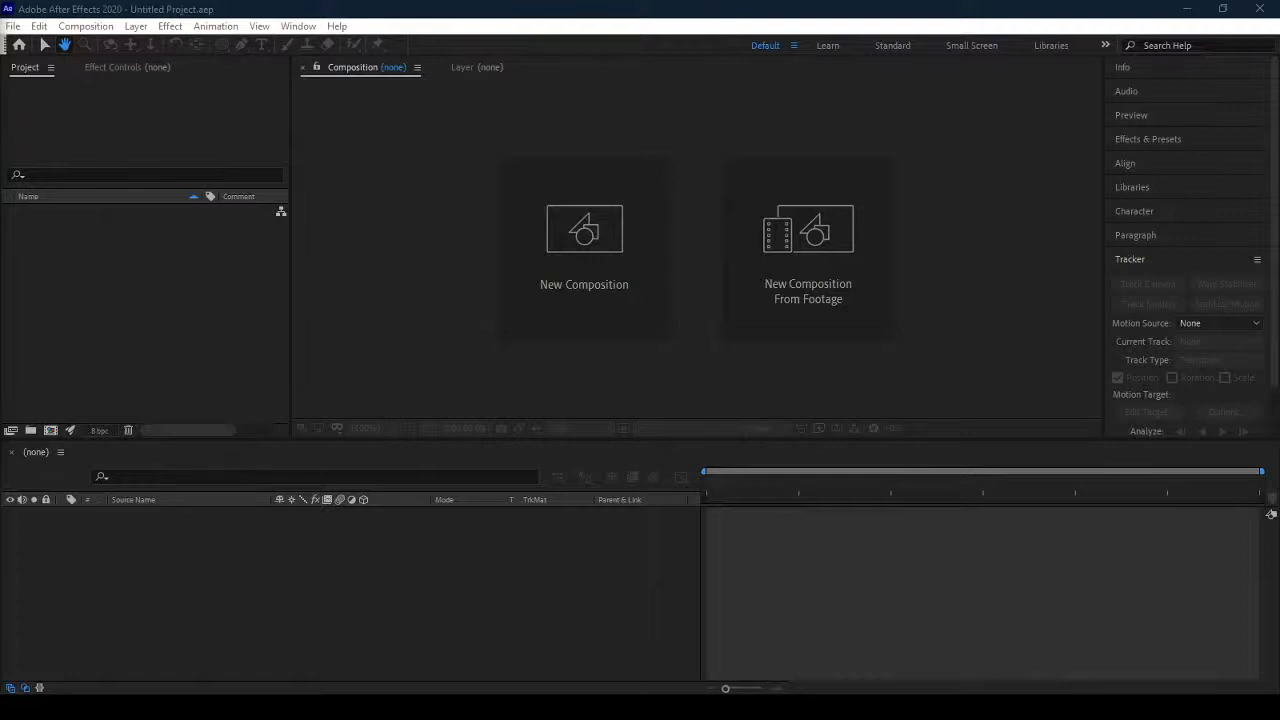
# Switch to the Class 11 - Facial Tracking folder in File Explorer and place its window over the project.
pyautogui.moveTo(88, 705)
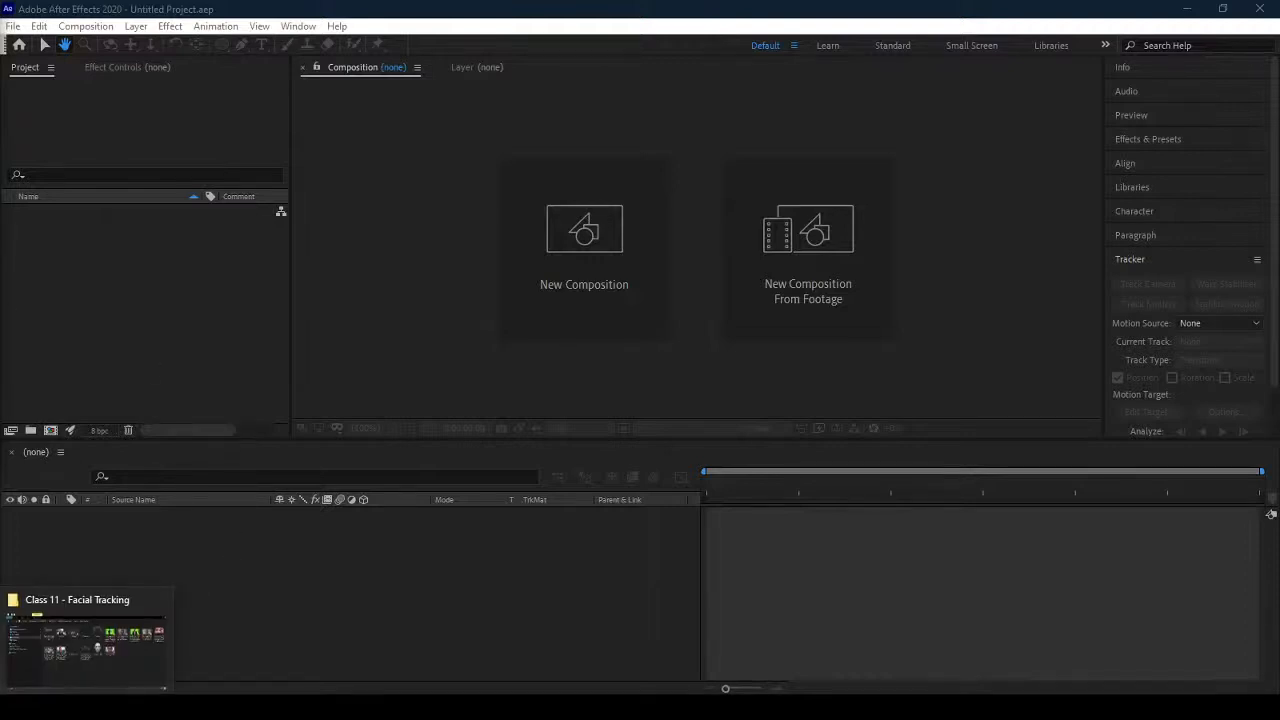
pyautogui.click(88, 664)
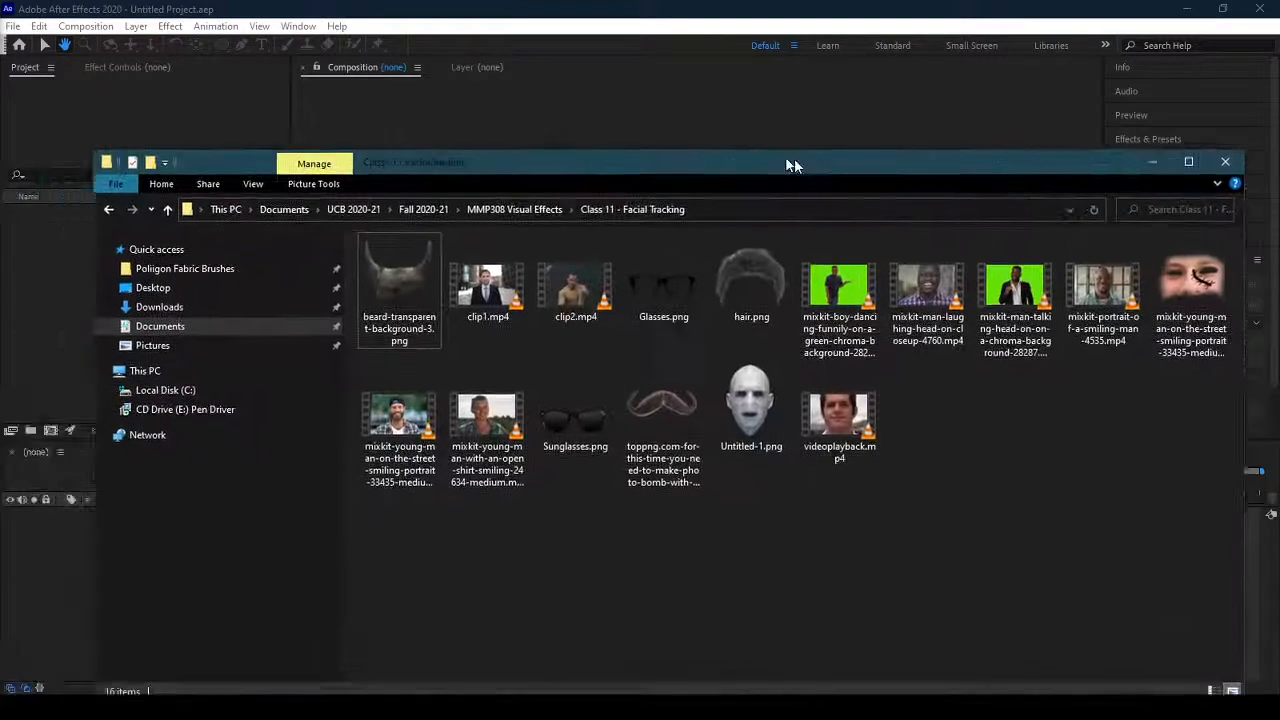
pyautogui.moveTo(794, 158); pyautogui.dragTo(727, 140)
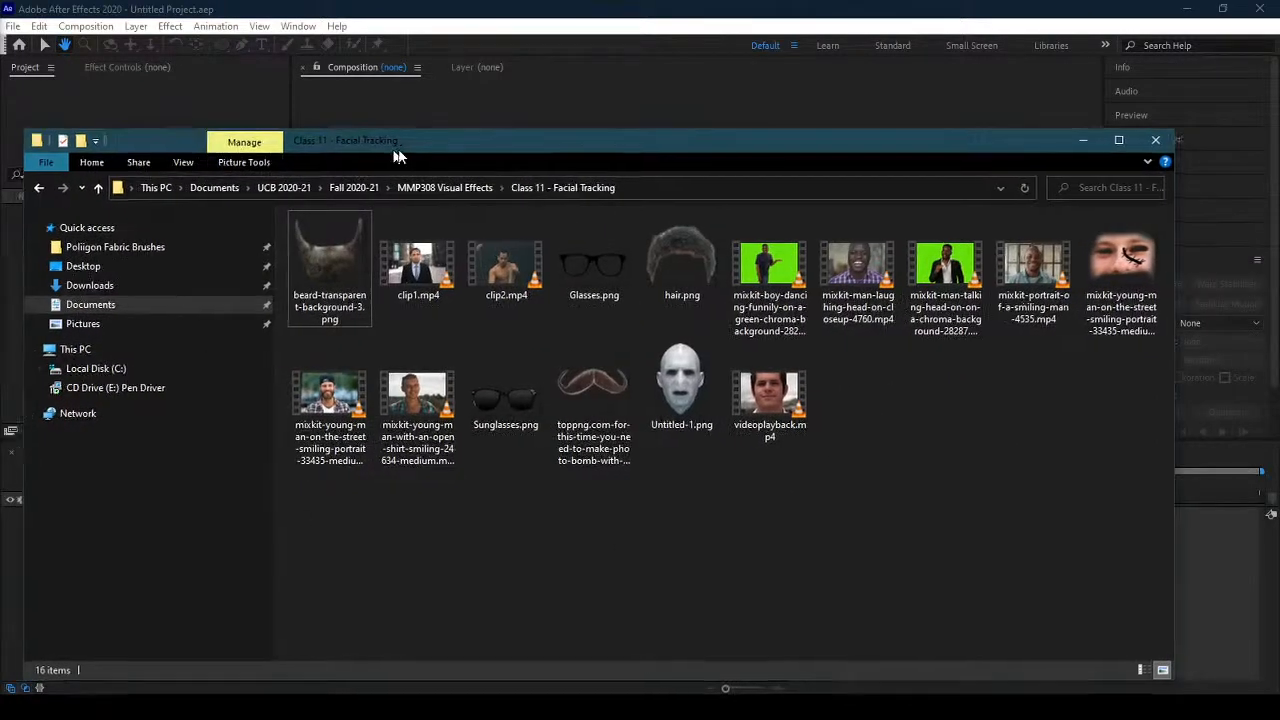
pyautogui.moveTo(394, 150)
pyautogui.mouseDown()
pyautogui.moveTo(629, 143)
pyautogui.moveTo(396, 164)
pyautogui.moveTo(700, 145)
pyautogui.moveTo(404, 132)
pyautogui.mouseUp()
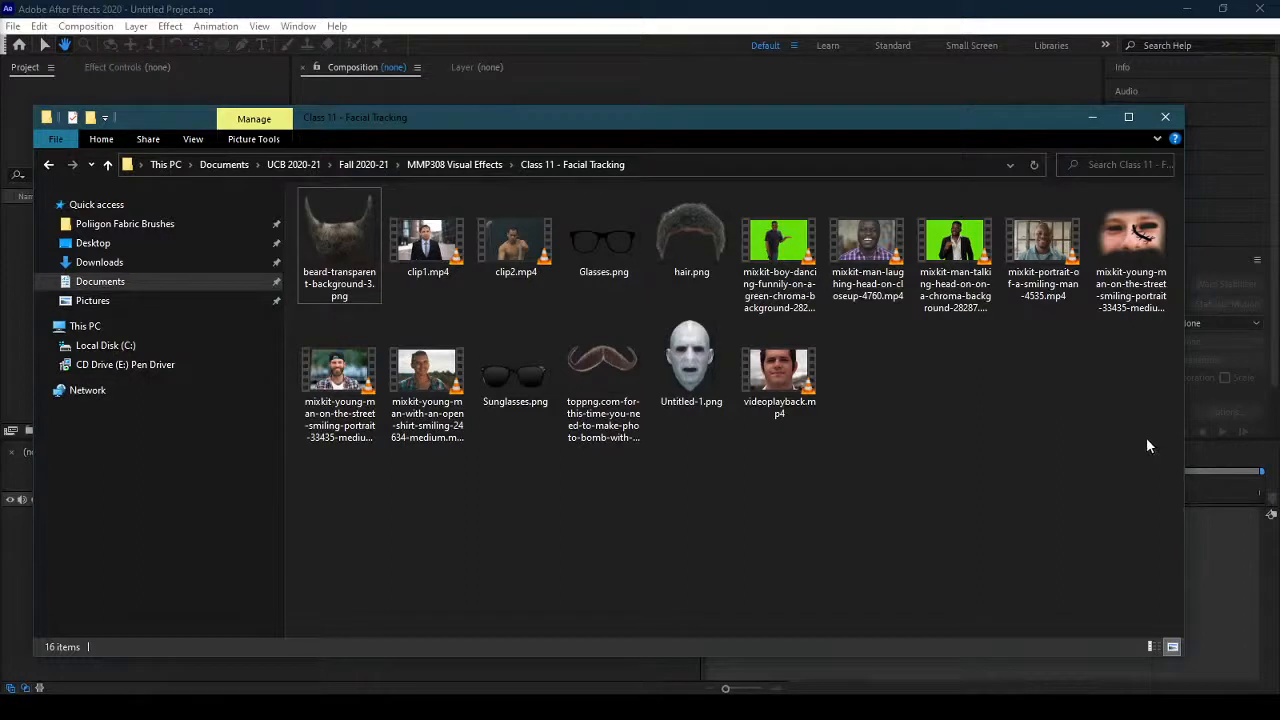
# Import the beard, Glasses and moustache PNGs, clip1.mp4, and the mixkit 4535, 33435-medium and 24634-medium clips from the folder into the After Effects project.
pyautogui.click(428, 245)
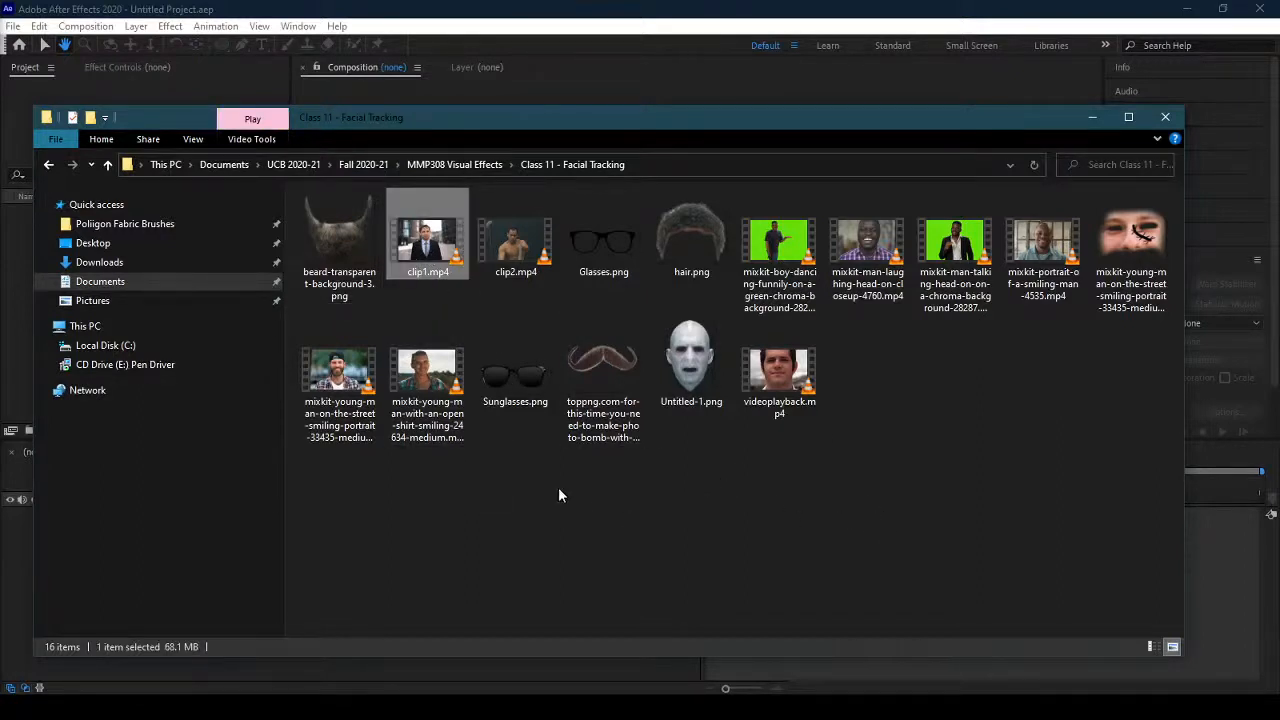
pyautogui.keyDown('ctrl'); pyautogui.click(453, 376); pyautogui.keyUp('ctrl')
pyautogui.keyDown('ctrl'); pyautogui.click(344, 375); pyautogui.keyUp('ctrl')
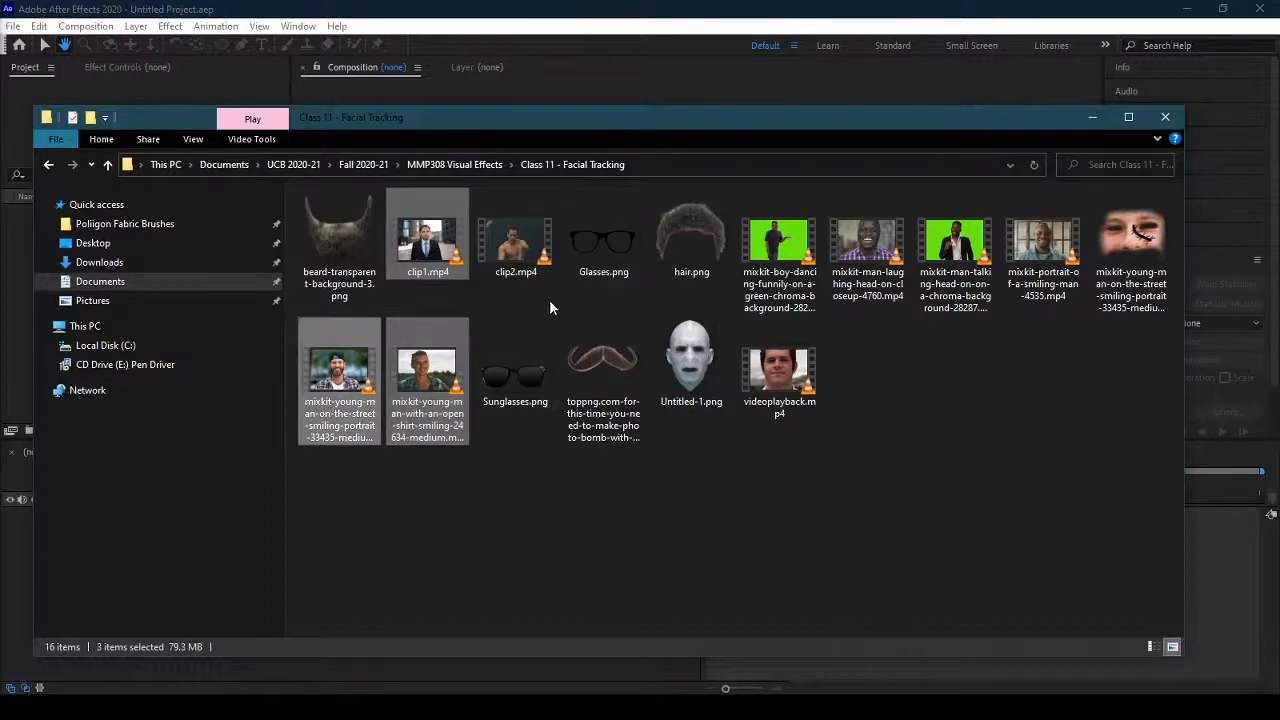
pyautogui.keyDown('ctrl'); pyautogui.click(595, 255); pyautogui.keyUp('ctrl')
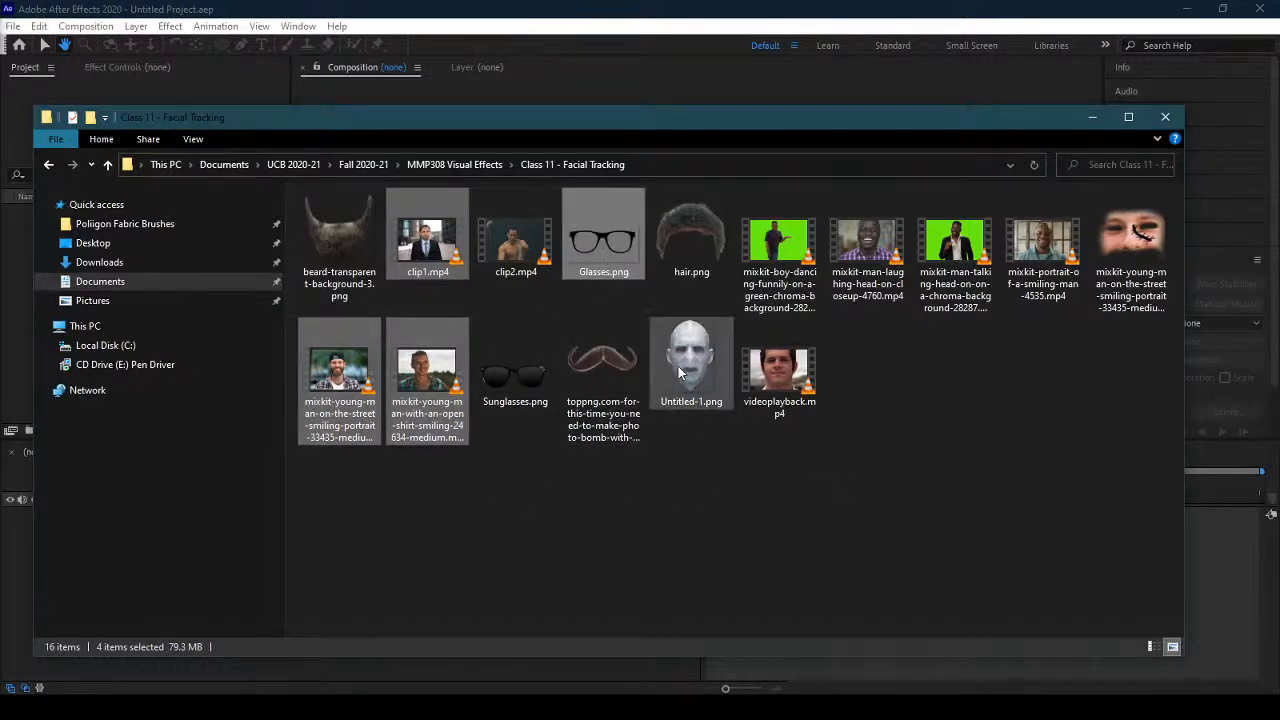
pyautogui.keyDown('ctrl'); pyautogui.click(600, 368); pyautogui.keyUp('ctrl')
pyautogui.keyDown('ctrl'); pyautogui.click(355, 228); pyautogui.keyUp('ctrl')
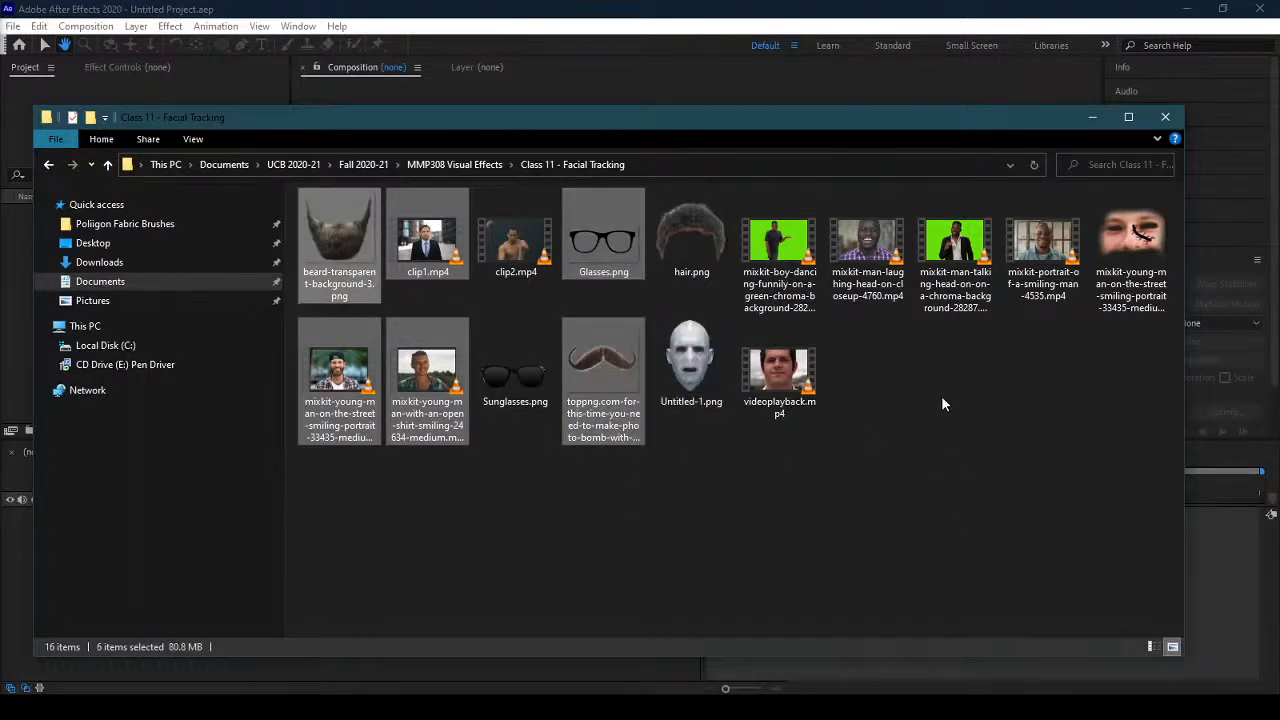
pyautogui.keyDown('ctrl'); pyautogui.click(1024, 284); pyautogui.keyUp('ctrl')
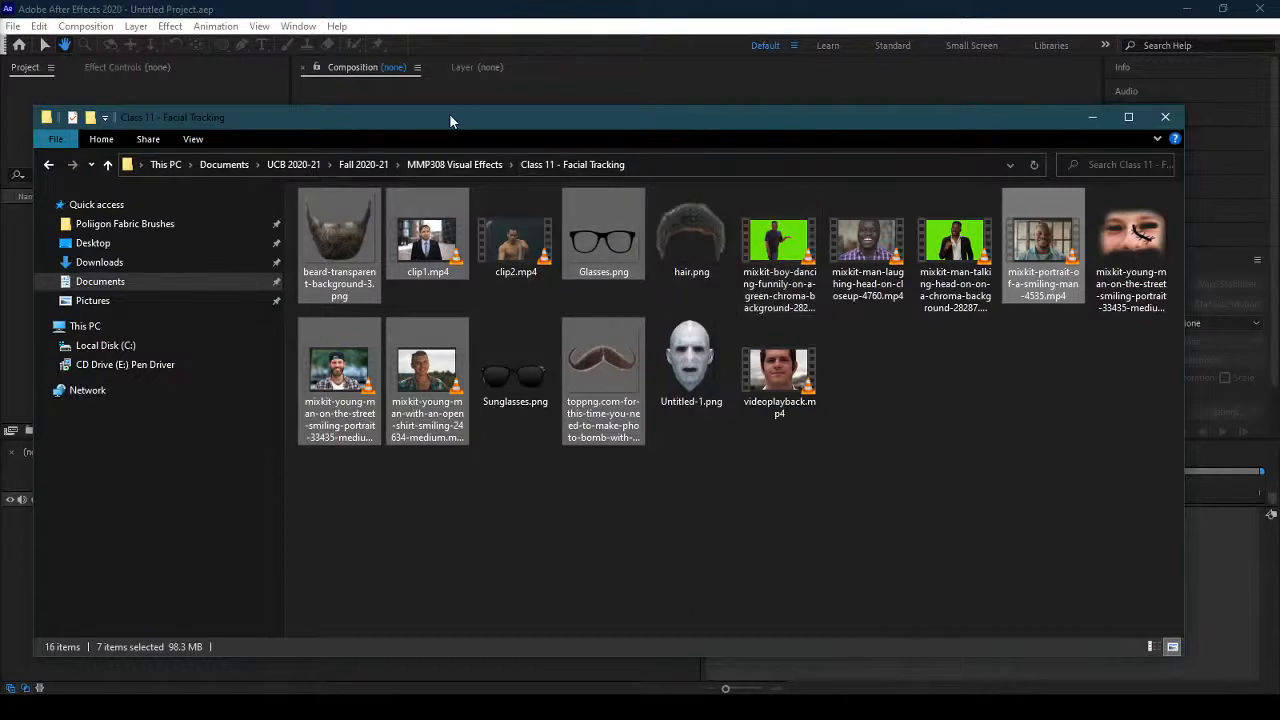
pyautogui.moveTo(450, 118); pyautogui.dragTo(715, 120)
pyautogui.moveTo(616, 272); pyautogui.dragTo(127, 285)
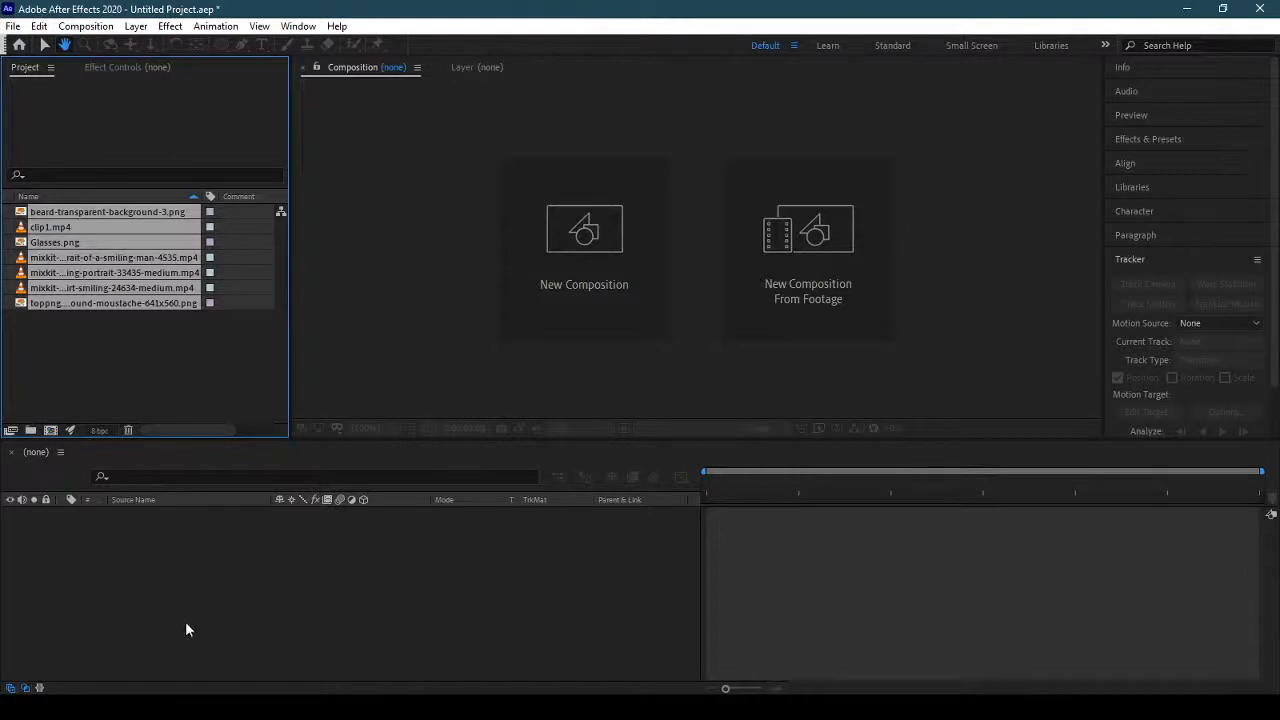
# Activate the Selection tool and deselect the imported footage items in the project.
pyautogui.click(382, 329)
pyautogui.click(358, 529)
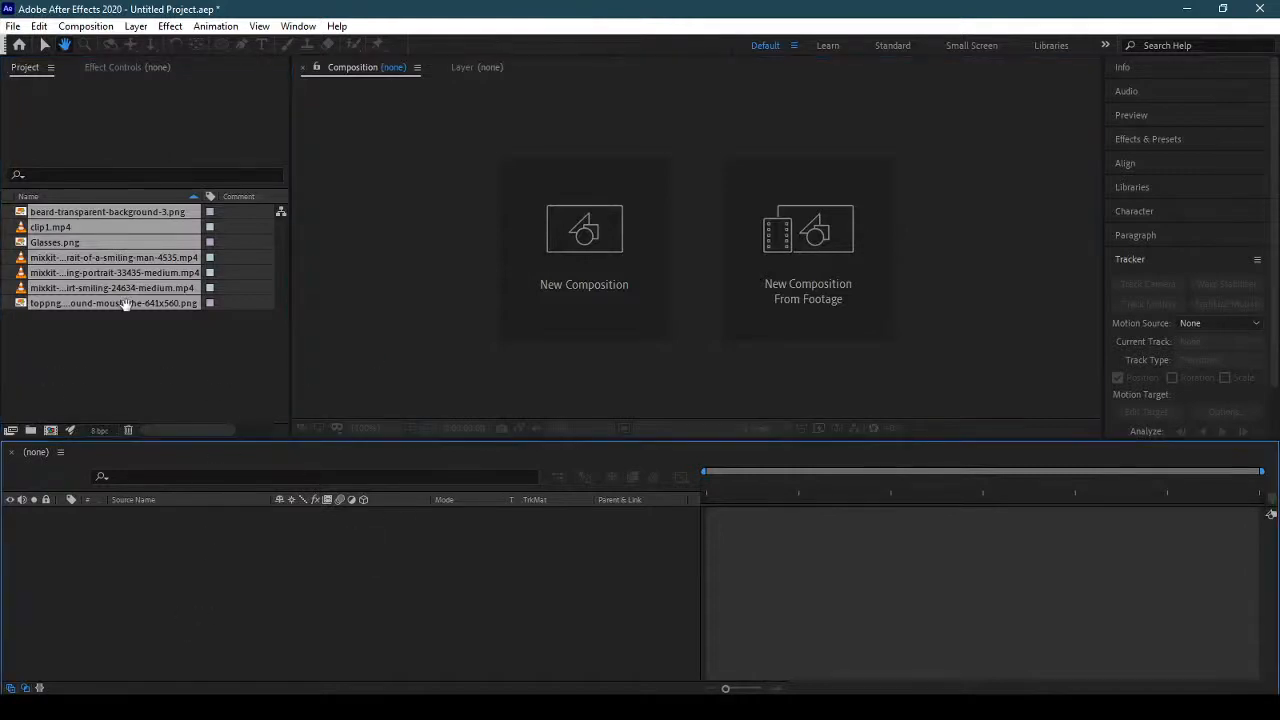
pyautogui.click(125, 305)
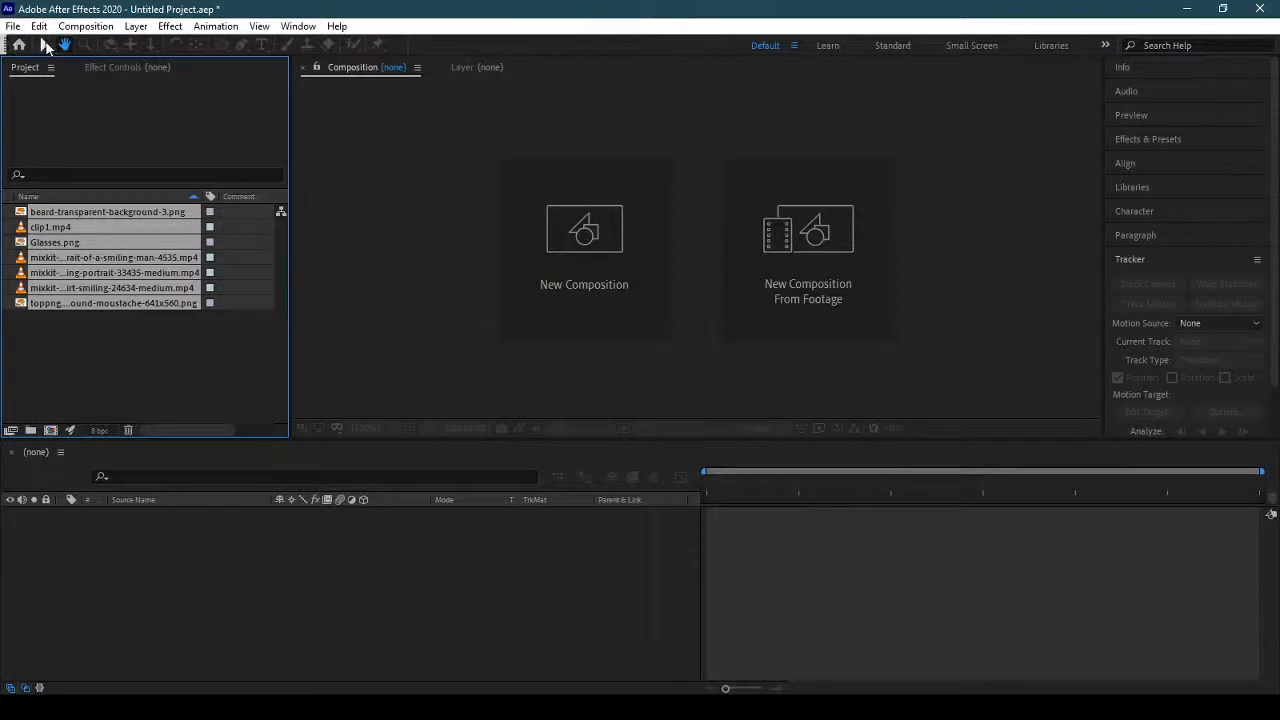
pyautogui.click(45, 46)
pyautogui.click(142, 352)
# Check the imported footage items and create a new composition from the mixkit smiling-portrait-33435-medium.mp4 clip.
pyautogui.click(120, 272)
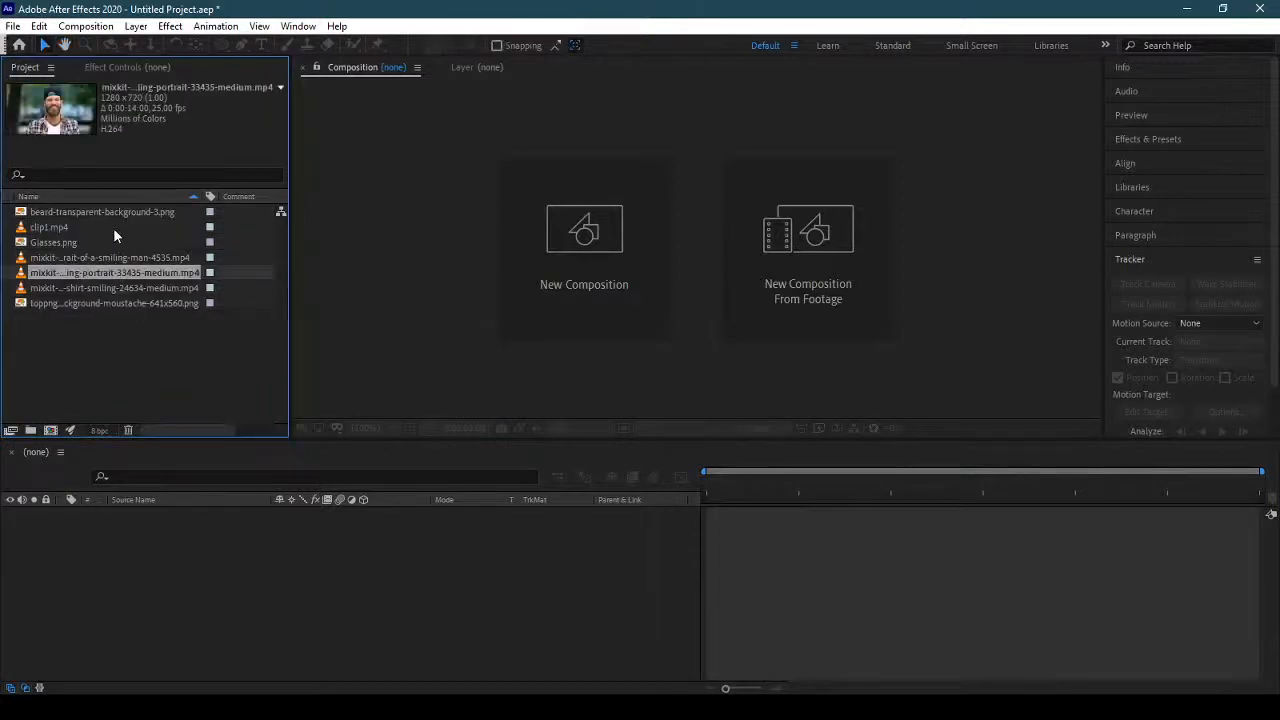
pyautogui.click(113, 227)
pyautogui.click(117, 213)
pyautogui.click(118, 243)
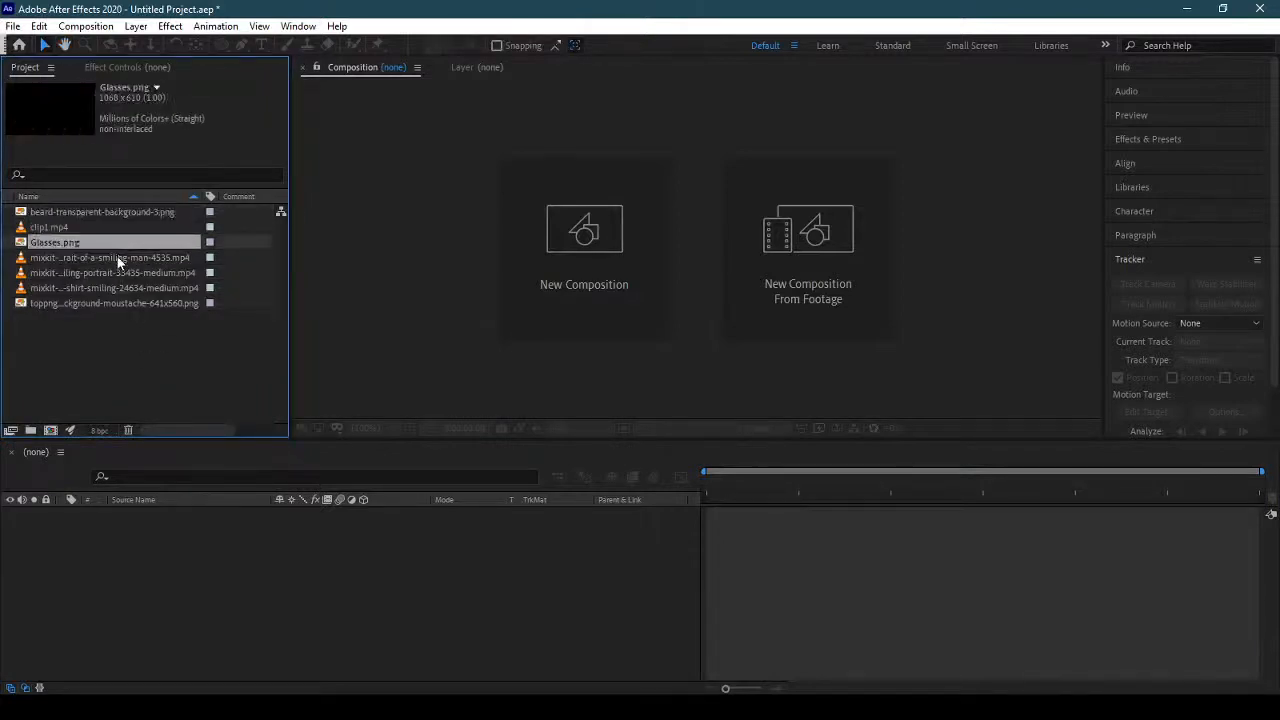
pyautogui.click(117, 257)
pyautogui.click(116, 272)
pyautogui.click(116, 287)
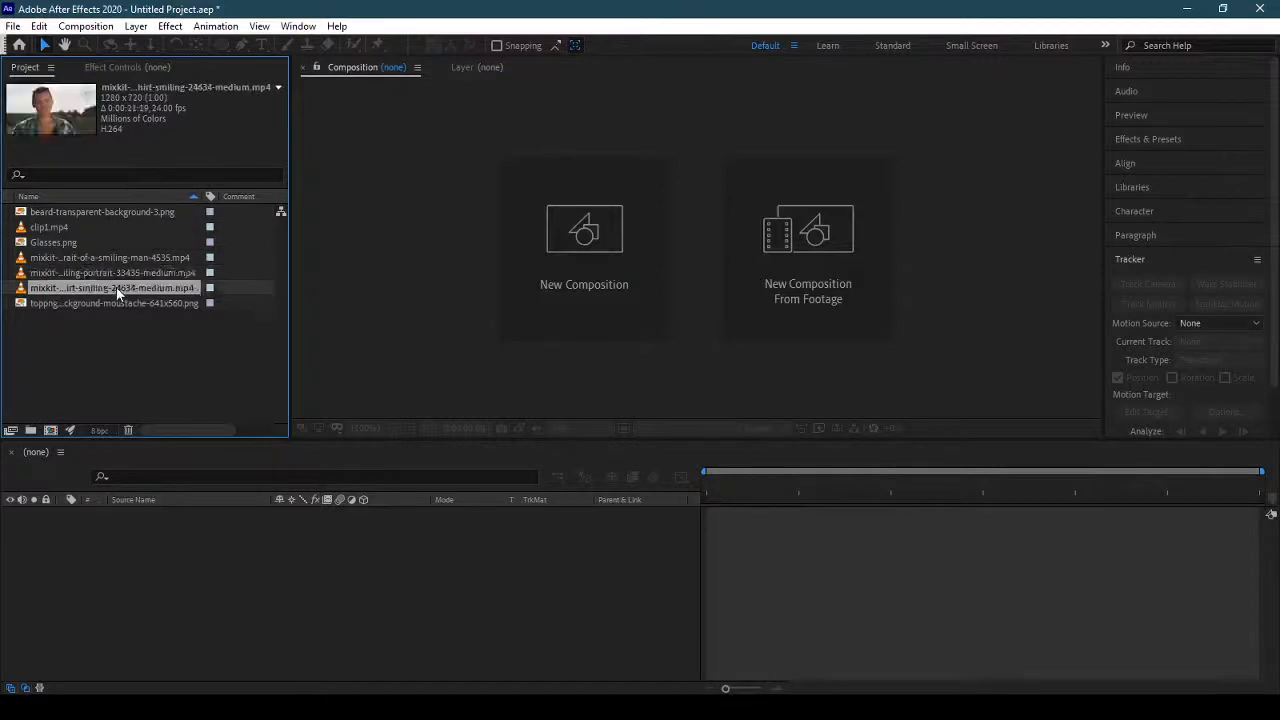
pyautogui.moveTo(116, 272); pyautogui.dragTo(49, 430)
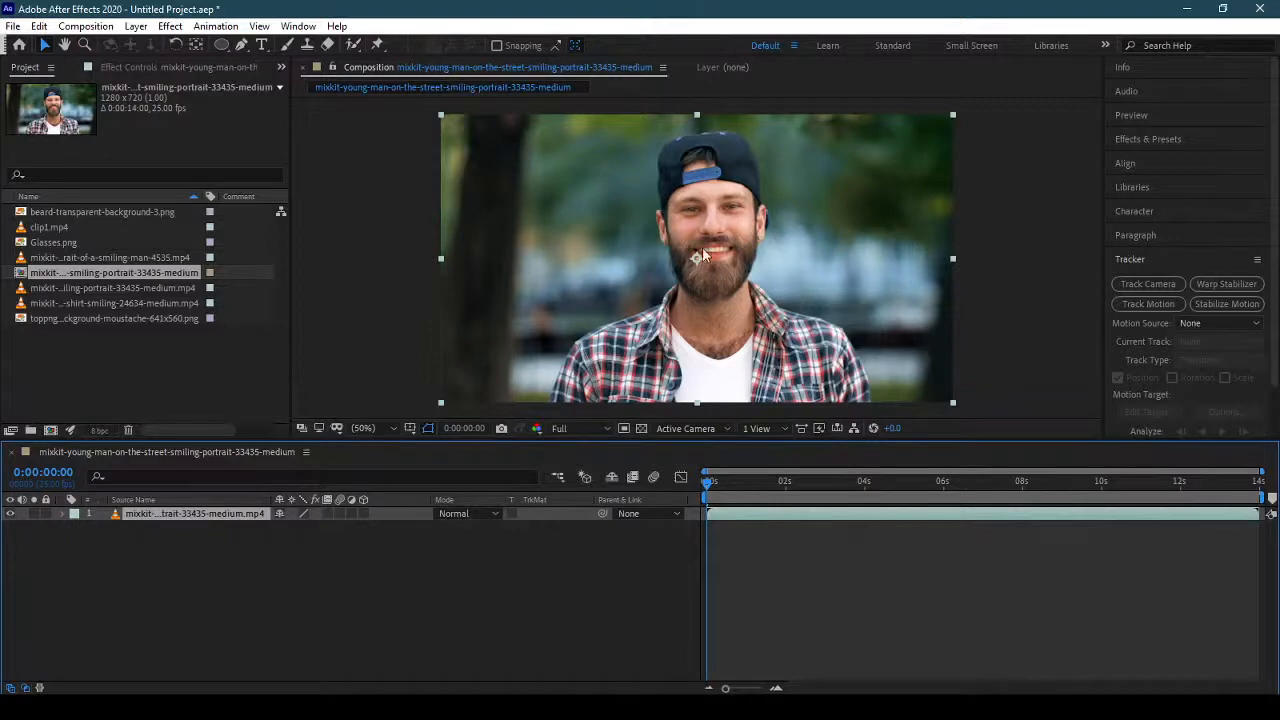
# Import Sunglasses.png from the Class 11 - Facial Tracking folder into the project and return to After Effects.
pyautogui.click(75, 244)
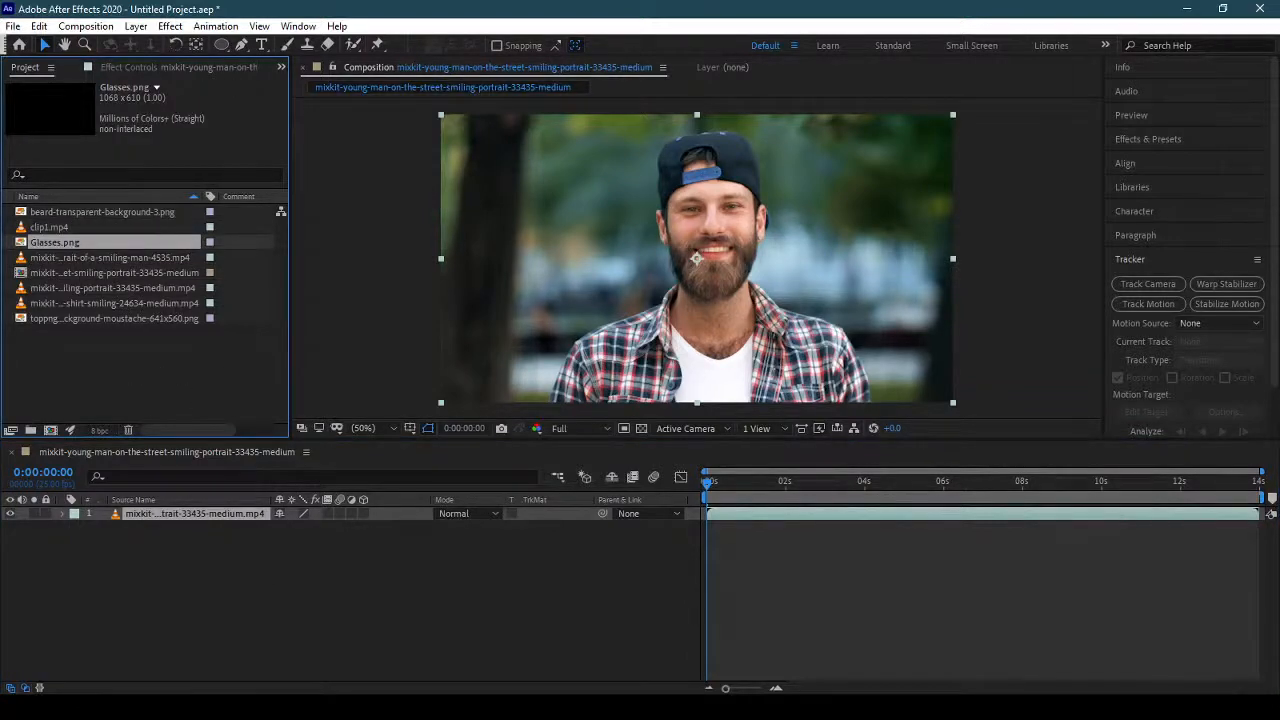
pyautogui.click(122, 706)
pyautogui.click(919, 459)
pyautogui.moveTo(801, 378); pyautogui.dragTo(212, 400)
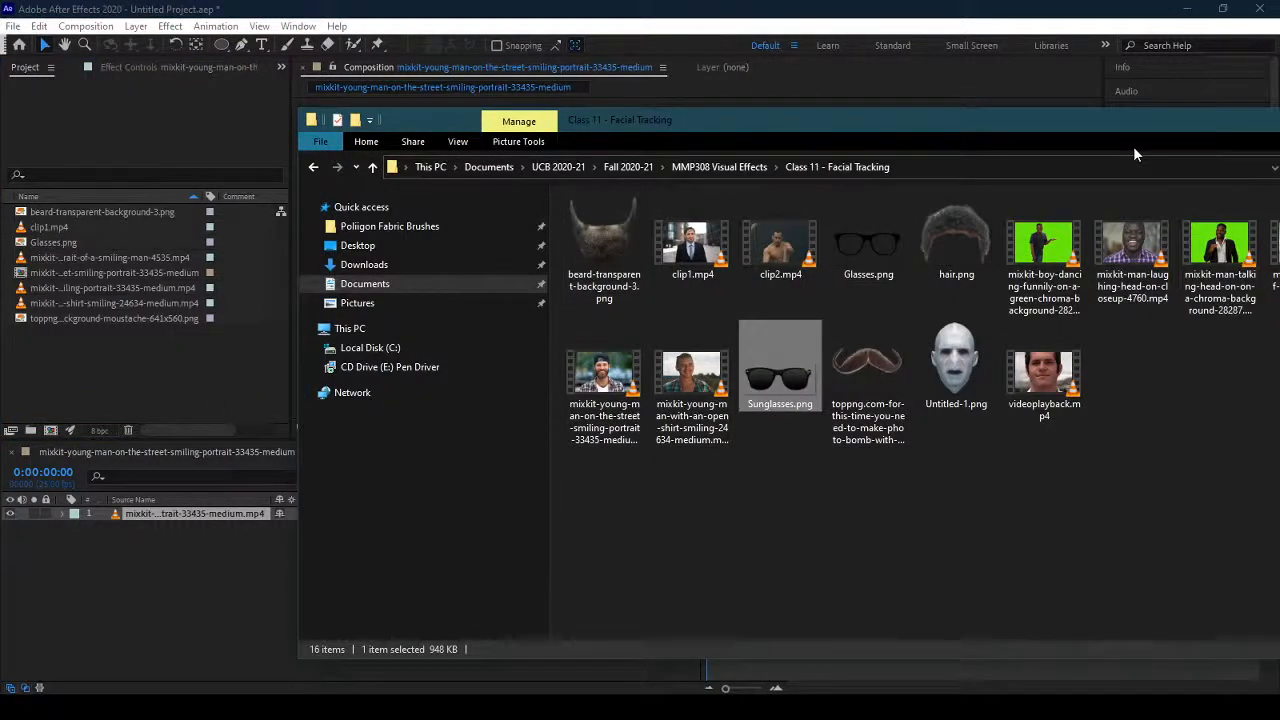
pyautogui.hotkey('alt', 'Tab')
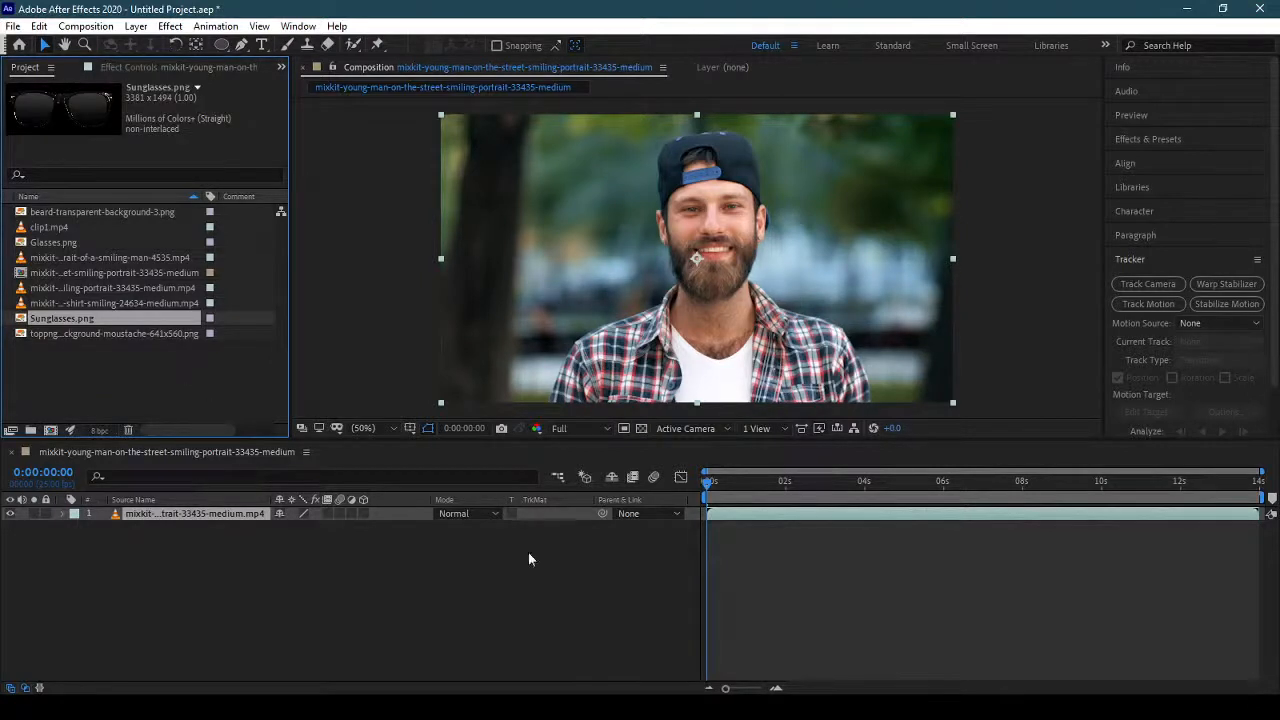
# Deselect the clip layer in the composition and activate the Ellipse tool.
pyautogui.click(833, 583)
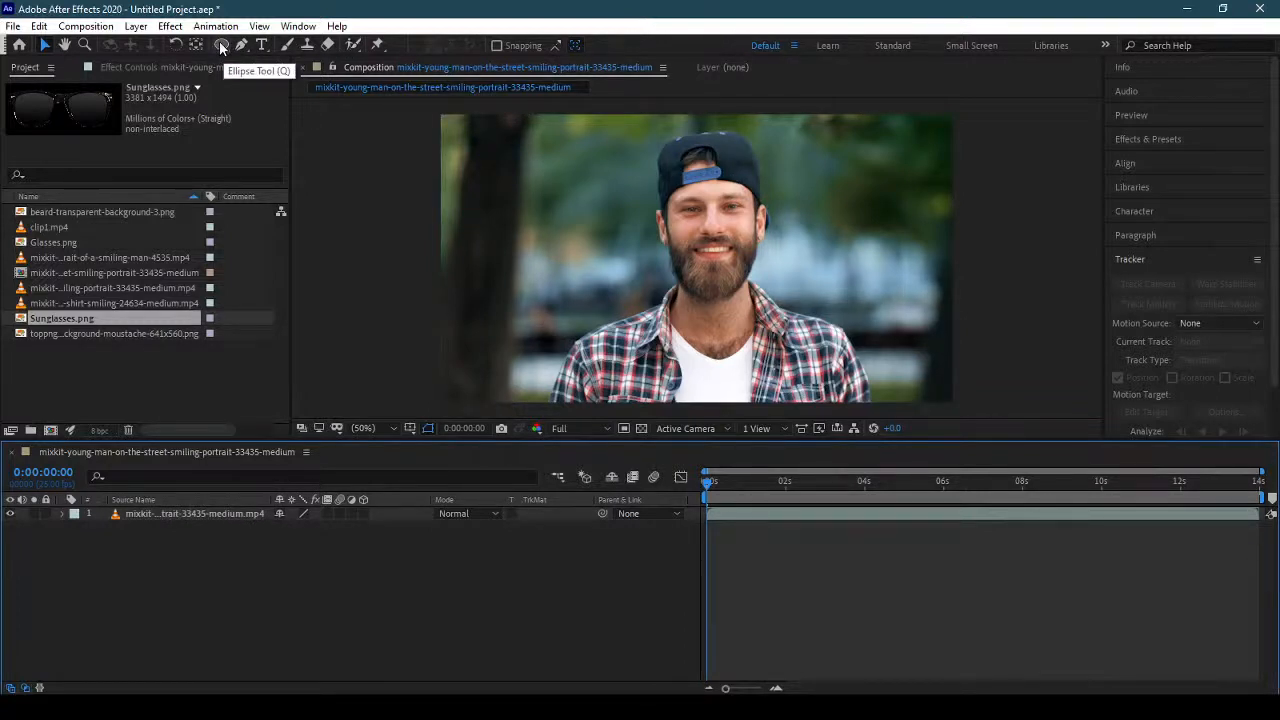
pyautogui.moveTo(222, 47); pyautogui.dragTo(280, 74)
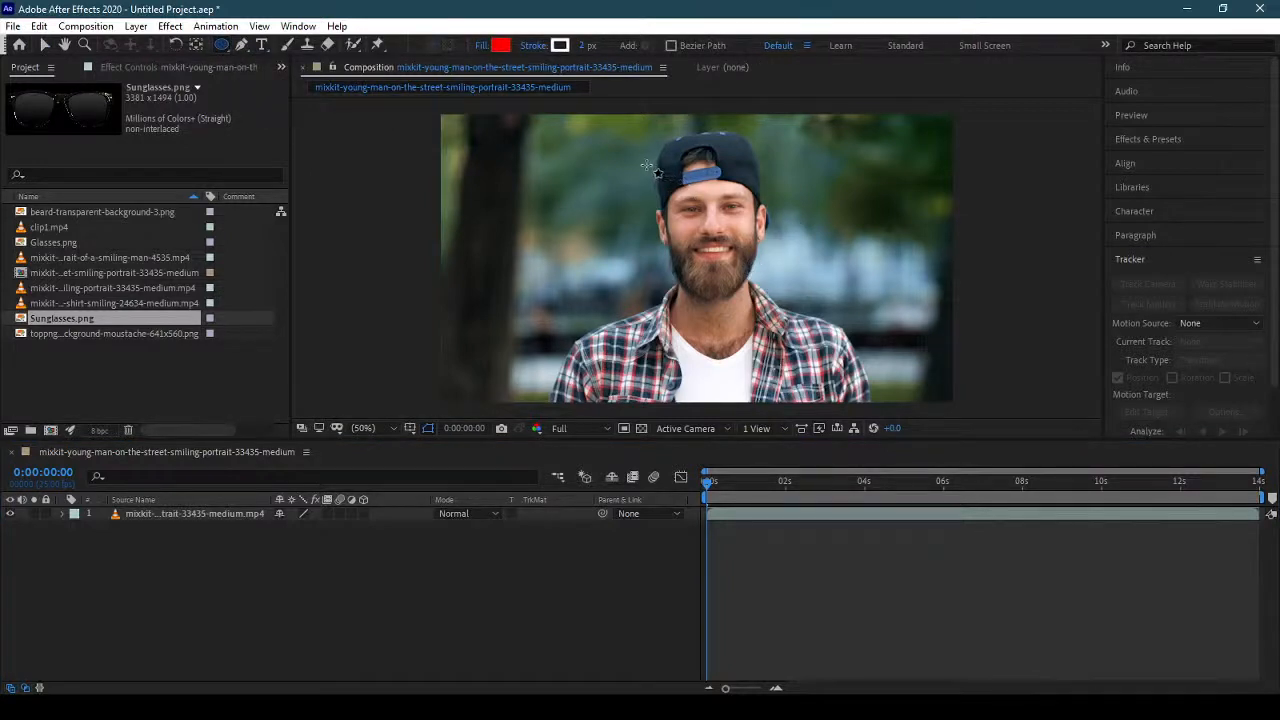
pyautogui.moveTo(645, 163); pyautogui.dragTo(772, 313)
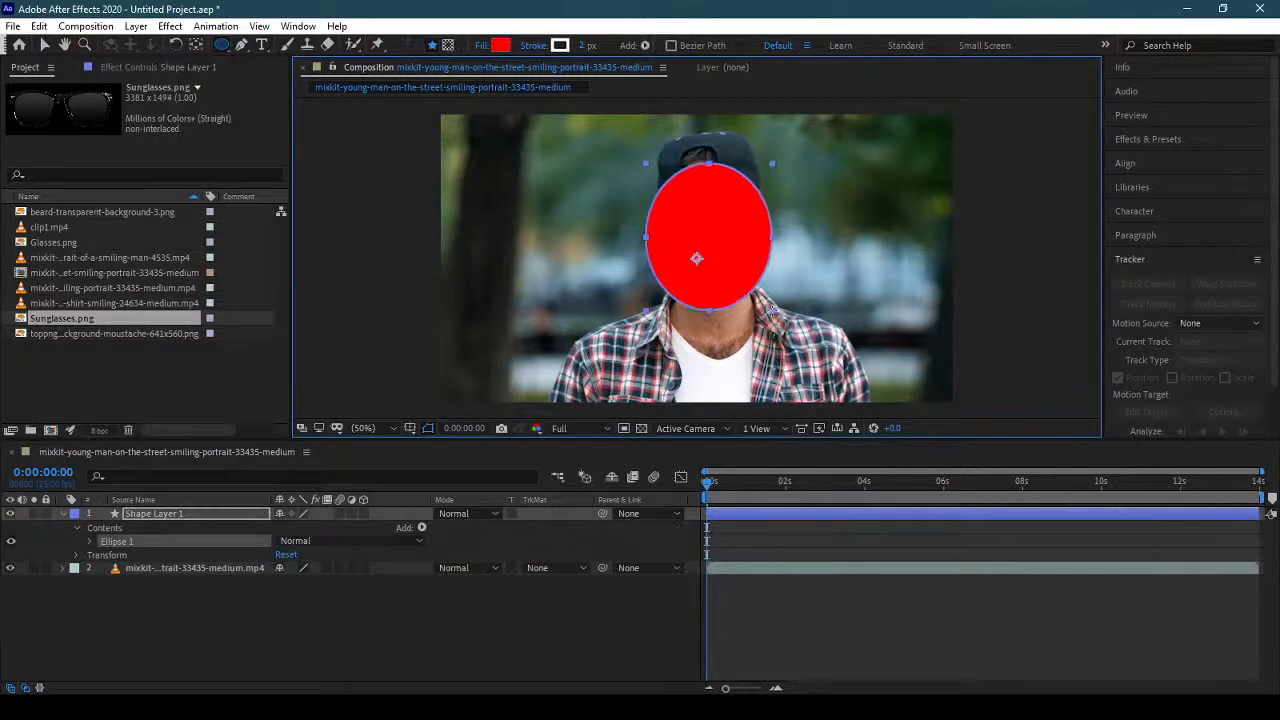
pyautogui.click(183, 513)
pyautogui.press('Delete')
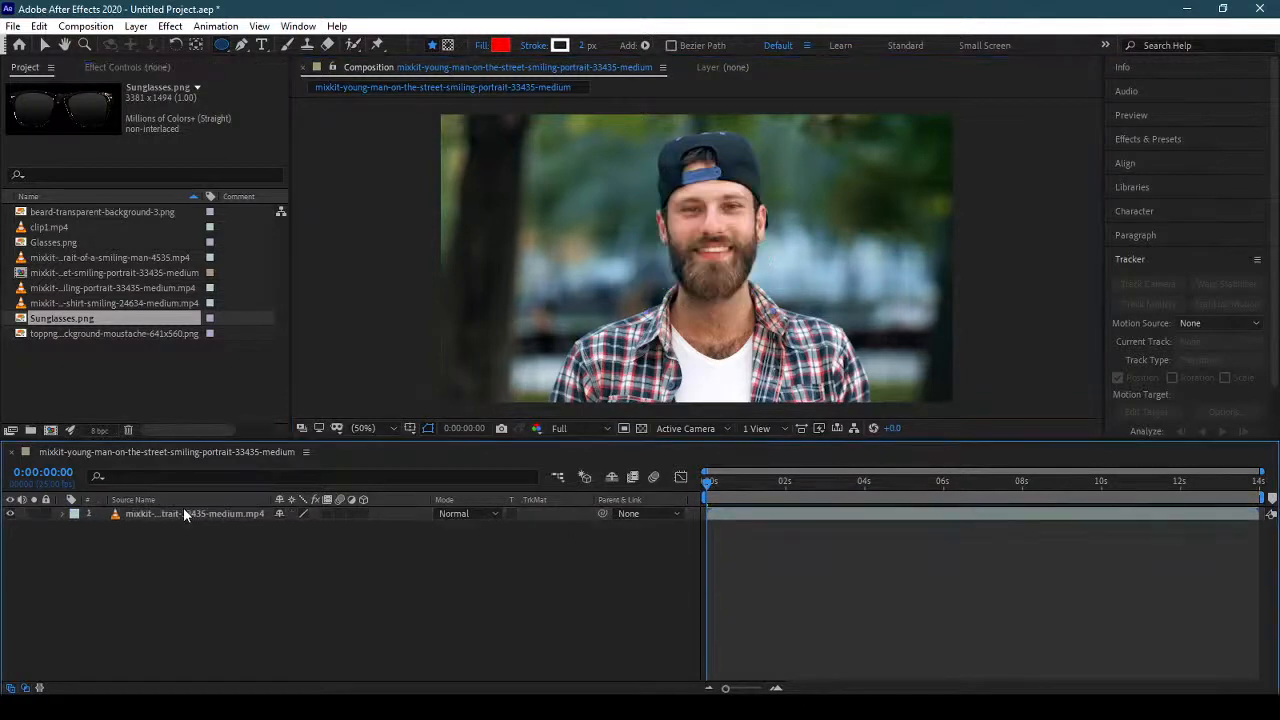
# Draw an elliptical mask around the man's face on the 33435-medium clip layer and set the mask mode to None.
pyautogui.click(183, 513)
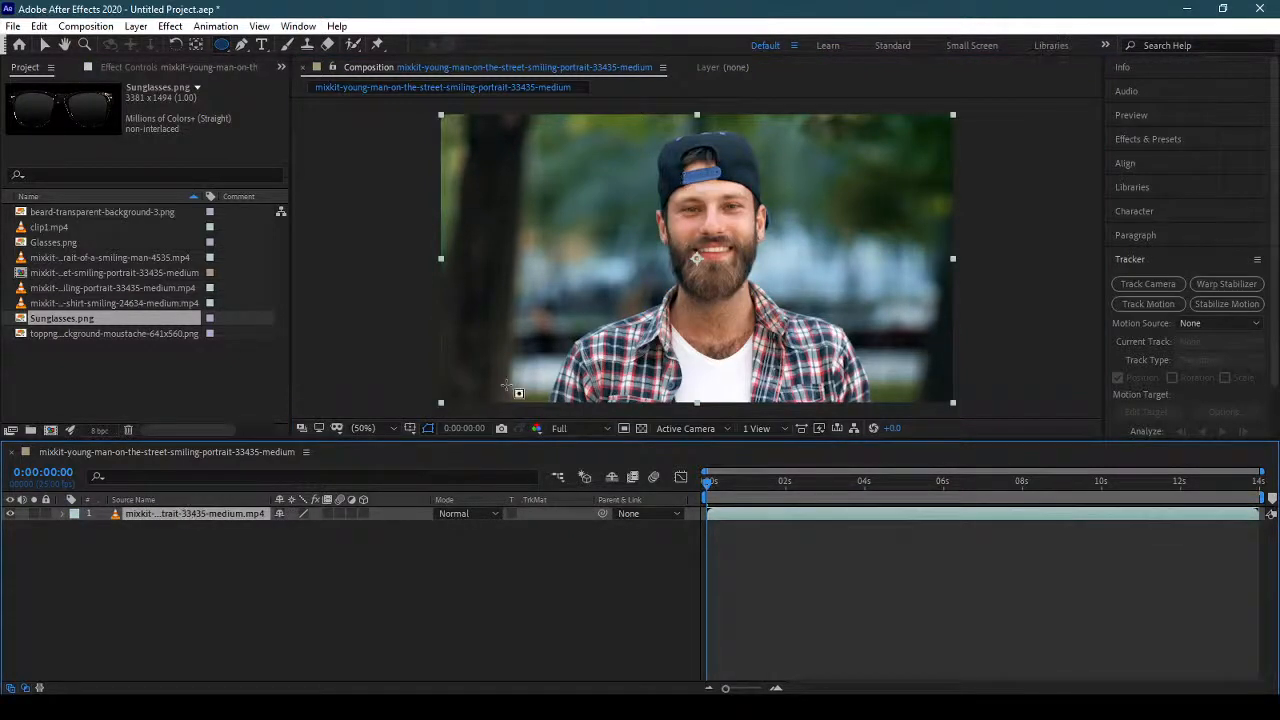
pyautogui.moveTo(650, 170); pyautogui.dragTo(775, 299)
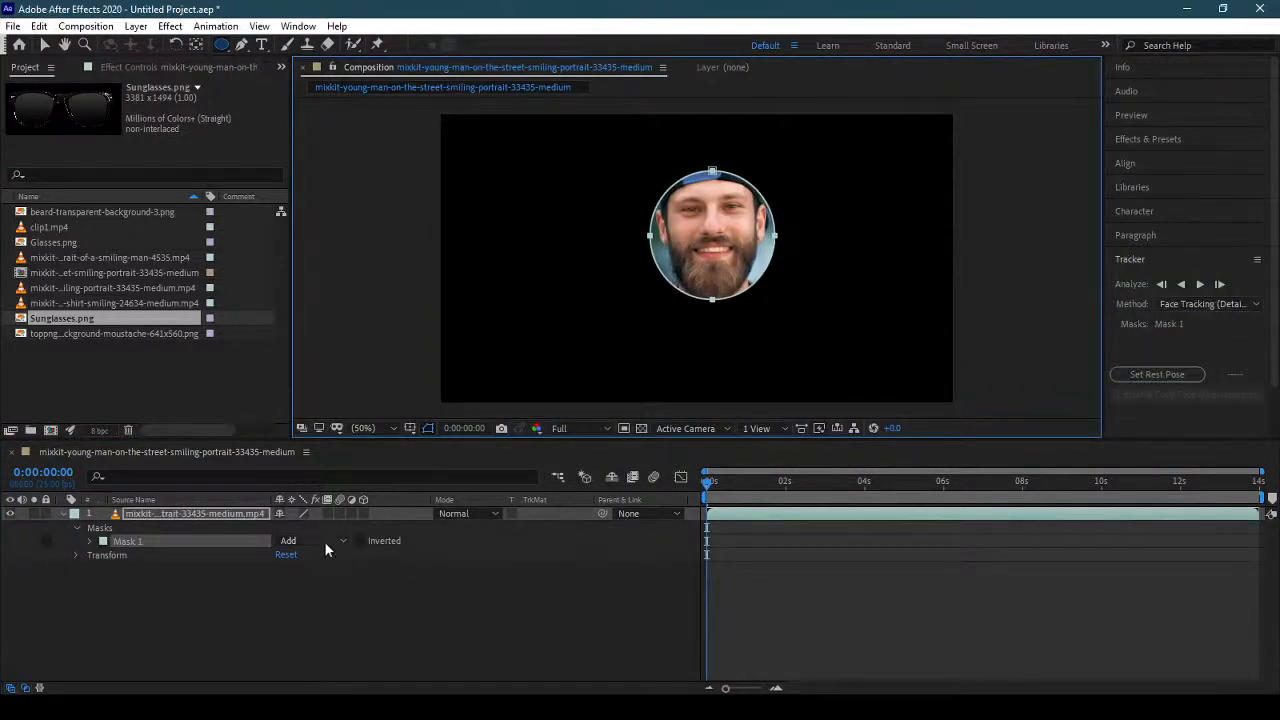
pyautogui.click(324, 541)
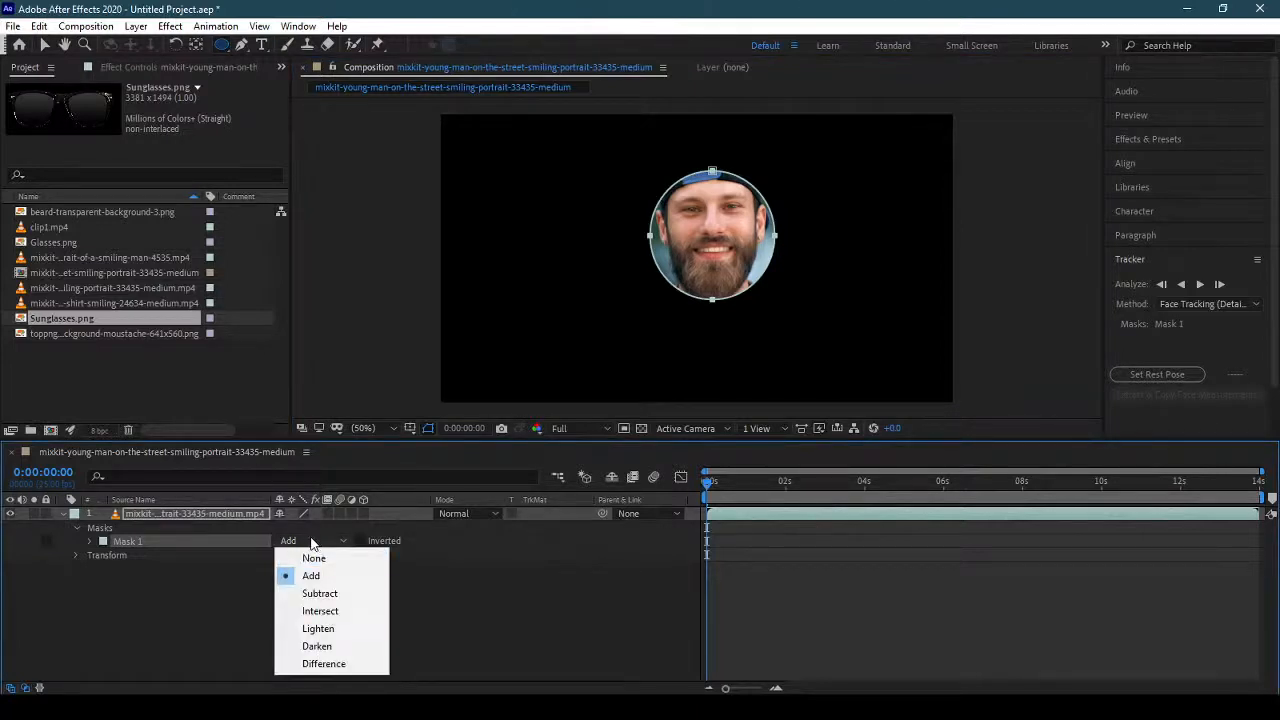
pyautogui.click(331, 559)
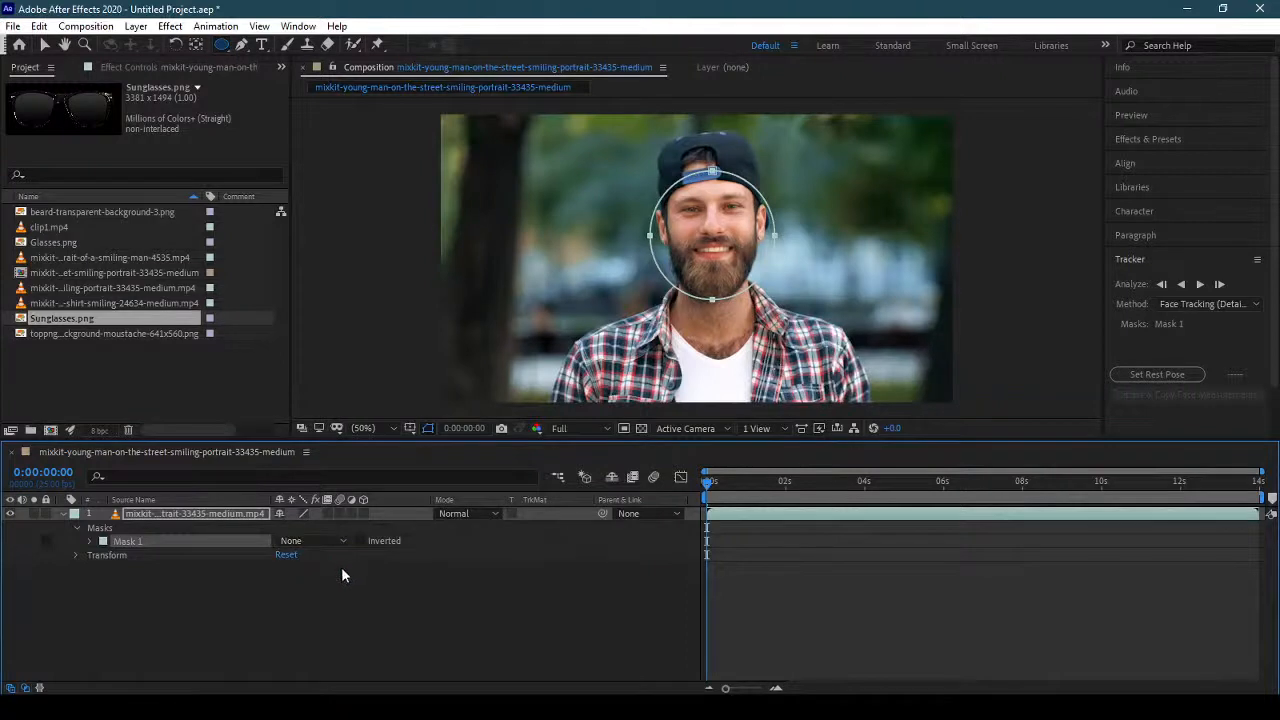
pyautogui.click(65, 516)
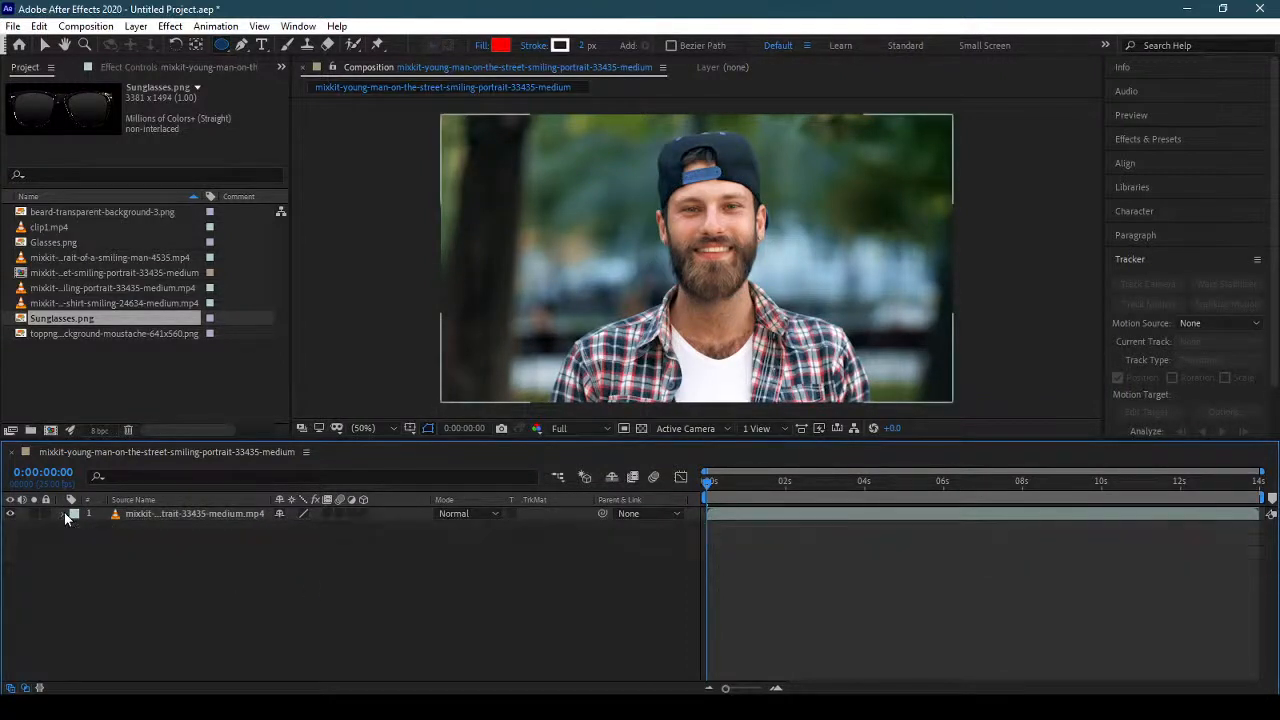
pyautogui.click(65, 512)
pyautogui.click(58, 512)
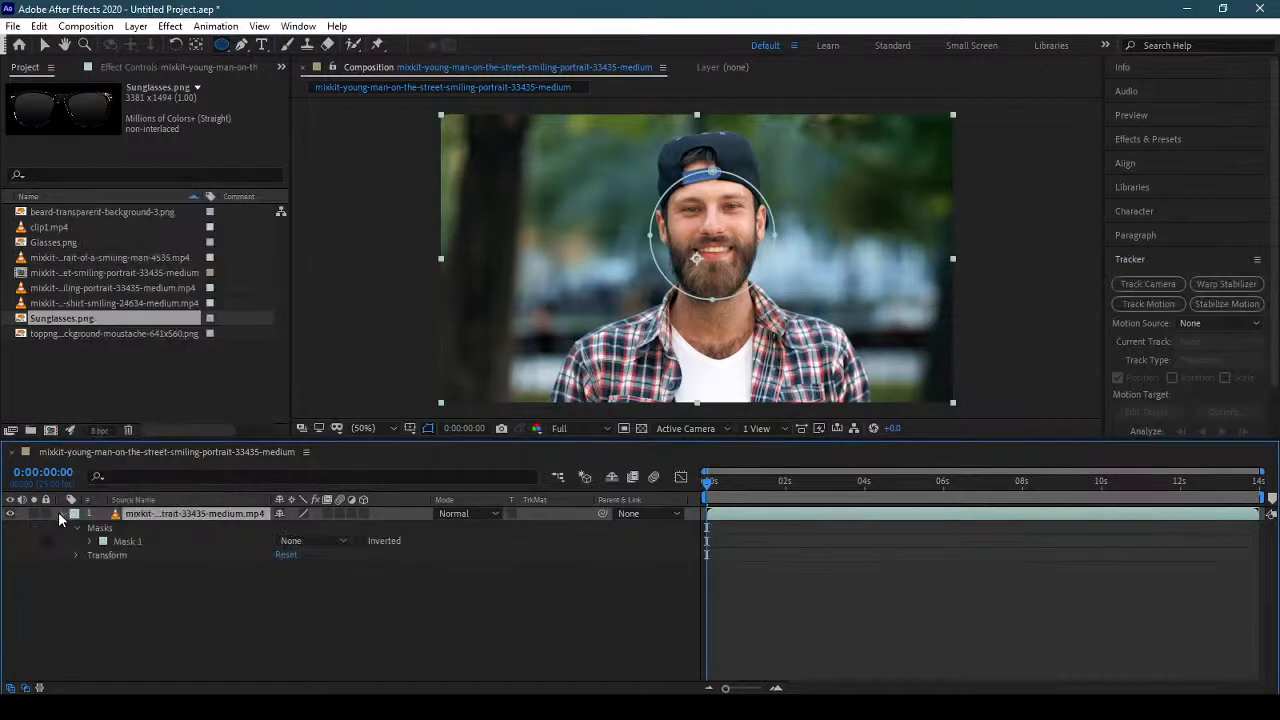
pyautogui.click(58, 512)
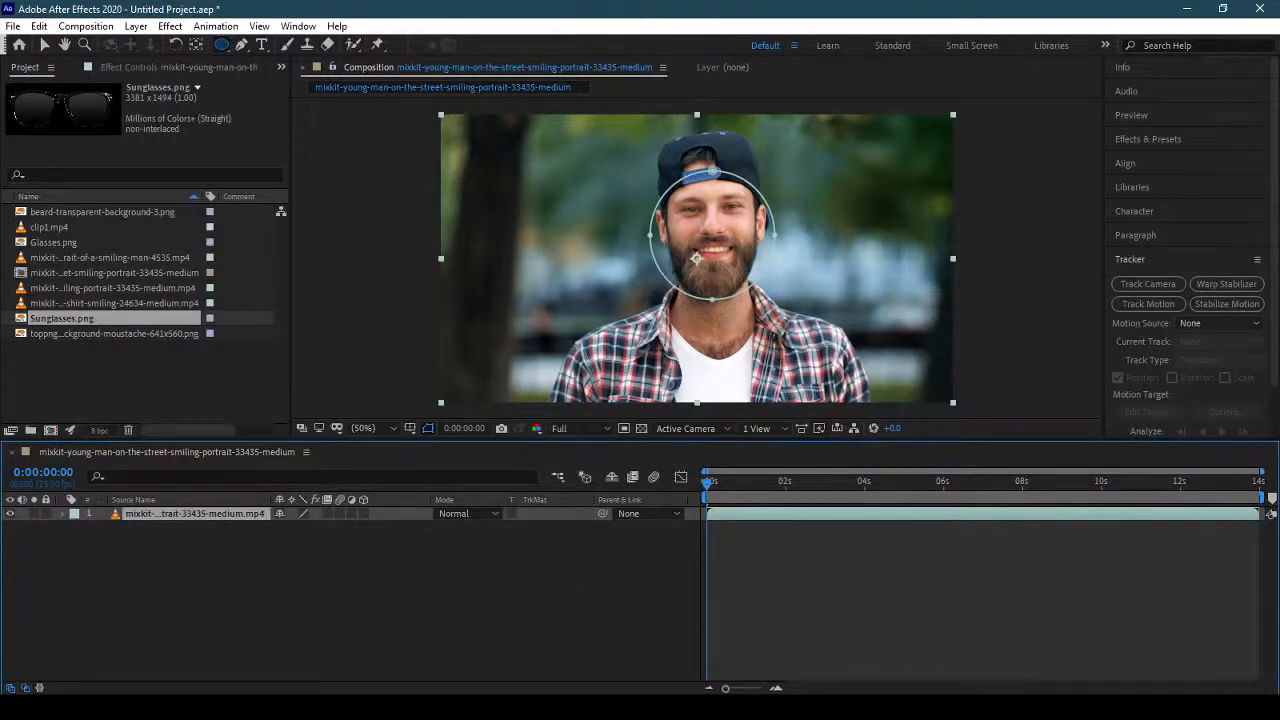
pyautogui.scroll(-1, 1245, 300)
pyautogui.click(1221, 289)
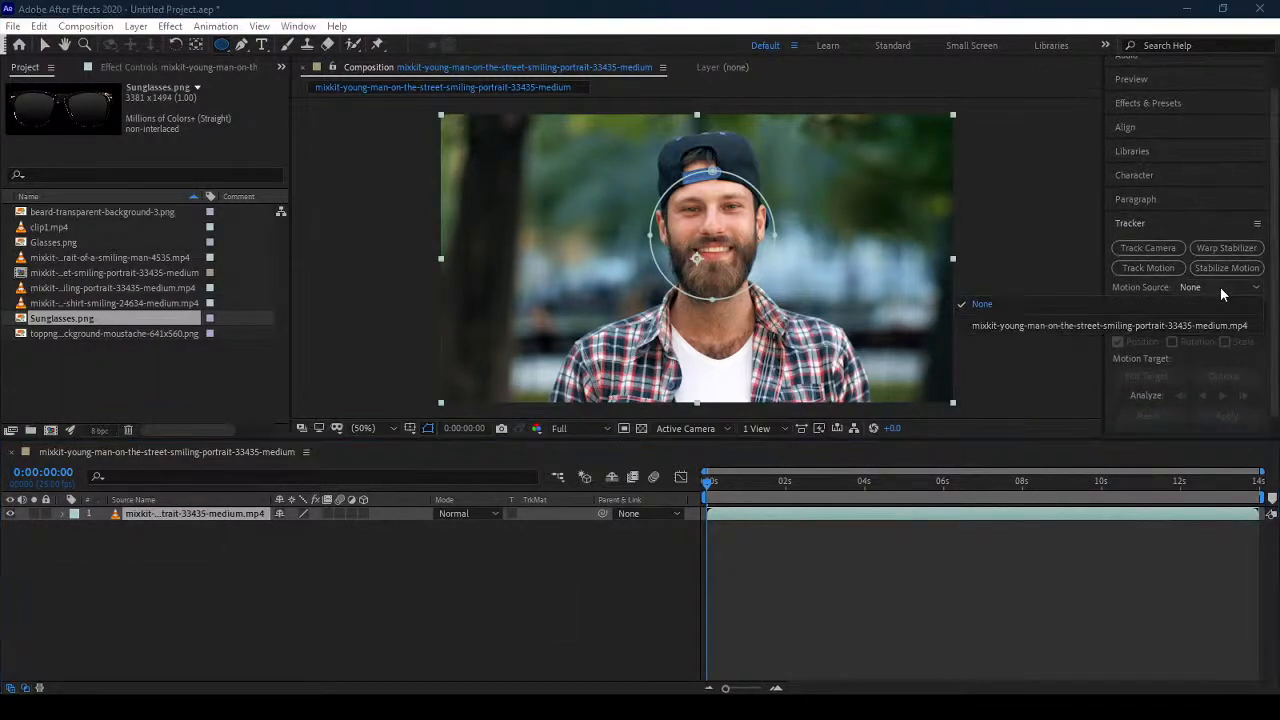
pyautogui.click(1221, 289)
# Track Mask 1 on the portrait clip forward through the whole clip using the Face Tracking (Outline Only) method.
pyautogui.click(222, 514)
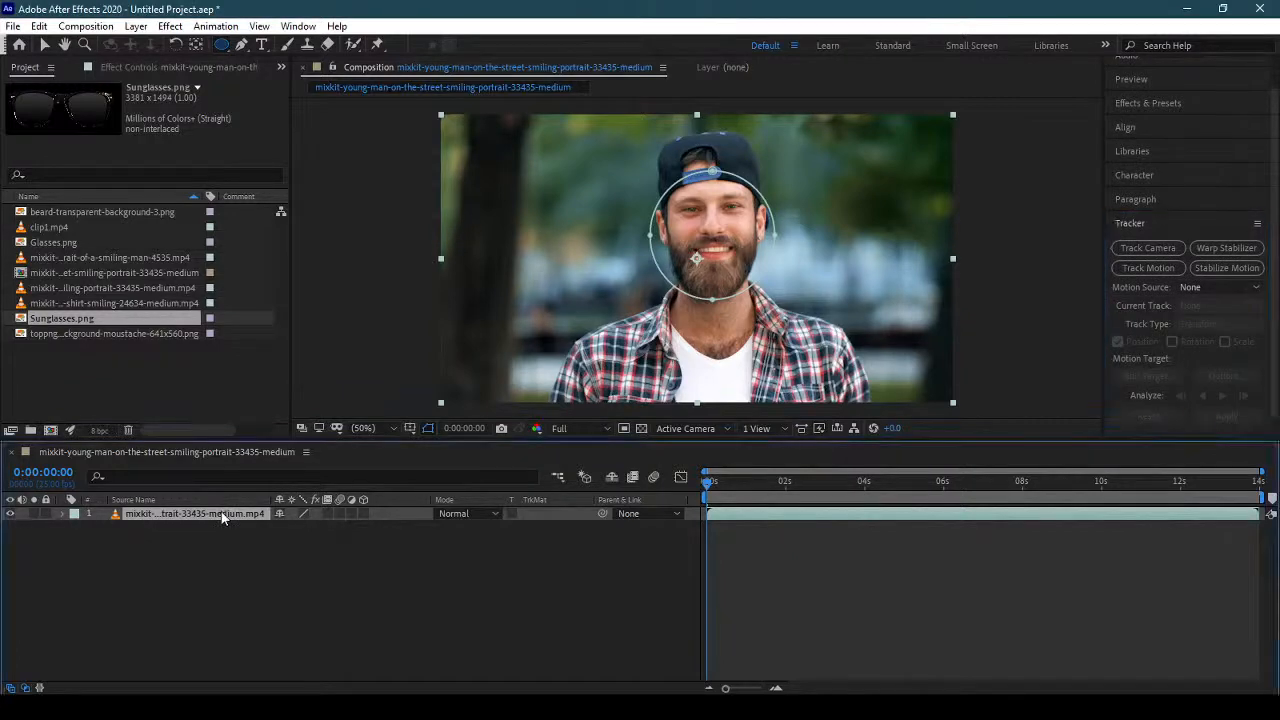
pyautogui.press('m')
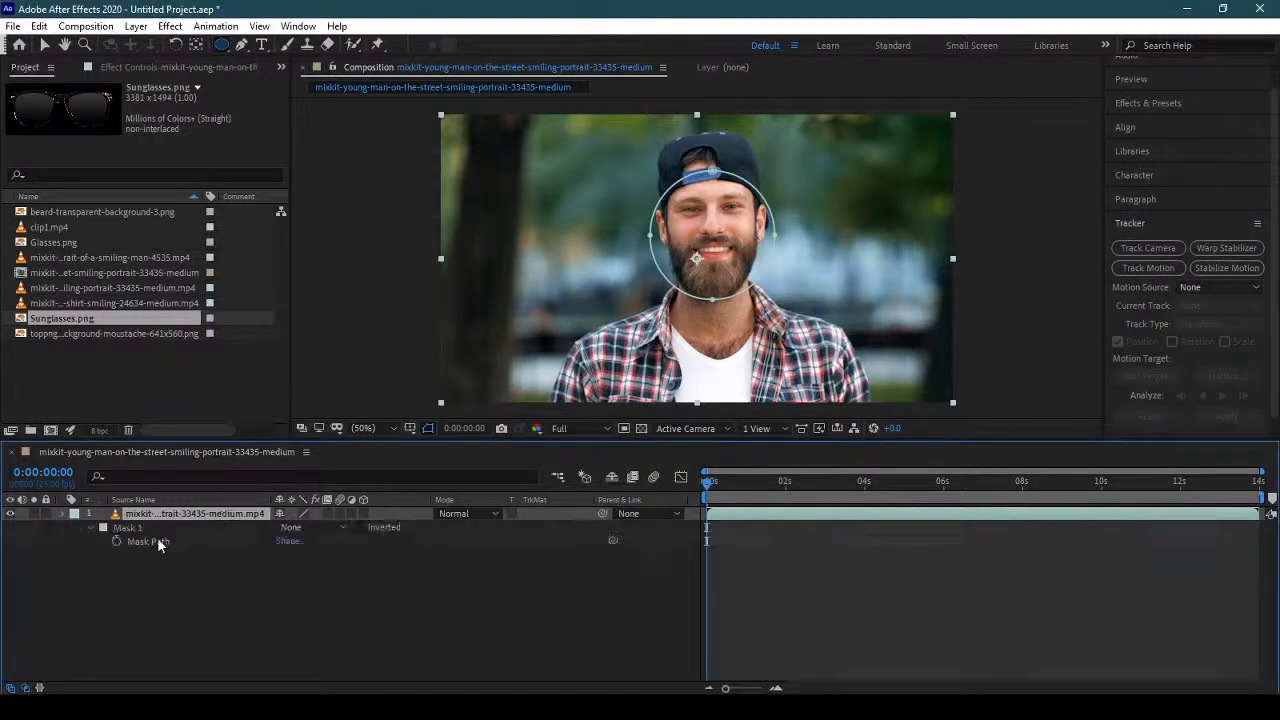
pyautogui.click(128, 528)
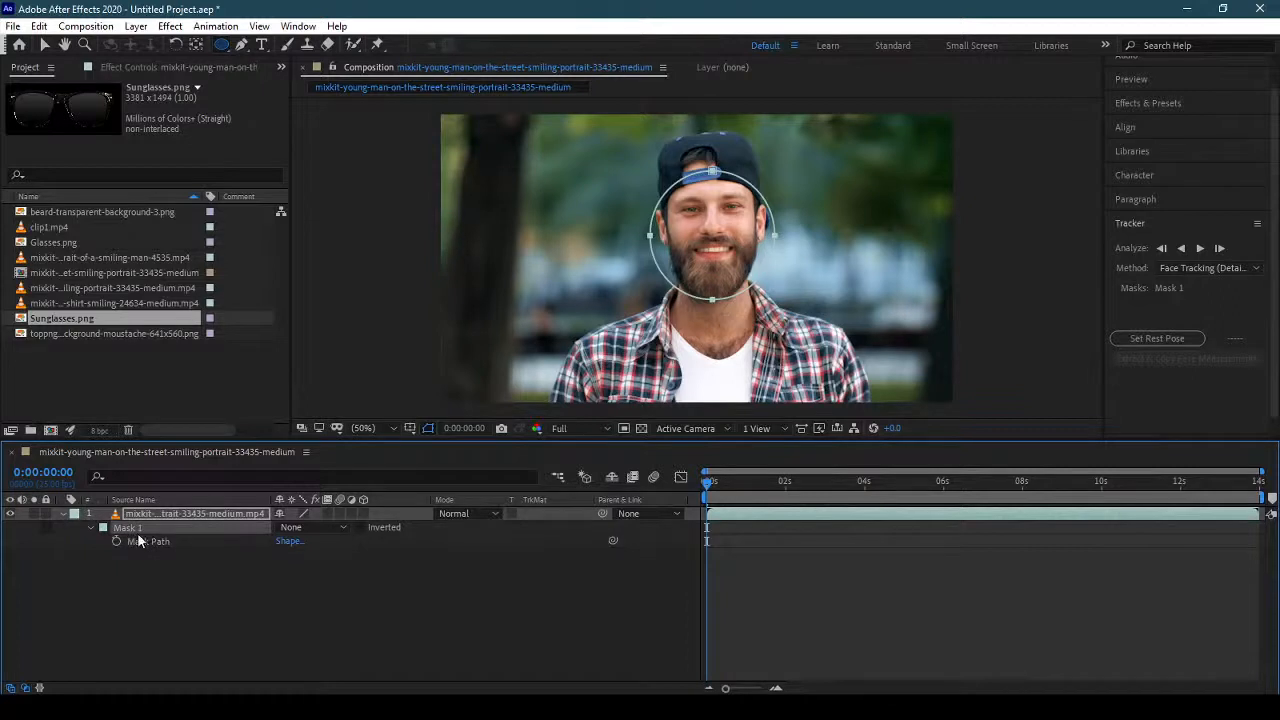
pyautogui.click(1201, 268)
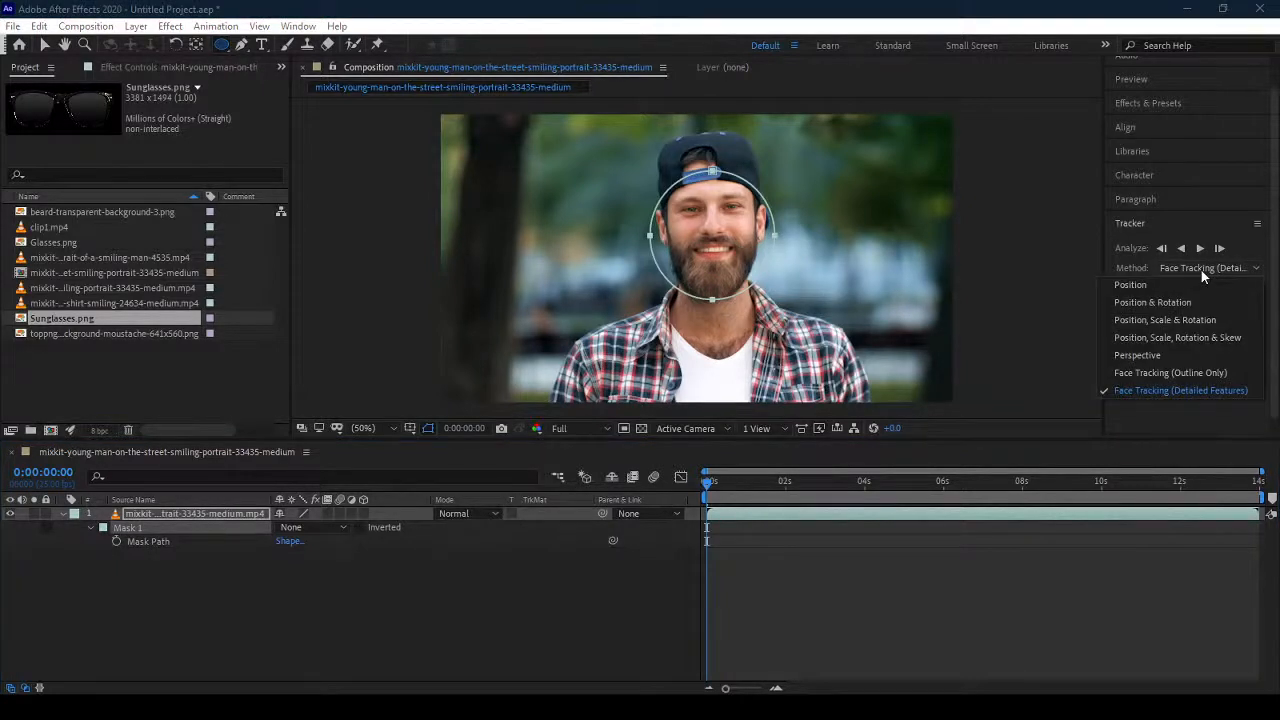
pyautogui.click(1205, 373)
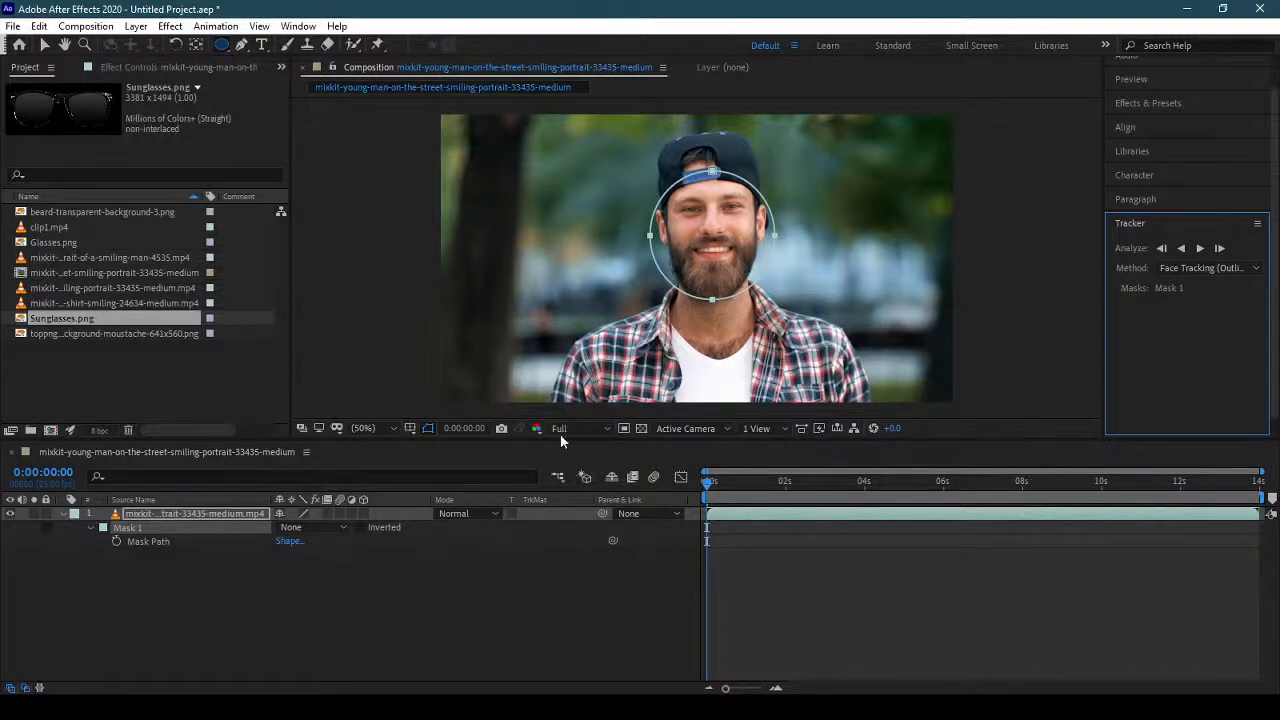
pyautogui.click(1201, 248)
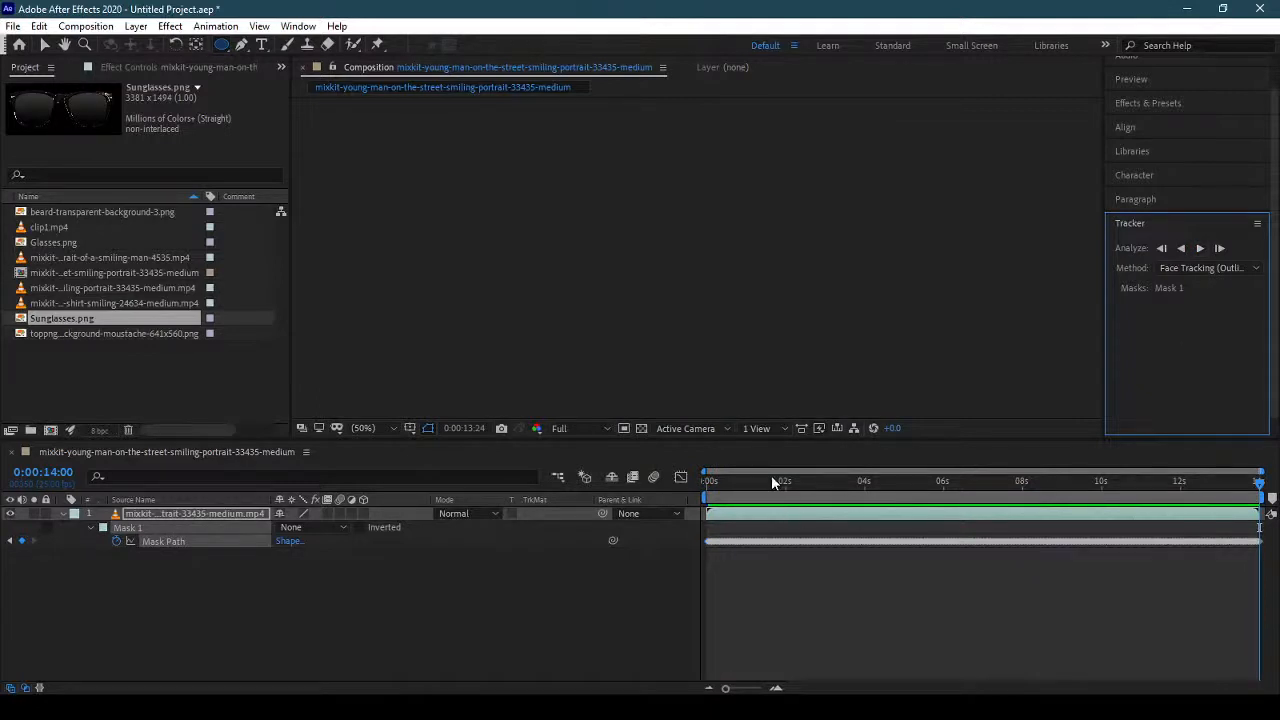
# Check the tracked mask around the two-second mark and set Mask 1's mode to Add to isolate the face.
pyautogui.moveTo(771, 479); pyautogui.dragTo(798, 485)
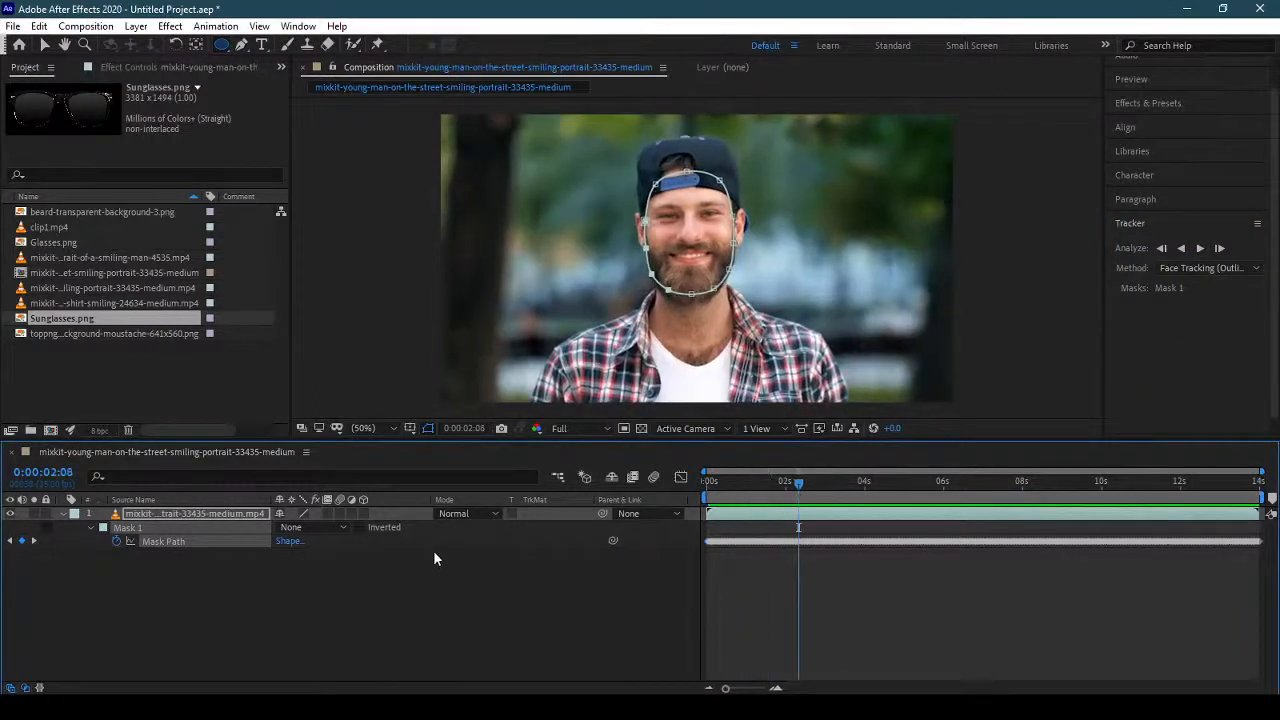
pyautogui.click(336, 530)
pyautogui.click(338, 559)
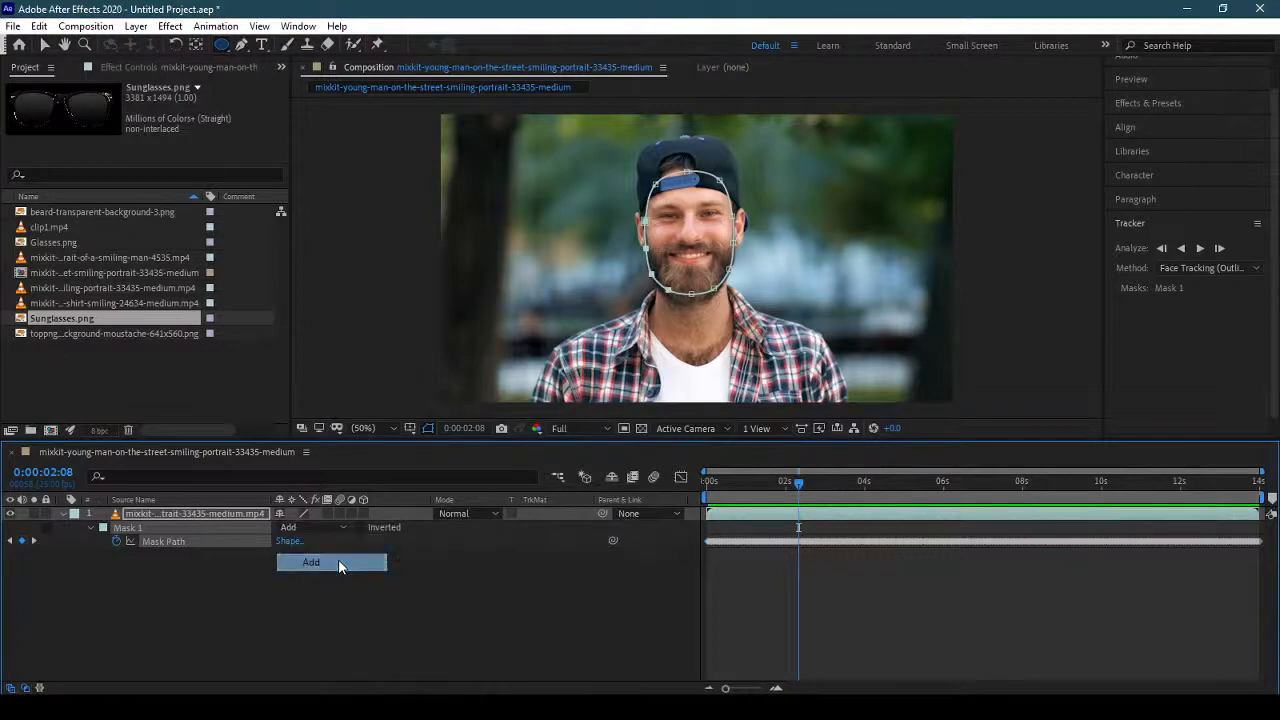
pyautogui.click(62, 513)
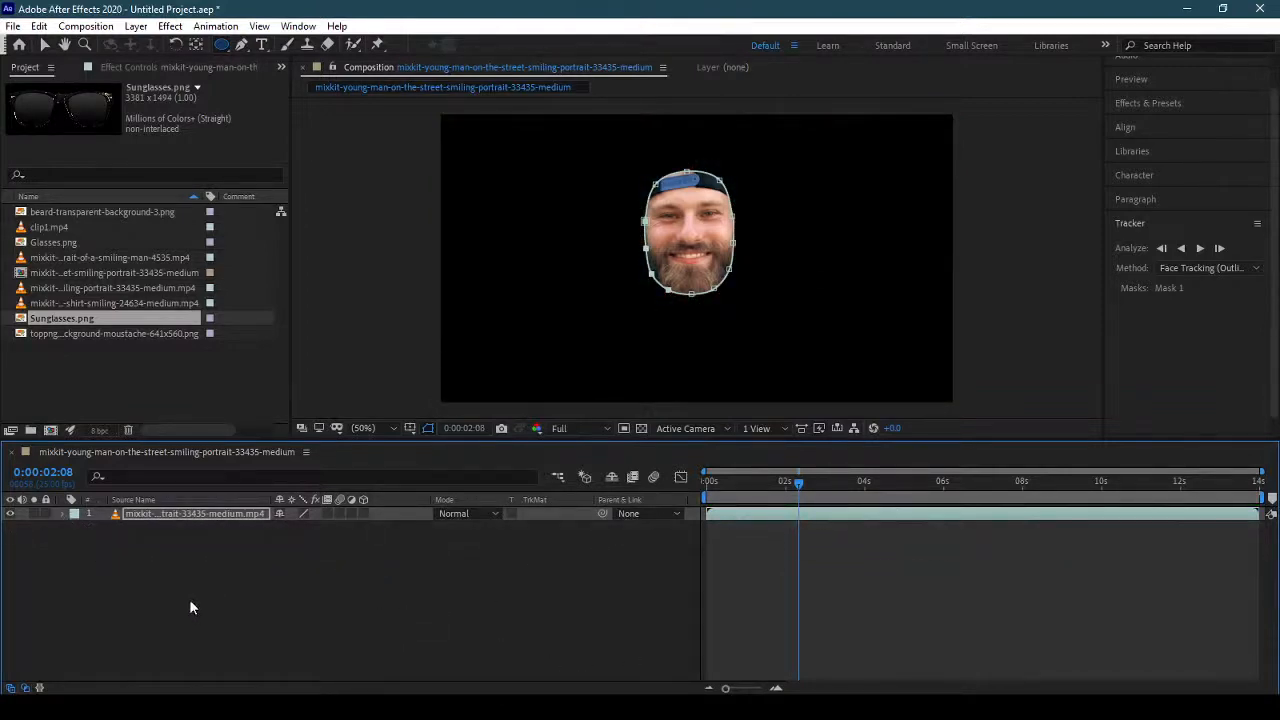
pyautogui.moveTo(800, 482)
pyautogui.mouseDown()
pyautogui.moveTo(1262, 488)
pyautogui.moveTo(712, 490)
pyautogui.moveTo(1260, 465)
pyautogui.moveTo(821, 476)
pyautogui.mouseUp()
# Feather Mask 1 on the portrait clip layer by 33 pixels.
pyautogui.click(193, 512)
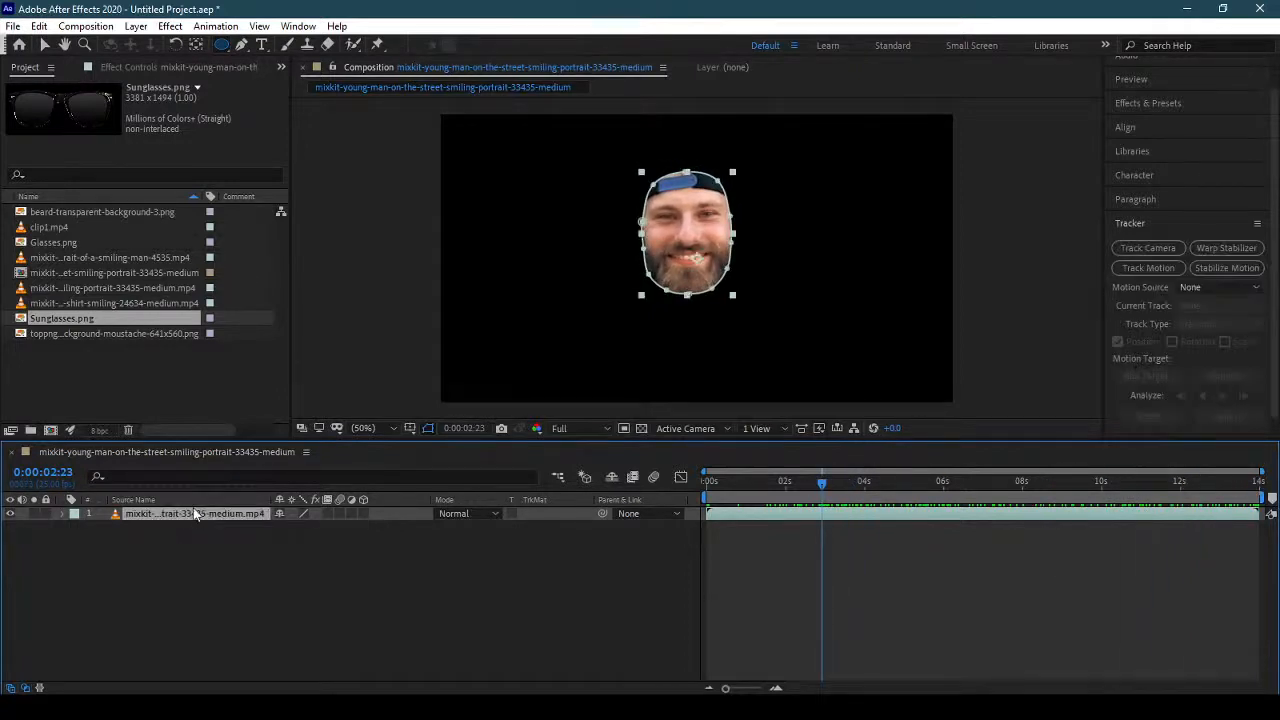
pyautogui.press('f')
pyautogui.moveTo(311, 543); pyautogui.dragTo(340, 543)
pyautogui.click(127, 527)
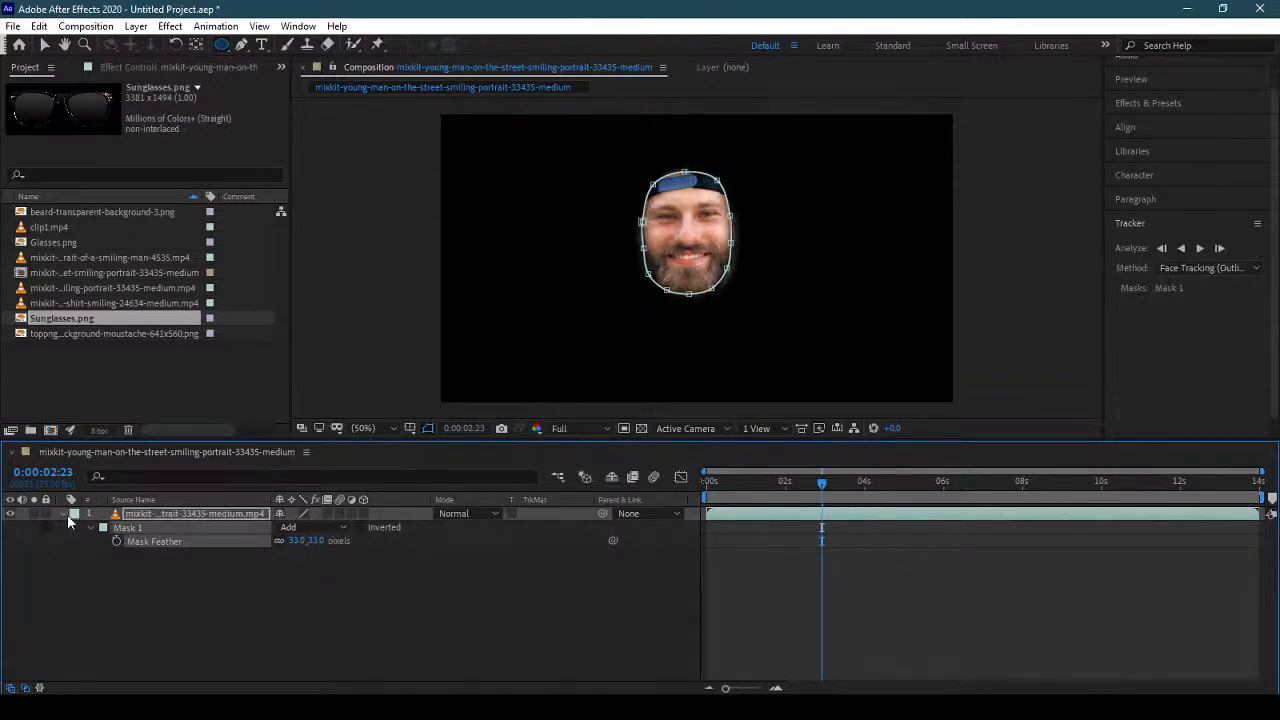
pyautogui.click(63, 514)
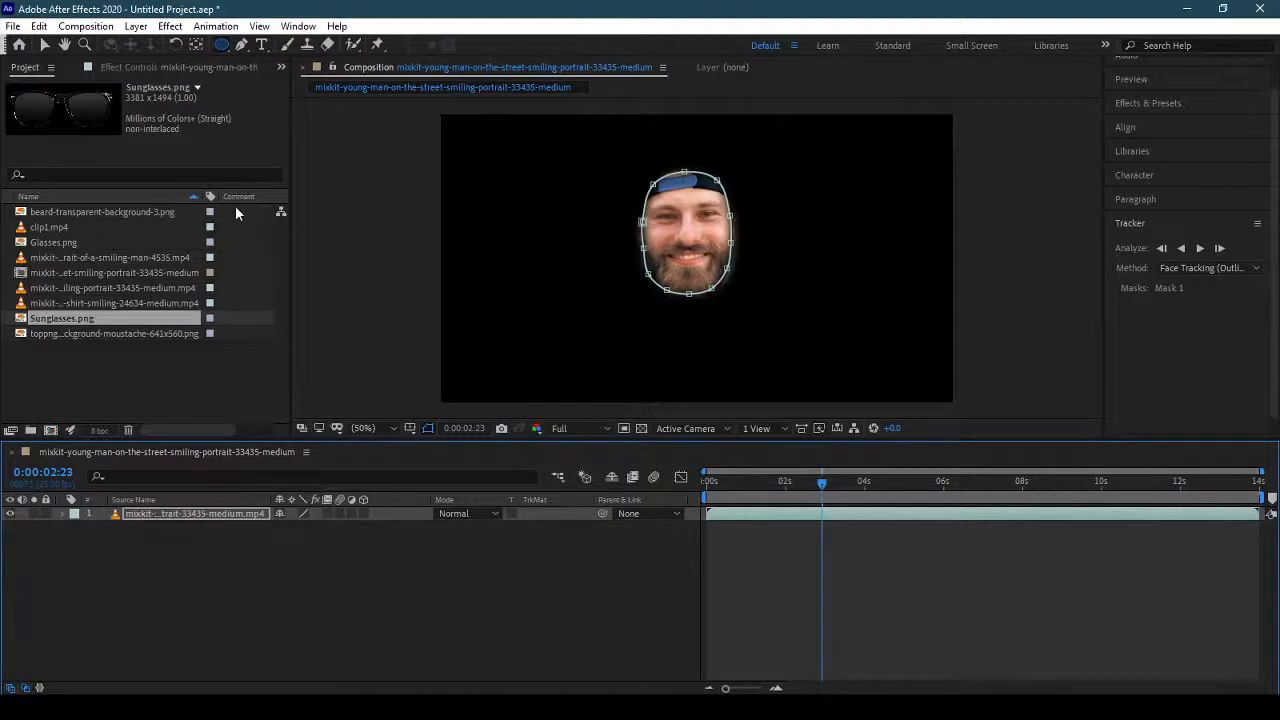
# Apply the Stylize Mosaic effect to the masked face layer and set its horizontal and vertical blocks to 3.
pyautogui.click(170, 26)
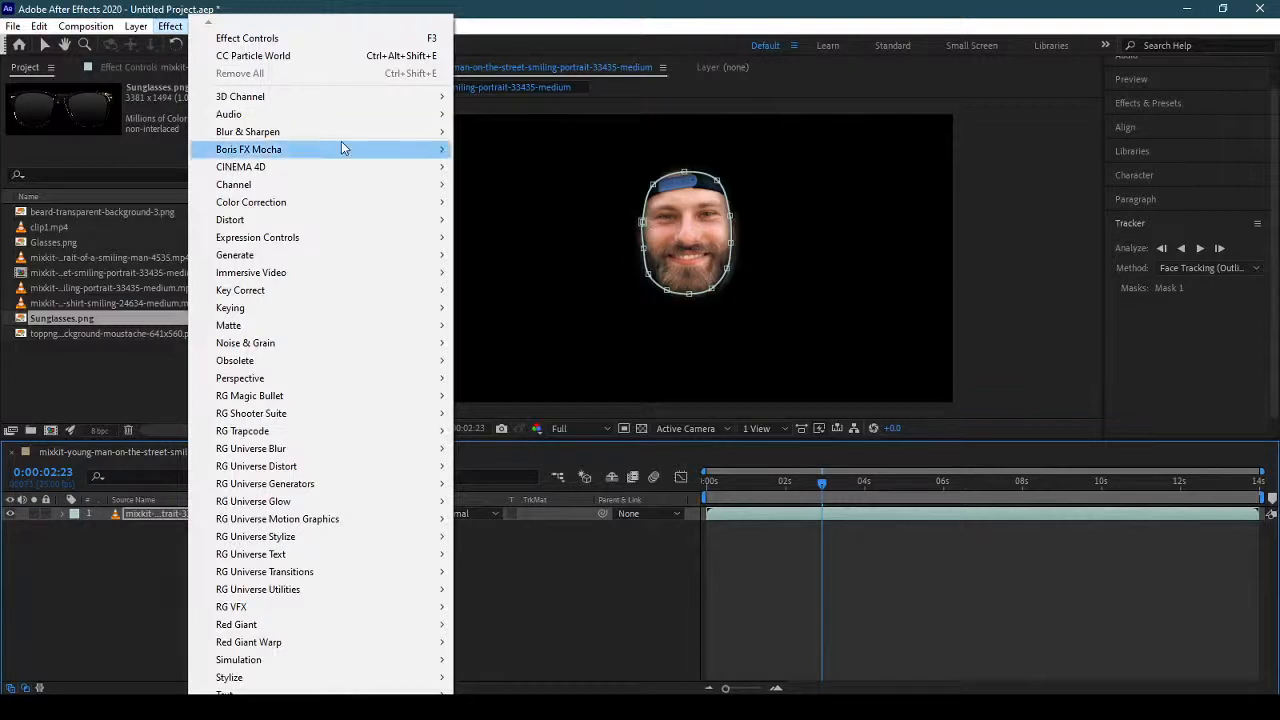
pyautogui.moveTo(348, 156)
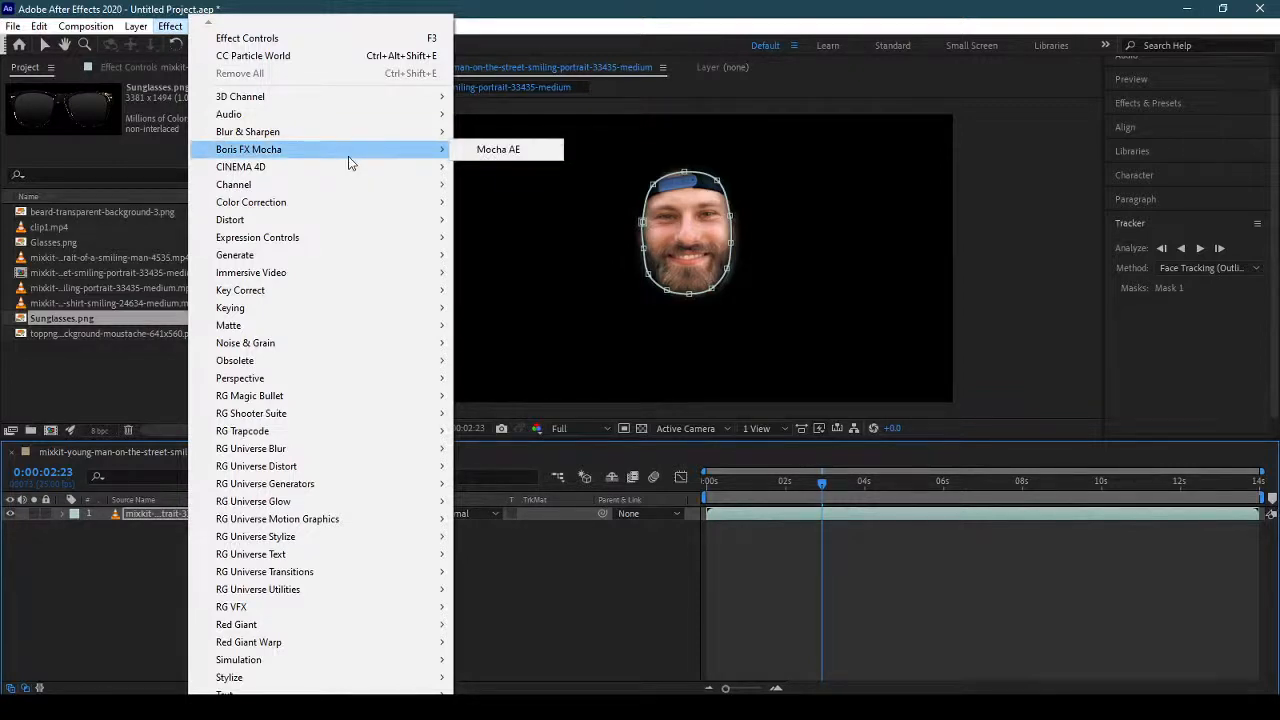
pyautogui.moveTo(273, 686)
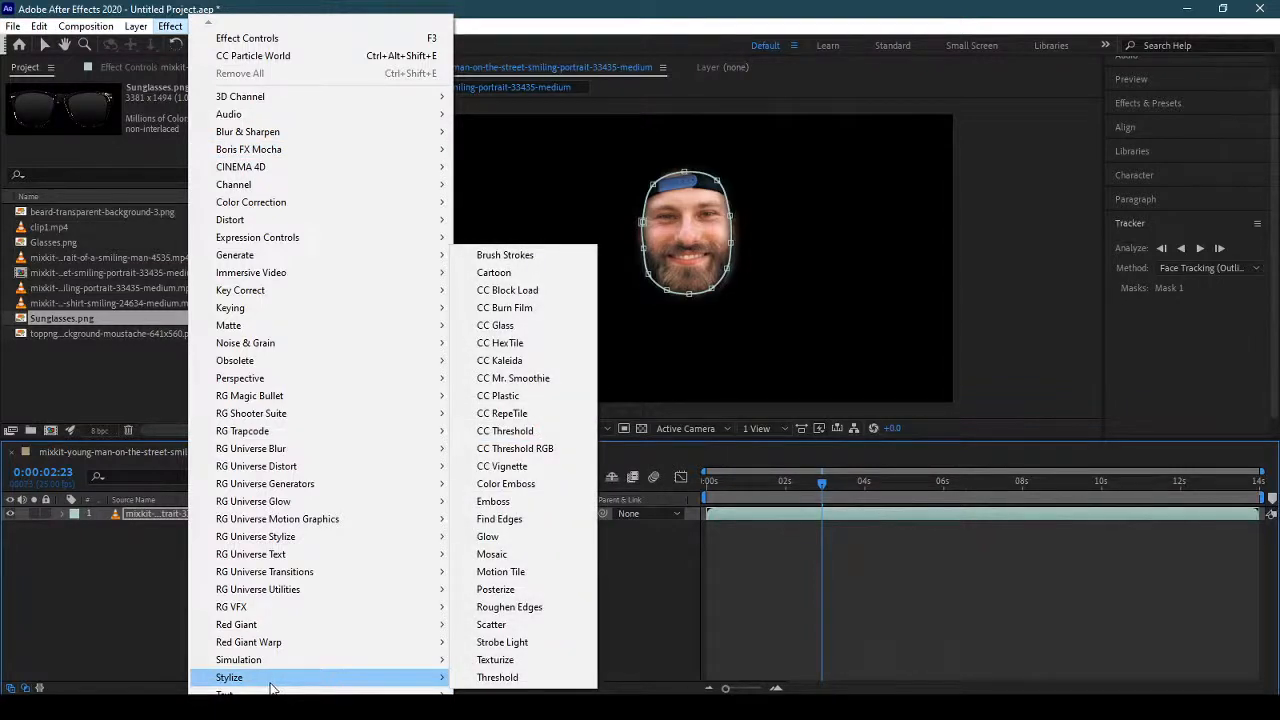
pyautogui.click(524, 553)
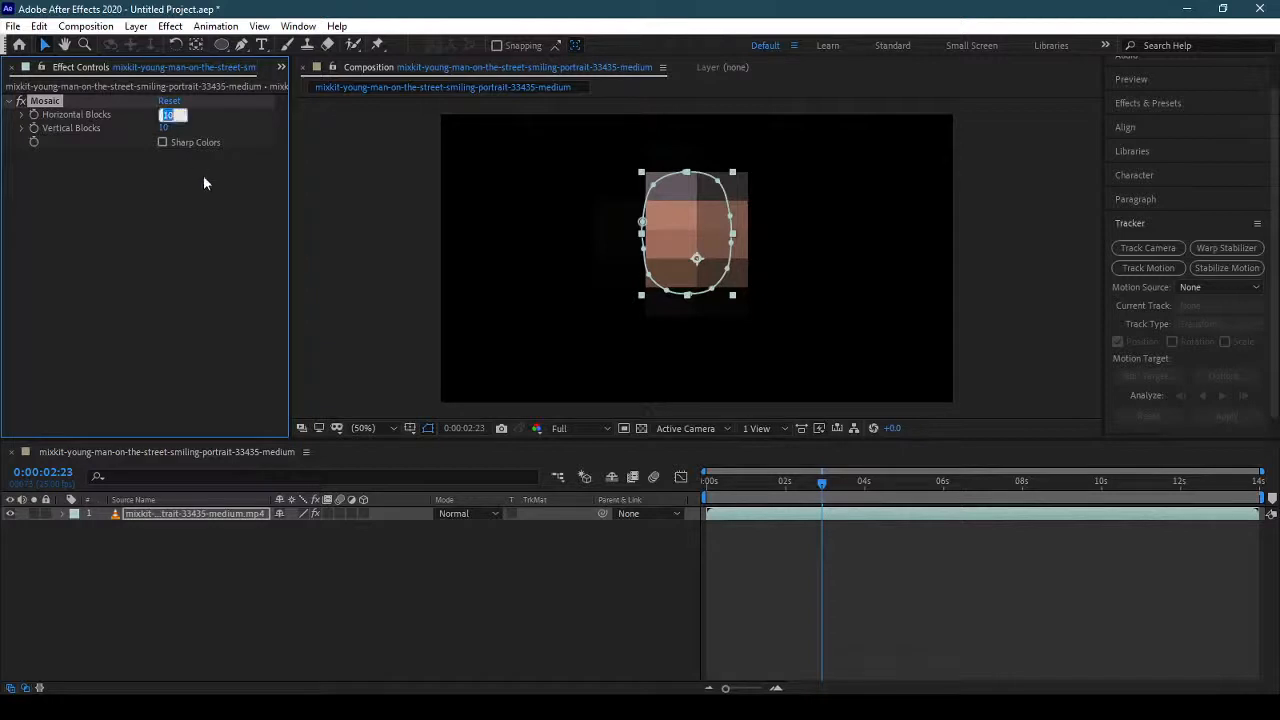
pyautogui.write('5')
pyautogui.press('Tab')
pyautogui.write('3')
pyautogui.press('Return')
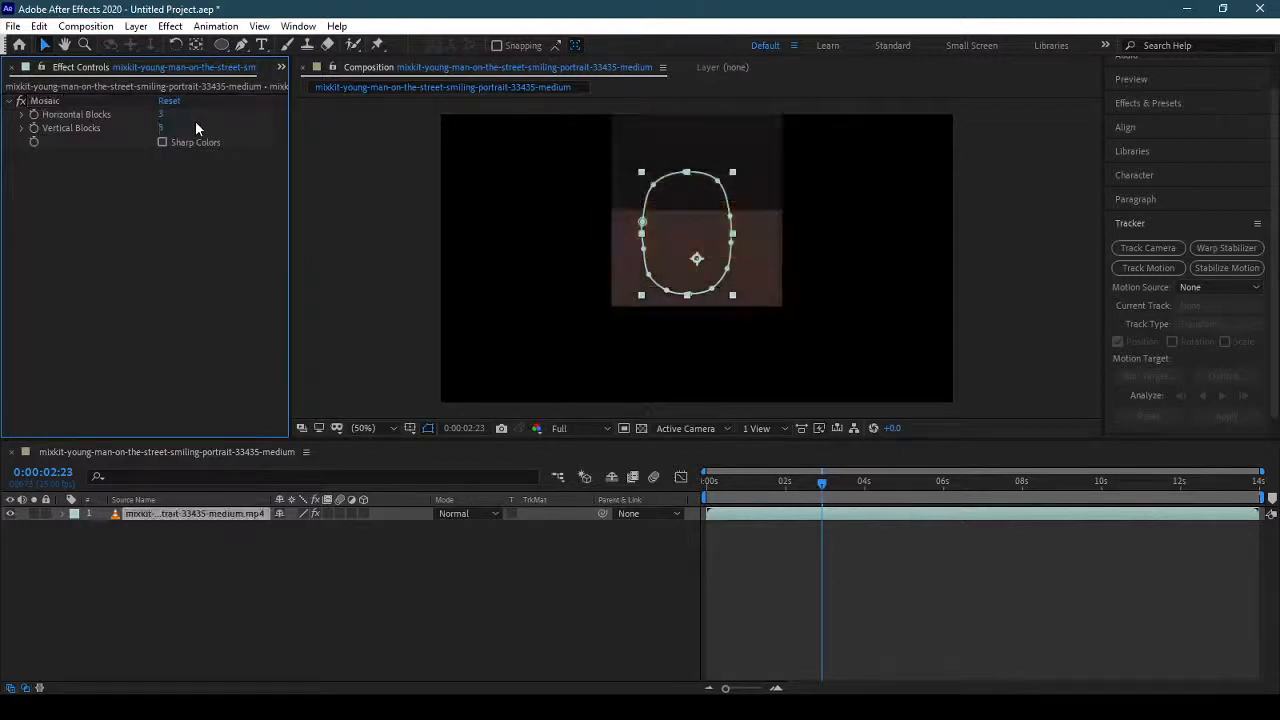
# Set the Mosaic effect's horizontal and vertical blocks to 50.
pyautogui.click(168, 114)
pyautogui.write('50')
pyautogui.press('Tab')
pyautogui.write('50')
pyautogui.press('Return')
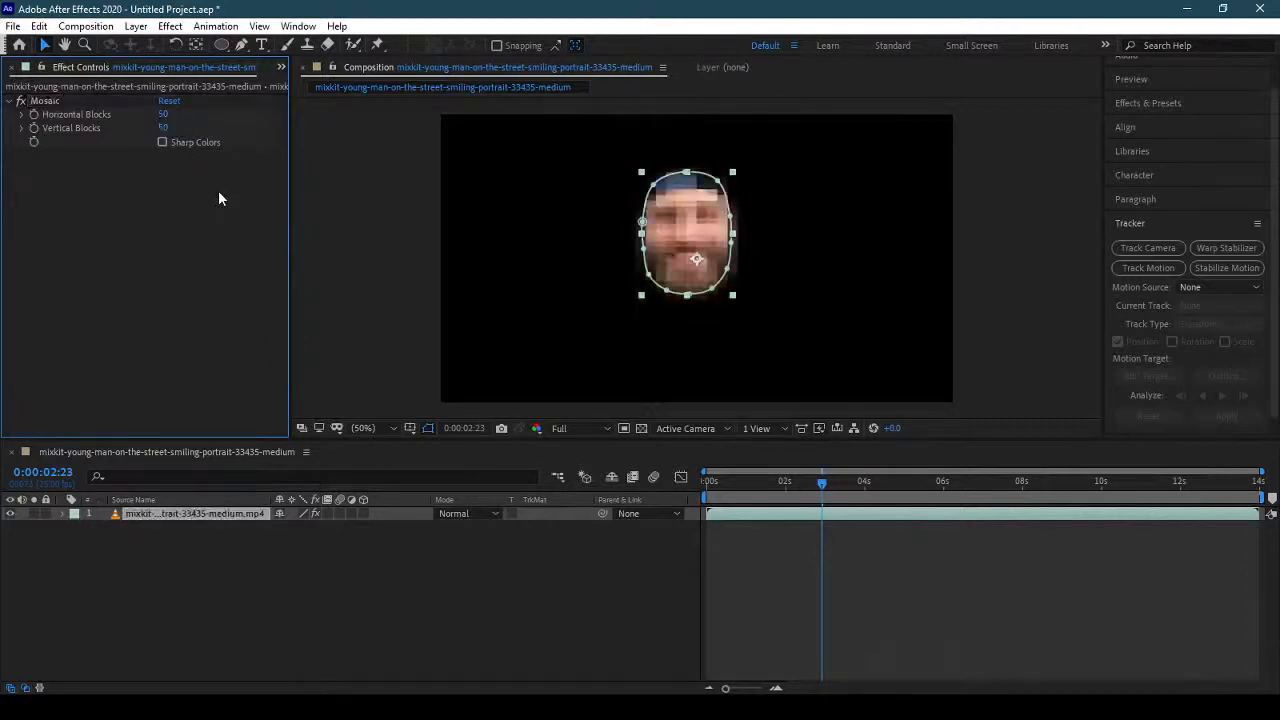
# Set the Mosaic effect's vertical and horizontal blocks to 25.
pyautogui.click(163, 128)
pyautogui.write('25')
pyautogui.hotkey('shift', 'Tab')
pyautogui.write('25')
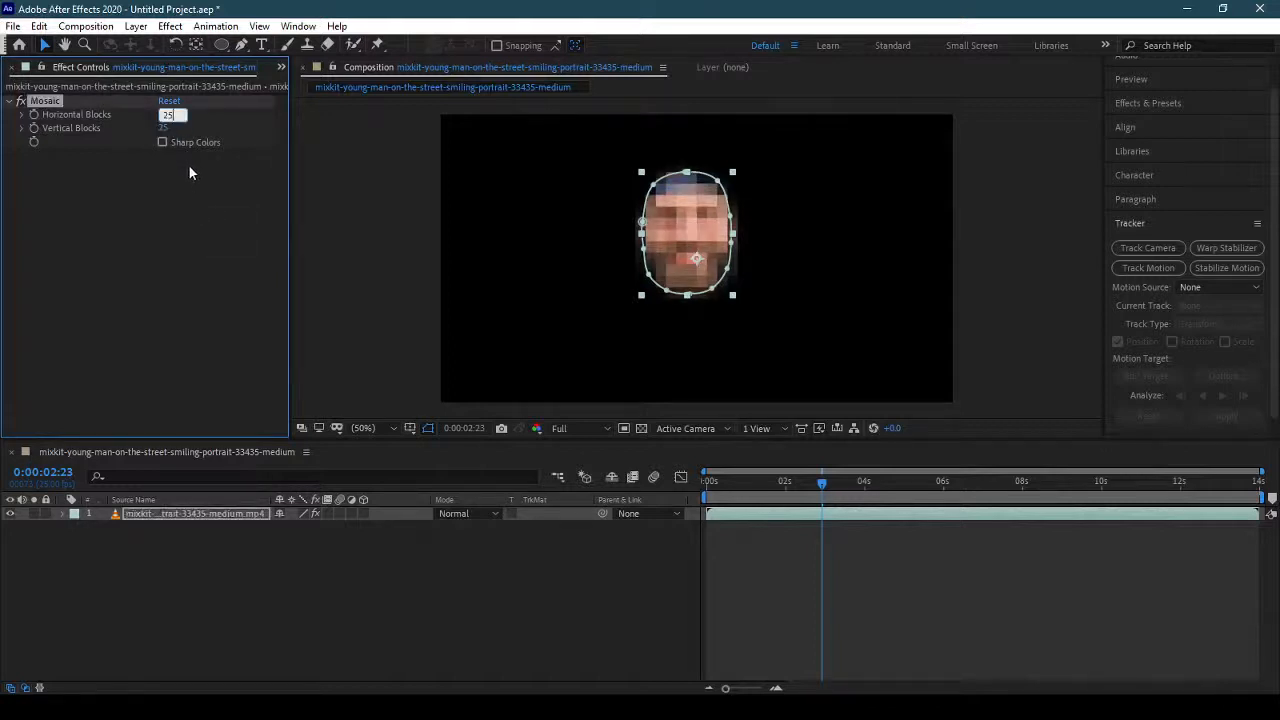
pyautogui.press('Return')
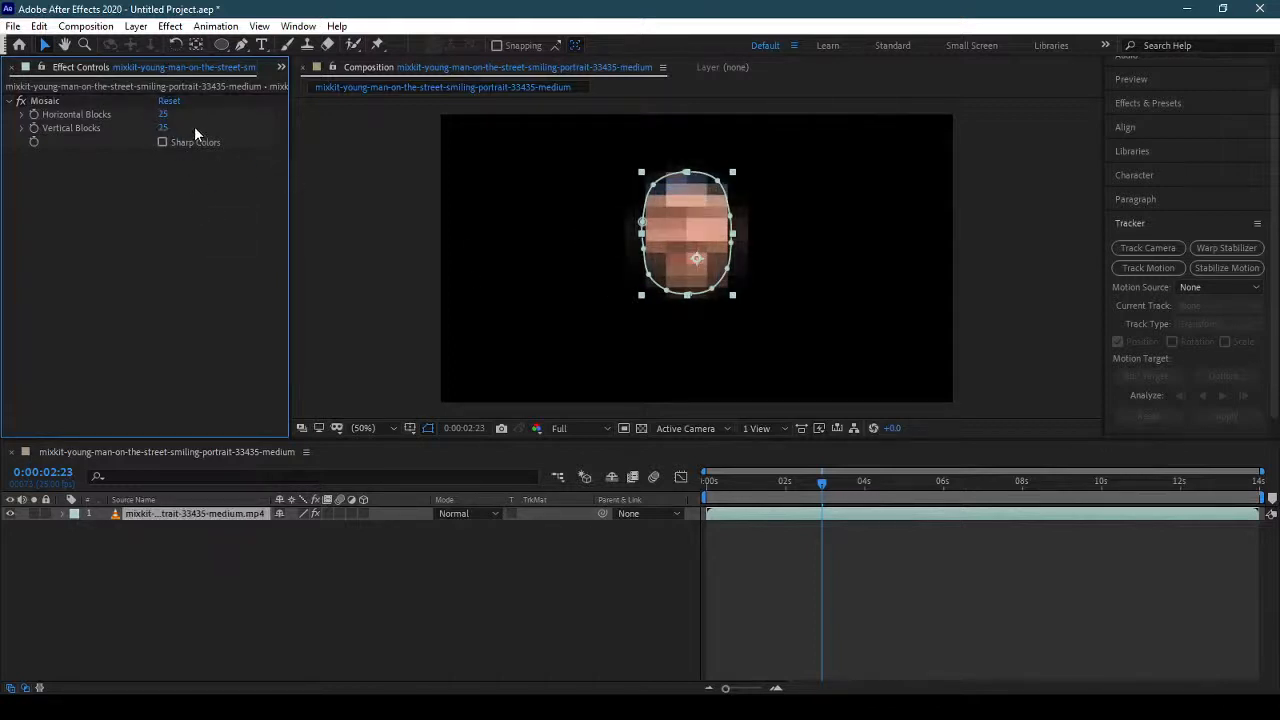
# Set the Mosaic effect's horizontal and vertical blocks to 35 and return the playhead to the start of the composition.
pyautogui.click(167, 115)
pyautogui.write('35')
pyautogui.press('Tab')
pyautogui.write('35')
pyautogui.click(241, 211)
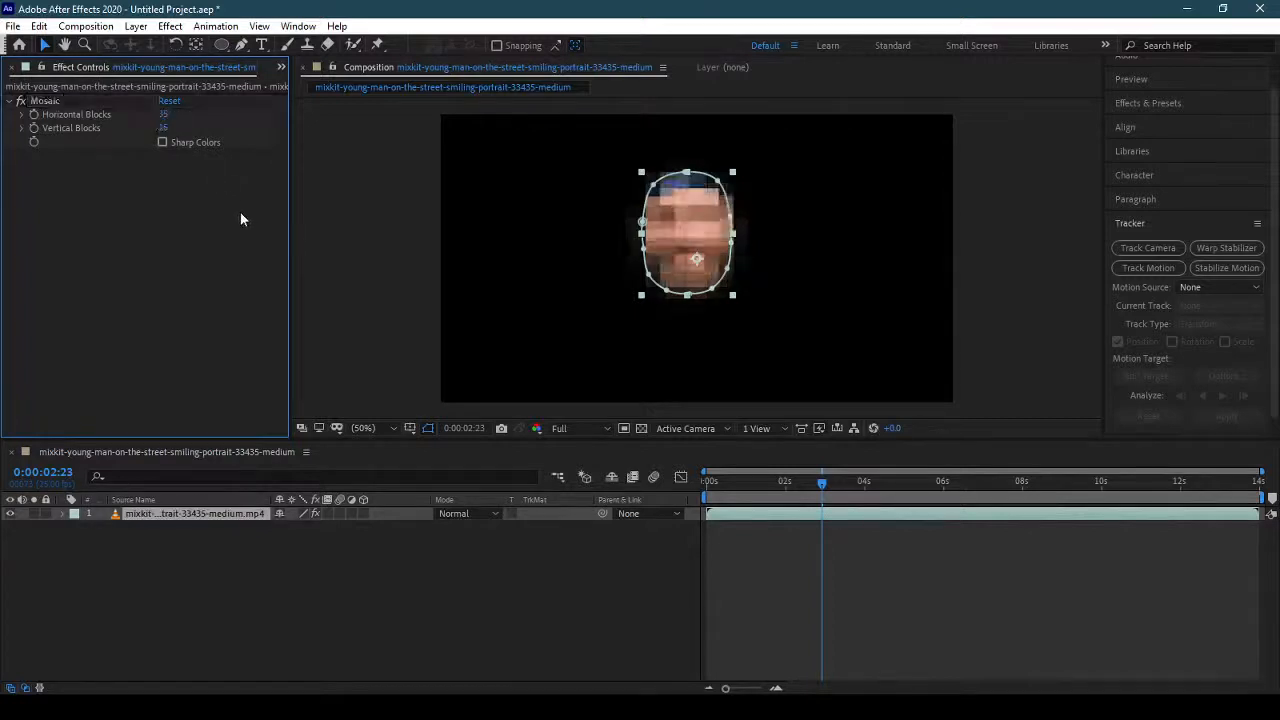
pyautogui.click(853, 588)
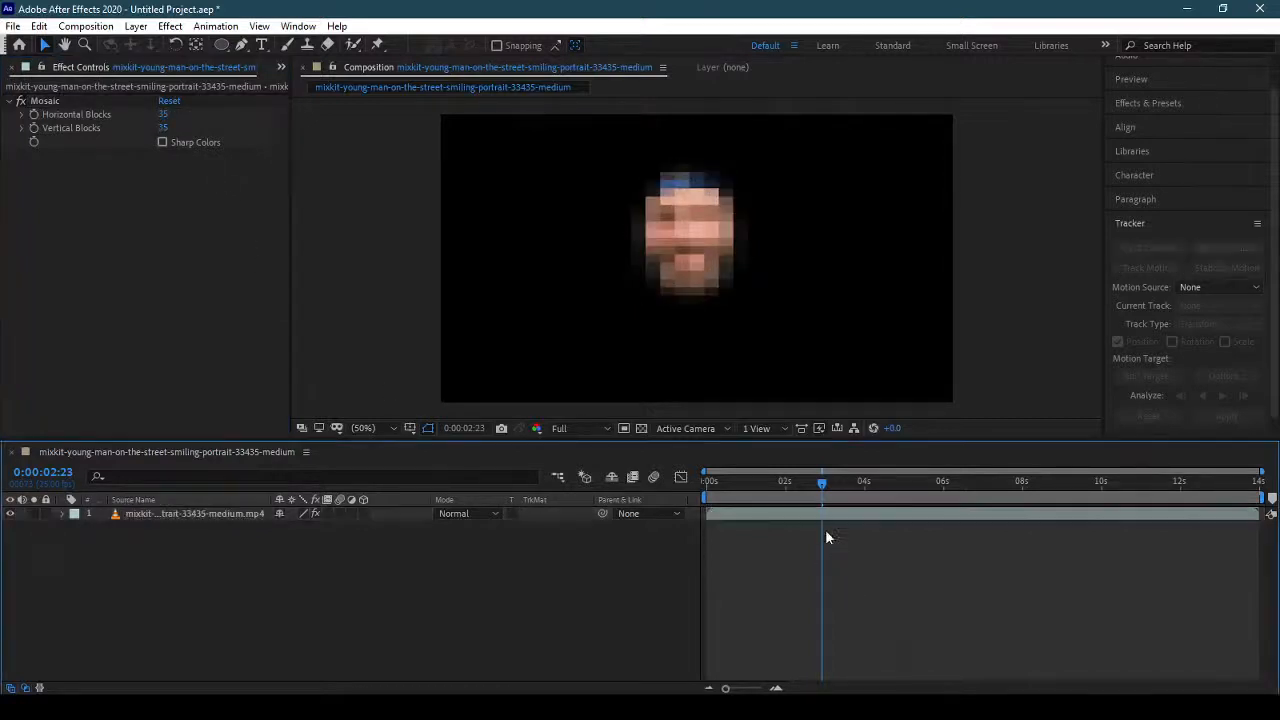
pyautogui.moveTo(762, 484); pyautogui.dragTo(682, 471)
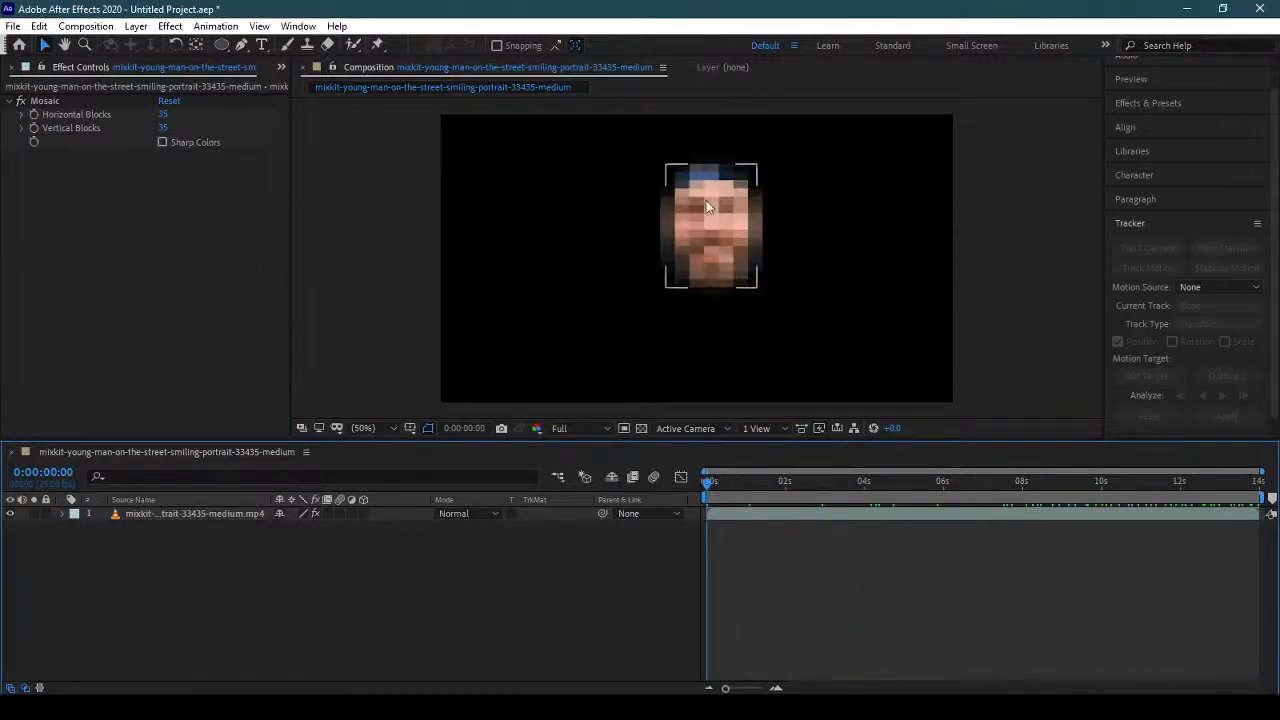
# Add the 33435-medium.mp4 portrait clip to the composition as a background layer beneath the masked face layer.
pyautogui.click(281, 67)
pyautogui.click(300, 86)
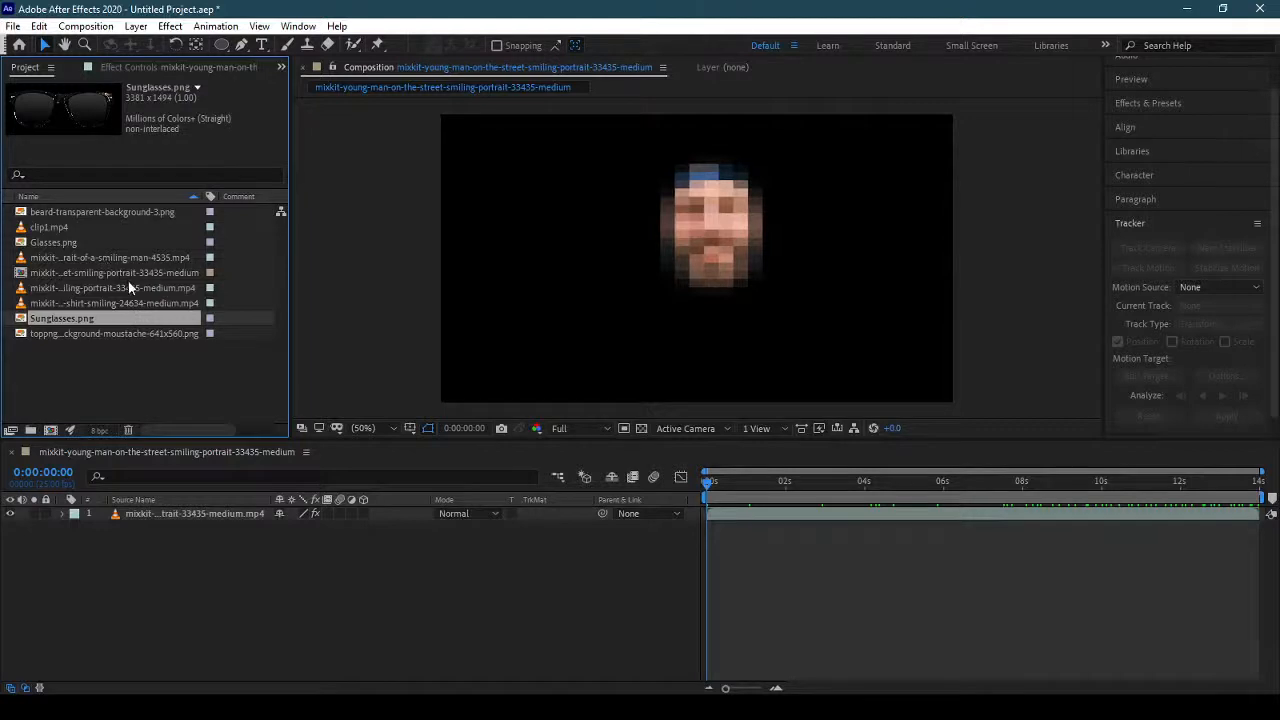
pyautogui.click(90, 230)
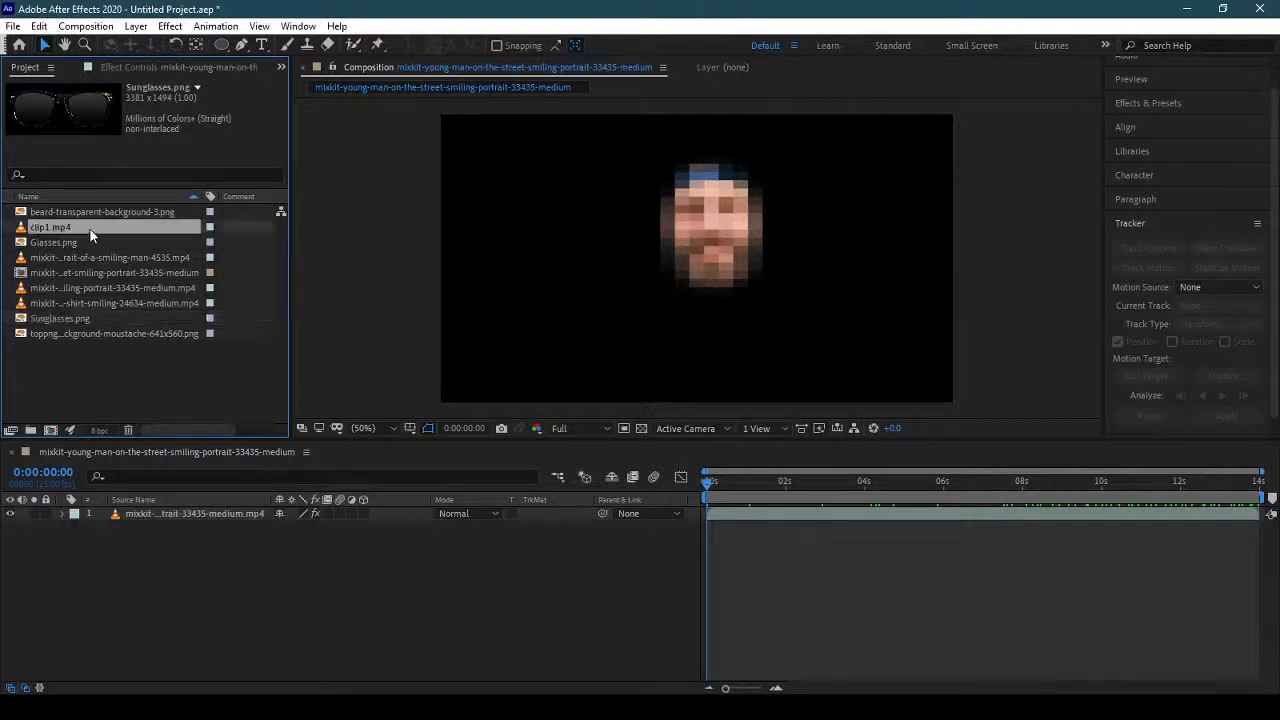
pyautogui.click(143, 289)
pyautogui.moveTo(164, 366); pyautogui.dragTo(189, 548)
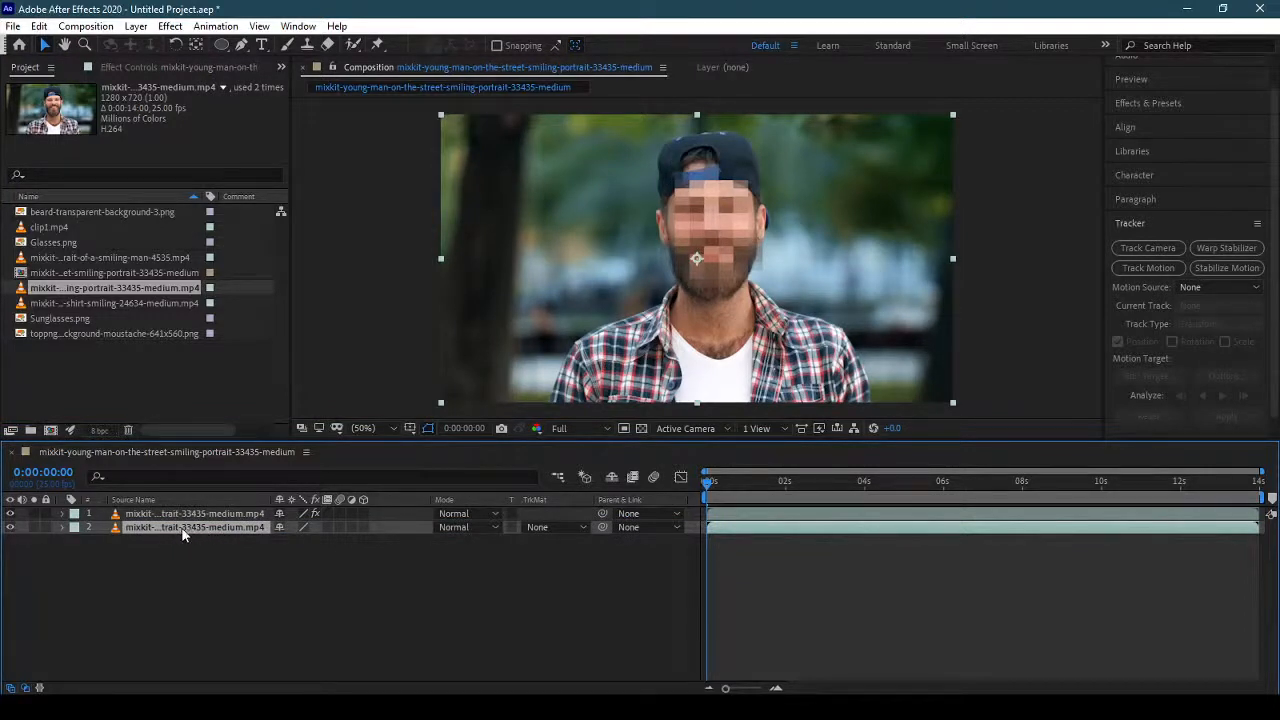
# Toggle the background layer's visibility to compare, leave it visible, and preview the pixelated face through the composition.
pyautogui.click(10, 527)
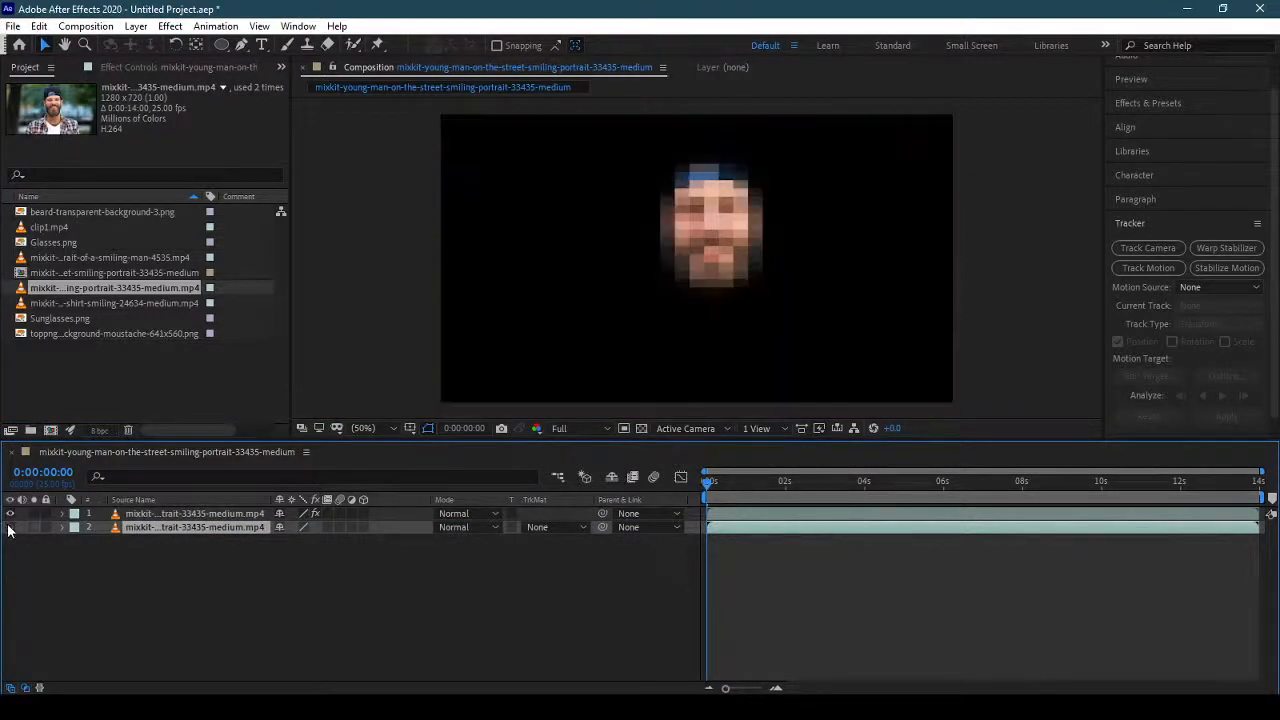
pyautogui.click(10, 527)
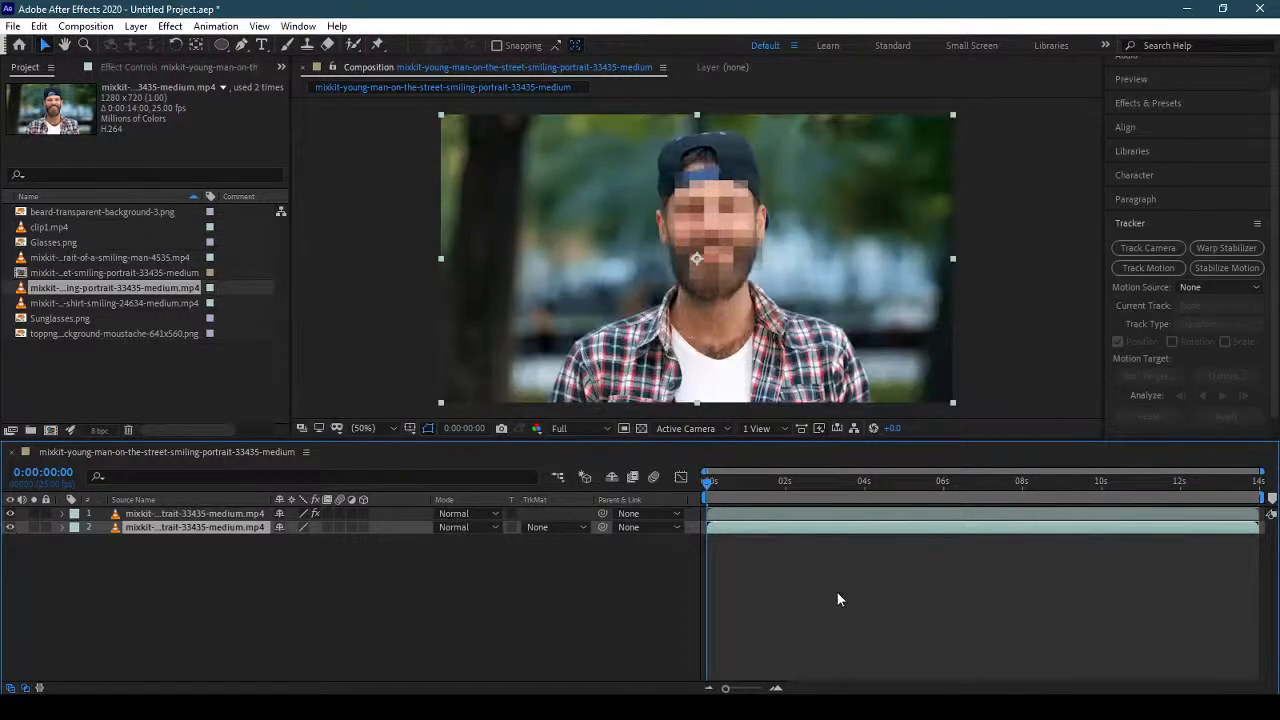
pyautogui.press('space')
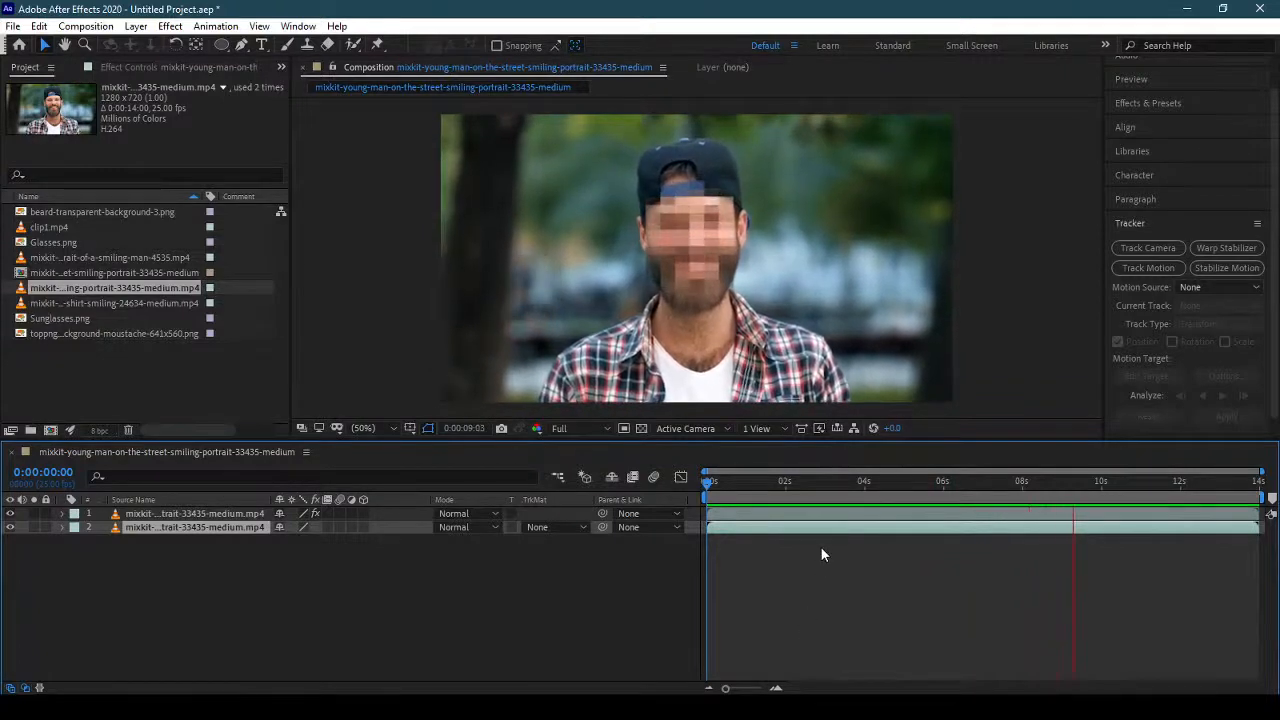
# Delete the Mosaic effect from the masked top clip layer.
pyautogui.click(226, 501)
pyautogui.click(225, 518)
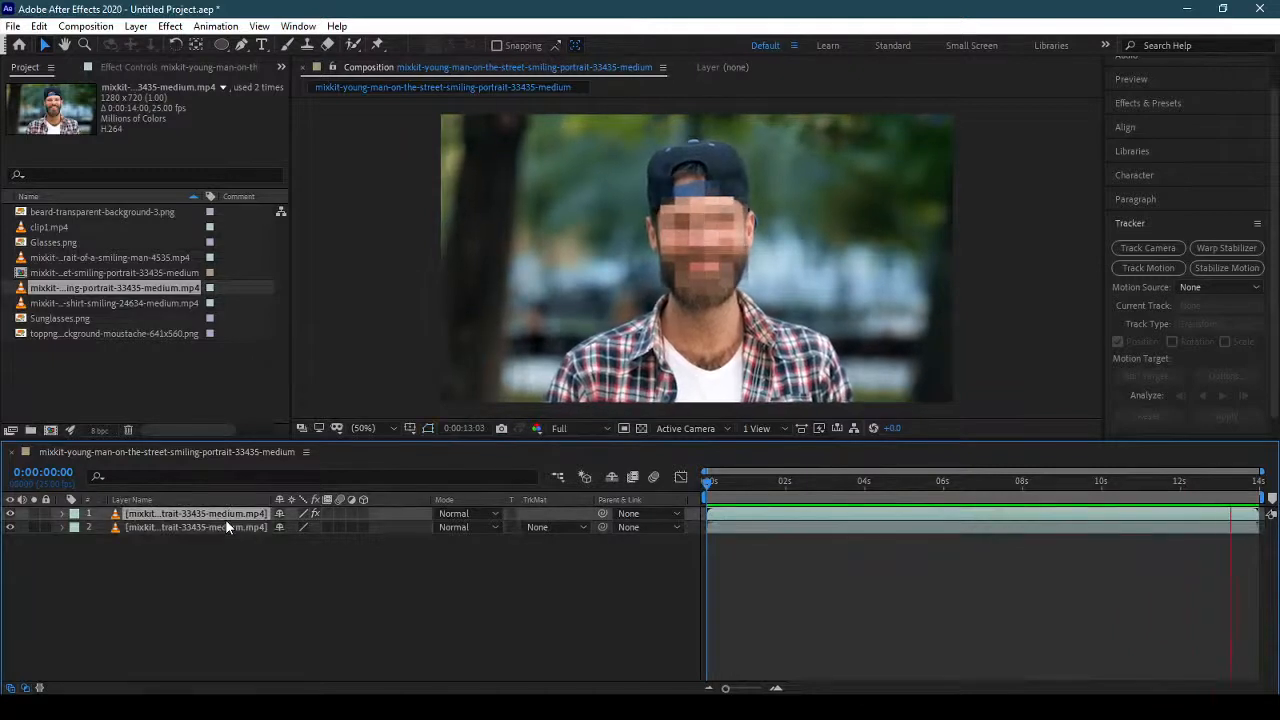
pyautogui.click(163, 67)
pyautogui.click(44, 101)
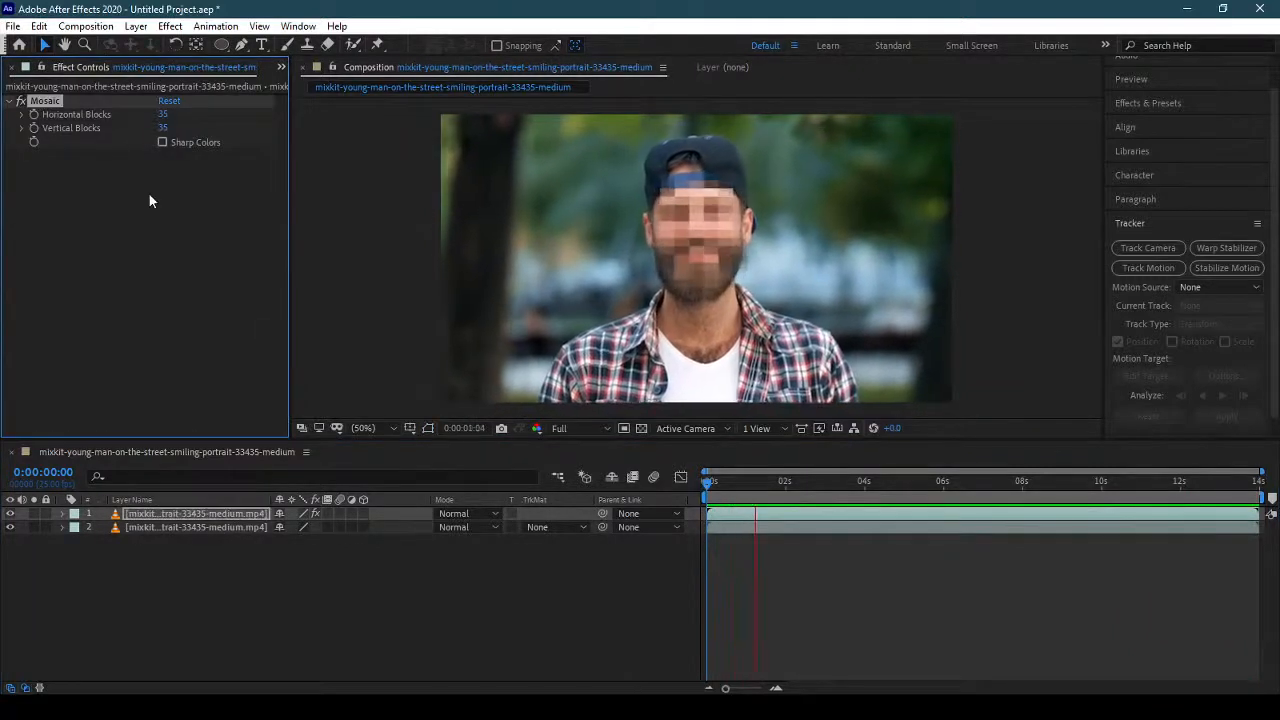
pyautogui.press('Delete')
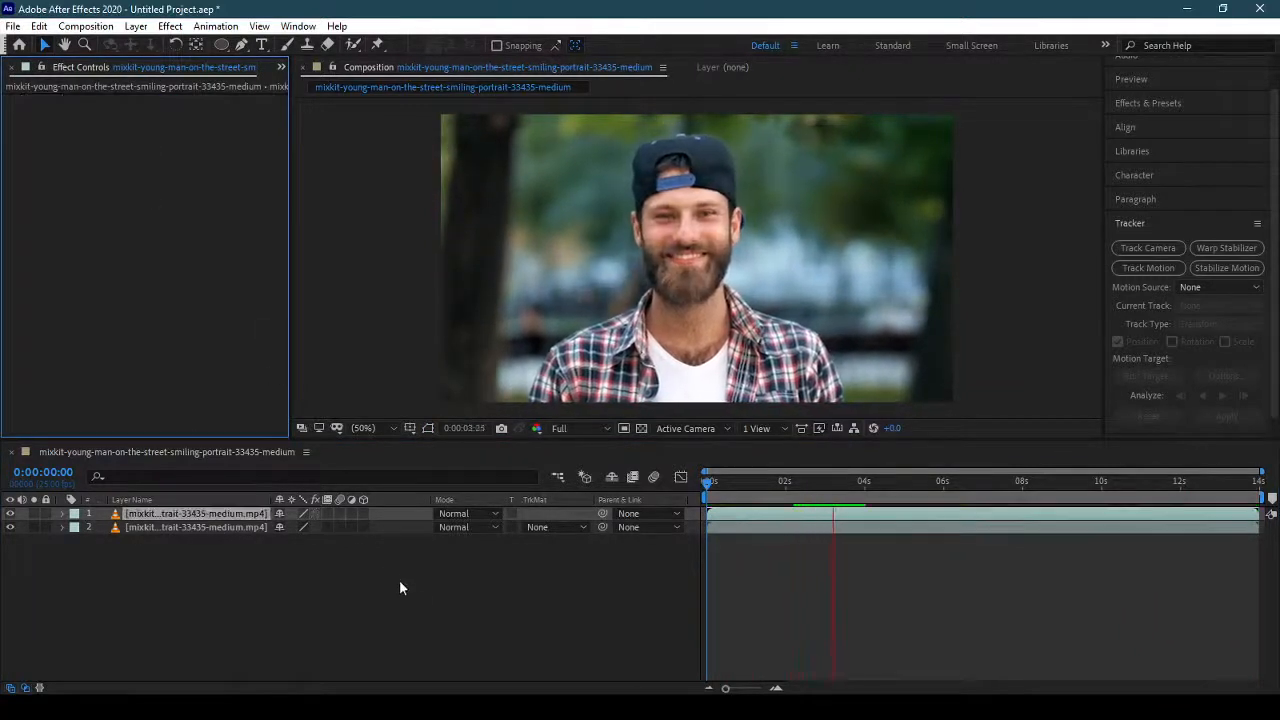
# Apply Gaussian Blur to the masked top clip layer with Blurriness 59.3 and Repeat Edge Pixels enabled.
pyautogui.click(399, 584)
pyautogui.click(822, 485)
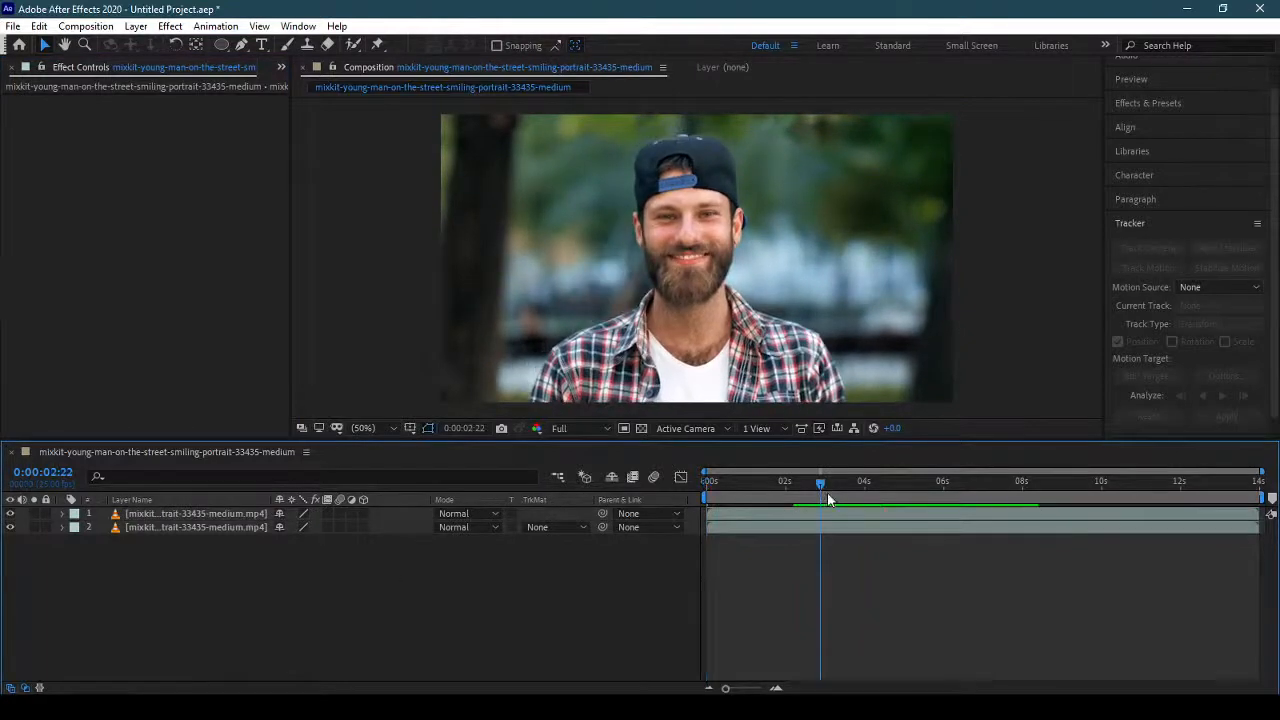
pyautogui.click(176, 514)
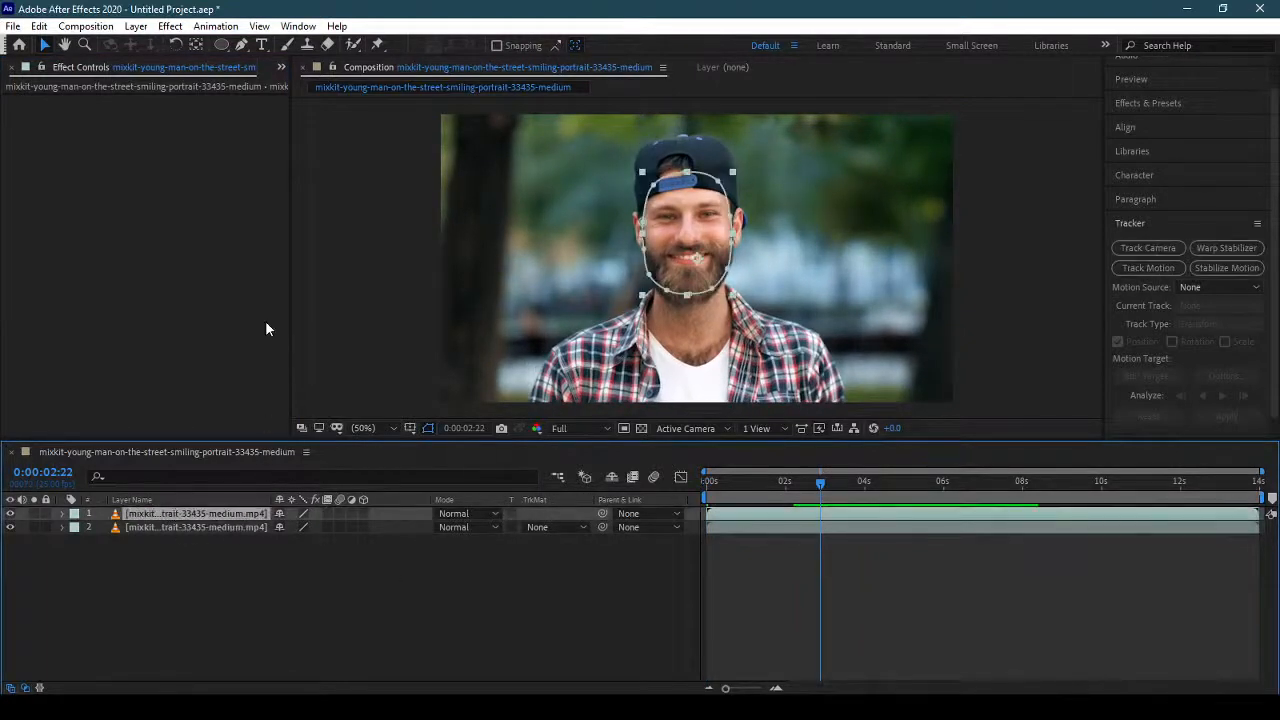
pyautogui.click(169, 27)
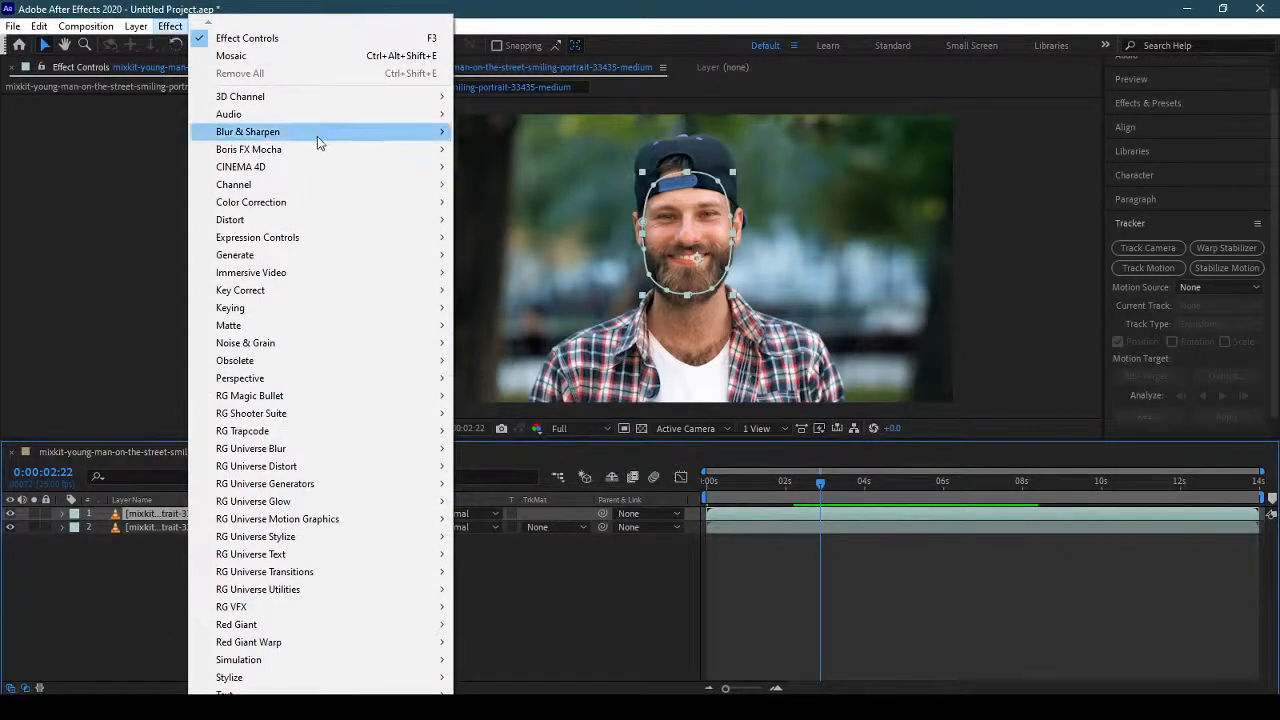
pyautogui.moveTo(317, 136)
pyautogui.click(562, 330)
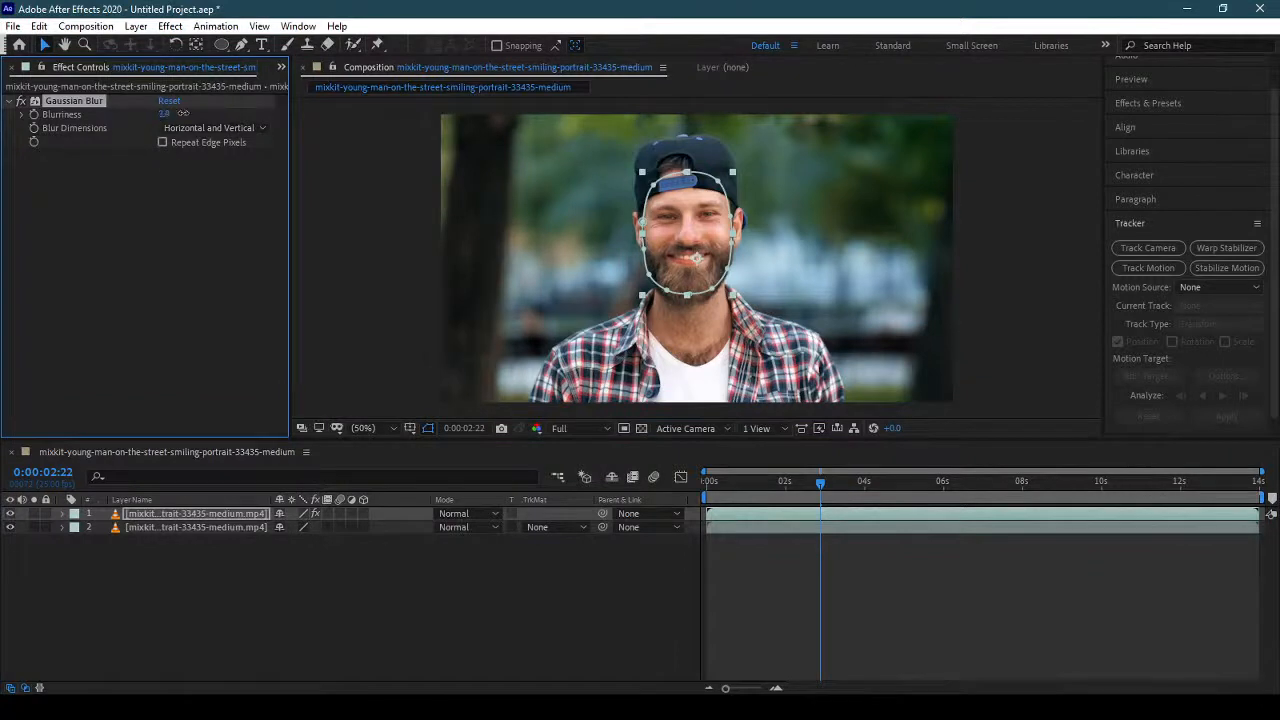
pyautogui.moveTo(242, 122); pyautogui.dragTo(562, 129)
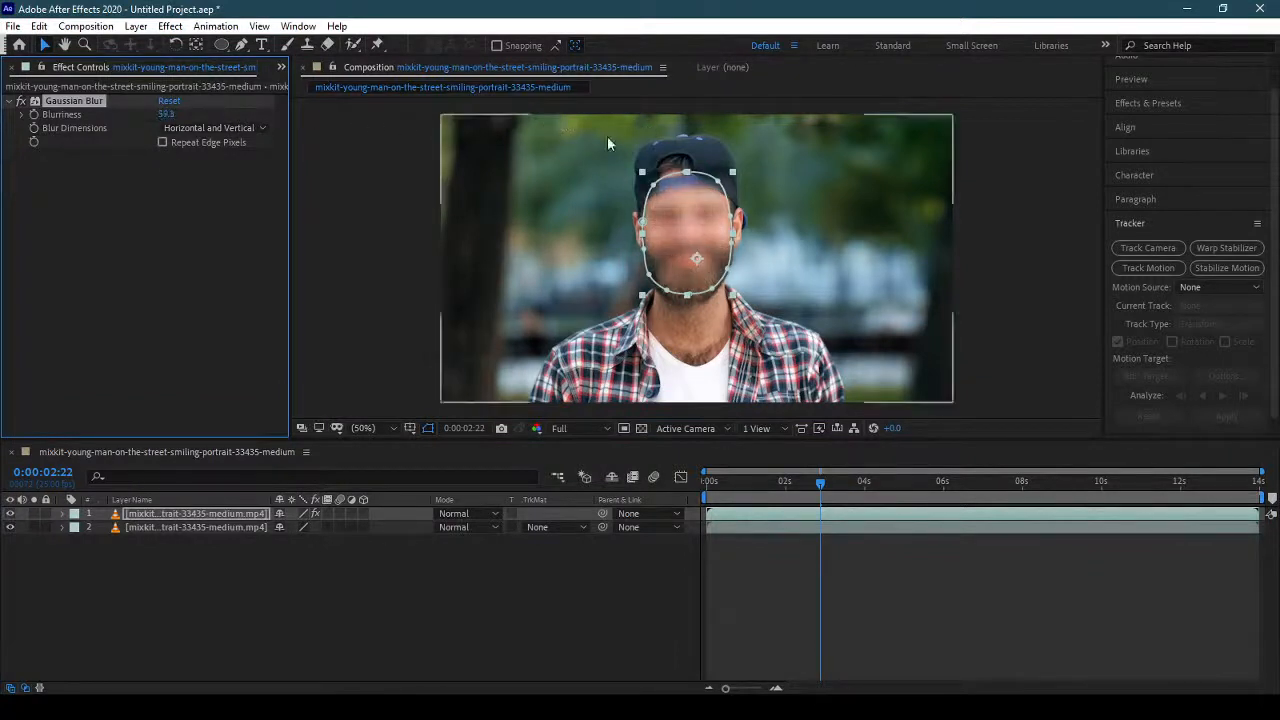
pyautogui.click(231, 142)
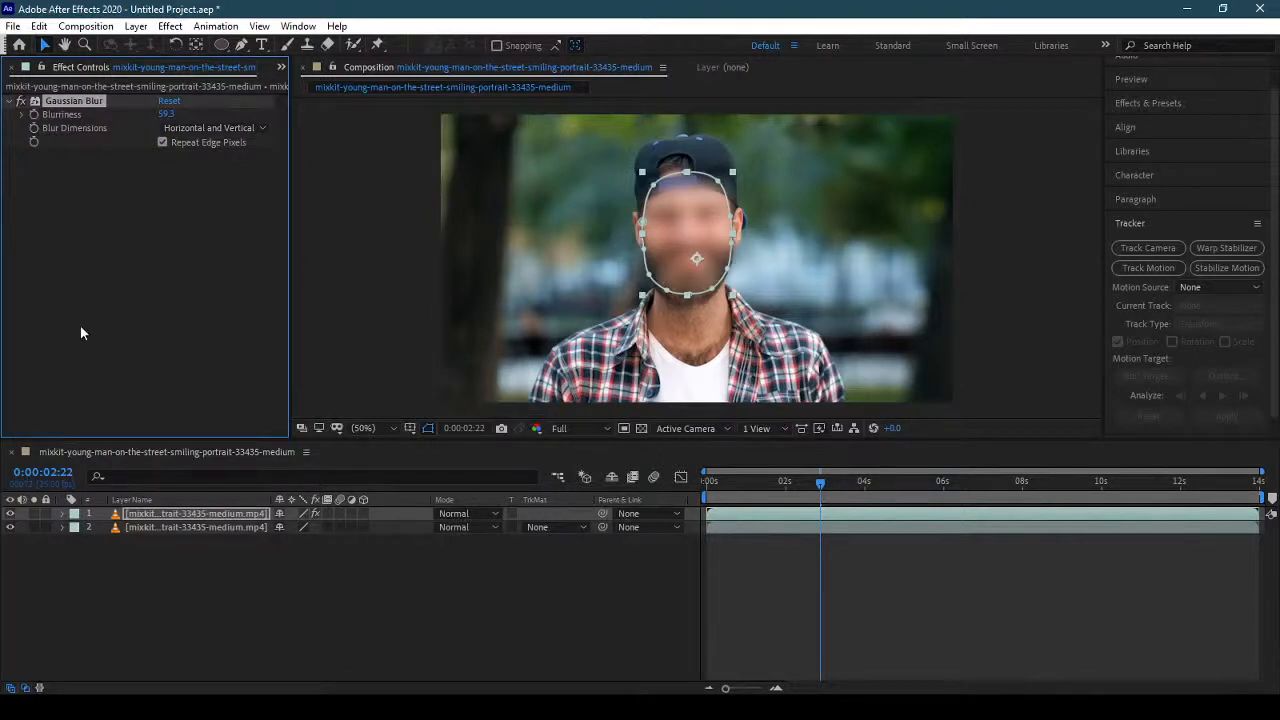
# Preview the blurred face from the start of the composition.
pyautogui.moveTo(740, 484); pyautogui.dragTo(693, 490)
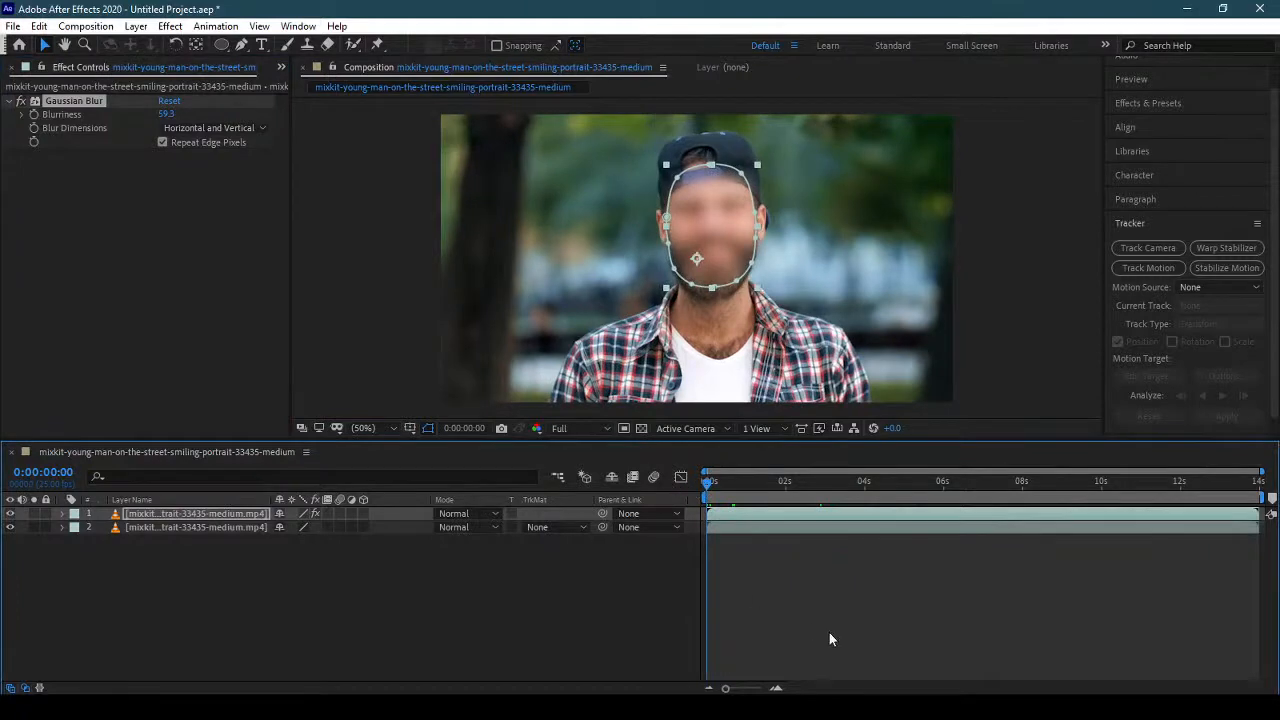
pyautogui.press('space')
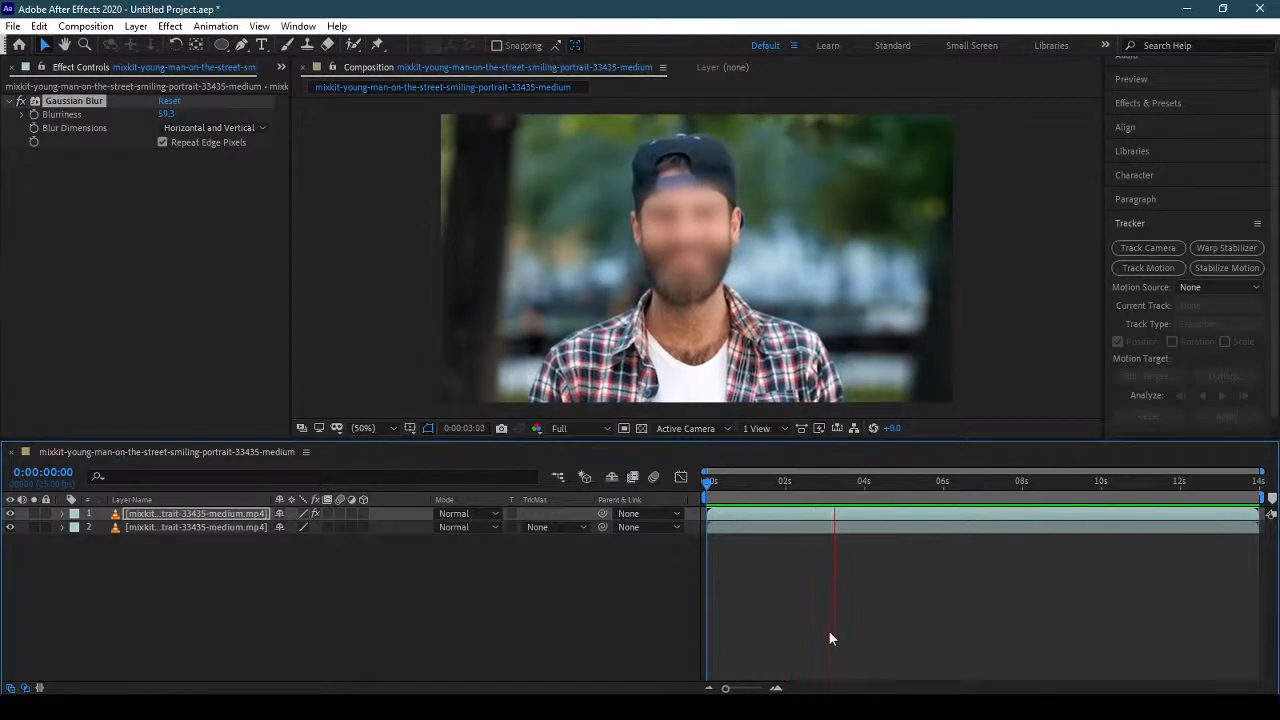
pyautogui.press('space')
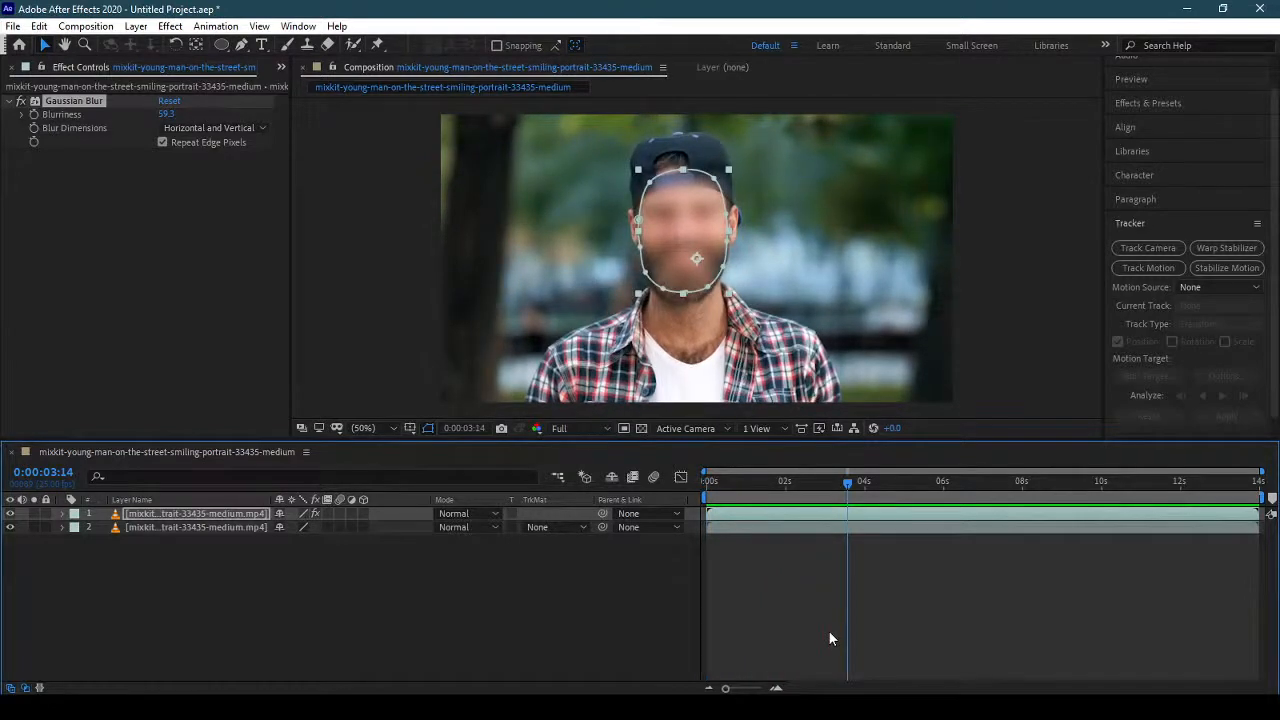
# Delete the smiling-portrait-33435-medium composition from the project.
pyautogui.click(281, 67)
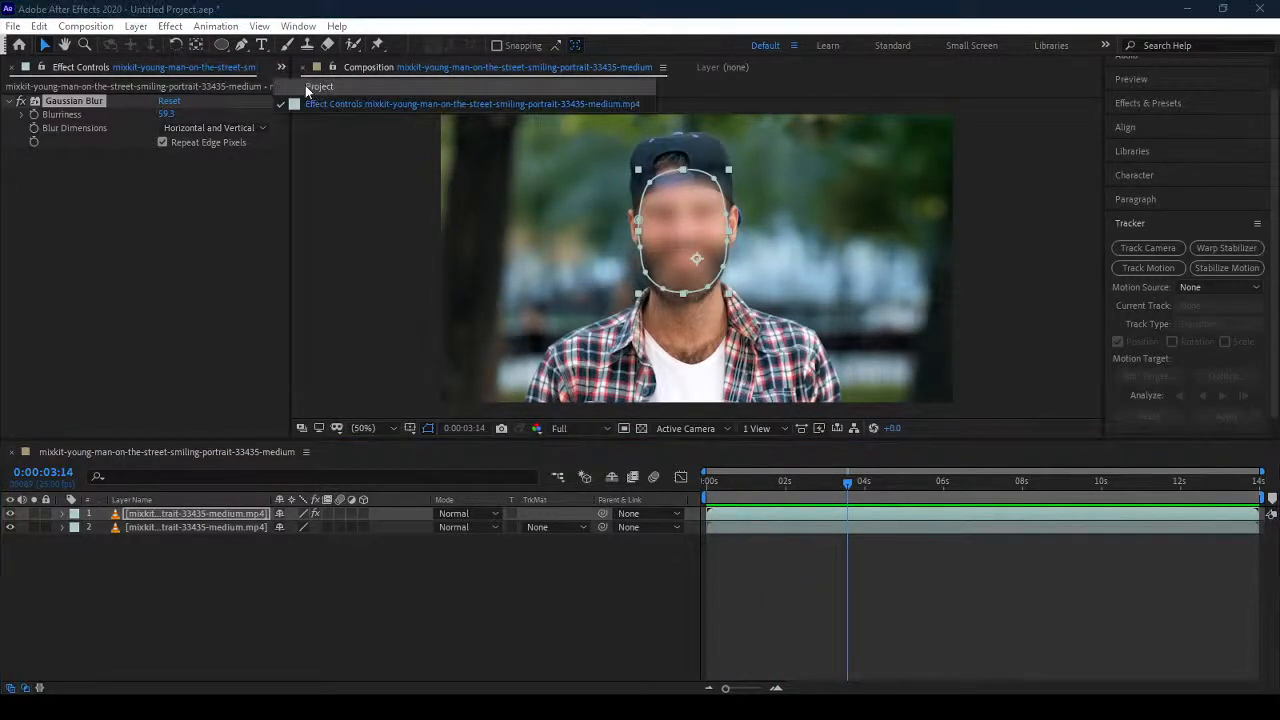
pyautogui.click(306, 86)
pyautogui.moveTo(260, 573); pyautogui.dragTo(181, 501)
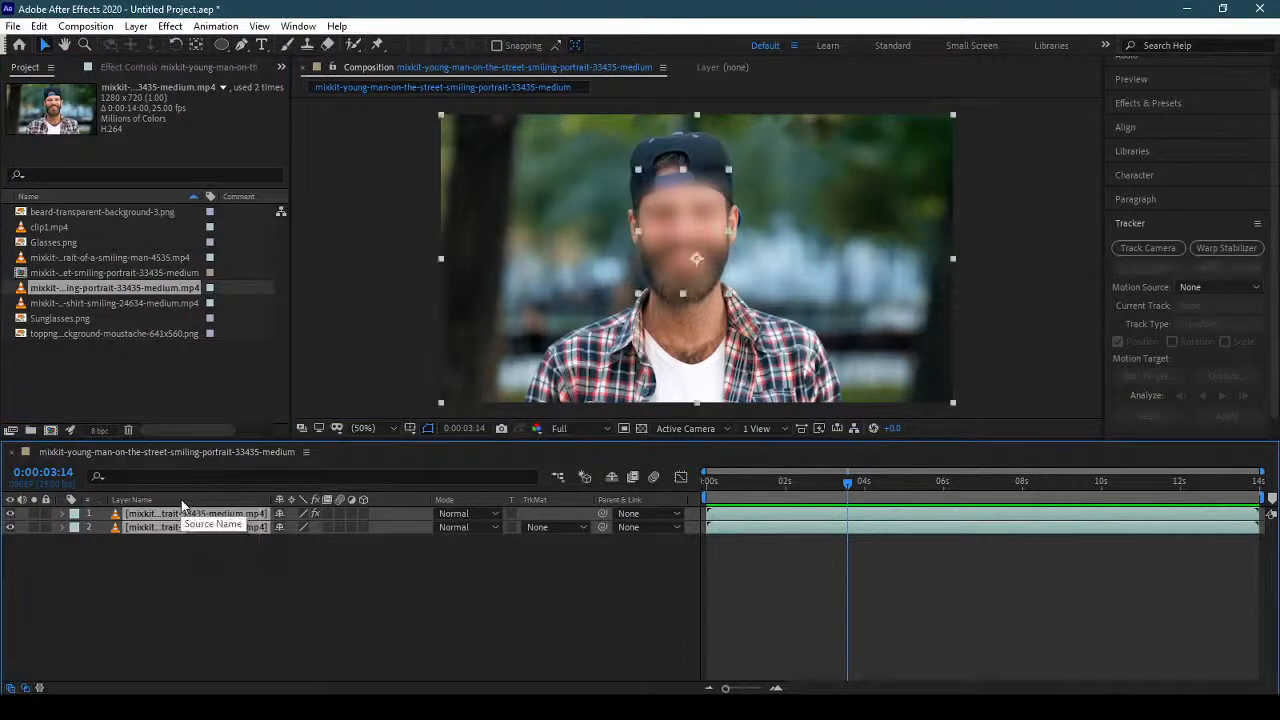
pyautogui.click(87, 272)
pyautogui.press('Delete')
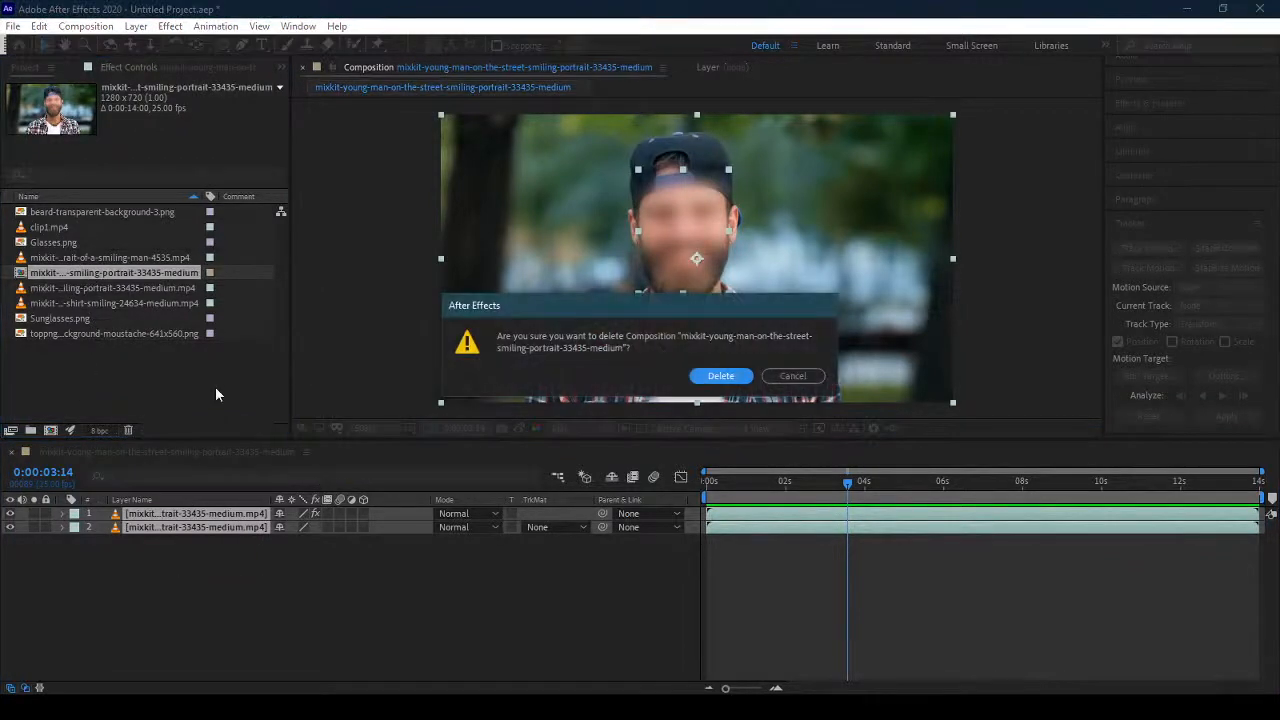
pyautogui.click(720, 376)
# Look through the imported video clips and create a new composition from clip1.mp4.
pyautogui.click(90, 257)
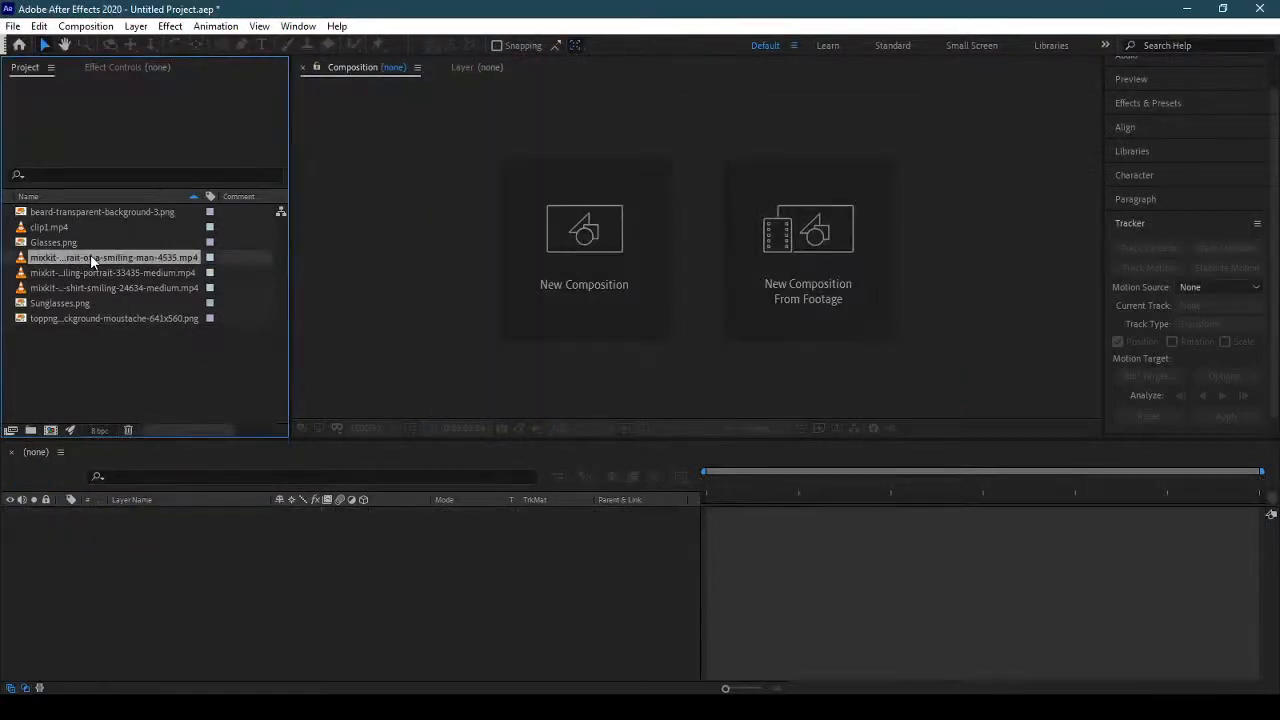
pyautogui.click(95, 273)
pyautogui.click(98, 285)
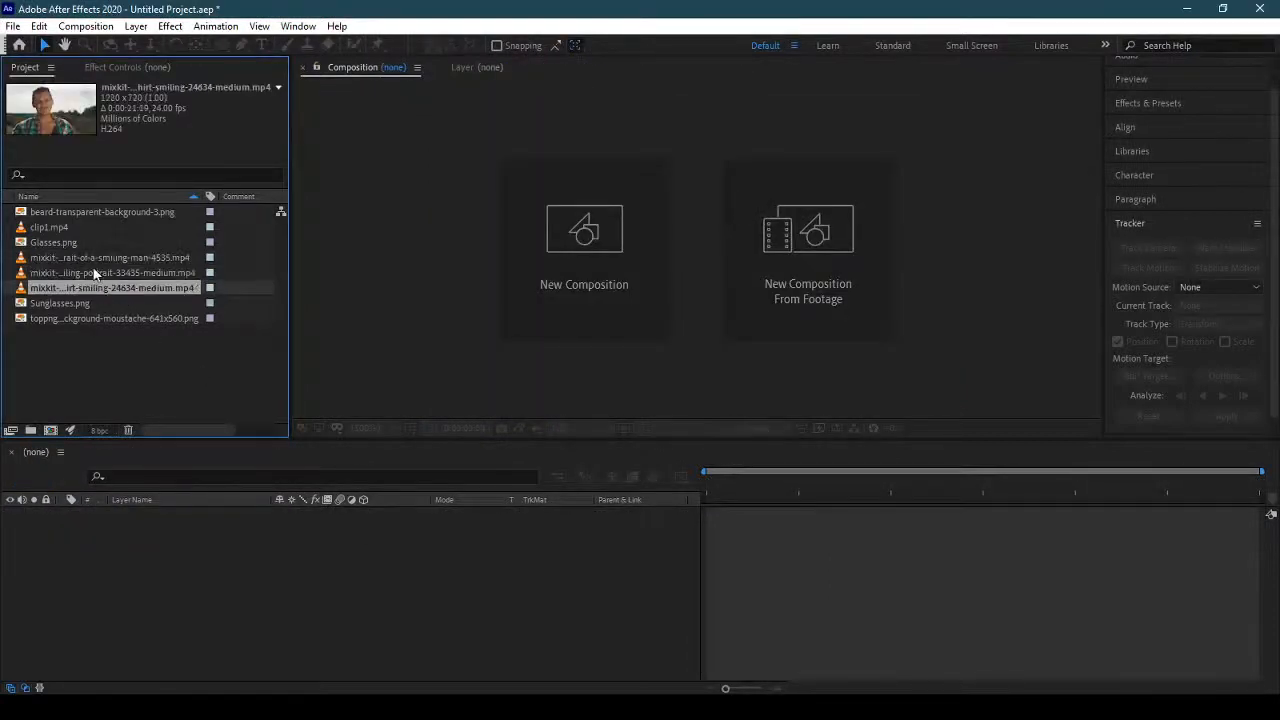
pyautogui.click(83, 230)
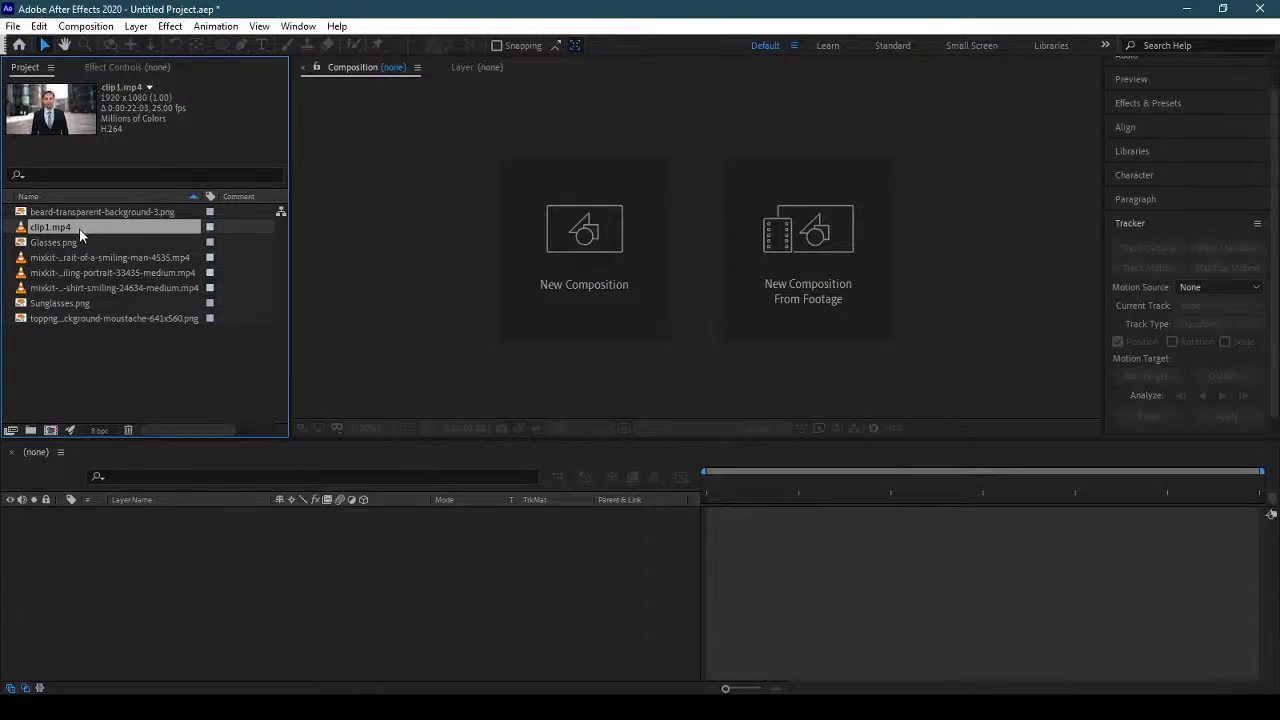
pyautogui.moveTo(80, 229); pyautogui.dragTo(51, 430)
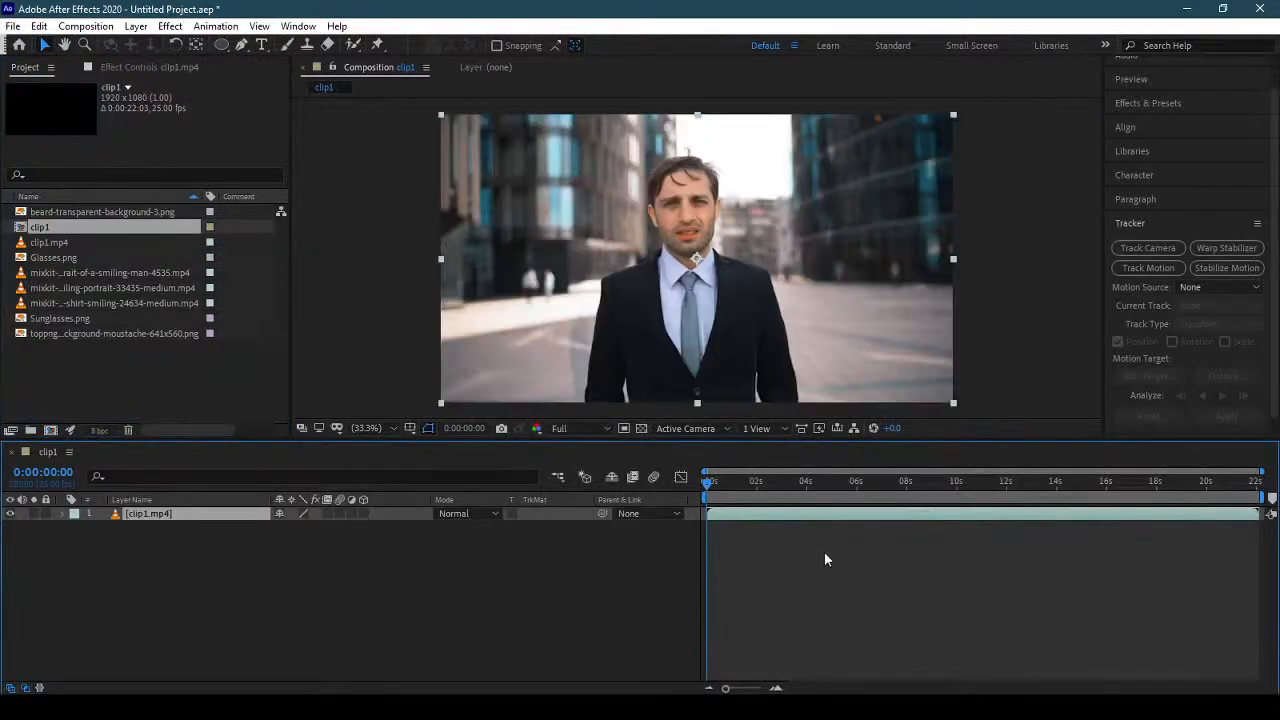
# Try ending the clip1 work area at about 0:00:07:21 and extend it back to the full clip length.
pyautogui.moveTo(711, 487); pyautogui.dragTo(908, 492)
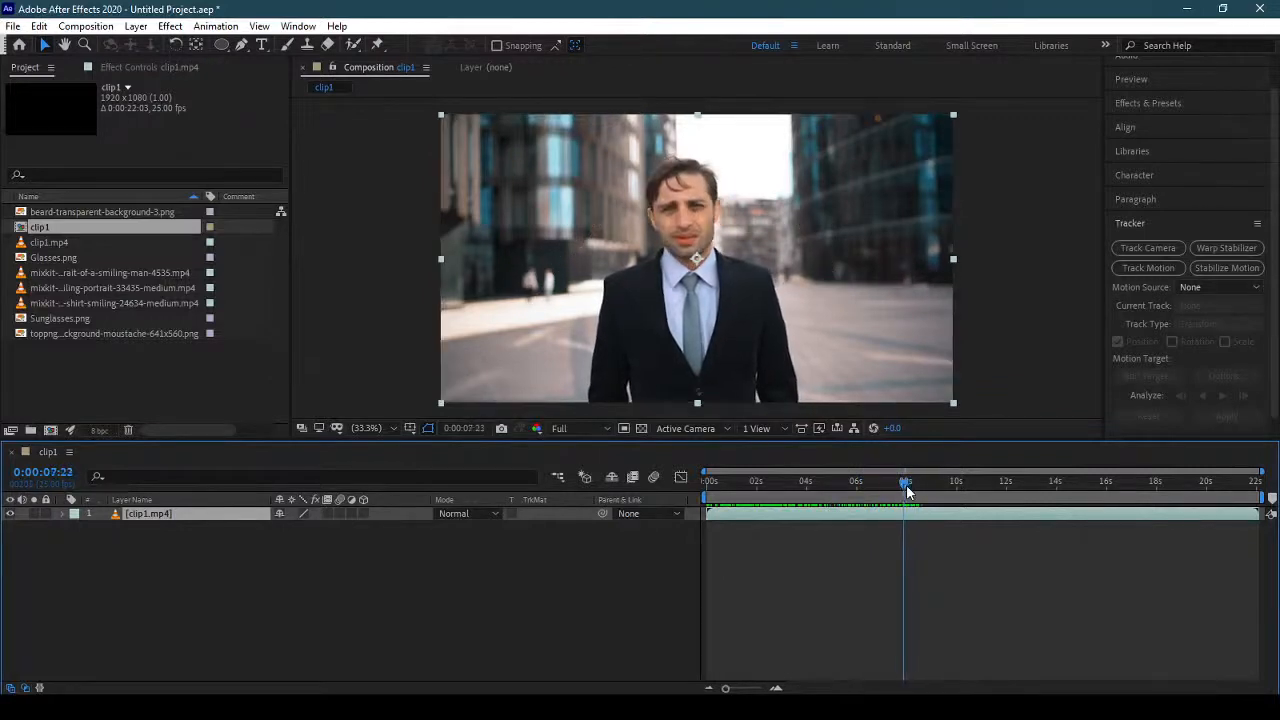
pyautogui.moveTo(1259, 498); pyautogui.dragTo(913, 541)
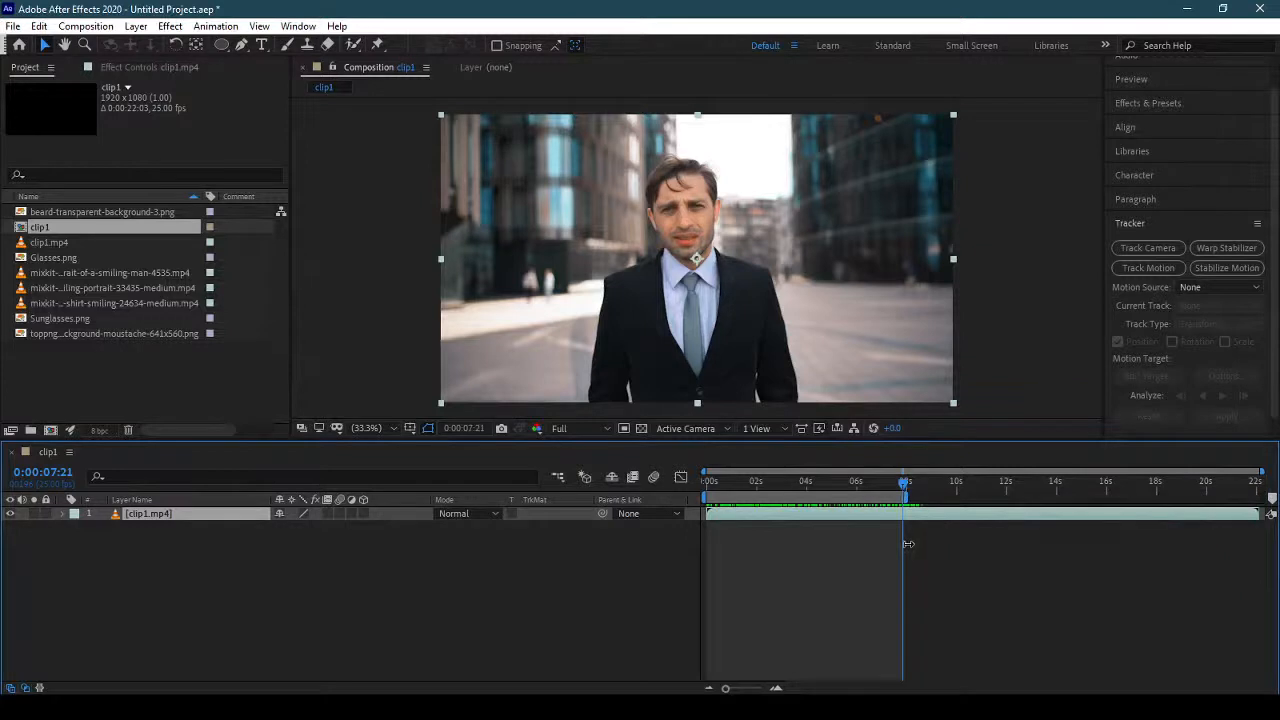
pyautogui.click(799, 490)
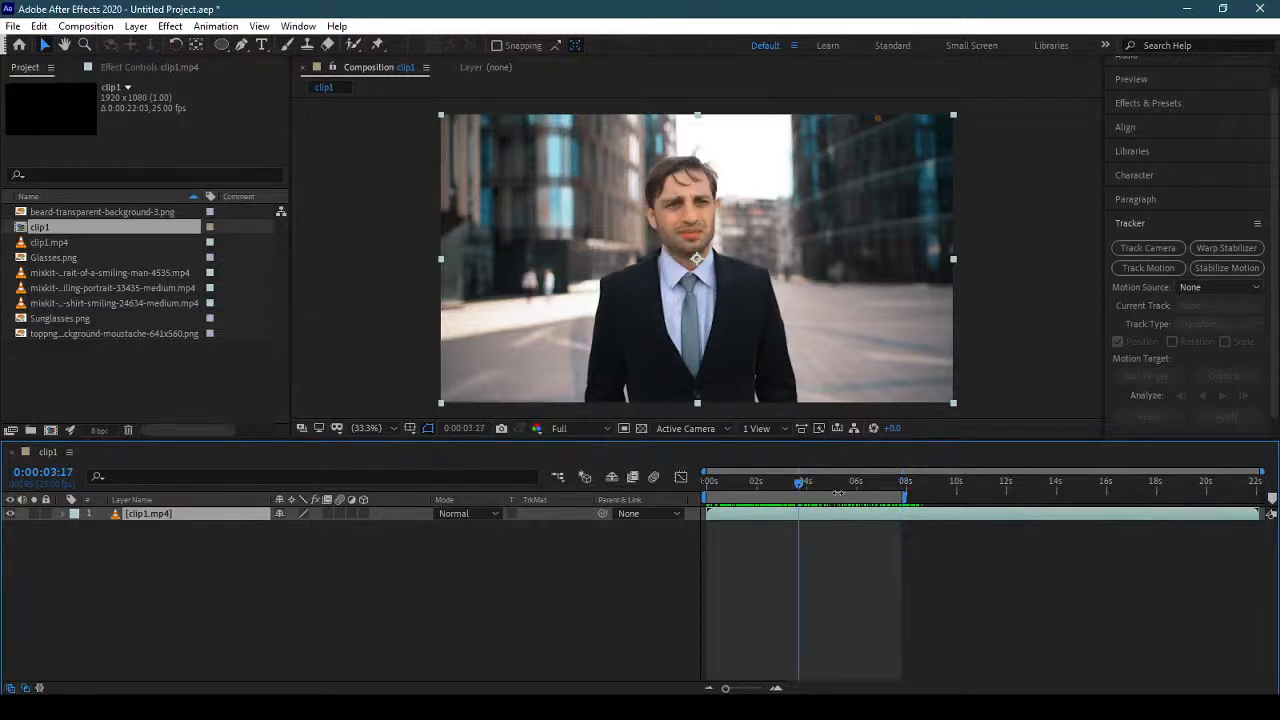
pyautogui.moveTo(866, 488); pyautogui.dragTo(928, 517)
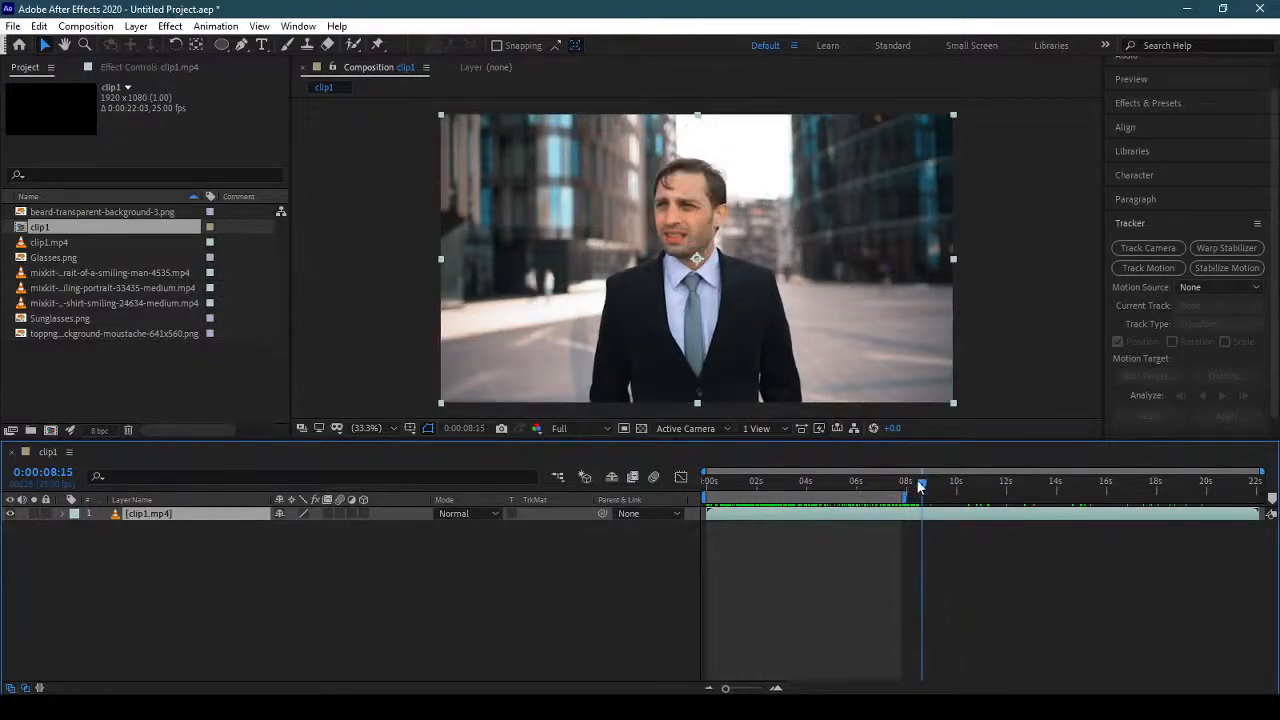
pyautogui.moveTo(923, 484); pyautogui.dragTo(1260, 496)
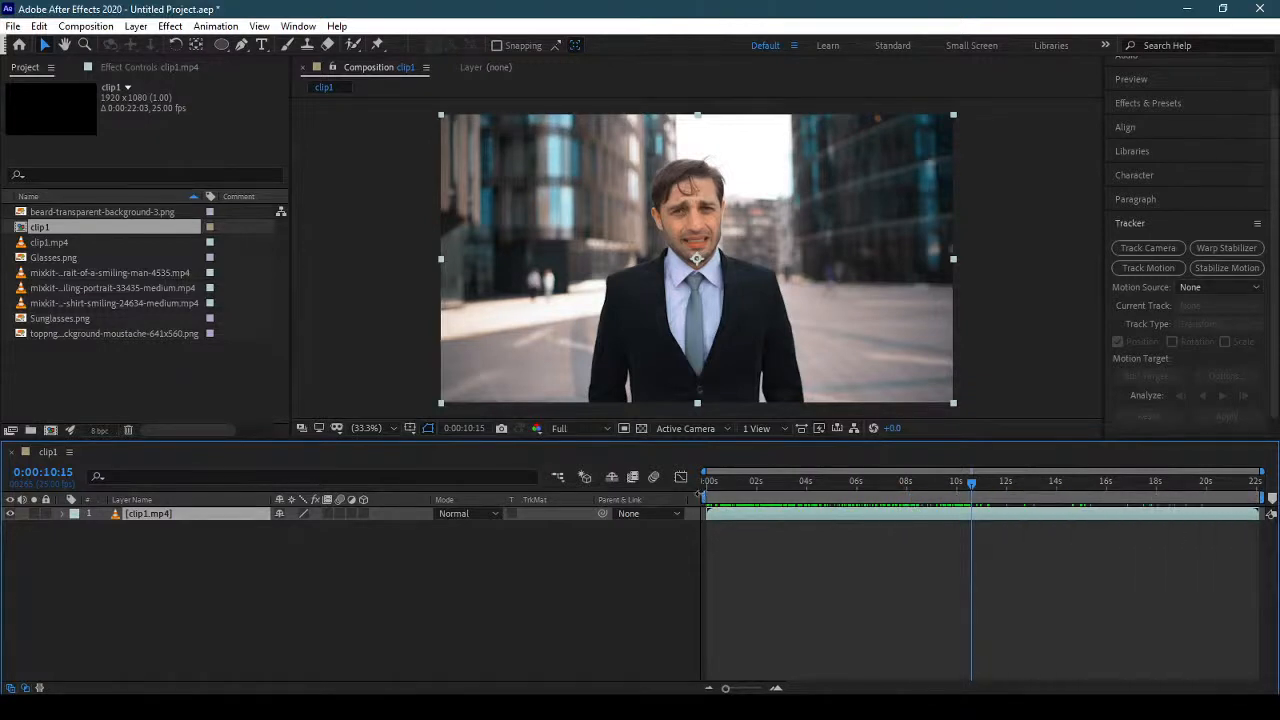
# Start the work area at about 0:00:10:15 and trim the clip1 composition to it.
pyautogui.moveTo(704, 497); pyautogui.dragTo(970, 497)
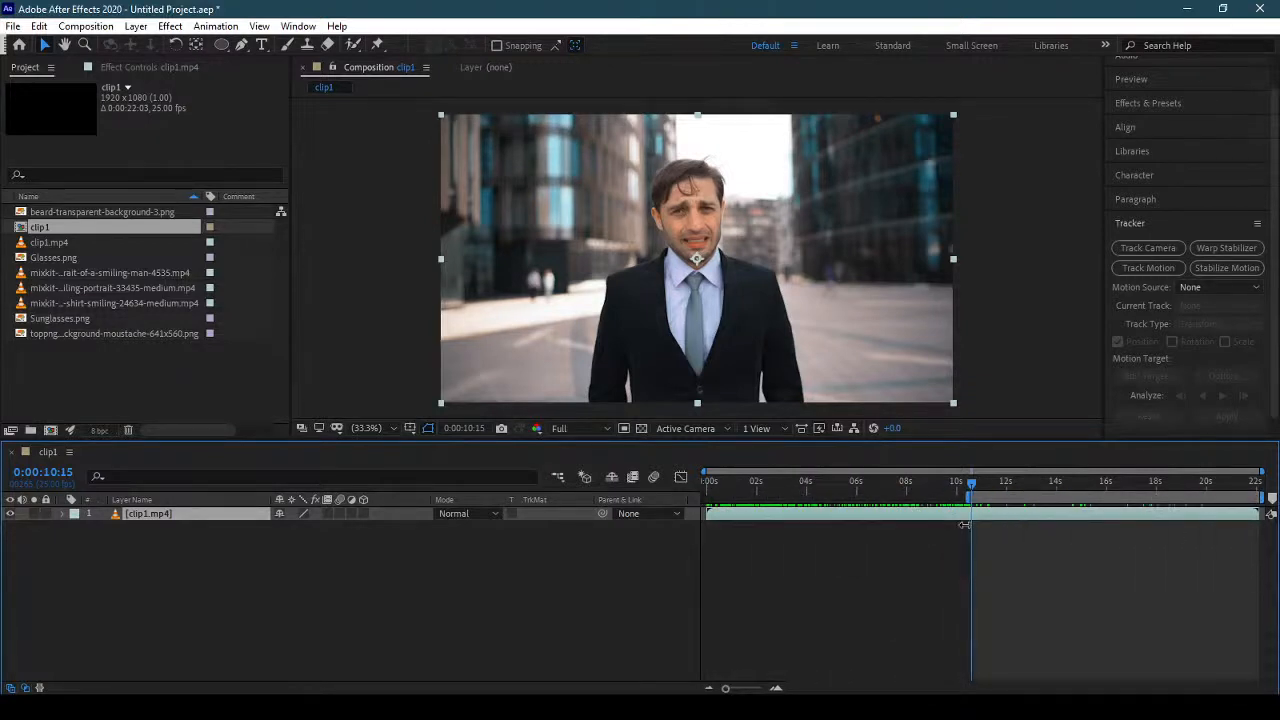
pyautogui.rightClick(990, 499)
pyautogui.click(1069, 547)
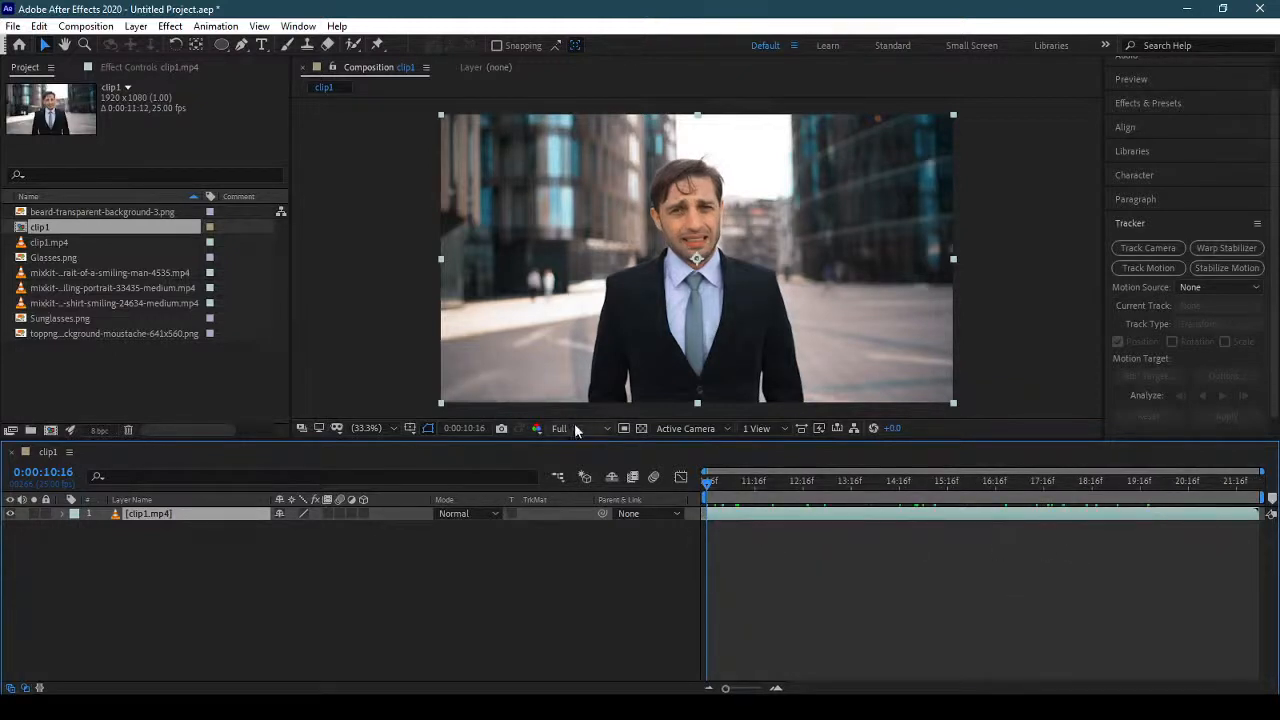
# Draw an elliptical mask around the man's face on the clip1.mp4 layer and set its mode to None.
pyautogui.click(221, 44)
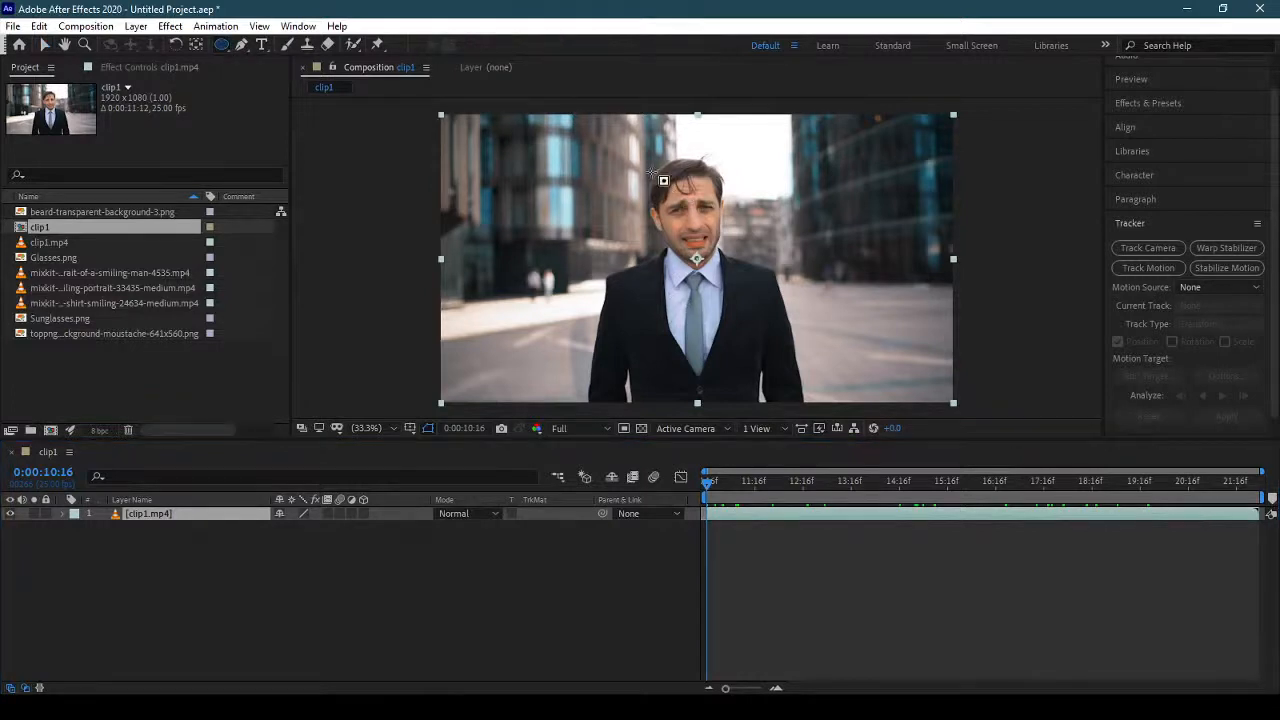
pyautogui.moveTo(644, 163)
pyautogui.mouseDown()
pyautogui.moveTo(748, 266)
pyautogui.moveTo(737, 267)
pyautogui.mouseUp()
pyautogui.click(313, 540)
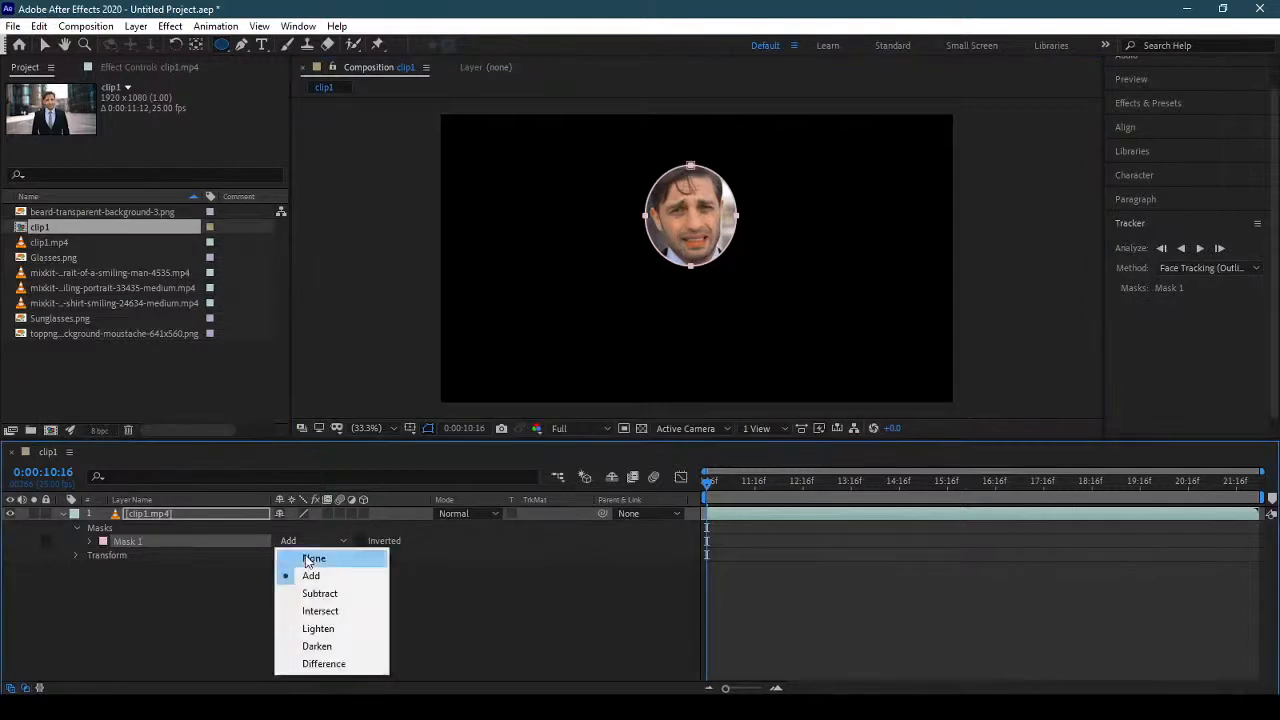
pyautogui.click(309, 557)
pyautogui.click(63, 514)
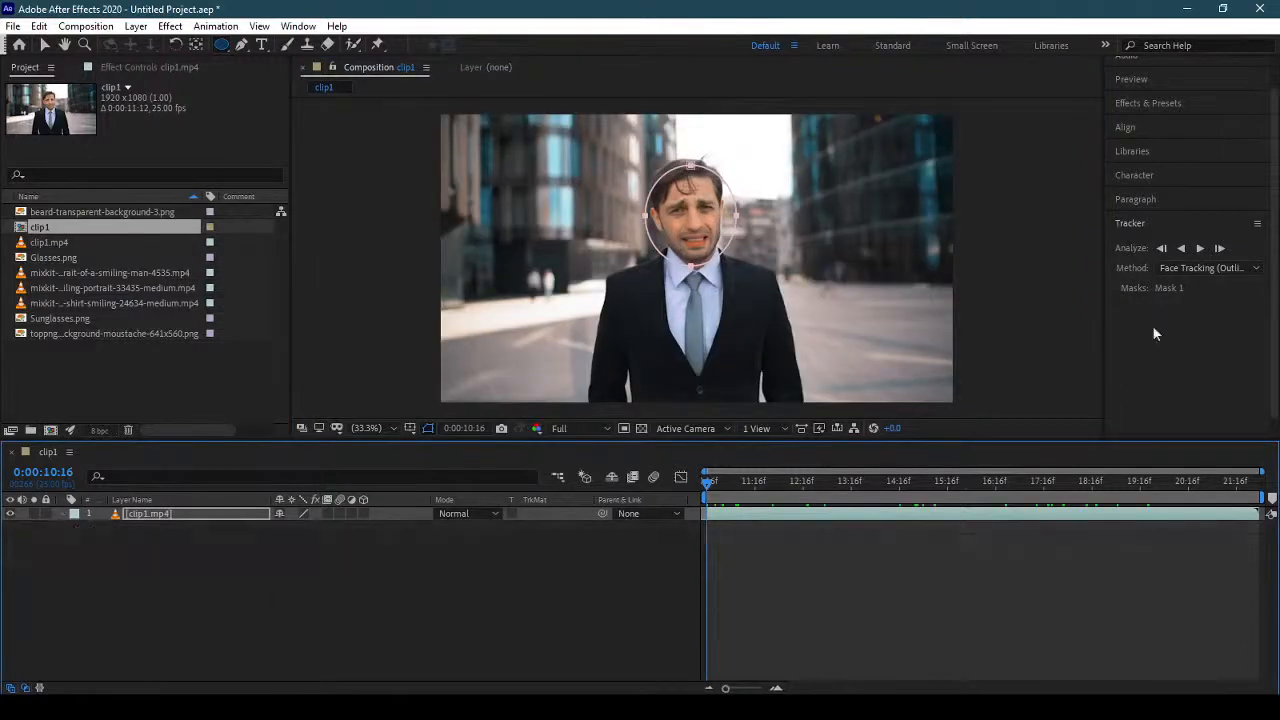
# Track the face mask forward using Face Tracking (Detailed Features) and return the playhead to the start of the composition.
pyautogui.click(1220, 270)
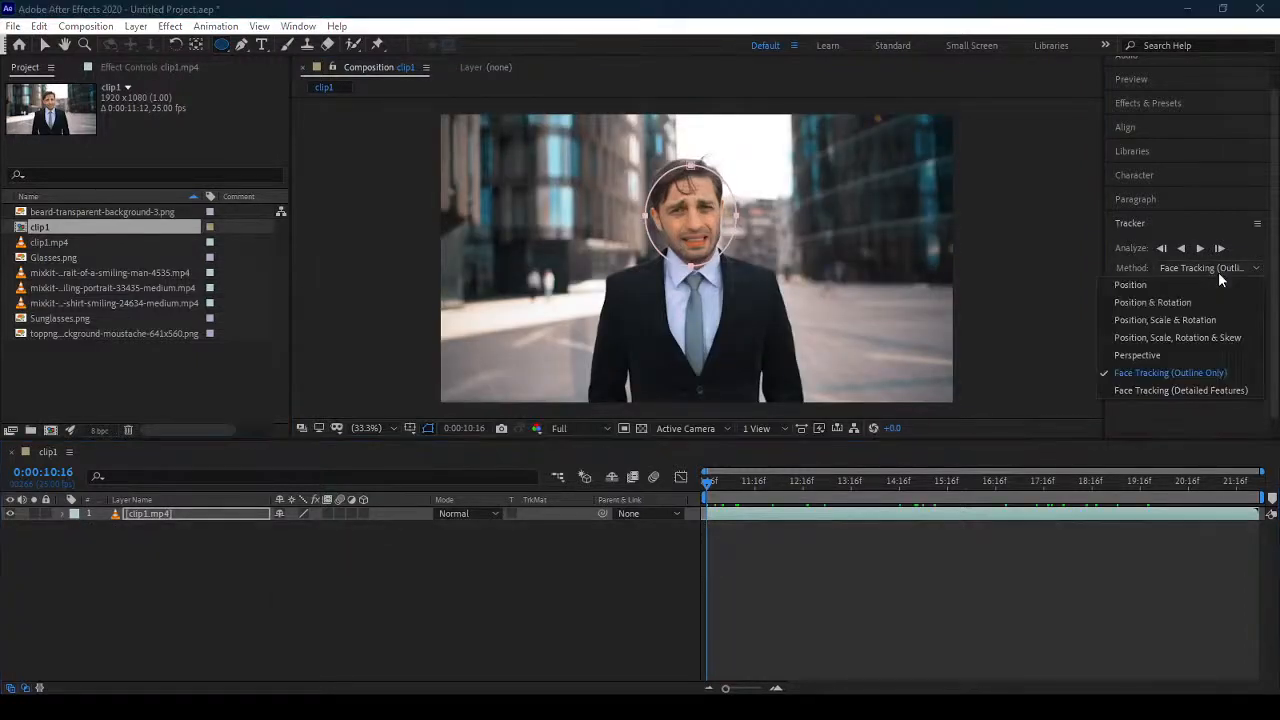
pyautogui.click(1206, 391)
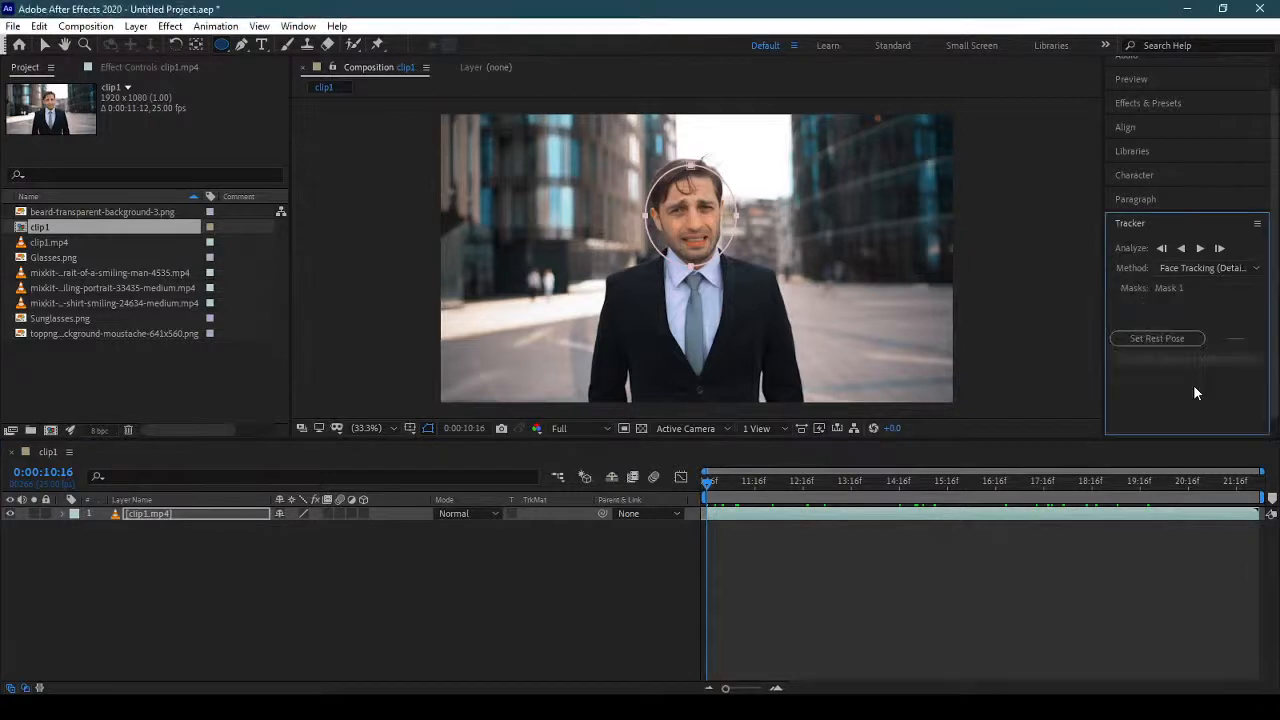
pyautogui.click(1200, 248)
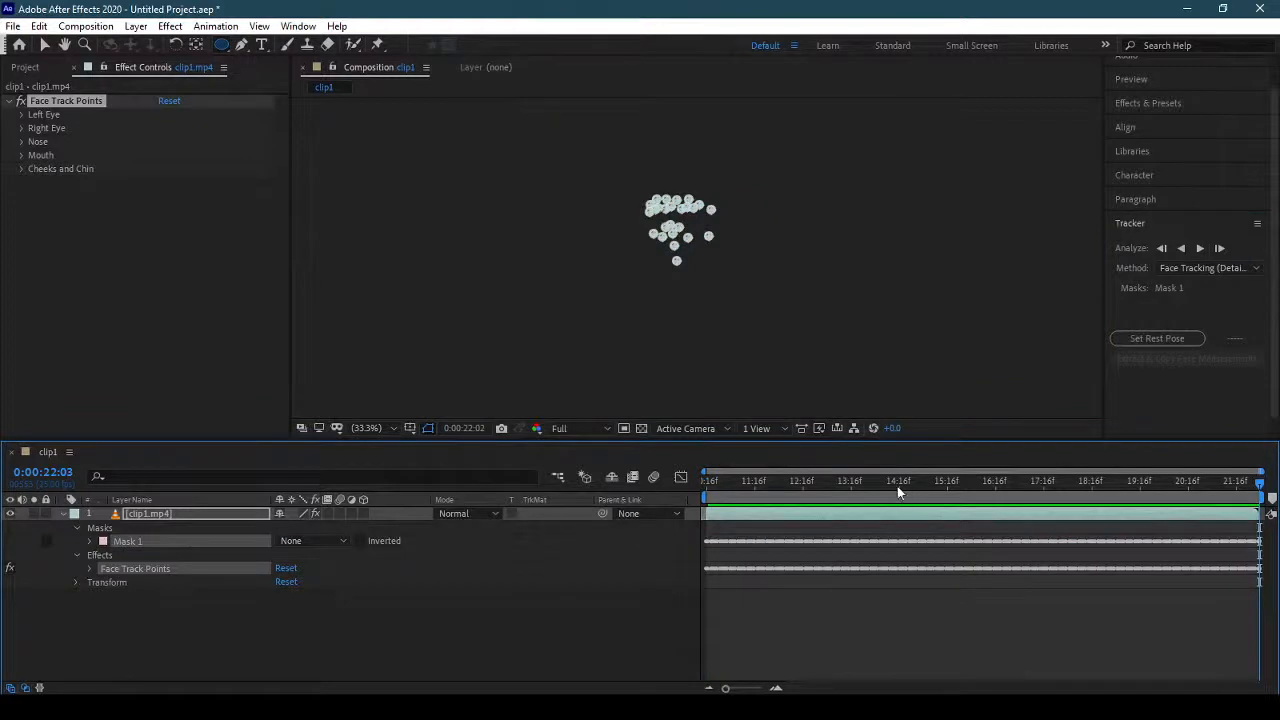
pyautogui.click(753, 480)
pyautogui.moveTo(753, 480); pyautogui.dragTo(707, 481)
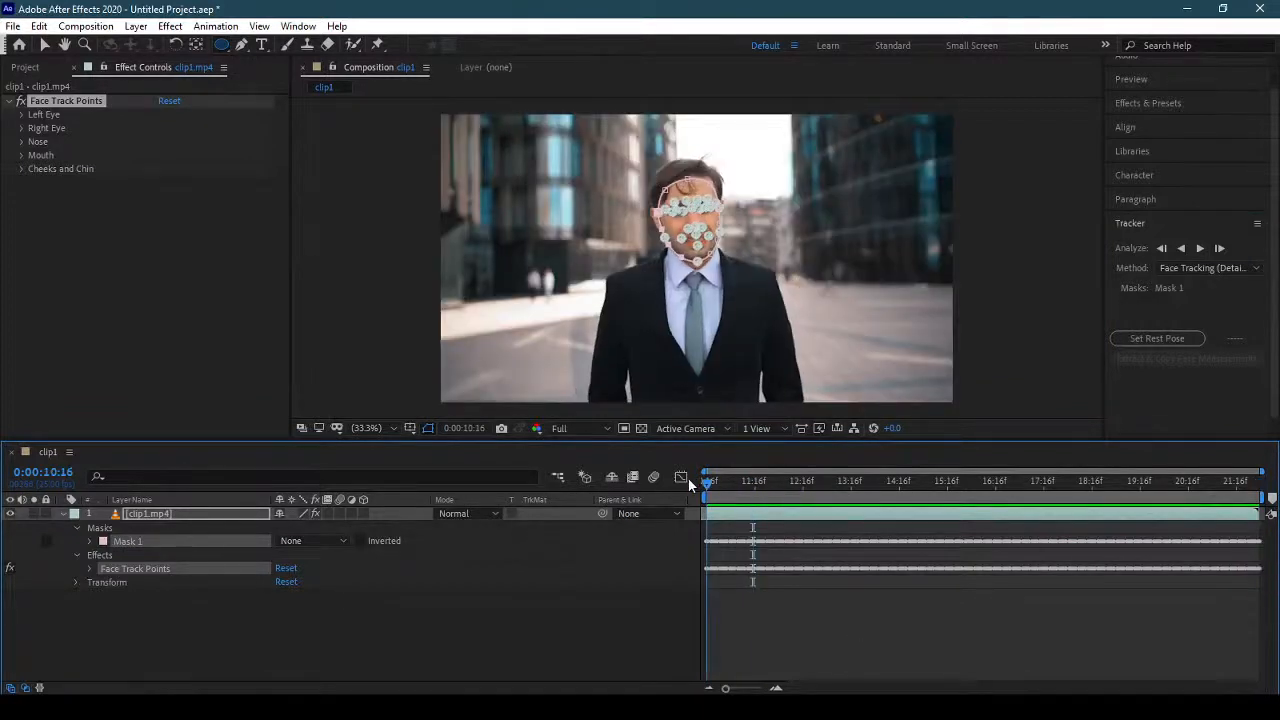
pyautogui.click(63, 512)
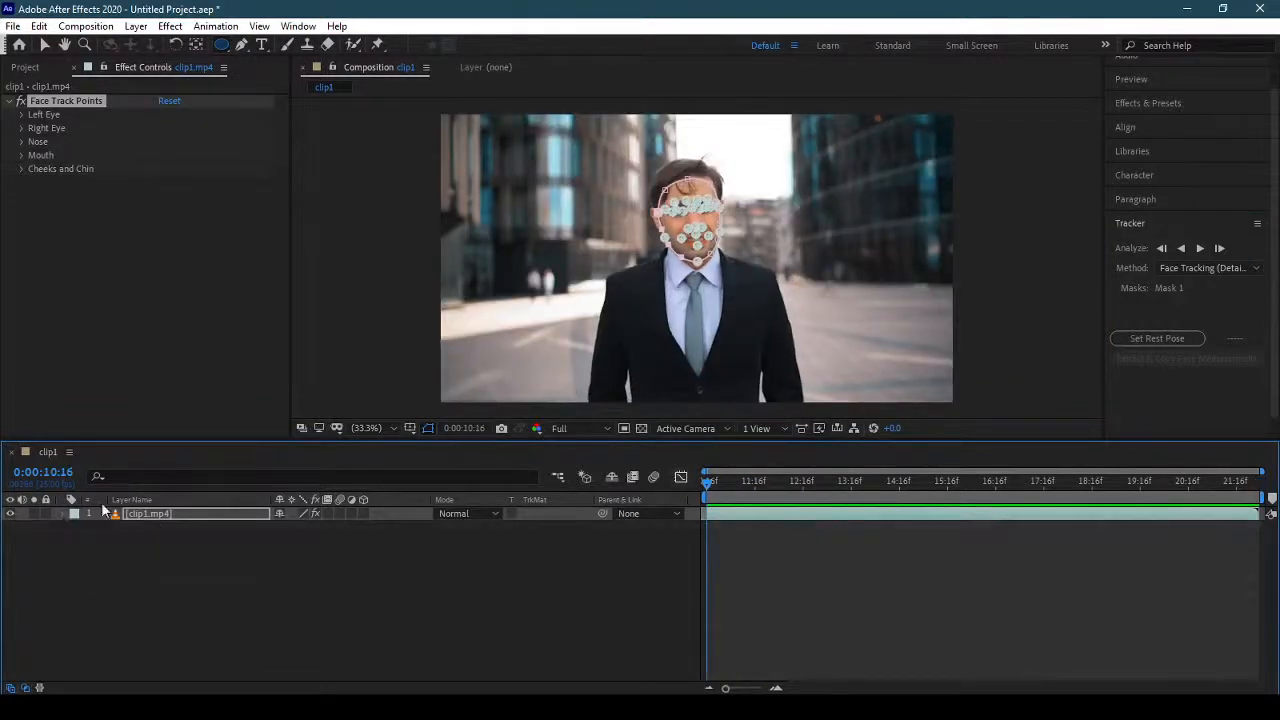
# Magnify the composition view to 100% around the face and scrub through the clip to examine the face track points.
pyautogui.click(372, 428)
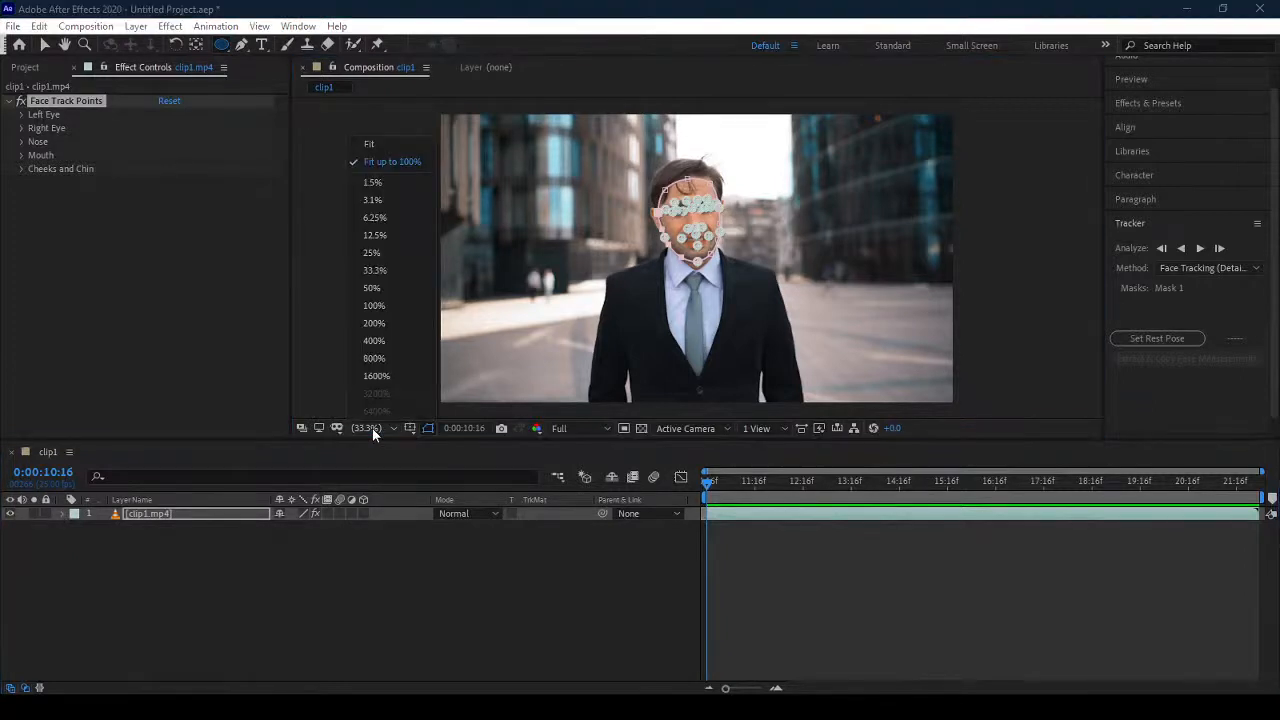
pyautogui.click(407, 304)
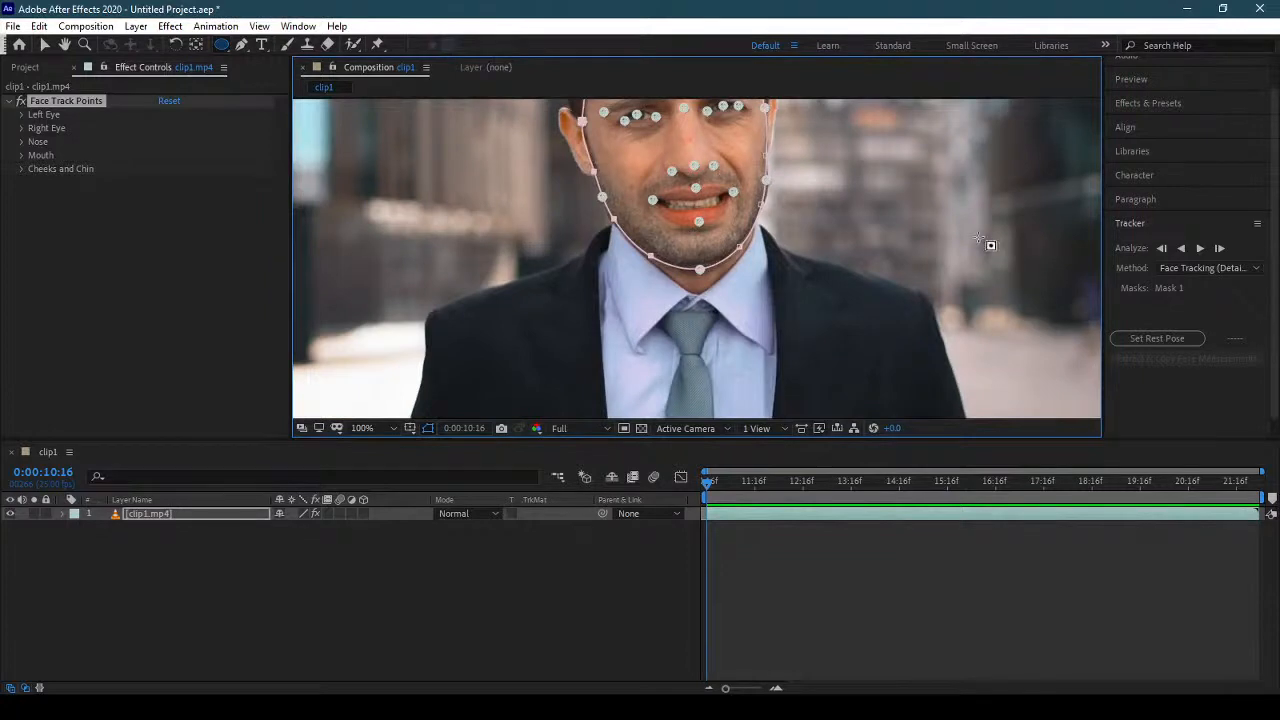
pyautogui.press('space')
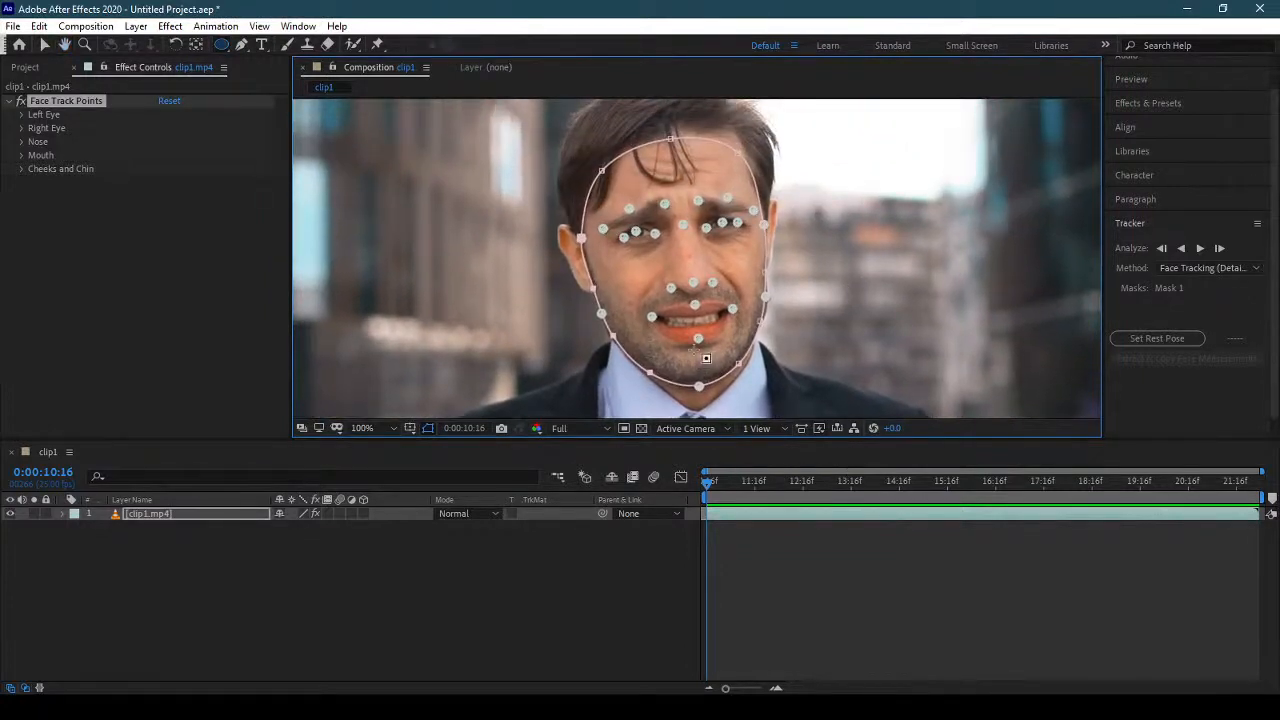
pyautogui.moveTo(728, 480); pyautogui.dragTo(907, 522)
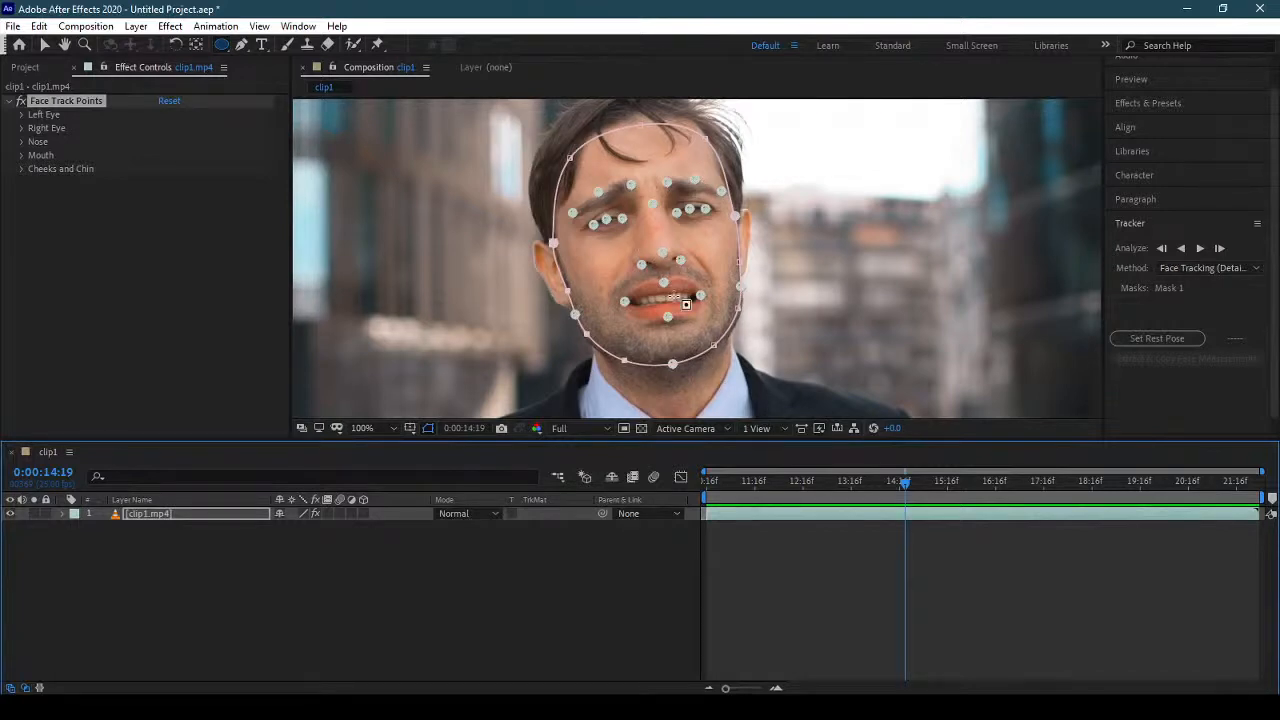
# Return the playhead to the start of the composition and add Glasses.png as a layer above clip1.mp4.
pyautogui.moveTo(887, 481); pyautogui.dragTo(685, 505)
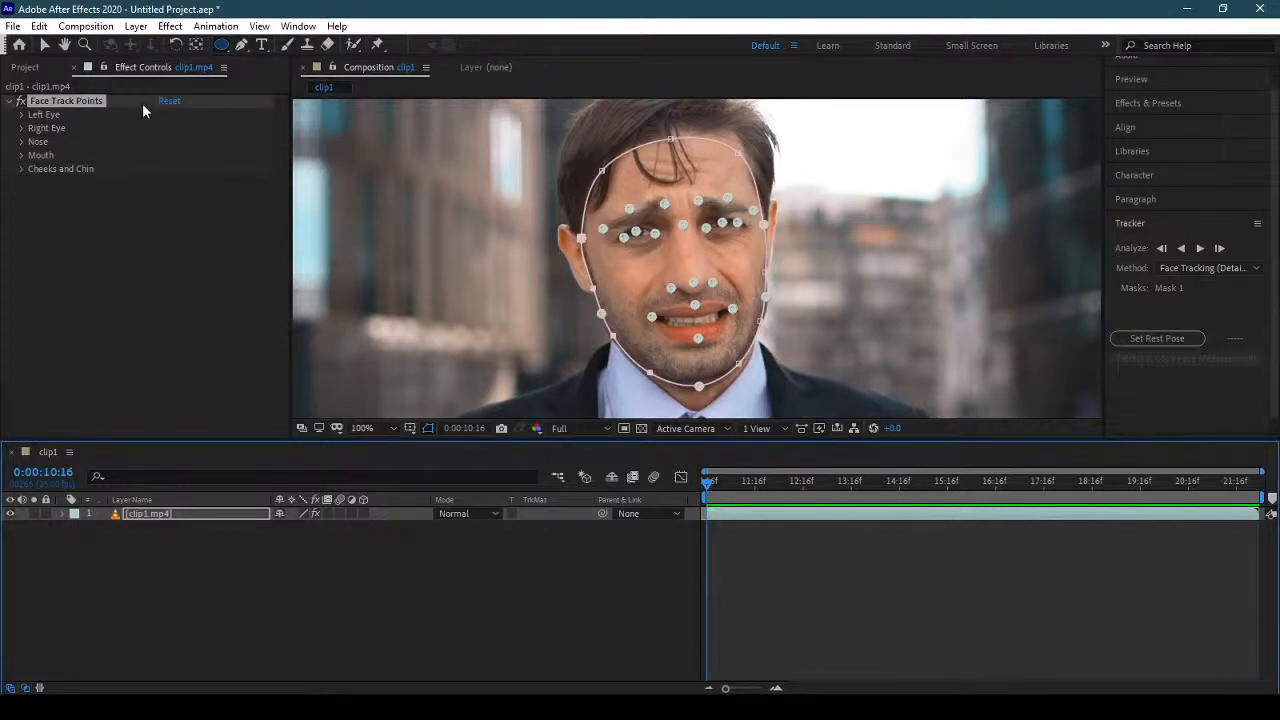
pyautogui.click(25, 67)
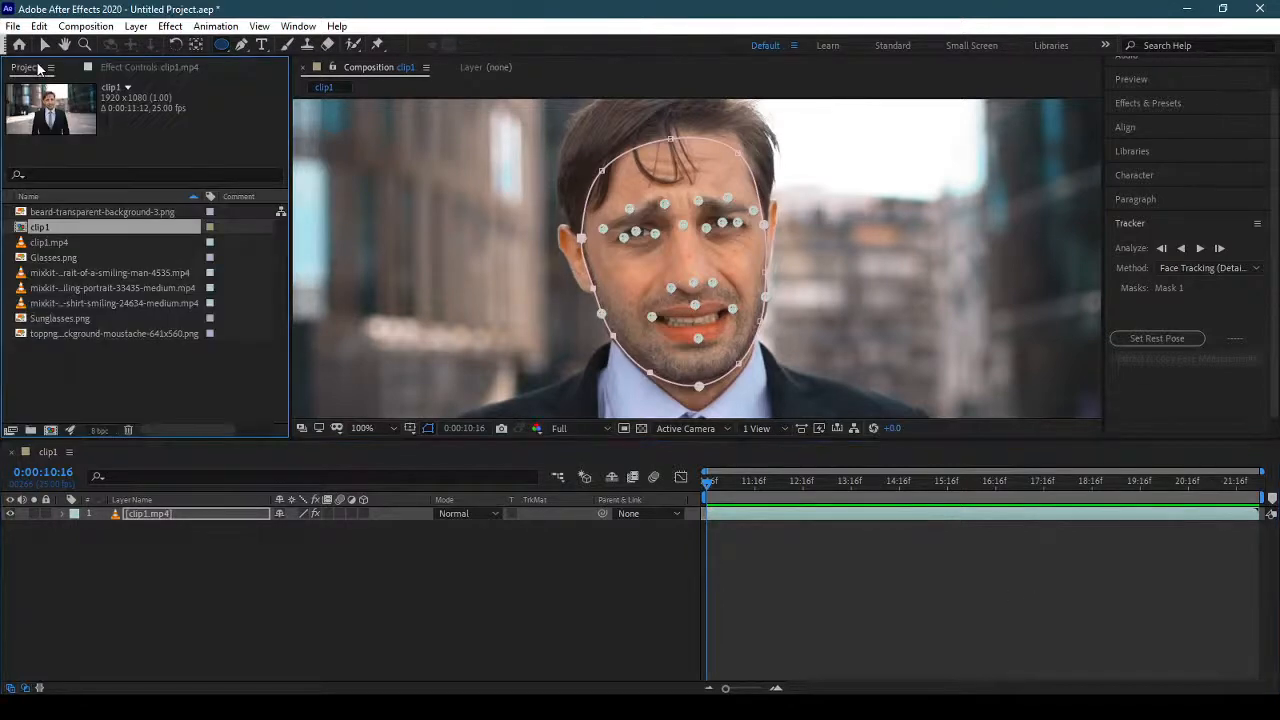
pyautogui.click(195, 353)
pyautogui.click(92, 256)
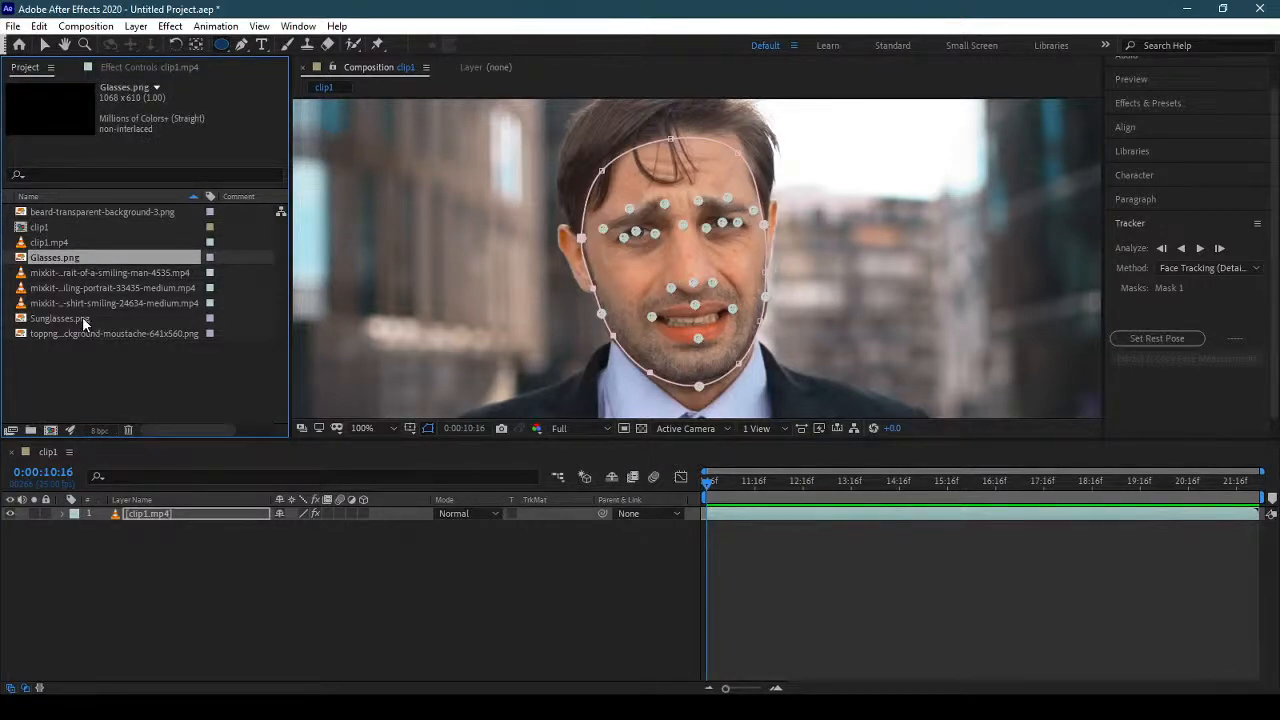
pyautogui.moveTo(70, 255); pyautogui.dragTo(172, 511)
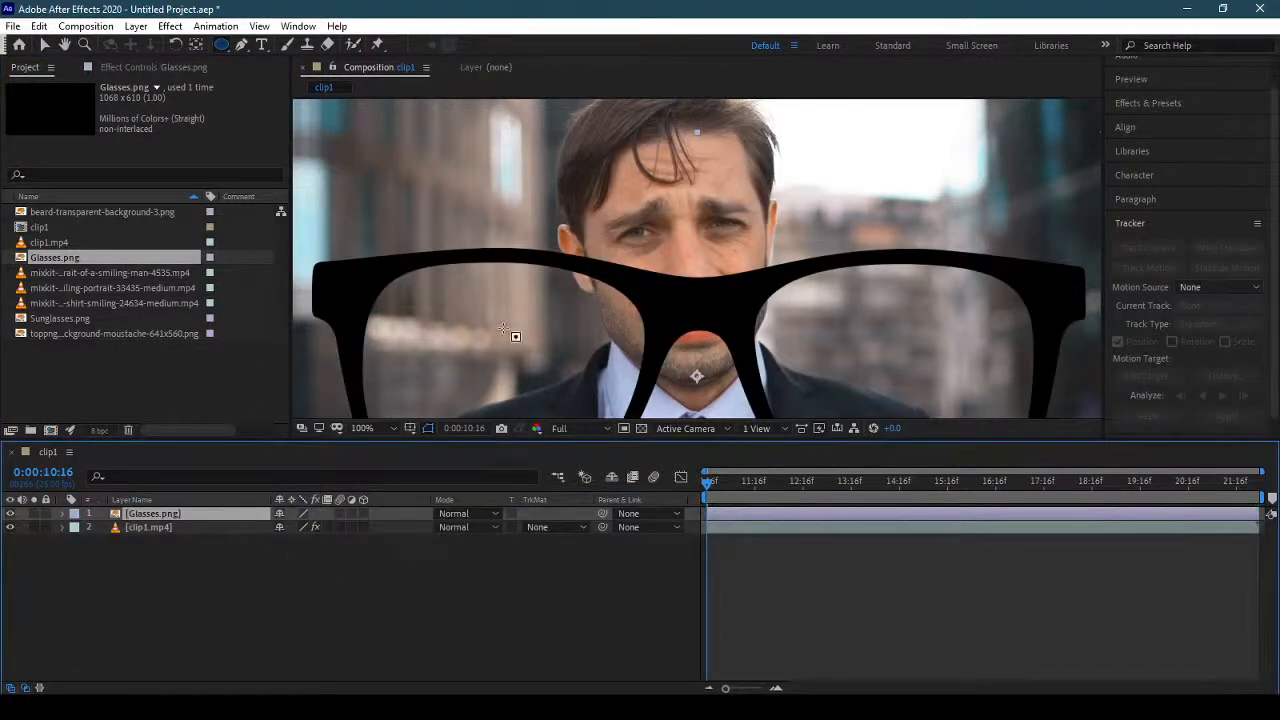
# Reveal the Position, Scale and Rotation of the Glasses.png layer, scale it to 21% and move the glasses over the man's eyes.
pyautogui.press('s')
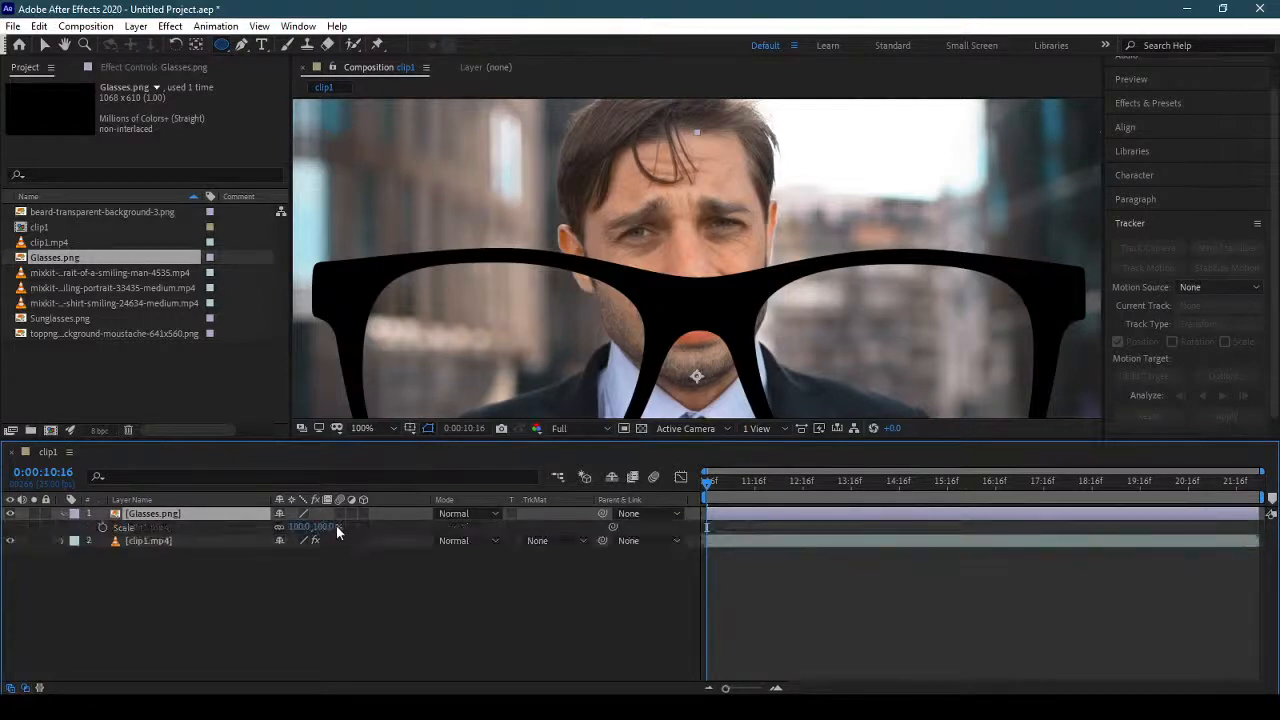
pyautogui.hotkey('shift', 'r')
pyautogui.hotkey('shift', 't')
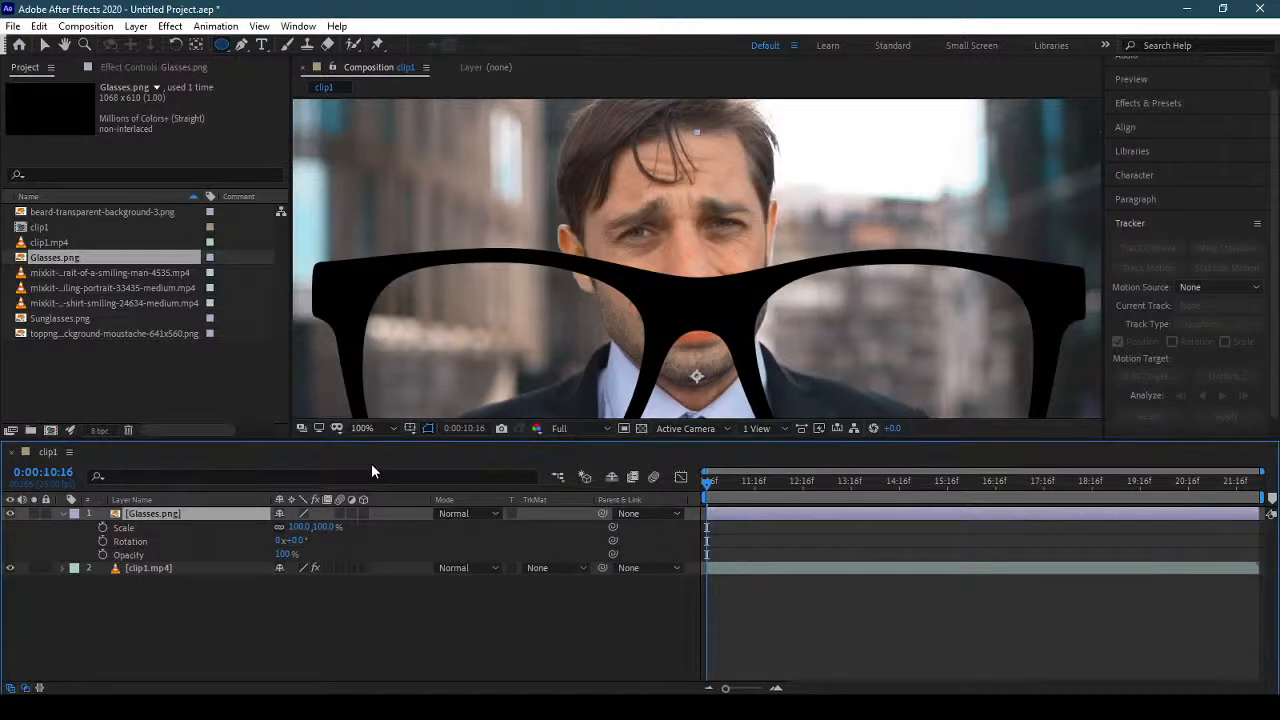
pyautogui.hotkey('shift', 't')
pyautogui.hotkey('shift', 'p')
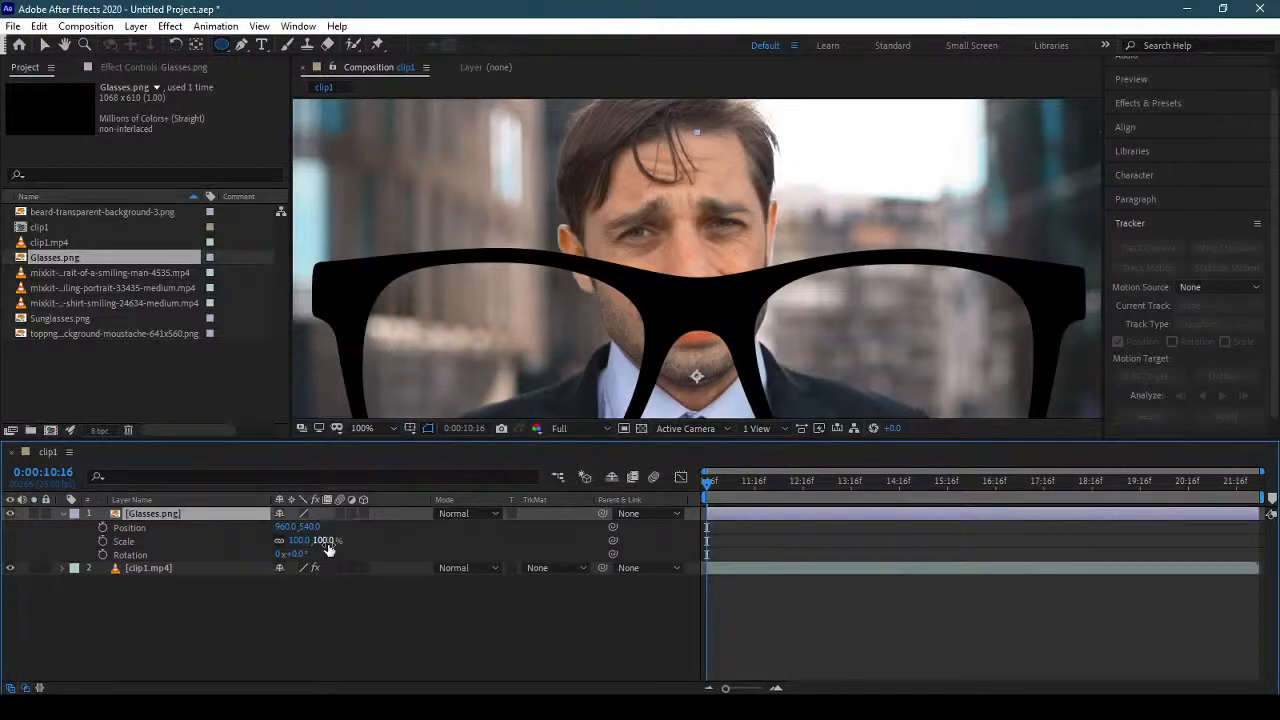
pyautogui.moveTo(322, 540); pyautogui.dragTo(270, 548)
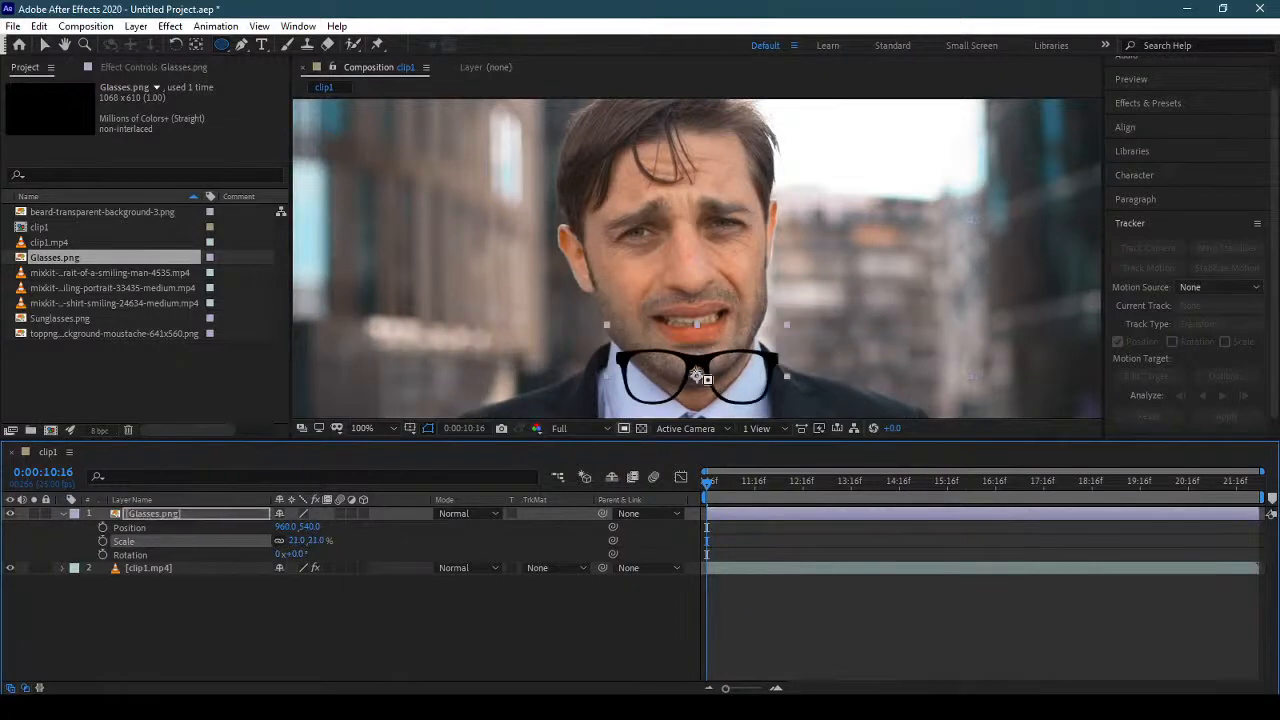
pyautogui.press('v')
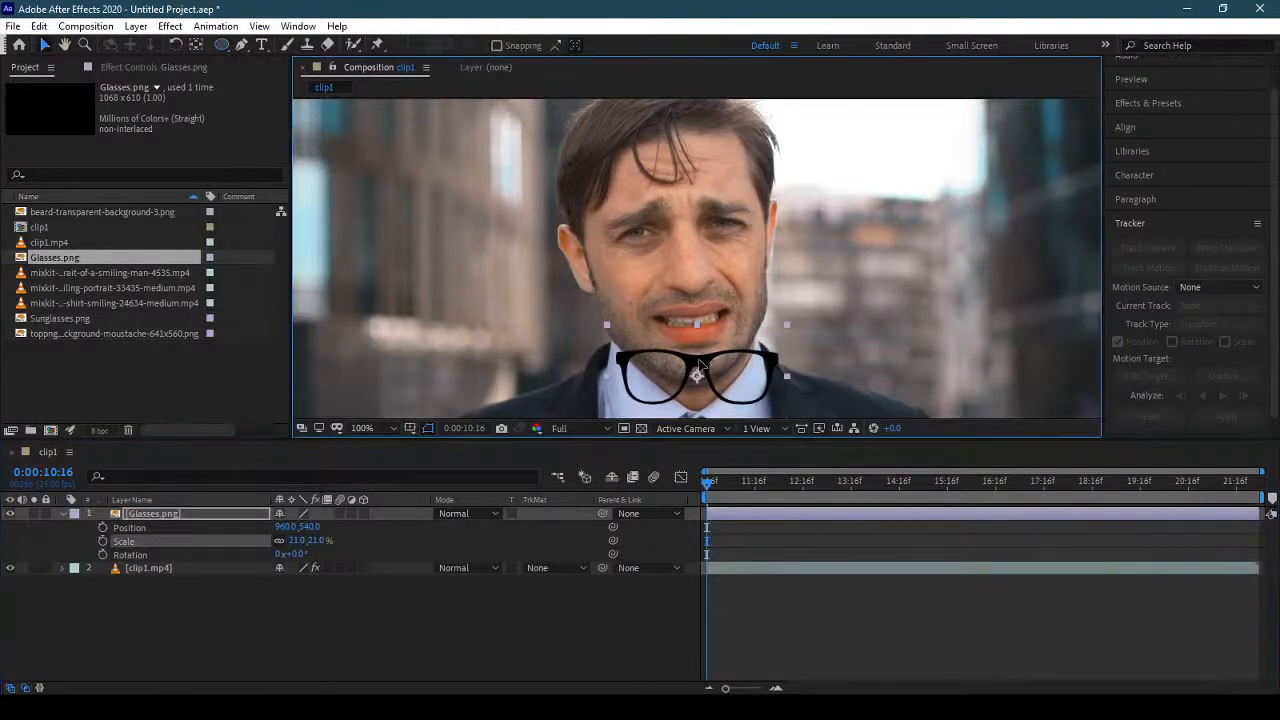
pyautogui.moveTo(697, 370); pyautogui.dragTo(682, 218)
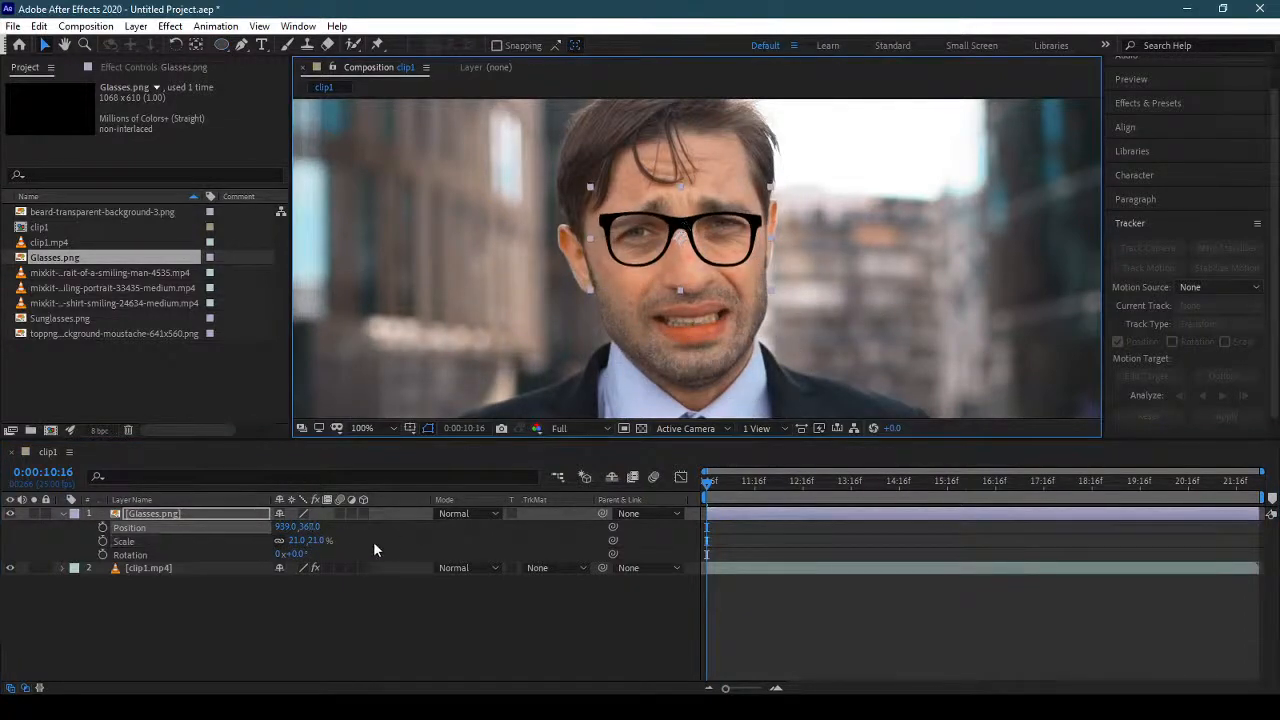
# Fit the glasses to the tilted face with 26% scale, -7° rotation and a position of about 942, 373.
pyautogui.moveTo(320, 541)
pyautogui.mouseDown()
pyautogui.moveTo(336, 541)
pyautogui.moveTo(291, 555)
pyautogui.moveTo(318, 540)
pyautogui.mouseUp()
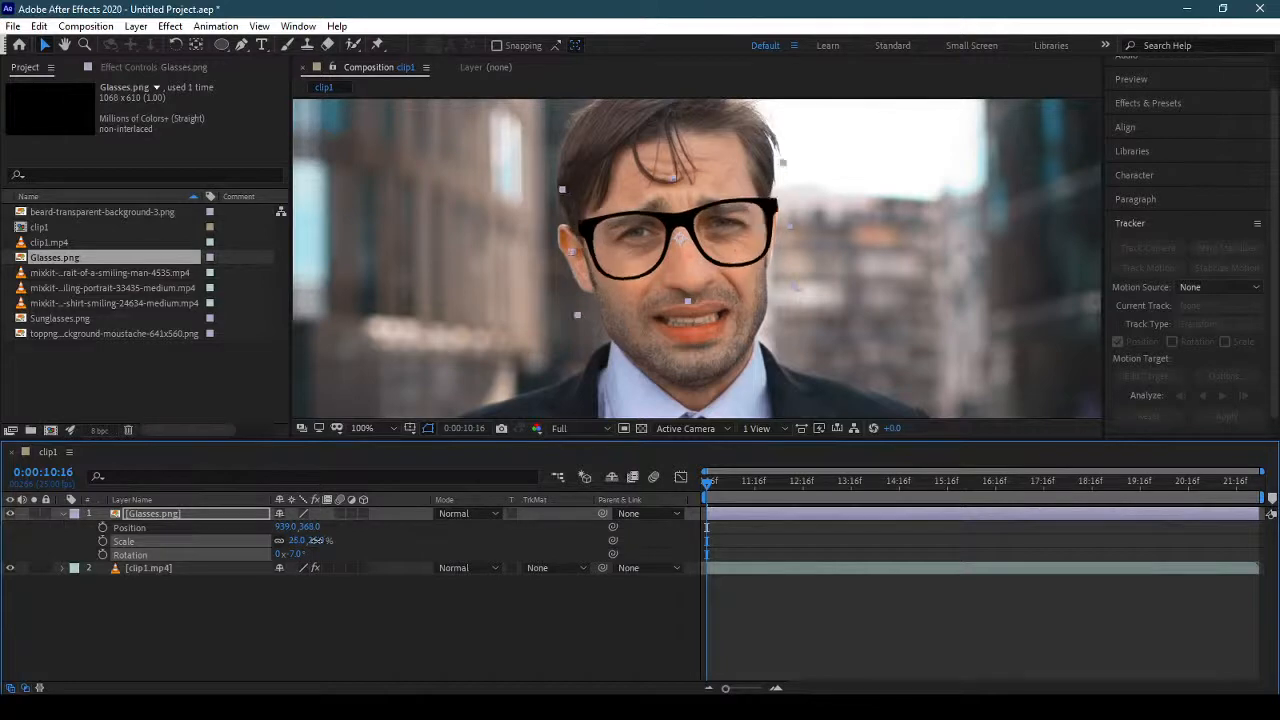
pyautogui.moveTo(763, 209); pyautogui.dragTo(767, 211)
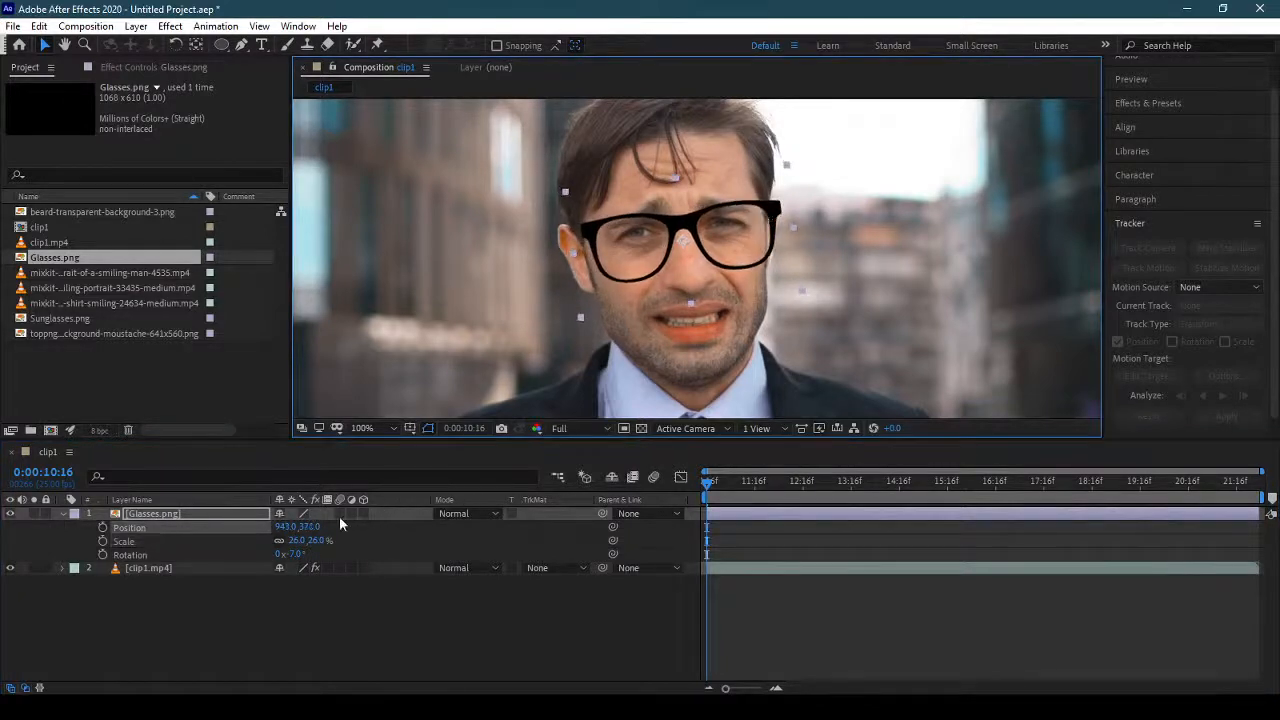
pyautogui.moveTo(314, 540); pyautogui.dragTo(314, 540)
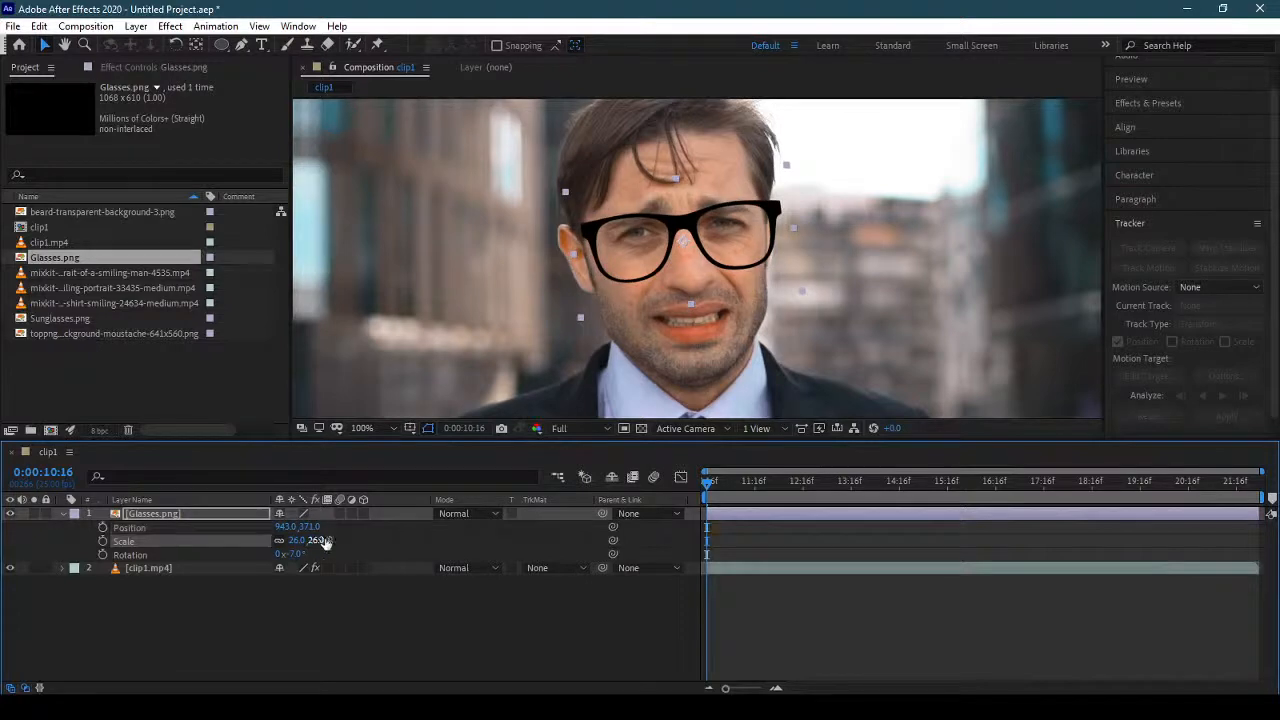
pyautogui.moveTo(767, 217); pyautogui.dragTo(768, 217)
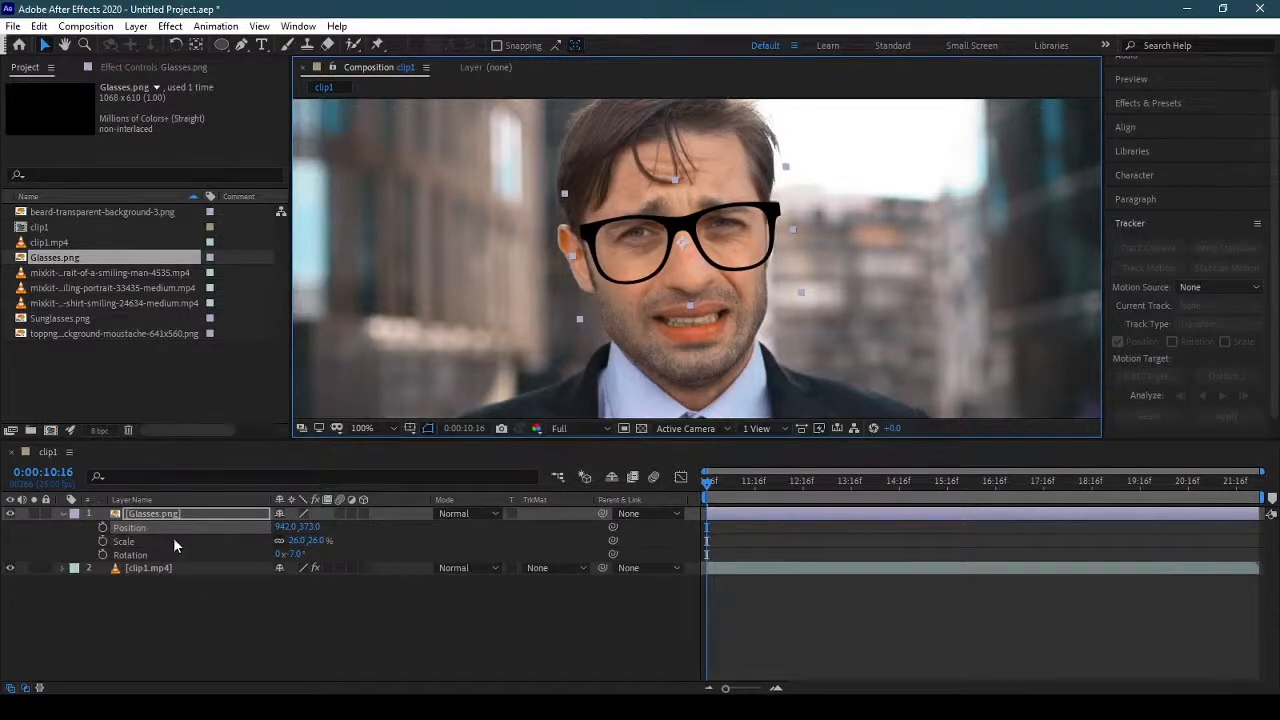
# Examine the Position property of the Glasses.png layer and the face track point on the nose bridge in clip1.mp4.
pyautogui.click(191, 503)
pyautogui.click(222, 612)
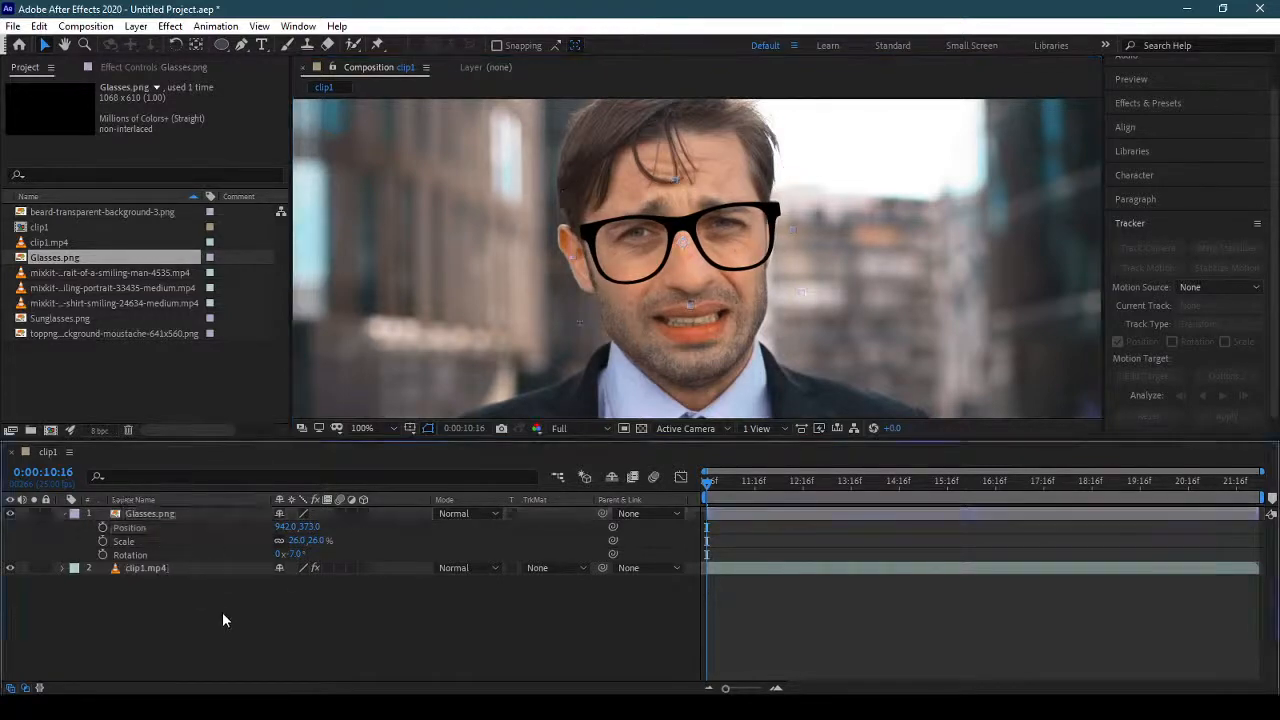
pyautogui.click(186, 513)
pyautogui.press('p')
pyautogui.press('p')
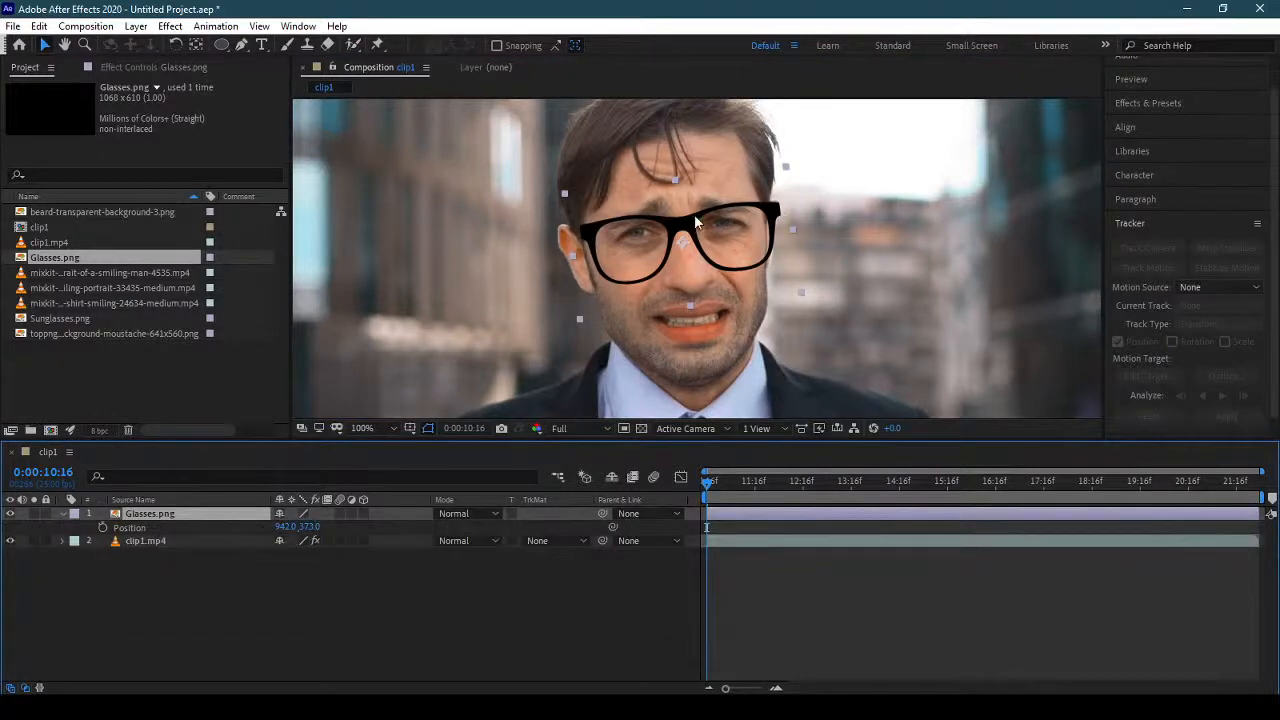
pyautogui.click(182, 541)
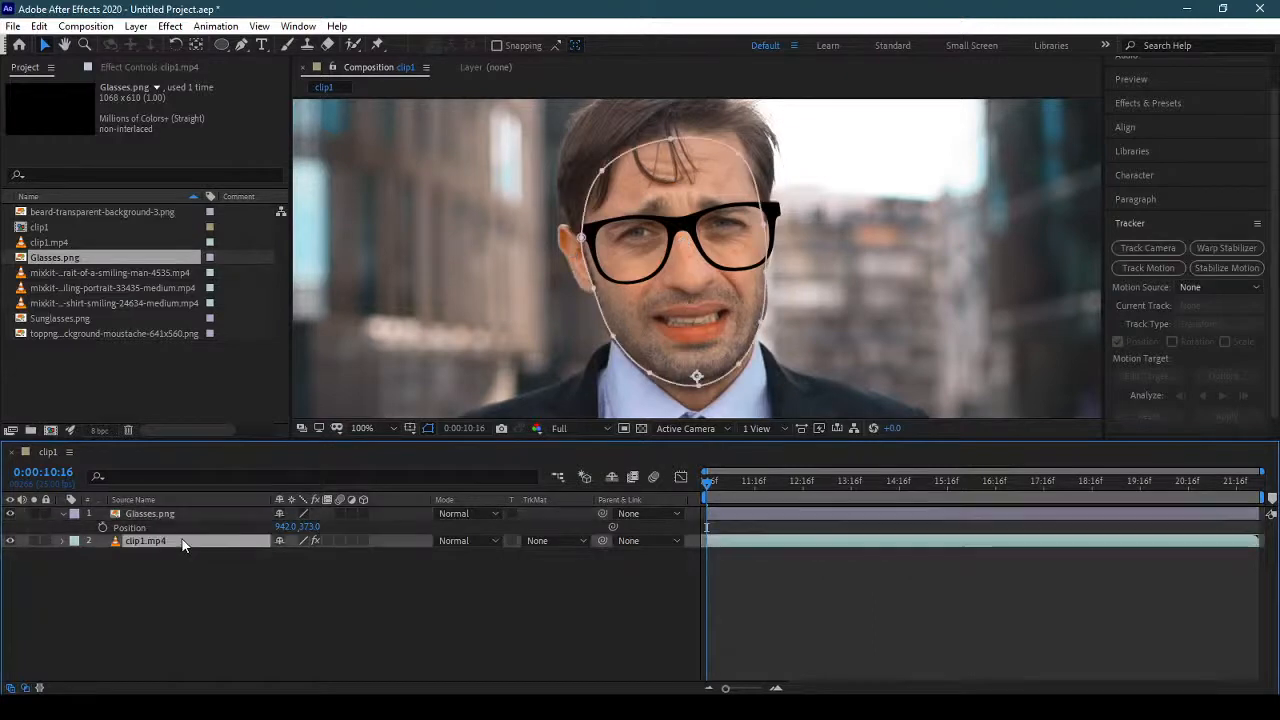
pyautogui.click(143, 67)
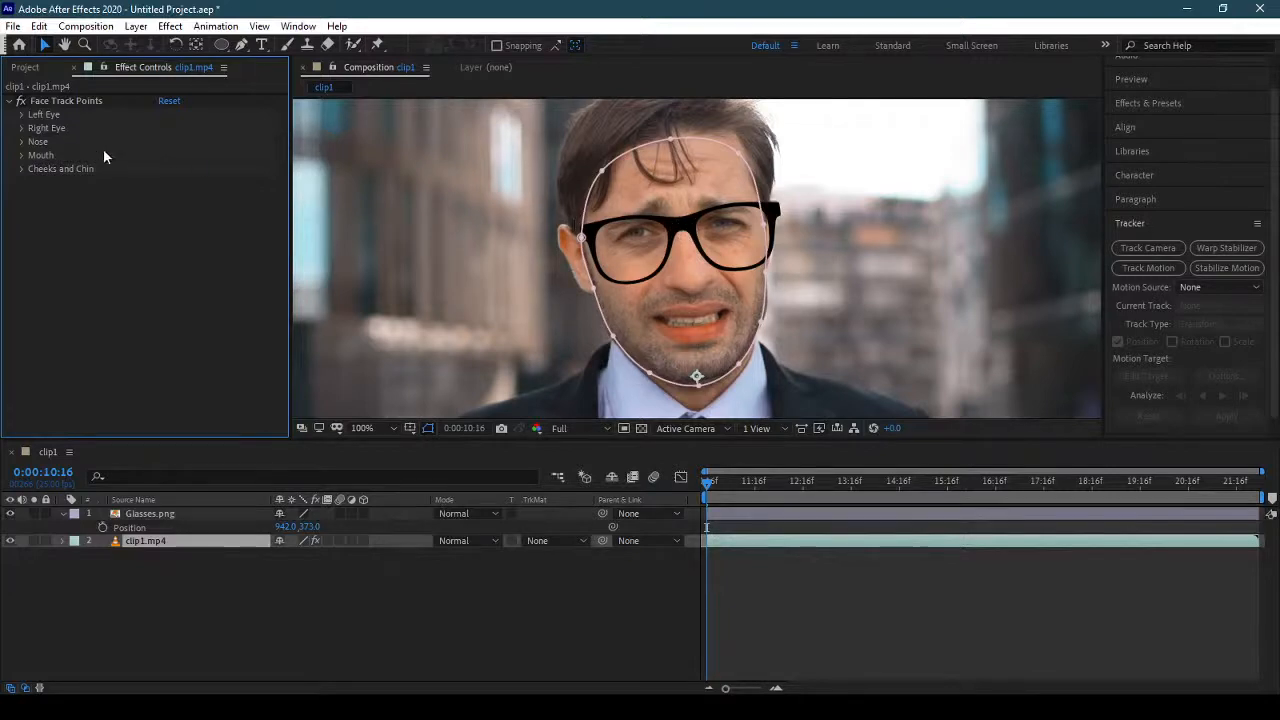
pyautogui.click(40, 101)
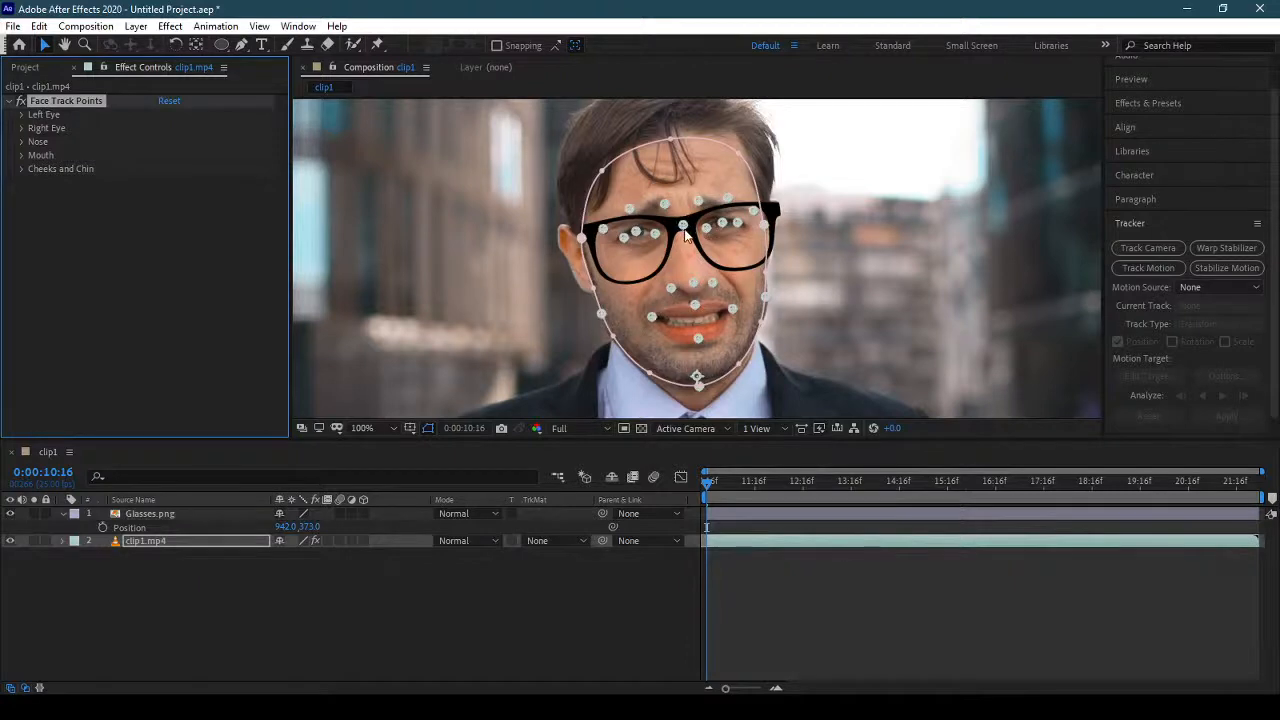
pyautogui.click(168, 515)
pyautogui.click(62, 515)
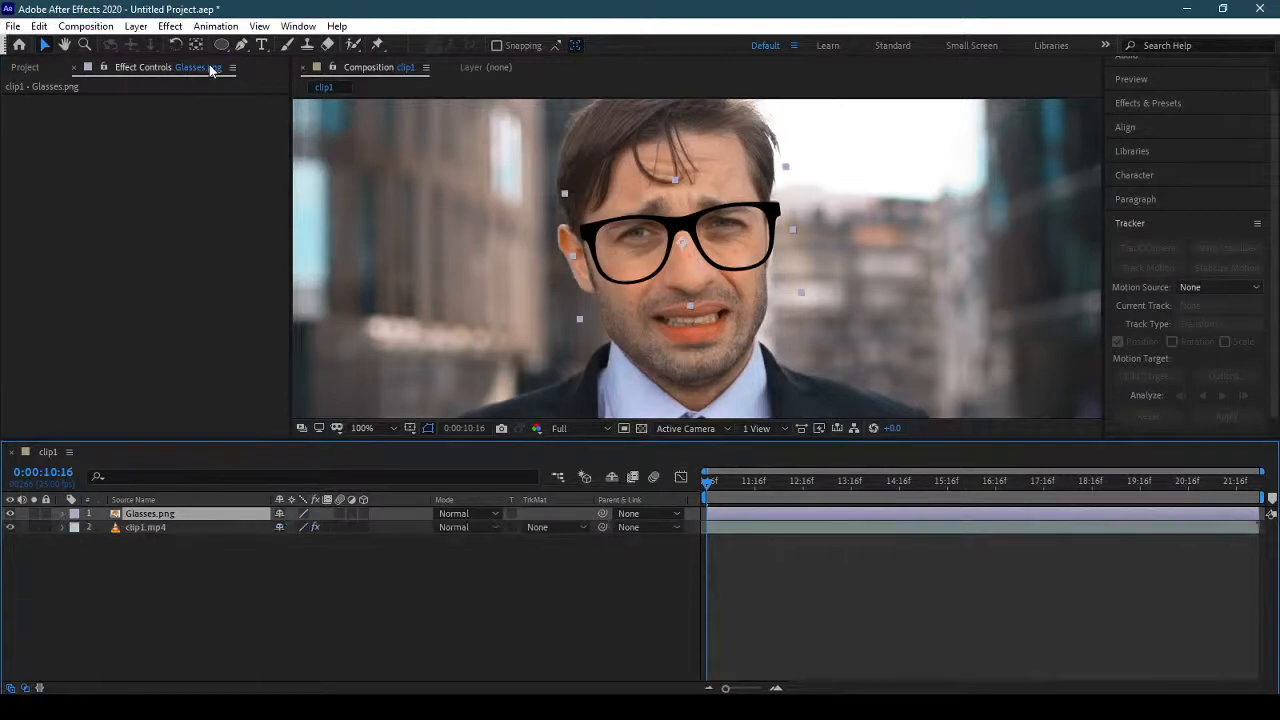
# Add a null object at the top of the clip1 composition and reveal its Position property.
pyautogui.click(135, 27)
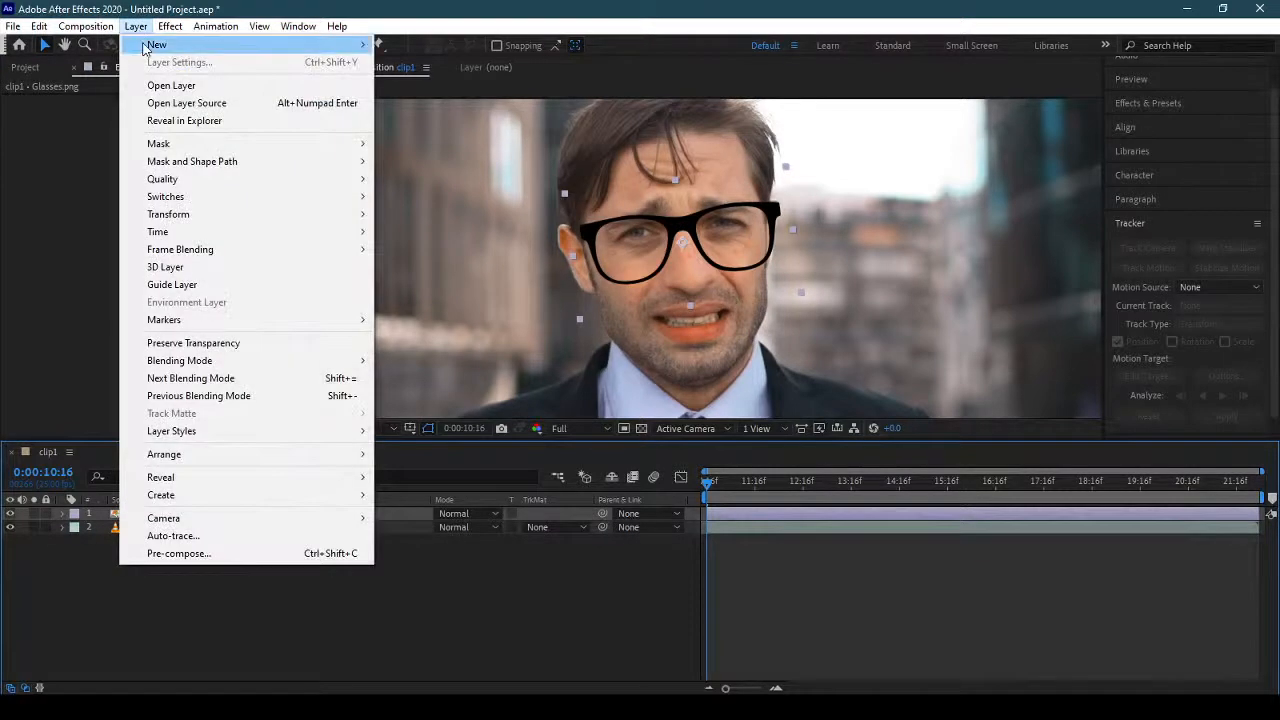
pyautogui.moveTo(150, 45)
pyautogui.click(494, 118)
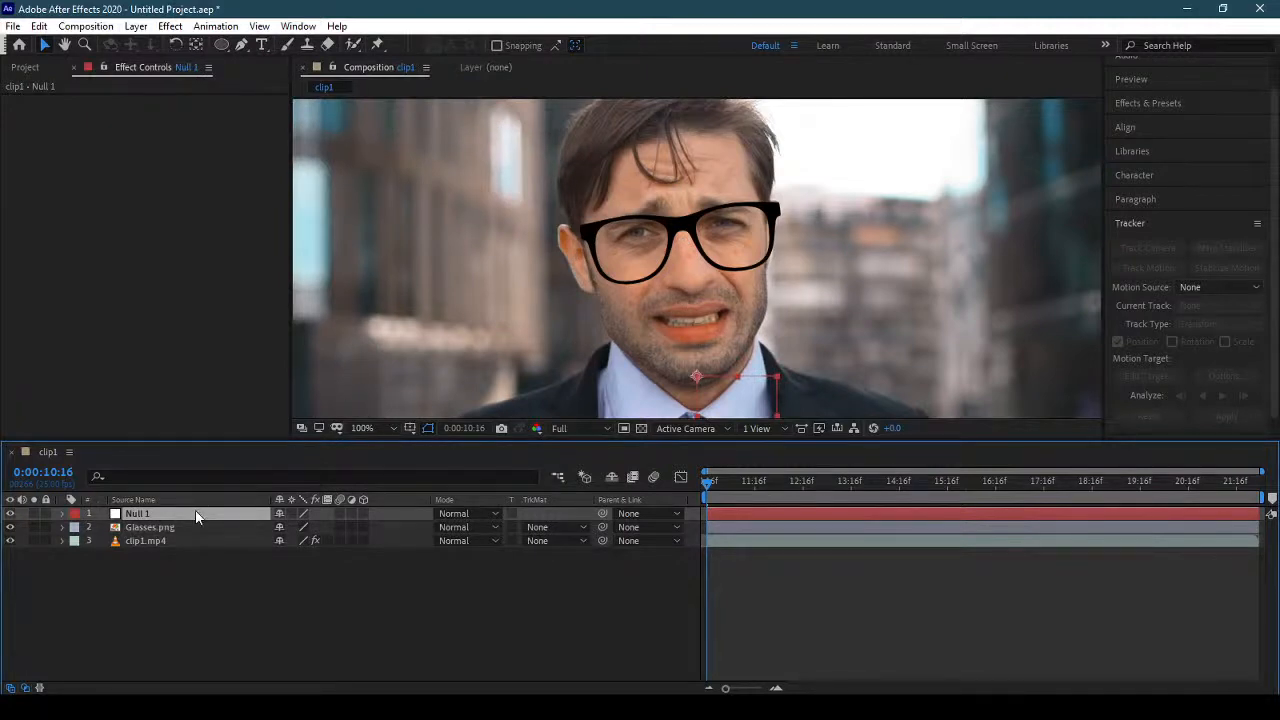
pyautogui.press('p')
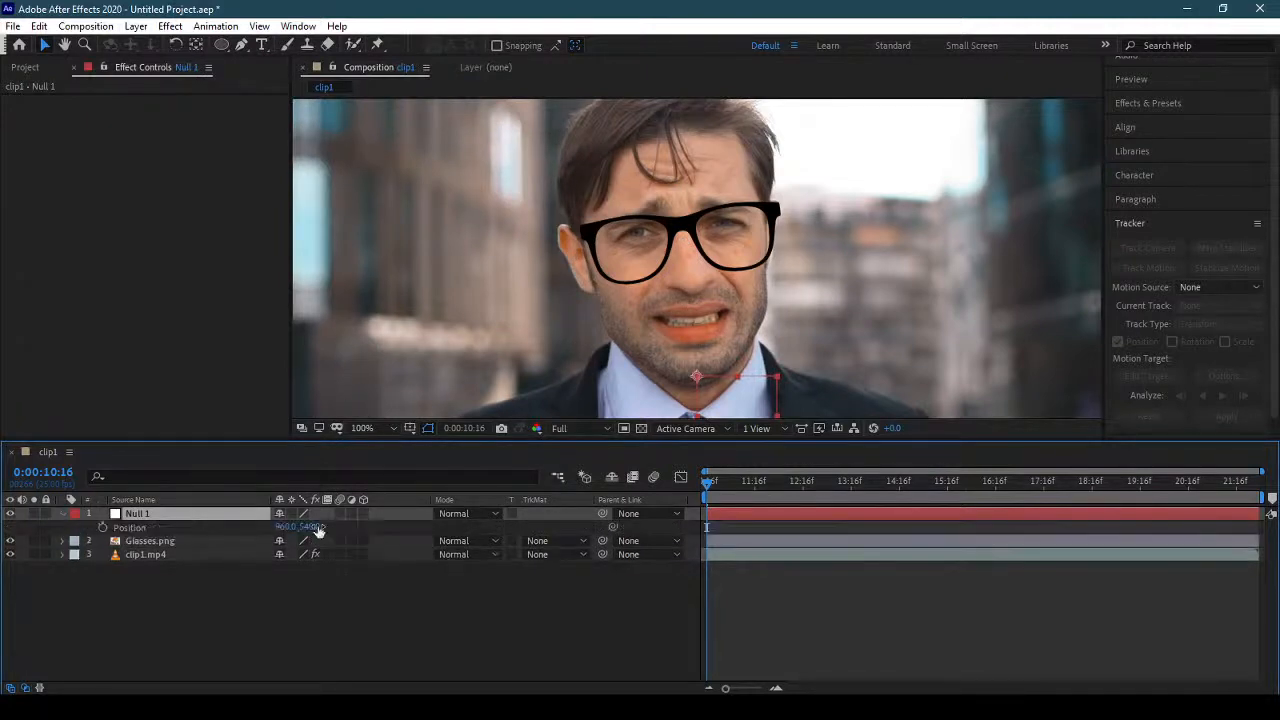
# Link the Position of Null 1 to the Nose Bridge track point of clip1.mp4 and scrub through the clip to check its motion.
pyautogui.click(159, 556)
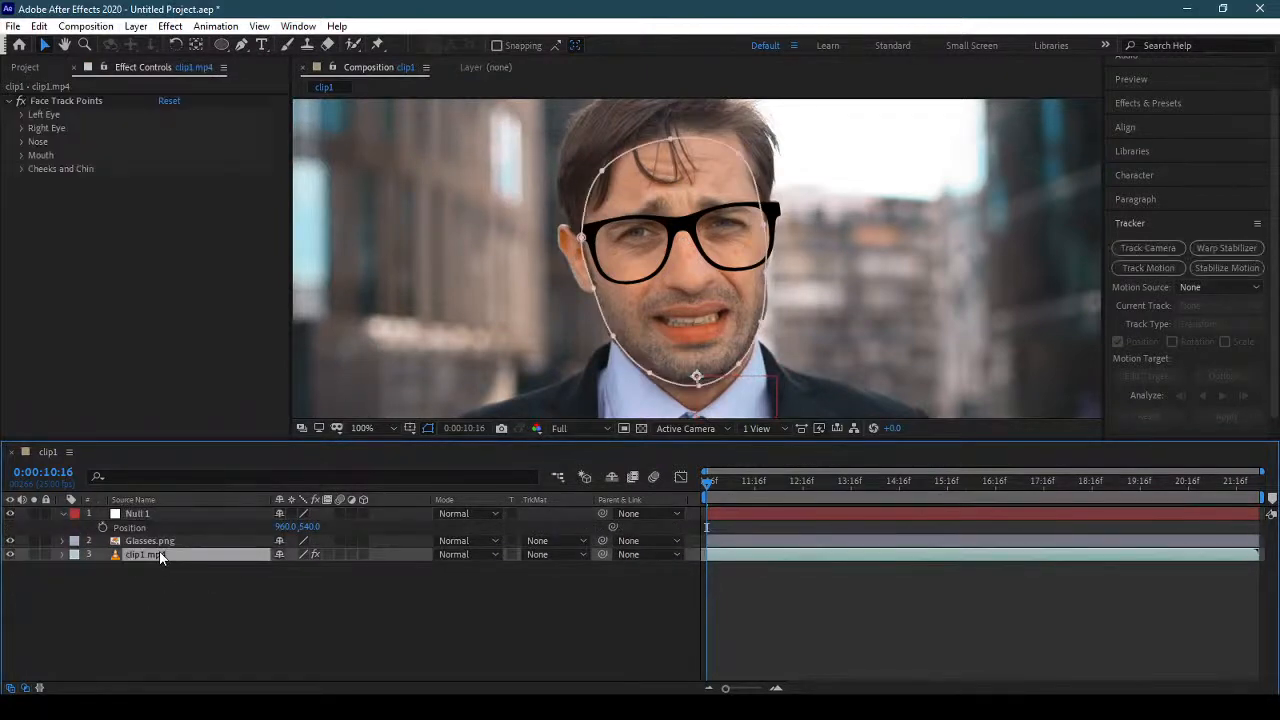
pyautogui.click(21, 142)
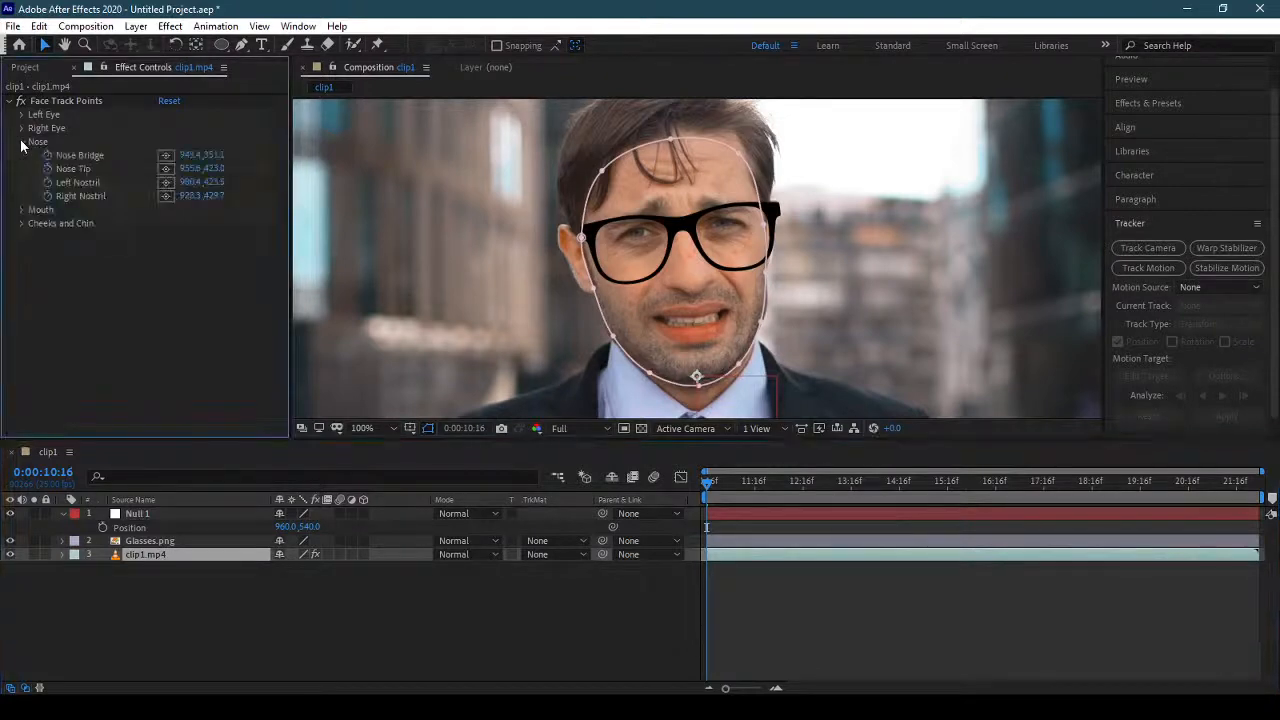
pyautogui.click(51, 96)
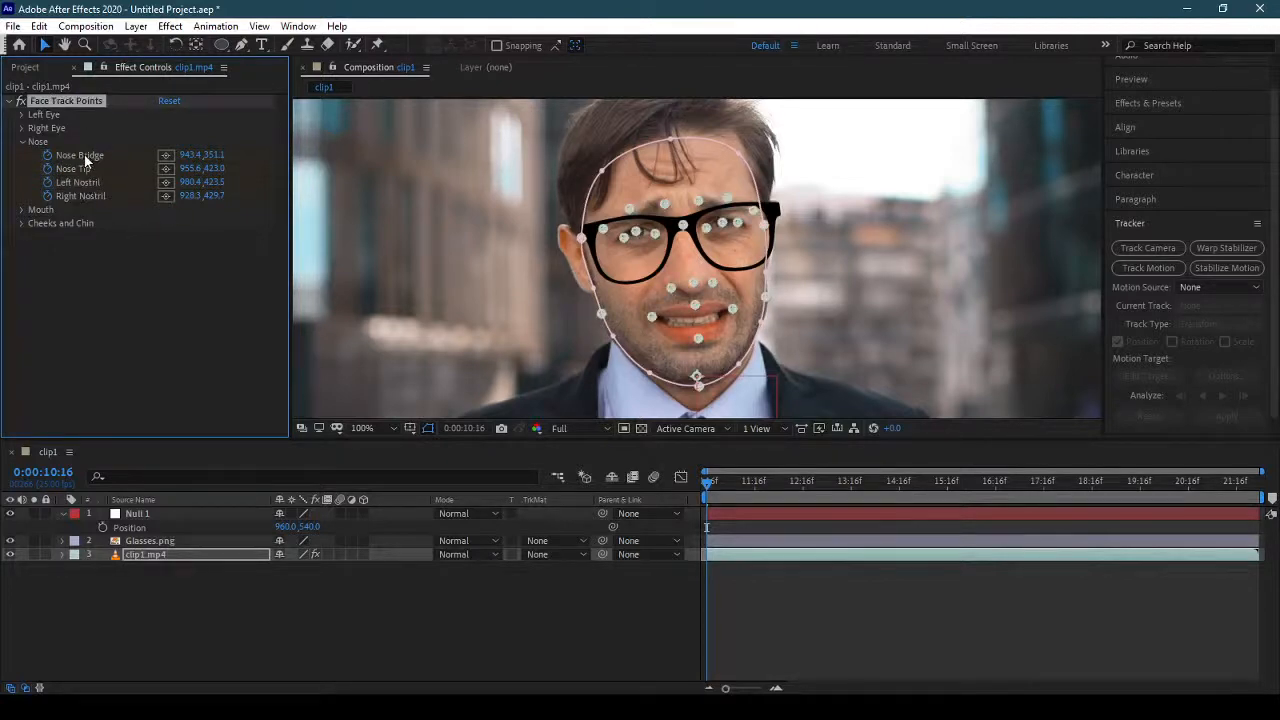
pyautogui.click(166, 158)
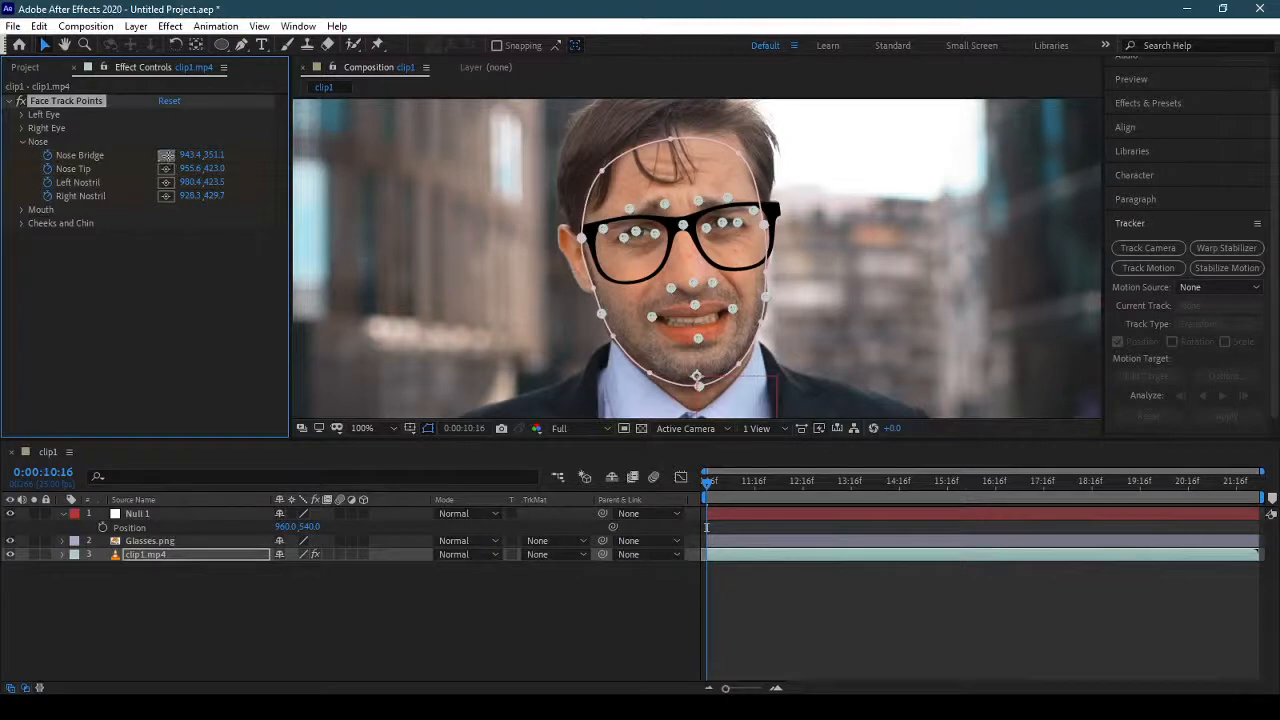
pyautogui.click(168, 157)
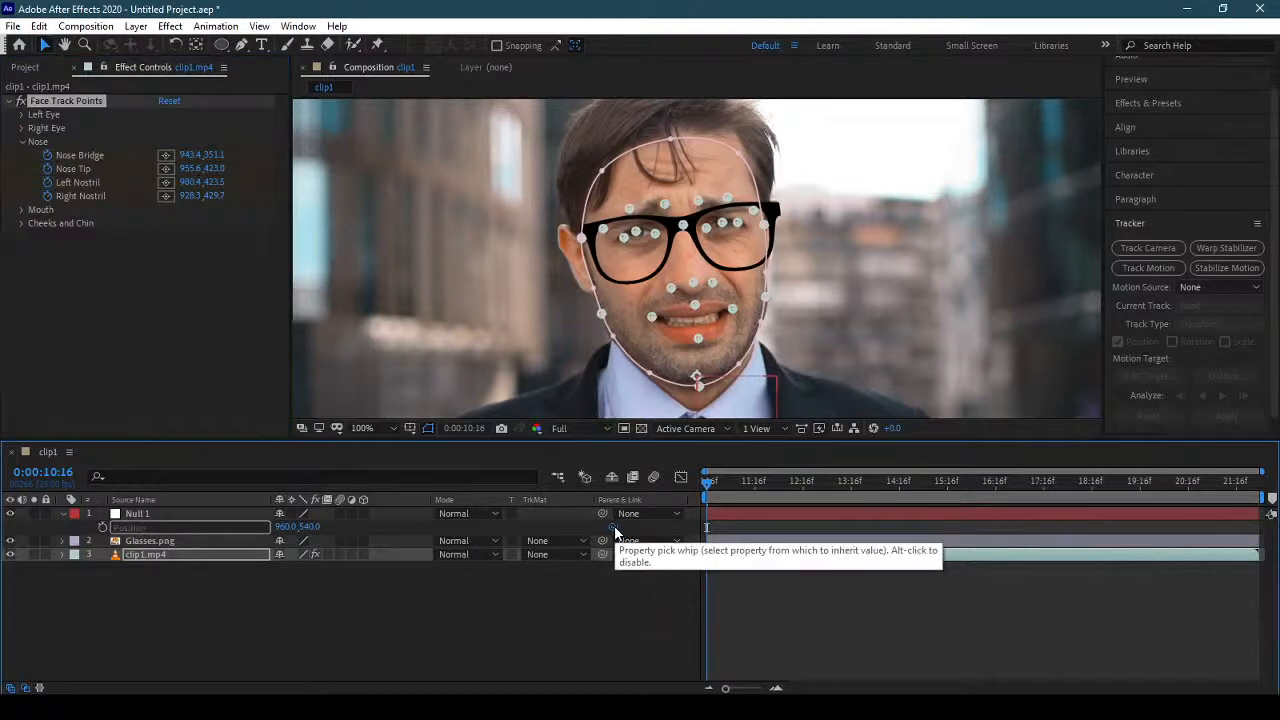
pyautogui.moveTo(614, 525); pyautogui.dragTo(88, 154)
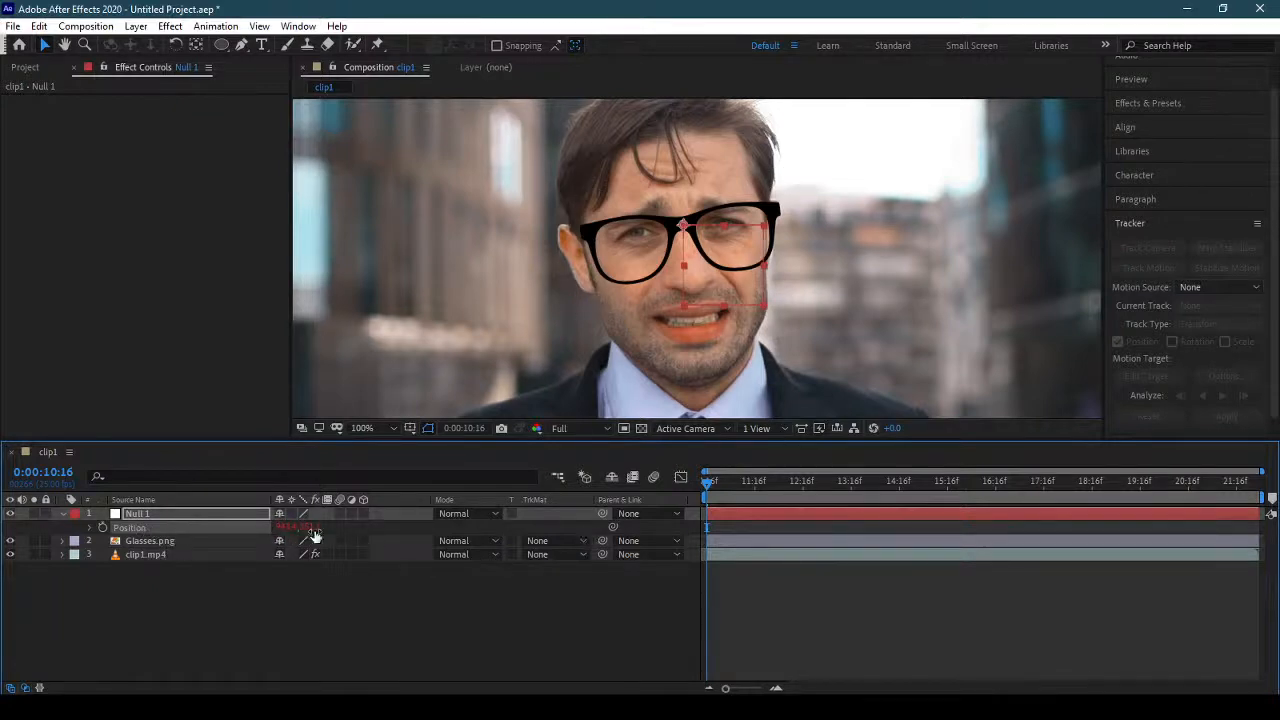
pyautogui.moveTo(719, 490); pyautogui.dragTo(686, 536)
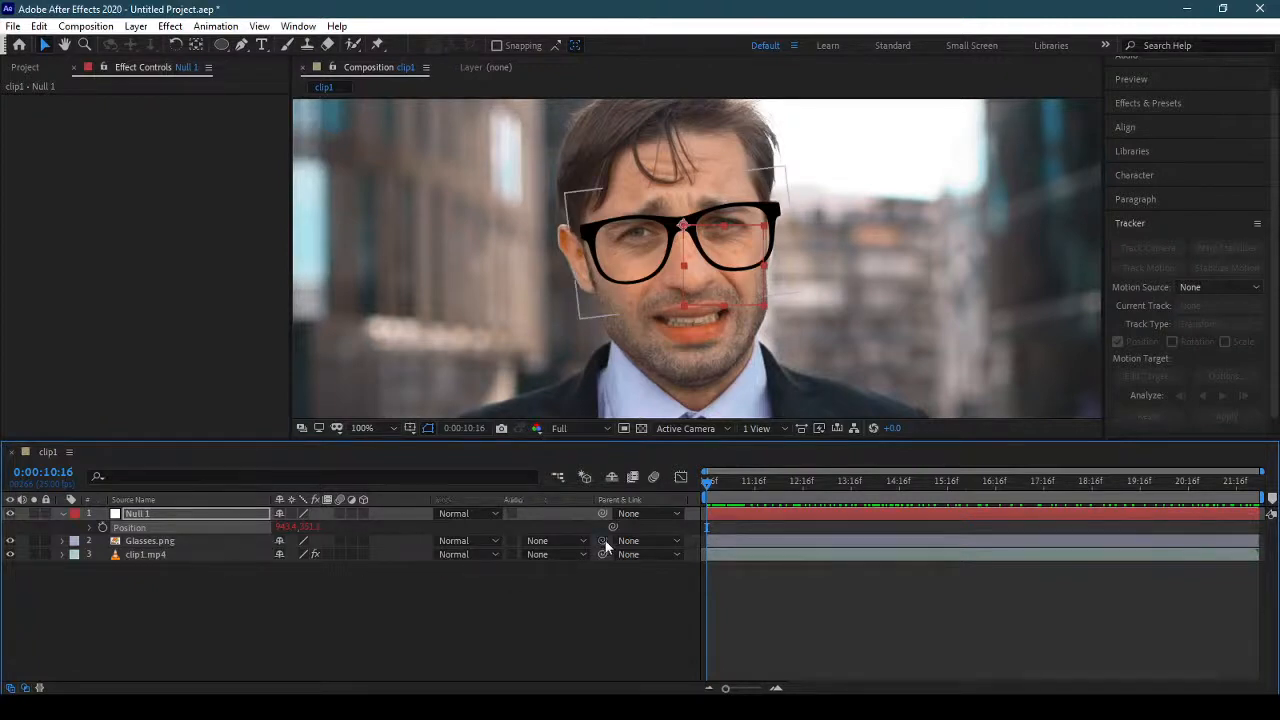
# Parent the Glasses.png layer to Null 1, collapse the null's properties and scrub through the clip to check the glasses.
pyautogui.moveTo(605, 540); pyautogui.dragTo(191, 513)
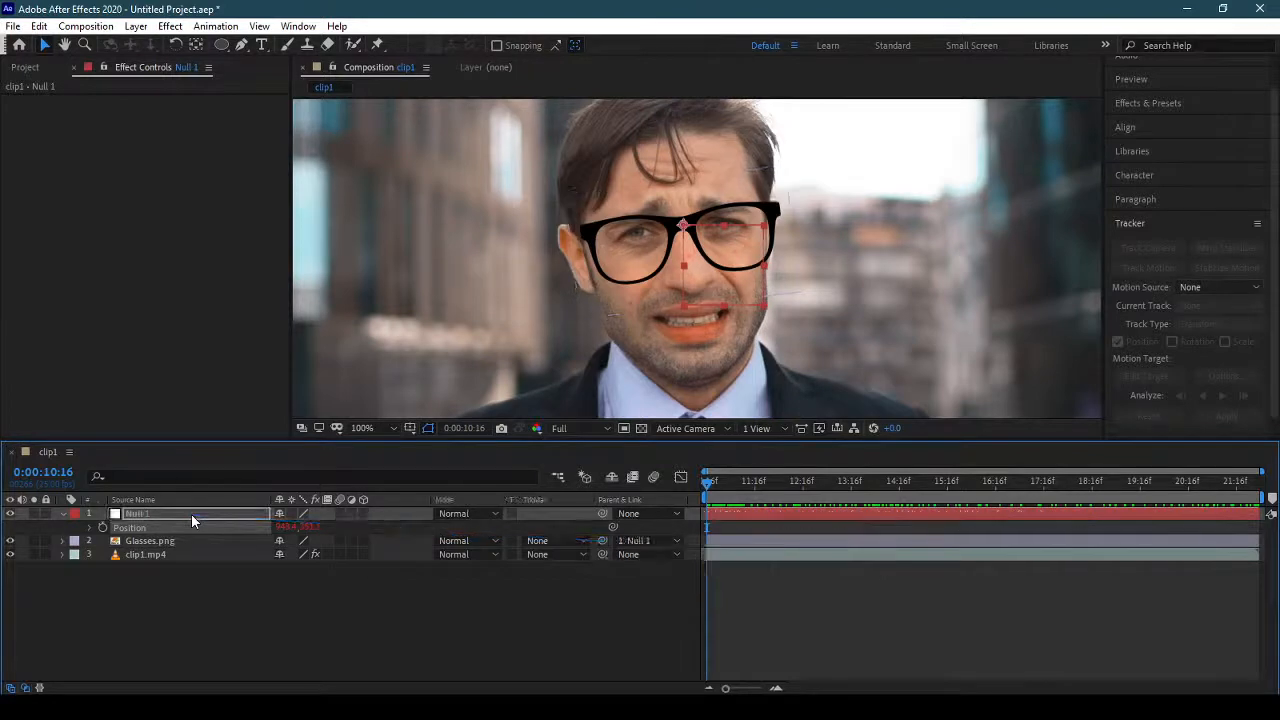
pyautogui.click(63, 513)
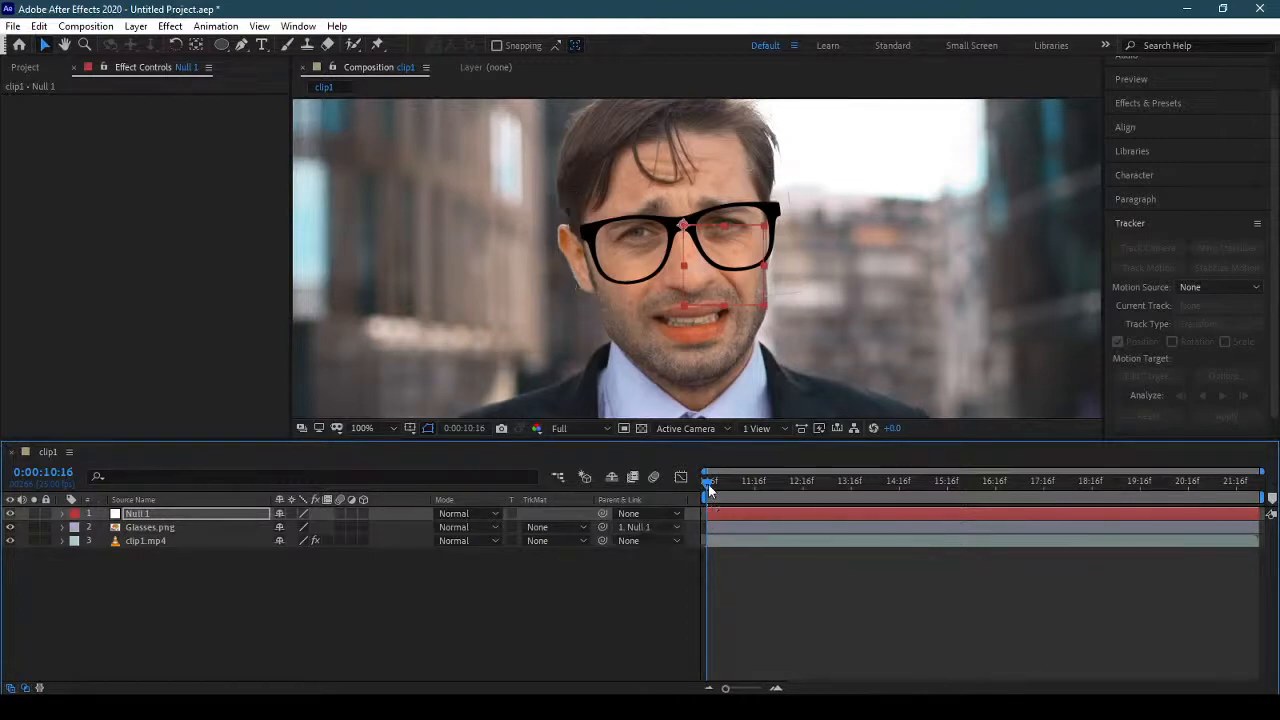
pyautogui.moveTo(708, 490); pyautogui.dragTo(700, 528)
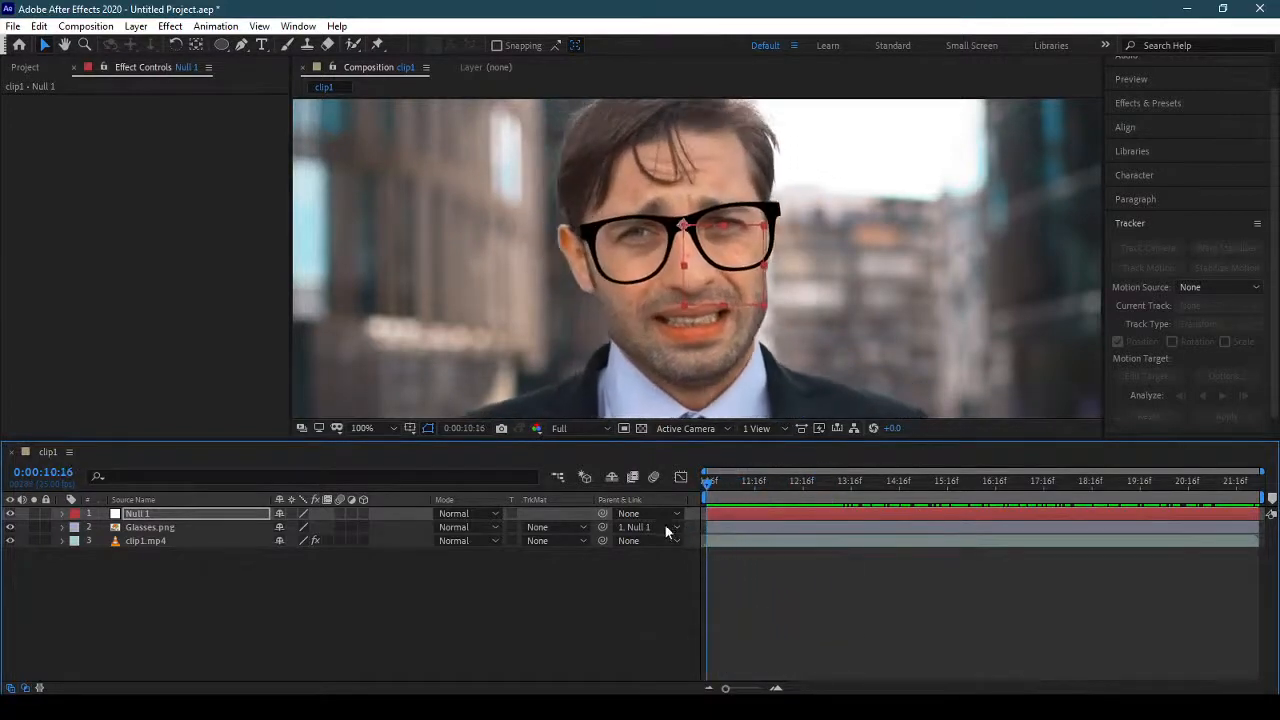
# Examine the Face Track Points of clip1.mp4 and locate the Left Cheek Top and Right Cheek Top points on the face.
pyautogui.click(225, 515)
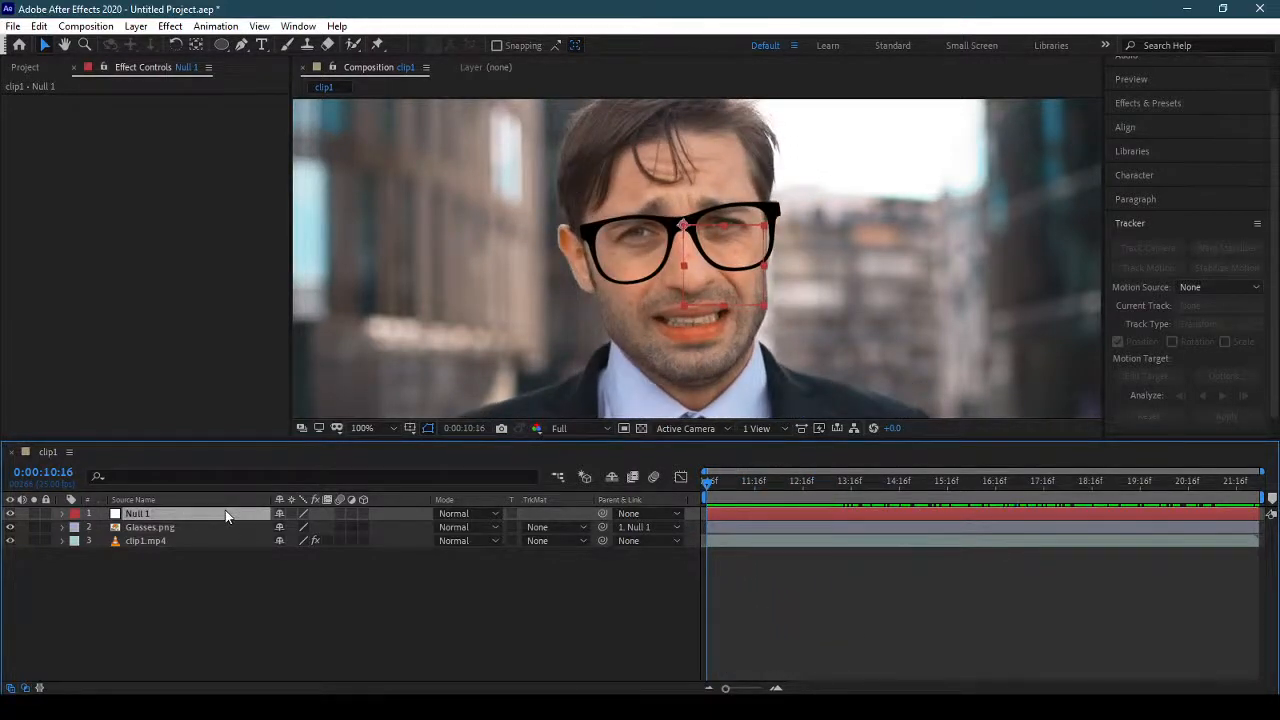
pyautogui.click(187, 538)
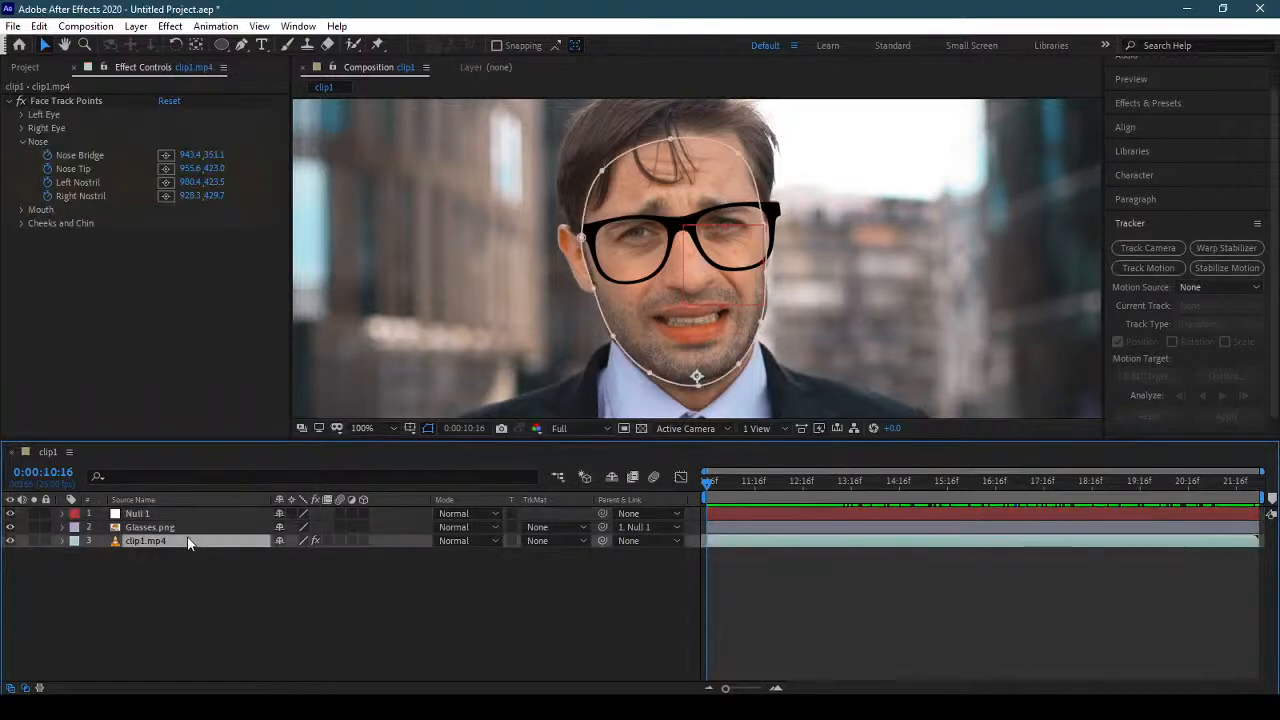
pyautogui.click(22, 143)
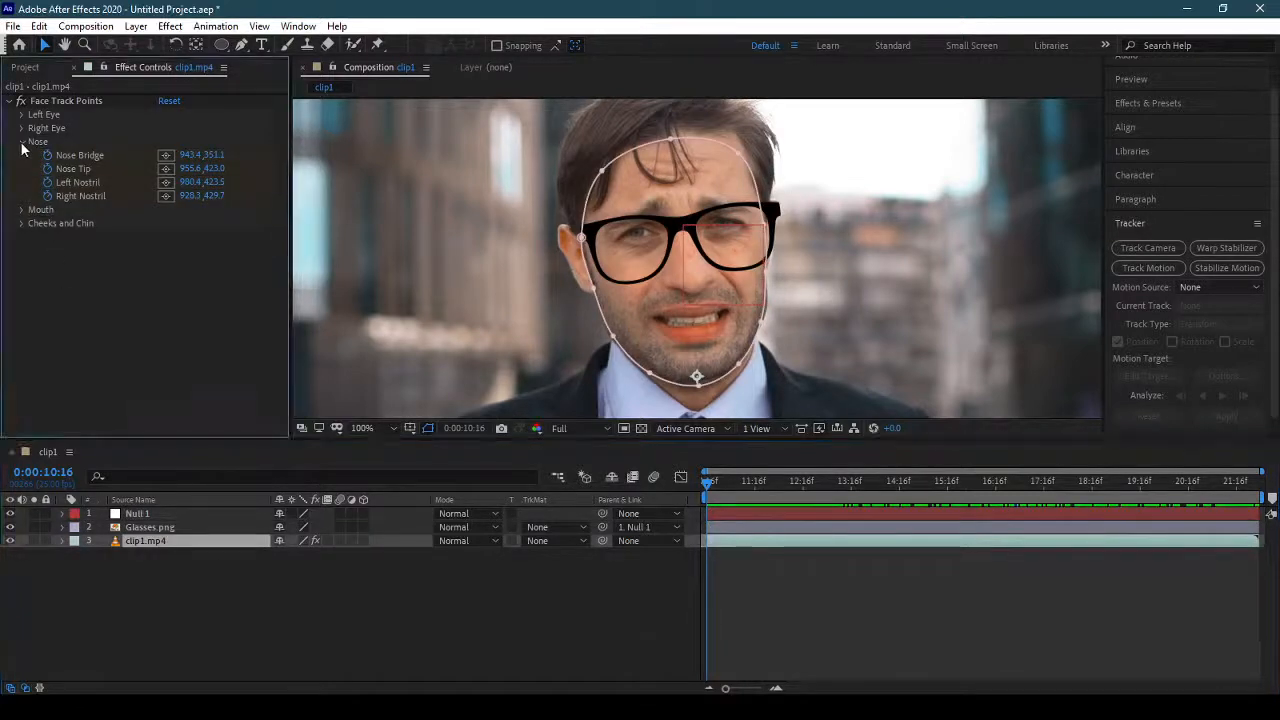
pyautogui.click(22, 143)
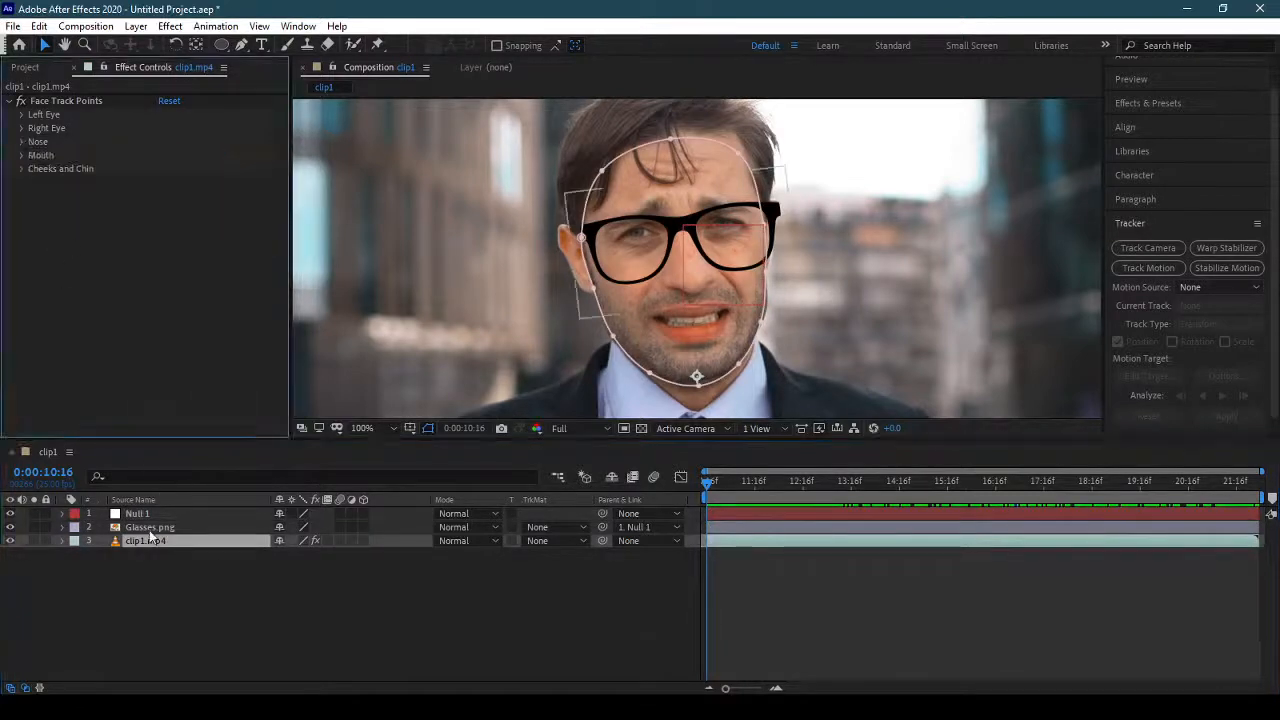
pyautogui.click(70, 102)
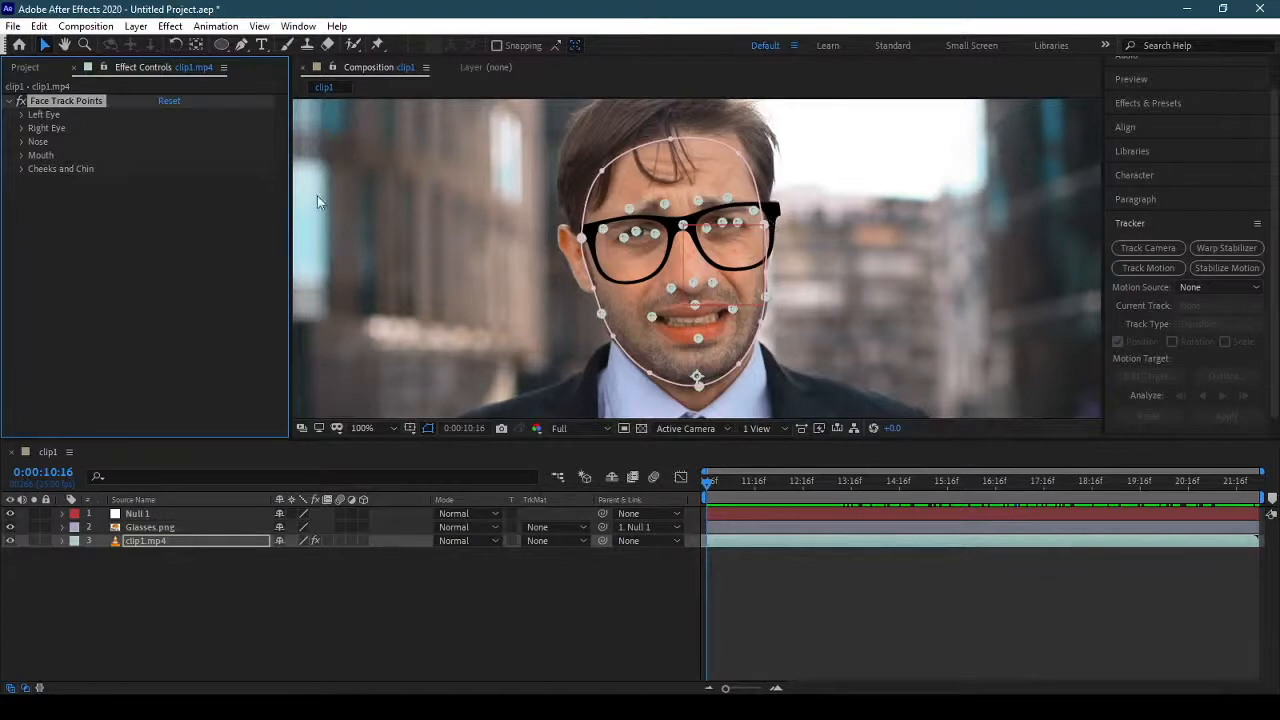
pyautogui.click(21, 169)
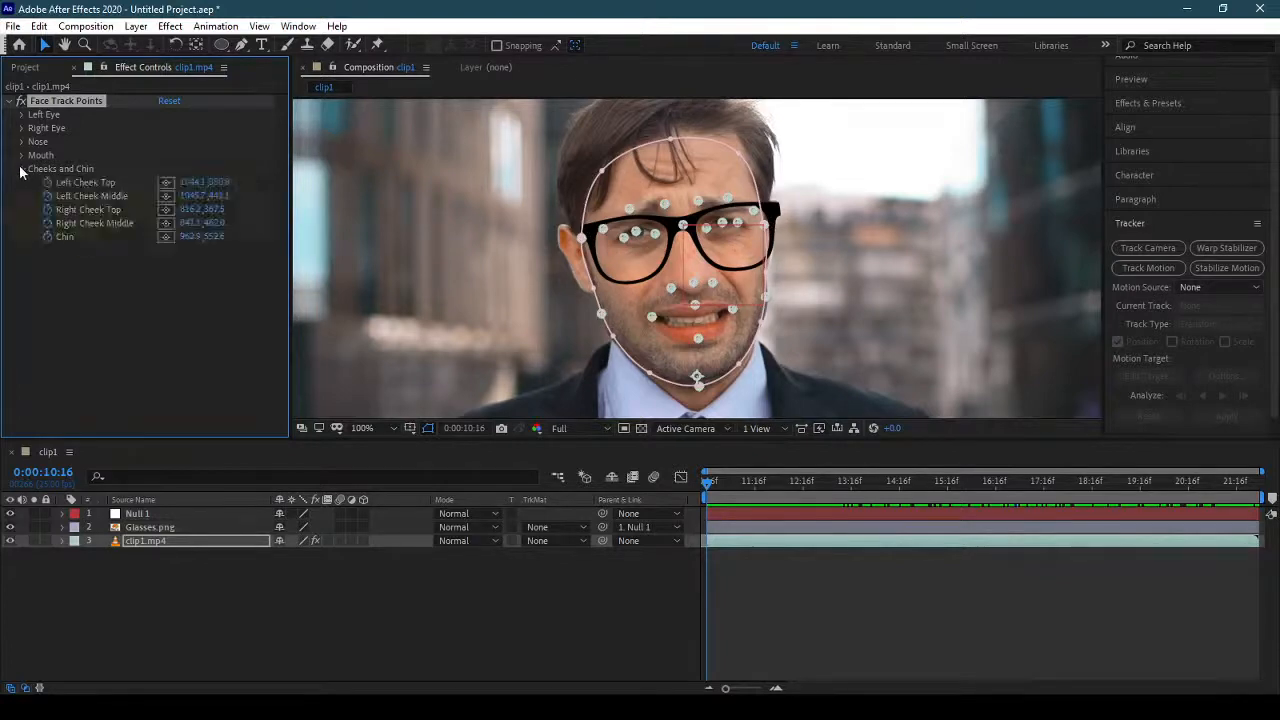
pyautogui.click(164, 184)
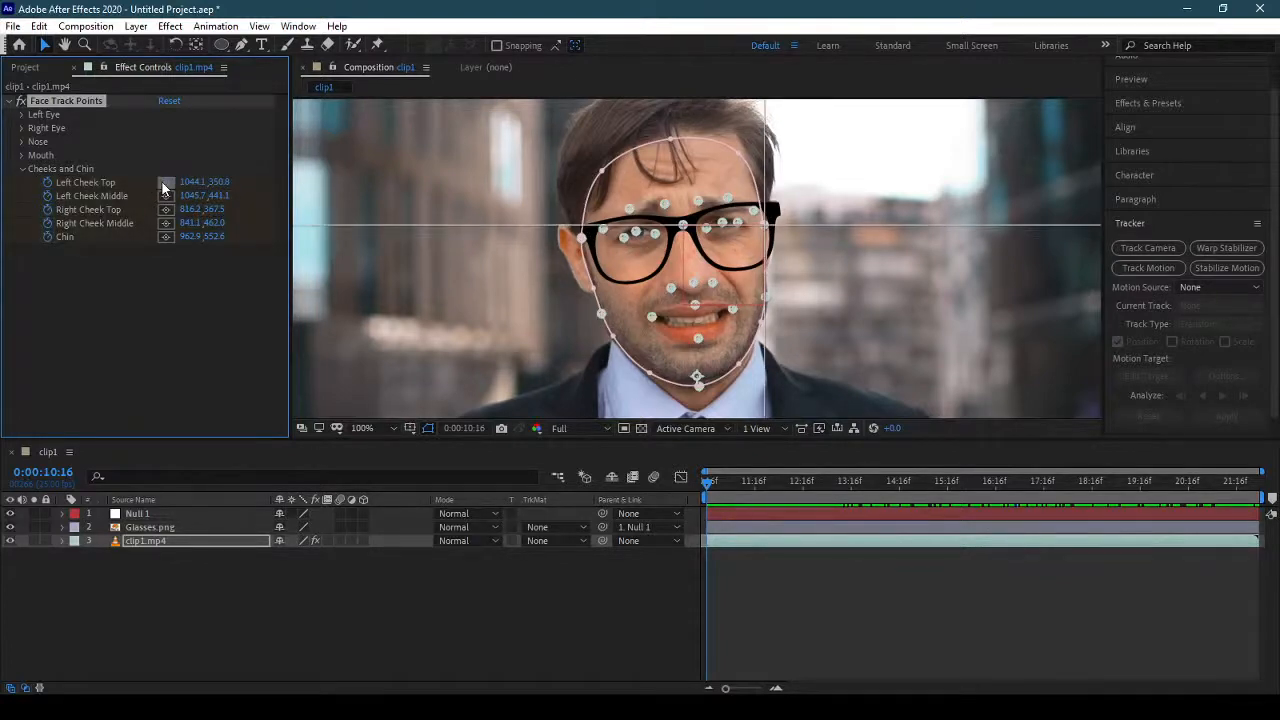
pyautogui.click(164, 184)
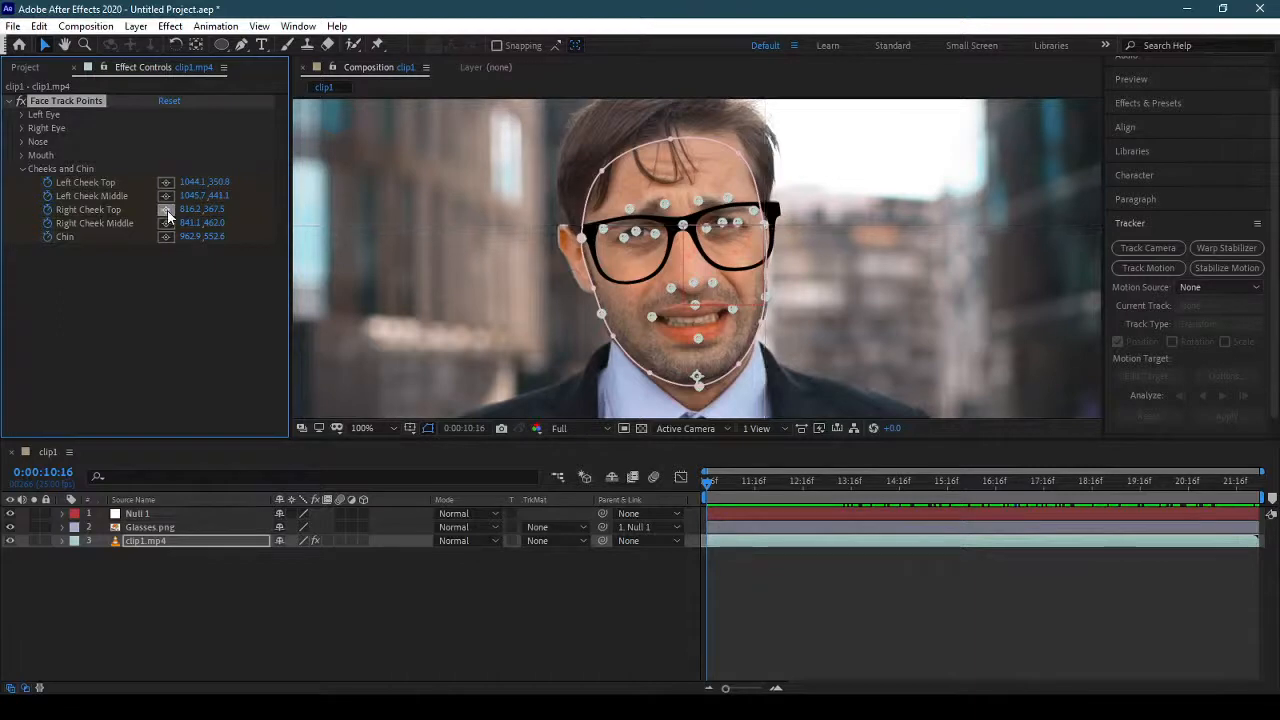
pyautogui.click(168, 212)
pyautogui.click(168, 213)
# Reveal the Rotation property of Null 1, enable an expression on it and select the default expression text for replacement.
pyautogui.click(217, 513)
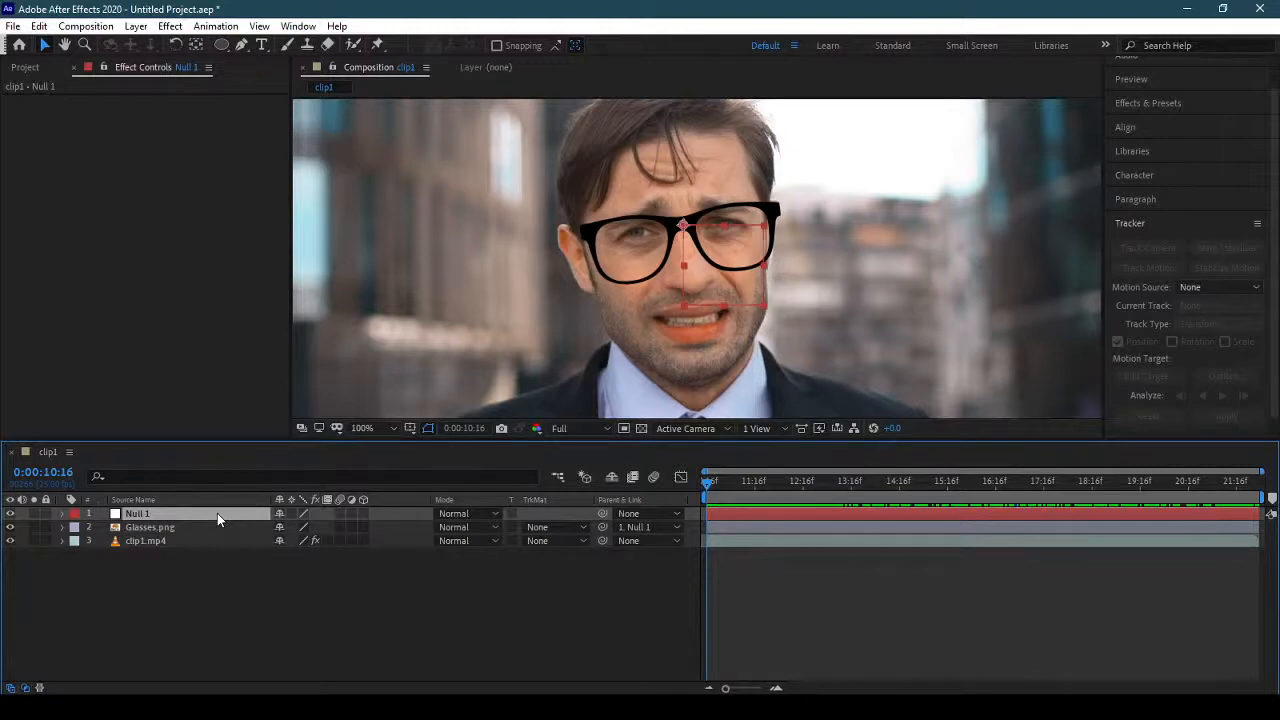
pyautogui.press('r')
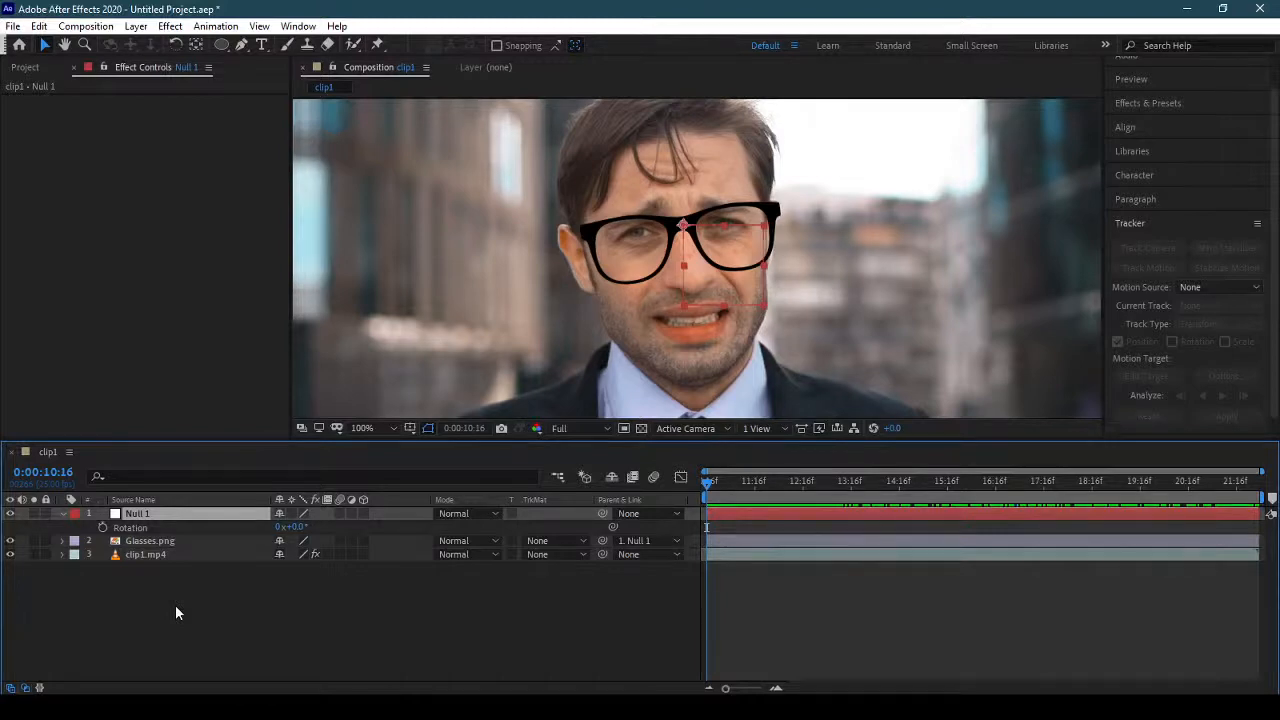
pyautogui.keyDown('alt'); pyautogui.click(101, 528); pyautogui.keyUp('alt')
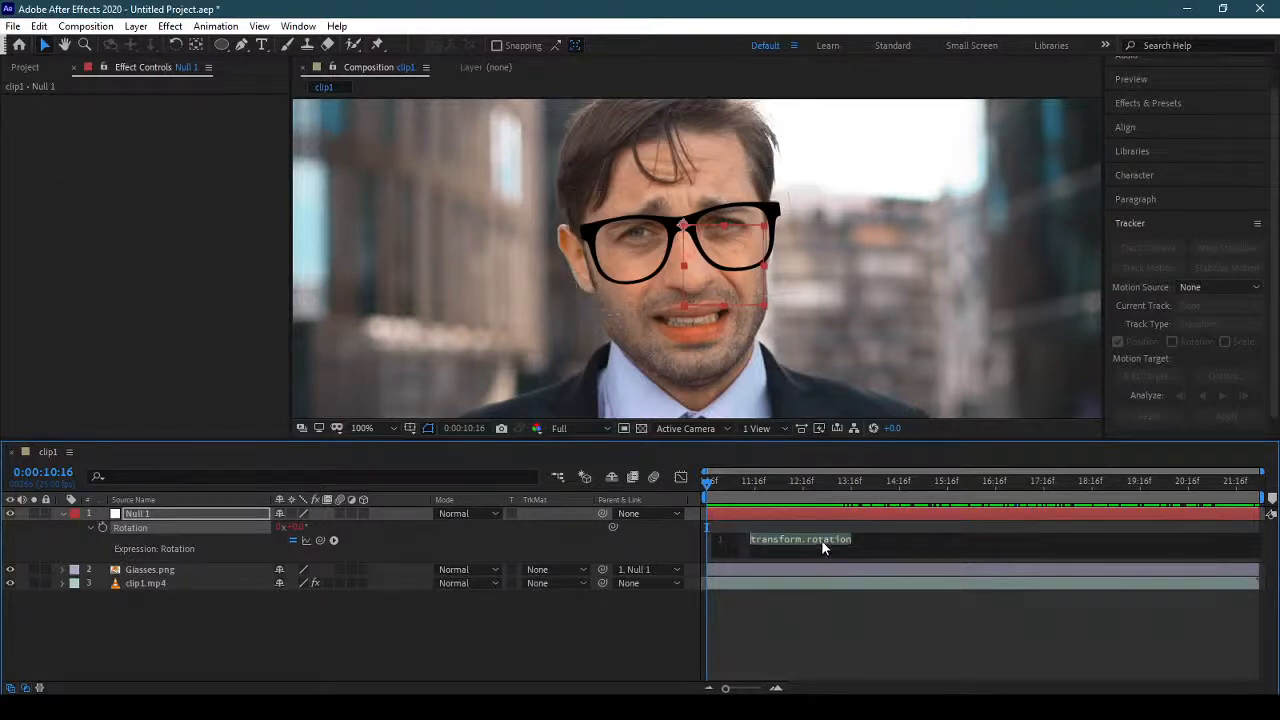
pyautogui.click(851, 540)
pyautogui.hotkey('ctrl', 'a')
# Begin the Rotation expression of Null 1 with A=thisComp.layer("clip1.mp4").
pyautogui.write('A')
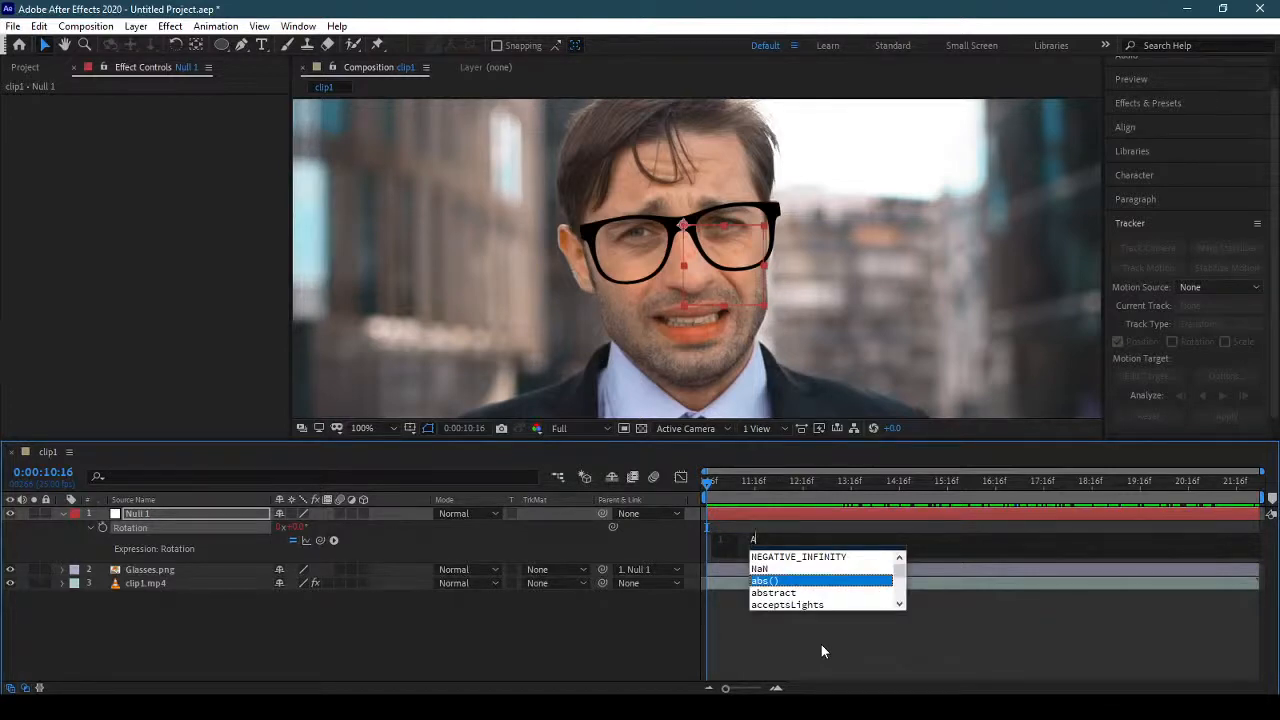
pyautogui.write('-')
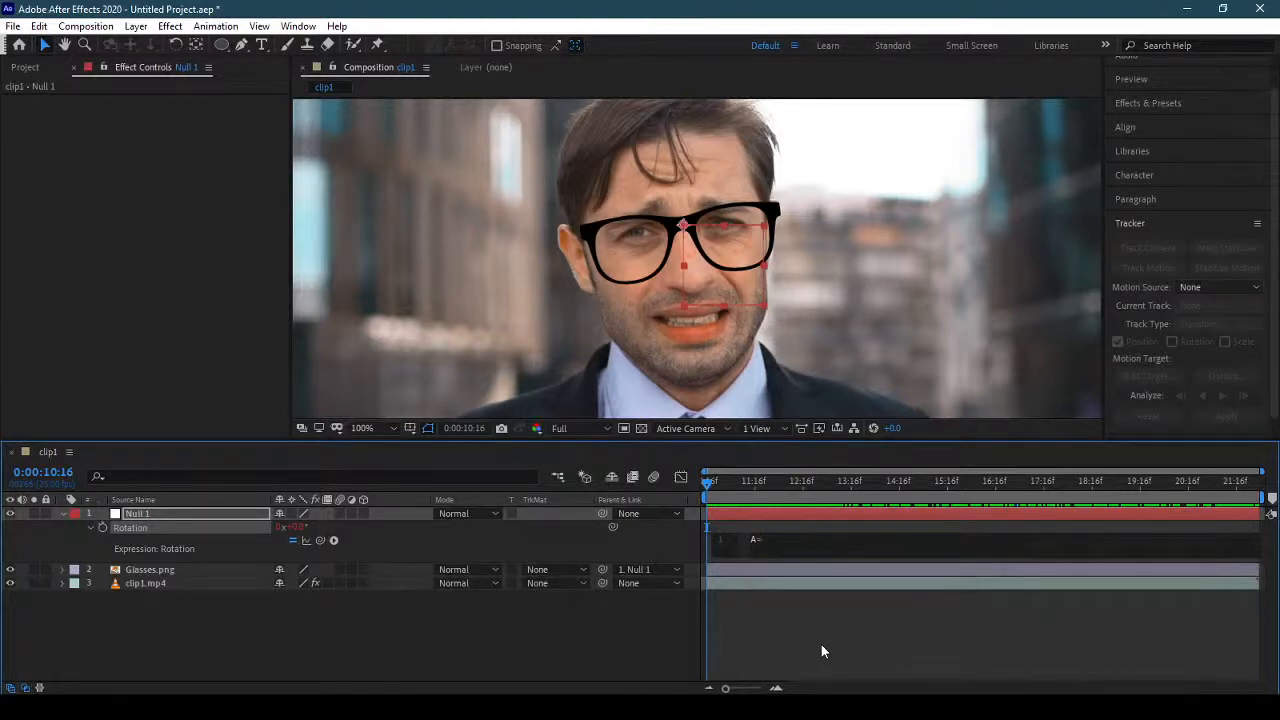
pyautogui.write('this')
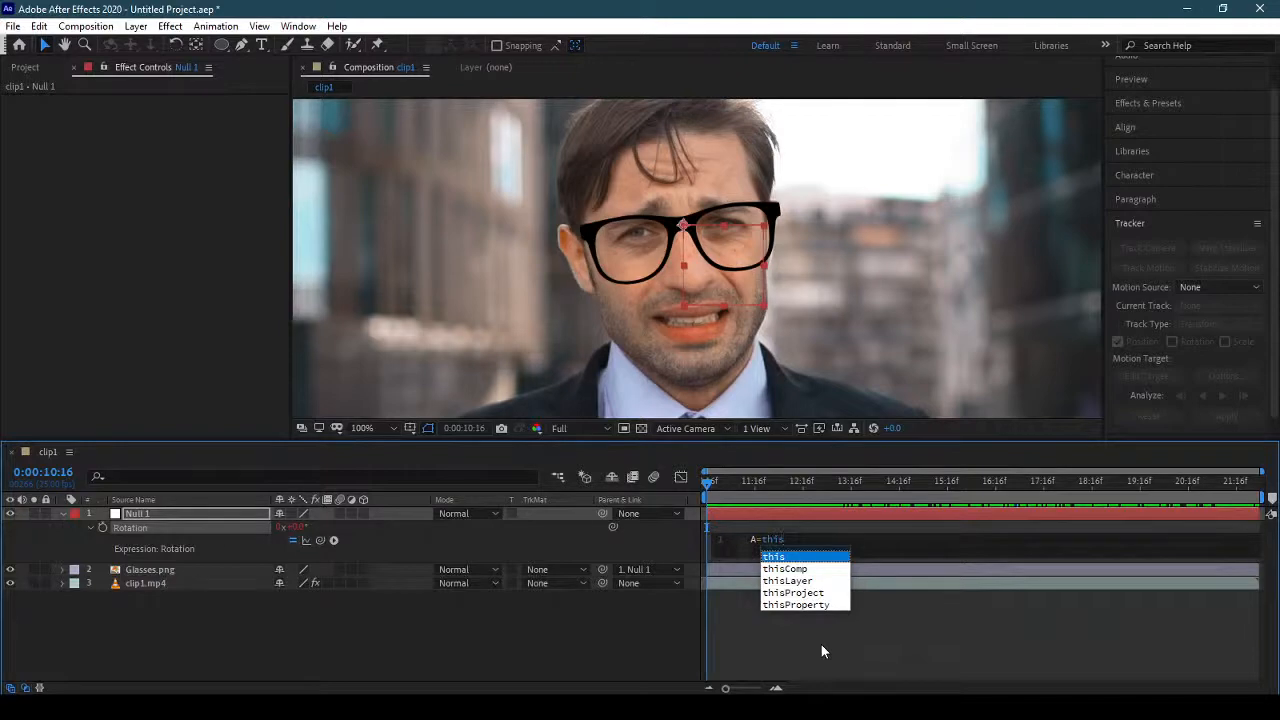
pyautogui.press('Down')
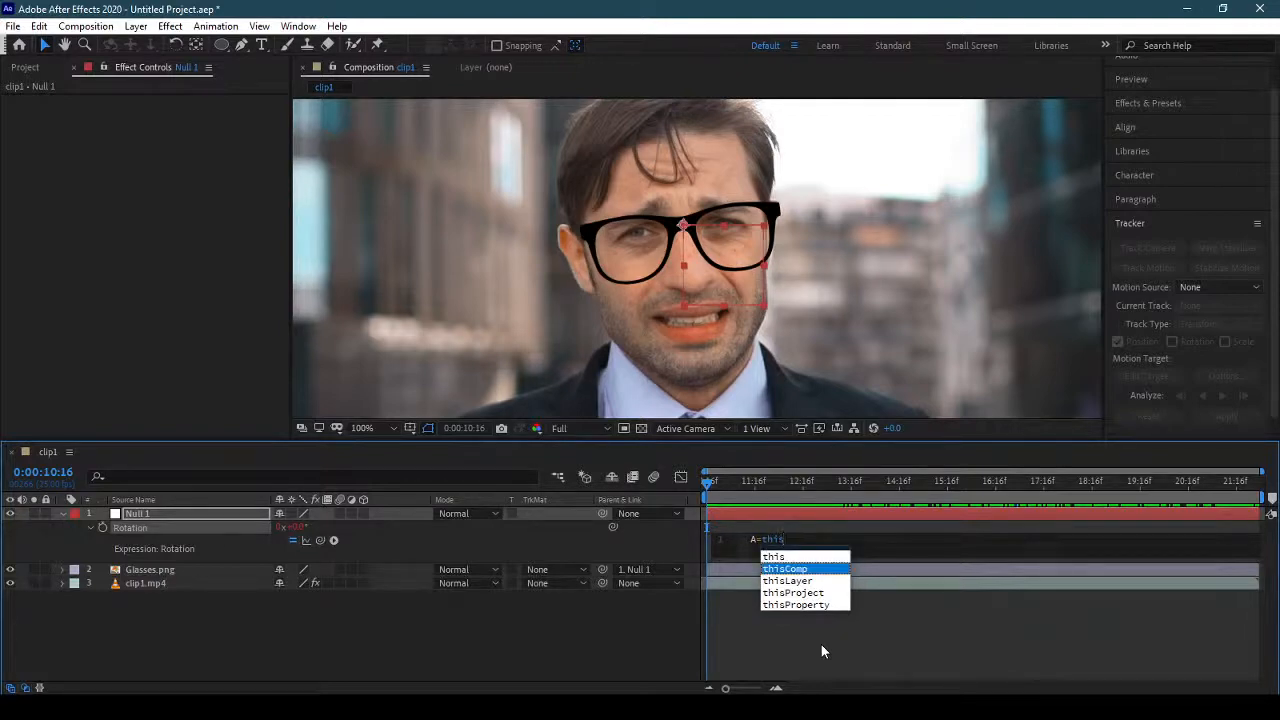
pyautogui.press('Return')
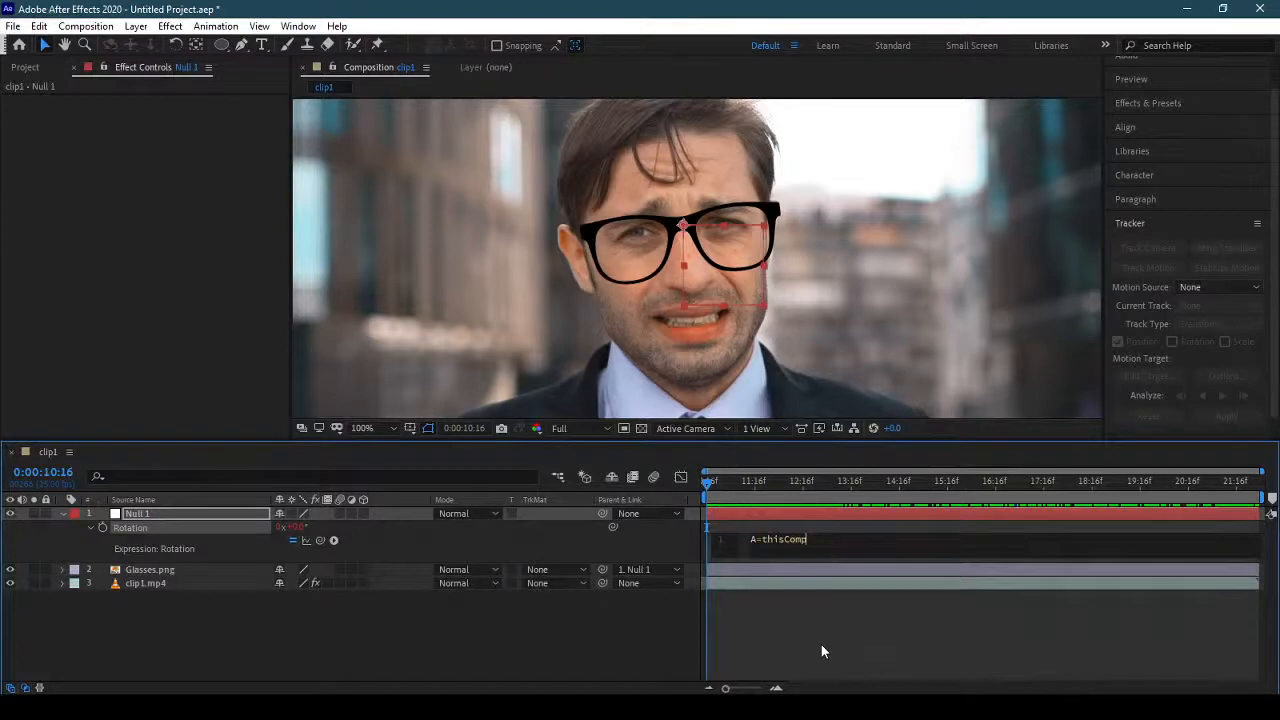
pyautogui.write('.layer')
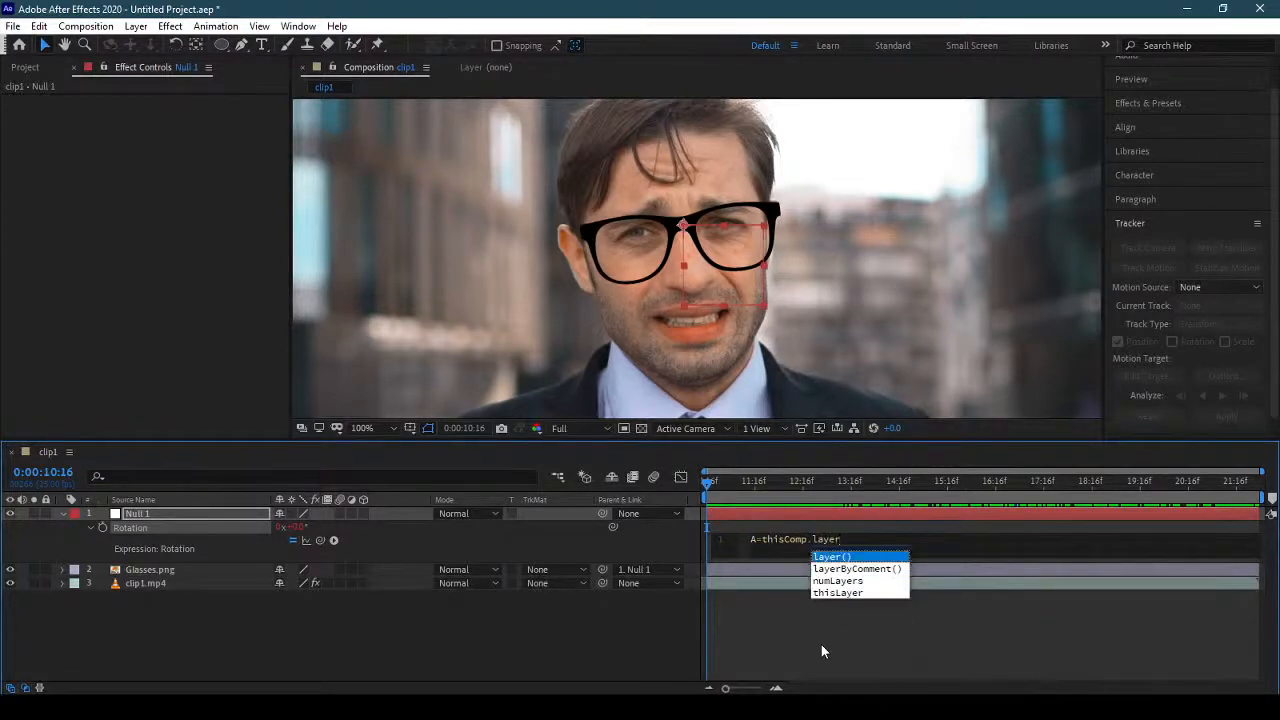
pyautogui.press('Return')
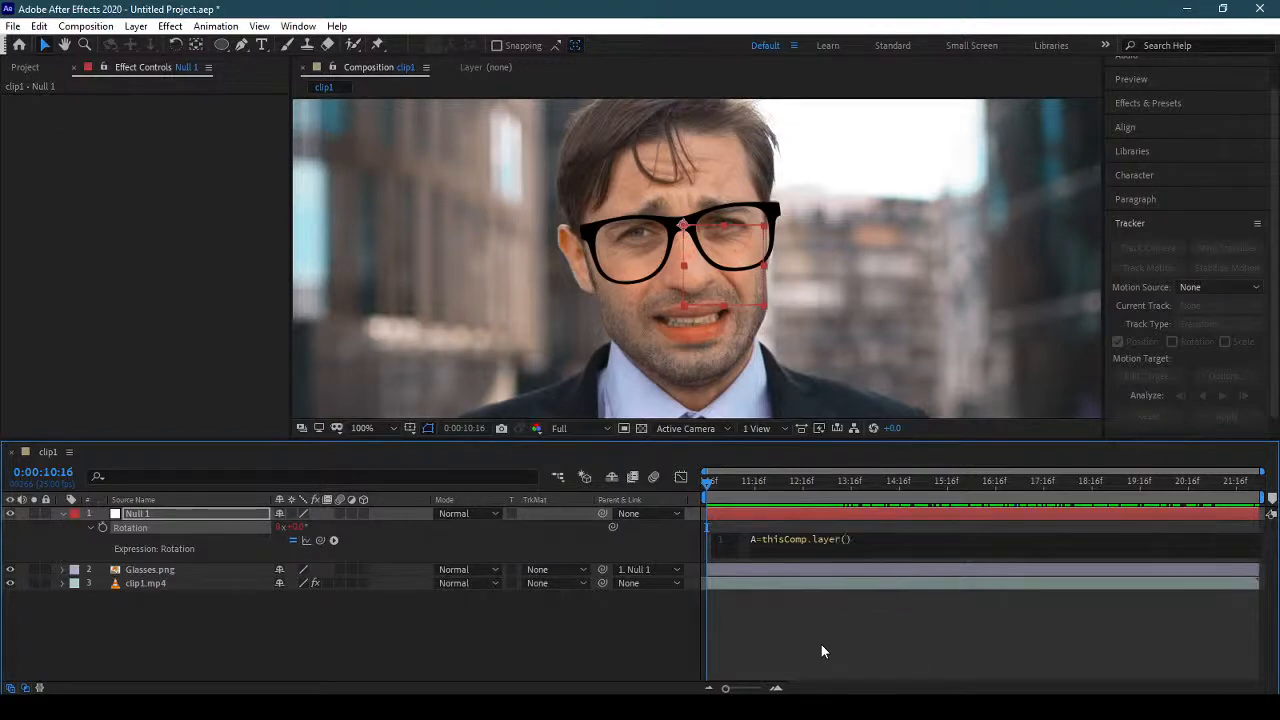
pyautogui.write('"')
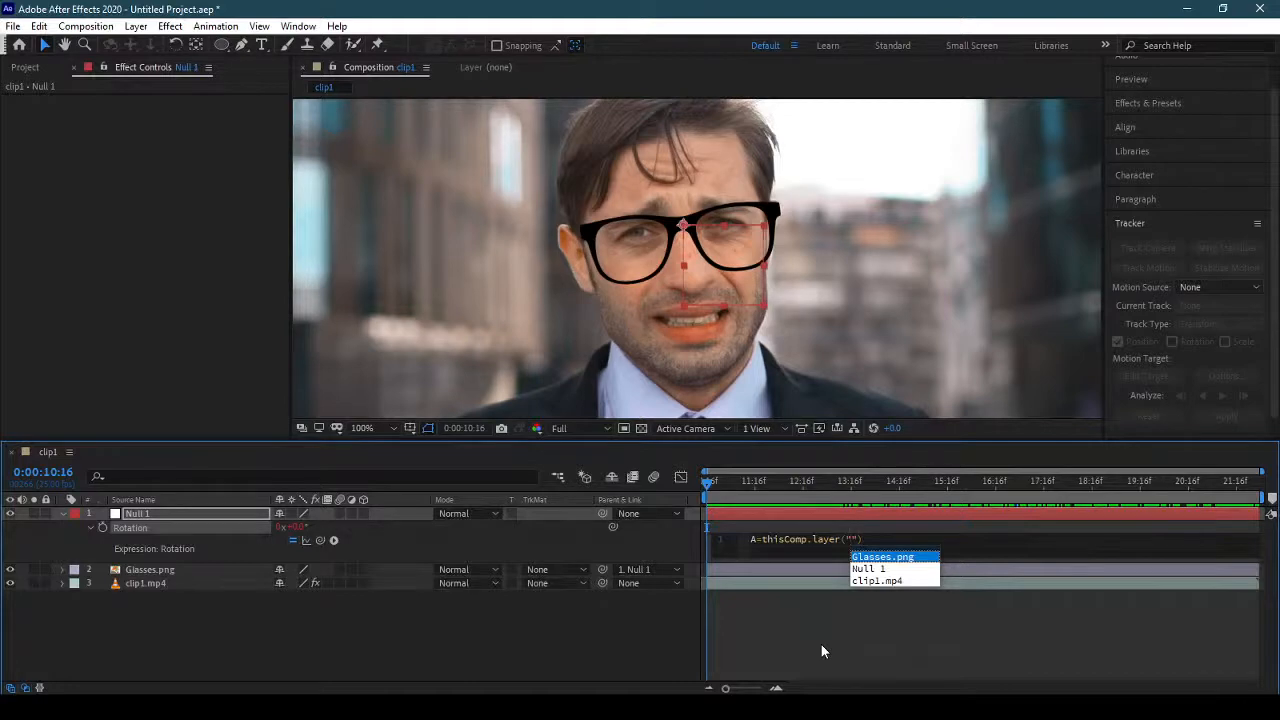
pyautogui.press('Down')
pyautogui.press('Down')
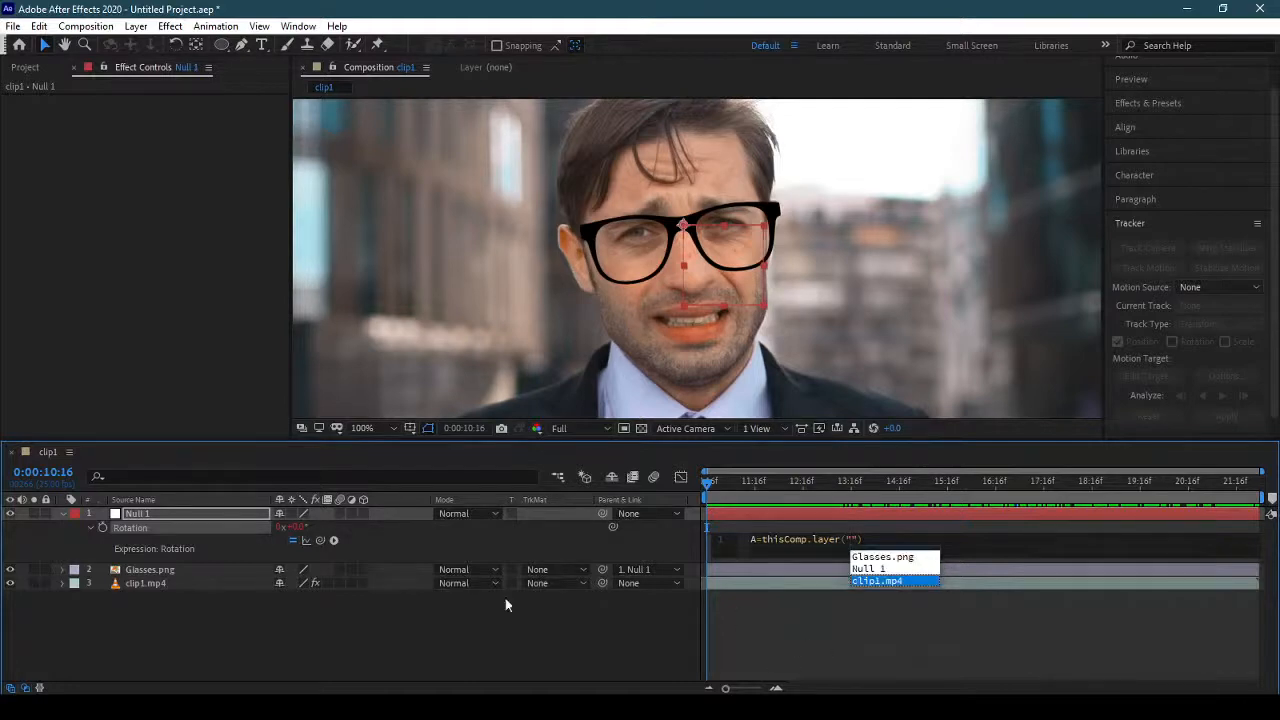
pyautogui.press('Return')
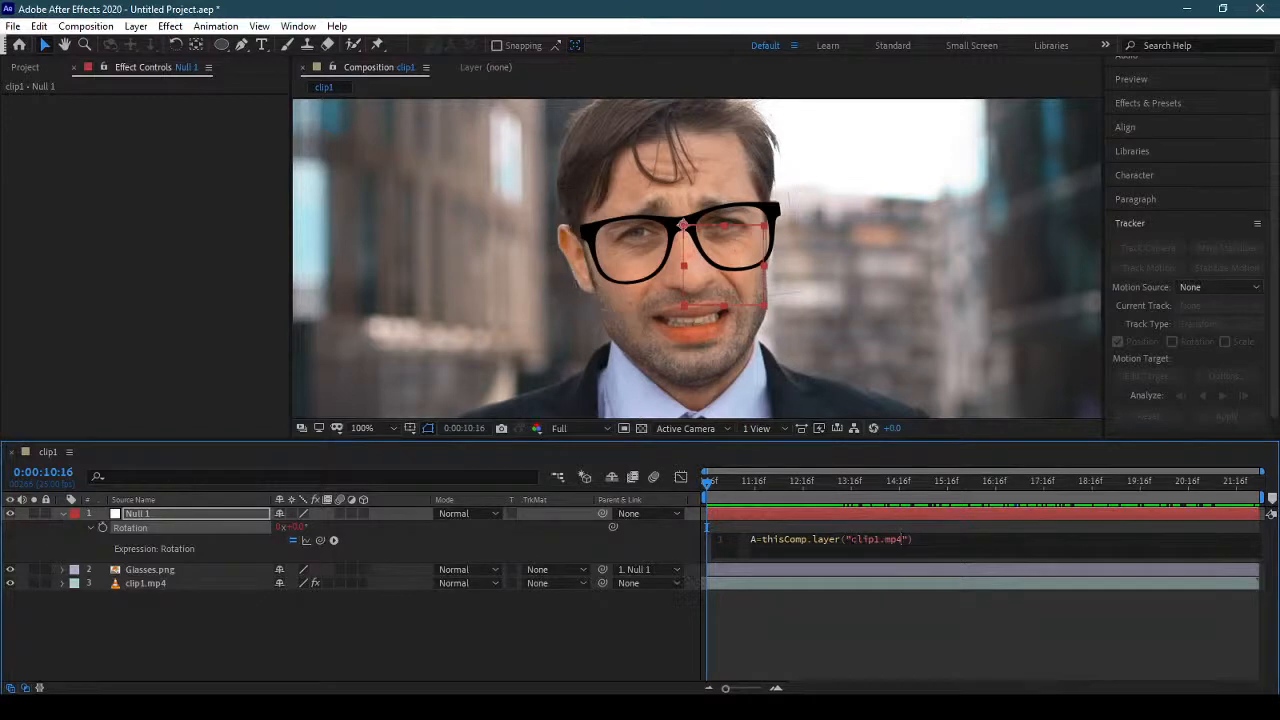
# Extend variable A after the clip1.mp4 layer reference with .effect("Face Track Points").
pyautogui.moveTo(850, 539); pyautogui.dragTo(903, 539)
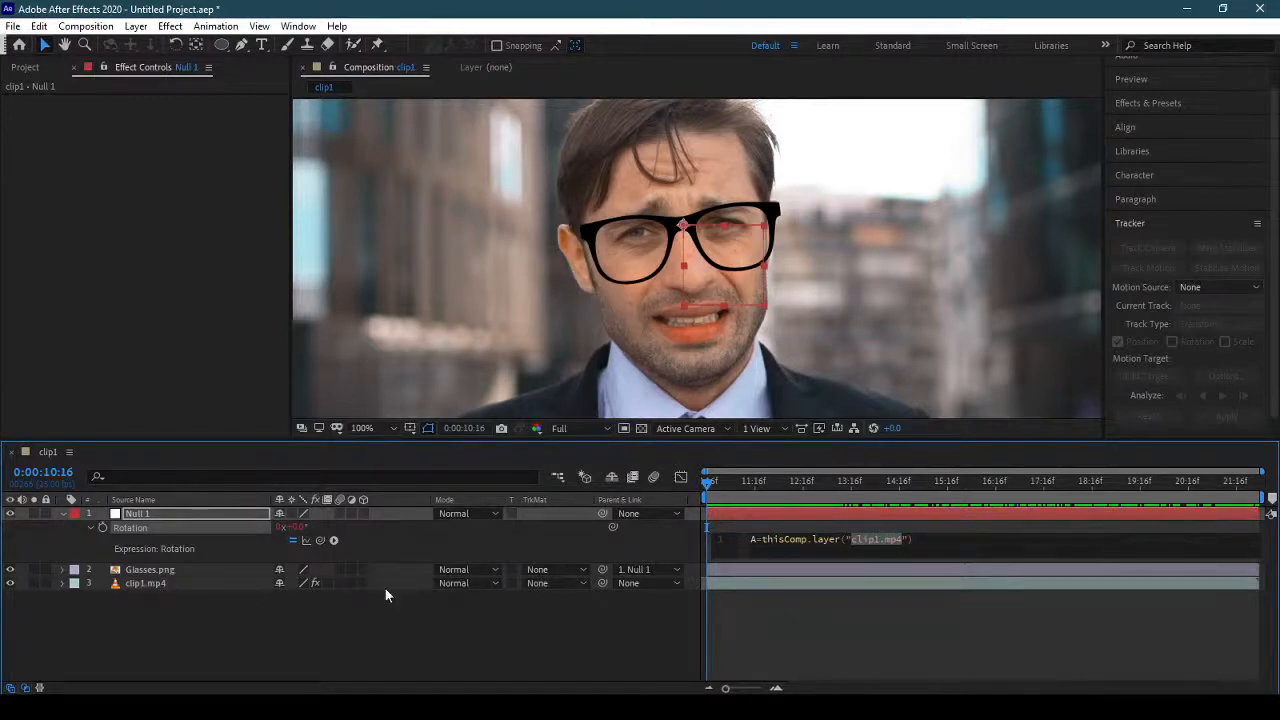
pyautogui.click(858, 539)
pyautogui.write('.effec')
pyautogui.press('Return')
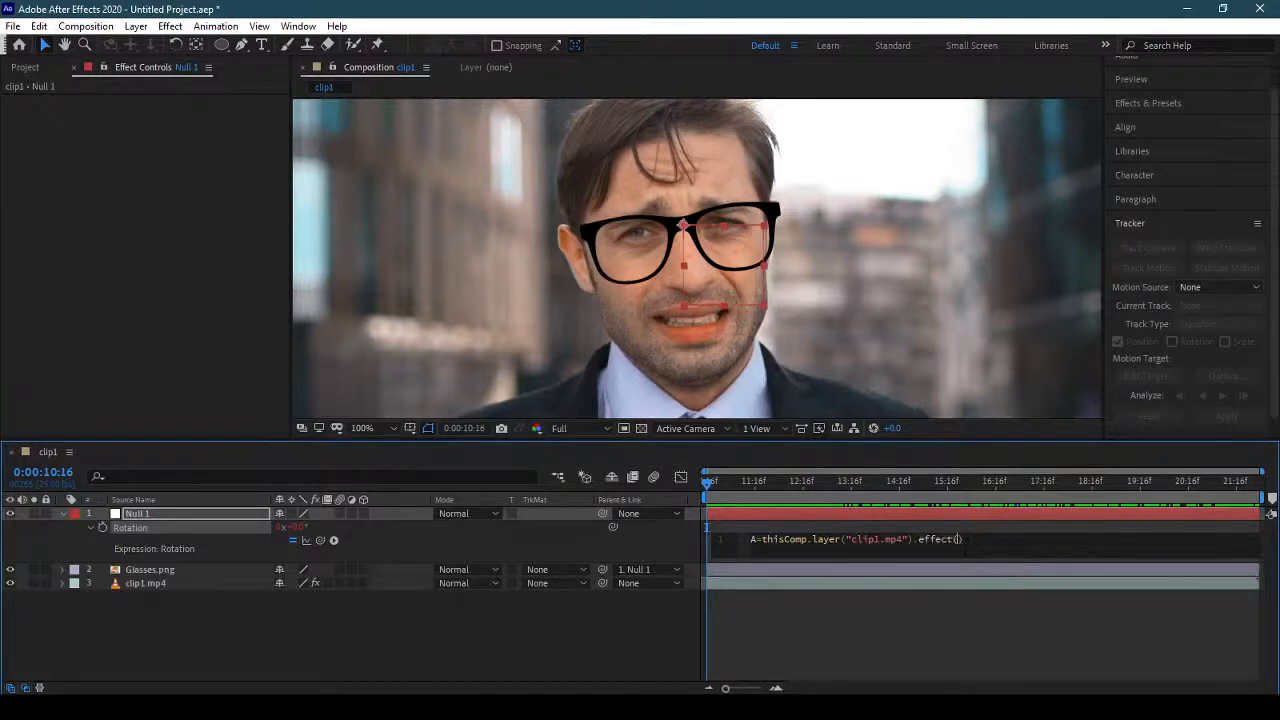
pyautogui.write('"')
pyautogui.click(1019, 556)
pyautogui.press('End')
# Complete variable A with ("Right Cheek Top"); and start a new line in the expression.
pyautogui.write('()"Right')
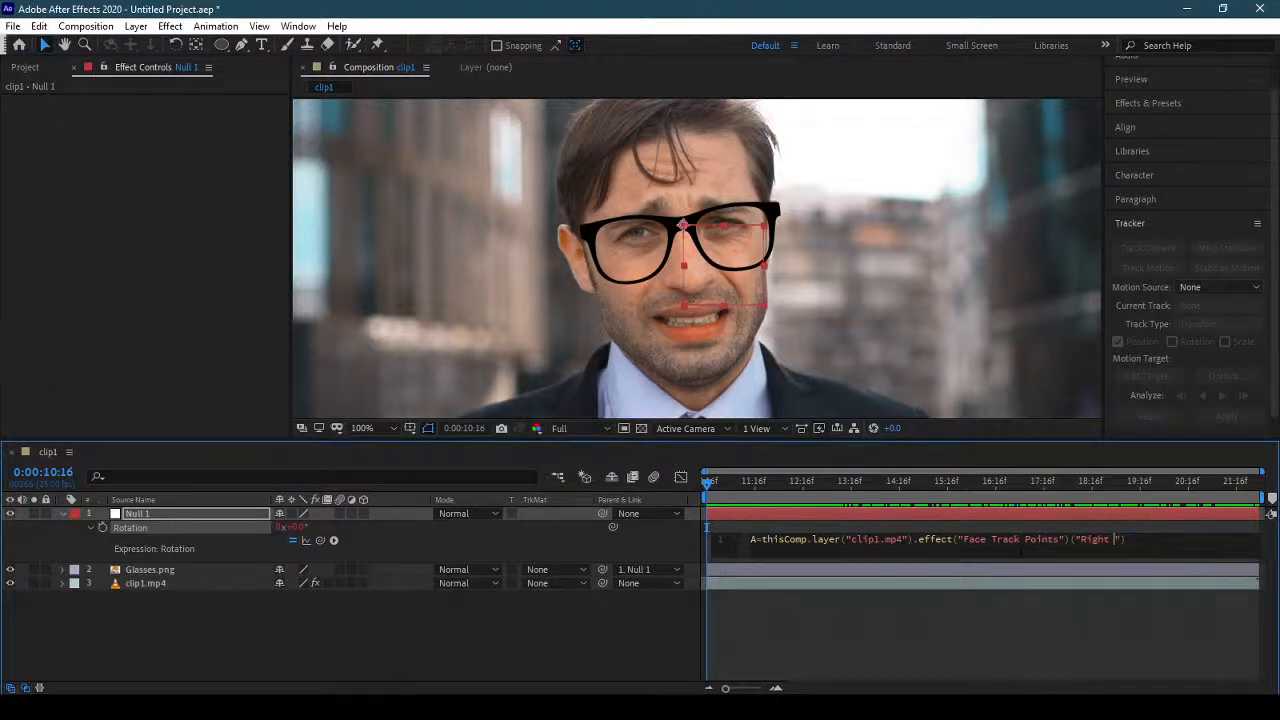
pyautogui.write(' Cheek Top')
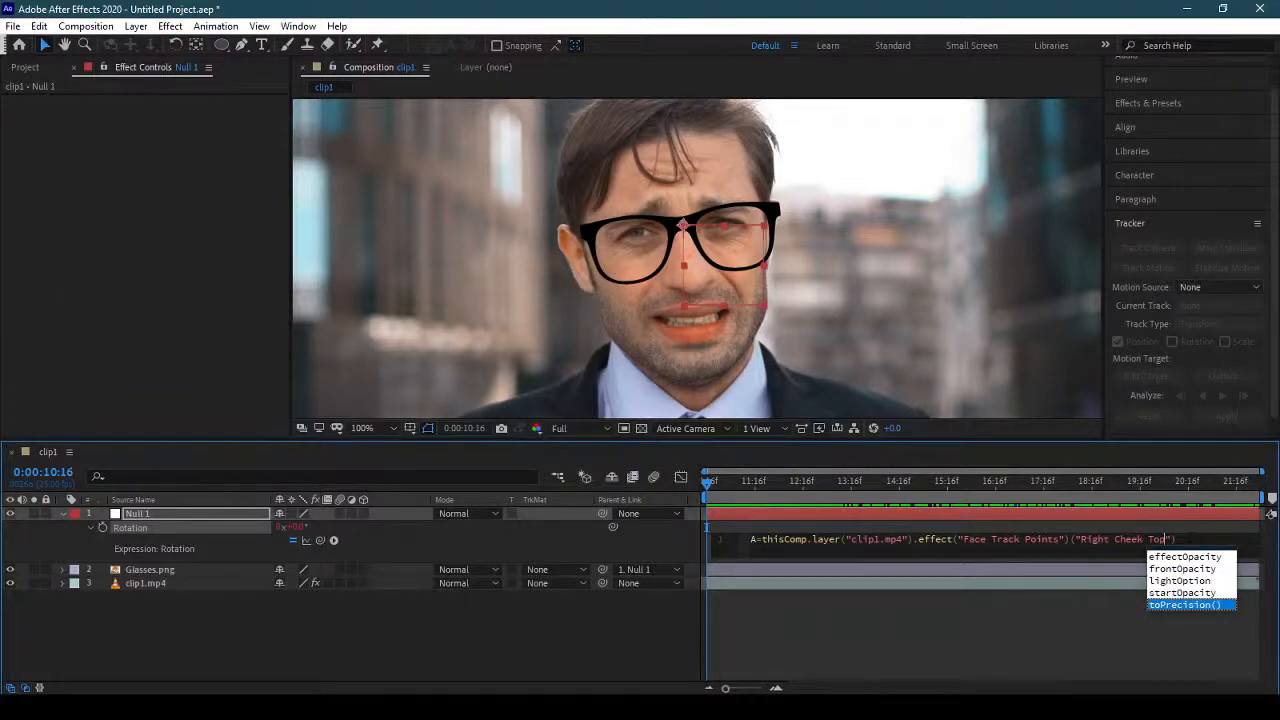
pyautogui.click(1190, 539)
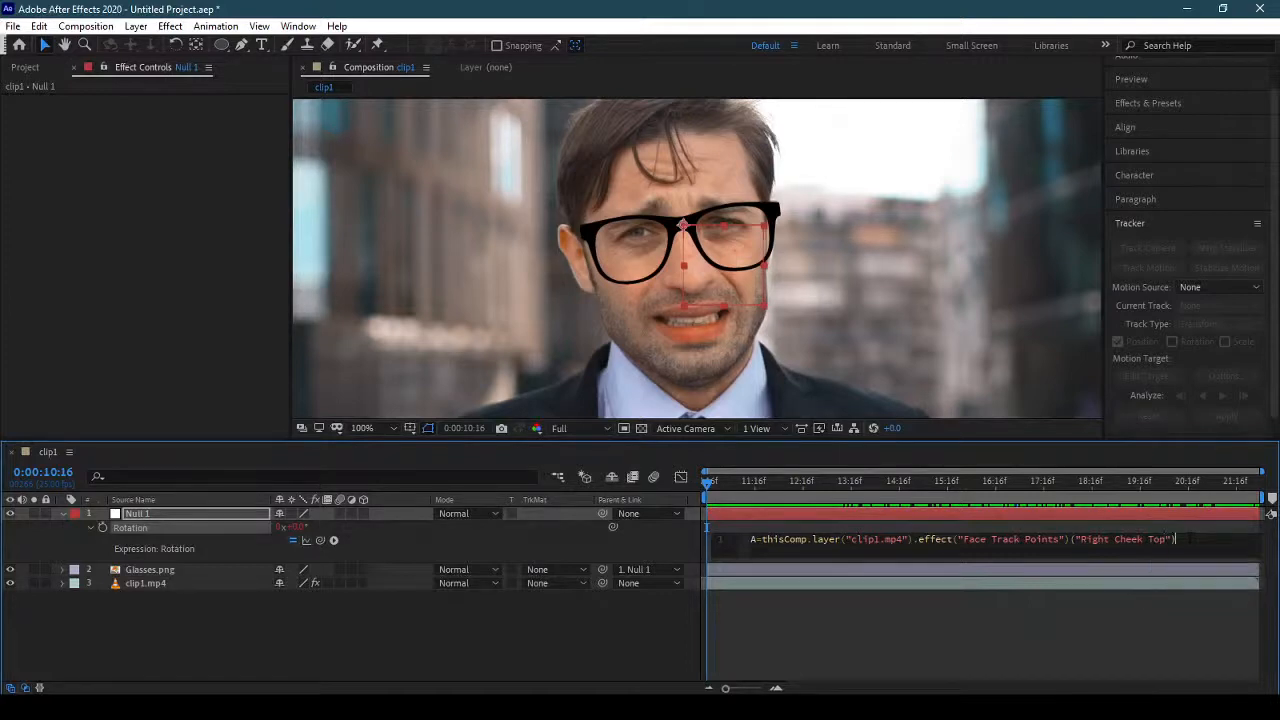
pyautogui.write(';')
pyautogui.press('Return')
# Begin variable B on the second line of the Rotation expression with B=thisComp.layer("clip1.mp4").
pyautogui.write('B')
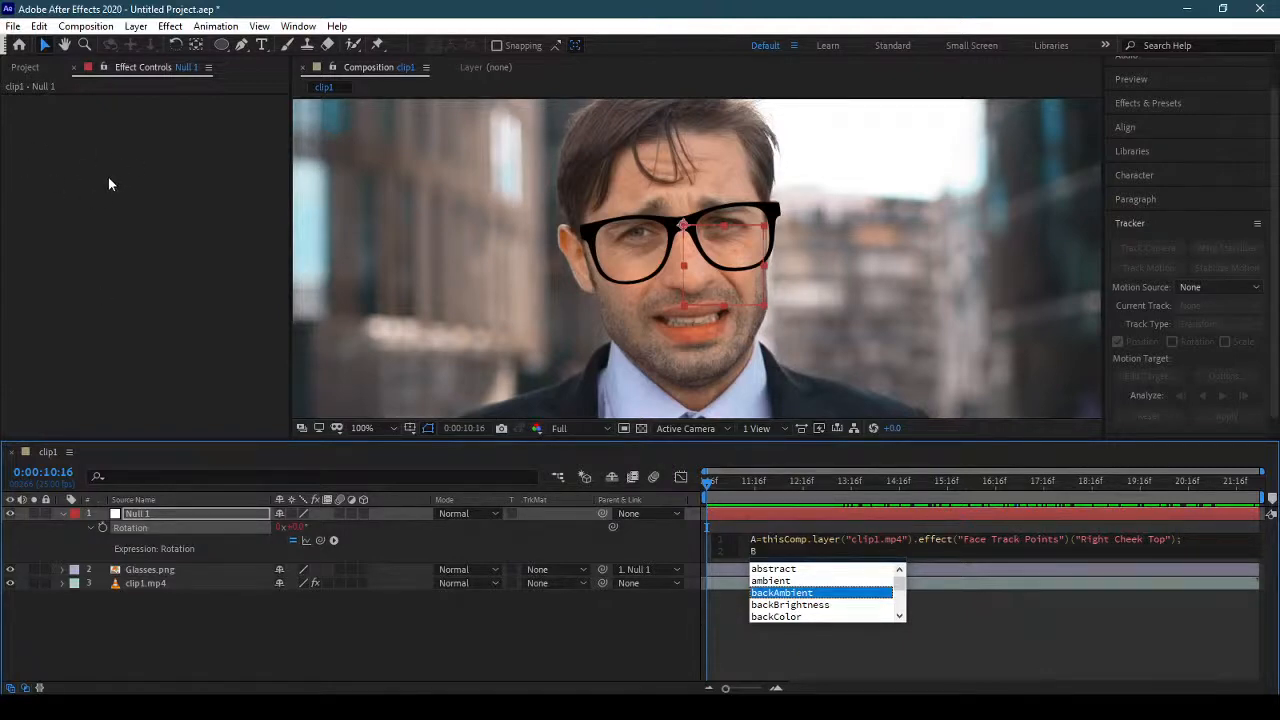
pyautogui.write('=')
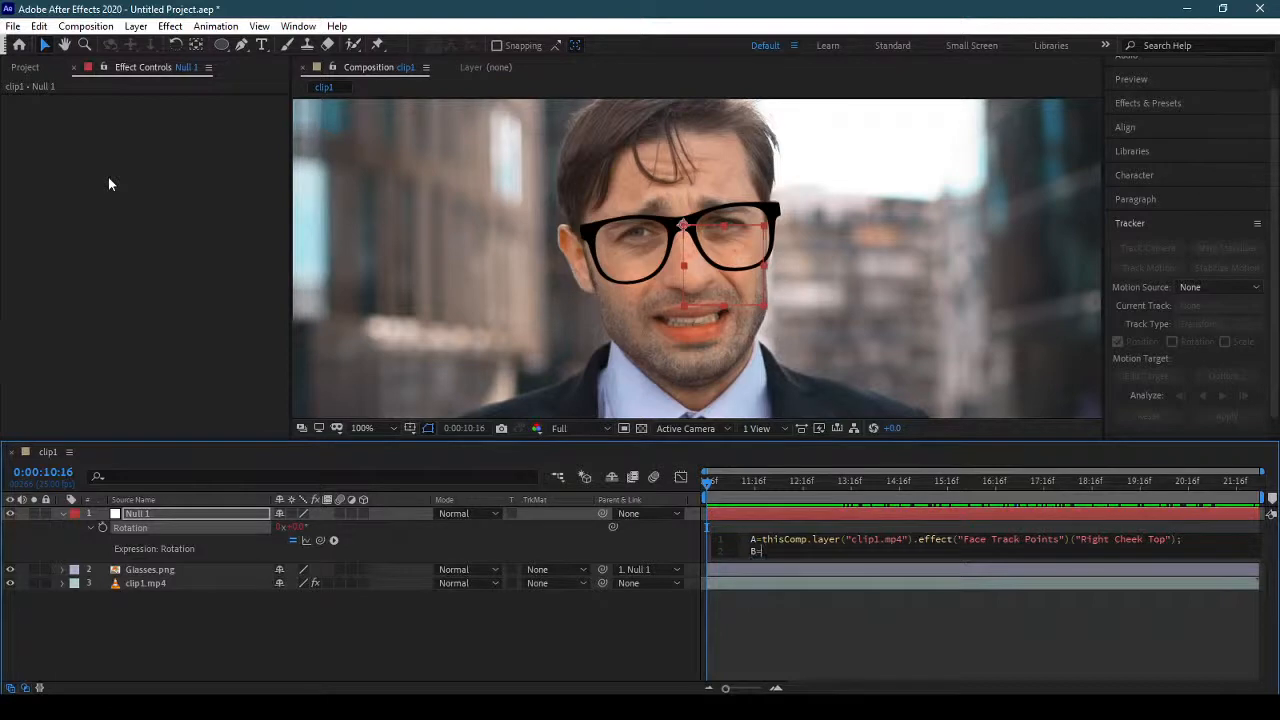
pyautogui.write('this')
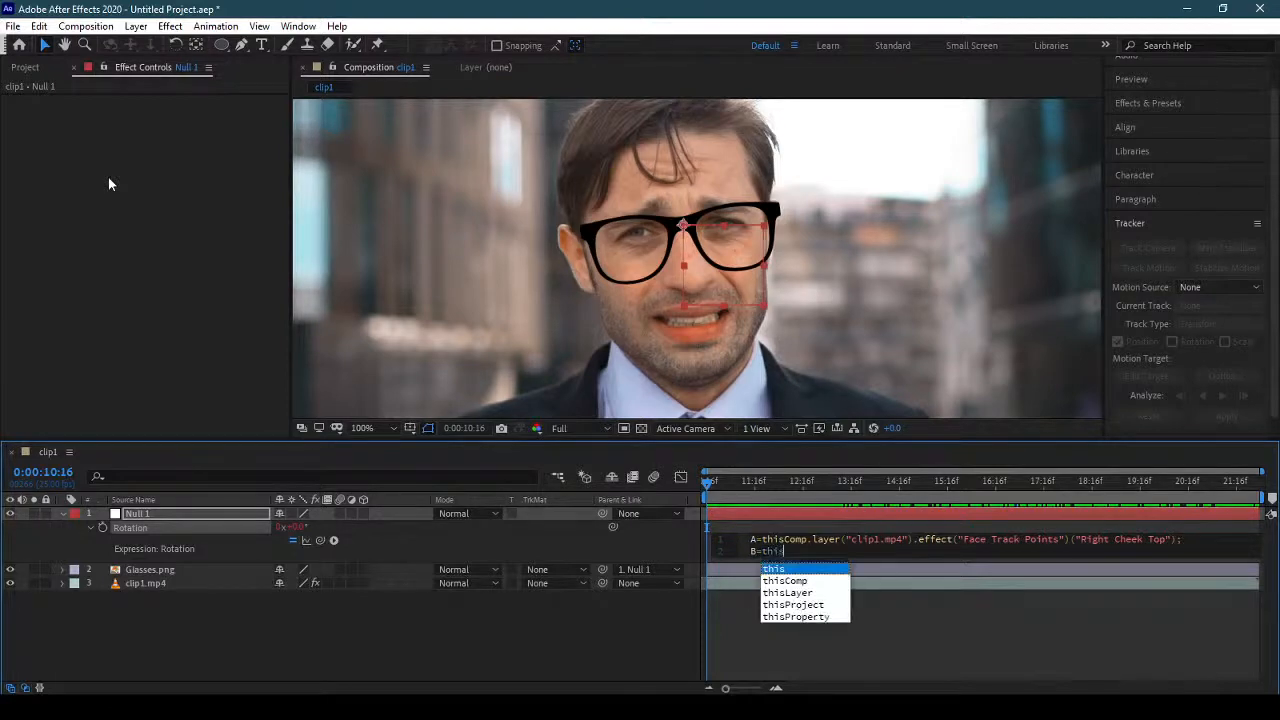
pyautogui.write('Com')
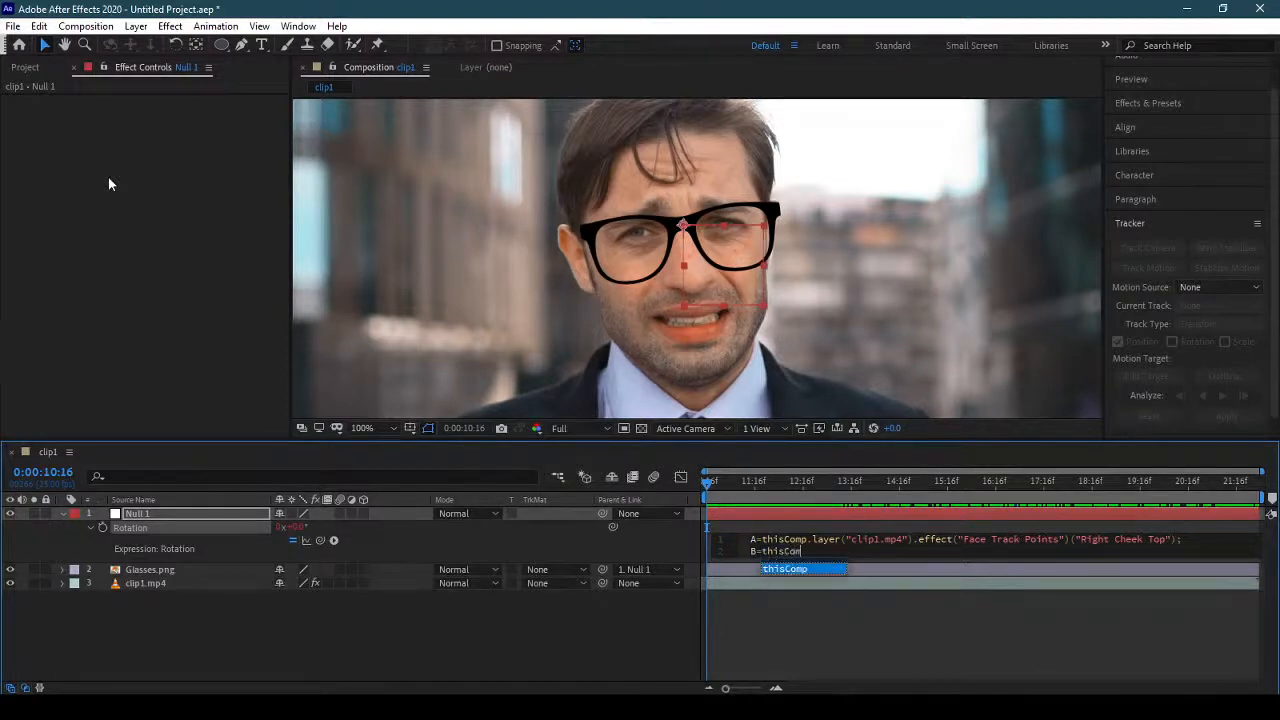
pyautogui.write('p')
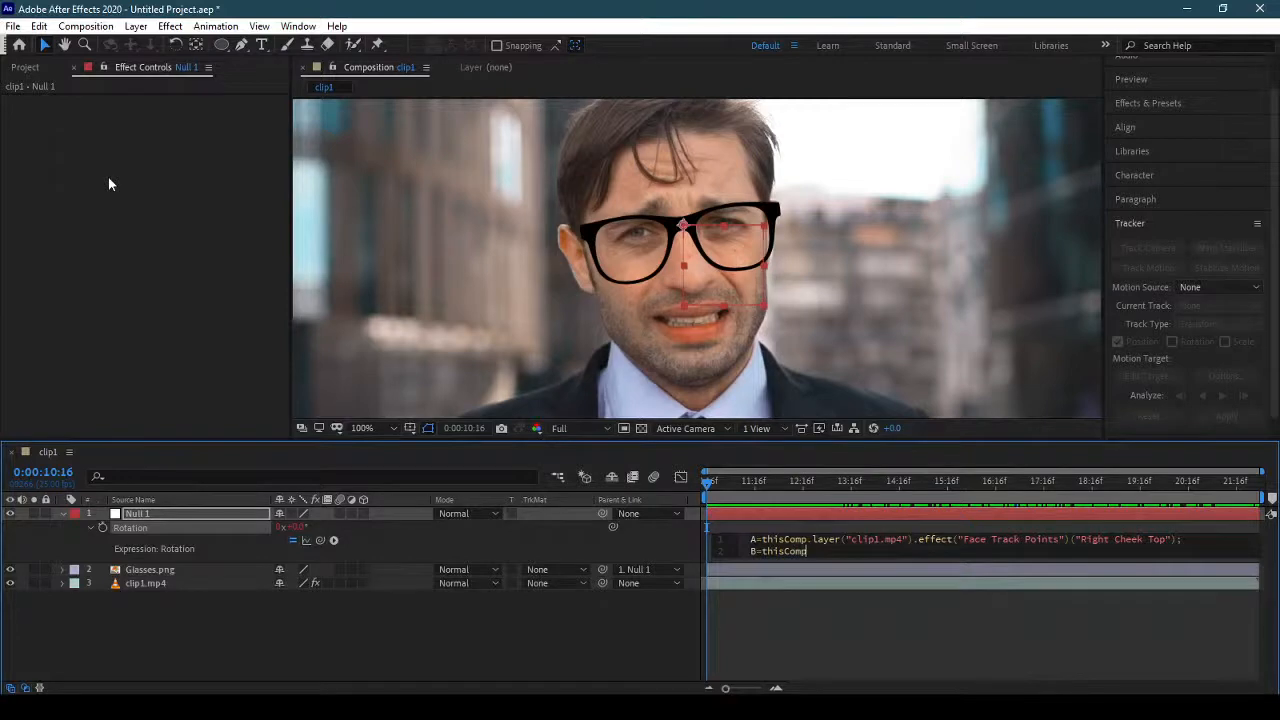
pyautogui.write('.layer')
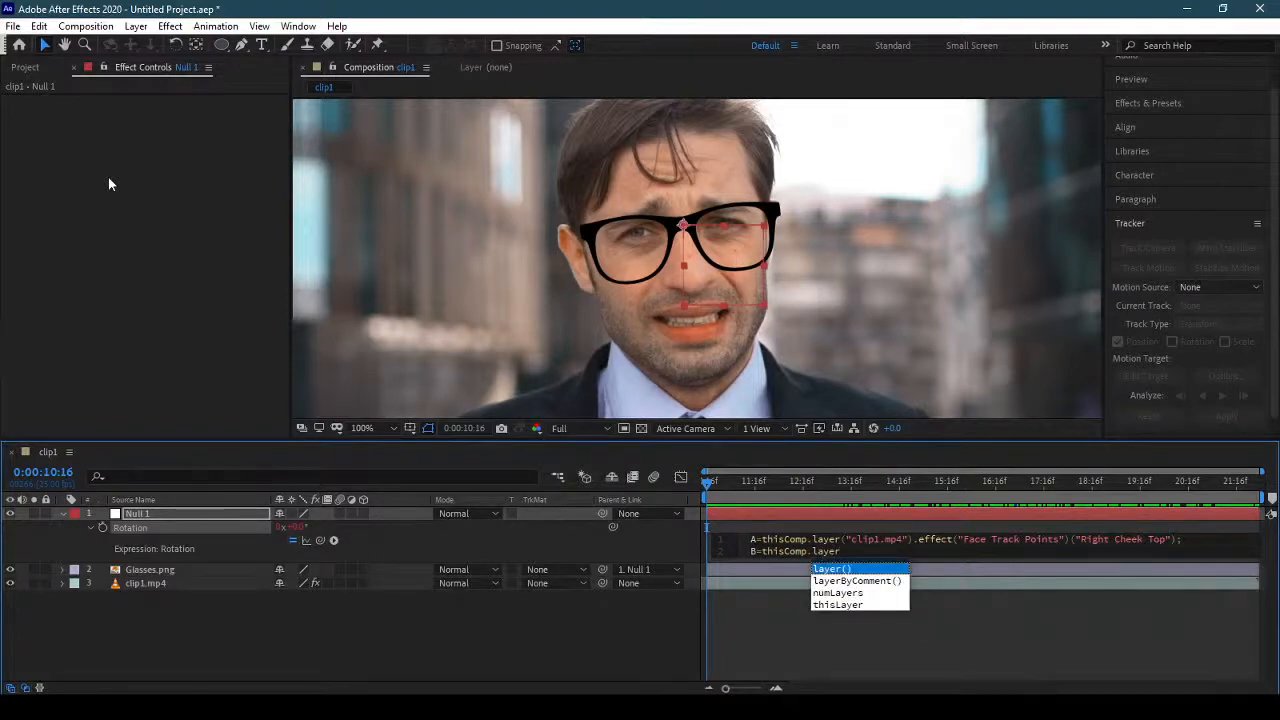
pyautogui.write('("')
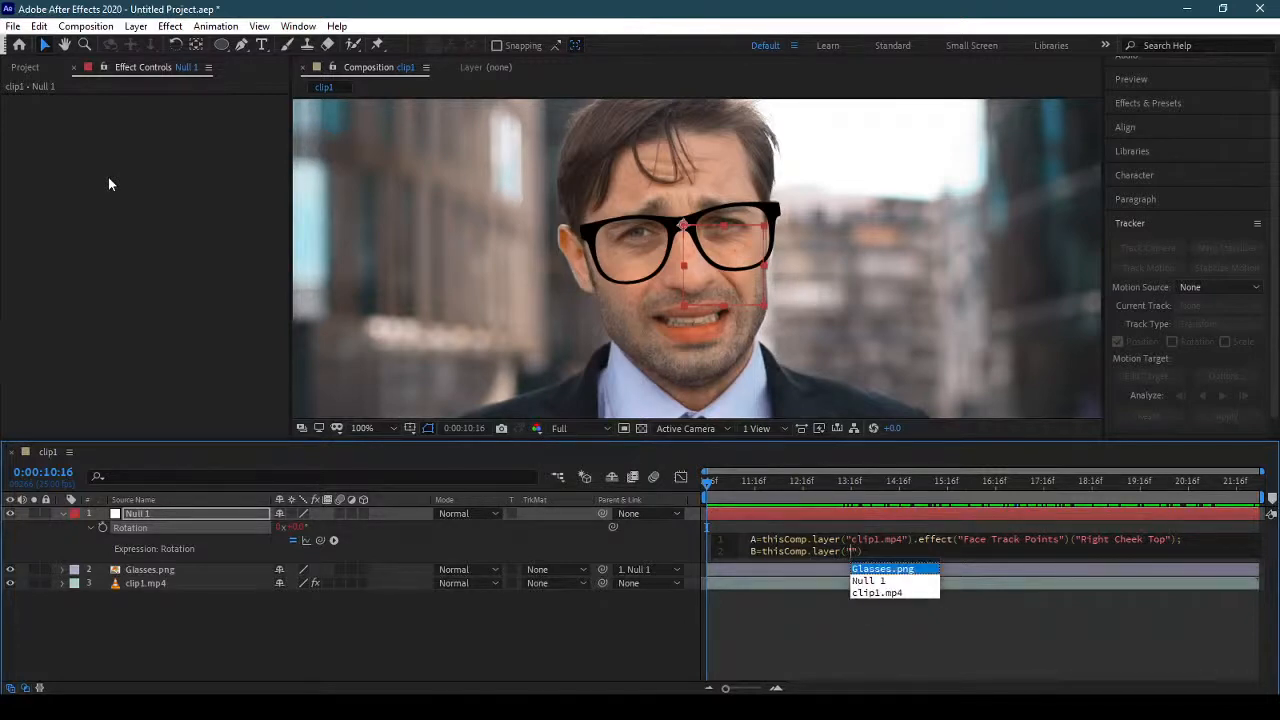
pyautogui.press('Down')
pyautogui.press('Down')
pyautogui.press('Return')
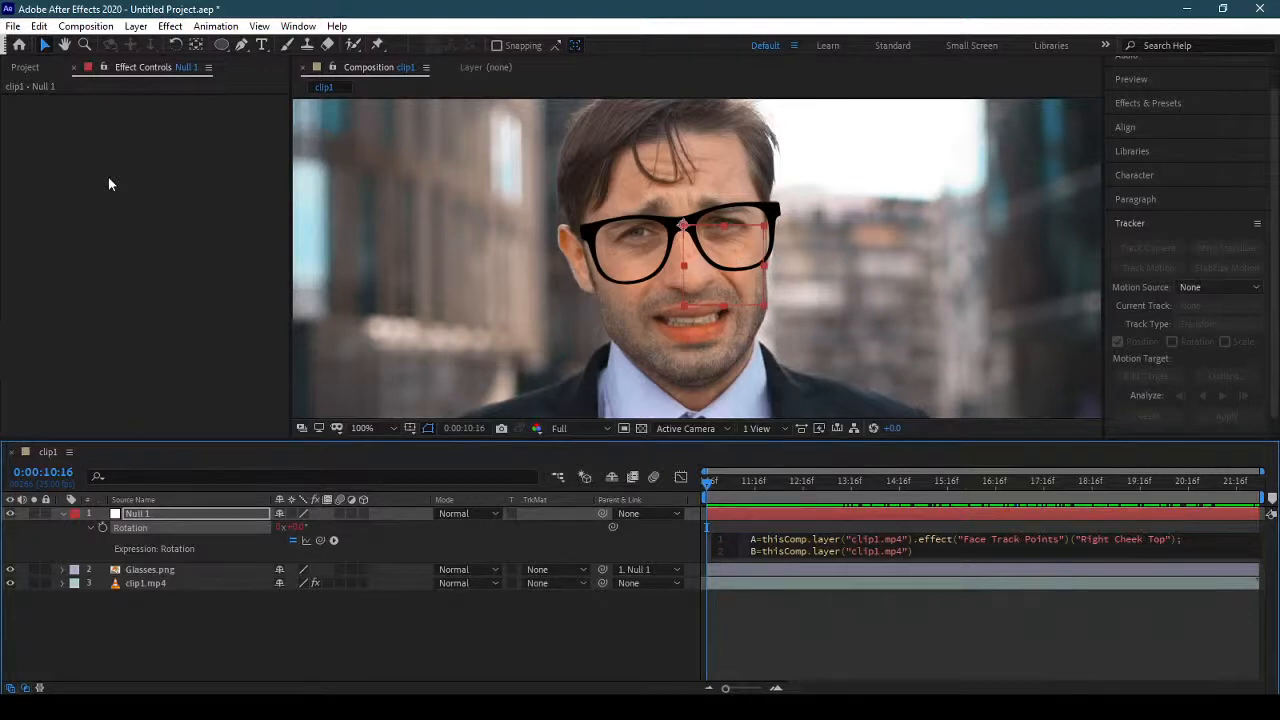
# Complete variable B with .effect("Face Track Points")("Left Cheek Top"); and start a new line.
pyautogui.write('.ef')
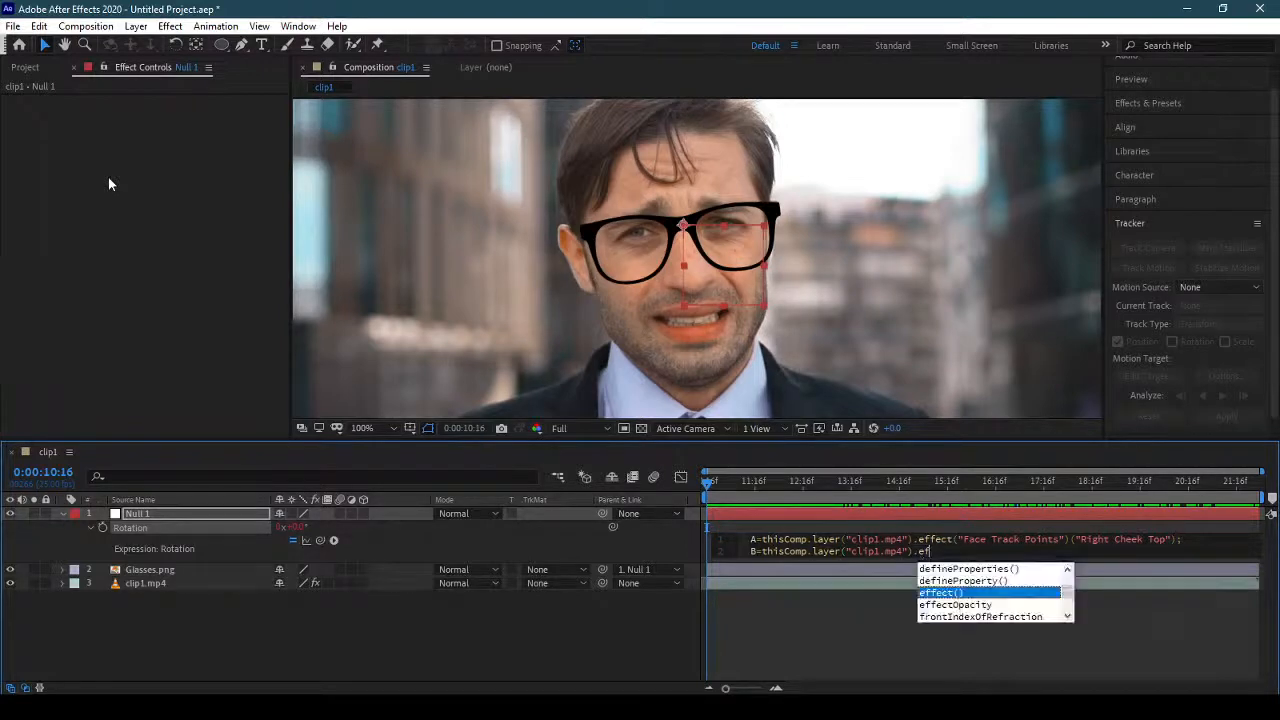
pyautogui.press('Return')
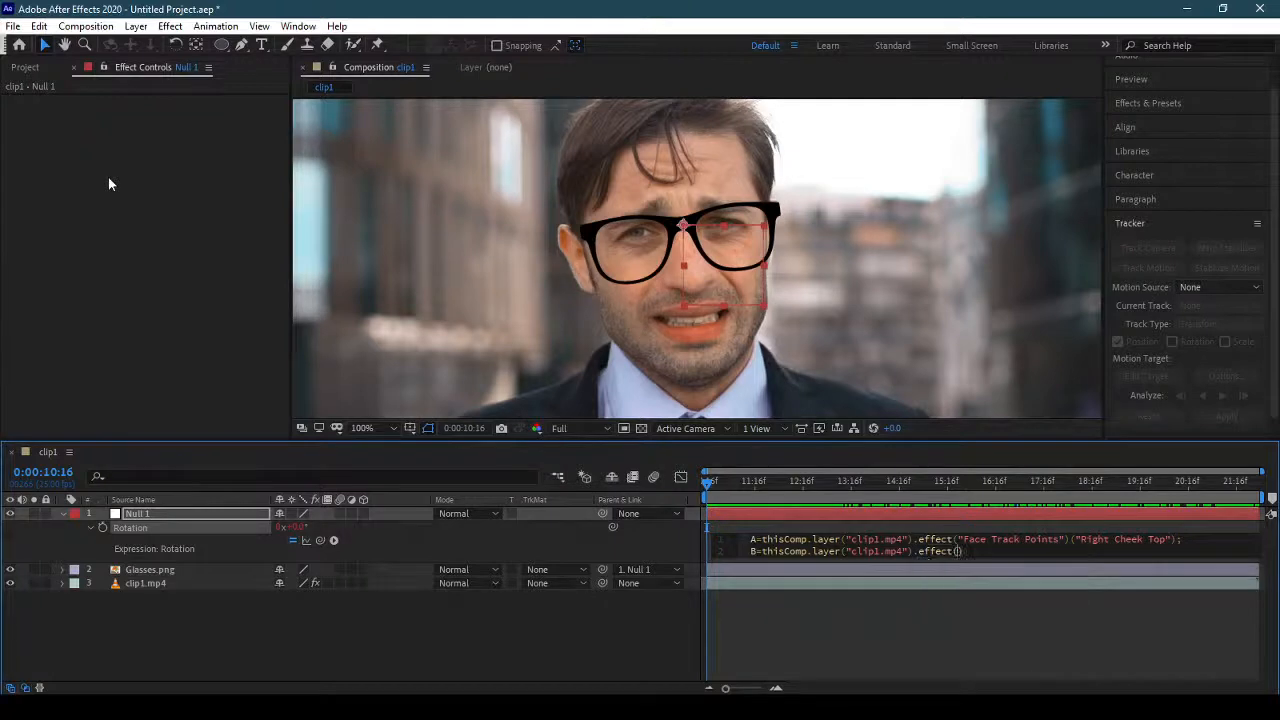
pyautogui.write('"')
pyautogui.press('Return')
pyautogui.write('("Left Cheek Top"')
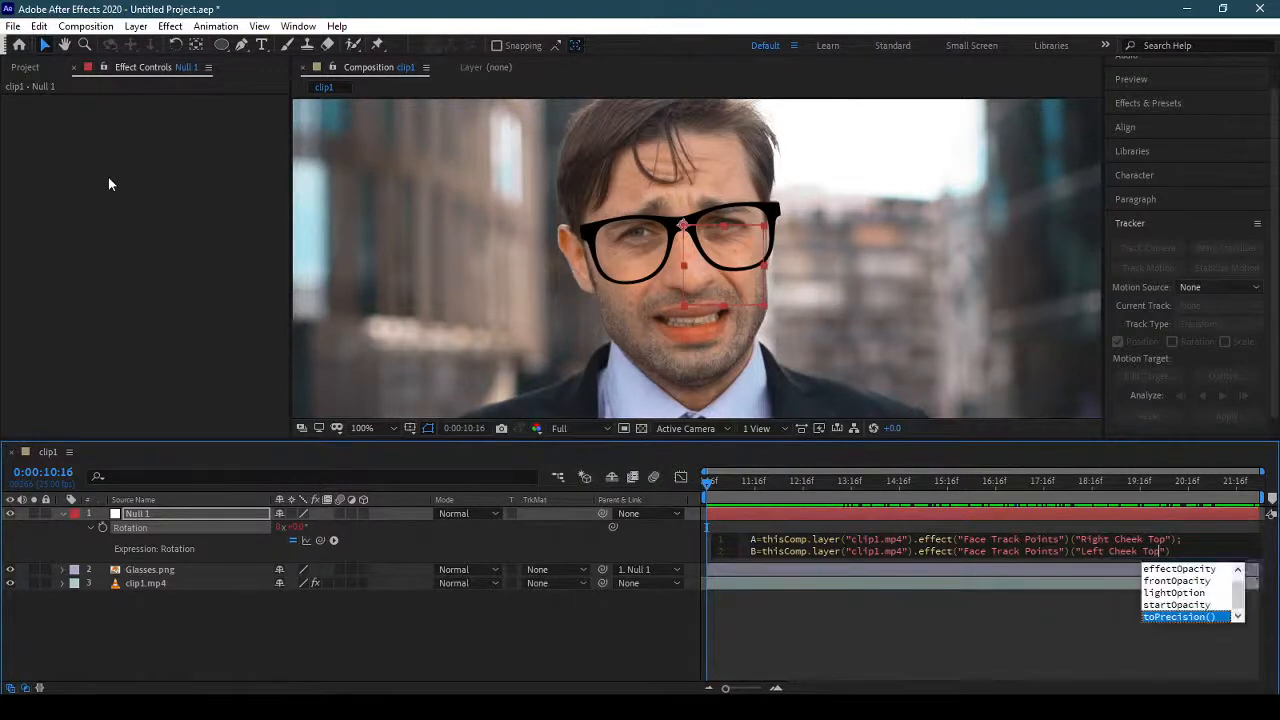
pyautogui.write(')')
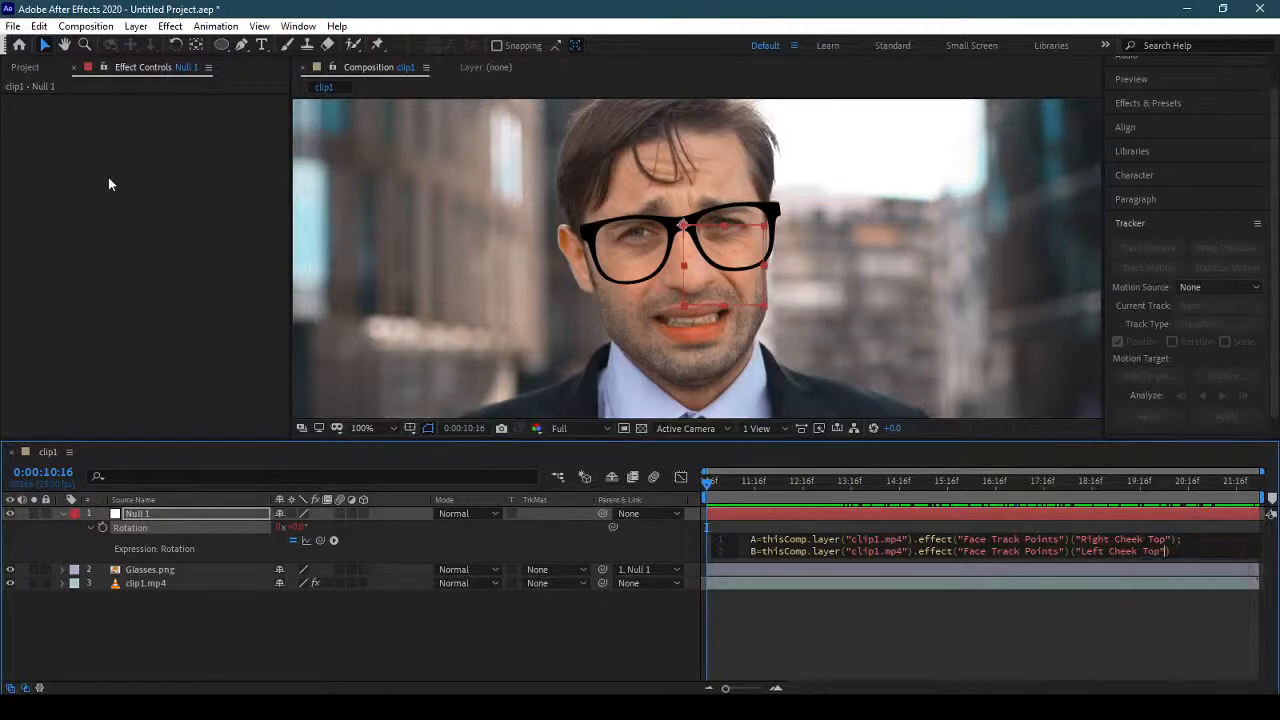
pyautogui.write(';')
pyautogui.press('Return')
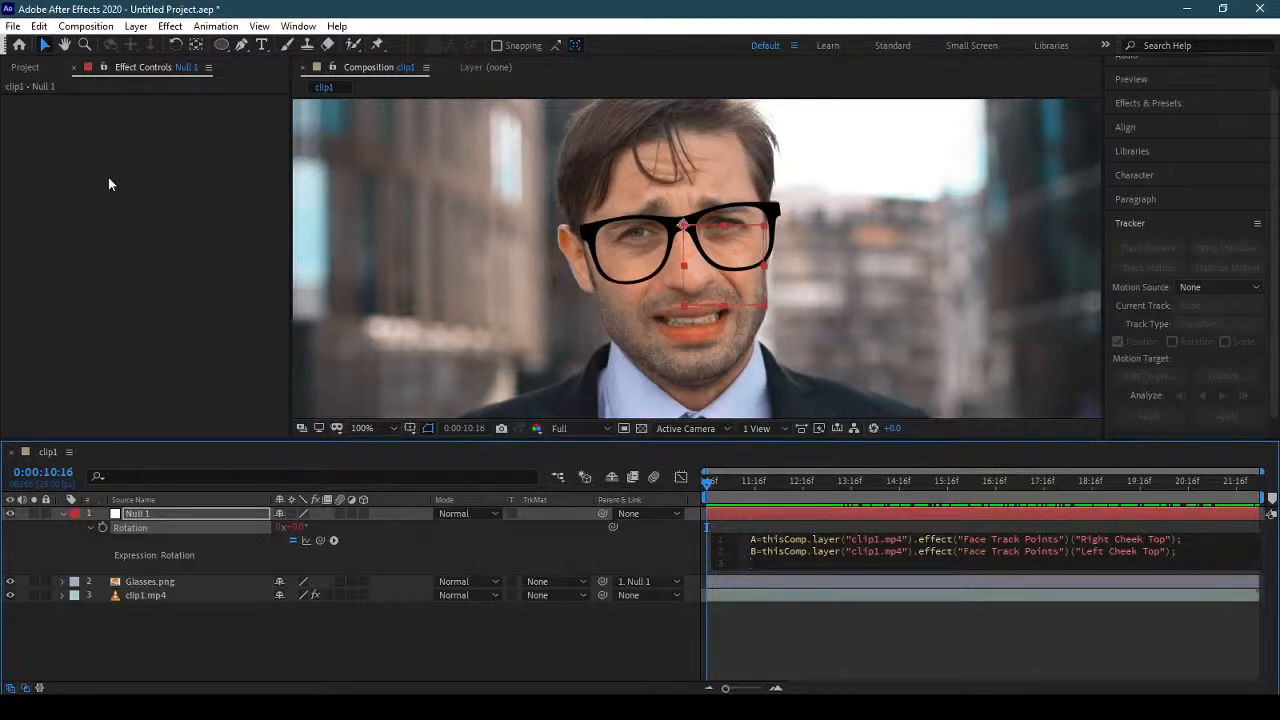
# Add the line SideA=sub(A,B)[1]; to the Rotation expression and start a new line.
pyautogui.write('si')
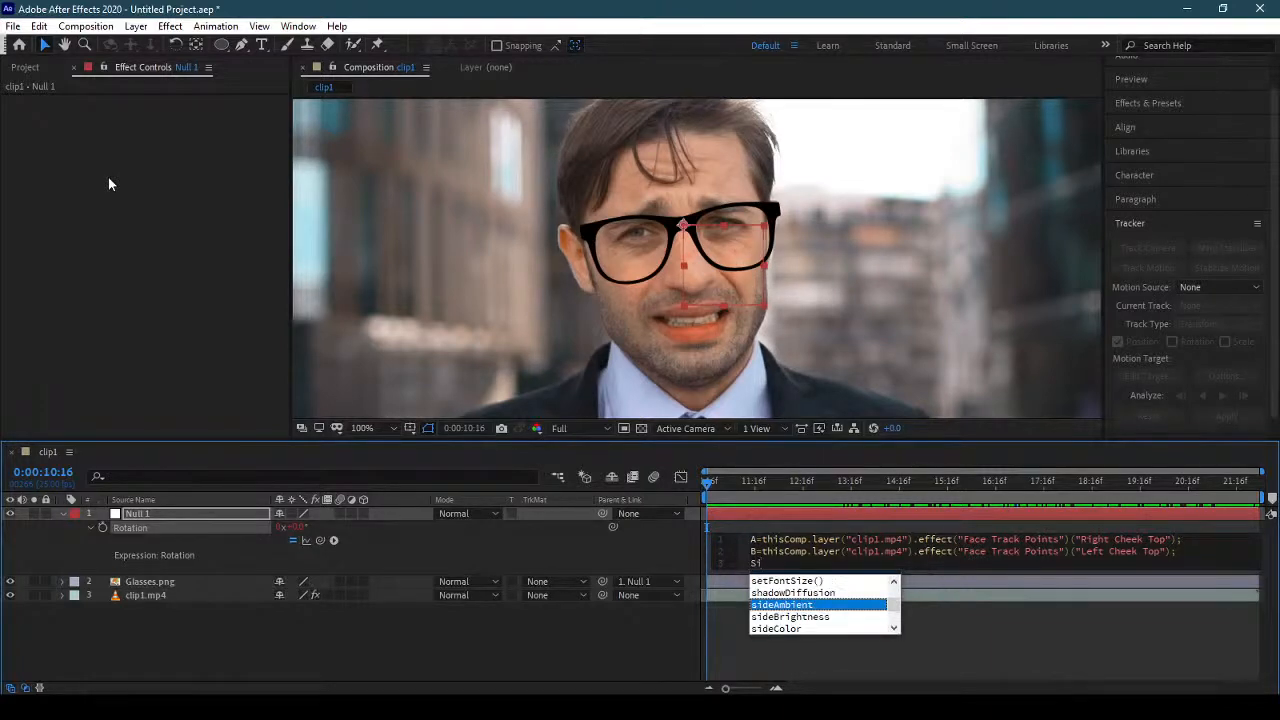
pyautogui.write('da')
pyautogui.press('BackSpace')
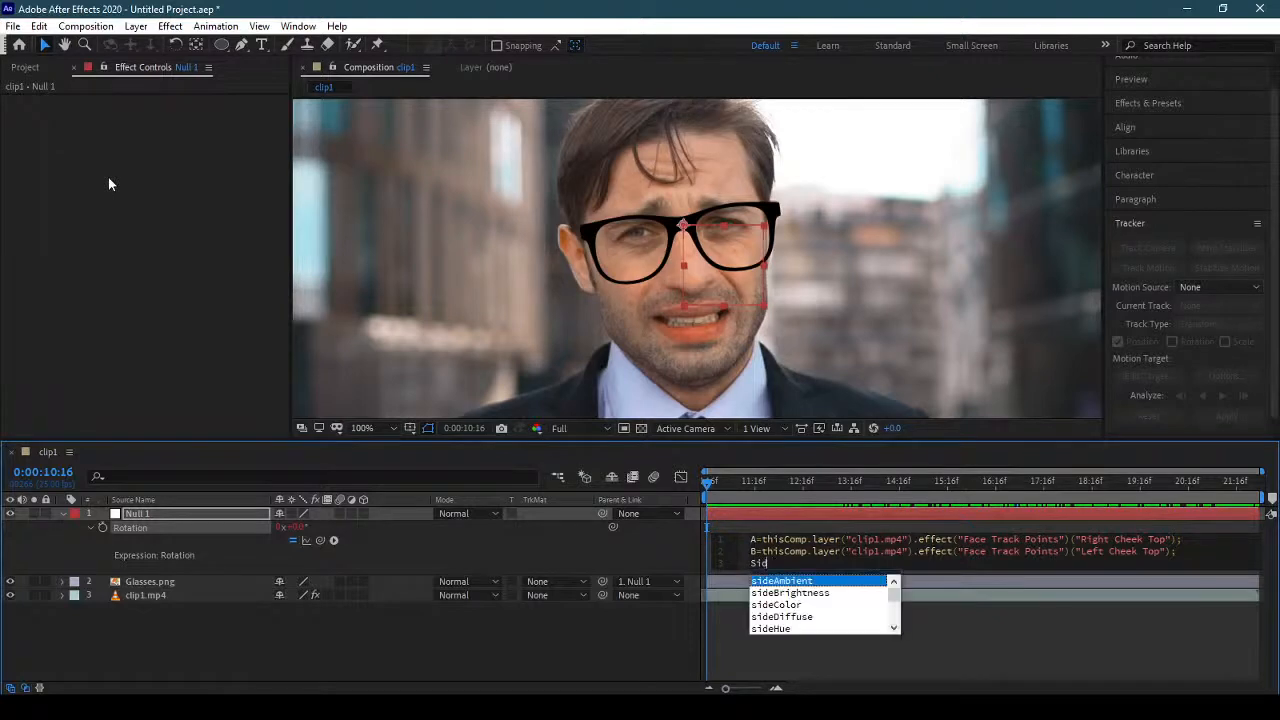
pyautogui.write('eA')
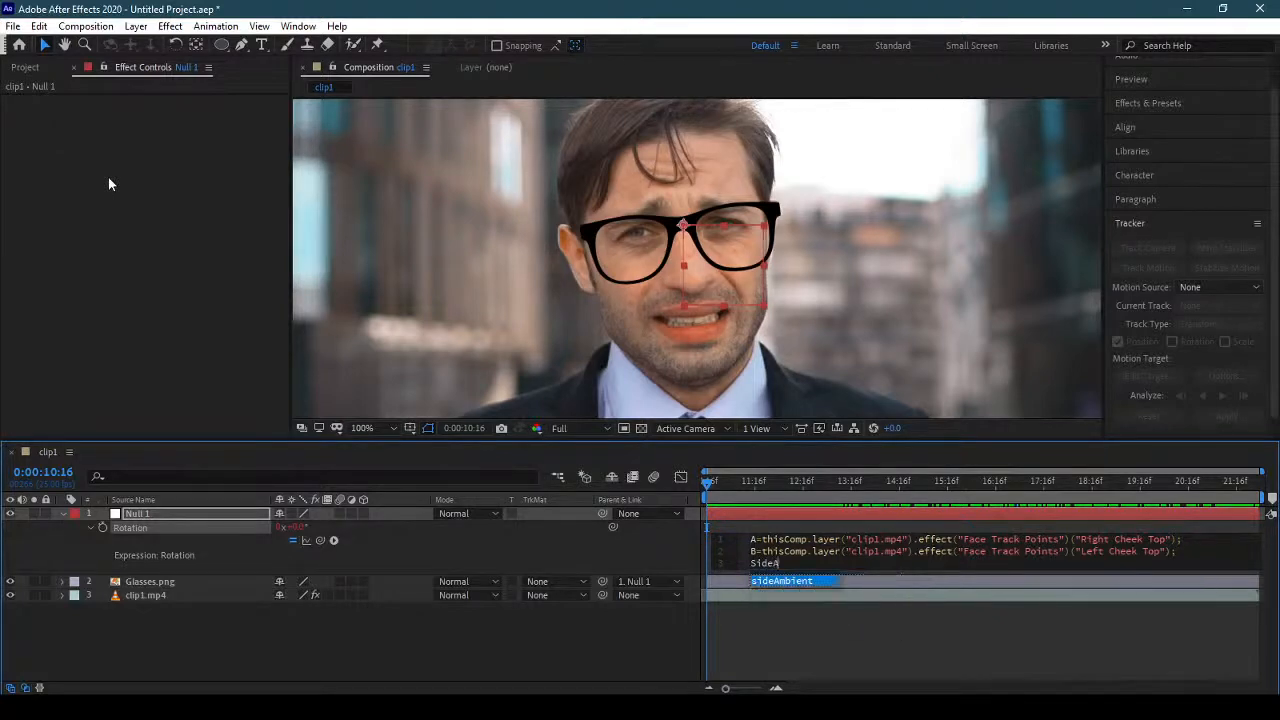
pyautogui.write('=')
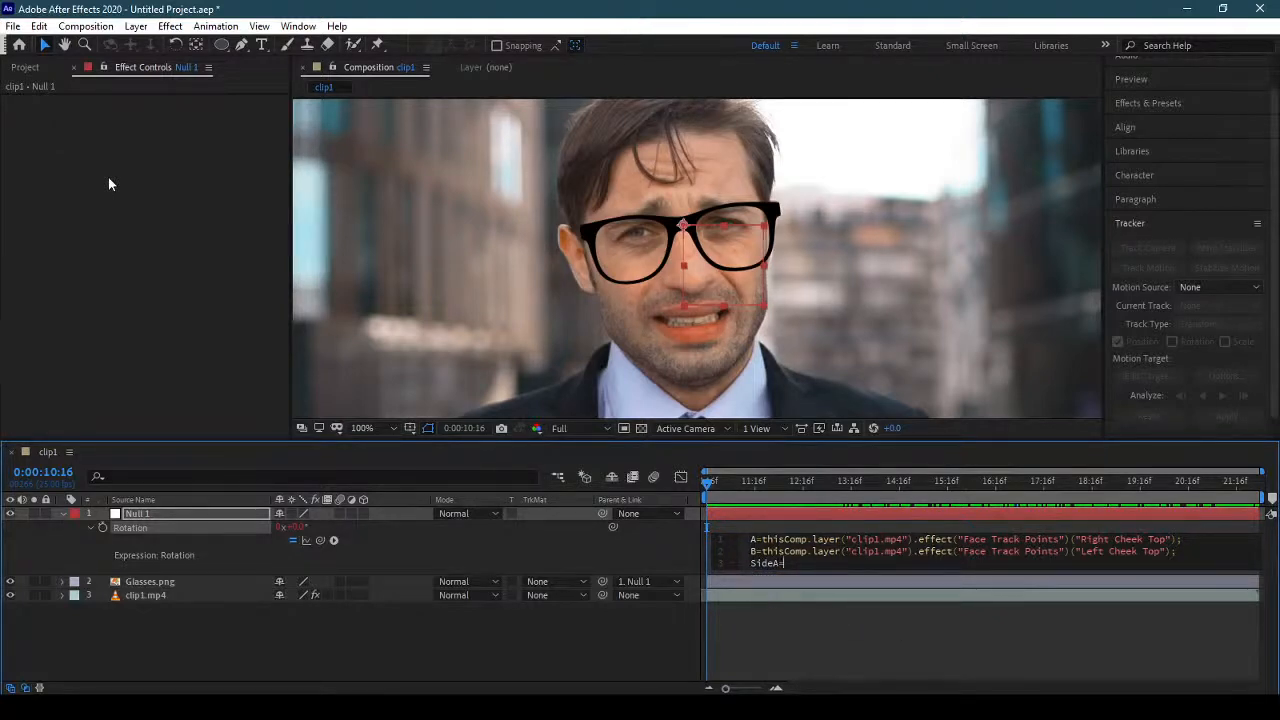
pyautogui.write('sub')
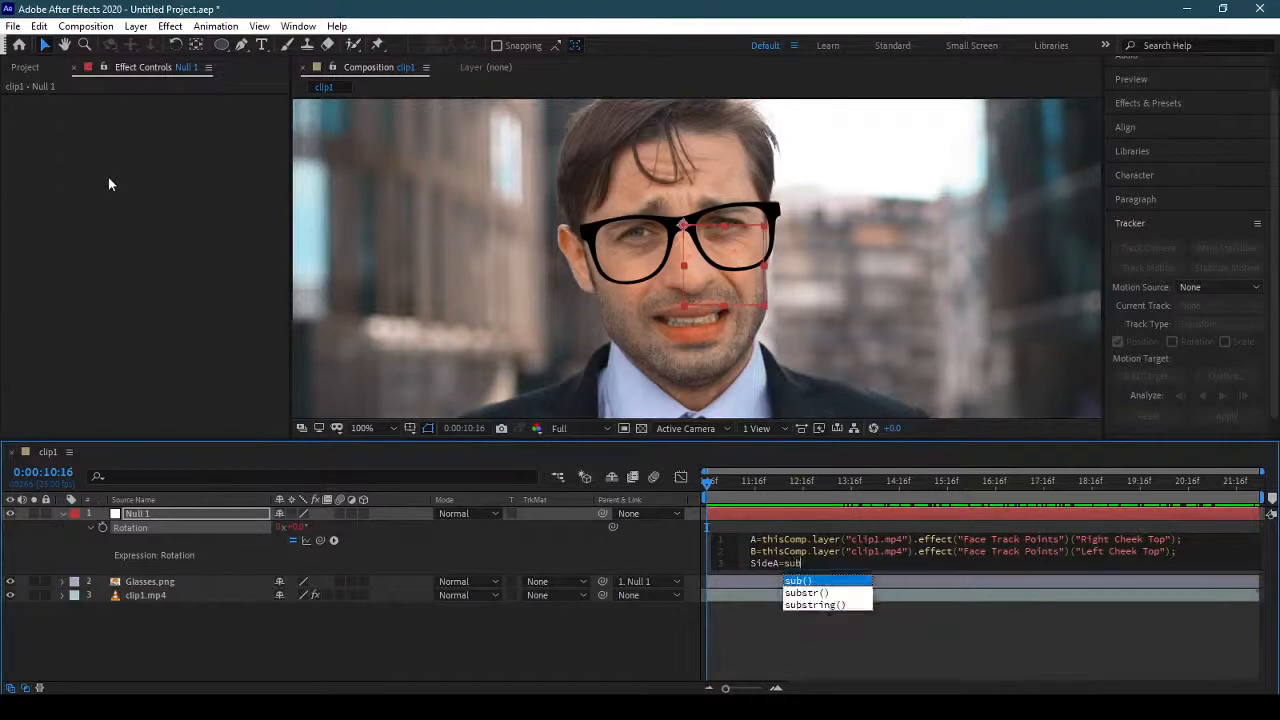
pyautogui.write('(A')
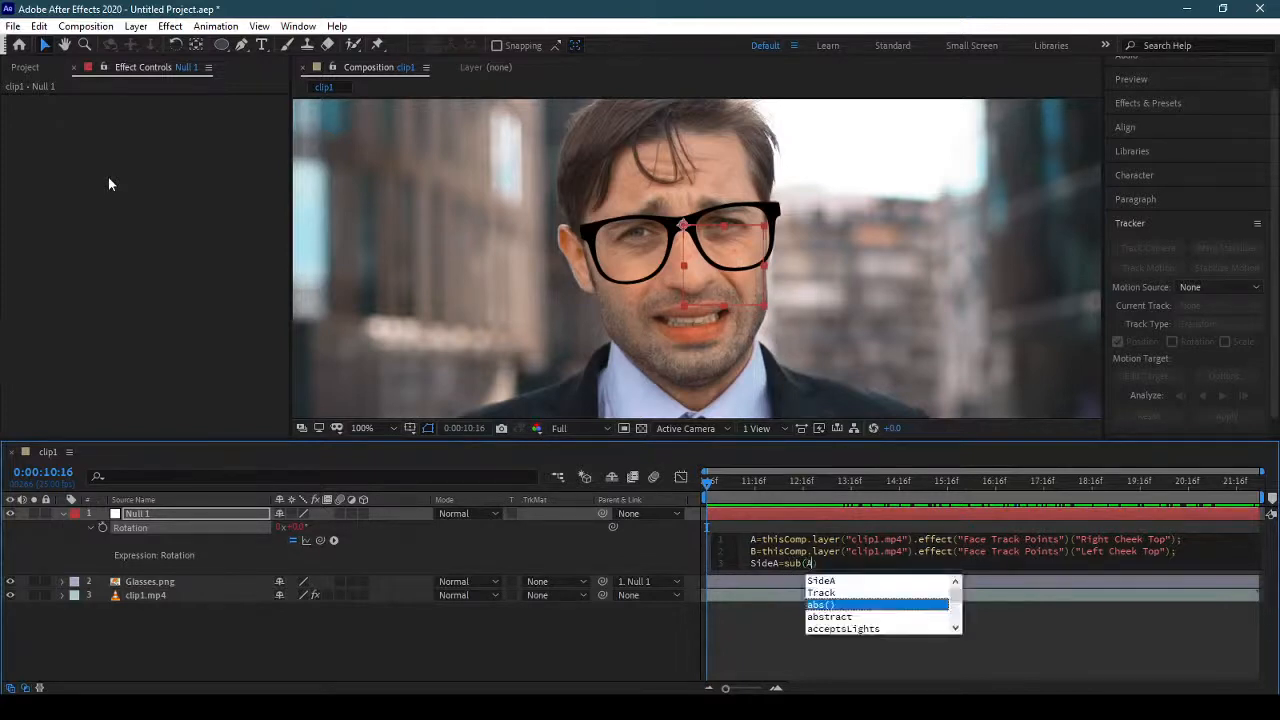
pyautogui.write(',B)')
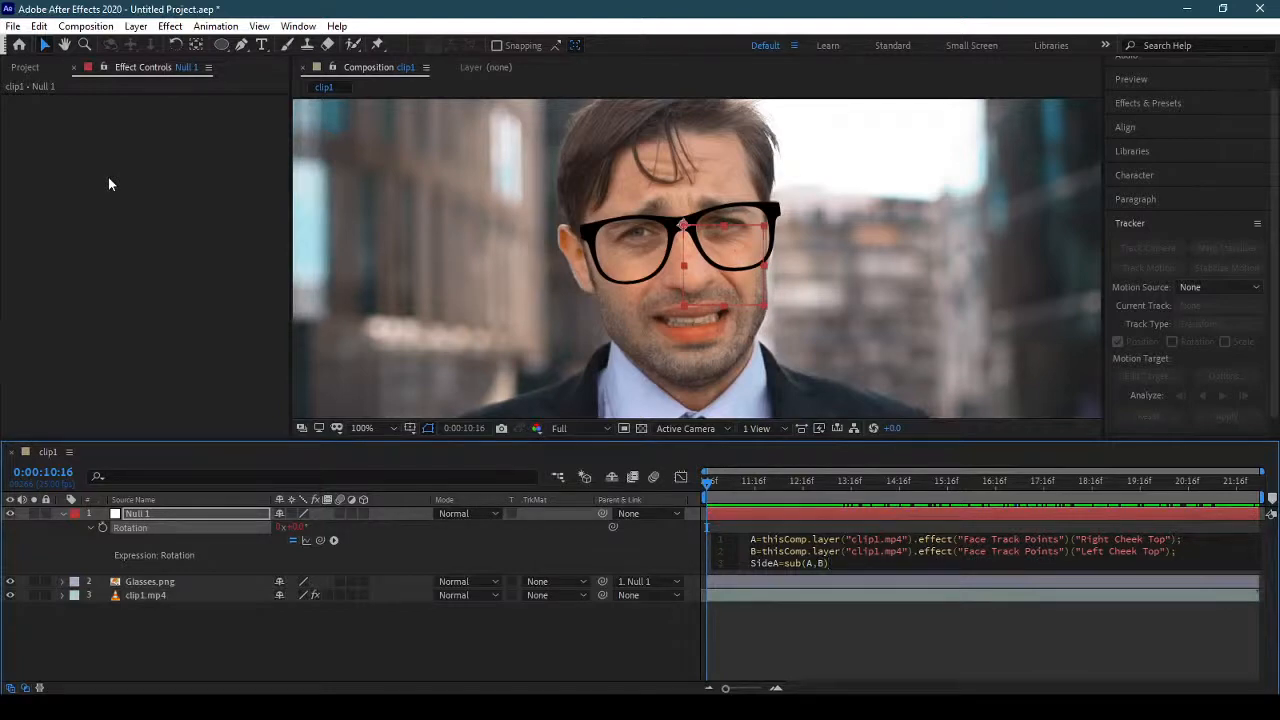
pyautogui.write('[1];')
pyautogui.press('Return')
# Add the line SideB=sub(A,B)[0]; to the Rotation expression and start a new line.
pyautogui.write('Side')
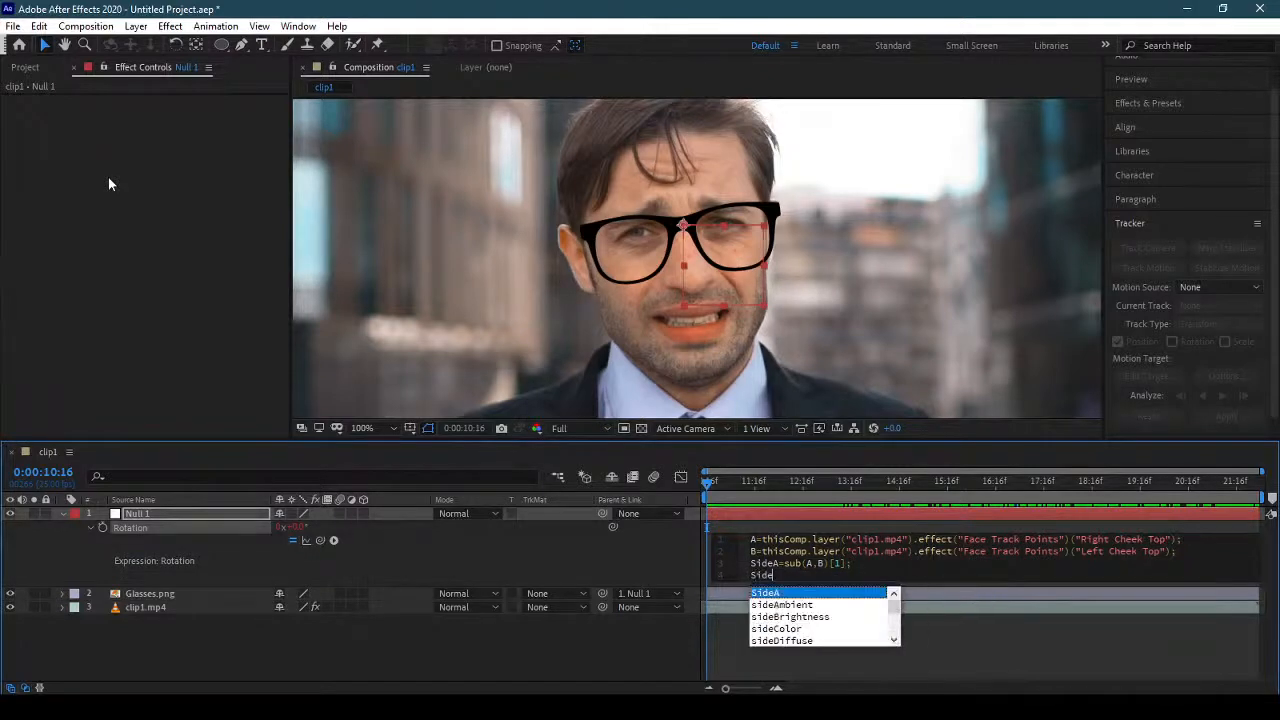
pyautogui.write('B=')
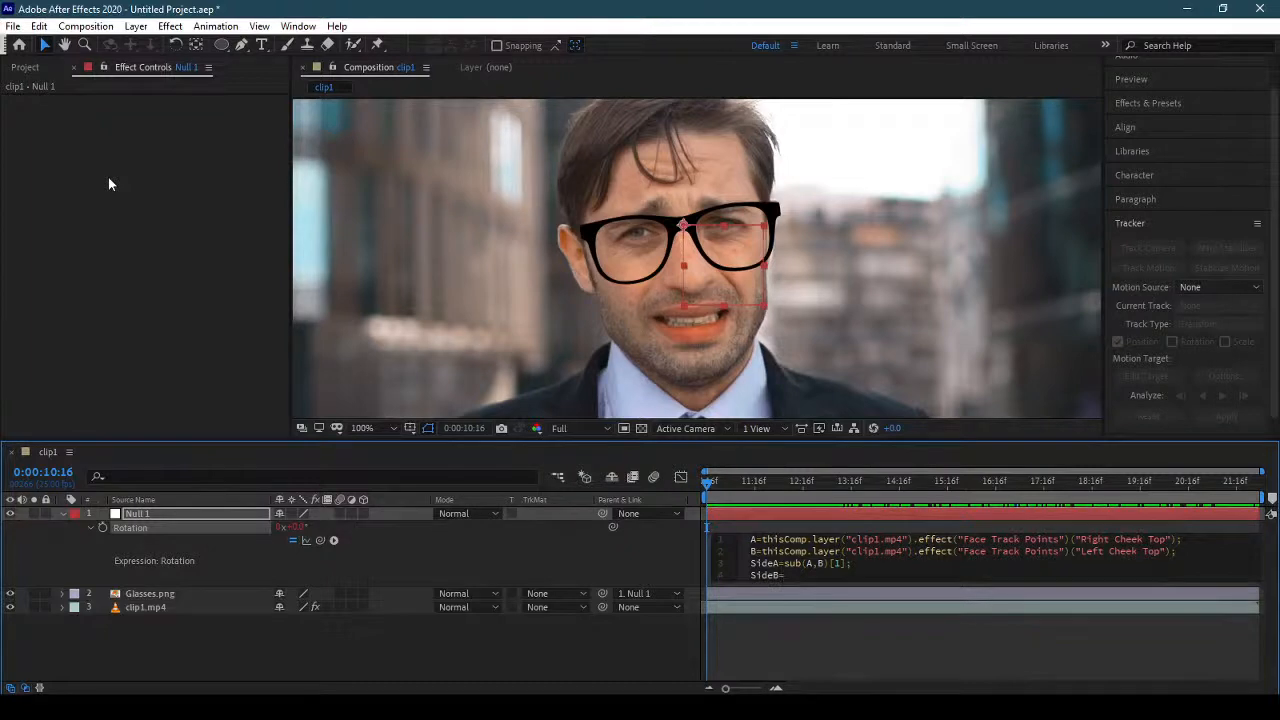
pyautogui.write('sub')
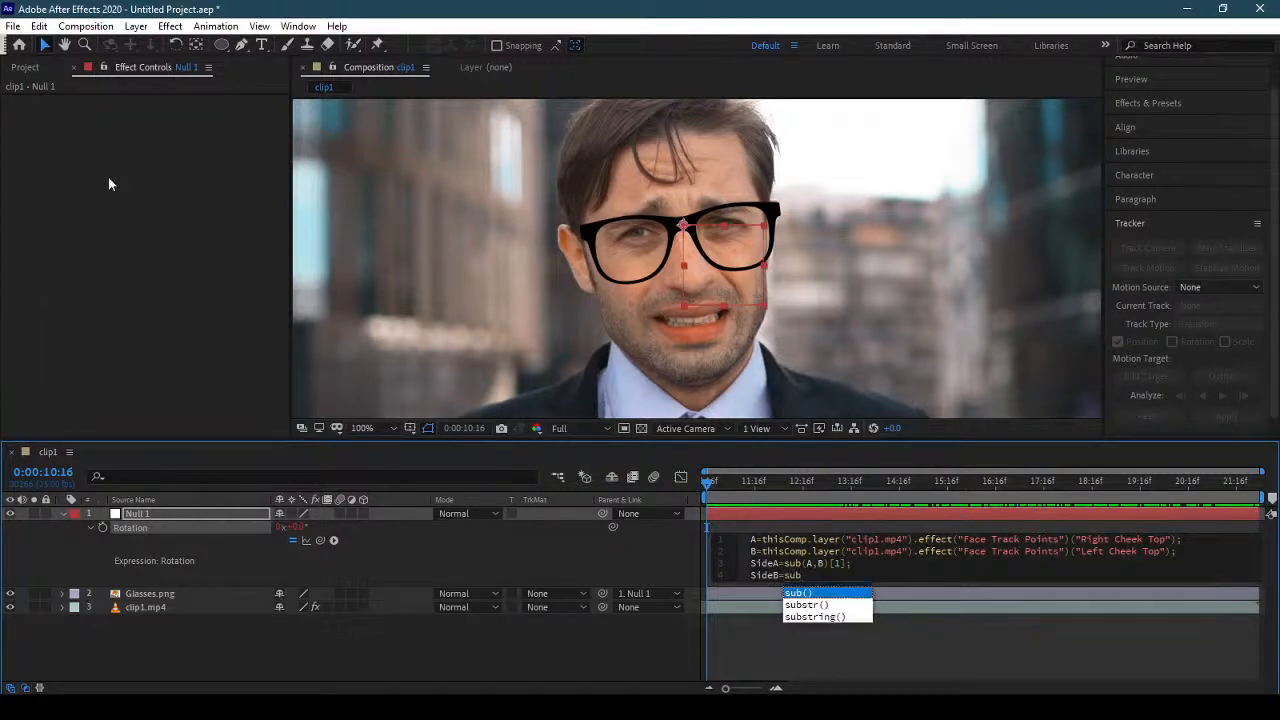
pyautogui.press('Return')
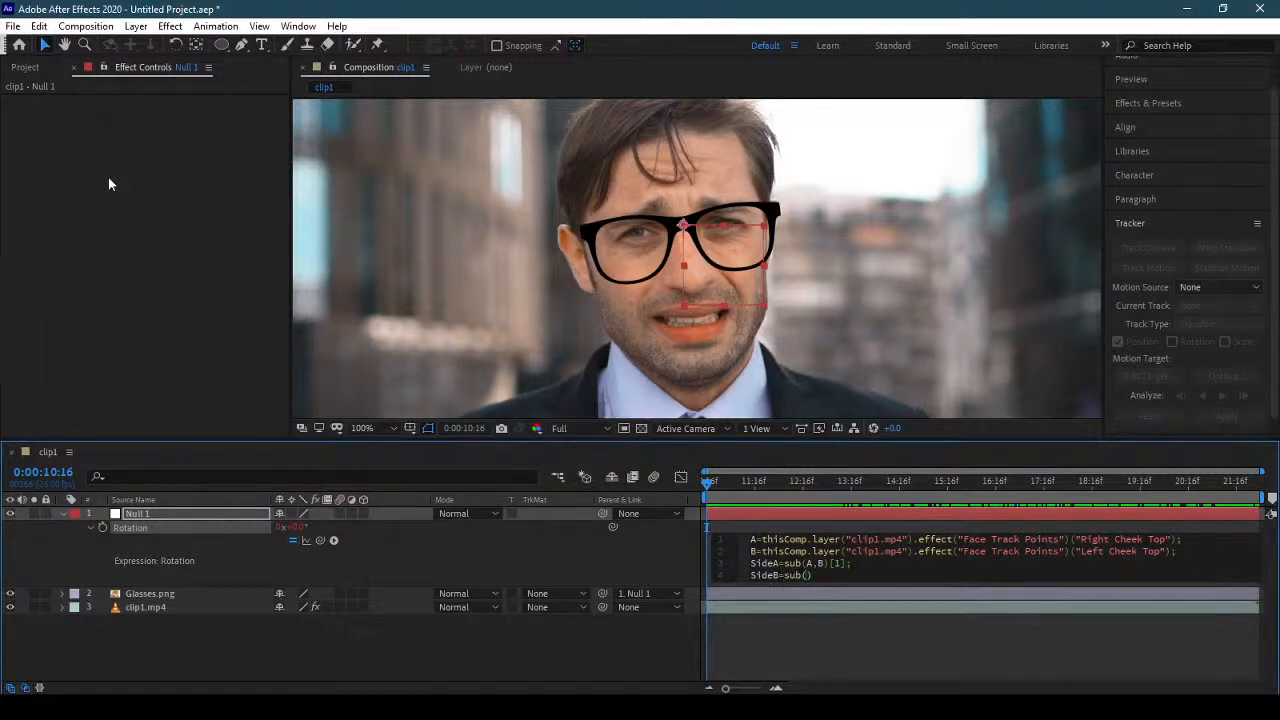
pyautogui.write('A,B)[0];')
pyautogui.press('Return')
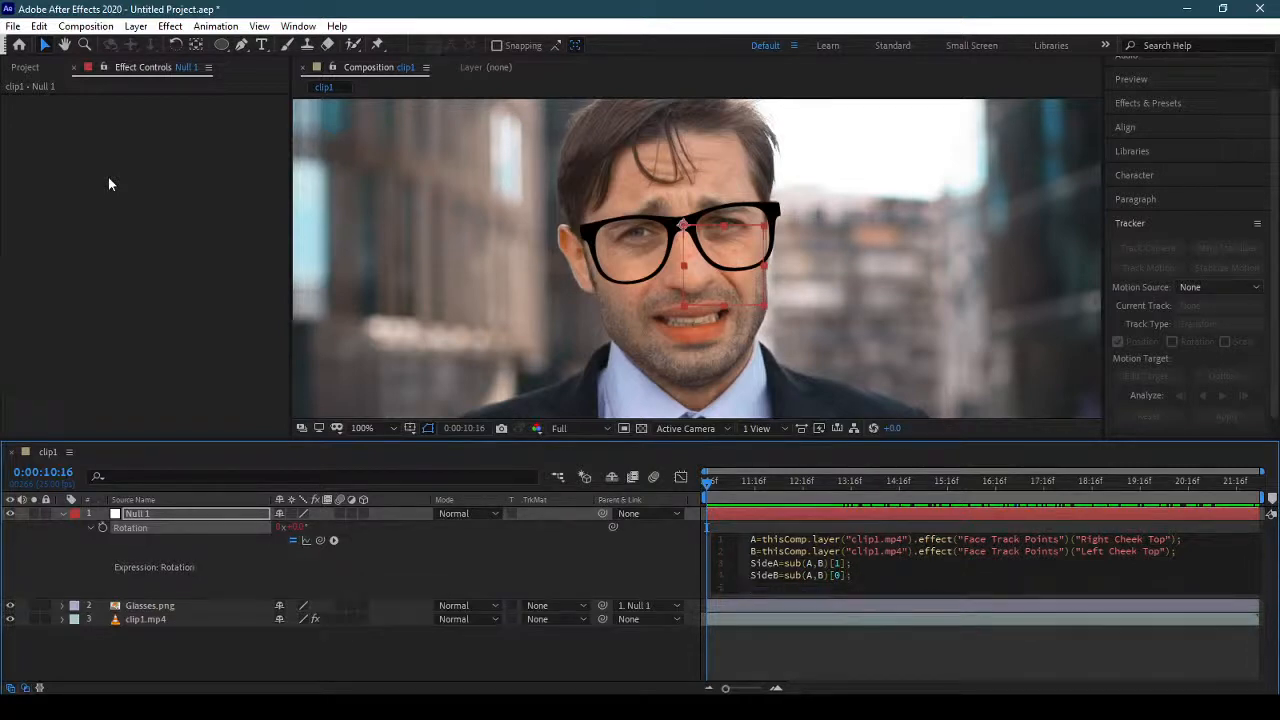
# Begin the last line of the Rotation expression with radiansToDegrees(Math.atan2()).
pyautogui.write('radi')
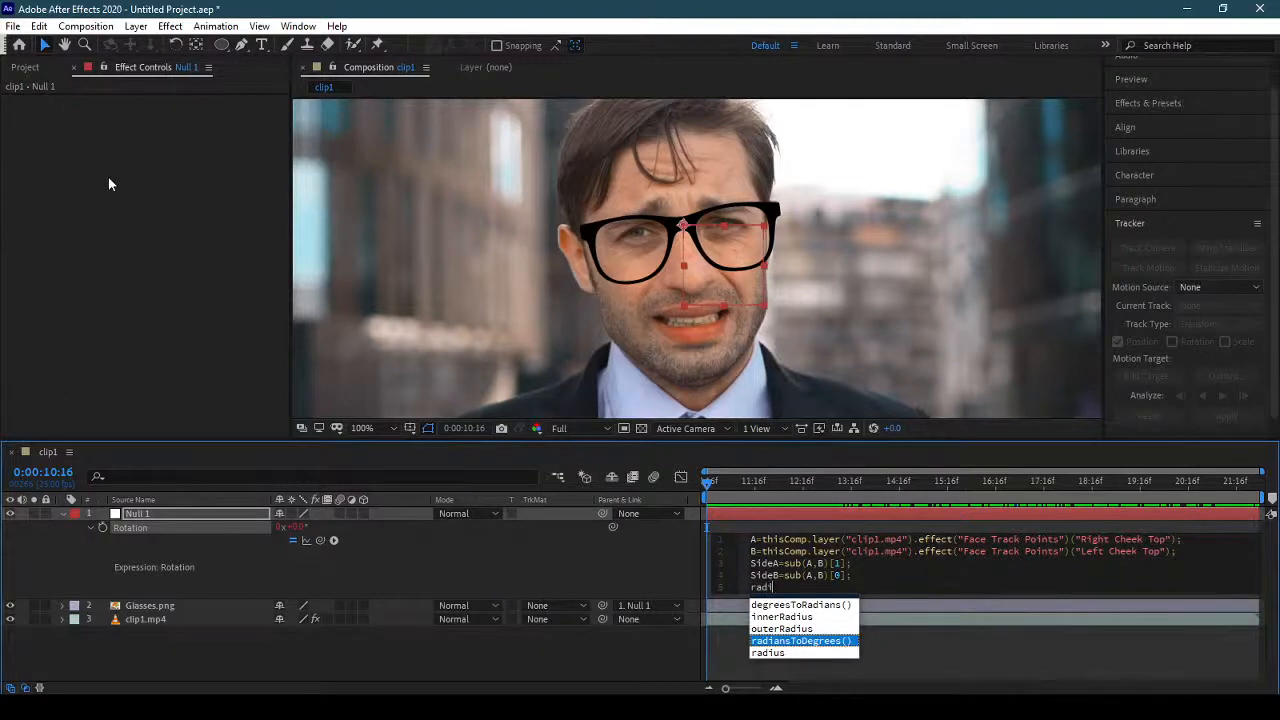
pyautogui.press('Return')
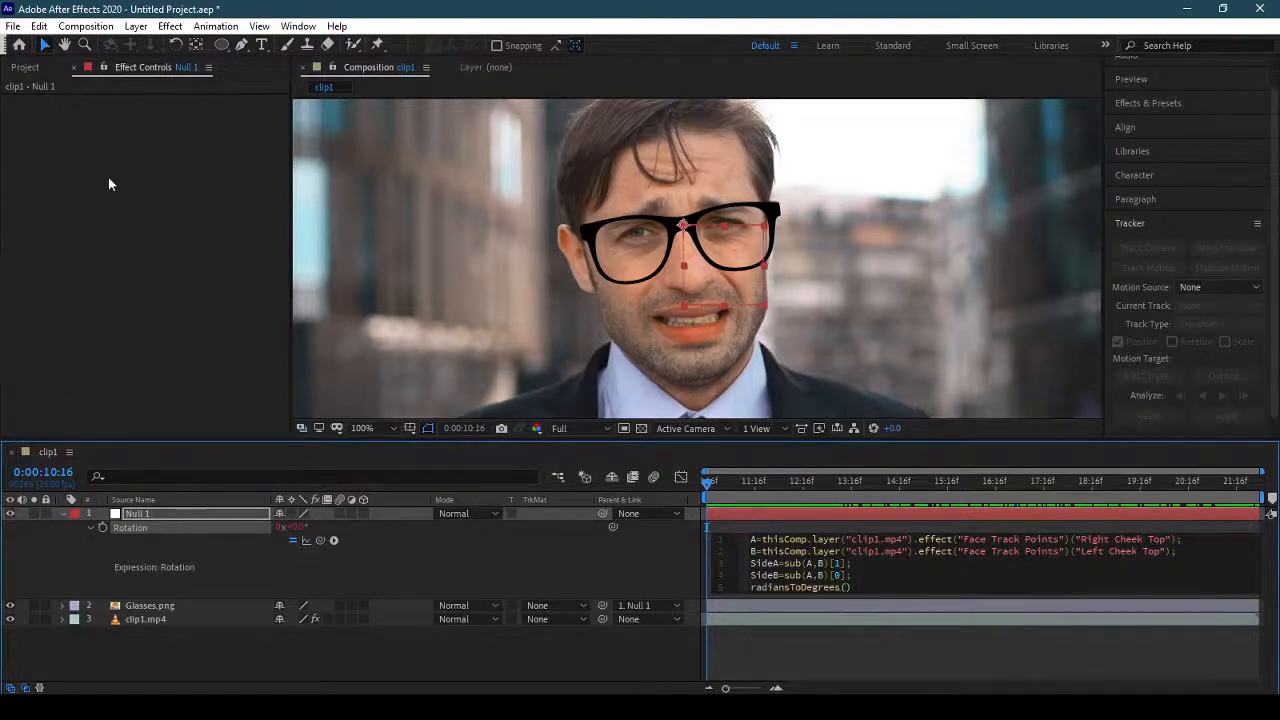
pyautogui.write('Math')
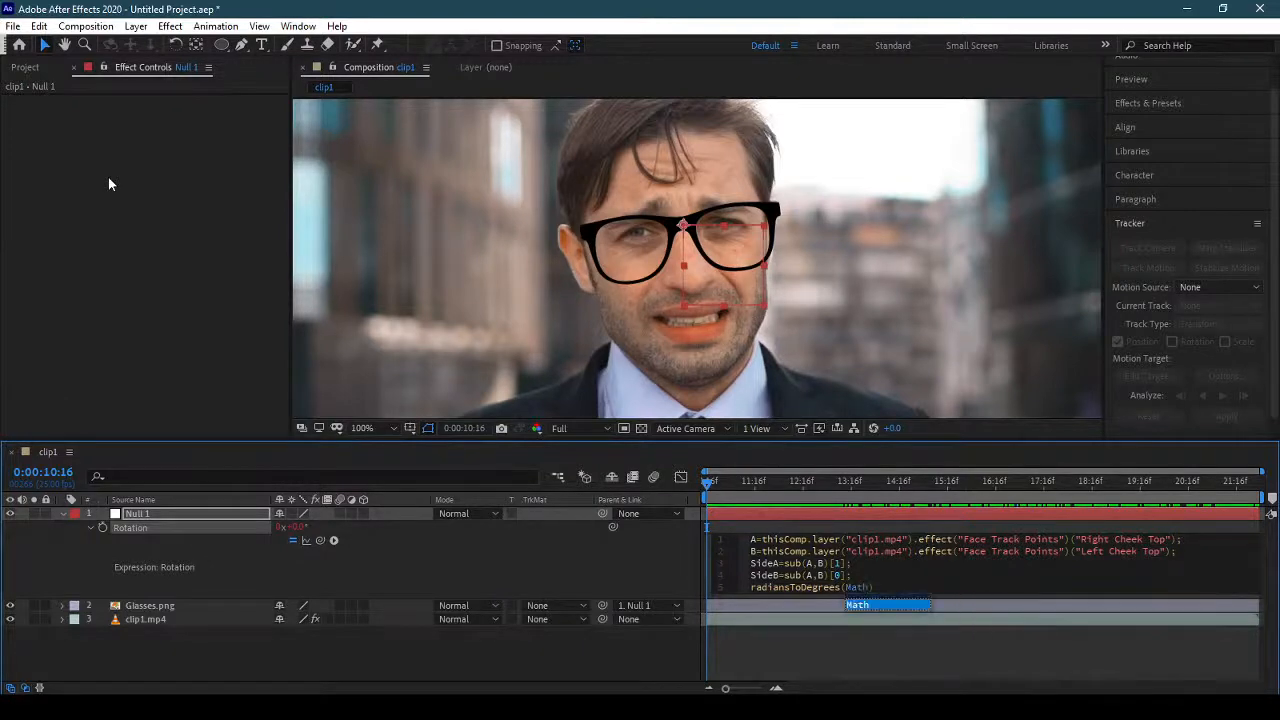
pyautogui.press('Return')
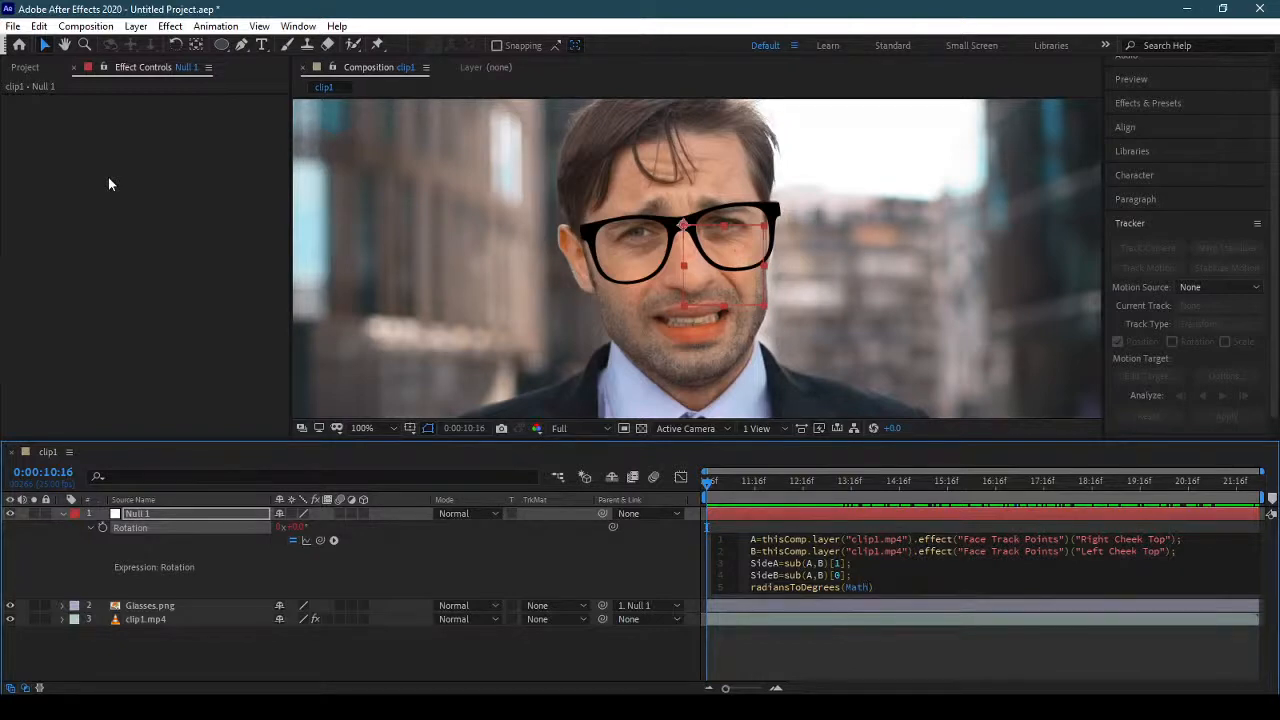
pyautogui.write('.ata')
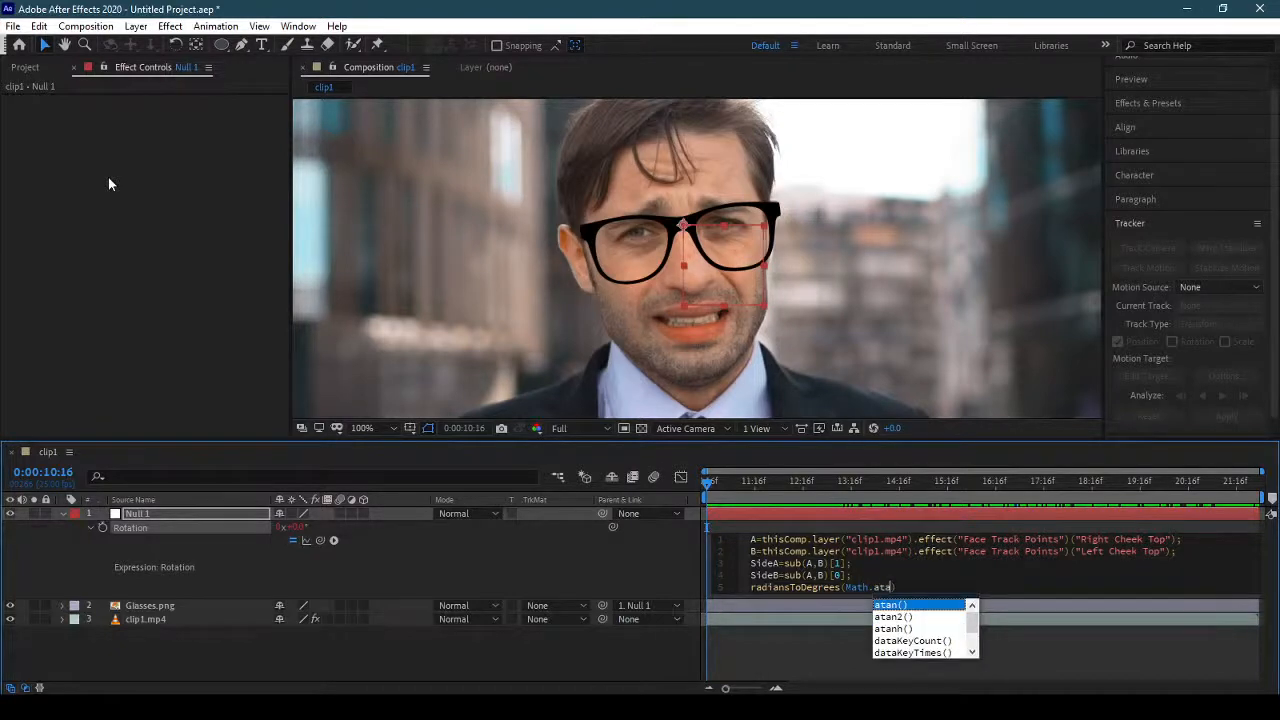
pyautogui.press('Down')
pyautogui.press('Return')
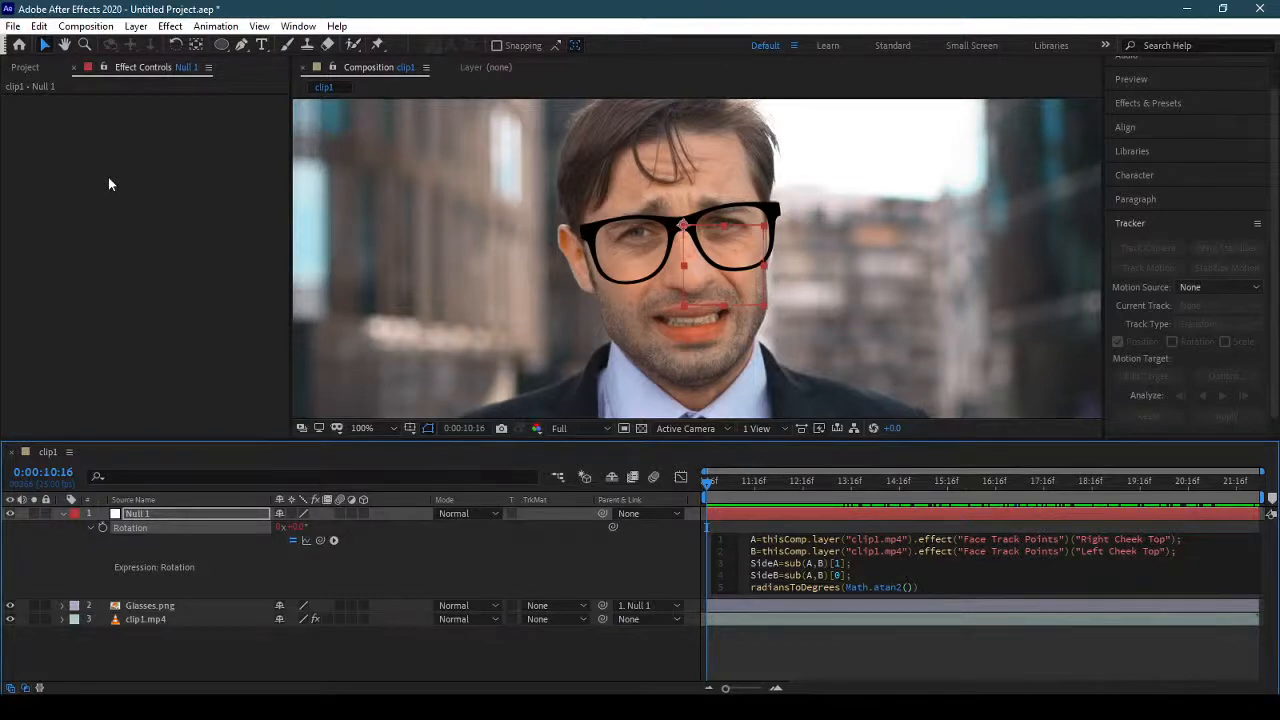
# Enter SideA,SideB as the arguments of Math.atan2() in the last line of the Rotation expression.
pyautogui.write('s')
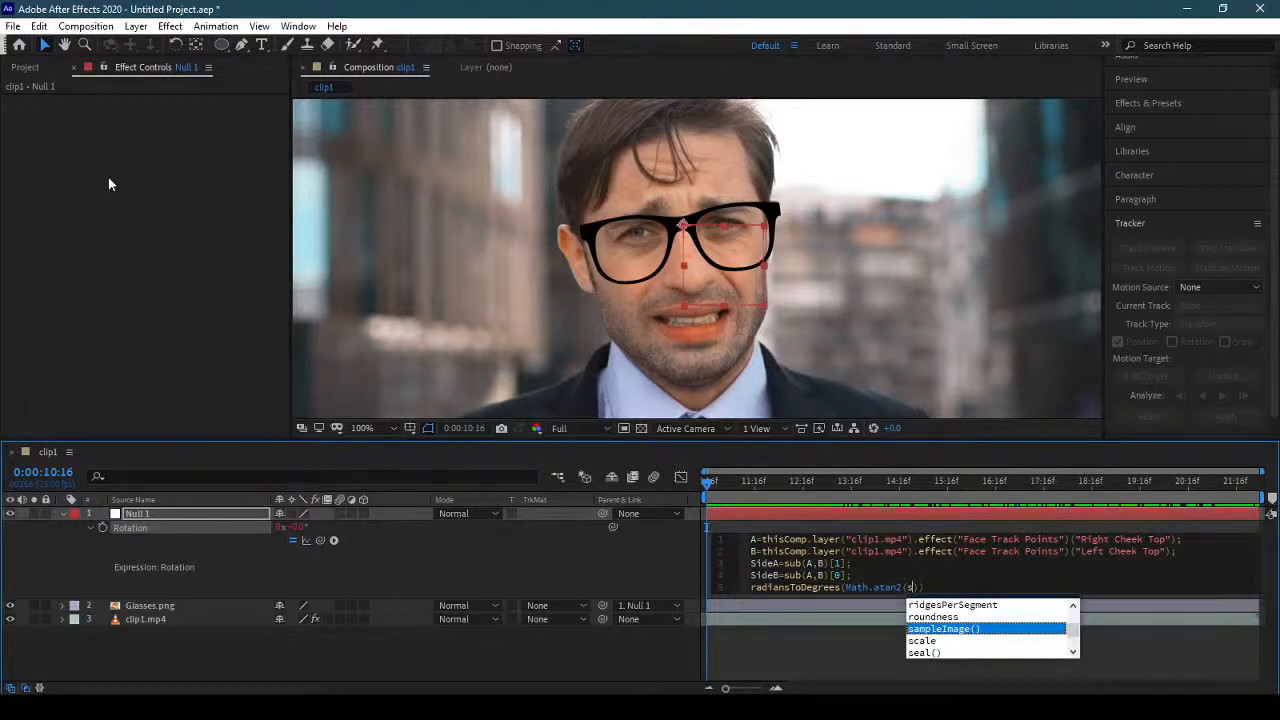
pyautogui.write('ide')
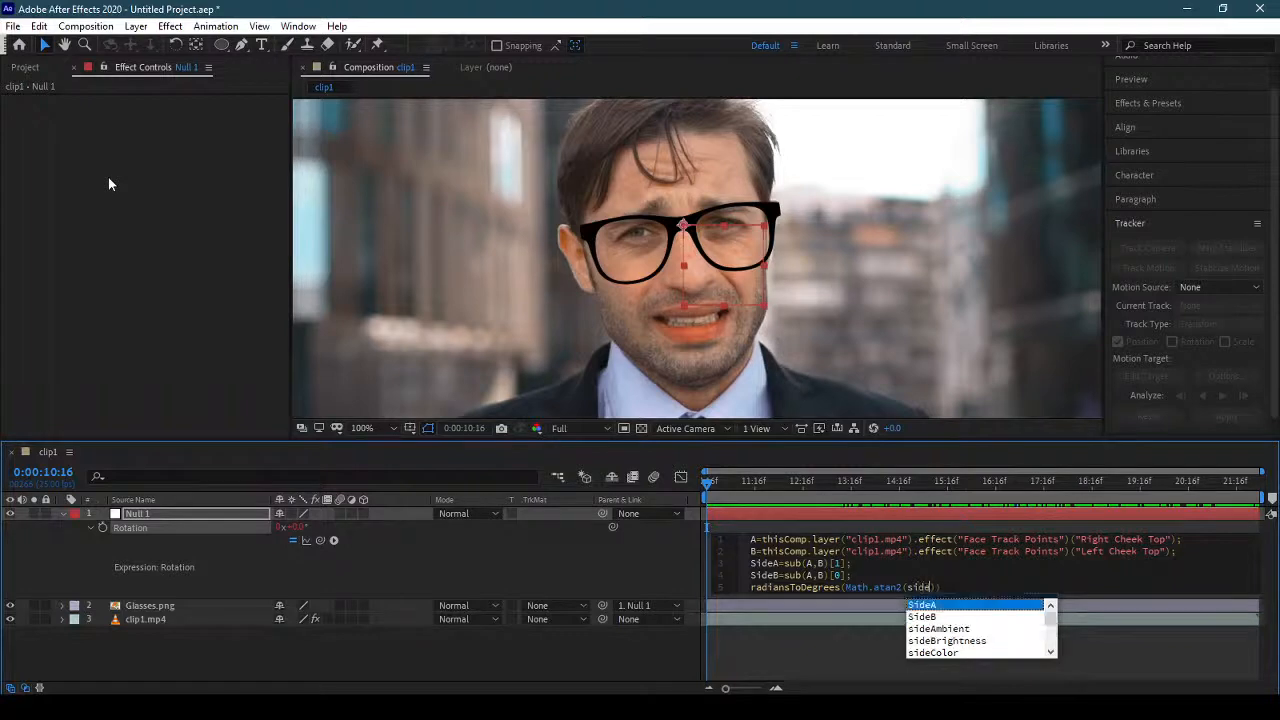
pyautogui.press('Return')
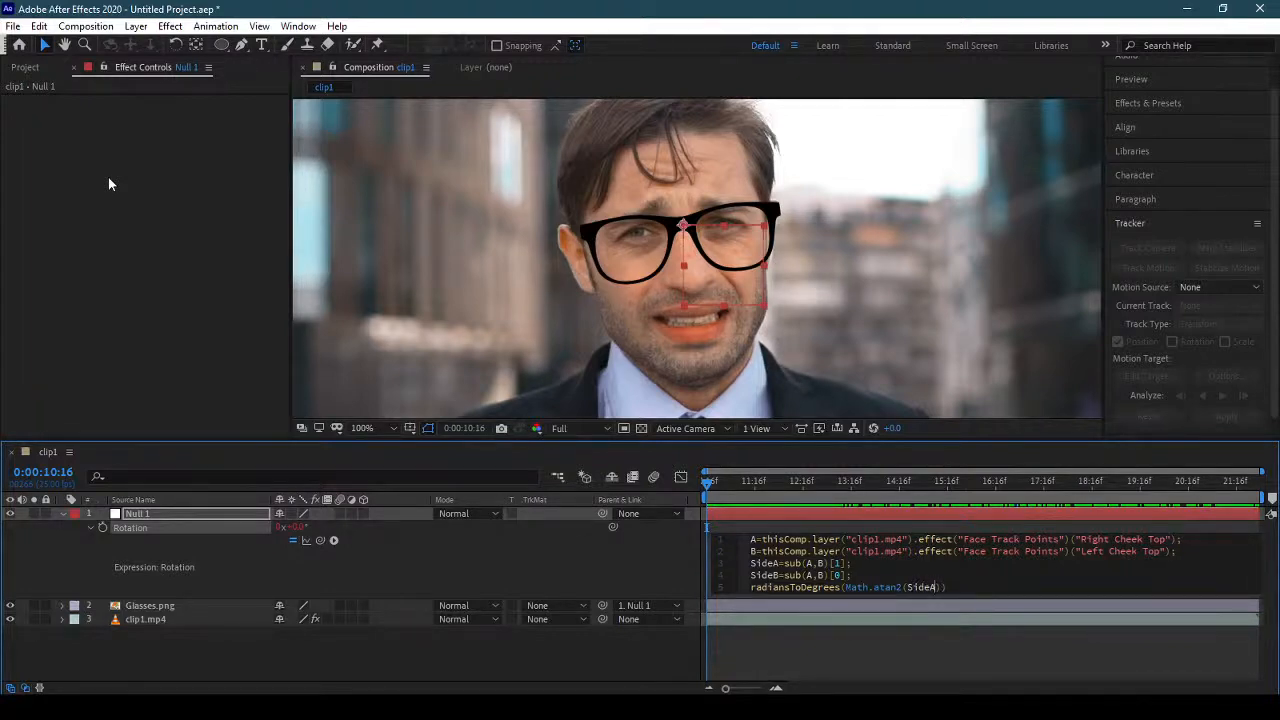
pyautogui.write(',si')
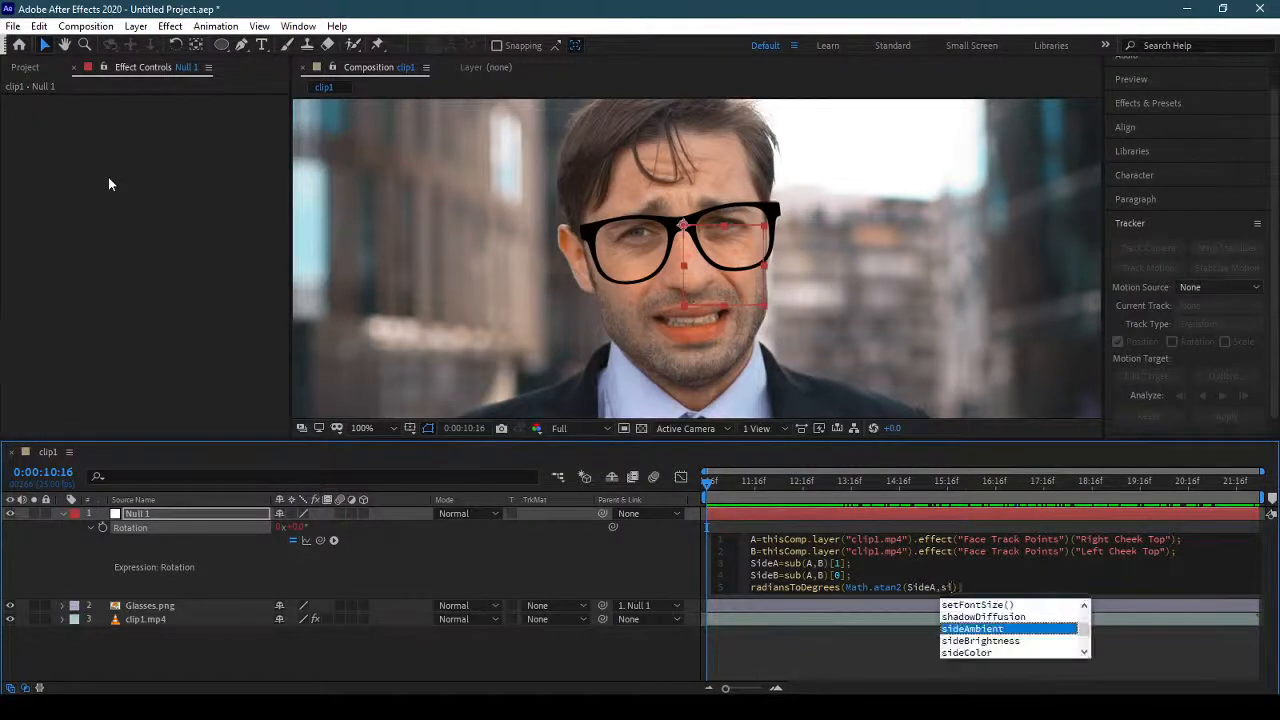
pyautogui.write('de')
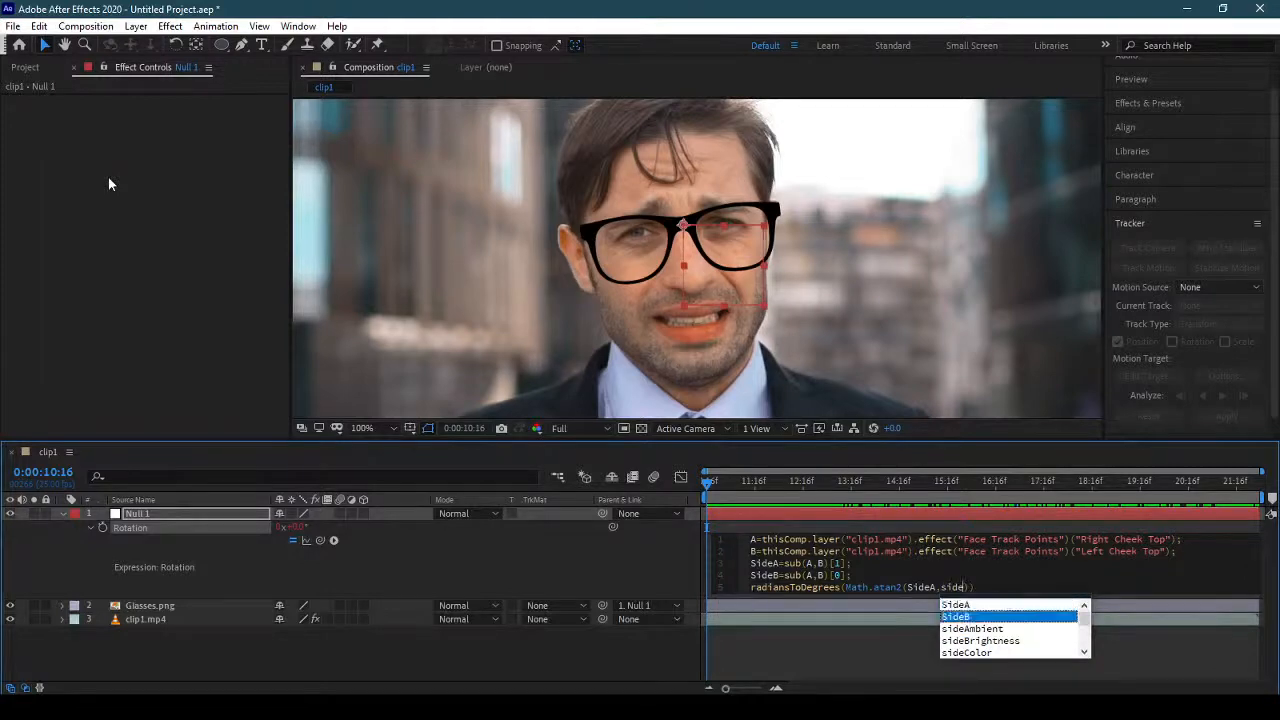
pyautogui.press('Return')
pyautogui.write(')')
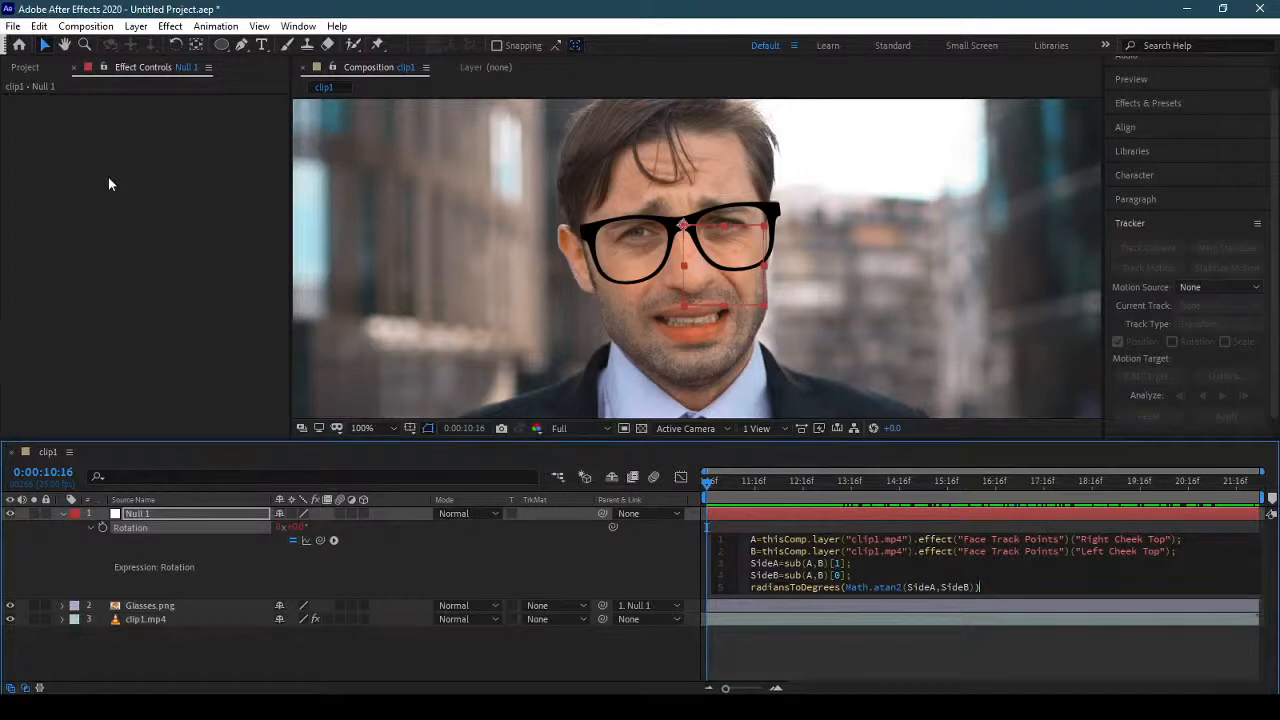
pyautogui.write('+180;')
# Append +180; to the radiansToDegrees line and apply the Rotation expression to Null 1.
pyautogui.press('Return')
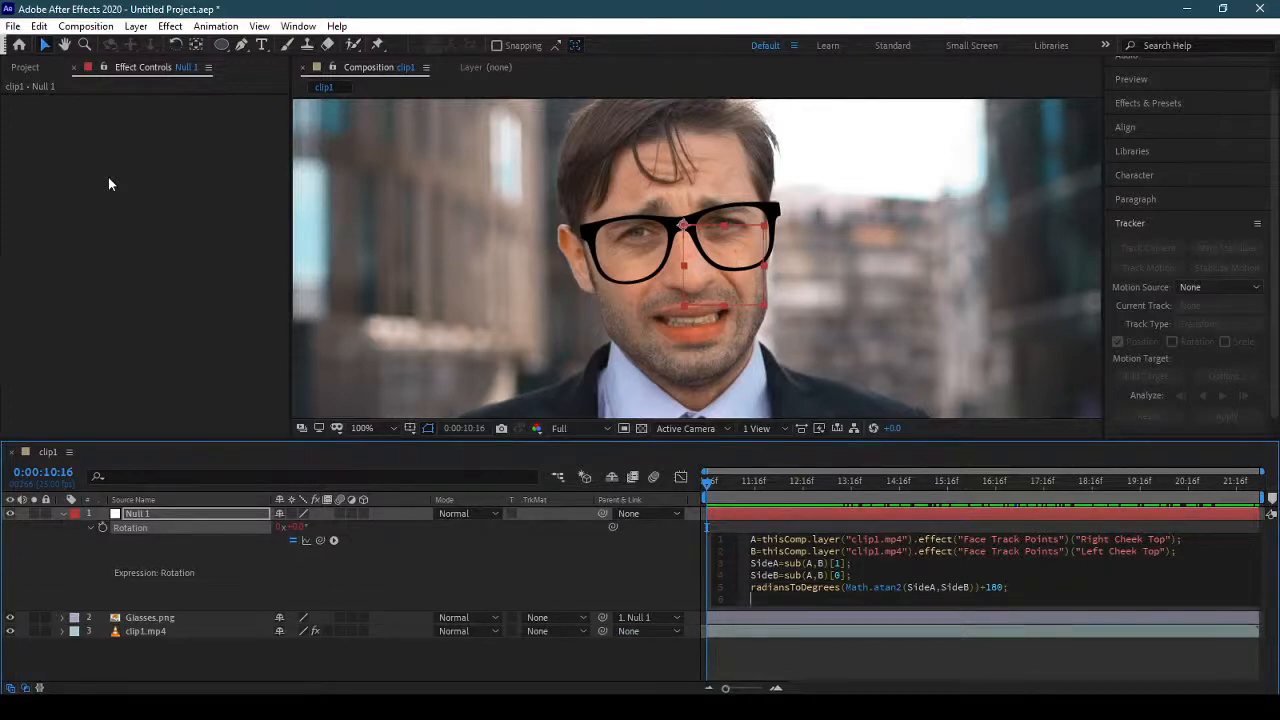
pyautogui.click(773, 658)
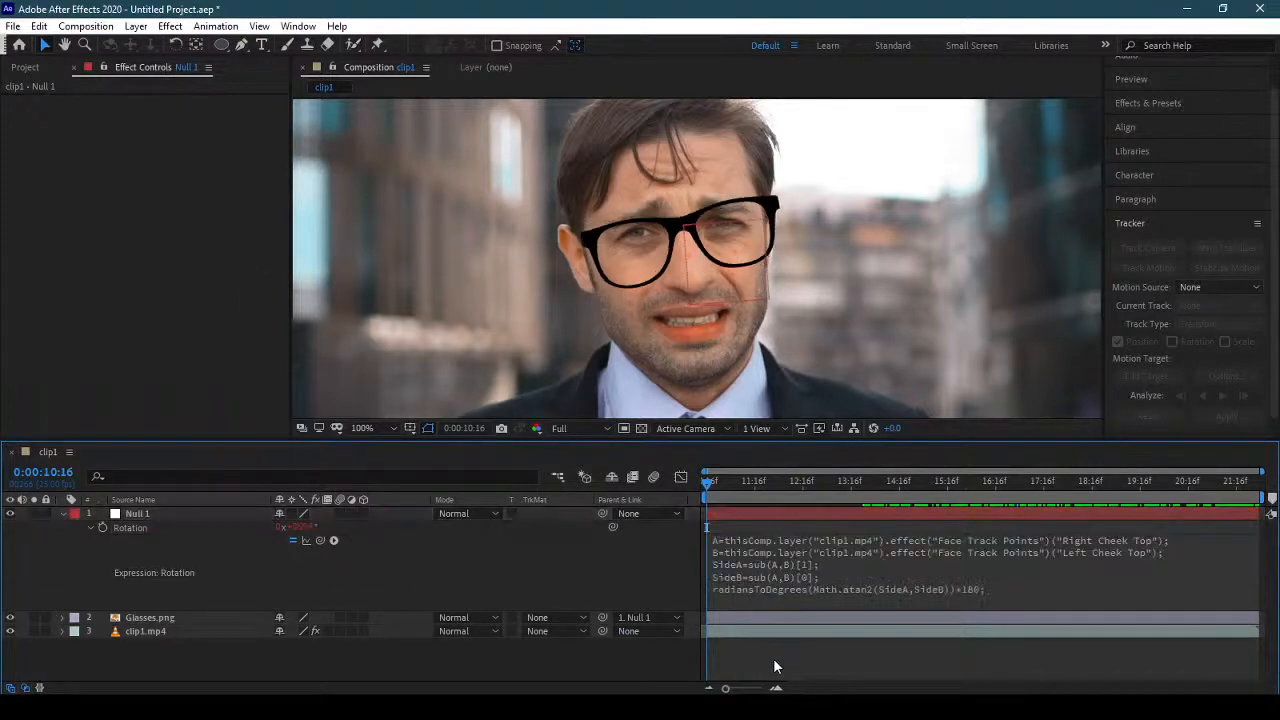
# Review the lines of Null 1's Rotation expression and collapse the layer's properties.
pyautogui.click(808, 585)
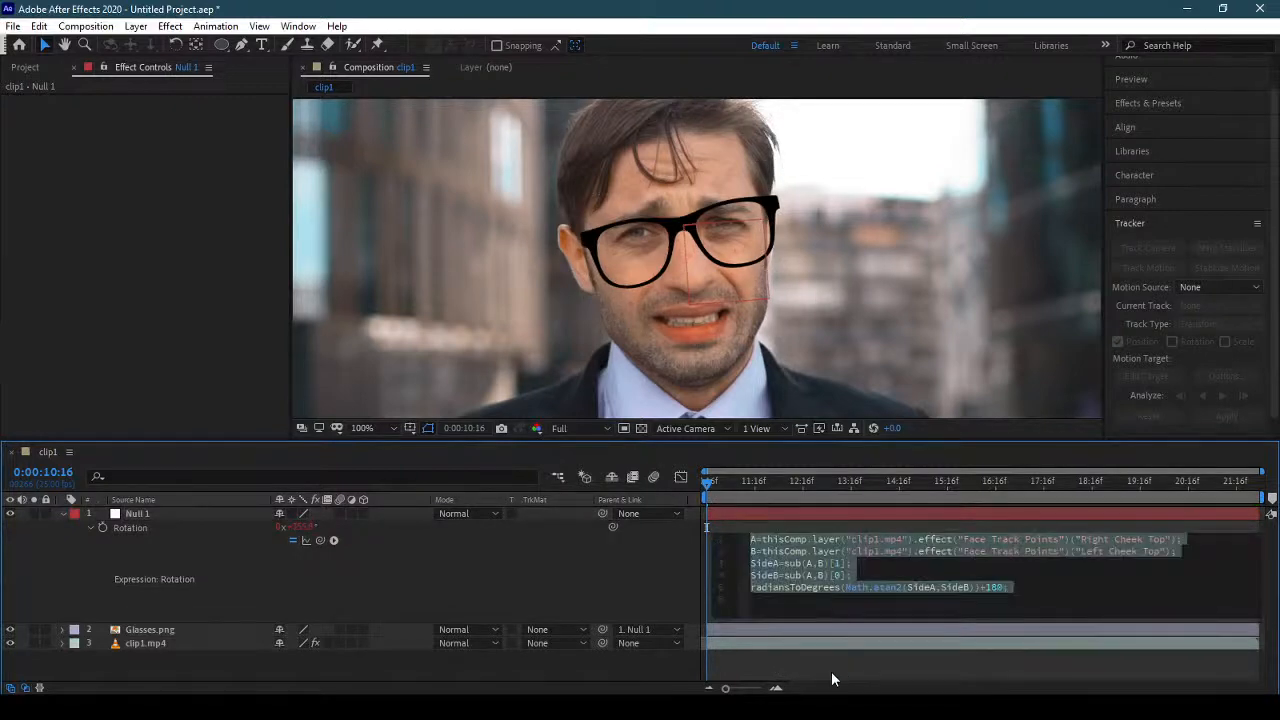
pyautogui.click(809, 589)
pyautogui.click(828, 567)
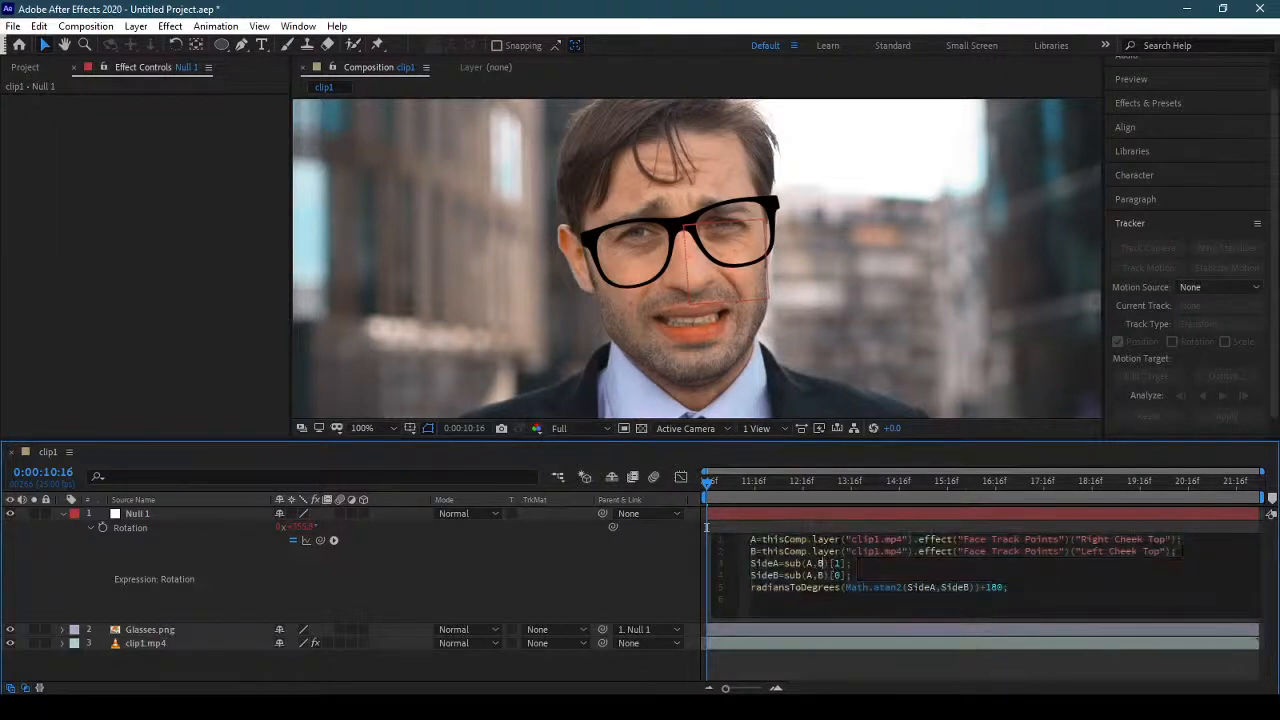
pyautogui.press('Up')
pyautogui.press('Up')
pyautogui.press('Right')
pyautogui.press('Down')
pyautogui.click(63, 514)
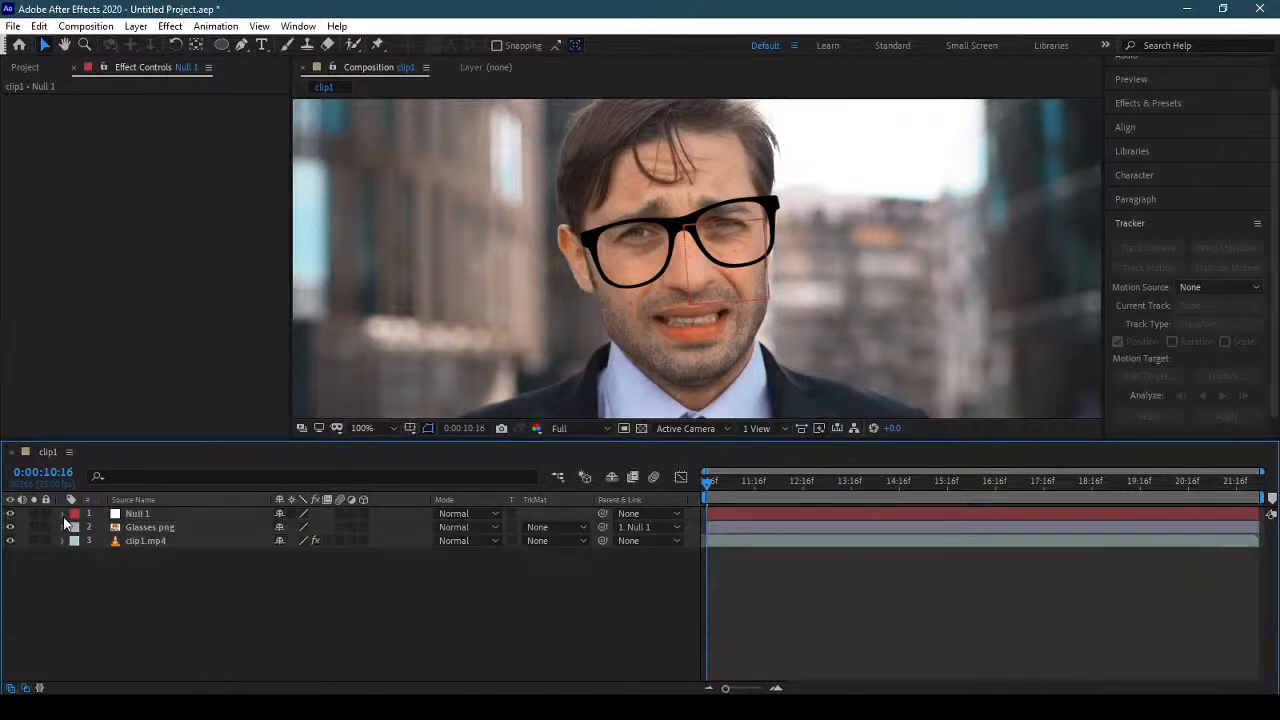
# Set the Glasses.png layer's Rotation to -5° while viewing 0:00:12:20, and preview the clip.
pyautogui.press('space')
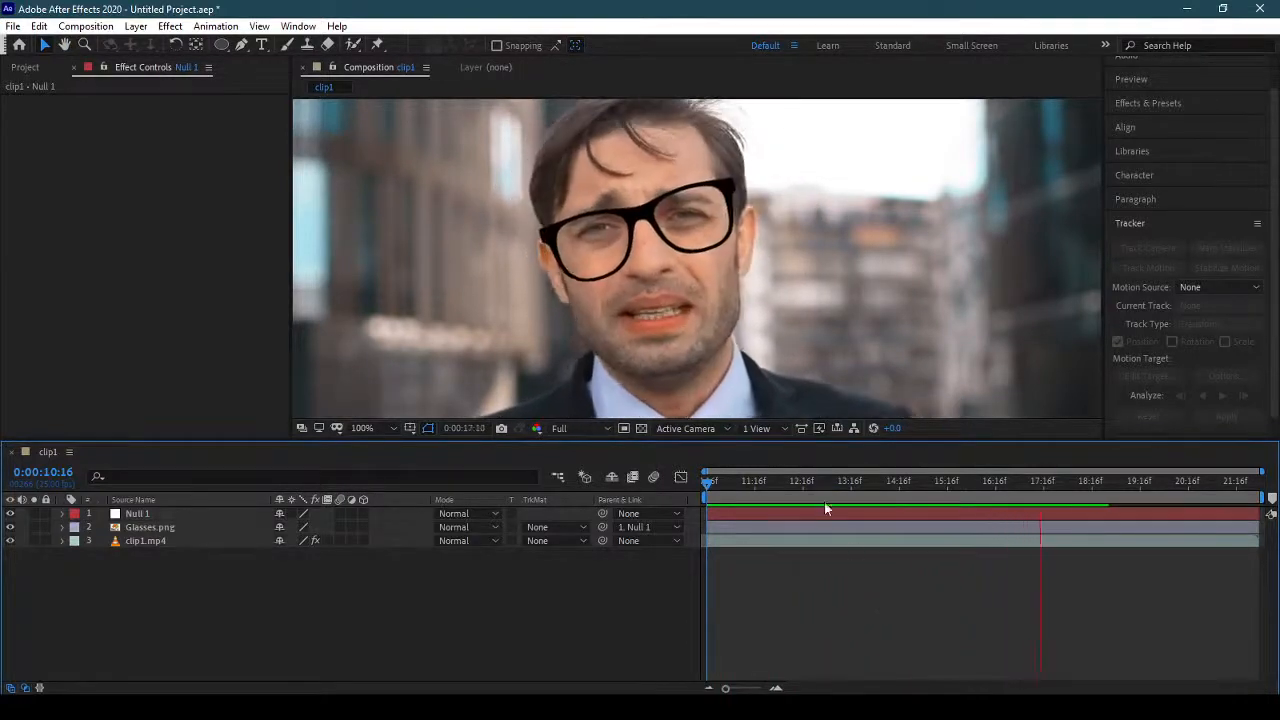
pyautogui.moveTo(816, 487)
pyautogui.mouseDown()
pyautogui.moveTo(827, 485)
pyautogui.moveTo(810, 487)
pyautogui.mouseUp()
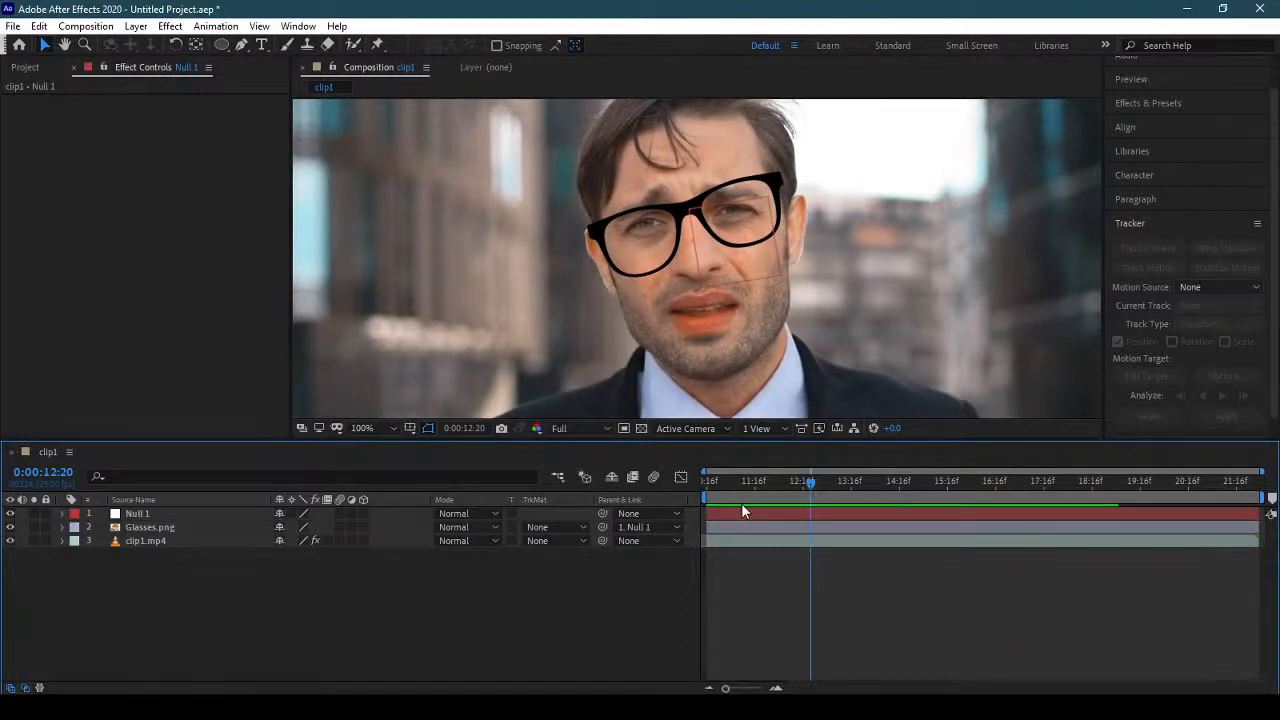
pyautogui.click(170, 525)
pyautogui.press('r')
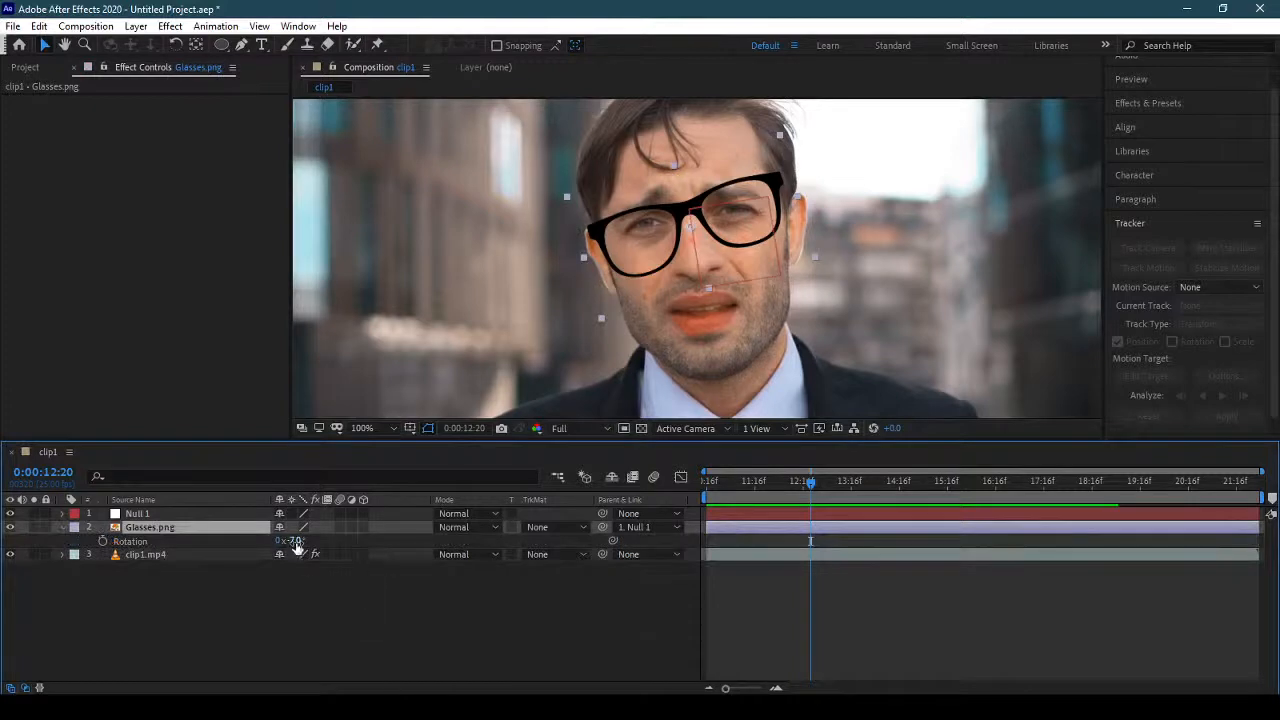
pyautogui.moveTo(296, 542); pyautogui.dragTo(953, 670)
pyautogui.press('space')
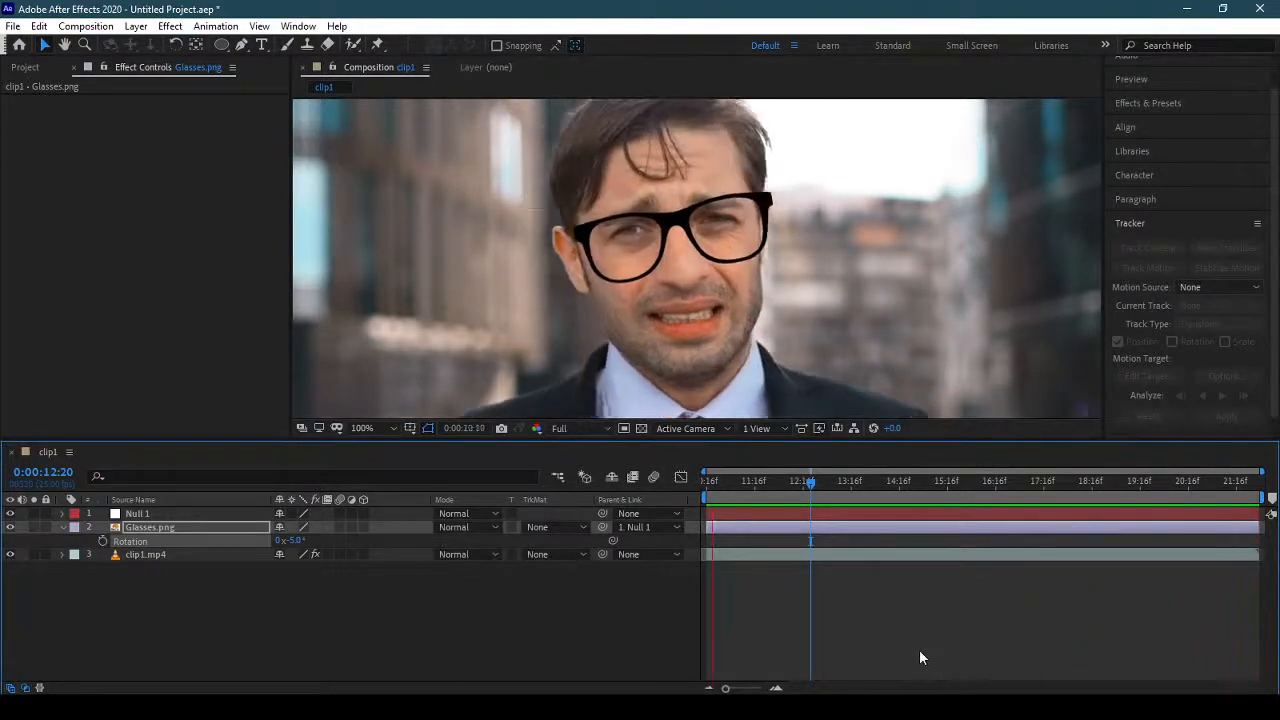
# Make Glasses.png a 3D layer and enable Y Rotation keyframing at 0:00:10:16 with a value of 0°.
pyautogui.moveTo(740, 483); pyautogui.dragTo(692, 489)
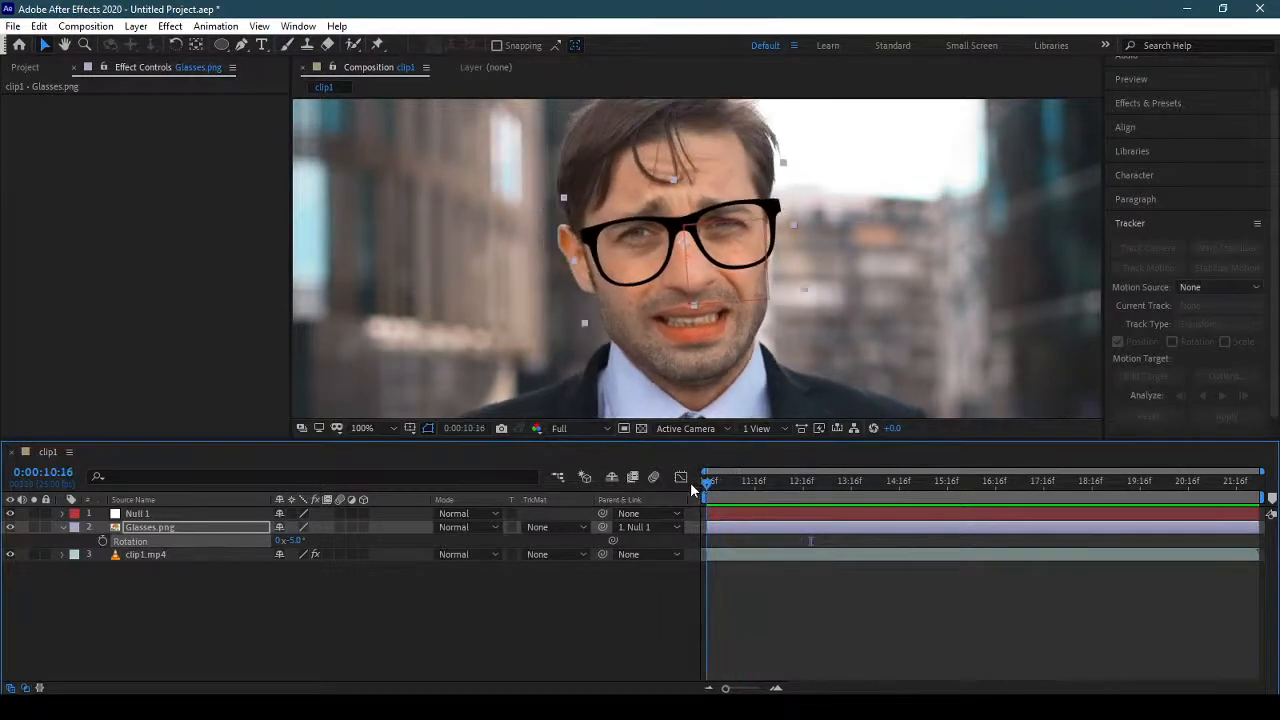
pyautogui.click(363, 527)
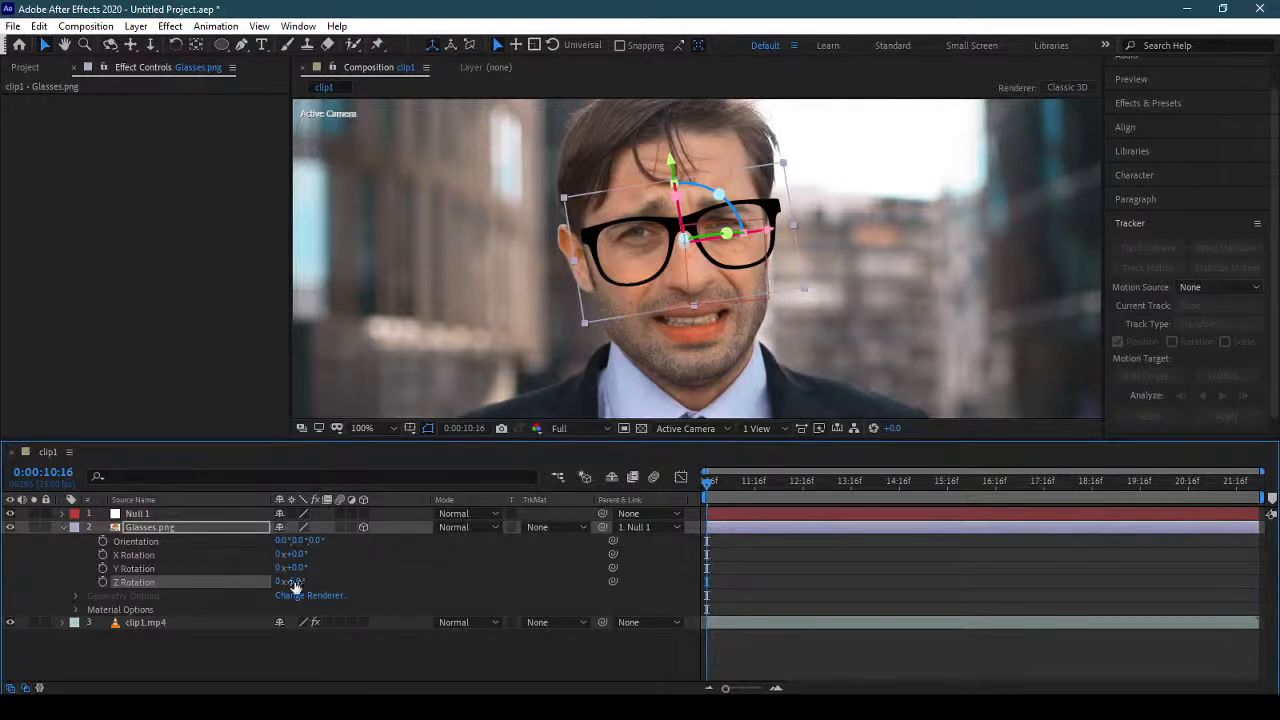
pyautogui.moveTo(295, 567); pyautogui.dragTo(311, 567)
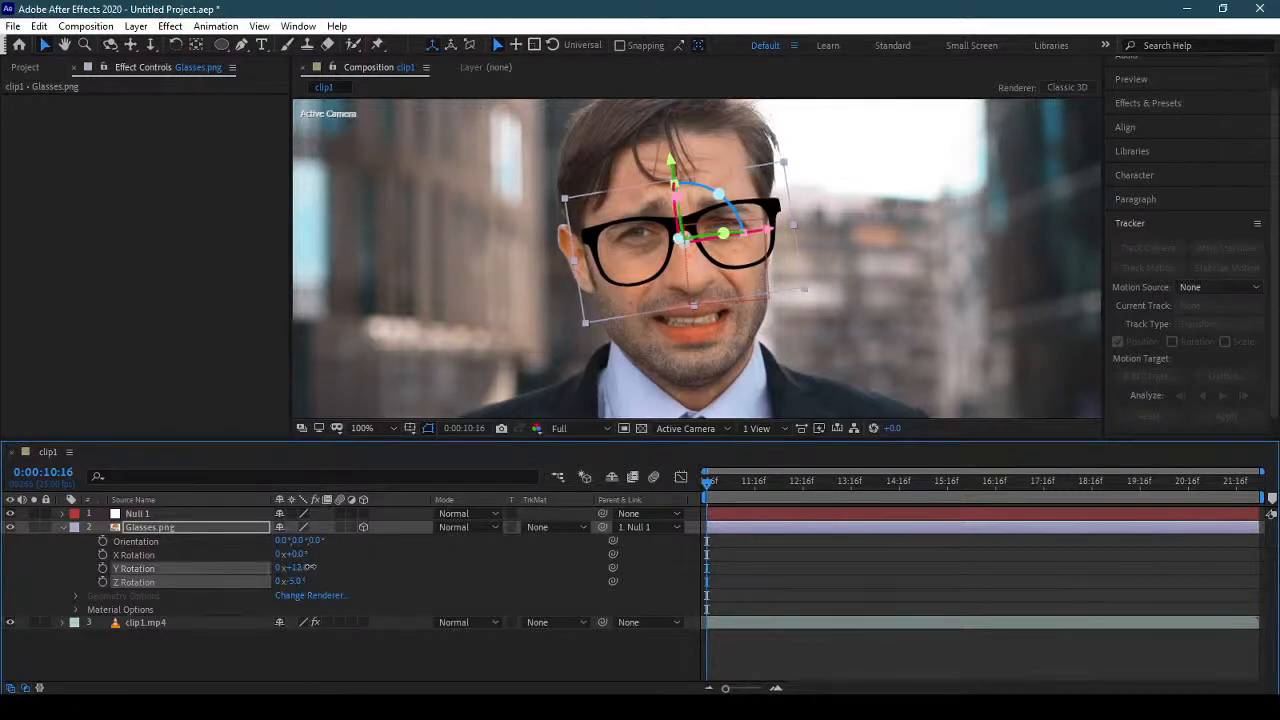
pyautogui.hotkey('ctrl', 'z')
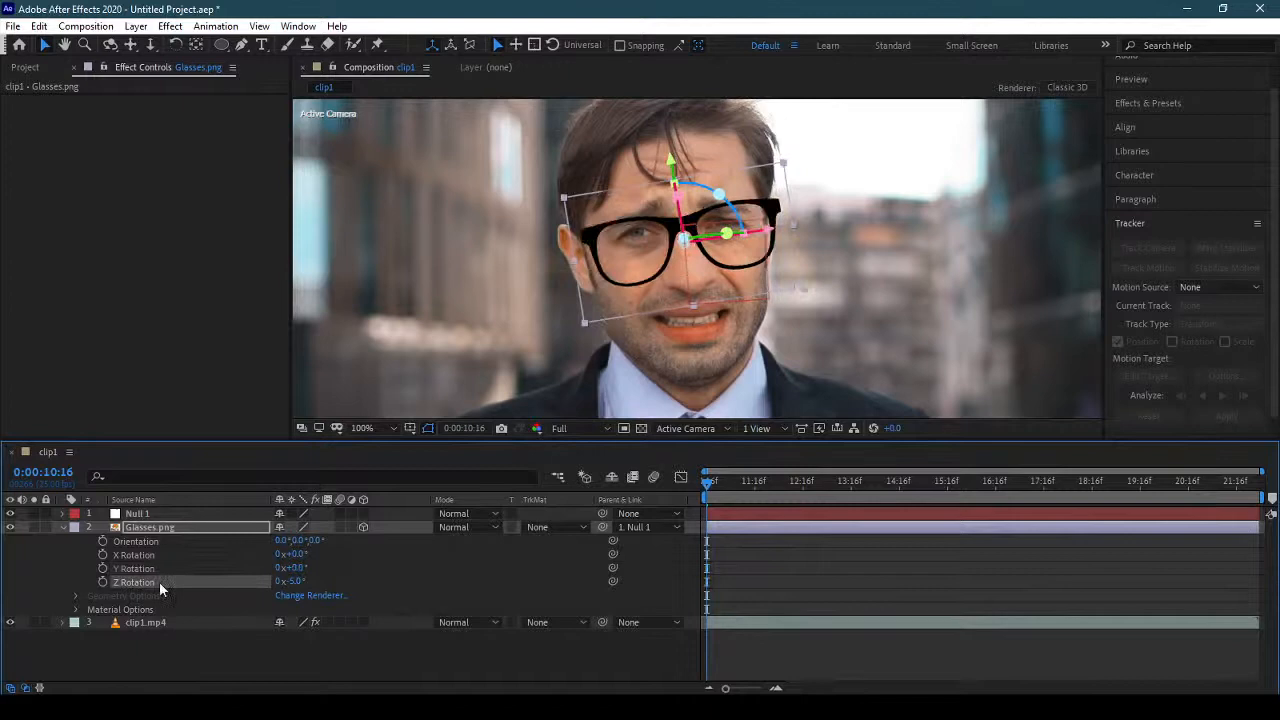
pyautogui.click(103, 568)
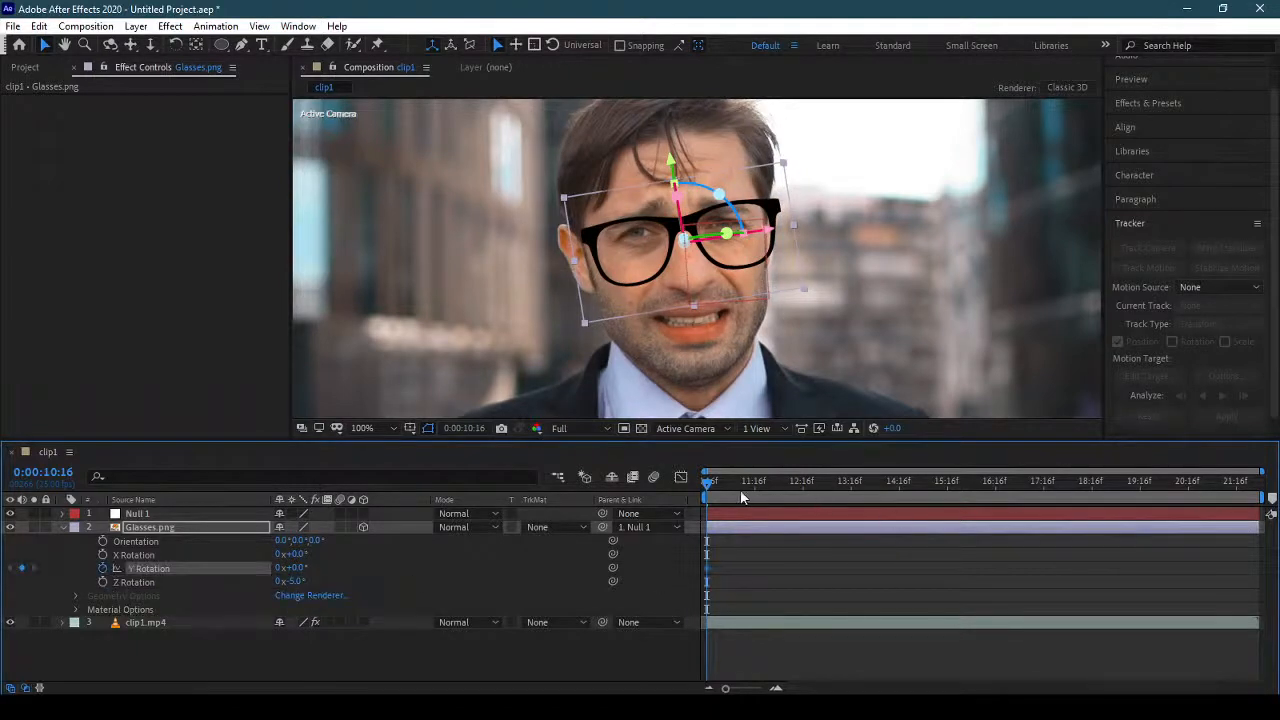
# Add a 0° Y Rotation keyframe shortly before 0:00:16:03 and key the glasses to 14° at 0:00:16:03.
pyautogui.moveTo(706, 485); pyautogui.dragTo(972, 498)
pyautogui.click(22, 568)
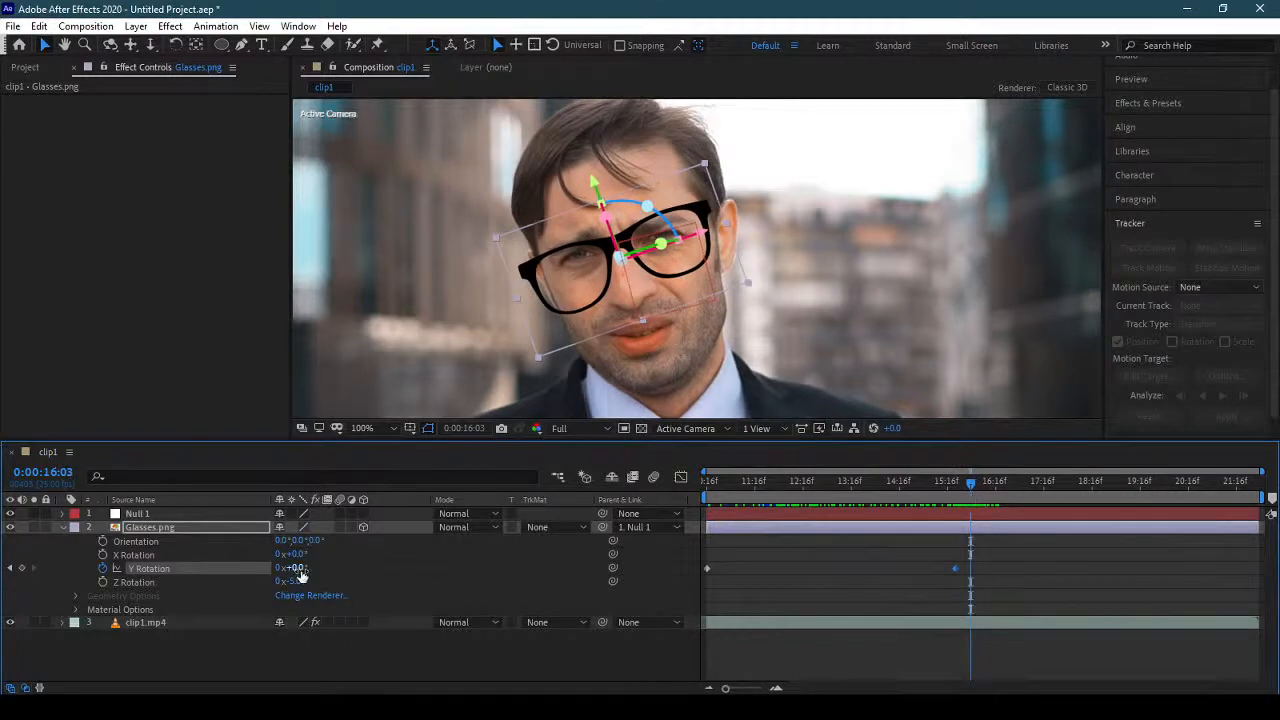
pyautogui.moveTo(295, 570); pyautogui.dragTo(314, 572)
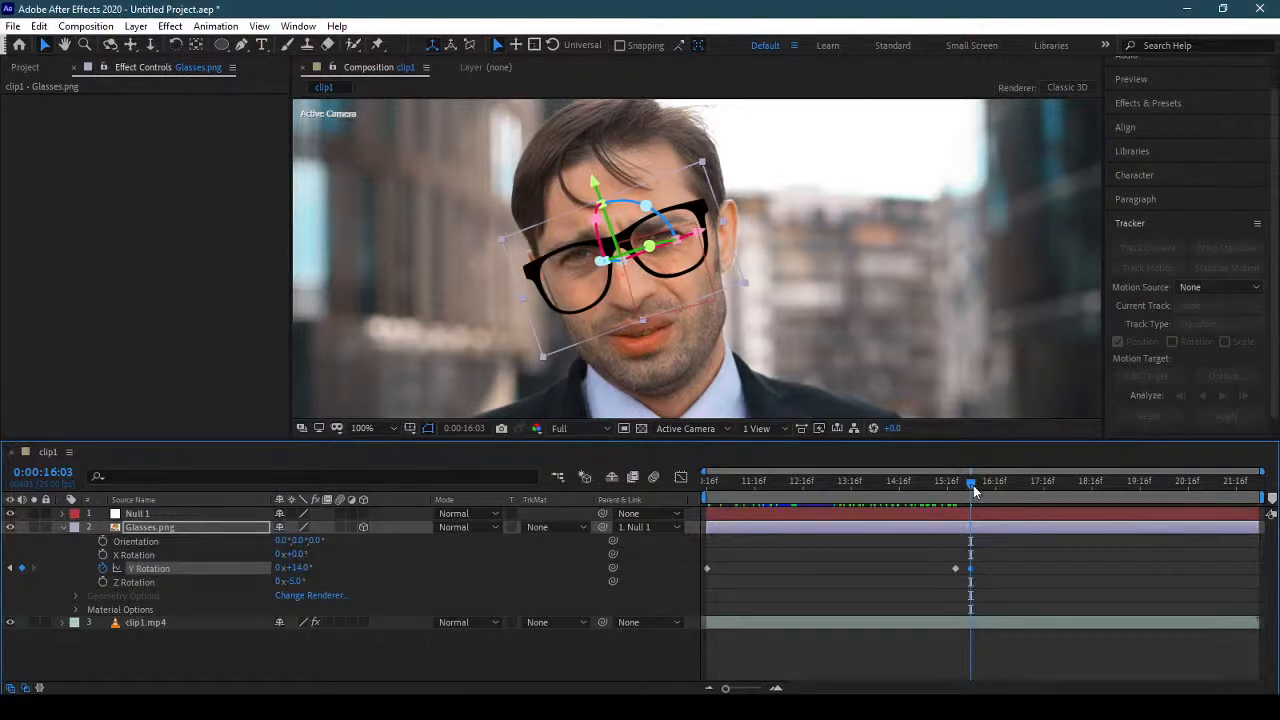
# Keyframe the glasses' Y Rotation back to 0° at 0:00:16:12.
pyautogui.moveTo(975, 490)
pyautogui.mouseDown()
pyautogui.moveTo(1014, 495)
pyautogui.moveTo(988, 497)
pyautogui.mouseUp()
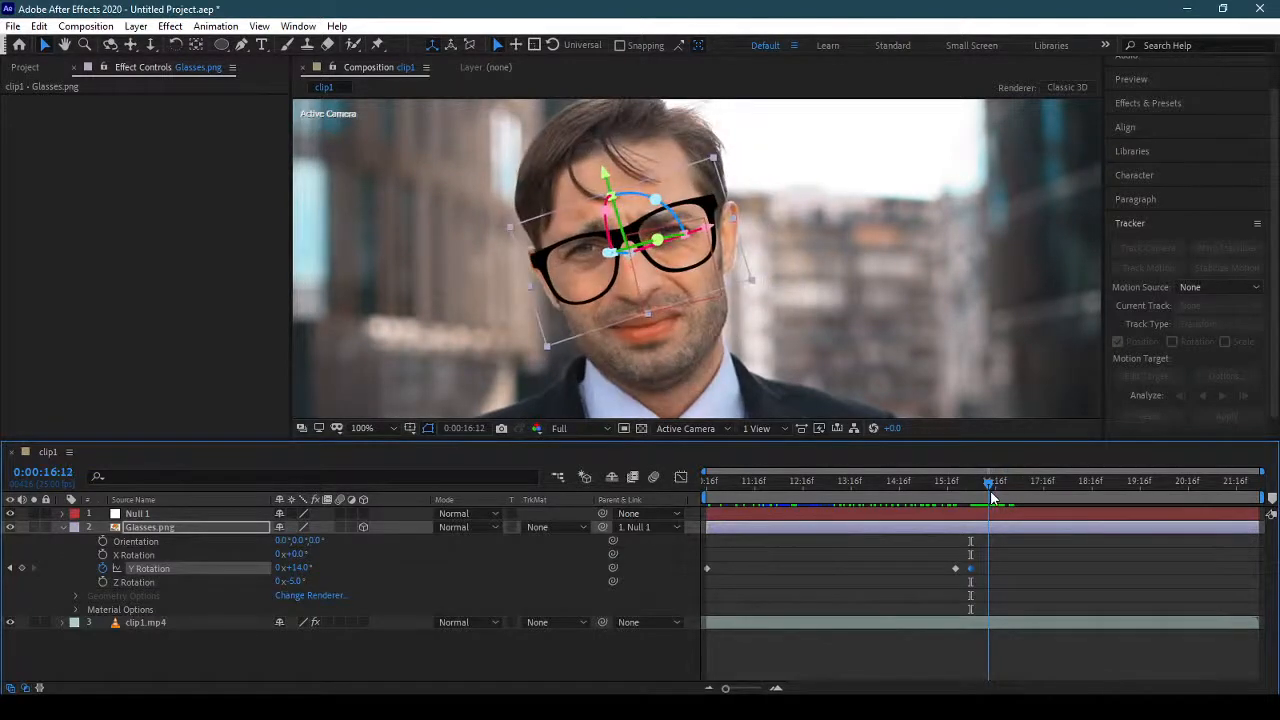
pyautogui.click(306, 569)
pyautogui.click(306, 569)
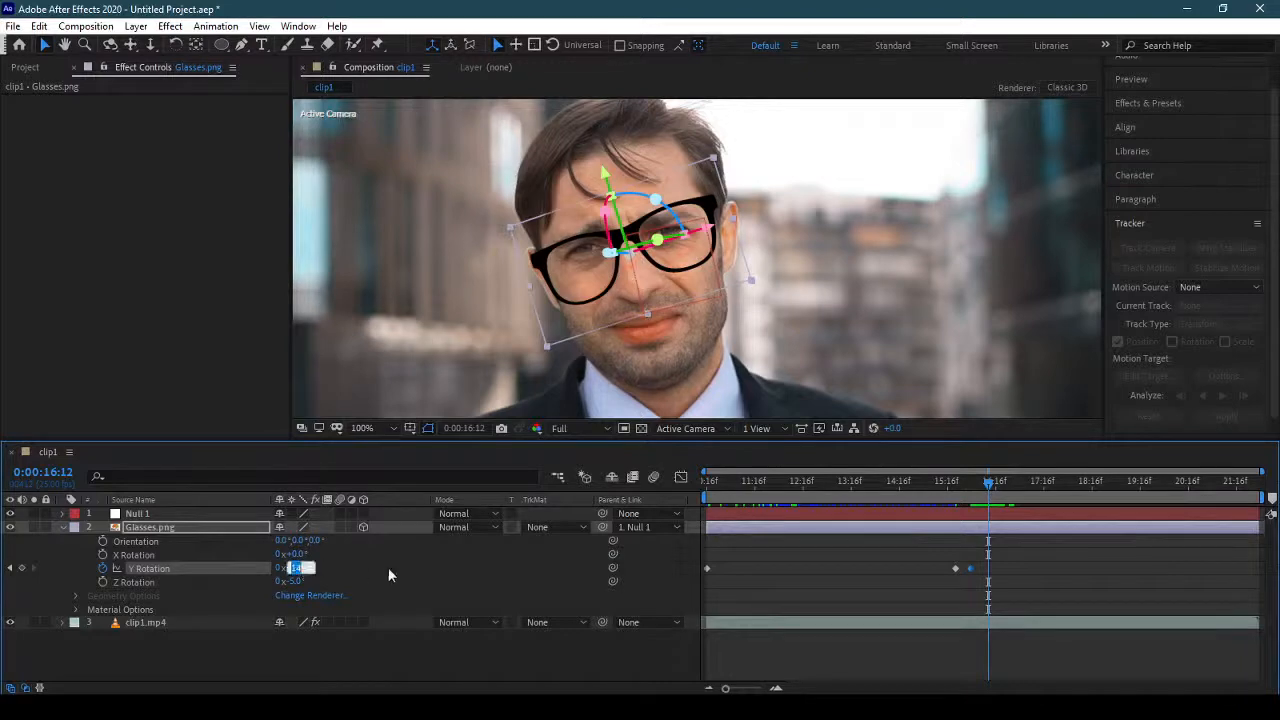
pyautogui.write('0')
pyautogui.press('Return')
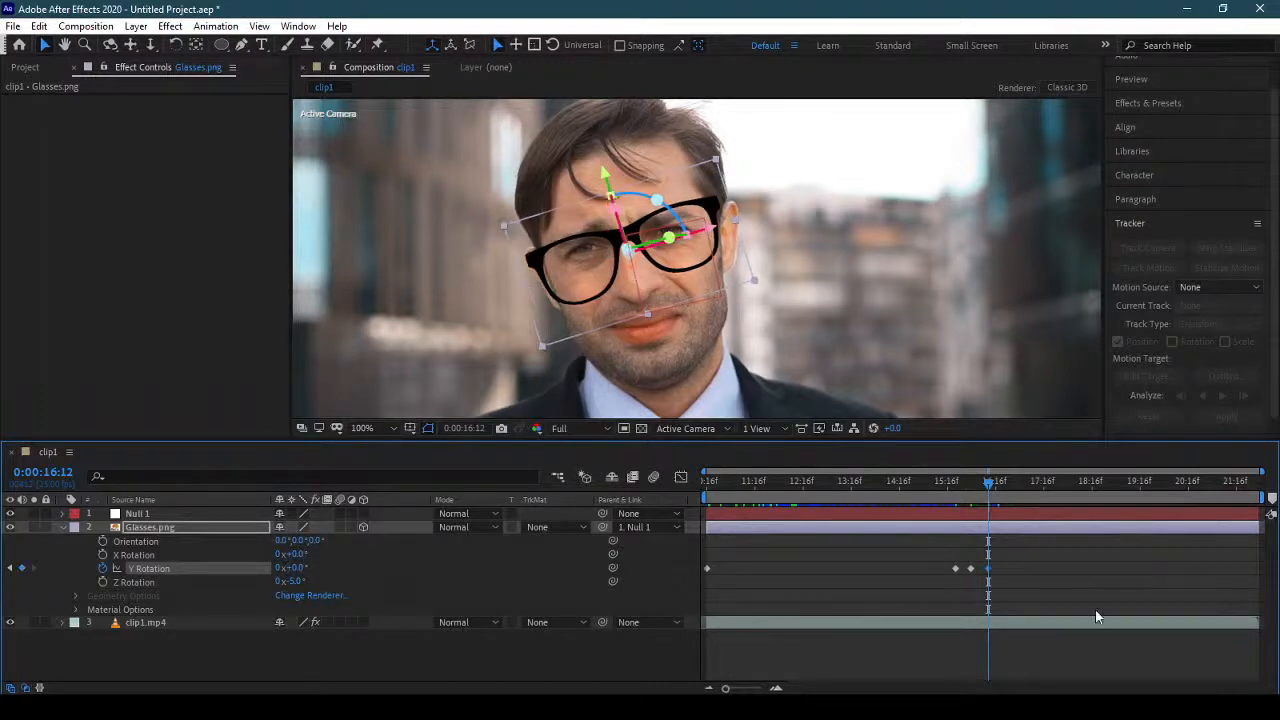
# Keyframe the glasses' Y Rotation to -30° at 0:00:17:01 and to 0° at 0:00:17:10.
pyautogui.moveTo(990, 493)
pyautogui.mouseDown()
pyautogui.moveTo(1026, 497)
pyautogui.moveTo(1015, 495)
pyautogui.mouseUp()
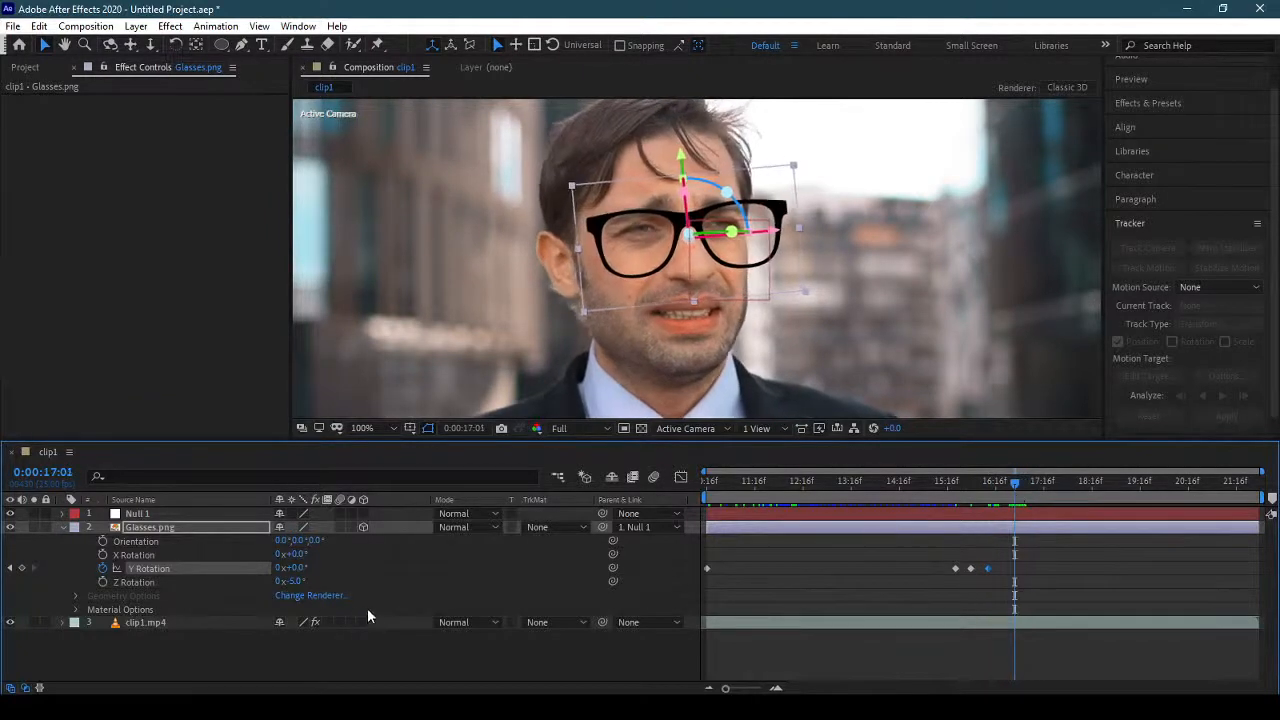
pyautogui.moveTo(291, 568); pyautogui.dragTo(275, 568)
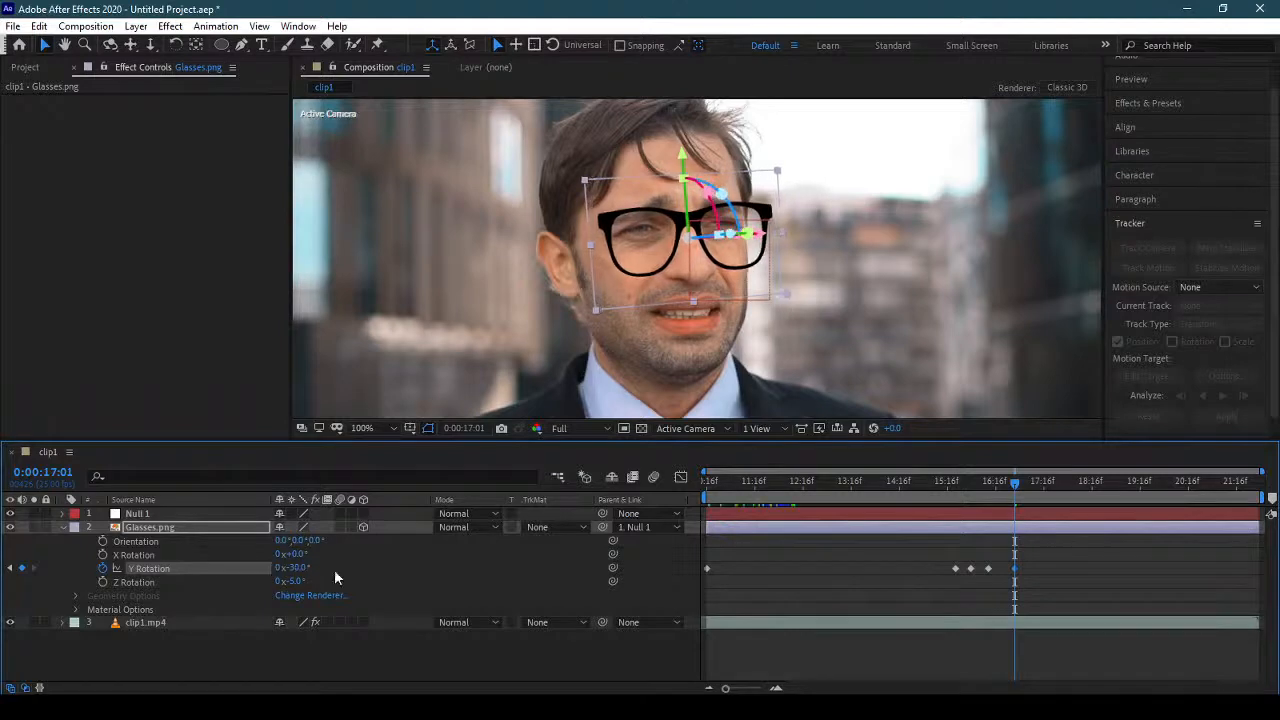
pyautogui.moveTo(1015, 488); pyautogui.dragTo(1034, 488)
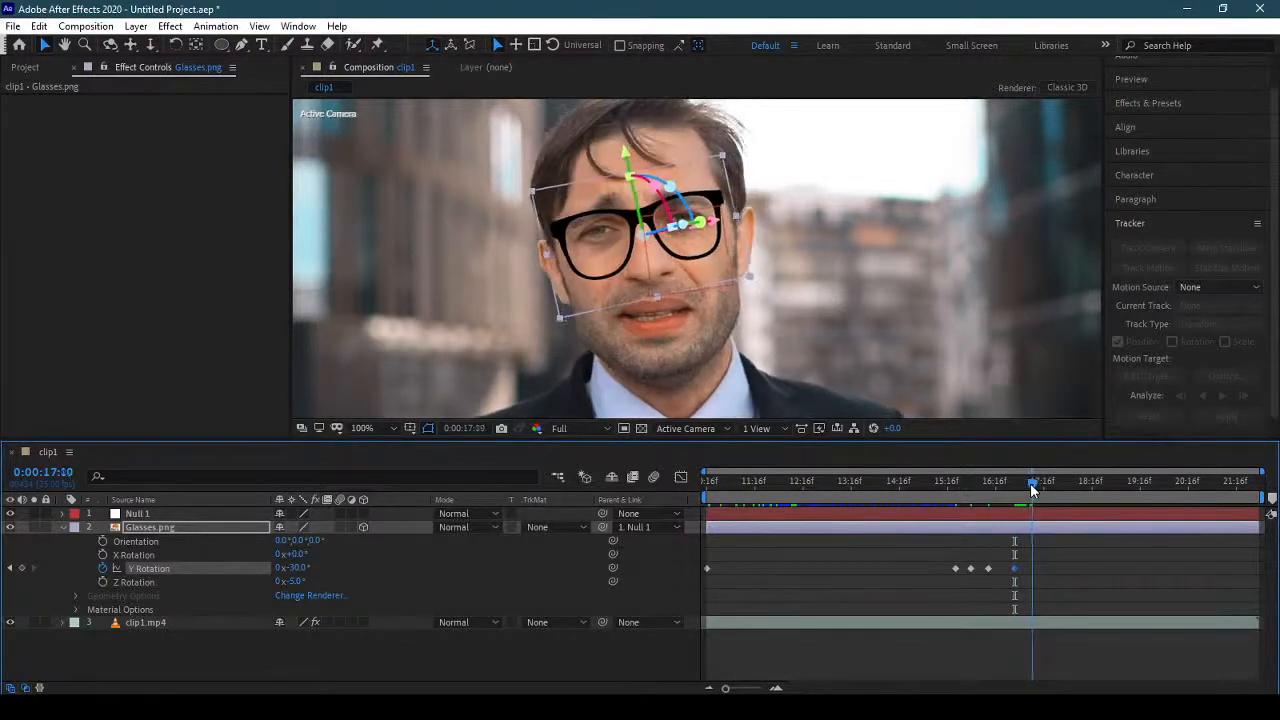
pyautogui.click(297, 568)
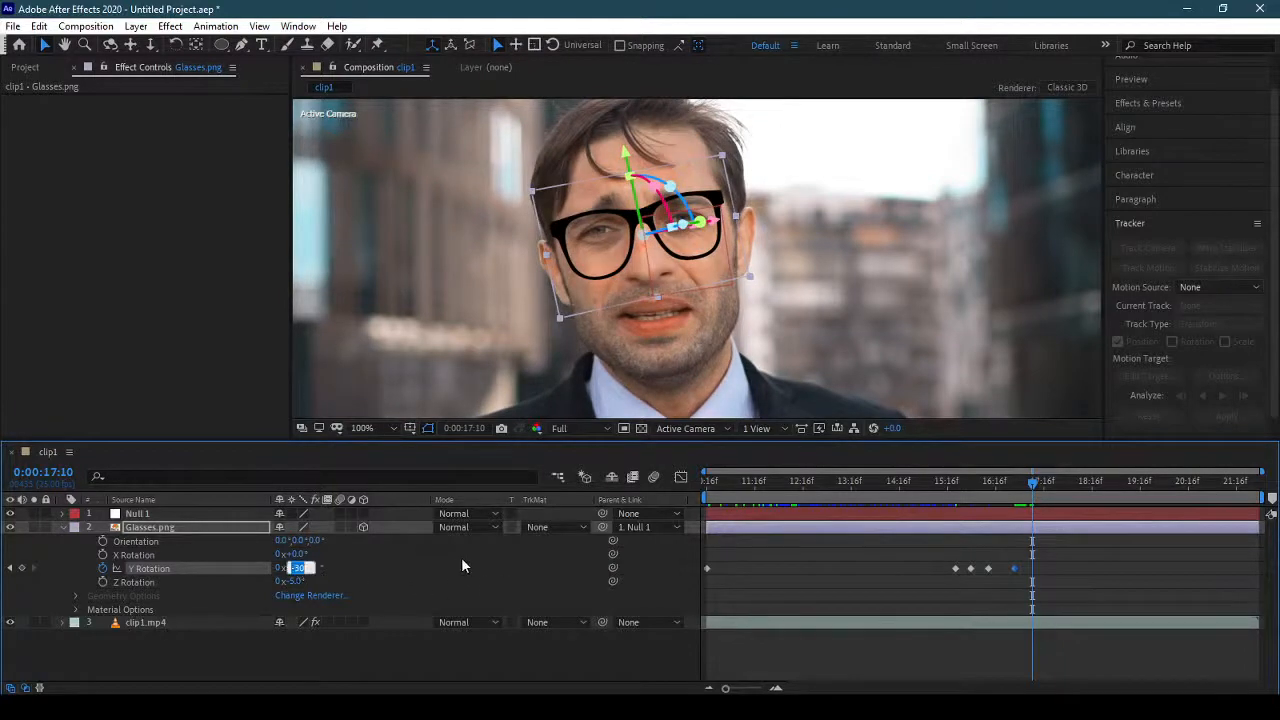
pyautogui.write('0')
pyautogui.press('Return')
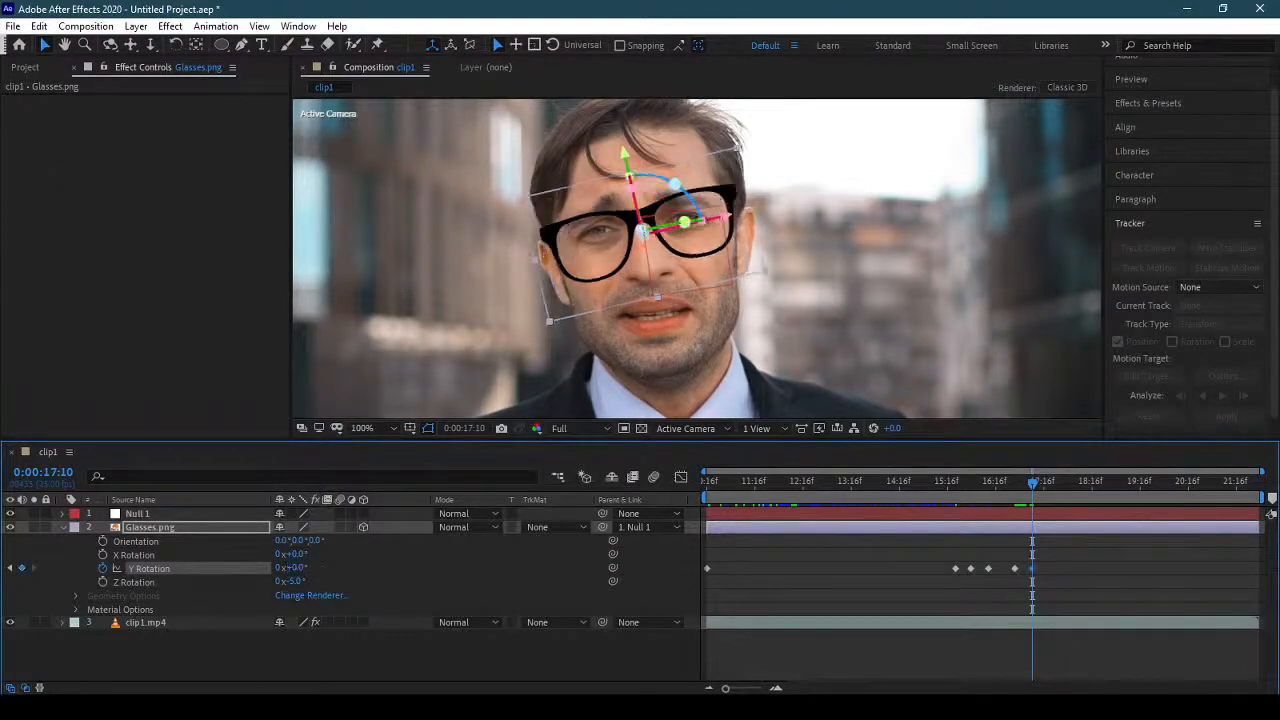
# Add a 0° Y Rotation keyframe shortly before 0:00:20:24 and key the glasses to -46° at 0:00:20:24.
pyautogui.moveTo(1036, 492); pyautogui.dragTo(1203, 487)
pyautogui.click(22, 568)
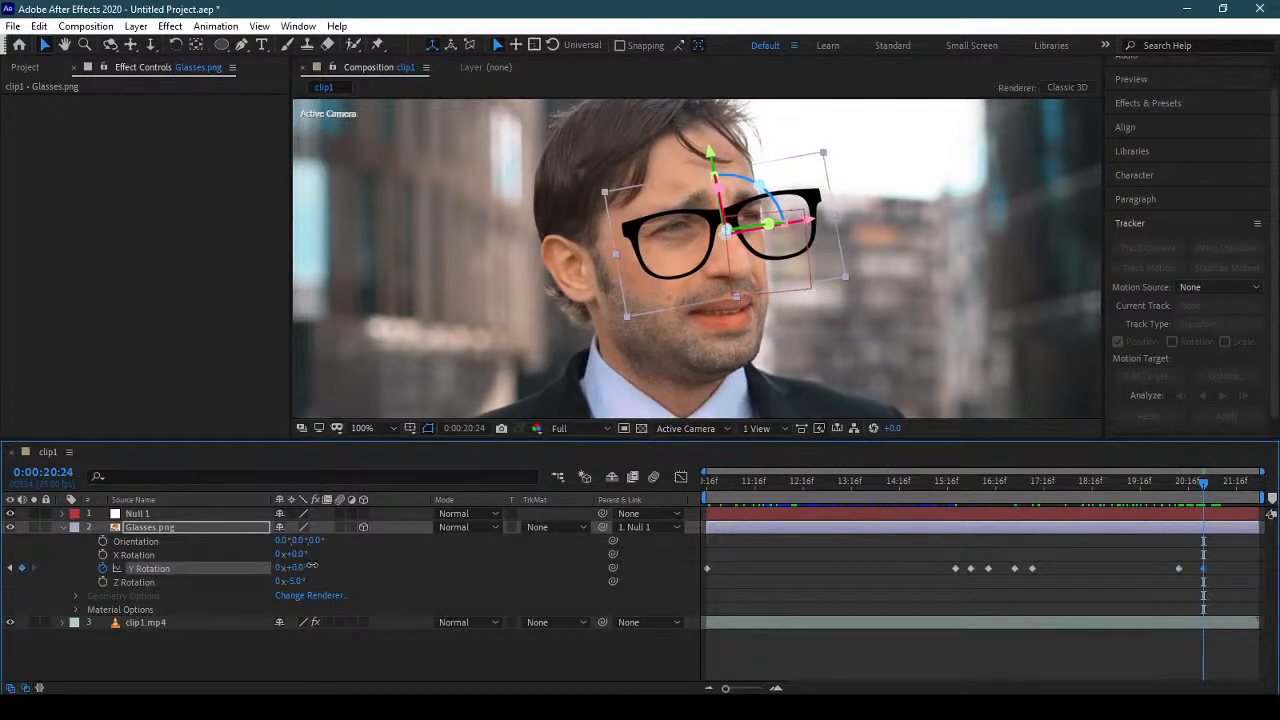
pyautogui.moveTo(311, 566); pyautogui.dragTo(264, 567)
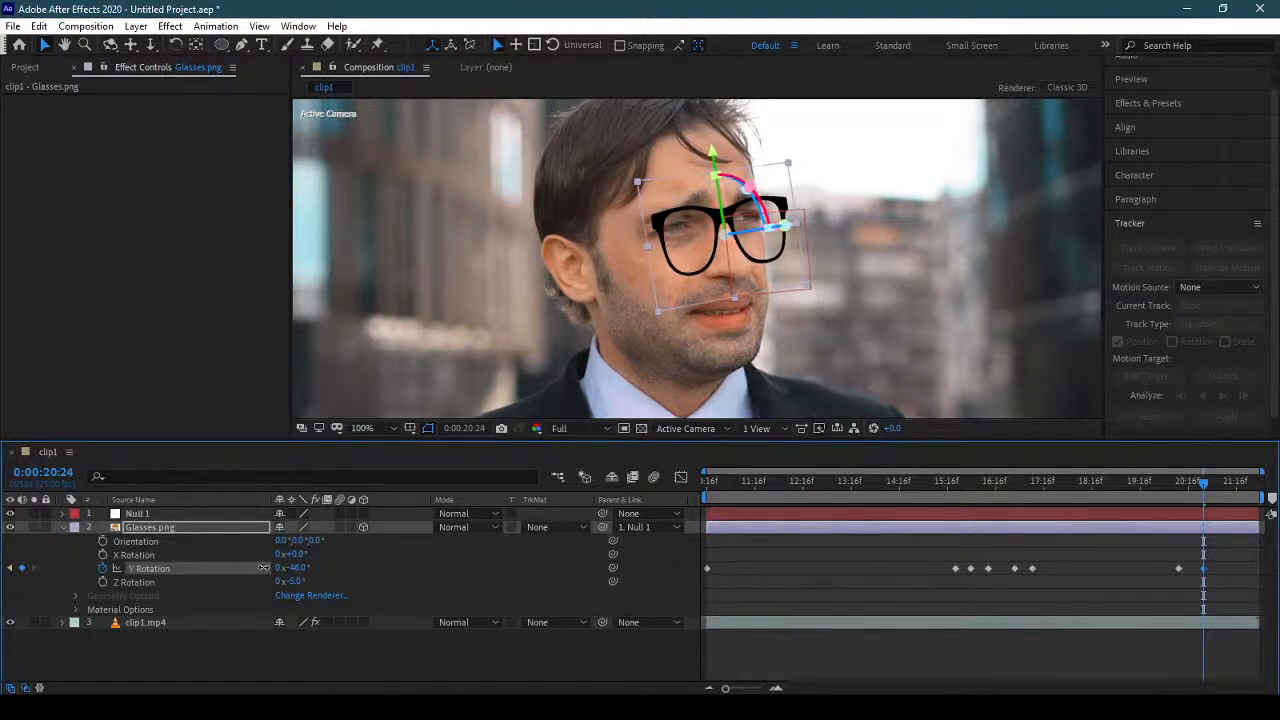
# Keyframe the glasses' Y Rotation back to 0° at 0:00:21:12.
pyautogui.moveTo(1208, 487); pyautogui.dragTo(1233, 487)
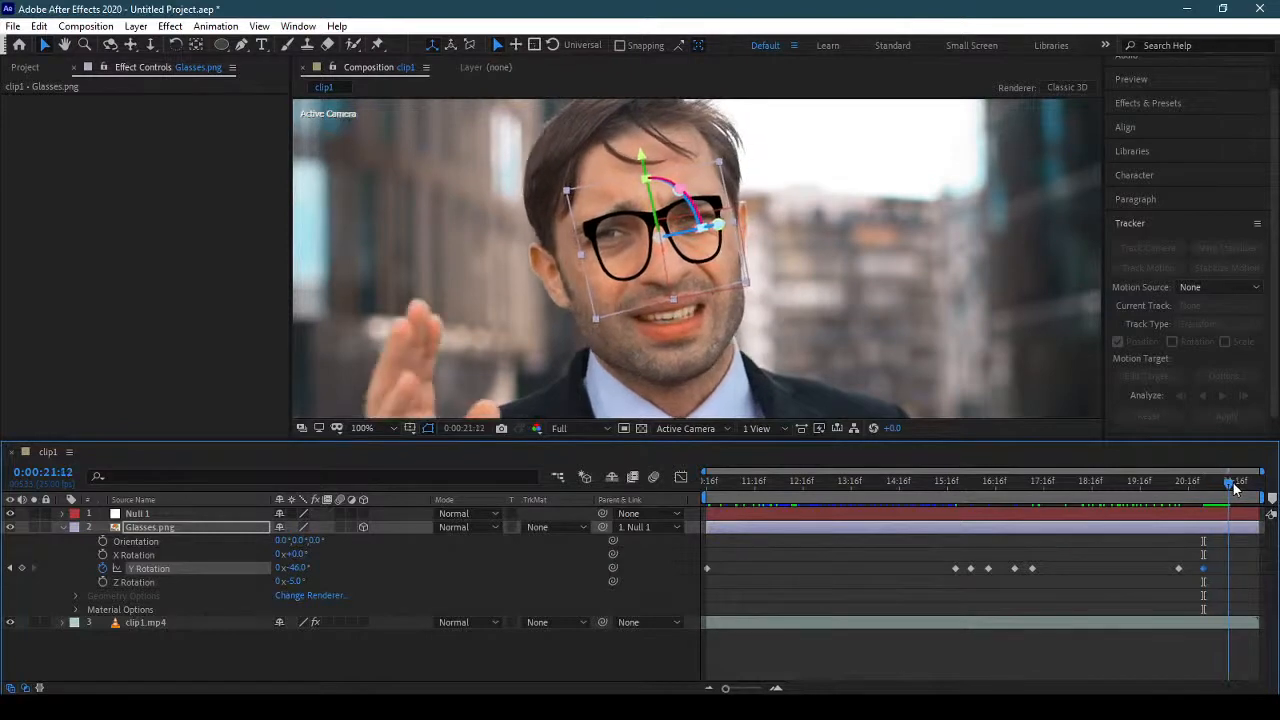
pyautogui.click(306, 572)
pyautogui.write('0')
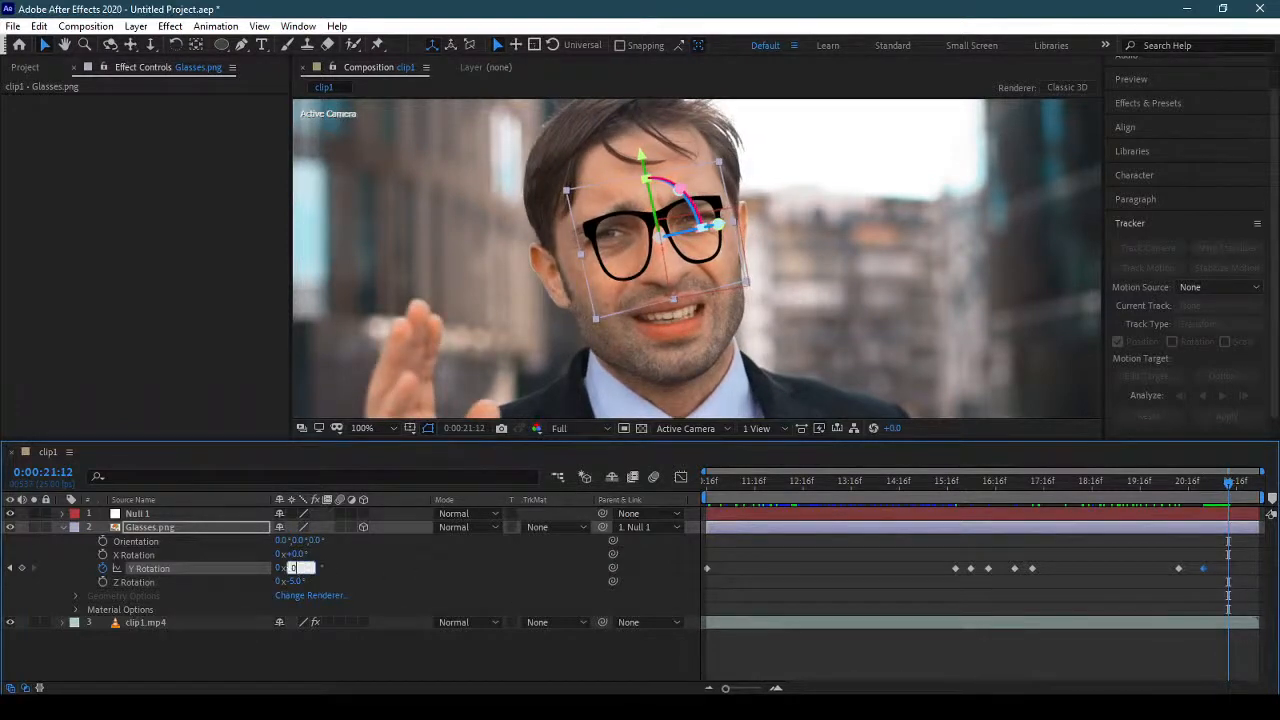
pyautogui.press('Return')
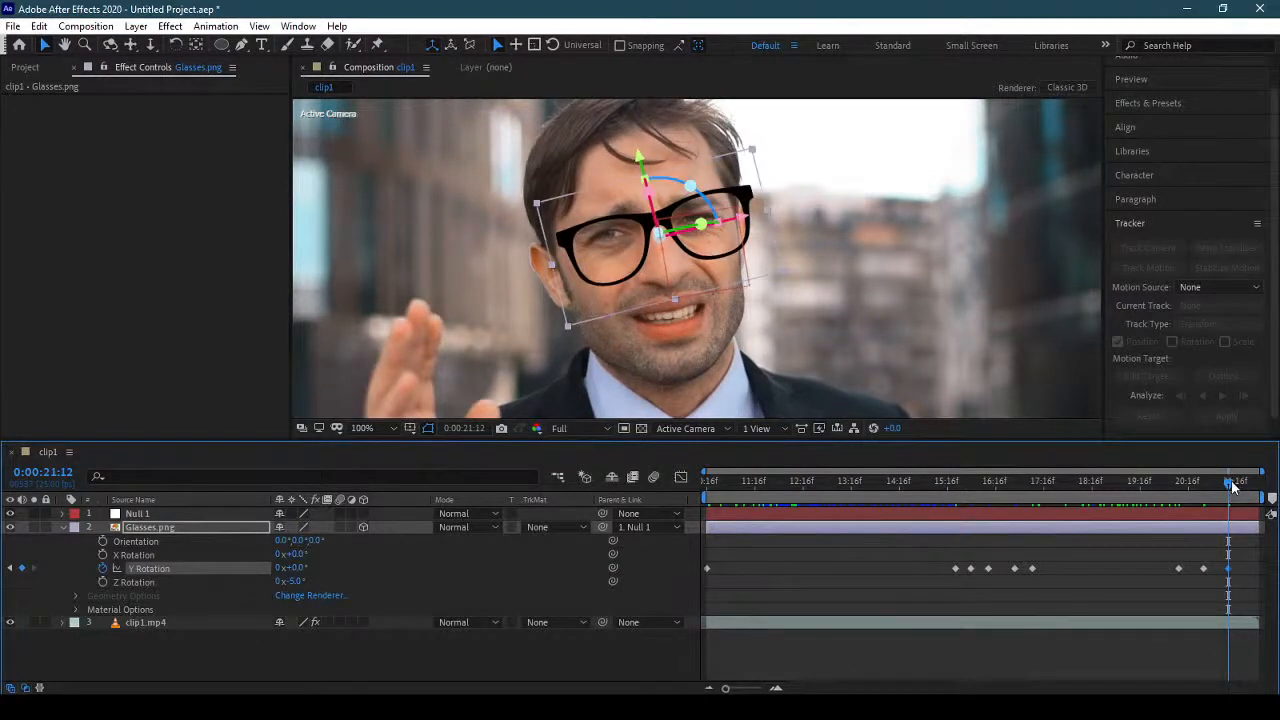
# Keyframe the glasses' Y Rotation to 23° at 0:00:22:02 and preview the animation from the start.
pyautogui.moveTo(1232, 487); pyautogui.dragTo(1258, 484)
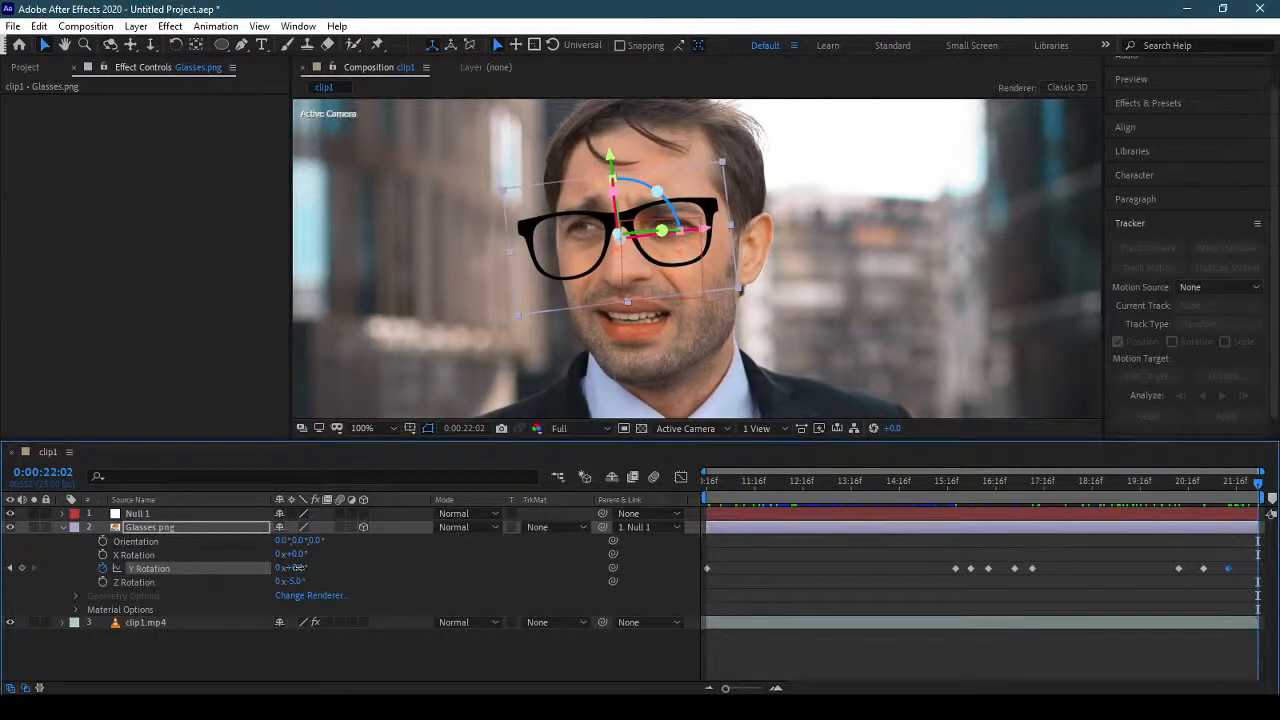
pyautogui.moveTo(296, 568); pyautogui.dragTo(325, 578)
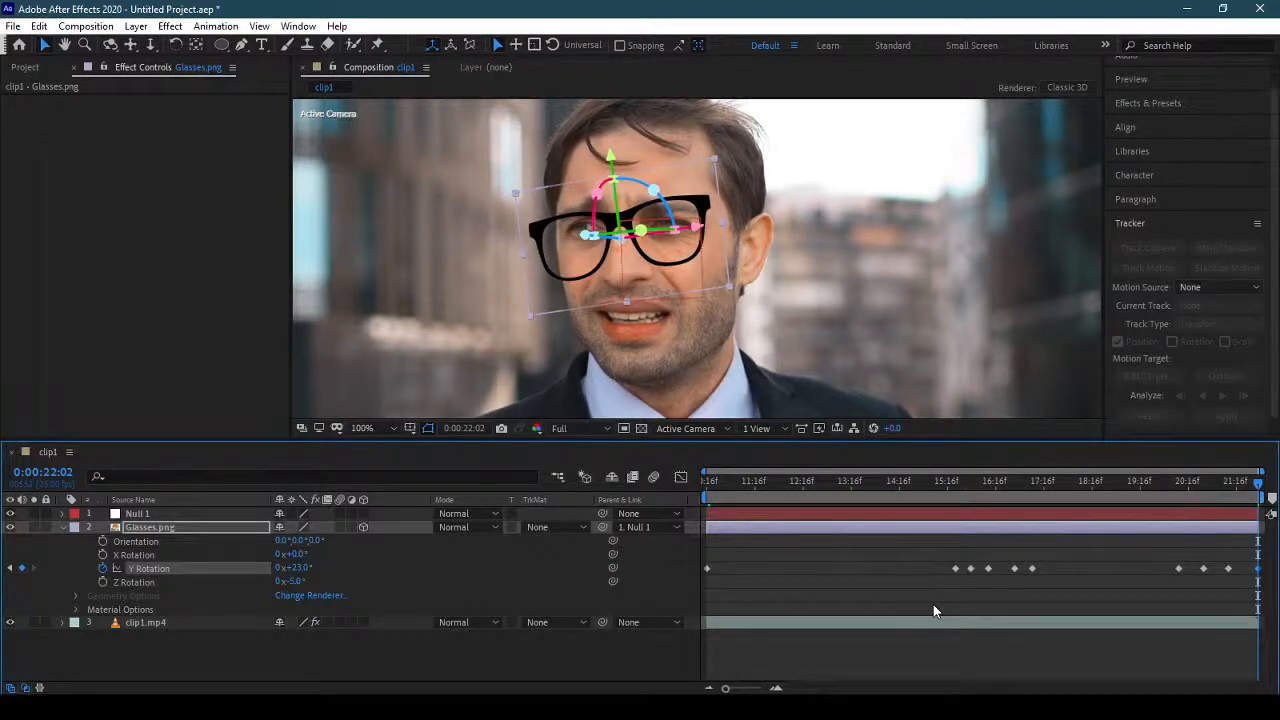
pyautogui.click(1215, 489)
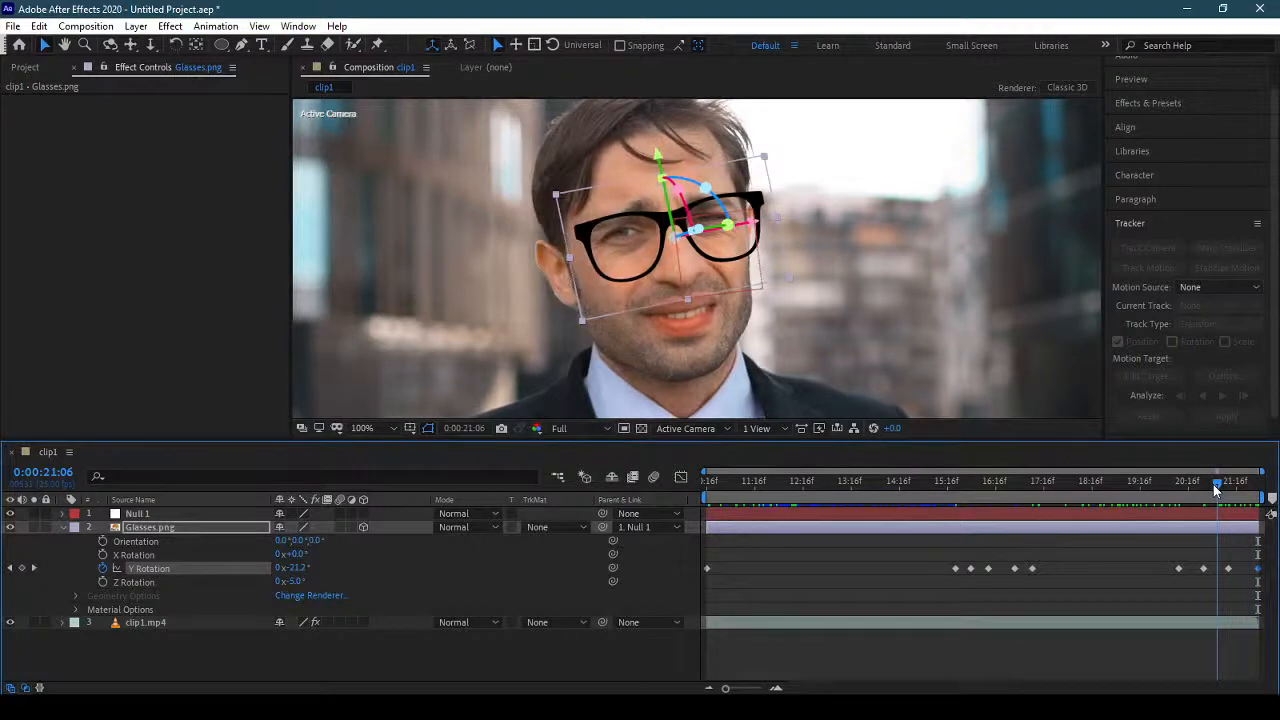
pyautogui.press('Home')
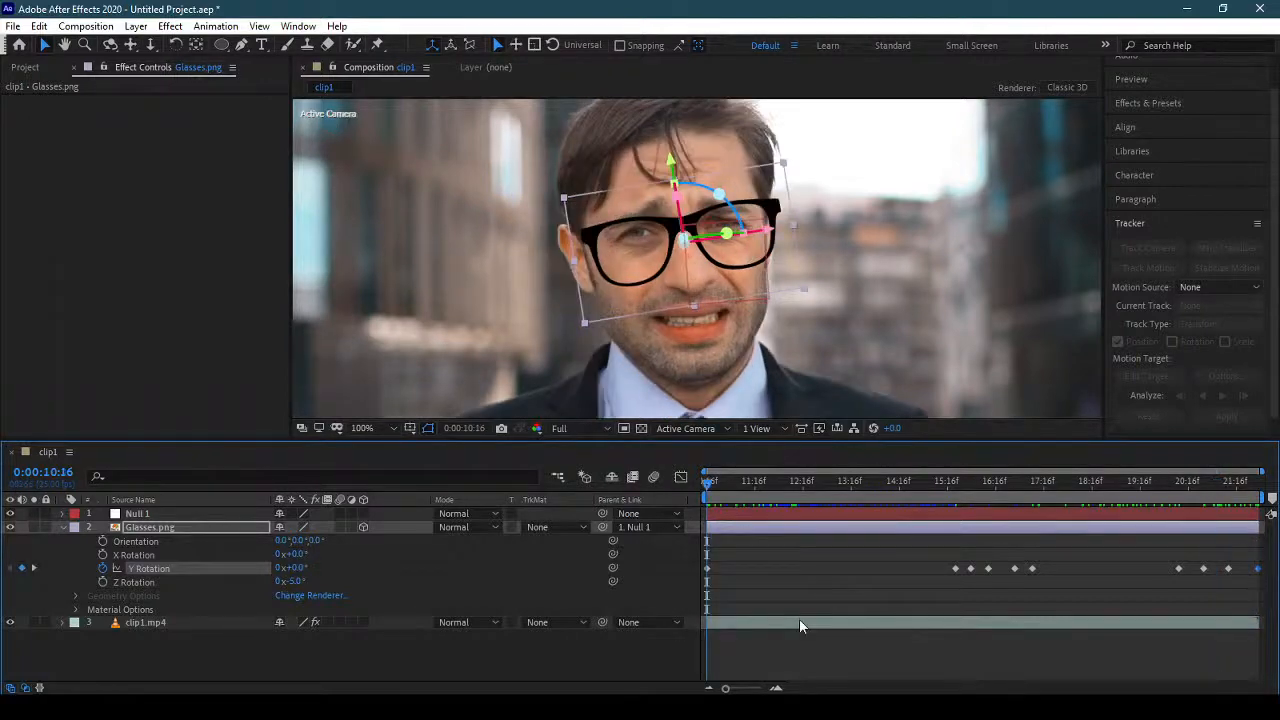
pyautogui.press('space')
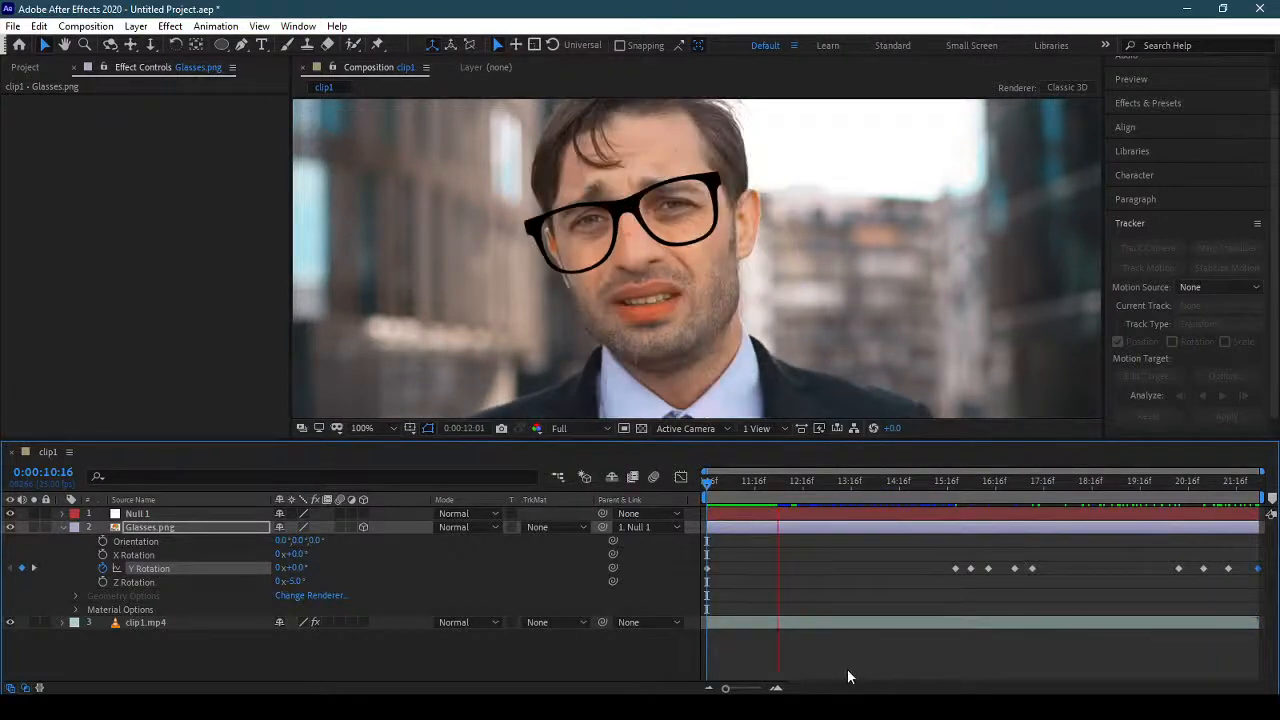
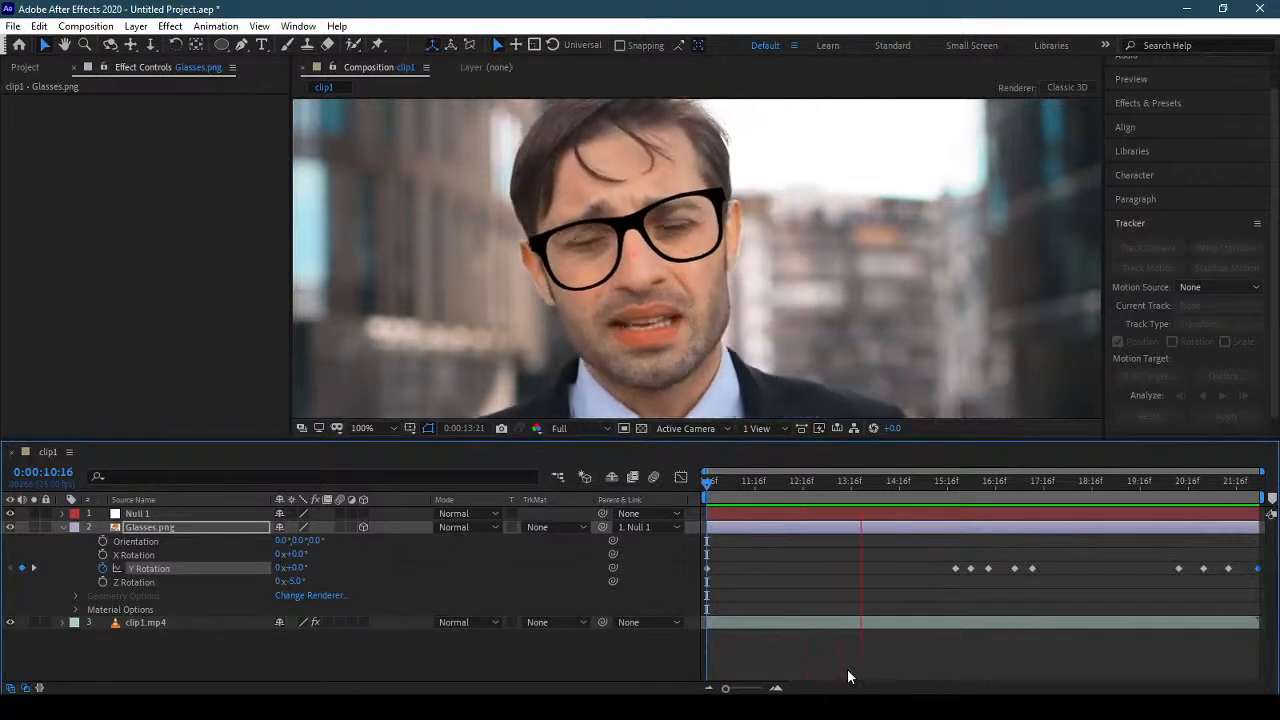
# Stop the preview, return the playhead to 0:00:10:16 and collapse the Glasses.png layer's properties.
pyautogui.click(720, 484)
pyautogui.moveTo(722, 487); pyautogui.dragTo(688, 487)
pyautogui.click(63, 526)
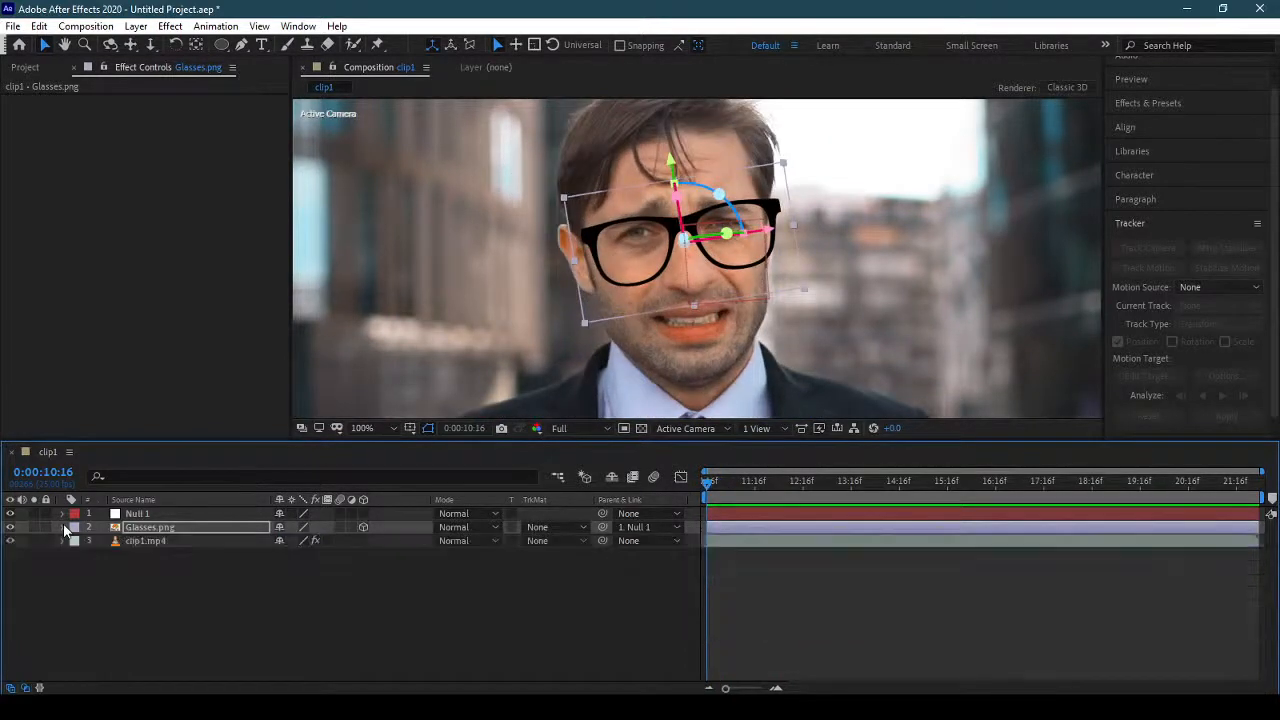
pyautogui.click(180, 563)
pyautogui.click(193, 529)
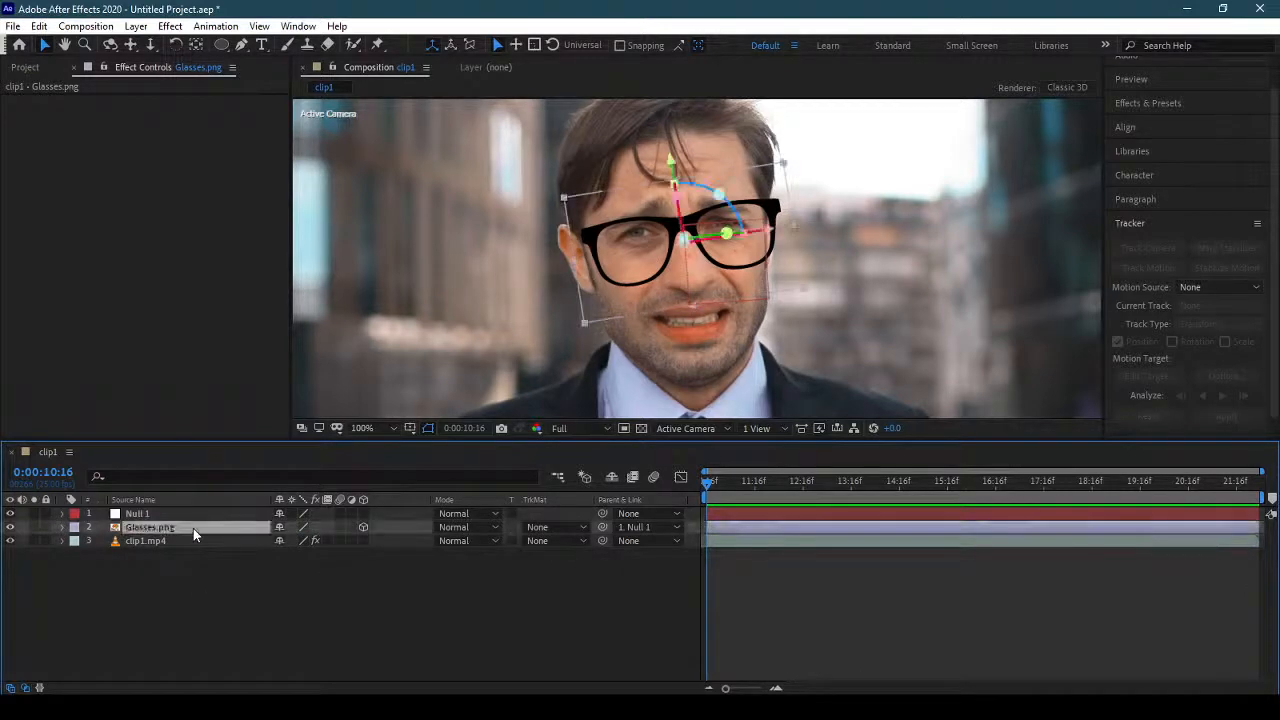
# Expand only the Mouth group of clip1.mp4's Face Track Points effect and display the track points on the face.
pyautogui.click(224, 538)
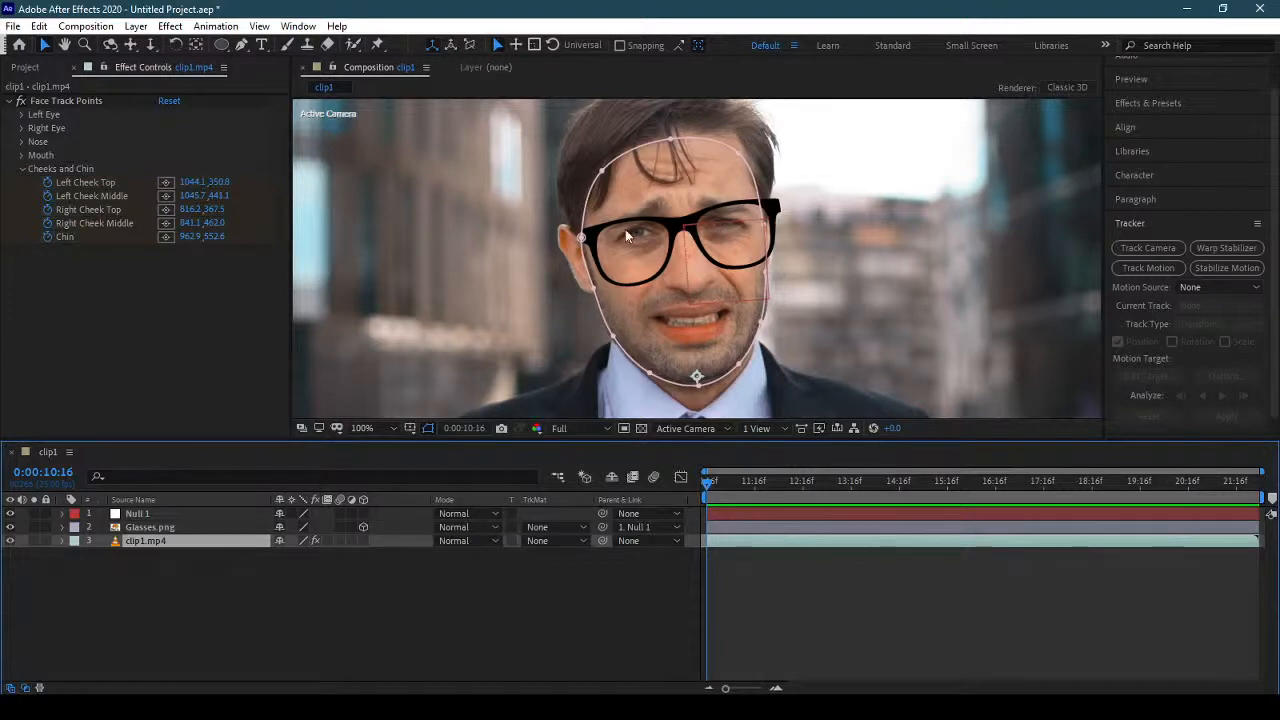
pyautogui.click(24, 169)
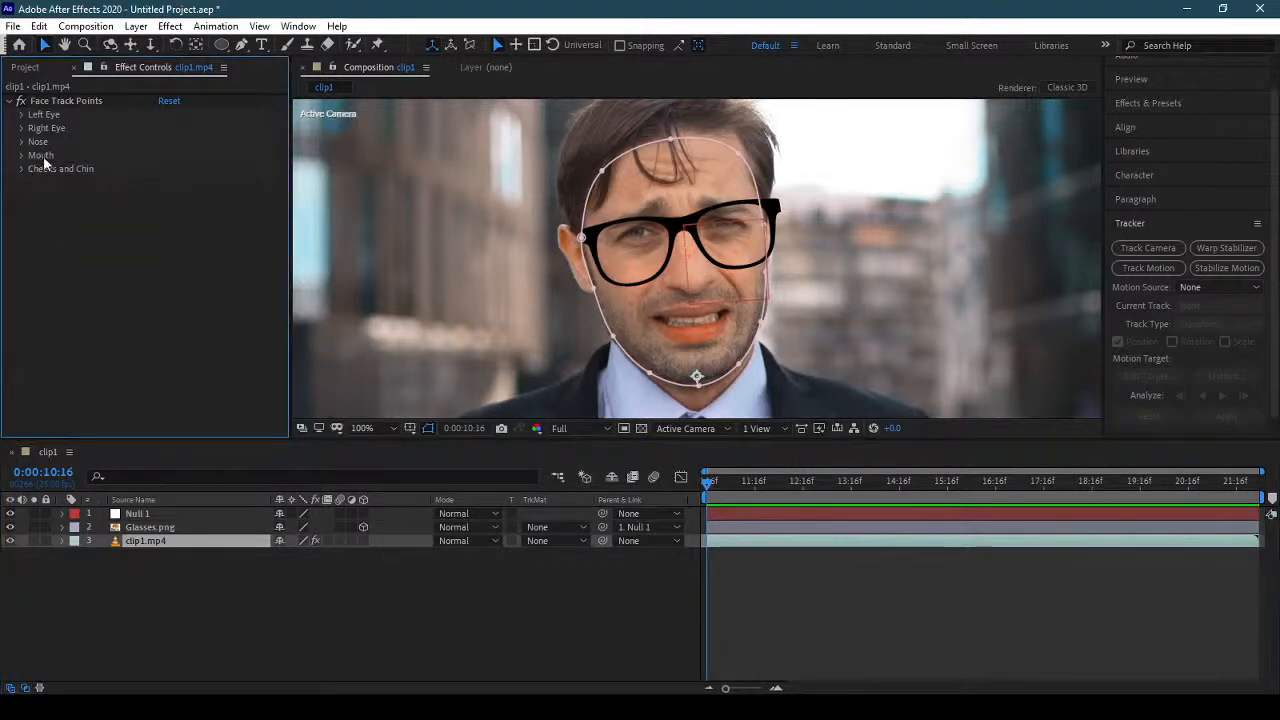
pyautogui.click(21, 155)
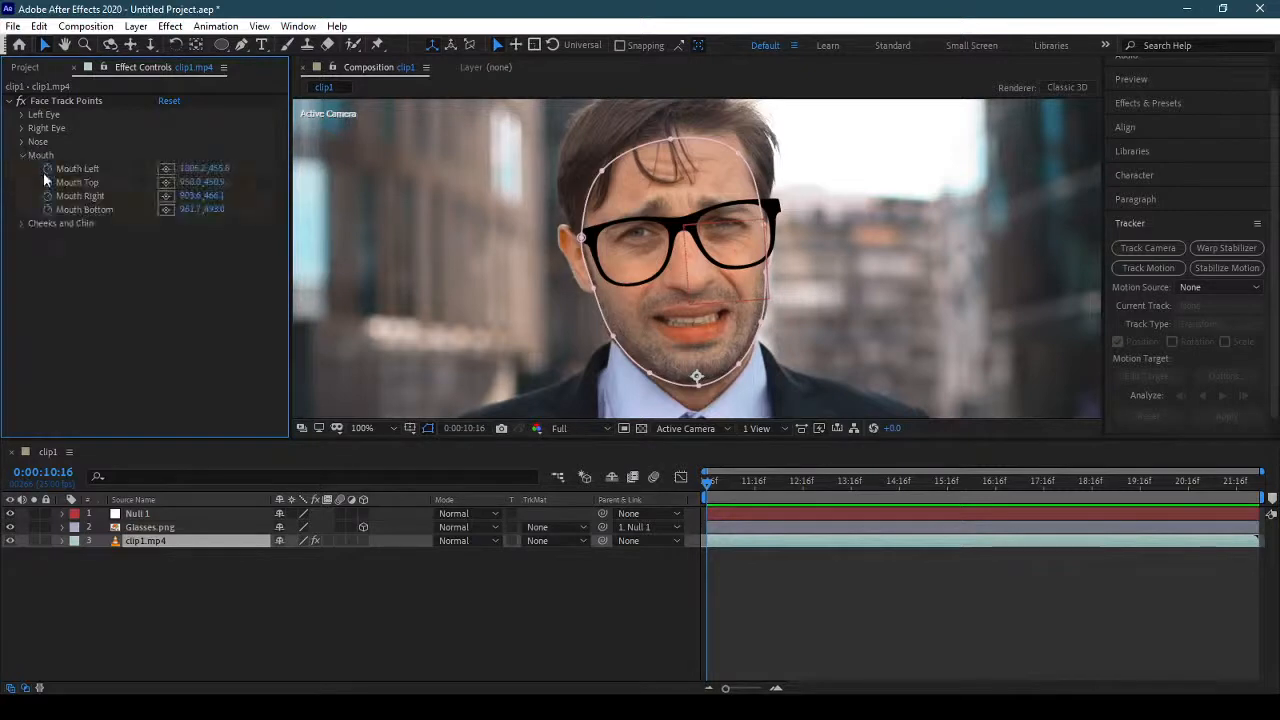
pyautogui.click(65, 98)
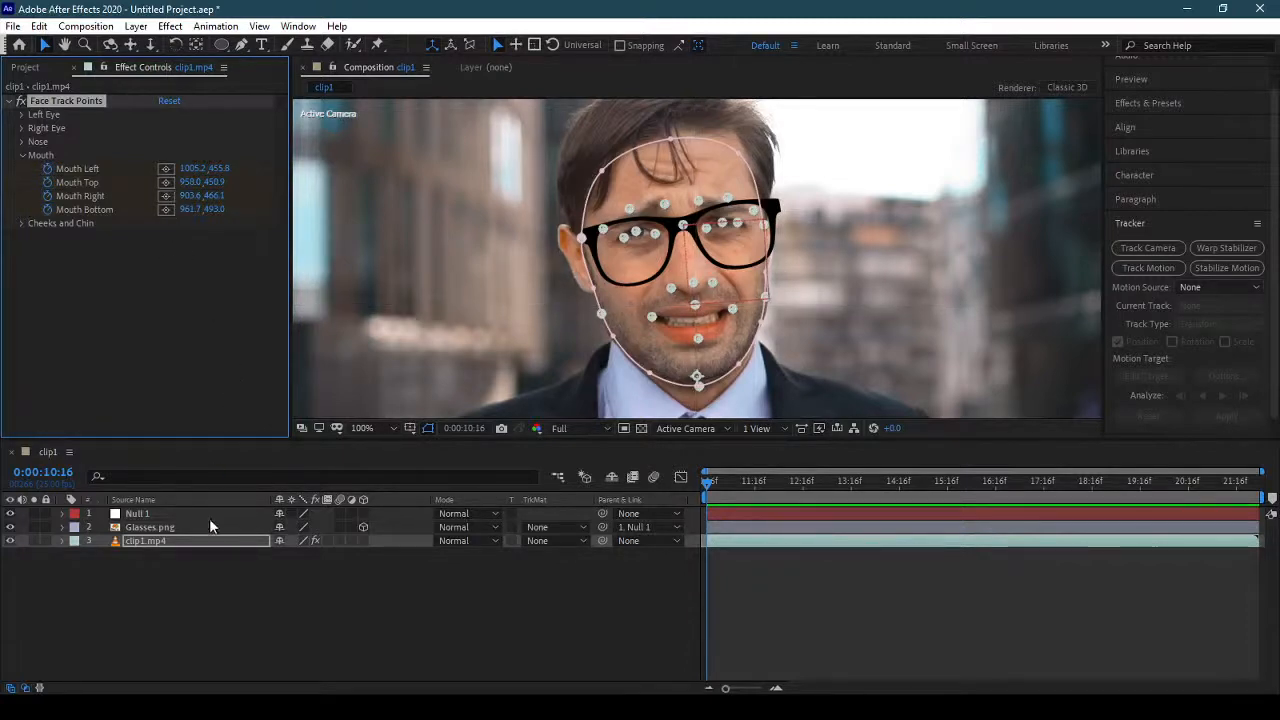
# Create a new null object and move it to the top of the layer stack.
pyautogui.click(135, 26)
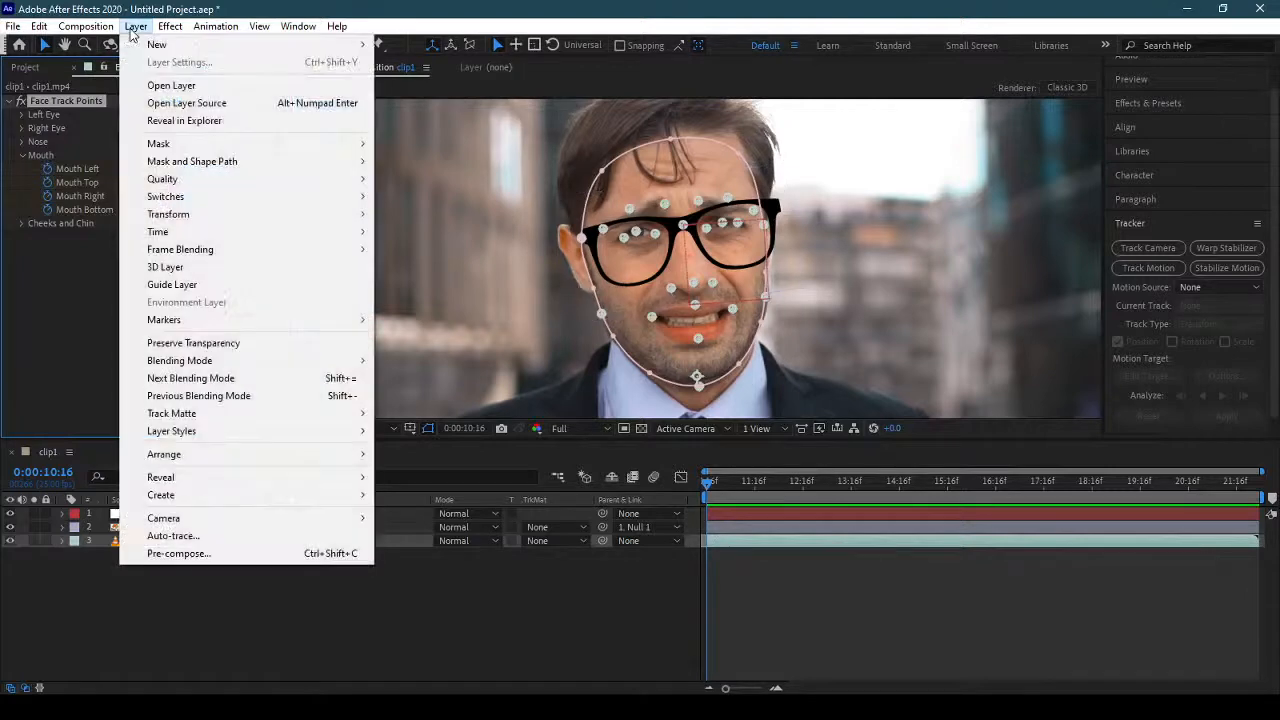
pyautogui.moveTo(157, 45)
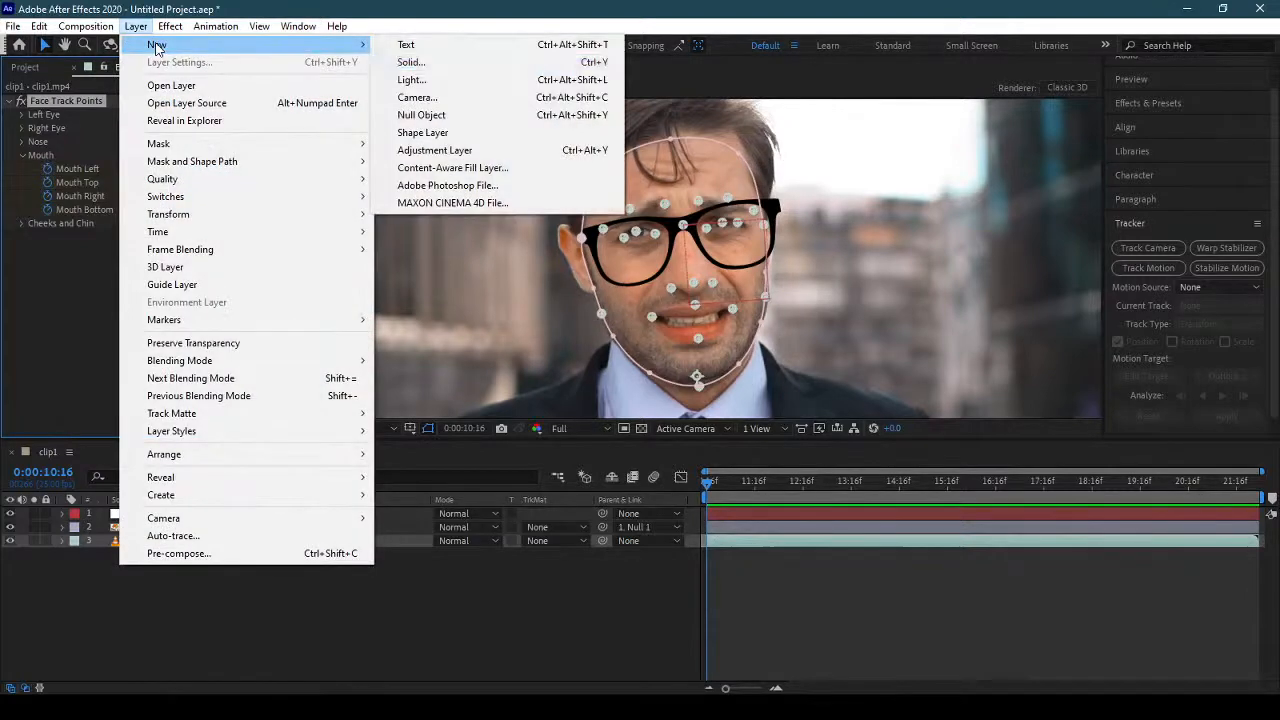
pyautogui.click(466, 114)
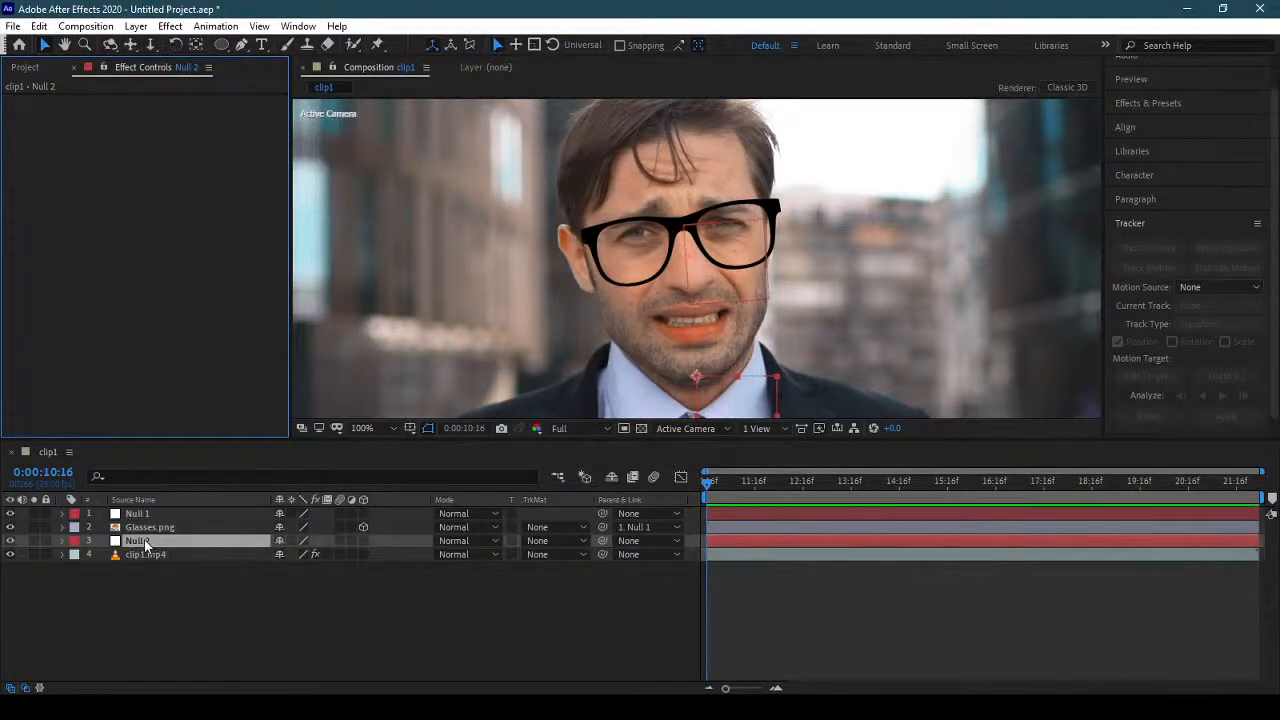
pyautogui.moveTo(145, 545); pyautogui.dragTo(168, 510)
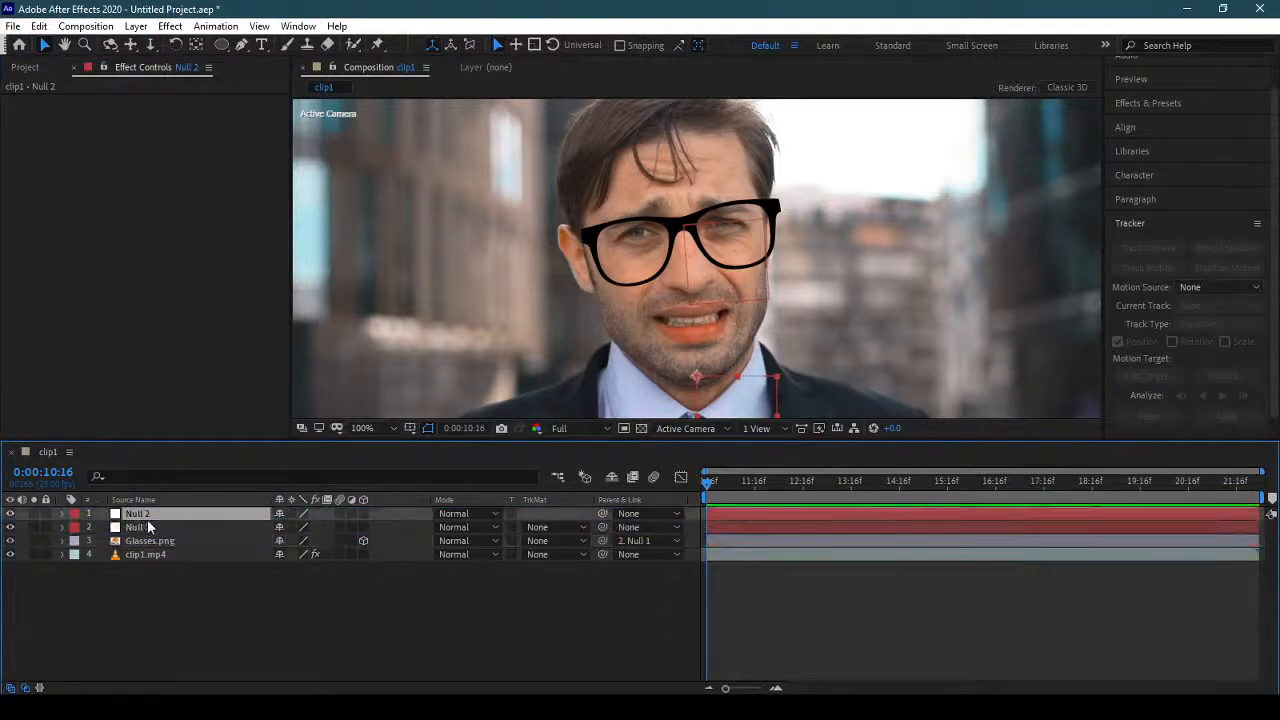
# Rename the Null 1 layer "Glasses Null\".
pyautogui.click(142, 528)
pyautogui.doubleClick(142, 528)
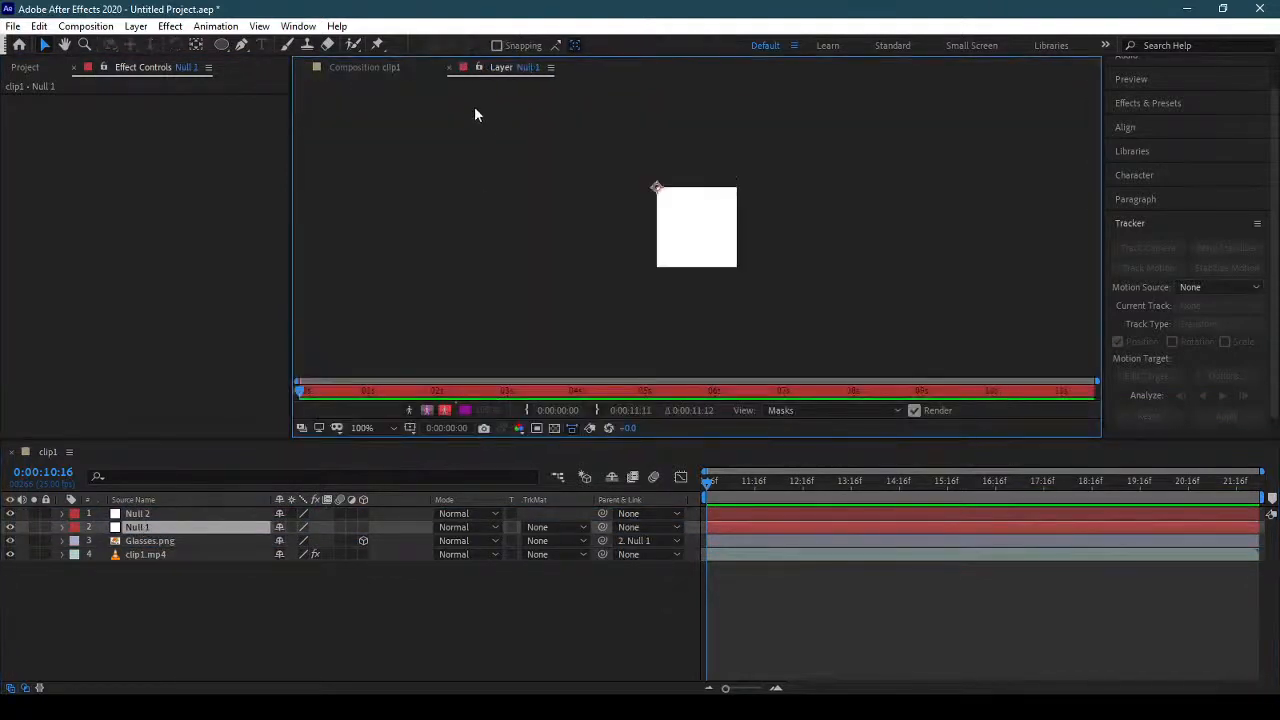
pyautogui.click(449, 68)
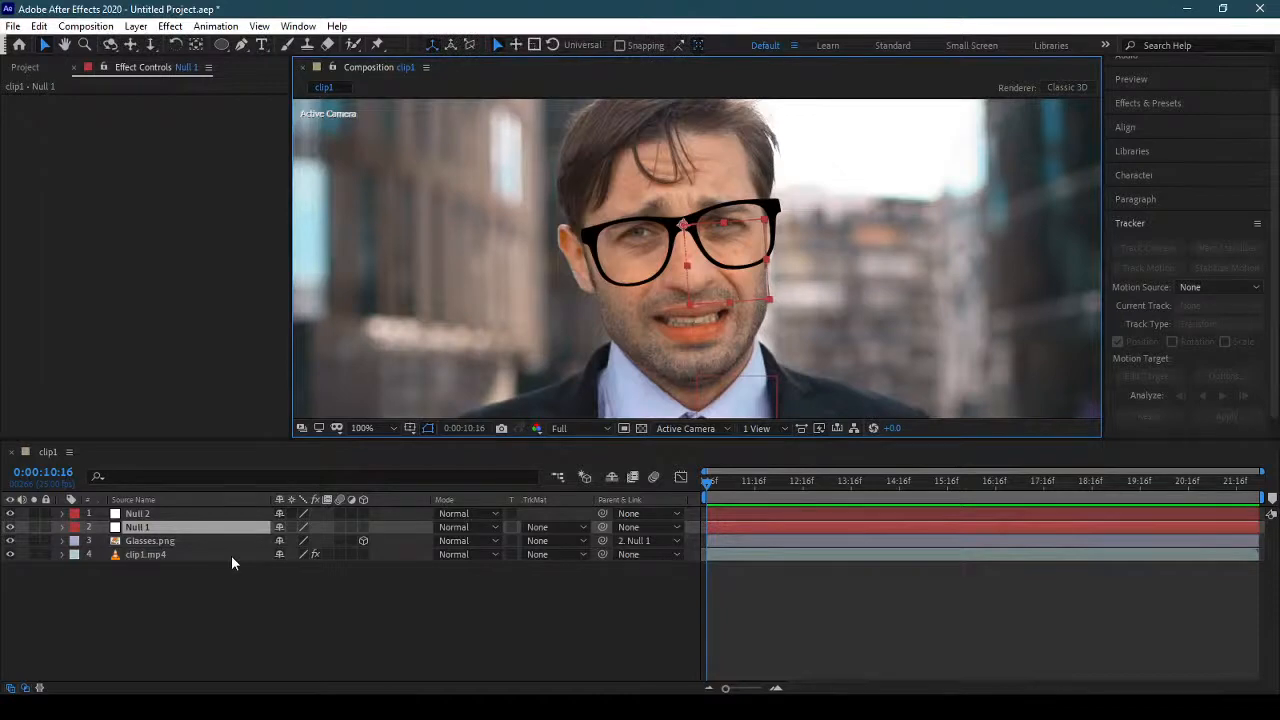
pyautogui.press('KP_Enter')
pyautogui.click(449, 64)
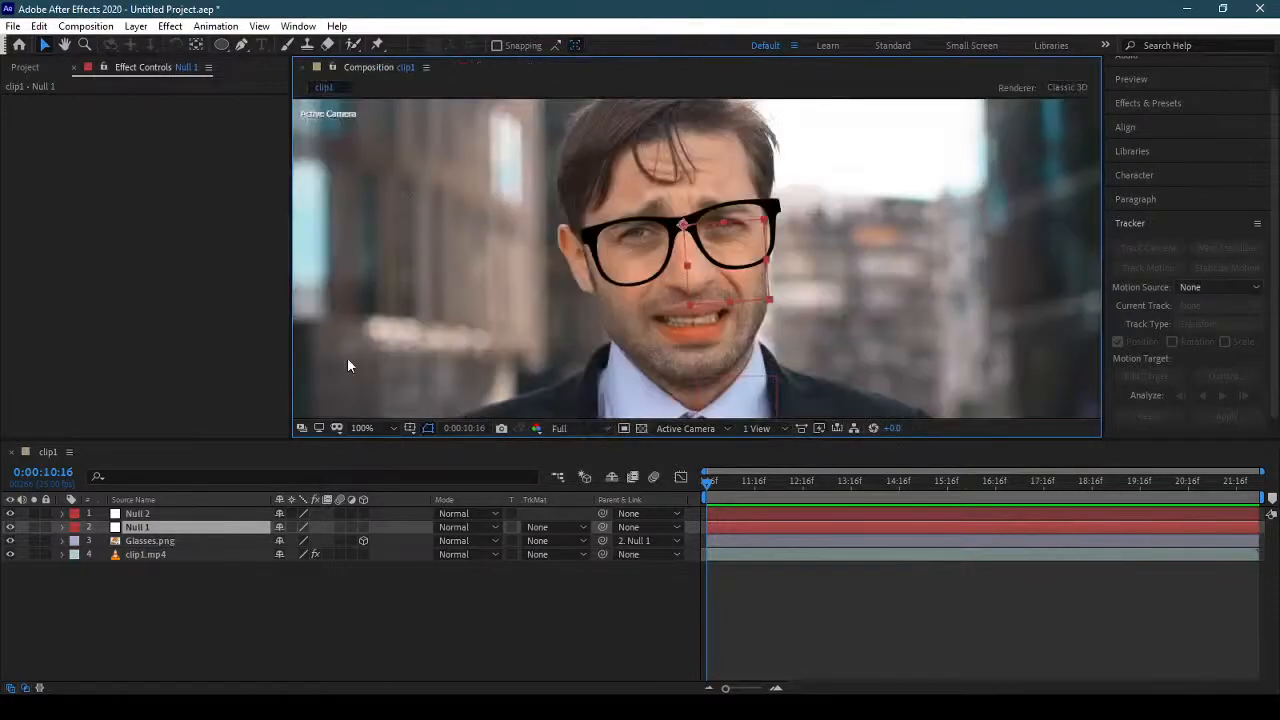
pyautogui.press('Return')
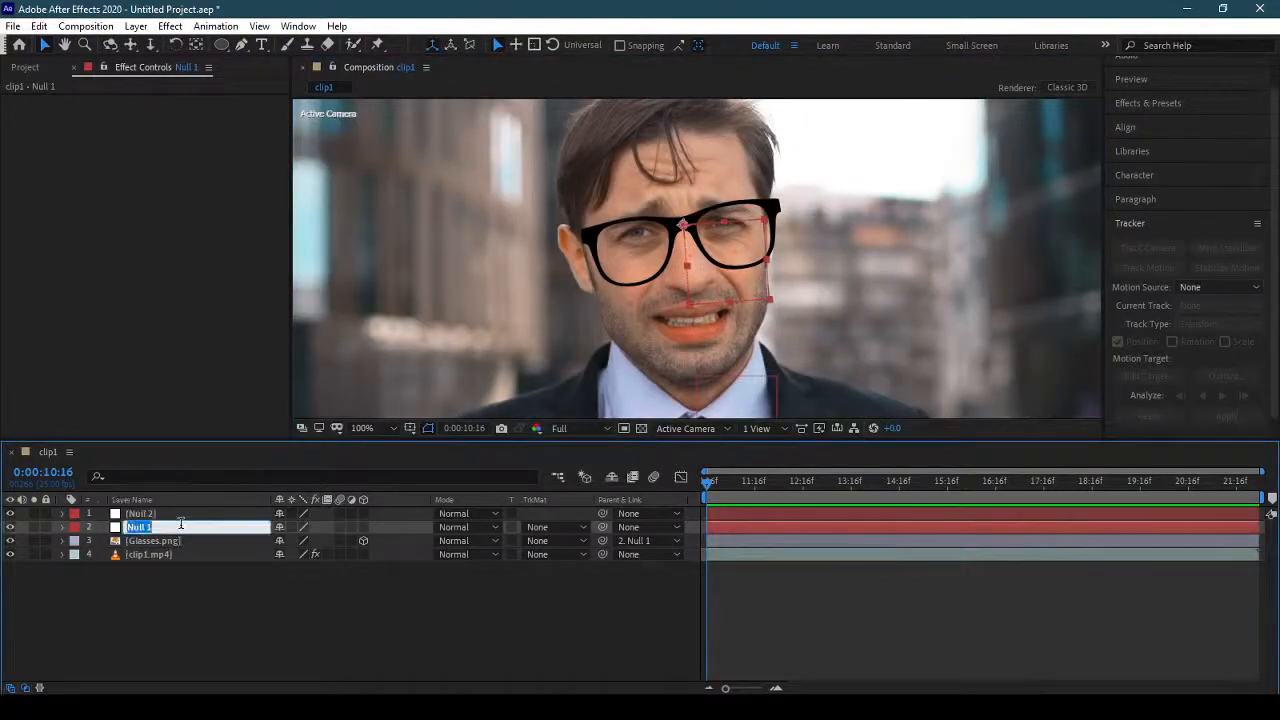
pyautogui.write('Glasses Null\\')
pyautogui.press('Return')
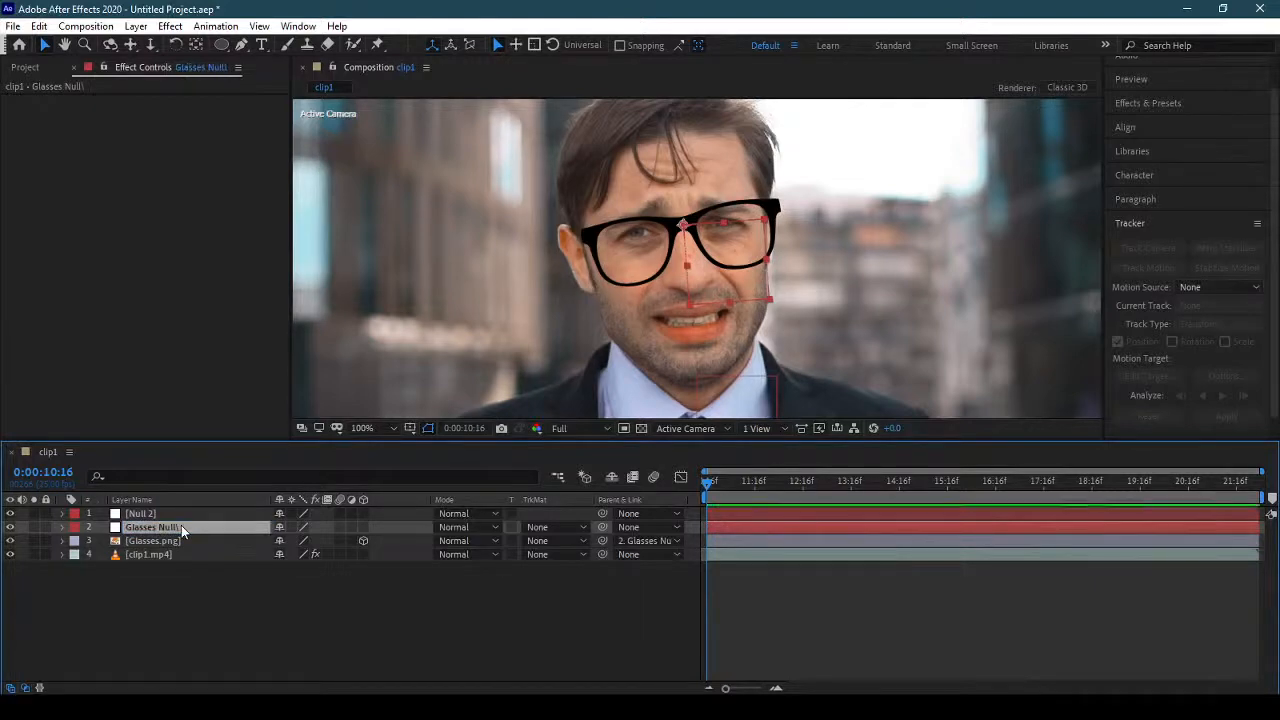
# Rename the Null 2 layer "Moustache Null\".
pyautogui.click(150, 514)
pyautogui.press('Return')
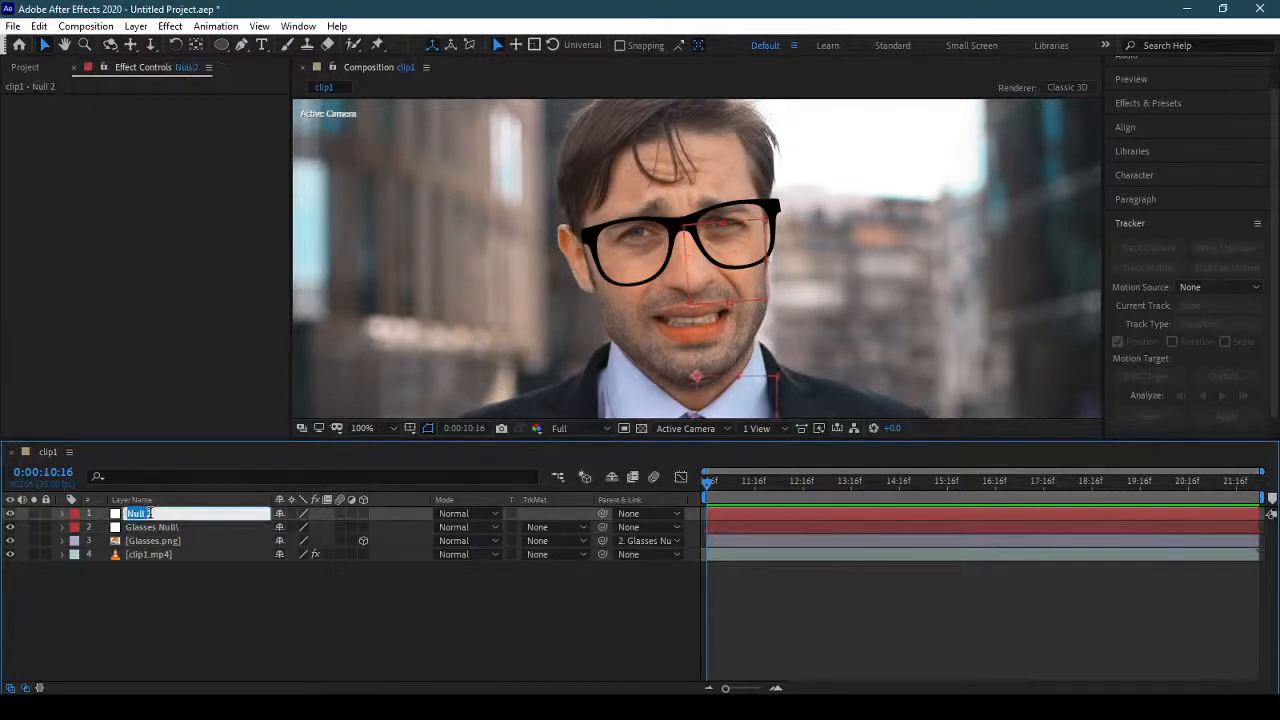
pyautogui.write('Moustache Null\\')
pyautogui.press('Return')
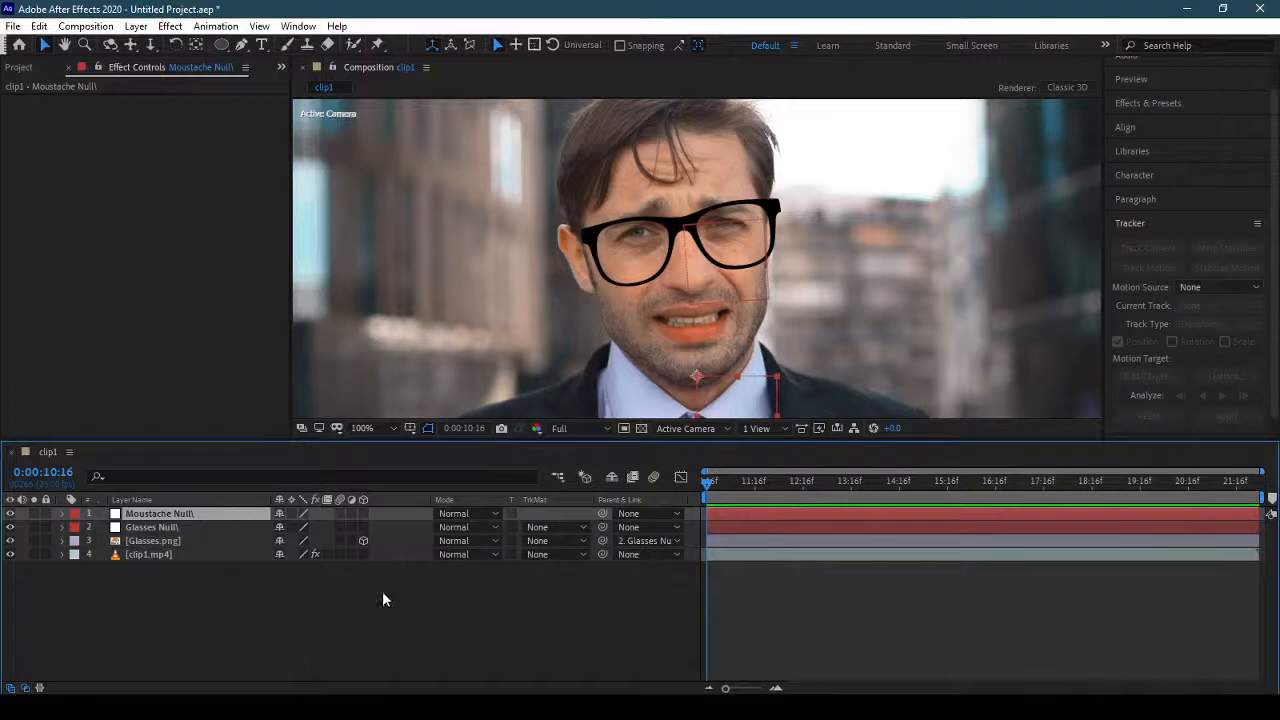
# Link the moustache null's Position to the Mouth Top point of clip1.mp4's Face Track Points and preview the tracking.
pyautogui.click(160, 554)
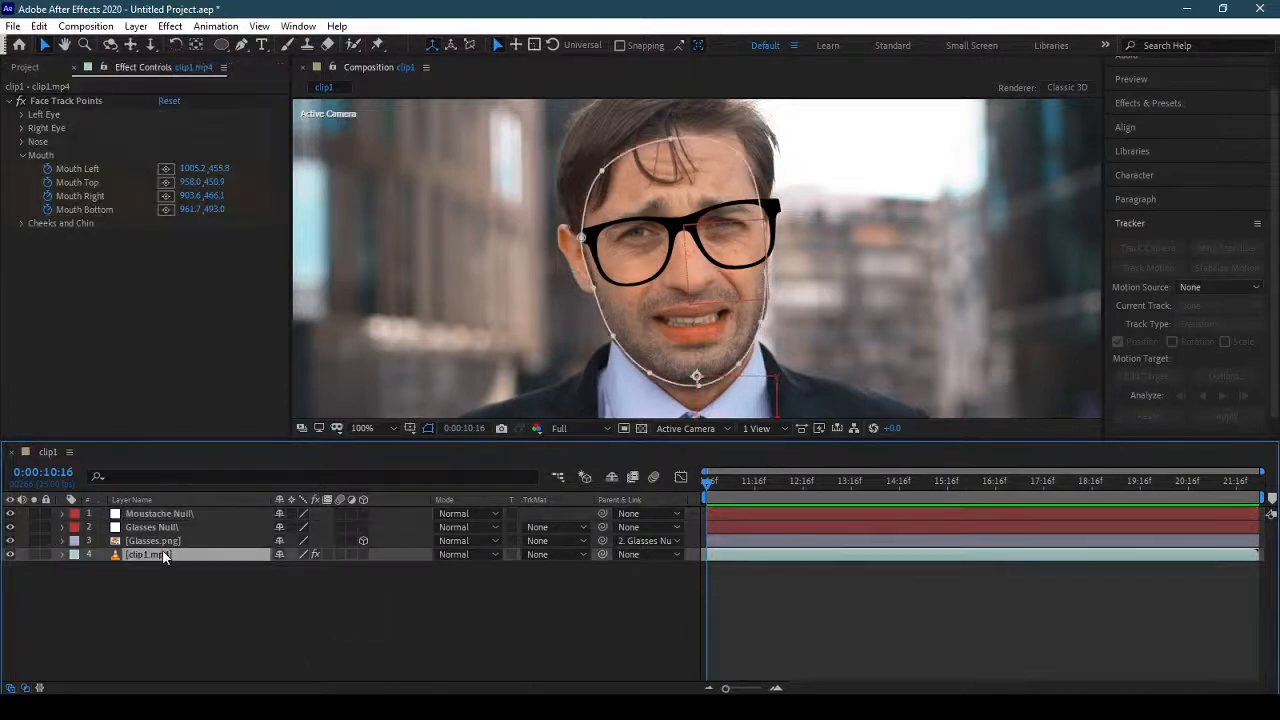
pyautogui.click(62, 514)
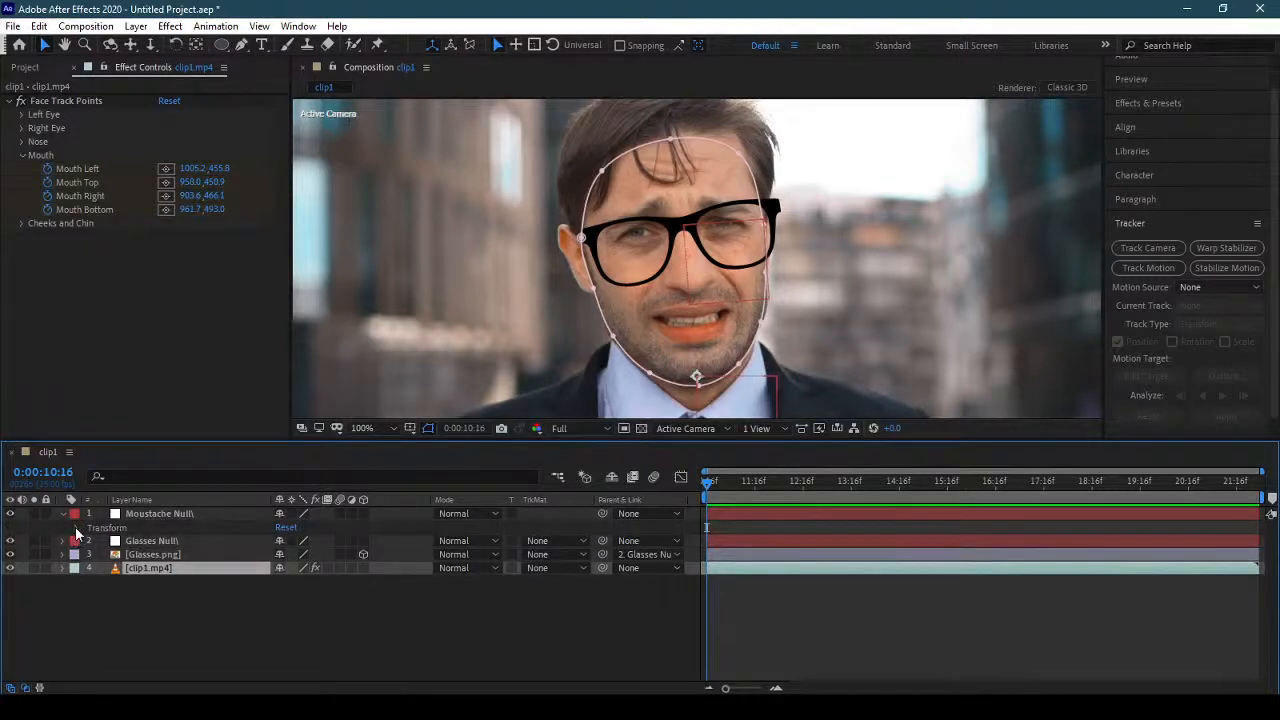
pyautogui.click(77, 530)
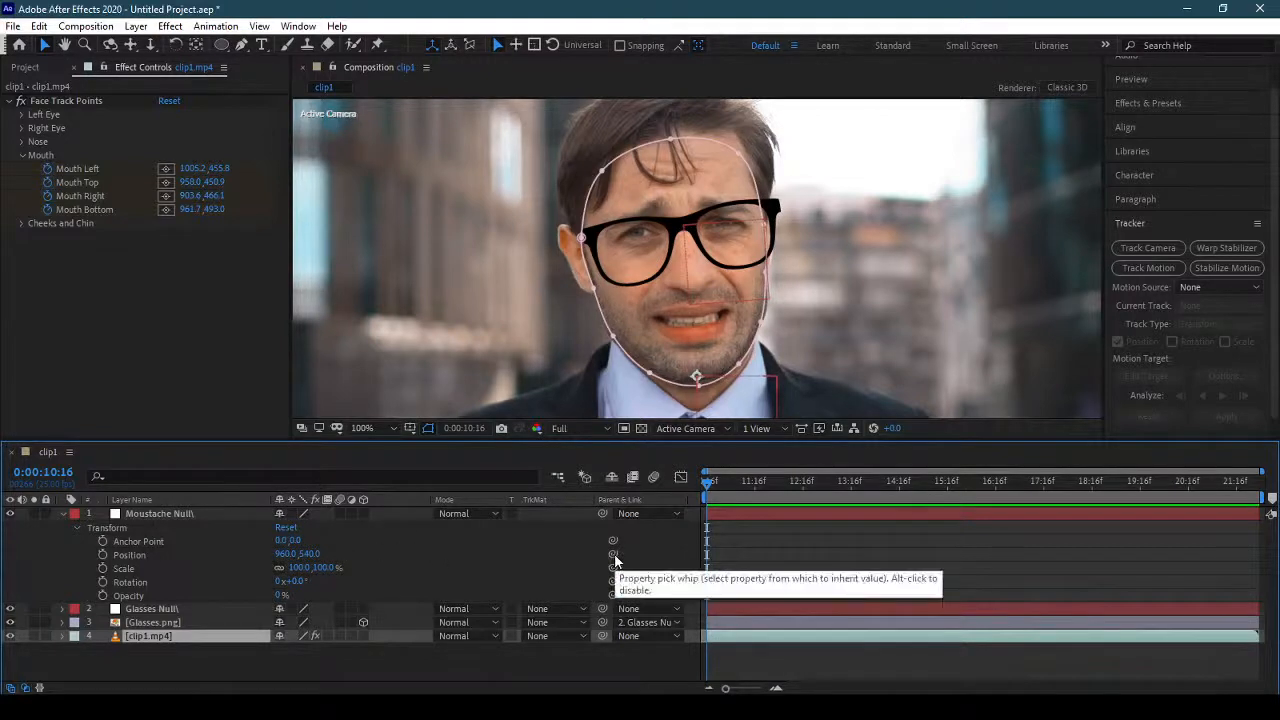
pyautogui.moveTo(613, 556); pyautogui.dragTo(96, 184)
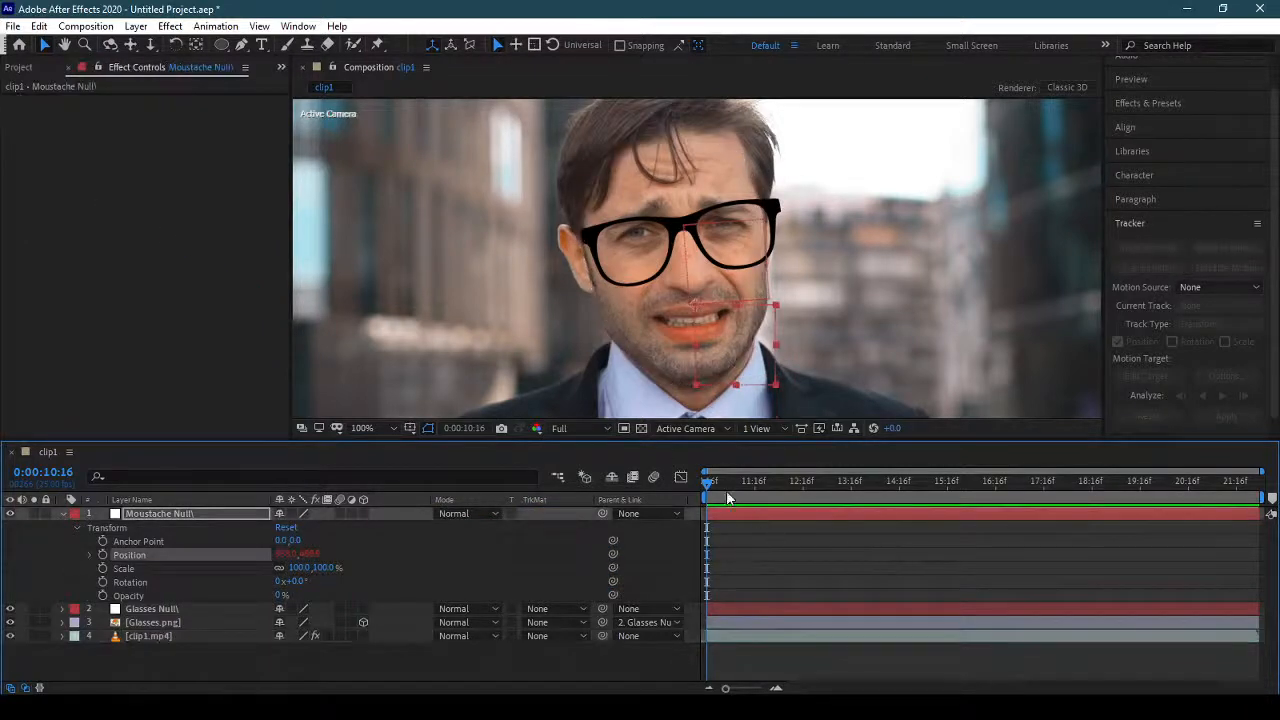
pyautogui.press('space')
pyautogui.press('space')
pyautogui.click(61, 513)
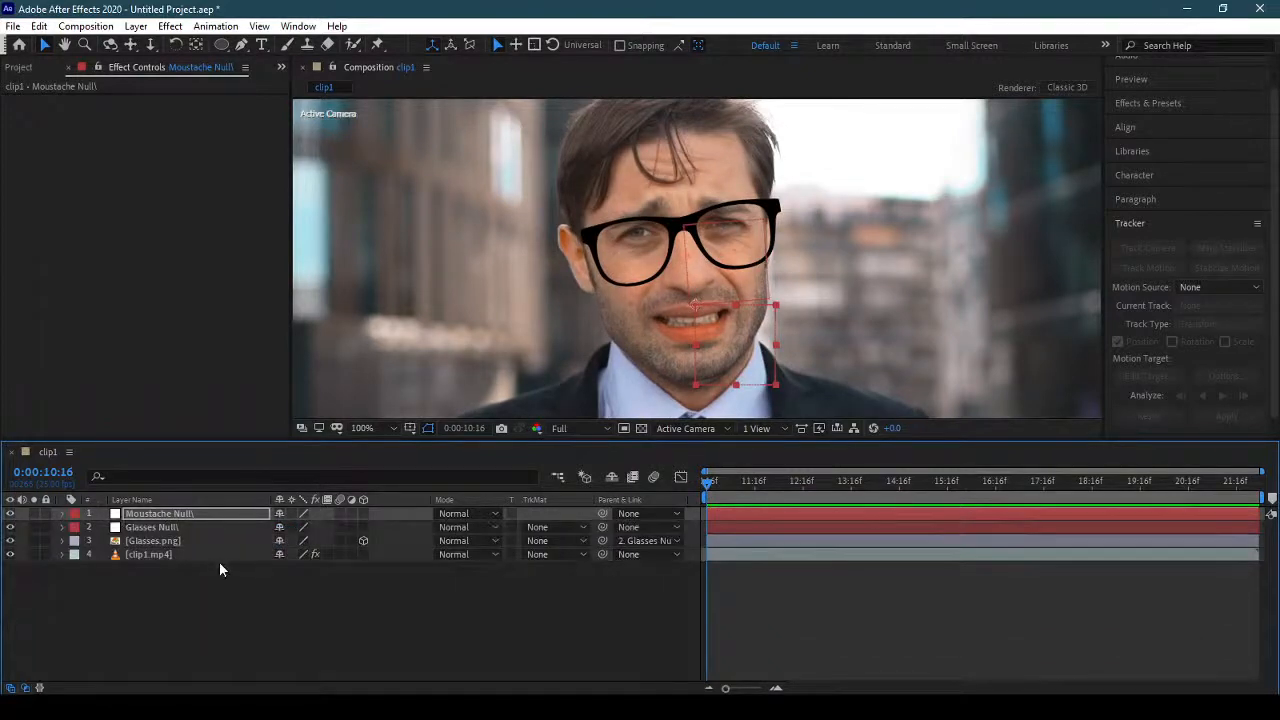
# Add the moustache PNG from the project files to the clip1 composition, directly above the Glasses.png layer.
pyautogui.click(25, 67)
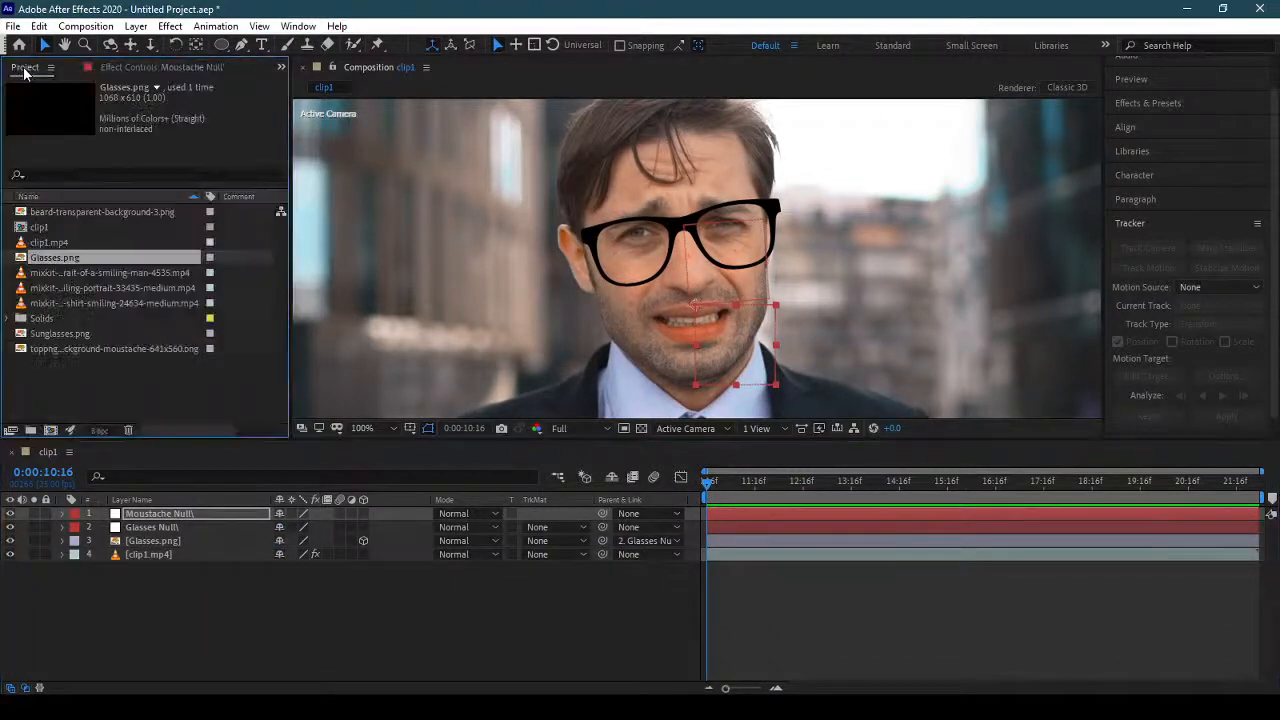
pyautogui.click(85, 324)
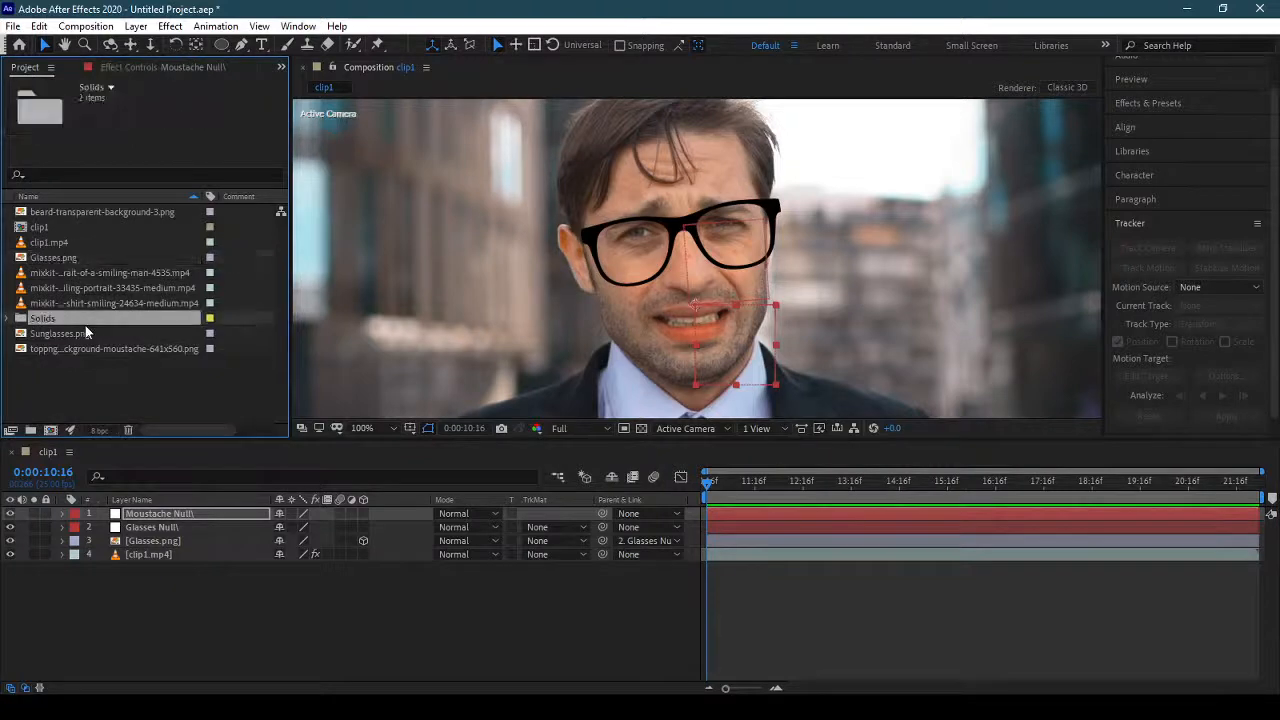
pyautogui.click(99, 349)
pyautogui.moveTo(107, 349); pyautogui.dragTo(167, 541)
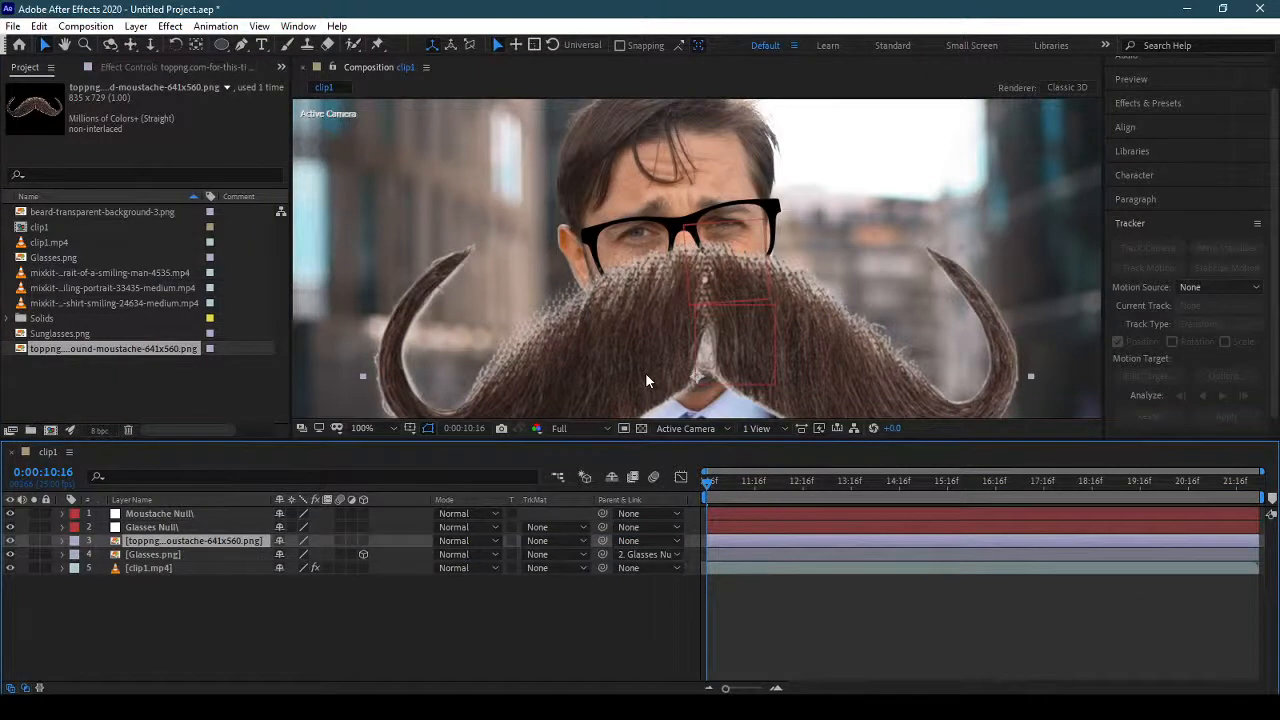
# Scale the moustache layer to 22% and place it over the man's upper lip.
pyautogui.press('s')
pyautogui.moveTo(318, 554); pyautogui.dragTo(266, 554)
pyautogui.scroll(2, 735, 394)
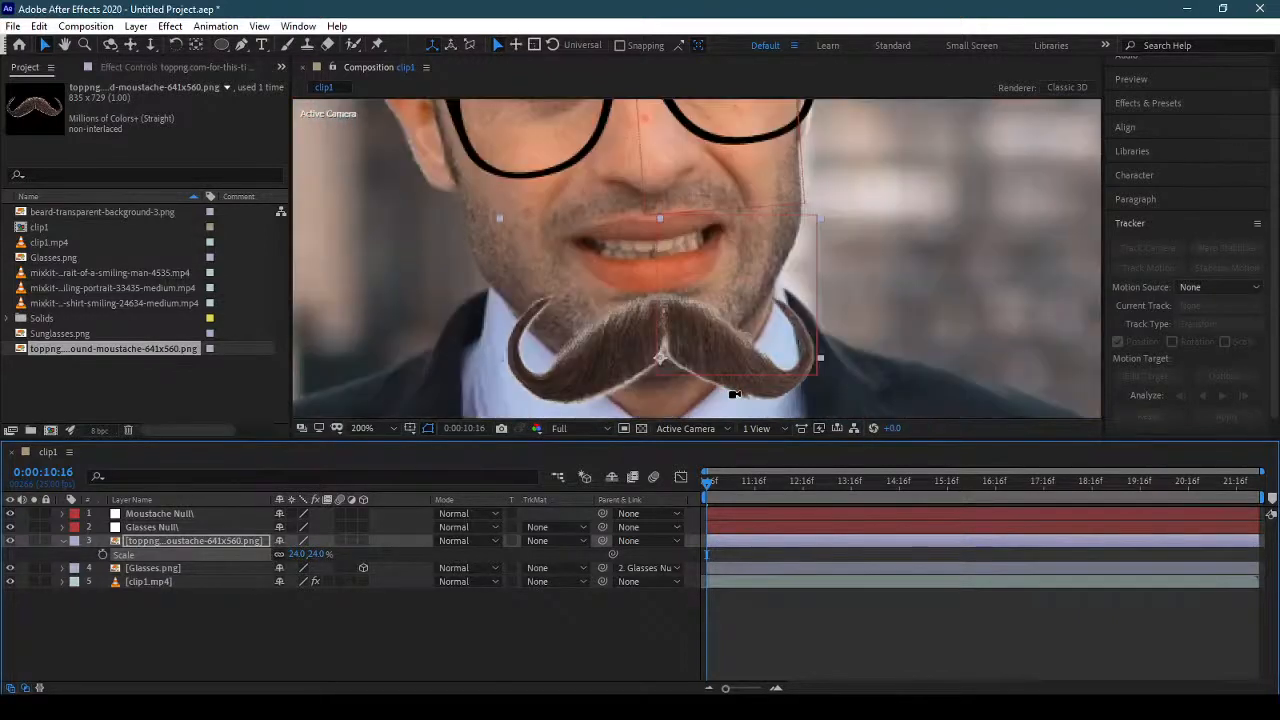
pyautogui.moveTo(712, 356); pyautogui.dragTo(712, 351)
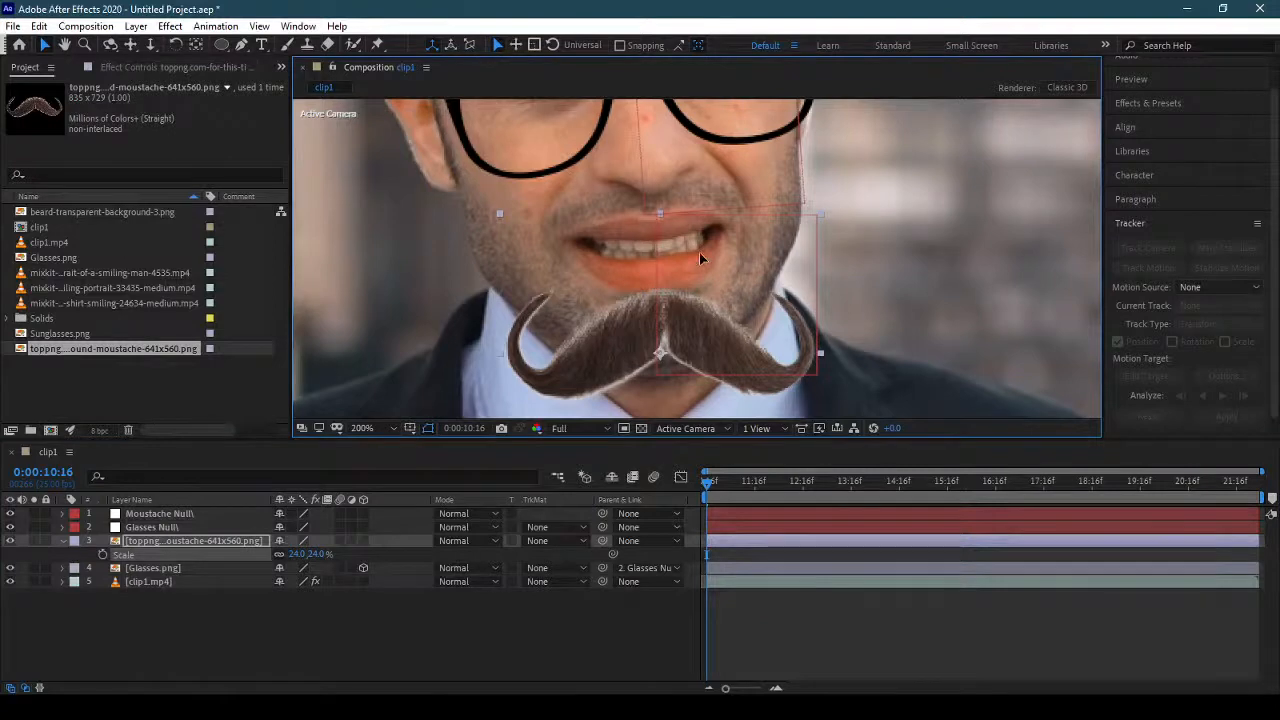
pyautogui.moveTo(700, 255)
pyautogui.mouseDown()
pyautogui.moveTo(695, 220)
pyautogui.moveTo(704, 246)
pyautogui.mouseUp()
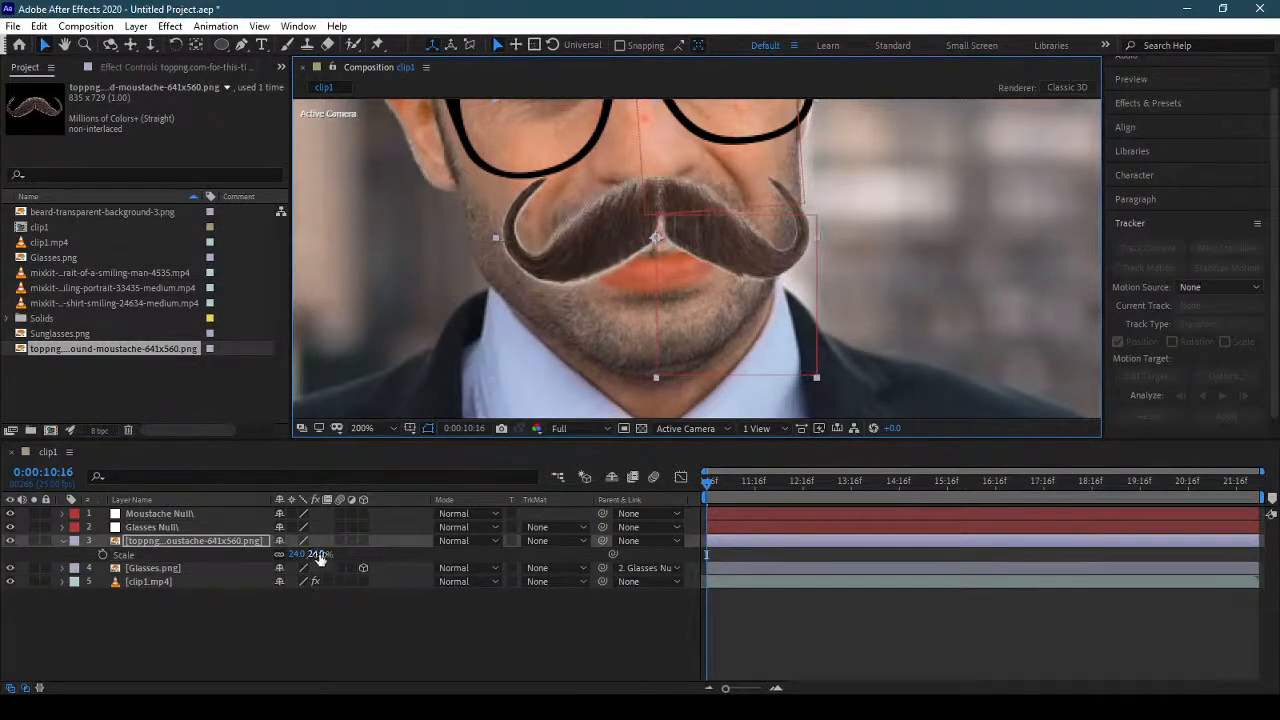
pyautogui.moveTo(318, 557)
pyautogui.mouseDown()
pyautogui.moveTo(298, 557)
pyautogui.moveTo(318, 555)
pyautogui.mouseUp()
pyautogui.moveTo(713, 241)
pyautogui.mouseDown()
pyautogui.moveTo(711, 224)
pyautogui.moveTo(709, 243)
pyautogui.mouseUp()
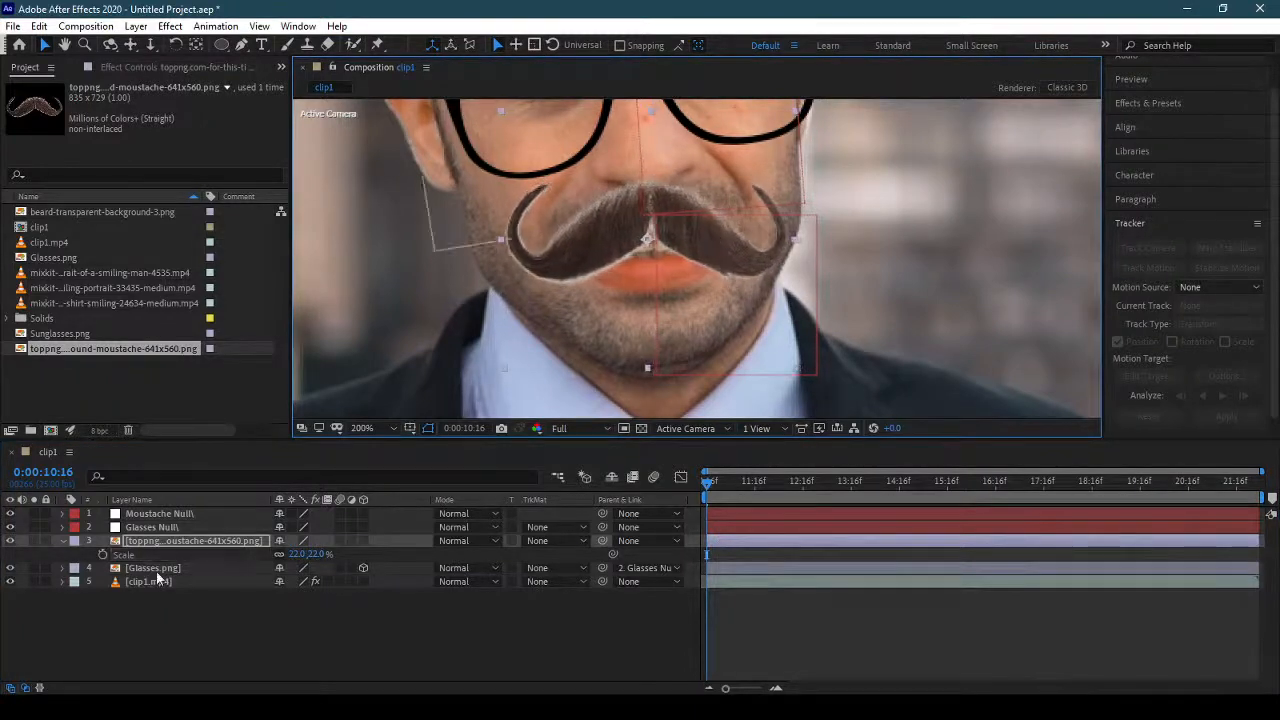
# Rotate the moustache to -7° to match the head tilt and nudge it into place below the nose.
pyautogui.press('r')
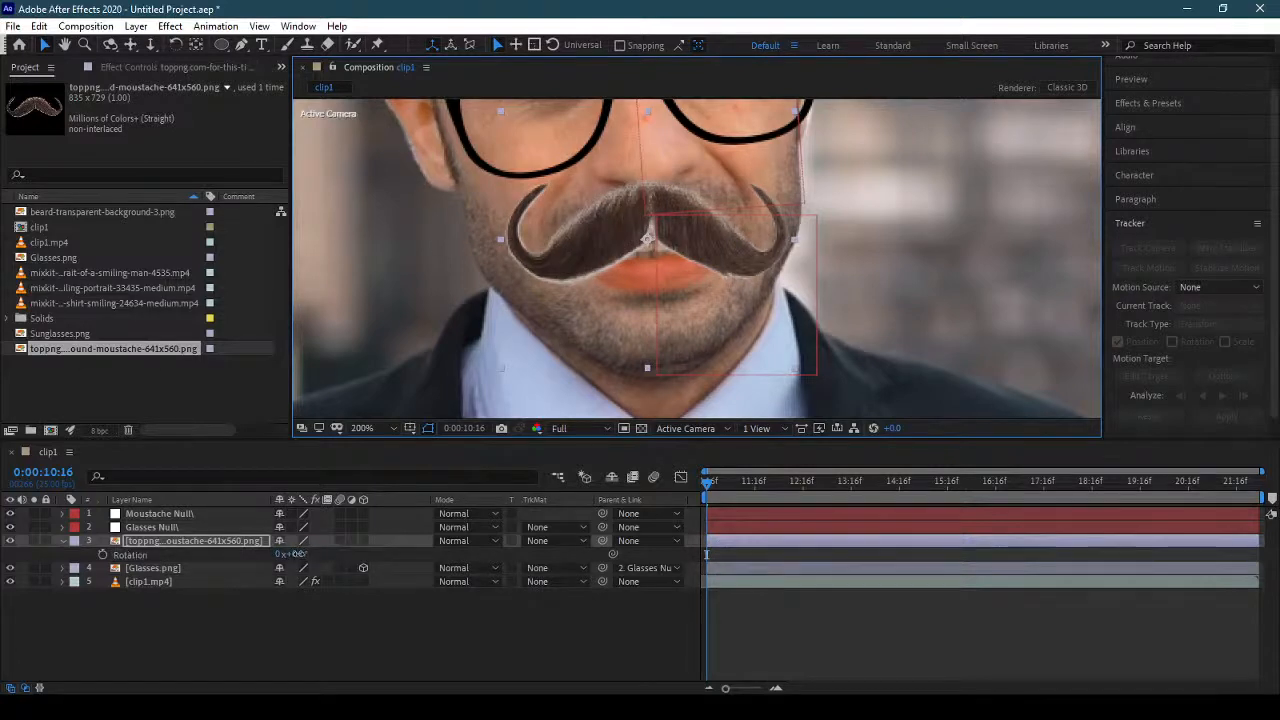
pyautogui.moveTo(297, 553)
pyautogui.mouseDown()
pyautogui.moveTo(283, 560)
pyautogui.moveTo(295, 556)
pyautogui.mouseUp()
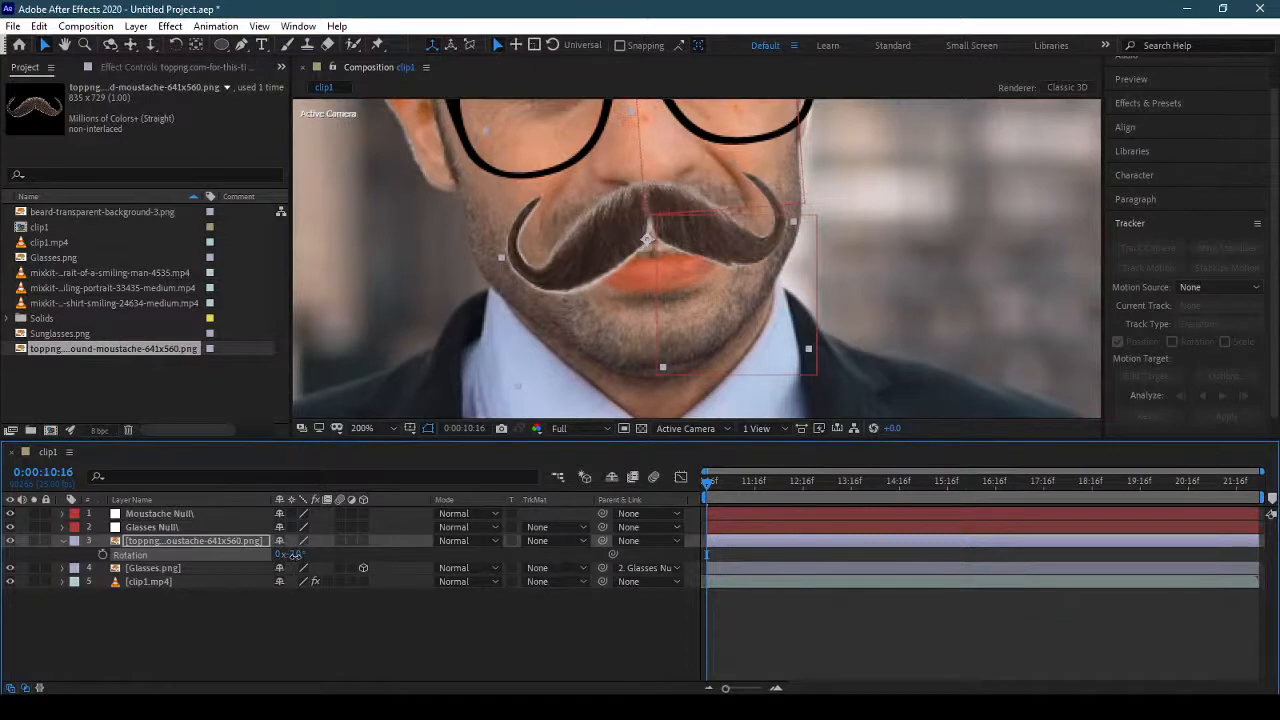
pyautogui.moveTo(679, 240)
pyautogui.mouseDown()
pyautogui.moveTo(691, 254)
pyautogui.moveTo(682, 237)
pyautogui.mouseUp()
pyautogui.click(392, 632)
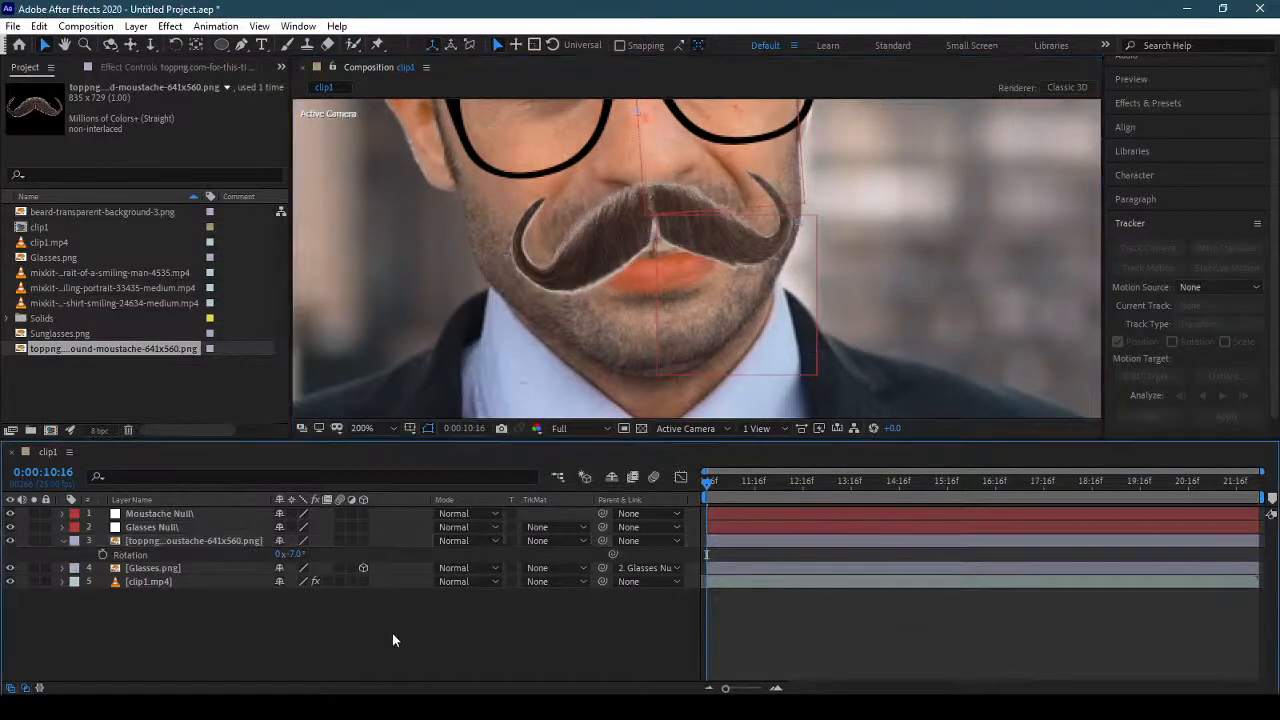
pyautogui.click(62, 541)
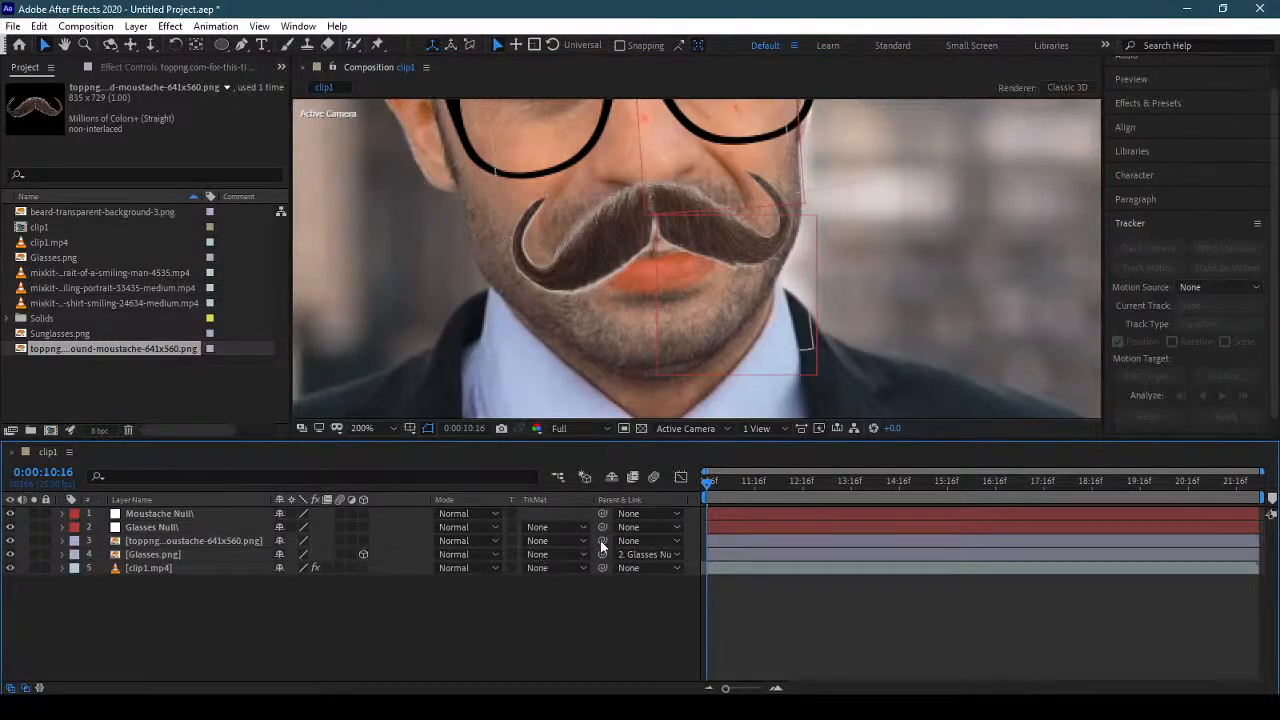
# Parent the moustache layer to the moustache null.
pyautogui.moveTo(602, 545); pyautogui.dragTo(212, 513)
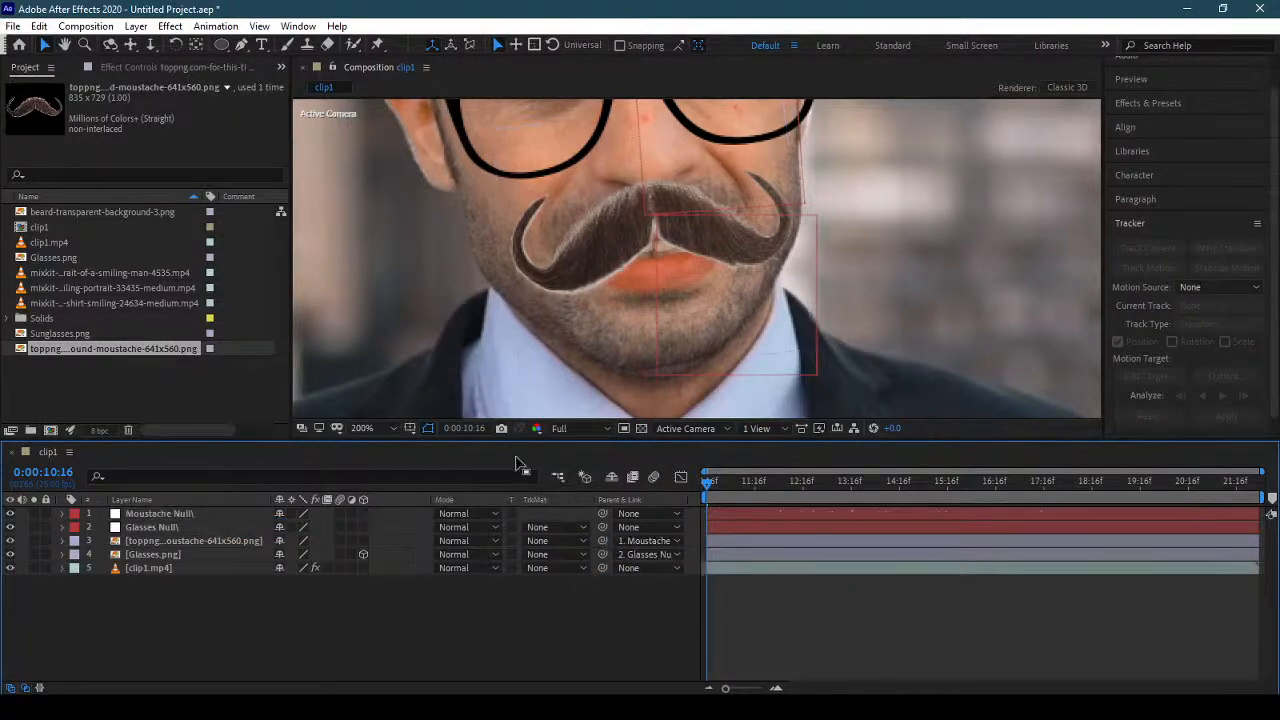
pyautogui.click(376, 425)
pyautogui.click(402, 303)
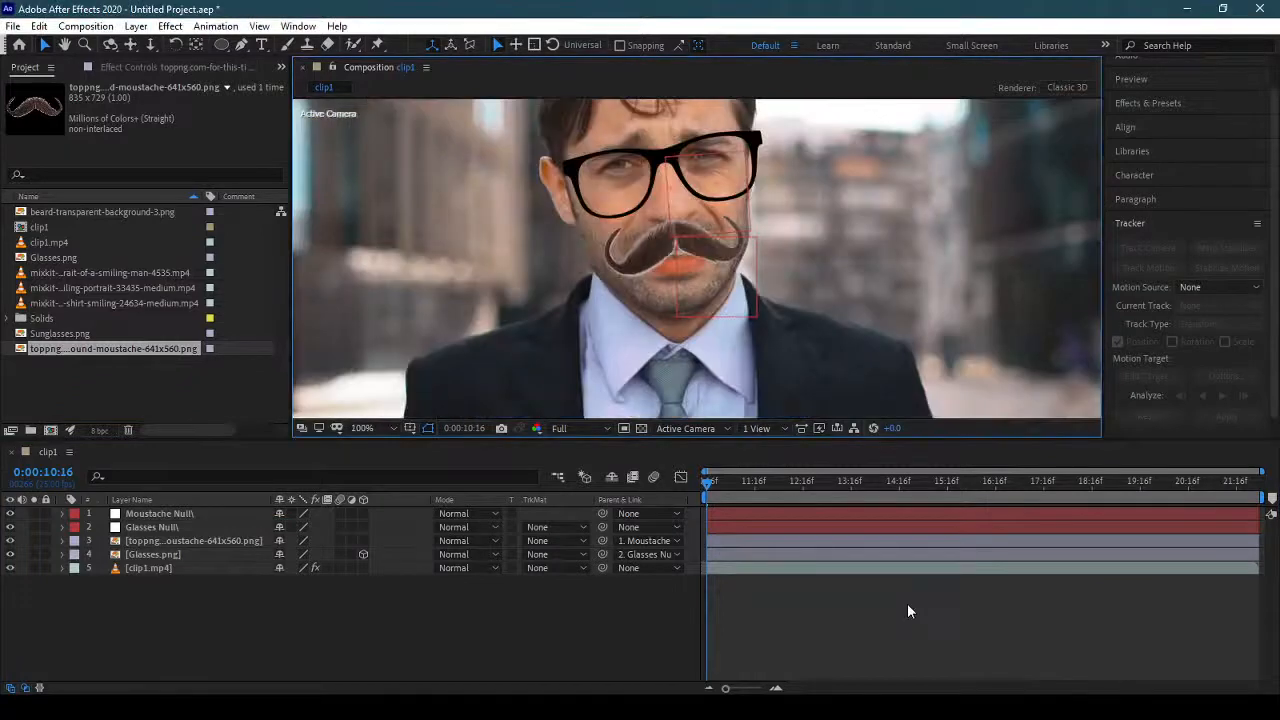
# Play back the clip1 composition to check how the moustache follows the face.
pyautogui.moveTo(841, 254); pyautogui.dragTo(838, 330)
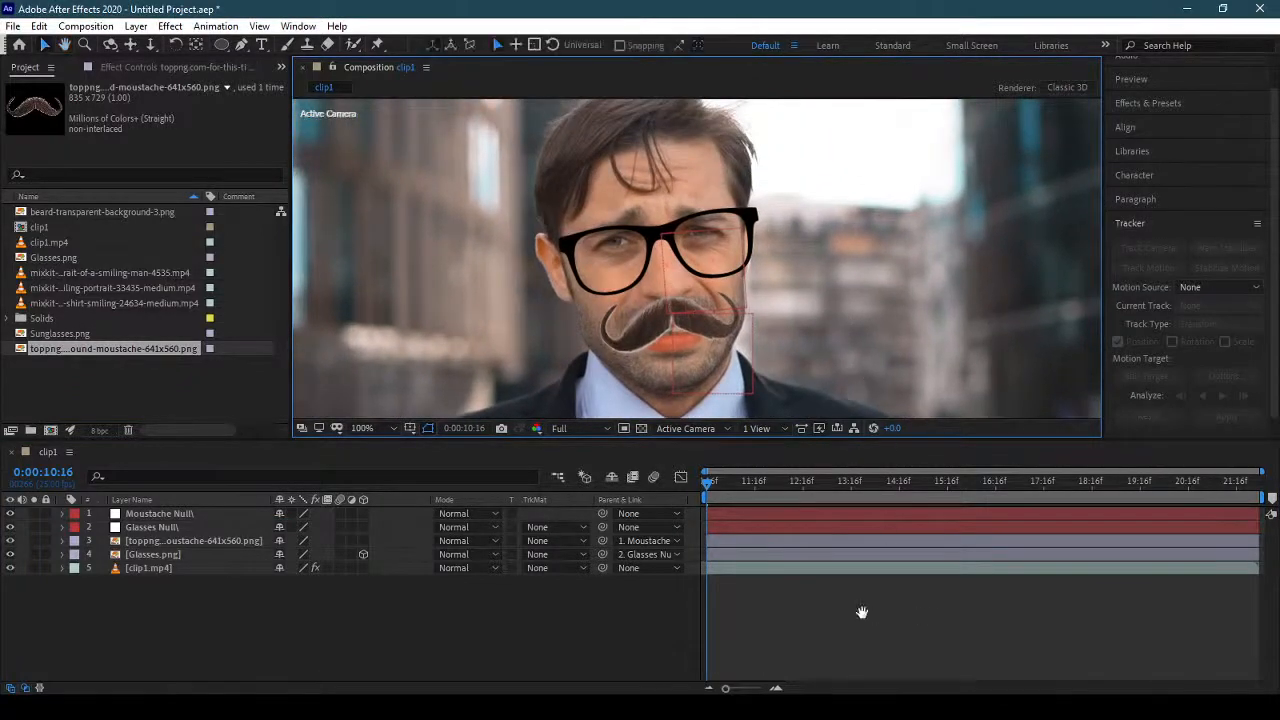
pyautogui.press('space')
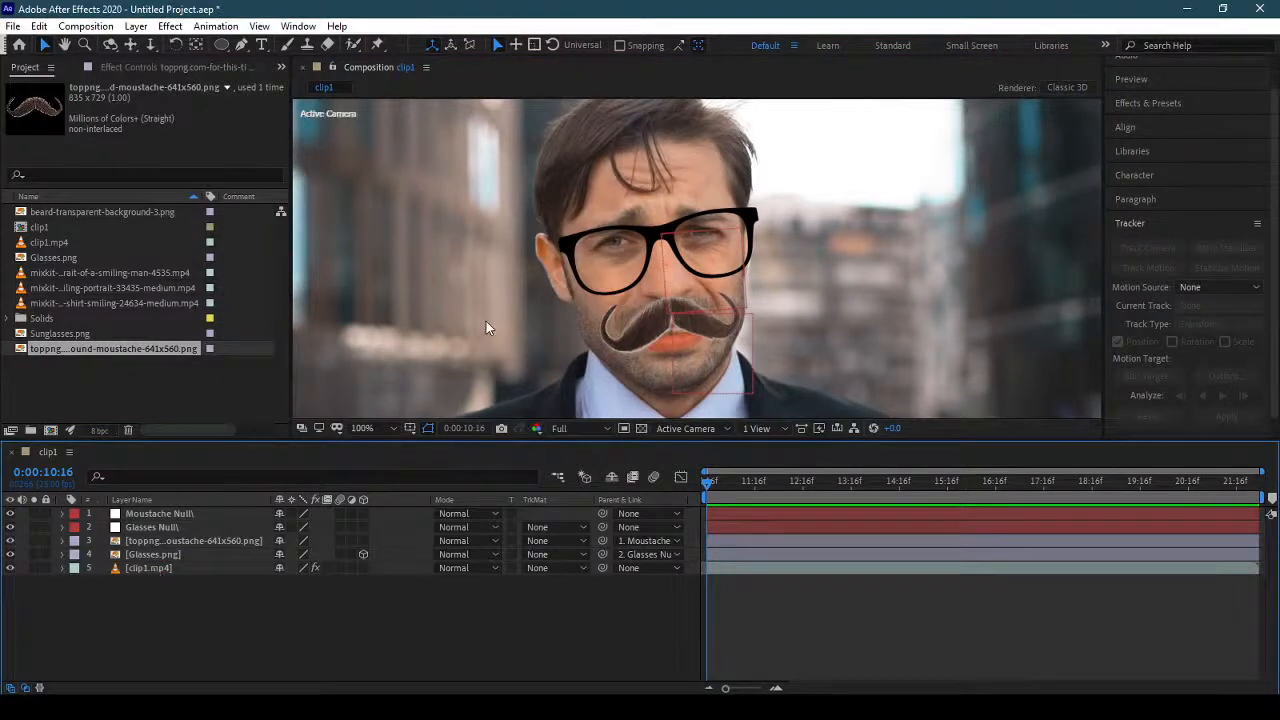
# Examine the mouth points of the Face Track Points effect on clip1.mp4, locating Mouth Left, Mouth Top and Mouth Right on the face.
pyautogui.click(148, 568)
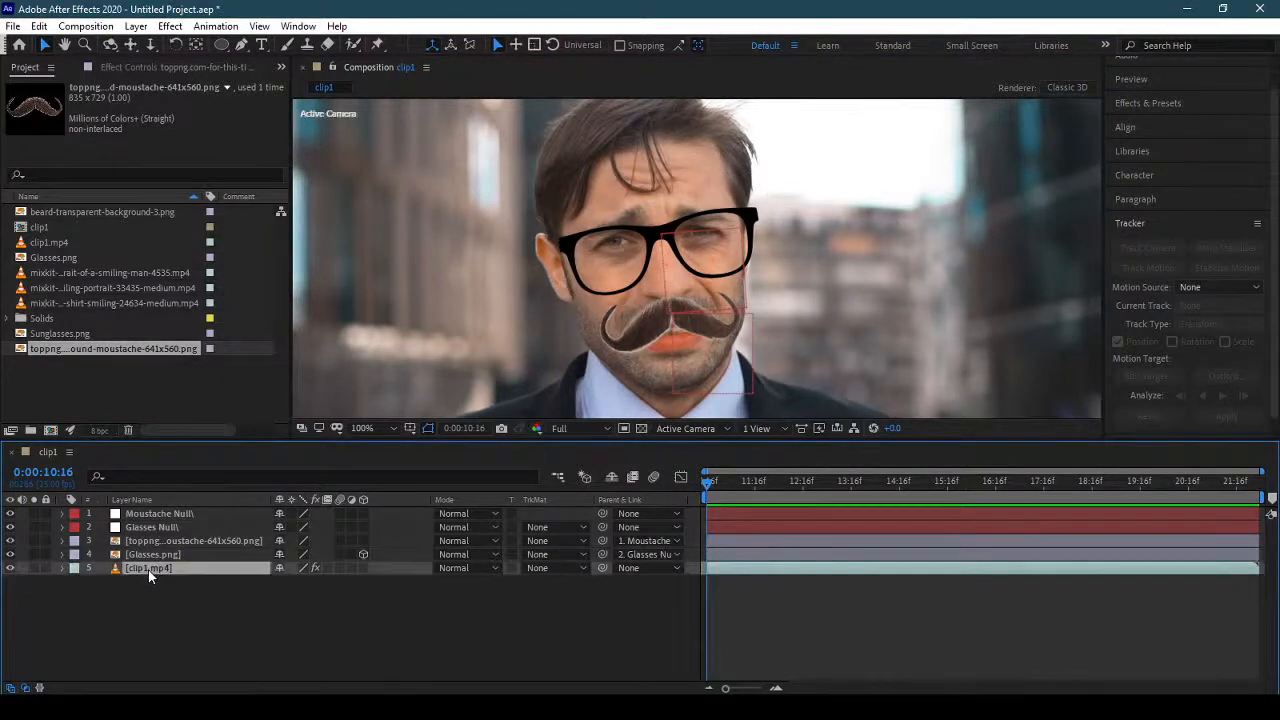
pyautogui.click(114, 66)
pyautogui.click(66, 100)
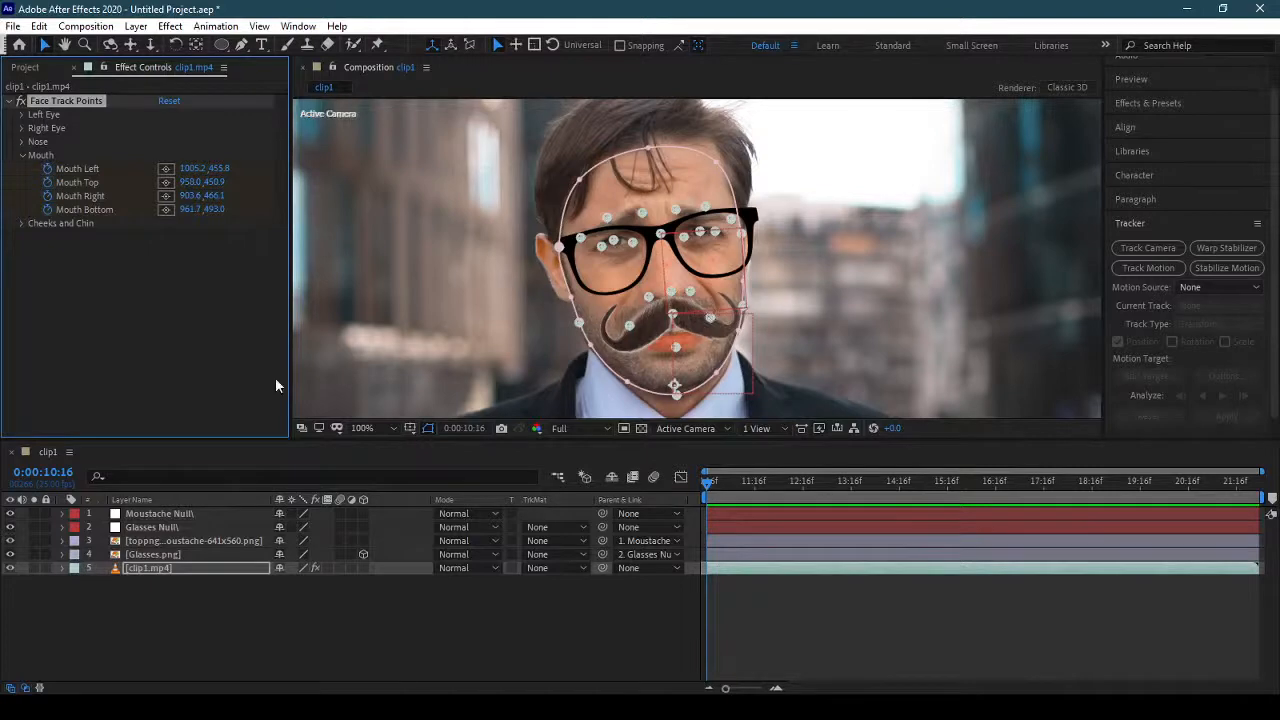
pyautogui.click(38, 30)
pyautogui.click(52, 43)
pyautogui.click(166, 170)
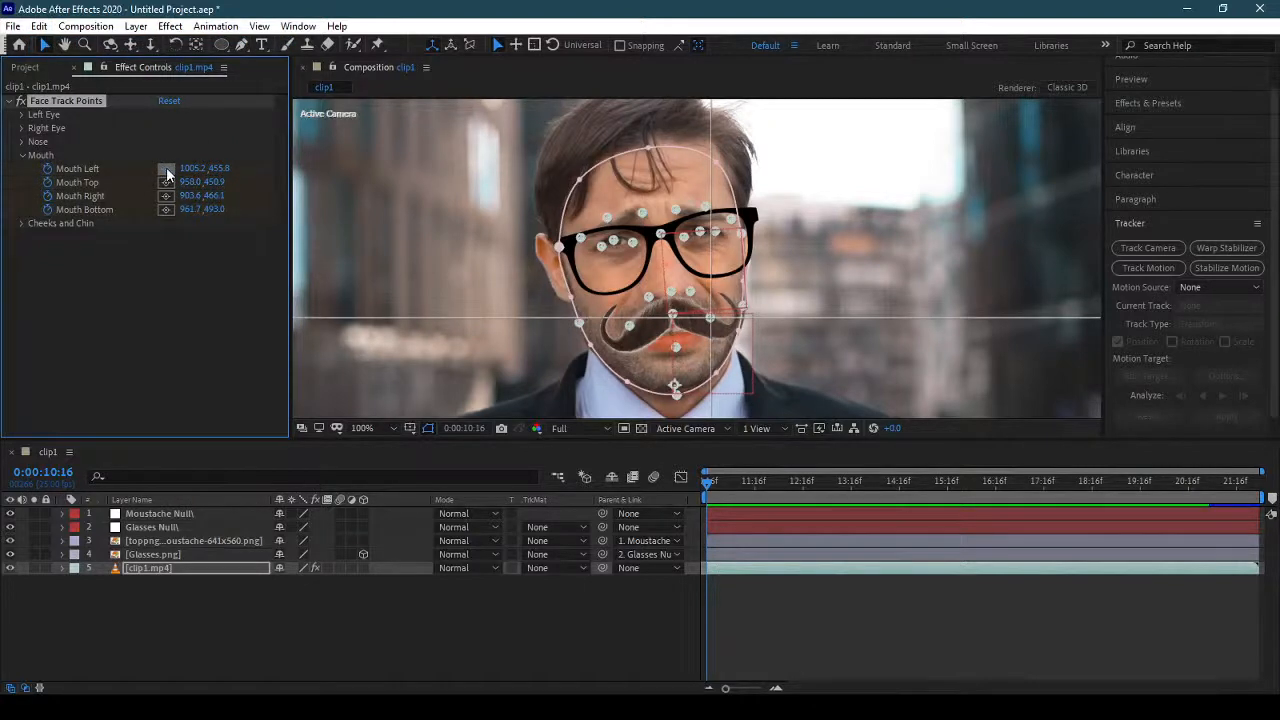
pyautogui.click(166, 184)
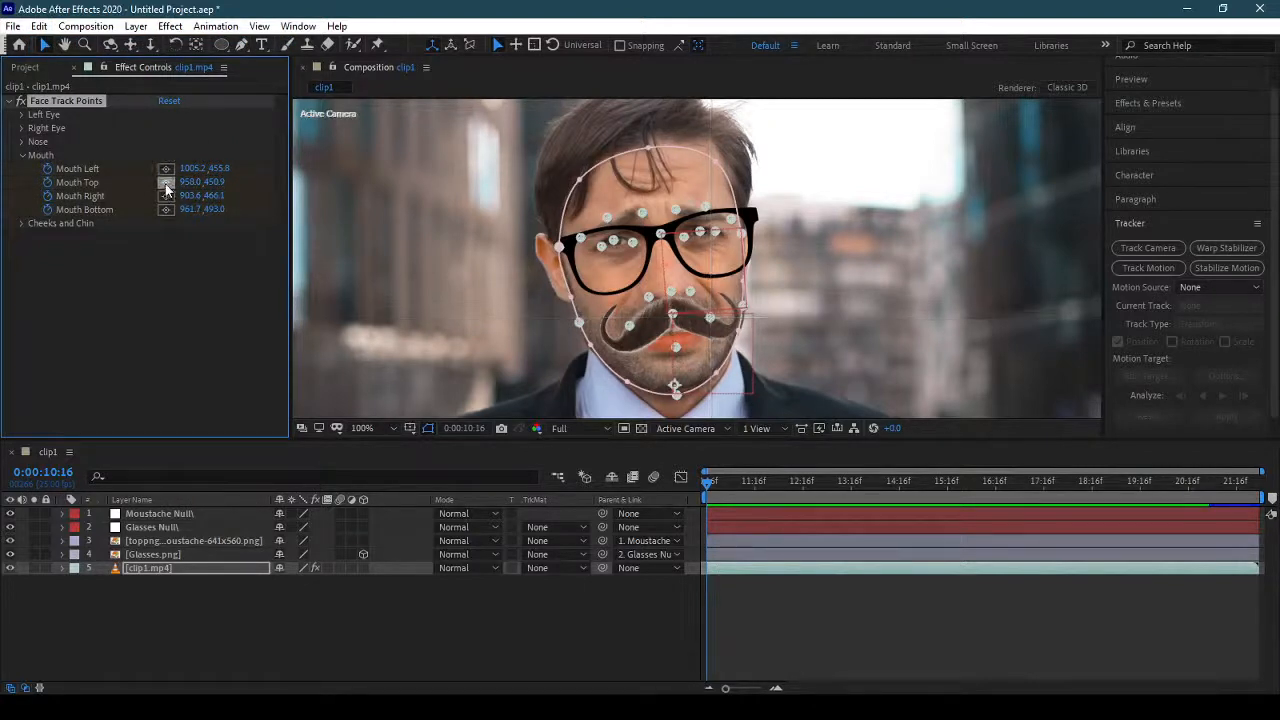
pyautogui.click(166, 197)
pyautogui.click(167, 197)
# Copy the full Rotation expression of the glasses null.
pyautogui.click(170, 530)
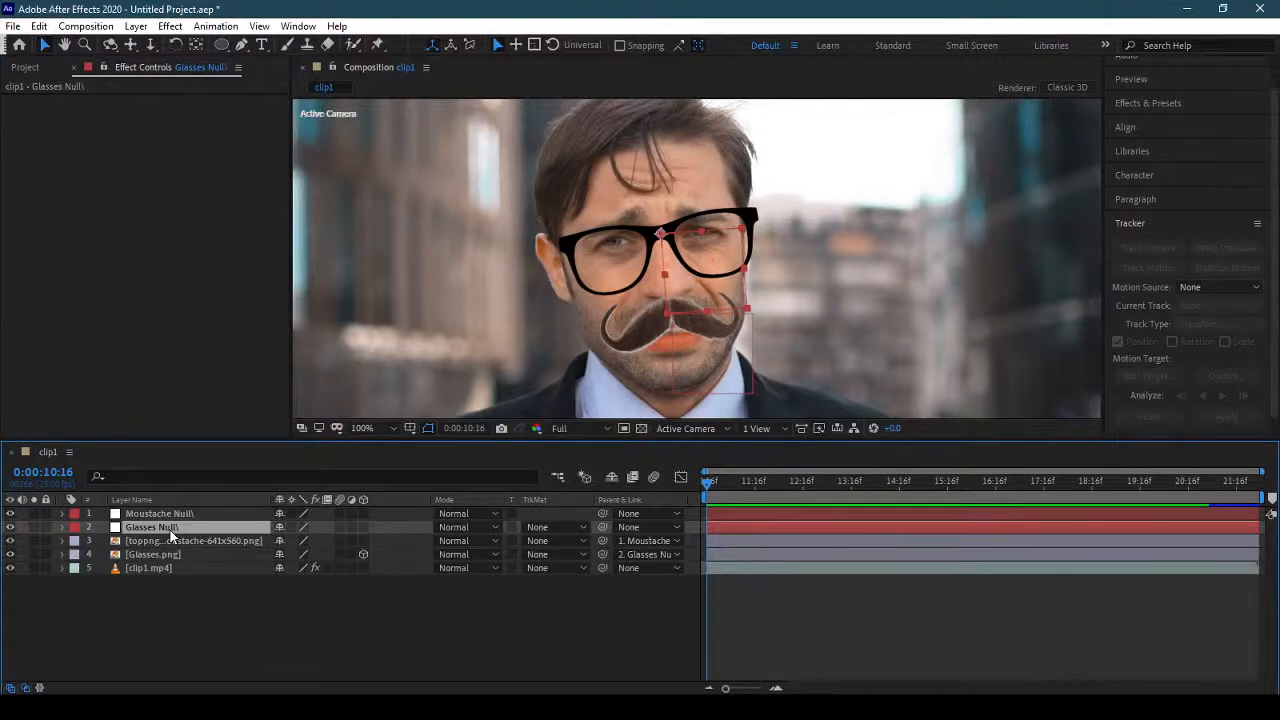
pyautogui.press('r')
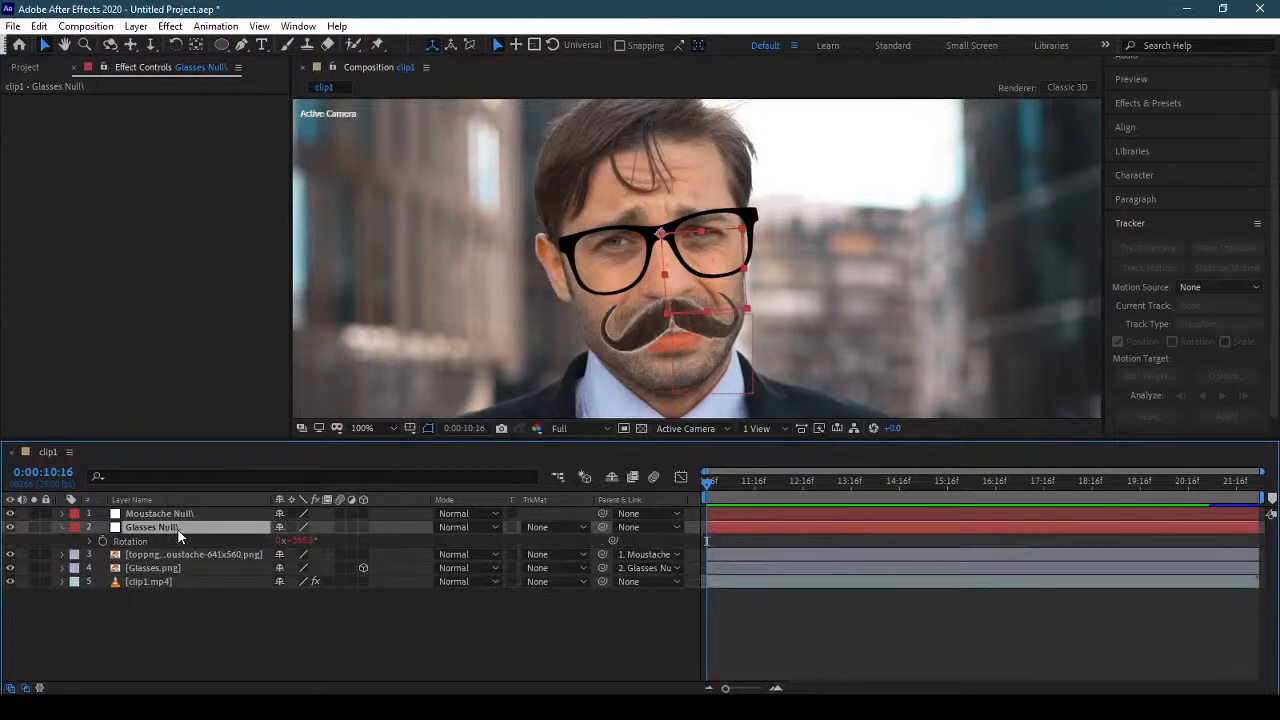
pyautogui.keyDown('alt'); pyautogui.click(102, 541); pyautogui.keyUp('alt')
pyautogui.write('A=thisComp.layer("clip1.mp4").effect("Face Track Points")("Right Cheek Top"); B=thisComp.layer("clip1.mp4").effect("Face Track Points")("Left Cheek Top"); SideA=sub(A,B)[1]; SideB=sub(A,B)[0]; radiansToDegrees(Math.atan2(SideA,SideB))+180;')
pyautogui.hotkey('ctrl', 'a')
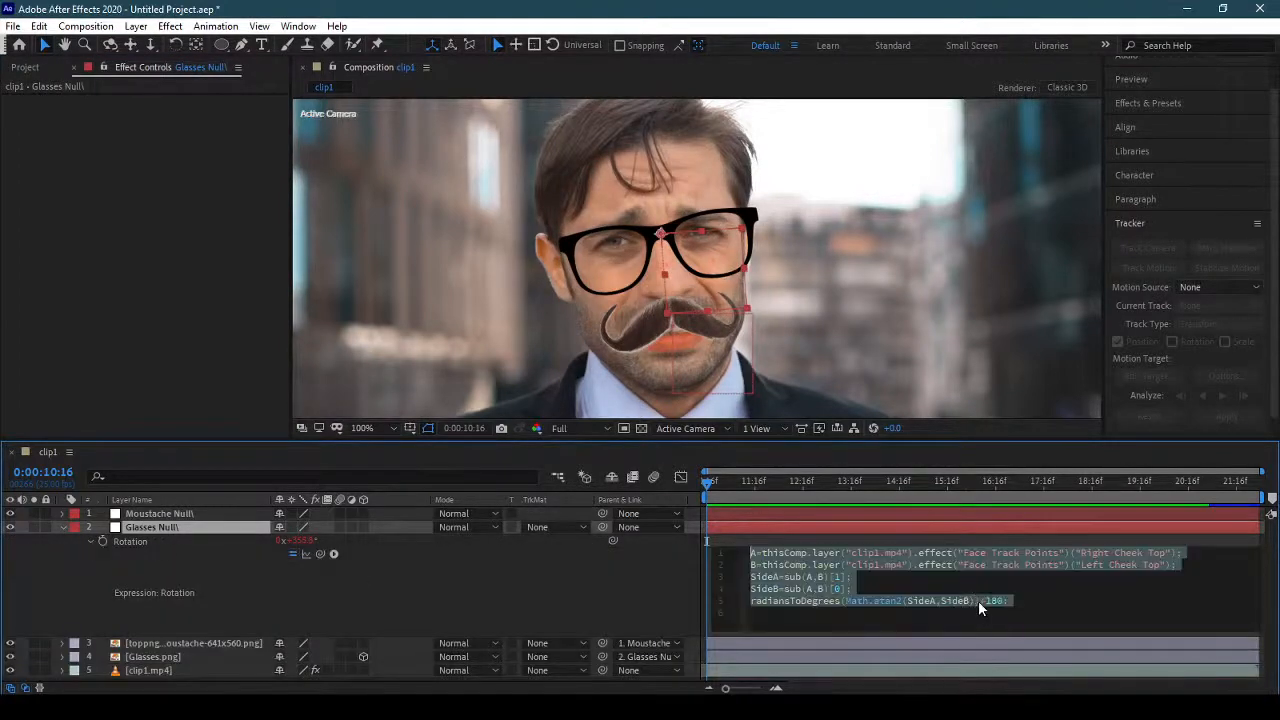
pyautogui.moveTo(1010, 601); pyautogui.dragTo(750, 552)
pyautogui.click(62, 527)
# Add an expression to the moustache null's Rotation and paste in the copied one, enlarging the expression field to show every line.
pyautogui.click(165, 513)
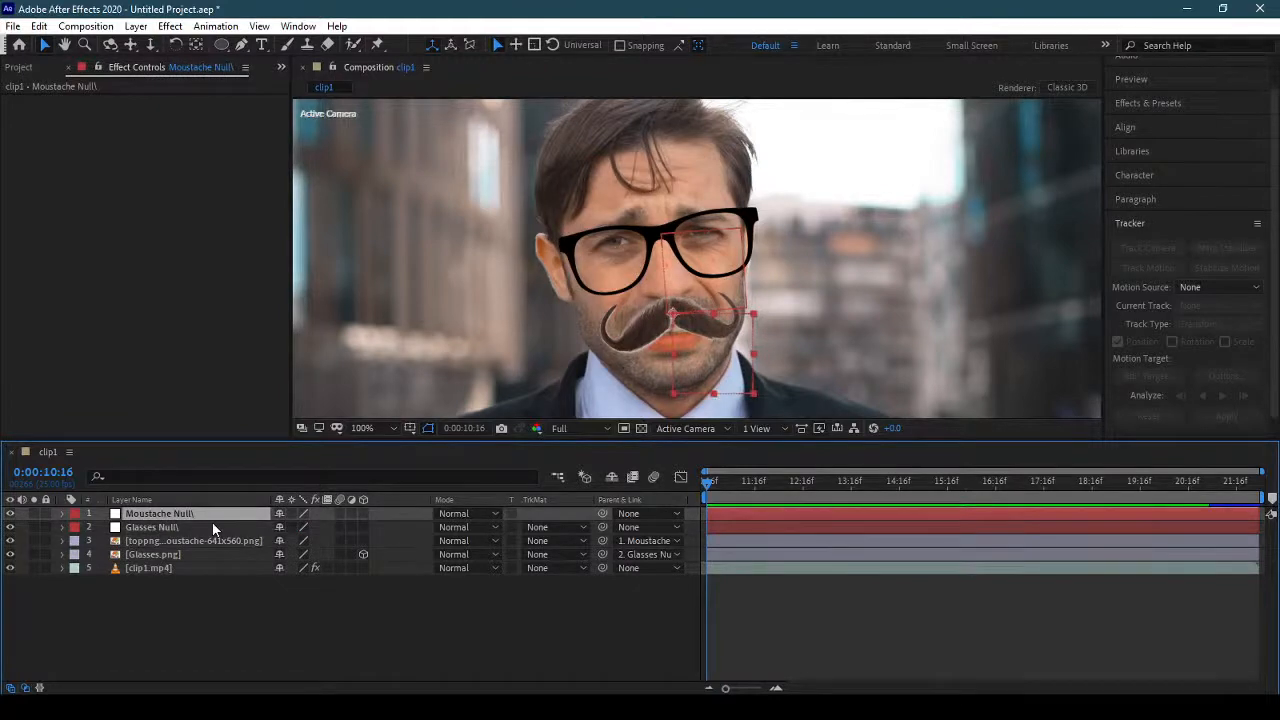
pyautogui.press('r')
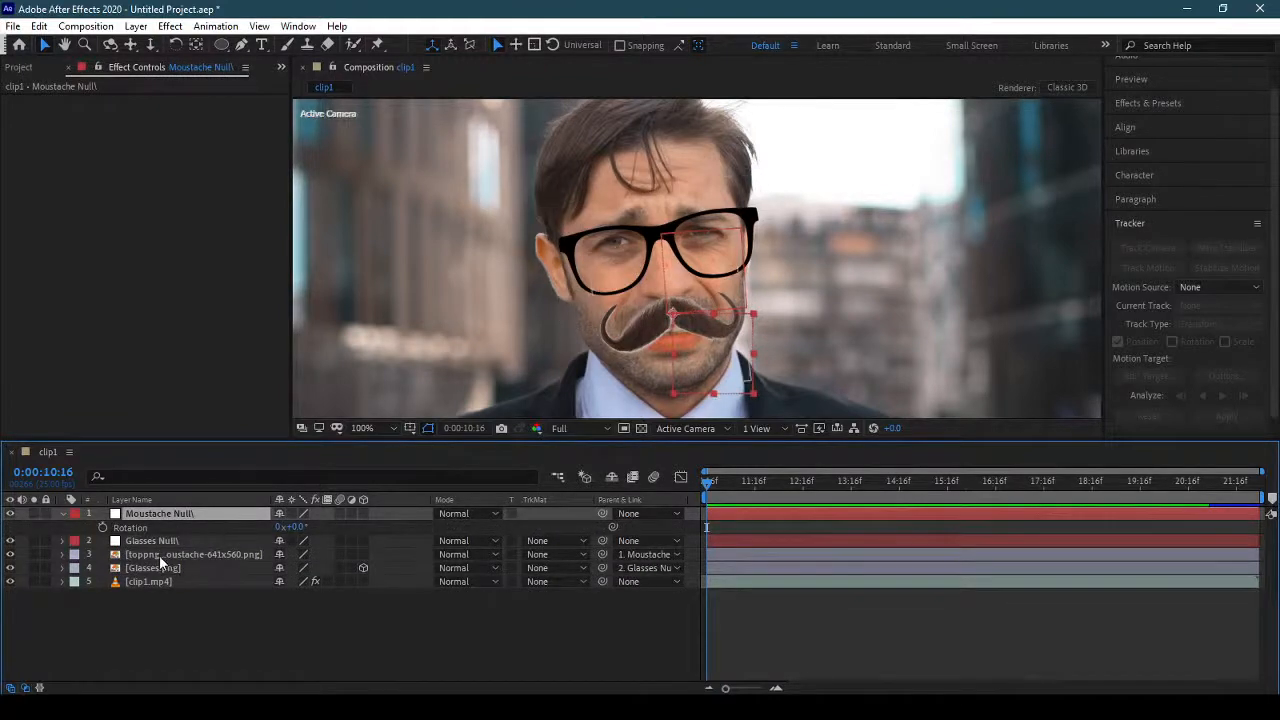
pyautogui.keyDown('alt'); pyautogui.click(102, 527); pyautogui.keyUp('alt')
pyautogui.moveTo(858, 540); pyautogui.dragTo(729, 533)
pyautogui.hotkey('ctrl', 'v')
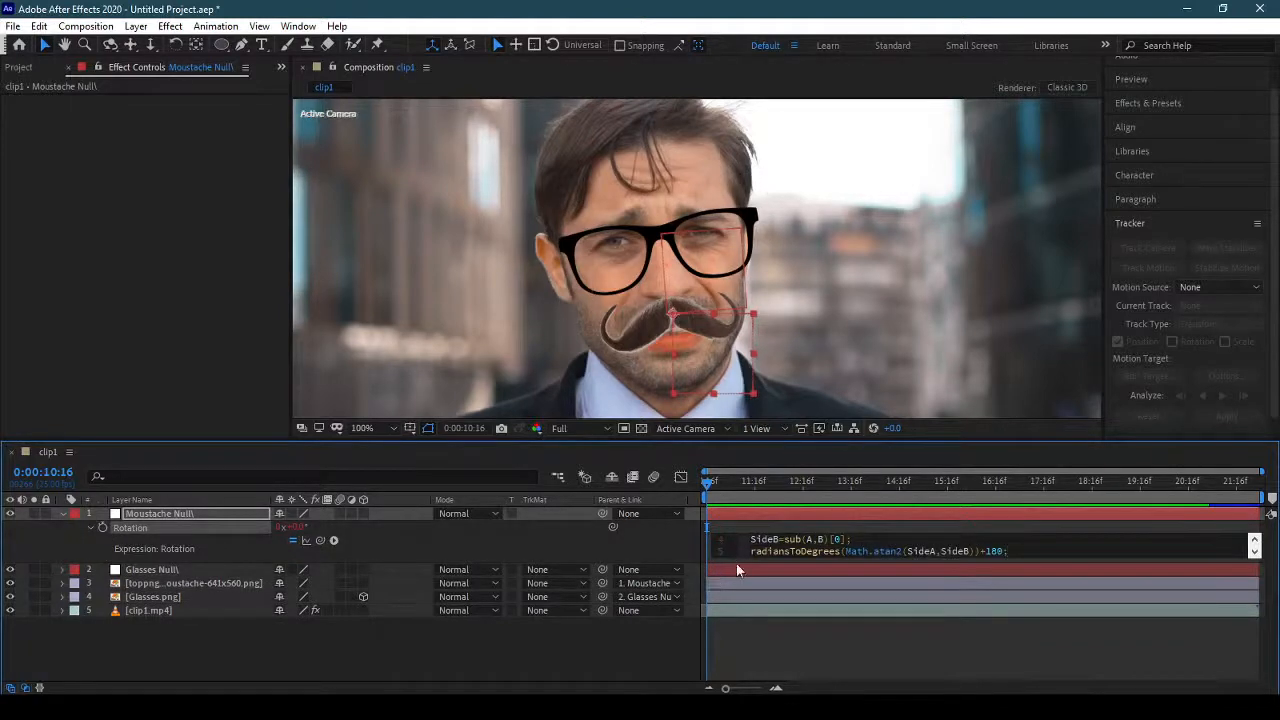
pyautogui.moveTo(736, 558); pyautogui.dragTo(746, 612)
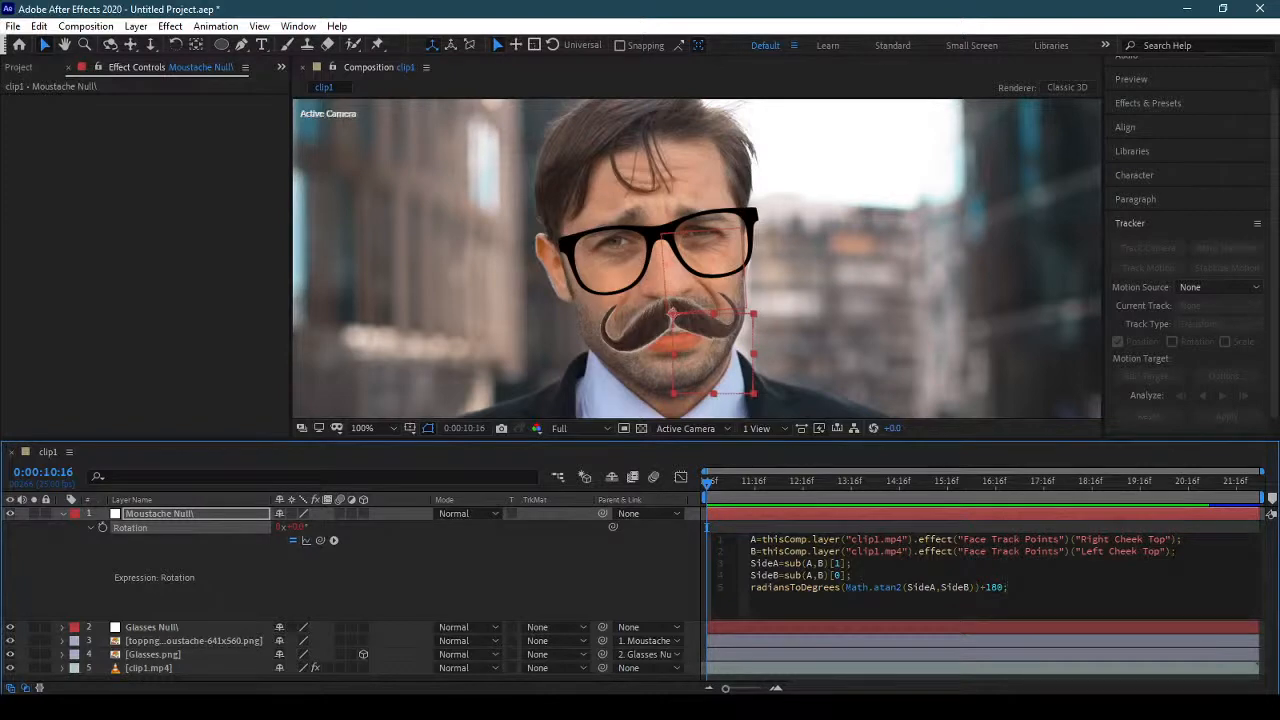
# In line A of the moustache null's rotation expression, replace "Right Cheek Top" with "Mouth Right".
pyautogui.click(159, 668)
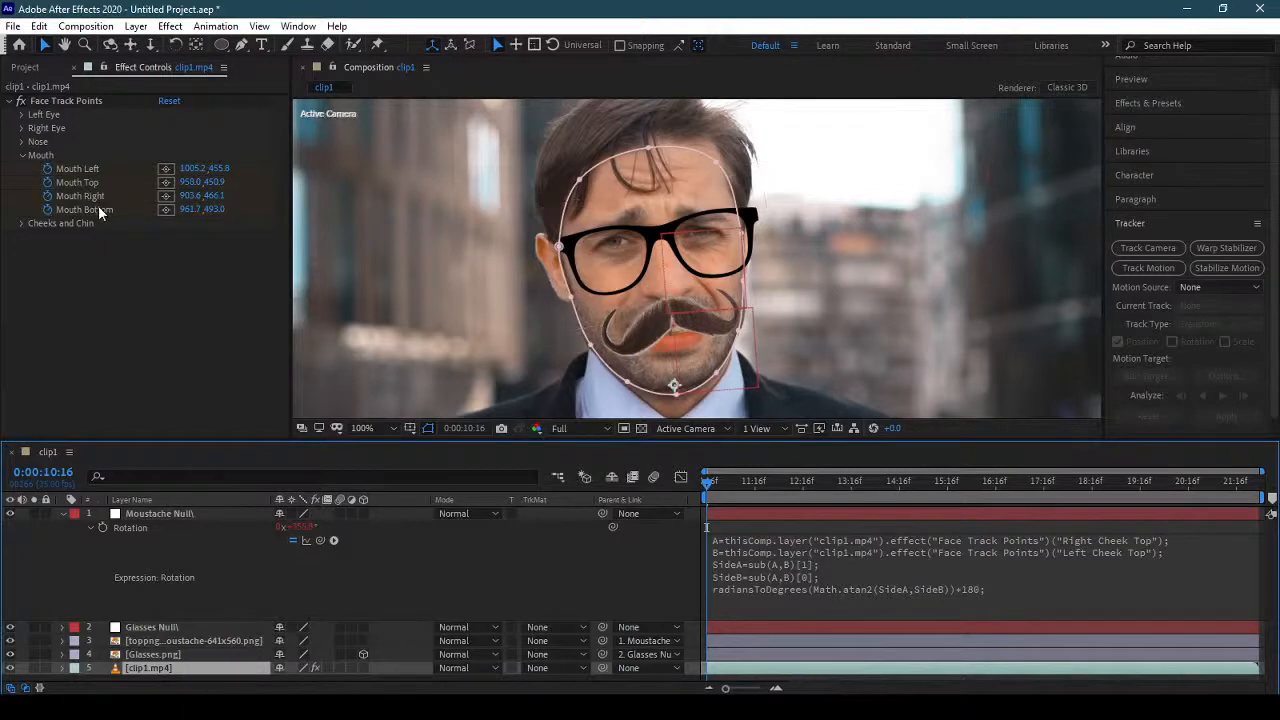
pyautogui.click(1134, 539)
pyautogui.click(1140, 539)
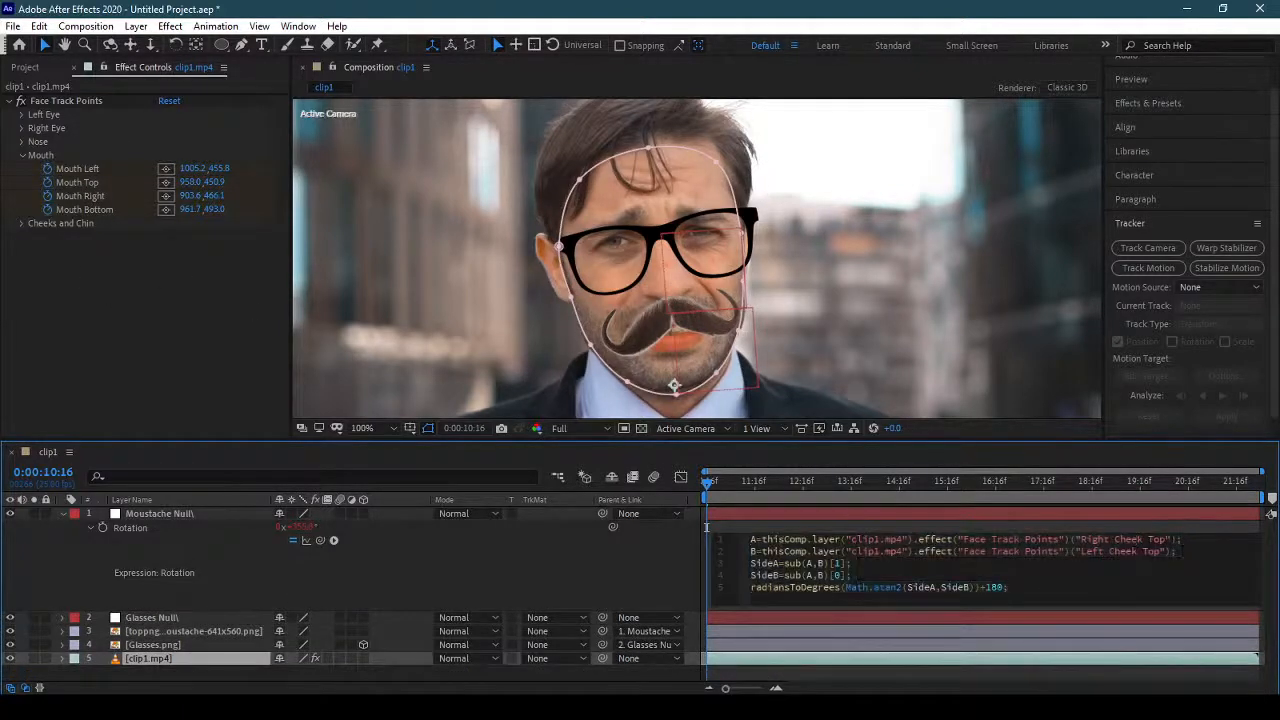
pyautogui.moveTo(1166, 539); pyautogui.dragTo(1080, 539)
pyautogui.write('Mouth Right')
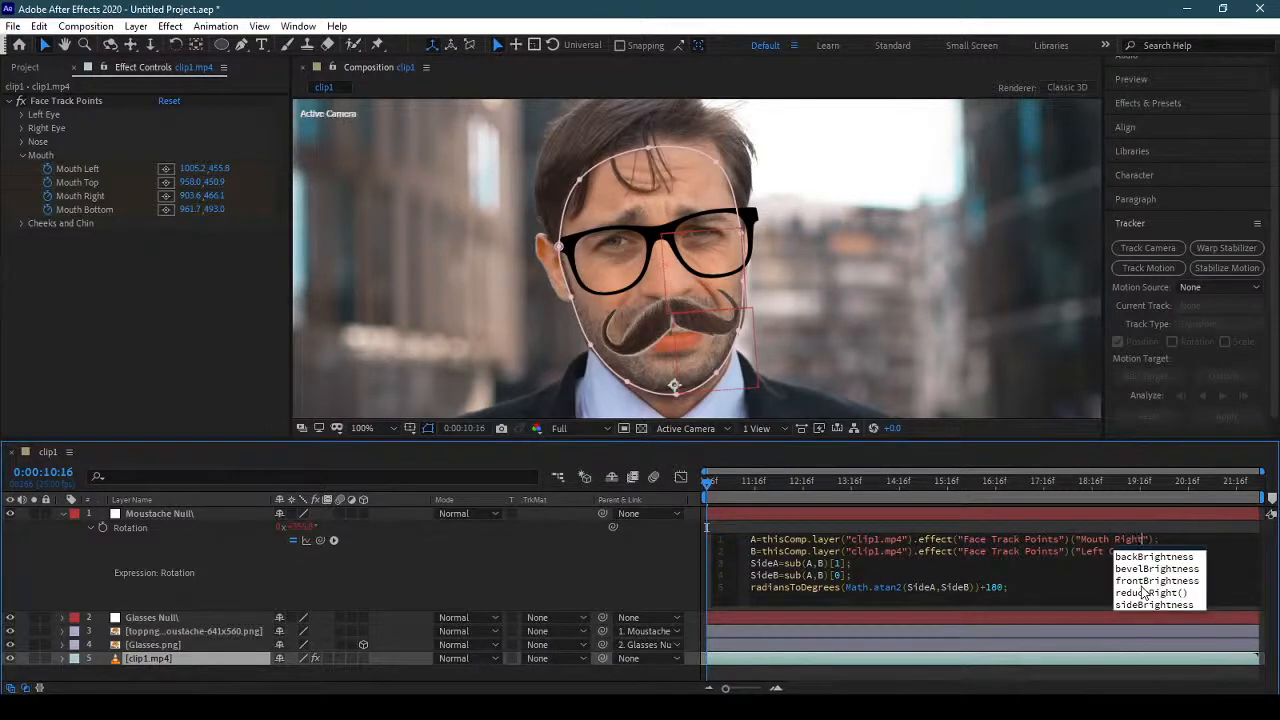
pyautogui.click(1120, 539)
# In line B of the moustache null's rotation expression, replace "Left Cheek Top" with "Mouth Left" and apply the expression.
pyautogui.moveTo(1080, 551); pyautogui.dragTo(1160, 551)
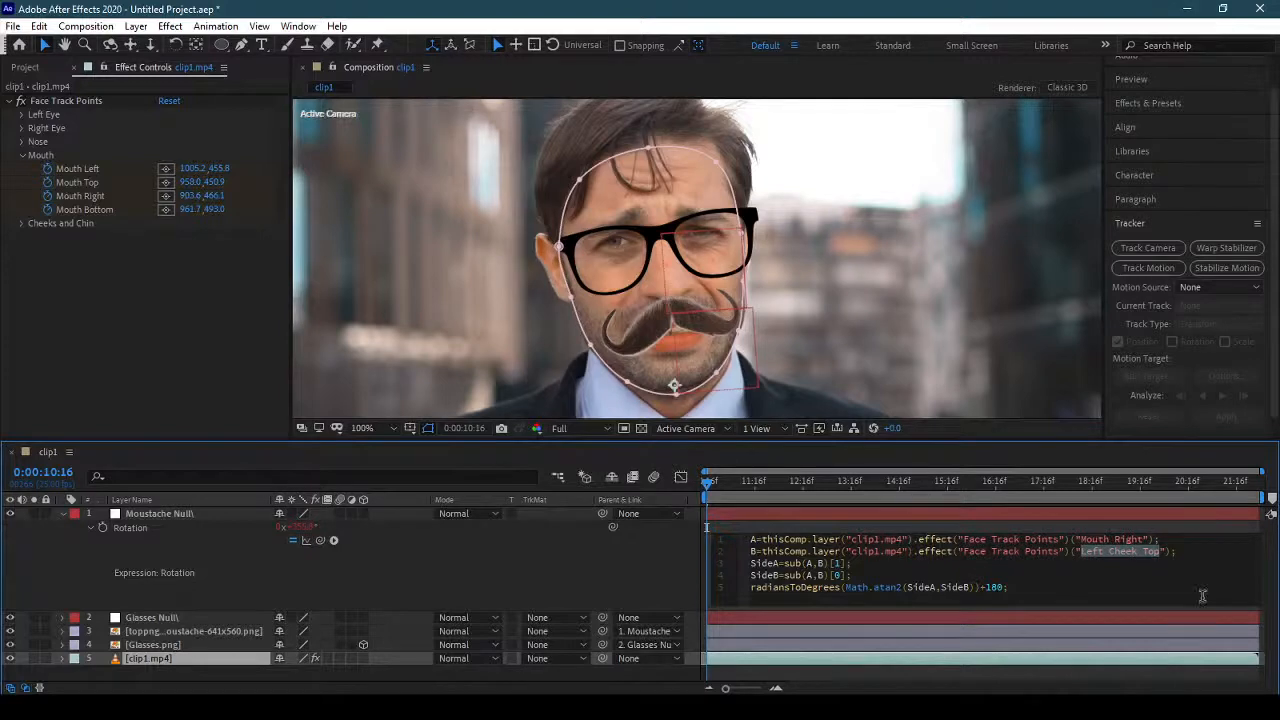
pyautogui.write('Mou')
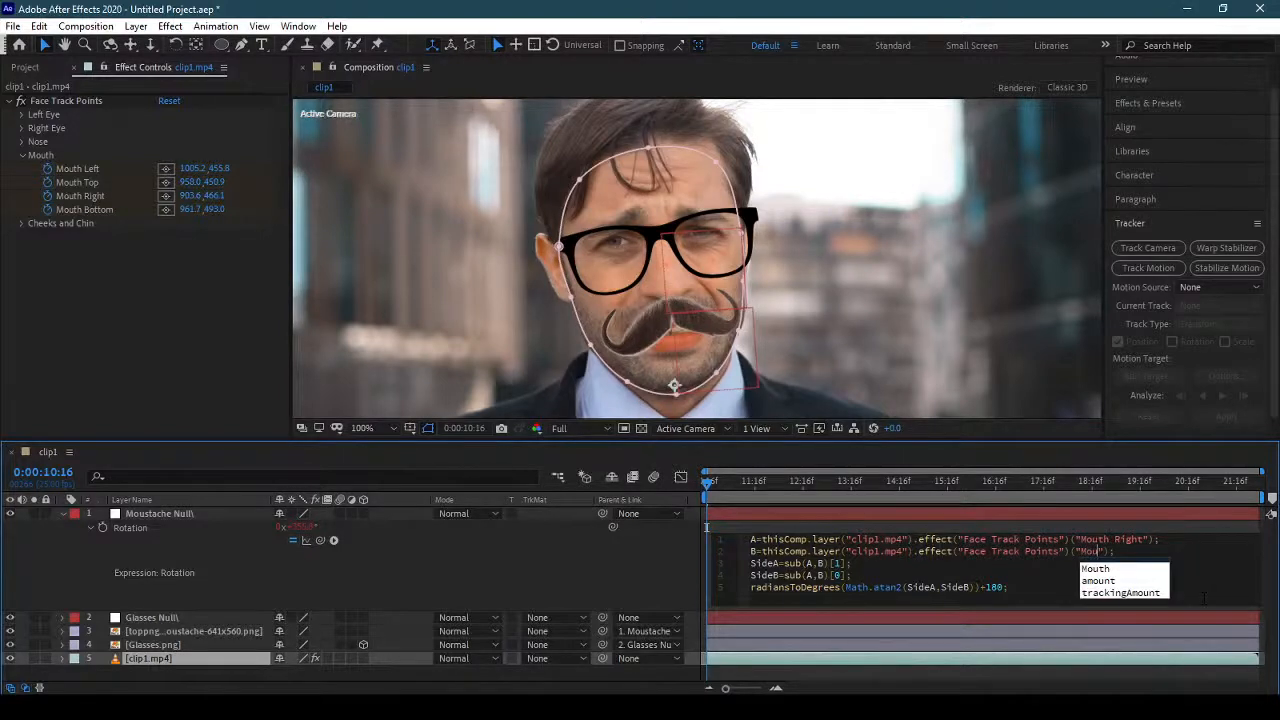
pyautogui.write('th ')
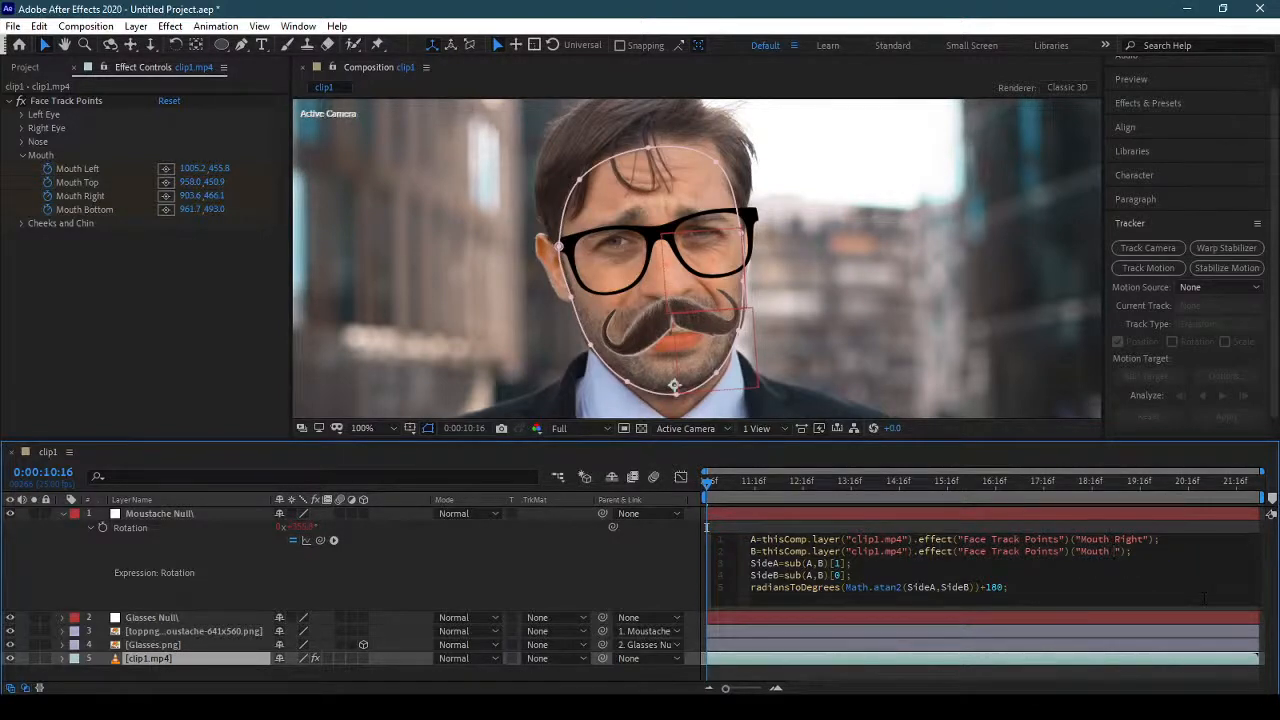
pyautogui.write('Left')
pyautogui.click(586, 578)
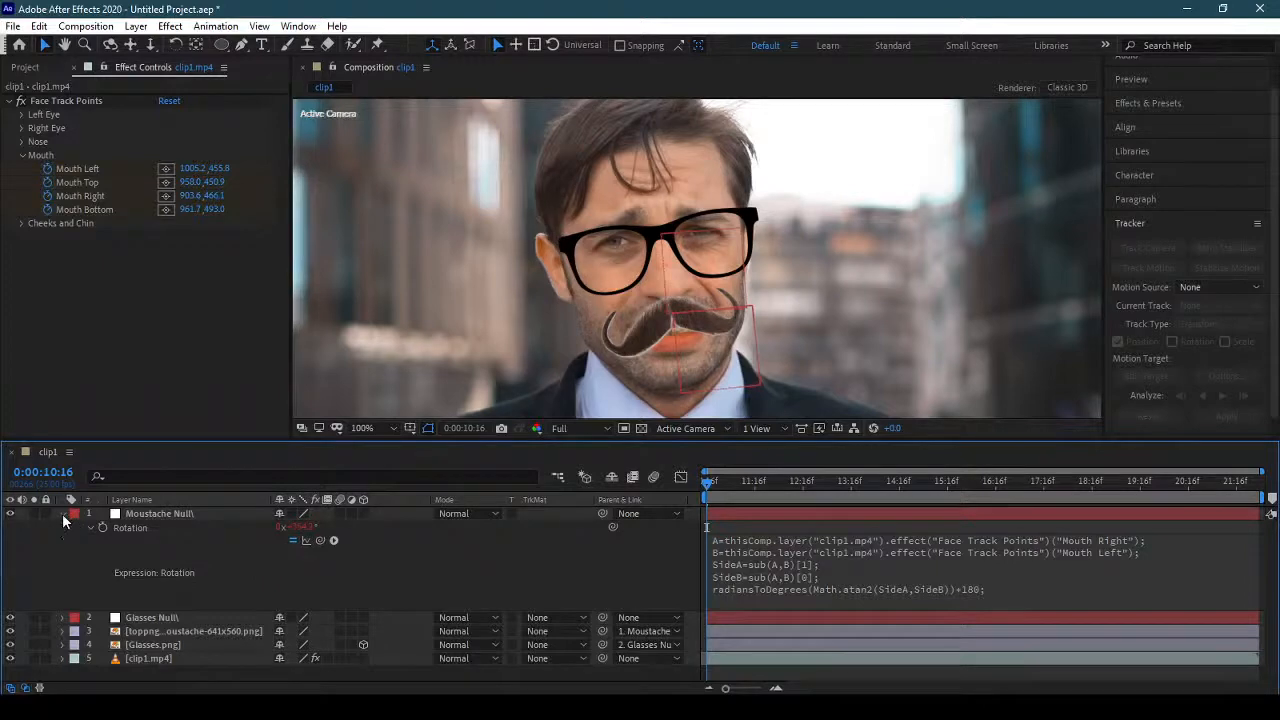
pyautogui.click(62, 514)
# Set the moustache image layer's rotation to -3° and play back the composition to check the movement.
pyautogui.click(257, 556)
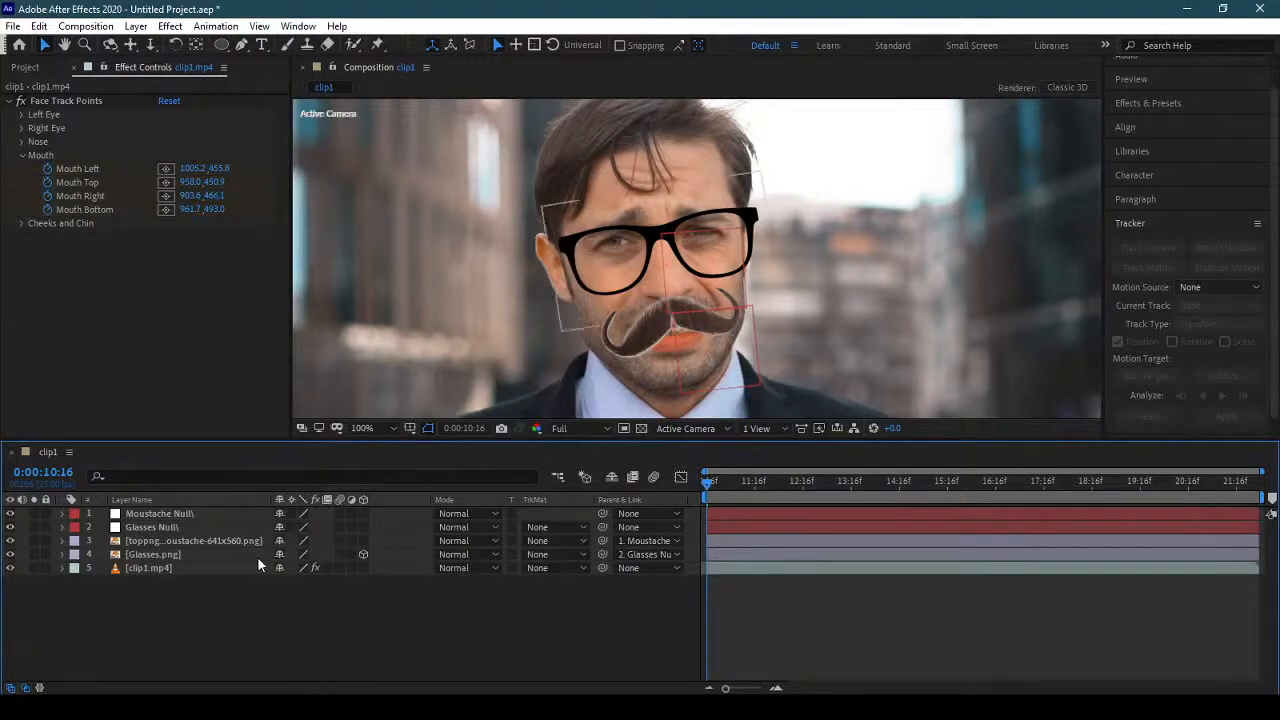
pyautogui.click(211, 541)
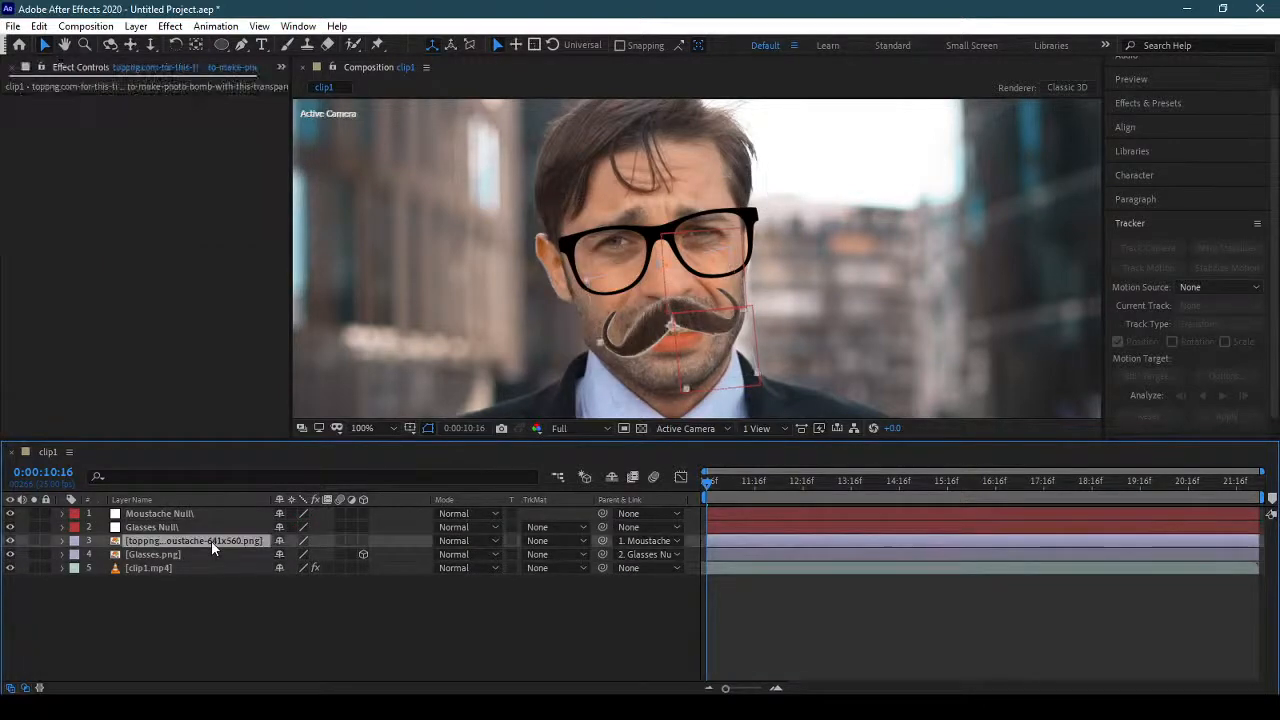
pyautogui.press('r')
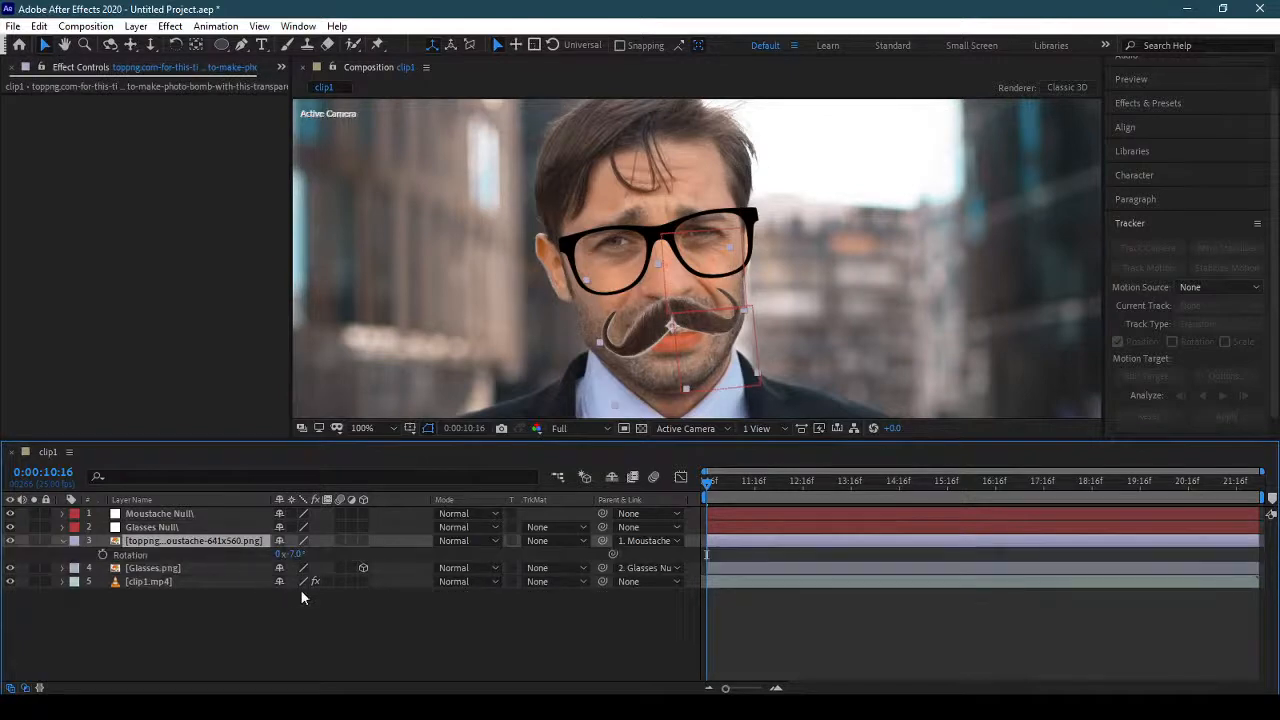
pyautogui.moveTo(298, 554); pyautogui.dragTo(443, 580)
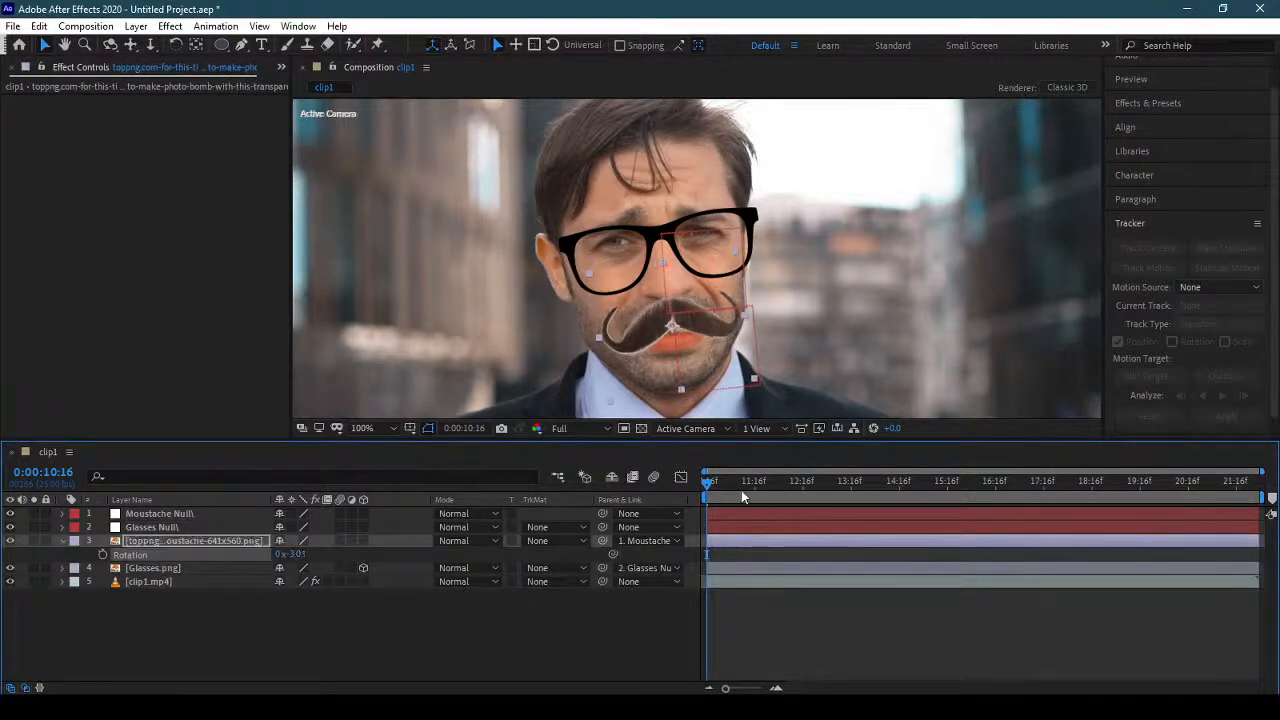
pyautogui.press('space')
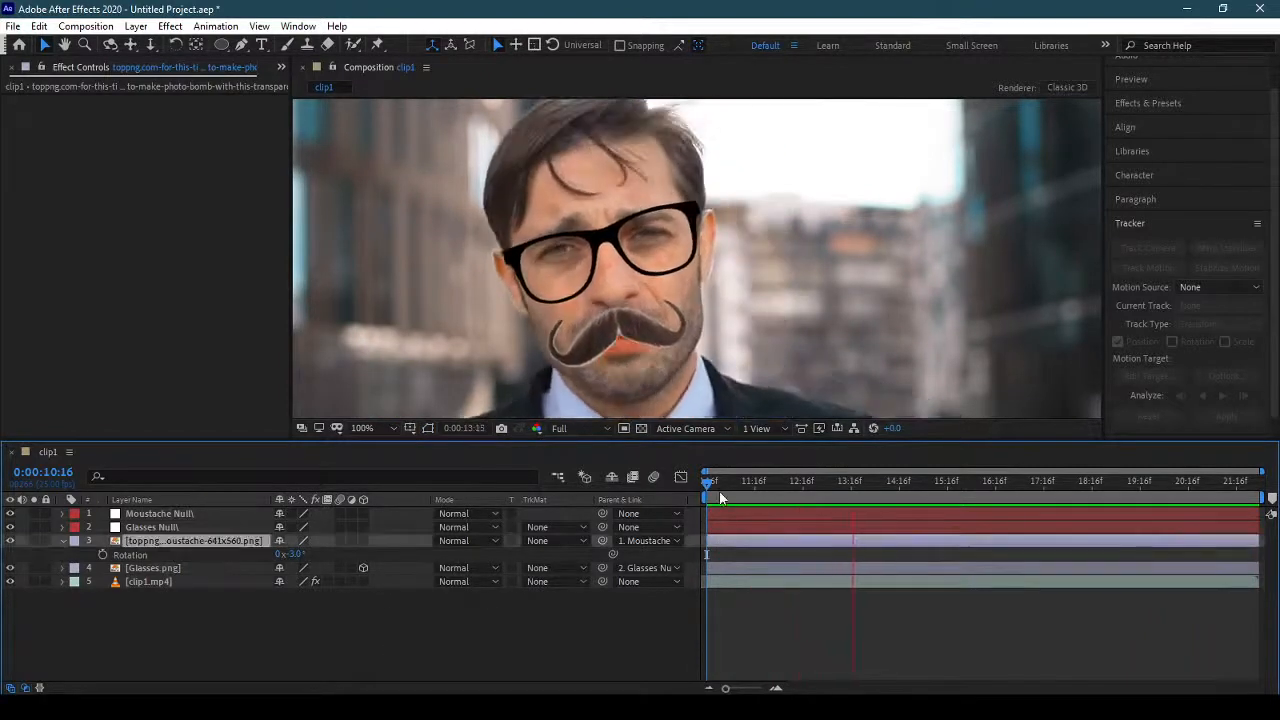
pyautogui.press('space')
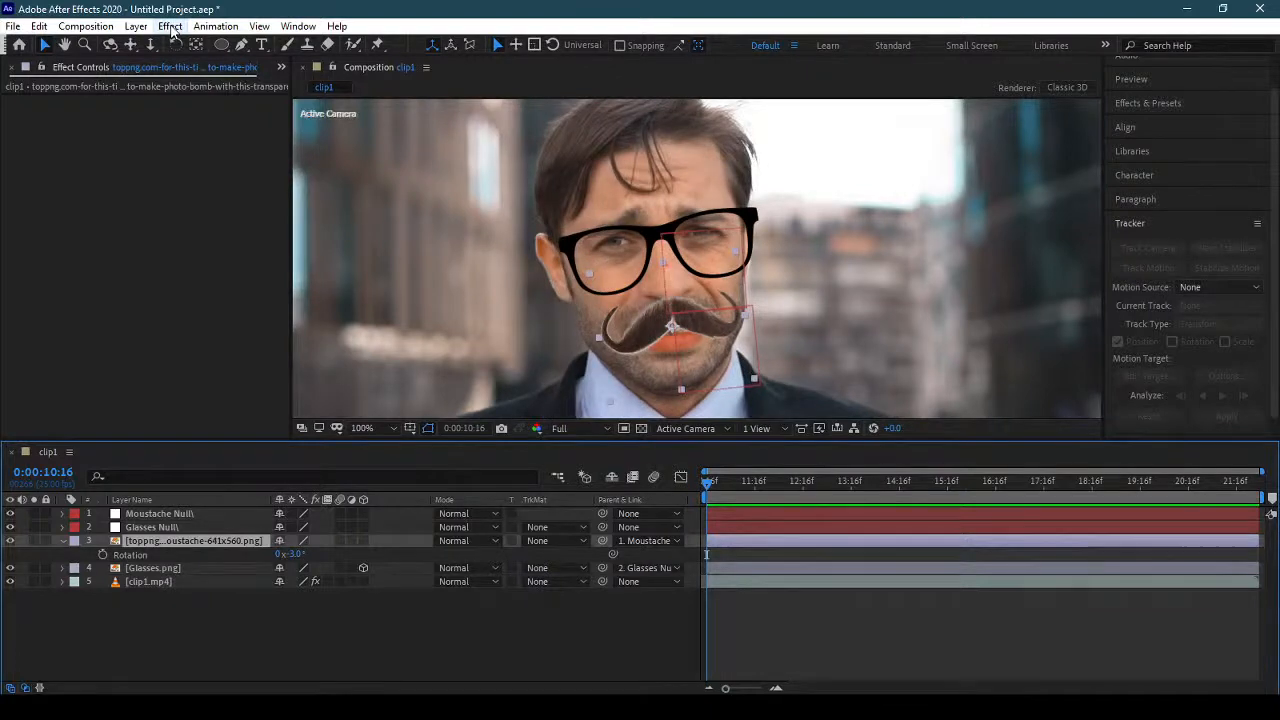
# Apply a Curves effect to the moustache layer and pull the upper part of the RGB curve well down, keeping the shadows near the diagonal.
pyautogui.click(170, 26)
pyautogui.moveTo(294, 210)
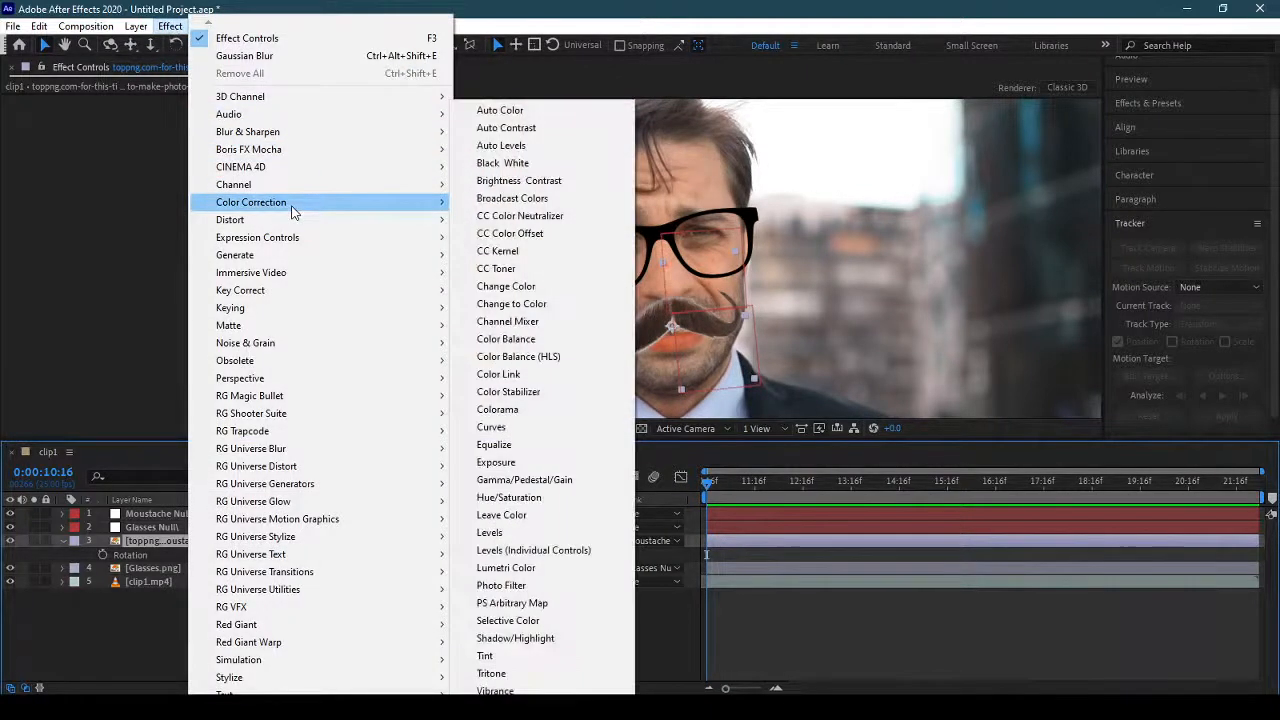
pyautogui.click(558, 428)
pyautogui.moveTo(90, 311); pyautogui.dragTo(94, 322)
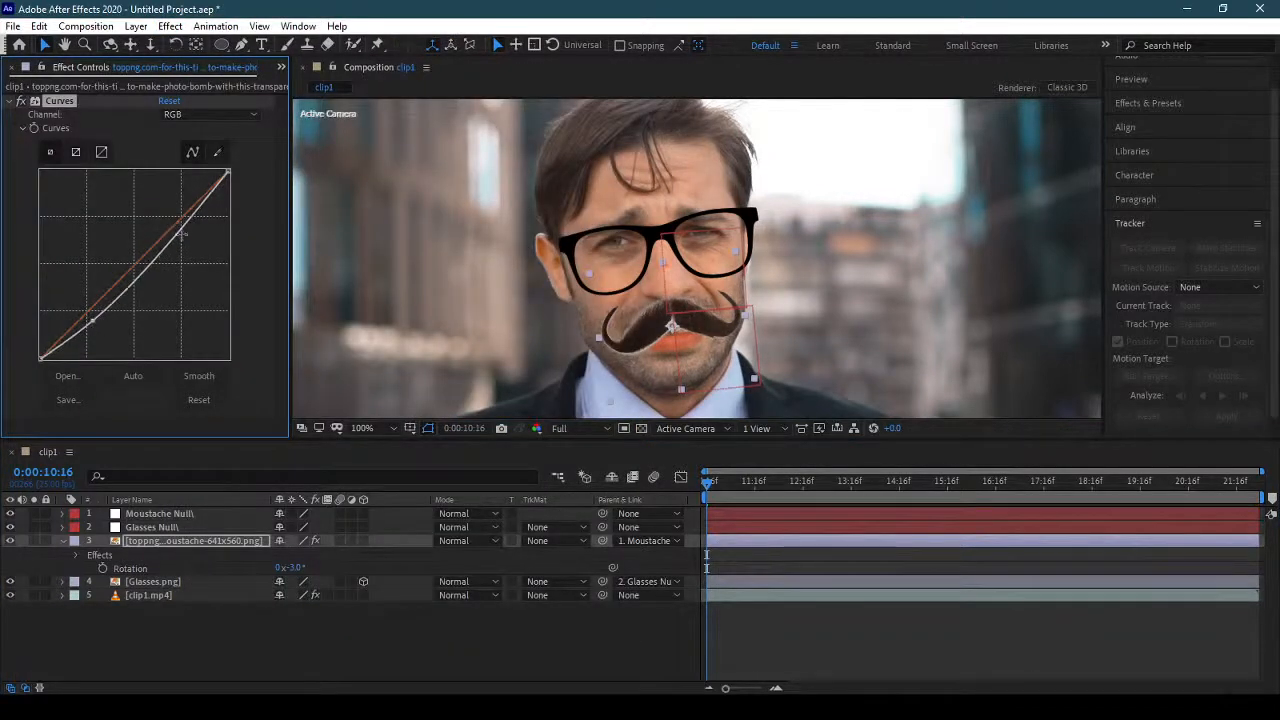
pyautogui.moveTo(176, 230); pyautogui.dragTo(197, 243)
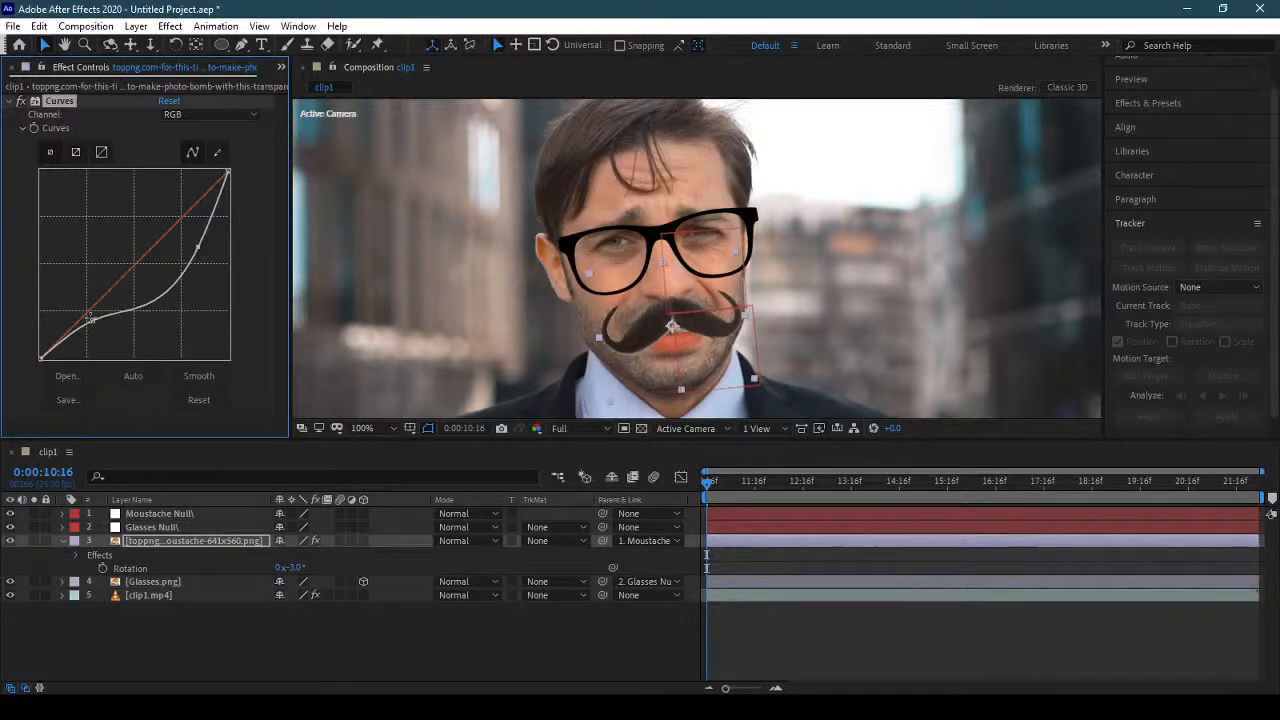
pyautogui.moveTo(92, 320)
pyautogui.mouseDown()
pyautogui.moveTo(88, 309)
pyautogui.moveTo(103, 333)
pyautogui.moveTo(95, 315)
pyautogui.mouseUp()
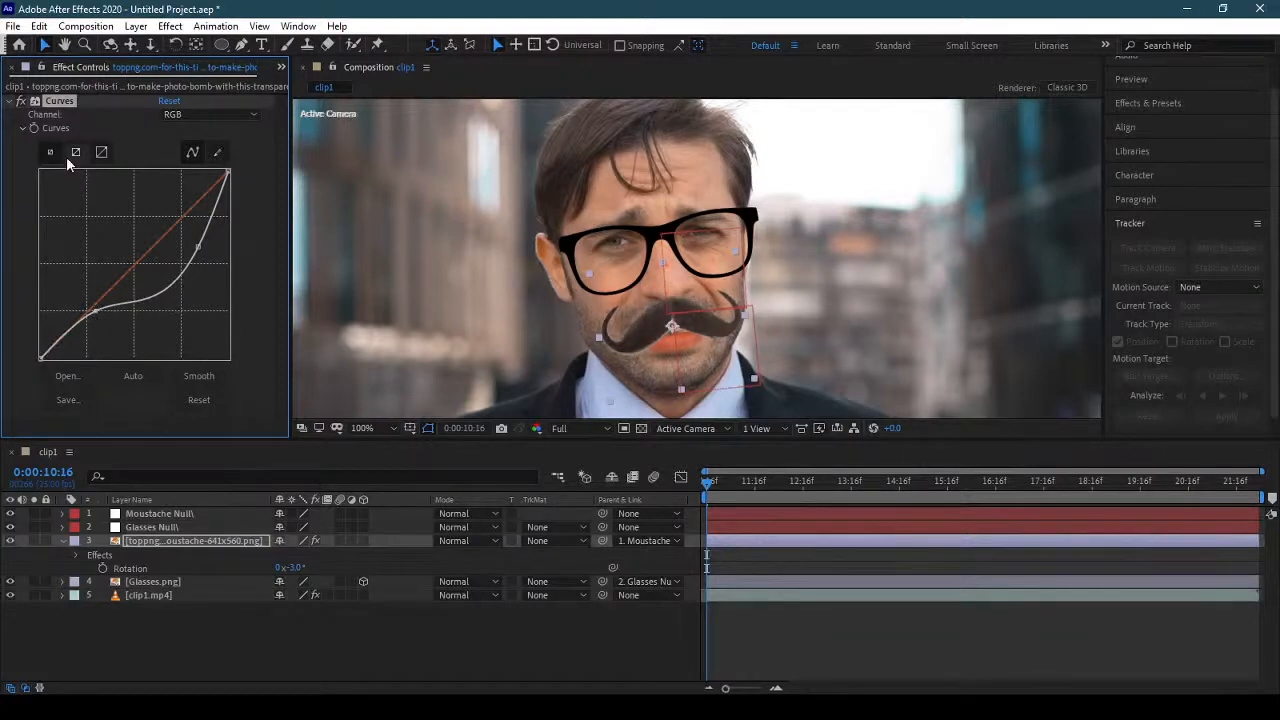
pyautogui.click(15, 103)
pyautogui.click(12, 101)
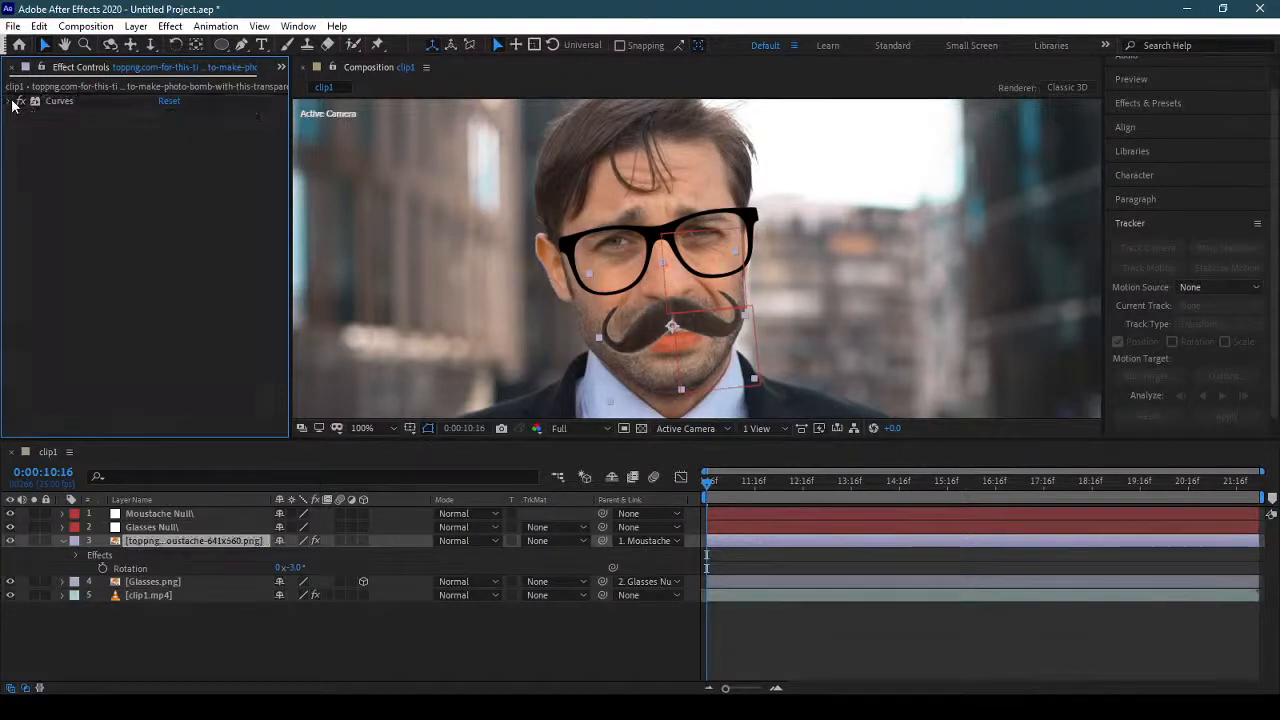
# Add a Levels effect to the moustache layer and raise Input Black to 13.
pyautogui.click(170, 26)
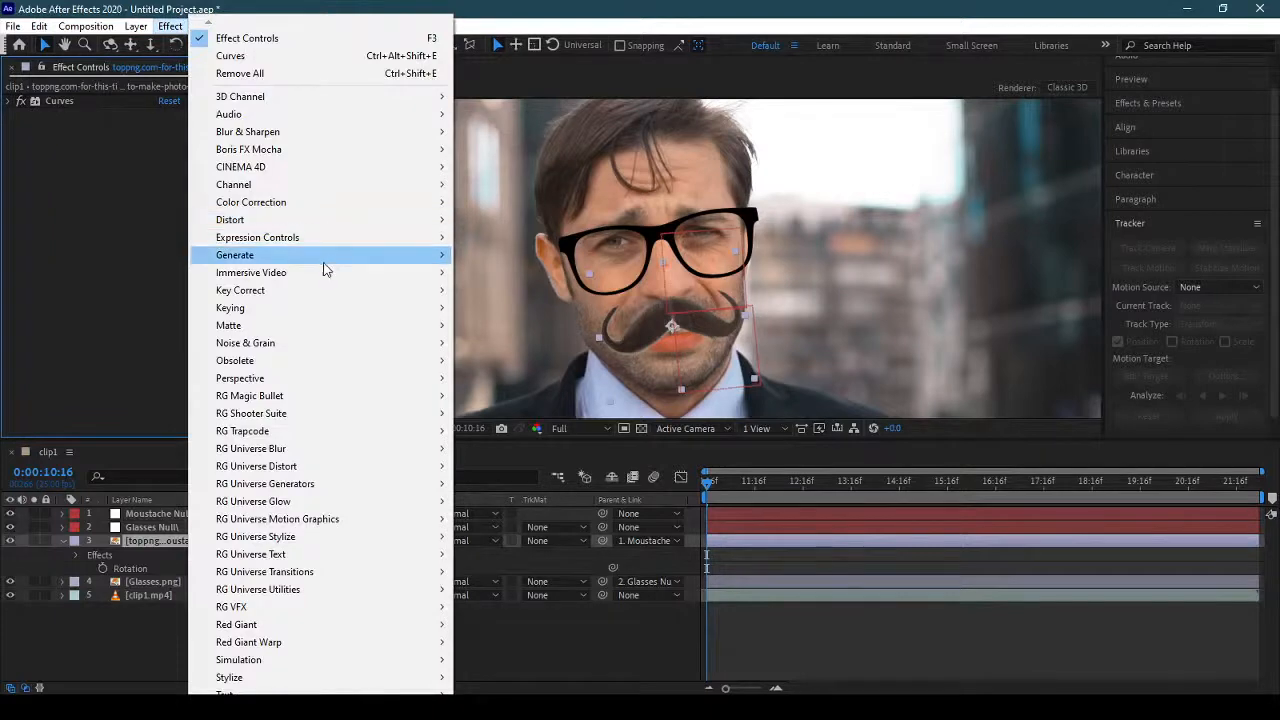
pyautogui.moveTo(325, 205)
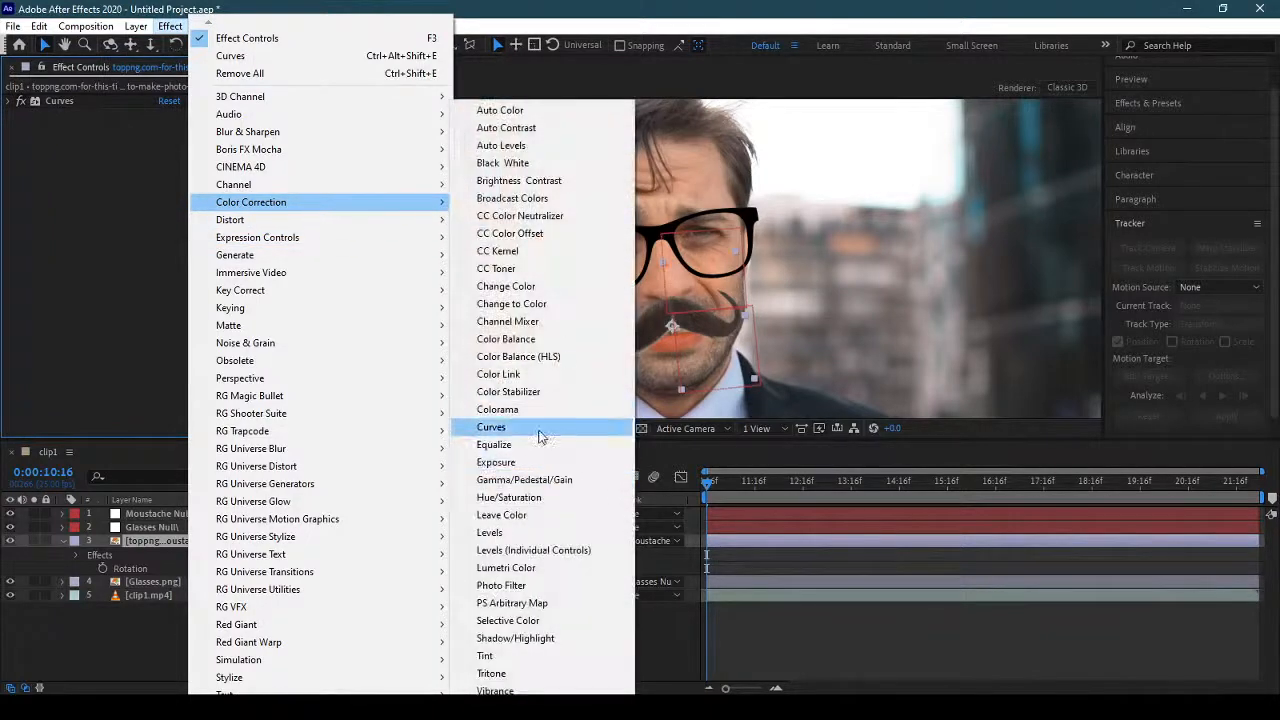
pyautogui.click(515, 533)
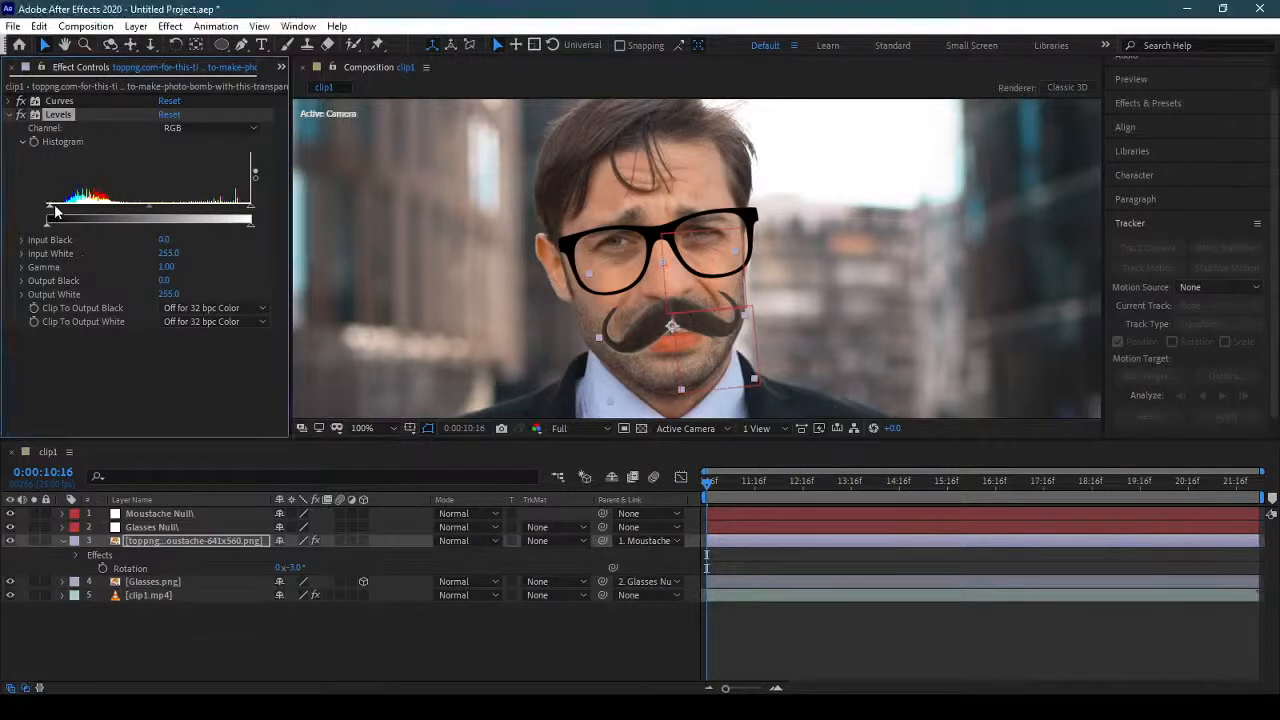
pyautogui.moveTo(47, 221); pyautogui.dragTo(57, 215)
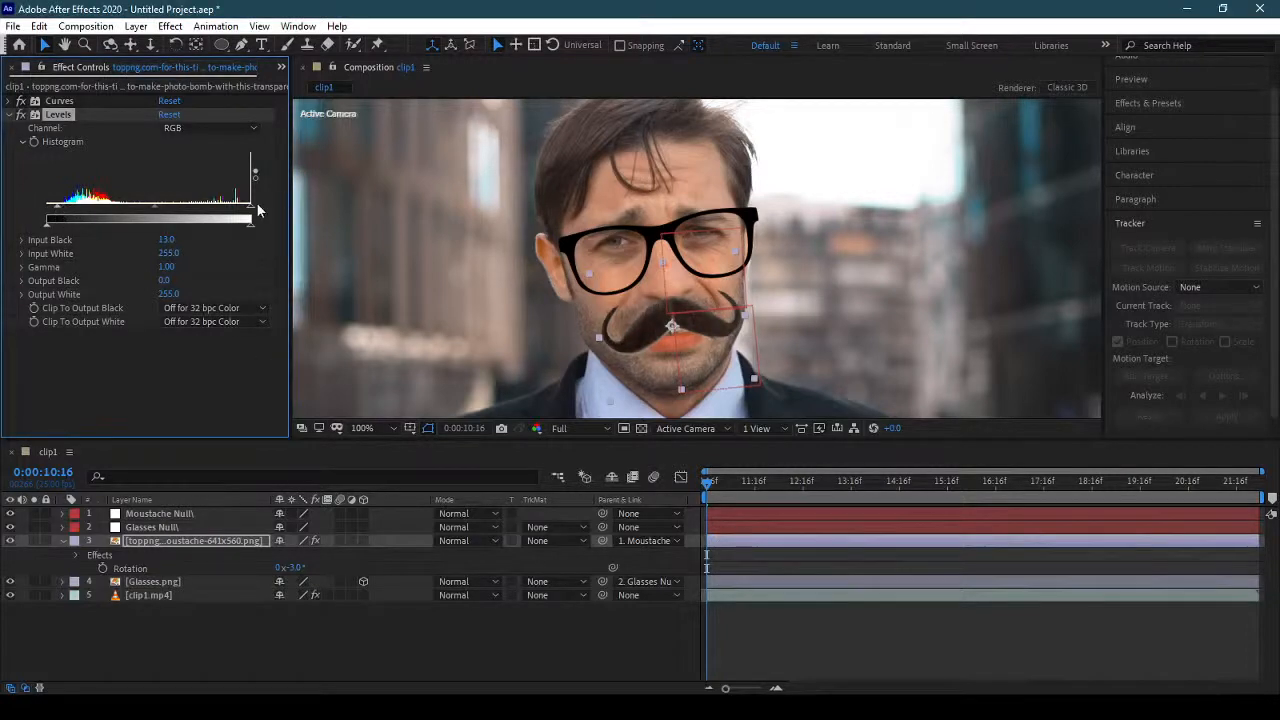
# In the moustache layer's Levels effect, set Input White to 219, Gamma to 0.95 and Input Black to 8.
pyautogui.moveTo(250, 219); pyautogui.dragTo(224, 211)
pyautogui.moveTo(215, 206)
pyautogui.mouseDown()
pyautogui.moveTo(242, 210)
pyautogui.moveTo(222, 208)
pyautogui.mouseUp()
pyautogui.moveTo(139, 208)
pyautogui.mouseDown()
pyautogui.moveTo(124, 208)
pyautogui.moveTo(144, 205)
pyautogui.mouseUp()
pyautogui.moveTo(58, 211)
pyautogui.mouseDown()
pyautogui.moveTo(70, 212)
pyautogui.moveTo(53, 215)
pyautogui.mouseUp()
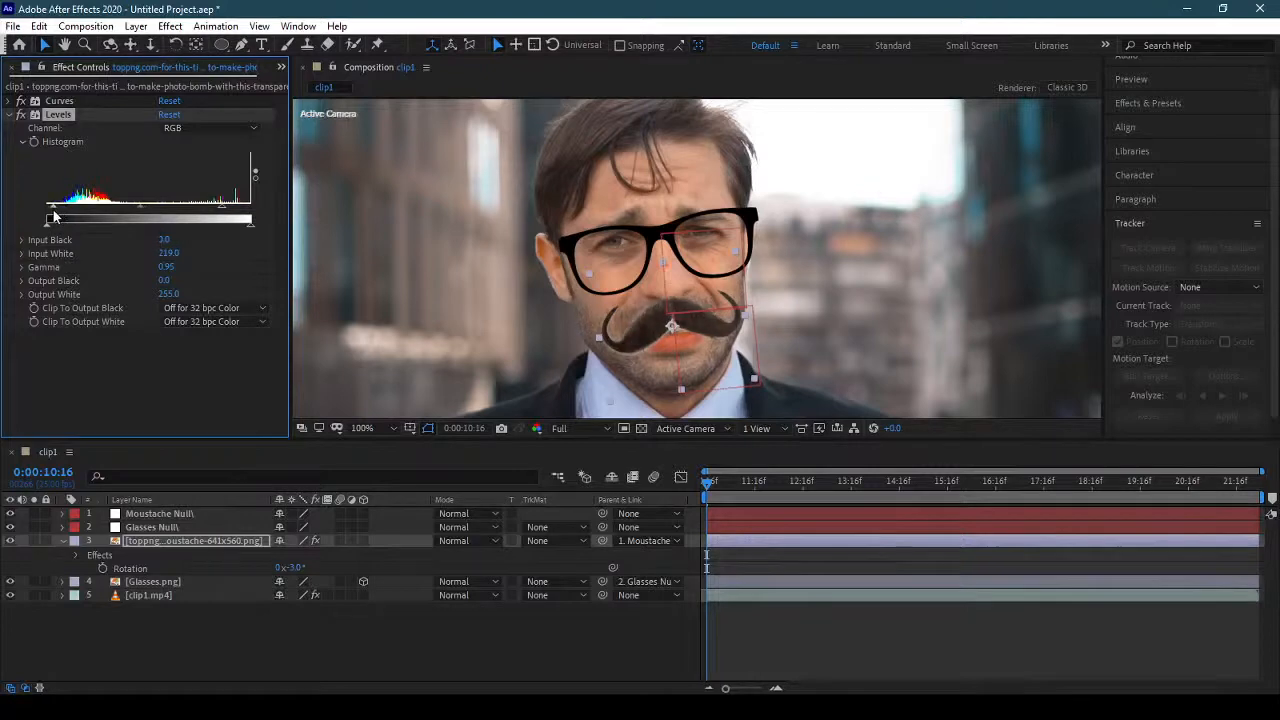
# Apply the Simple Choker effect to the moustache layer and set Choke Matte to 2.10 to trim its light edge.
pyautogui.click(385, 428)
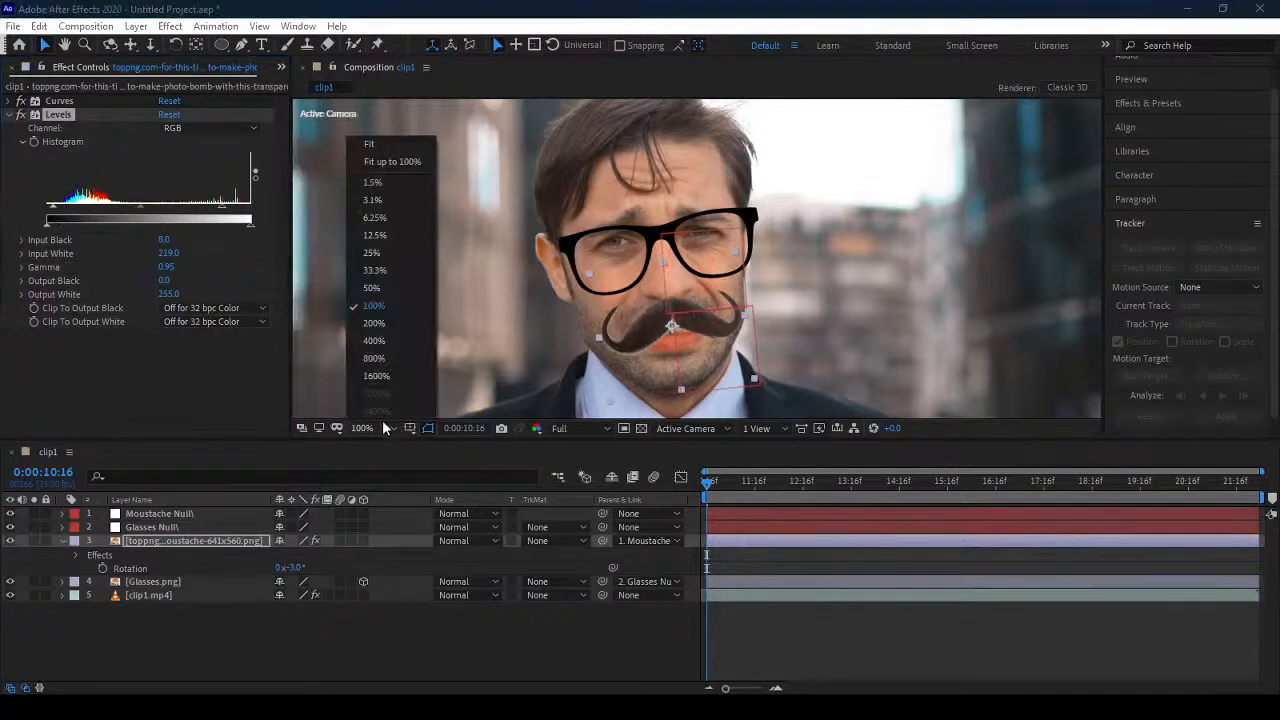
pyautogui.click(388, 325)
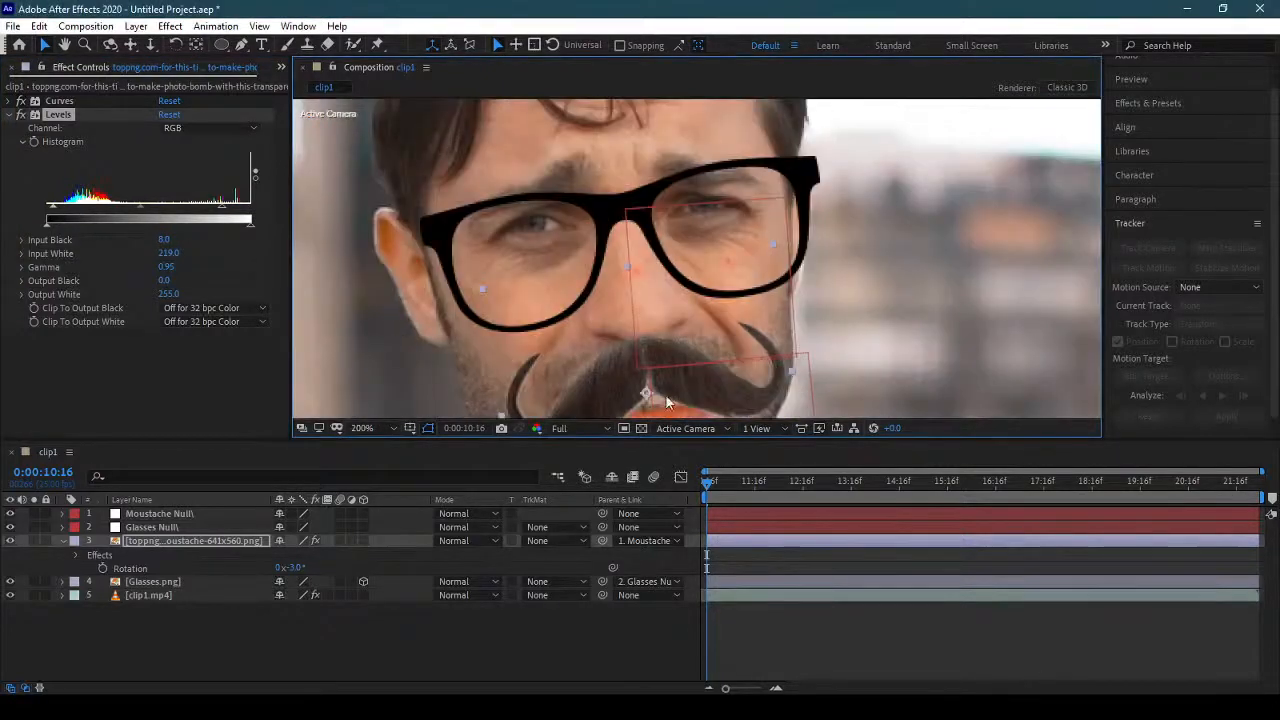
pyautogui.moveTo(678, 320); pyautogui.dragTo(670, 238)
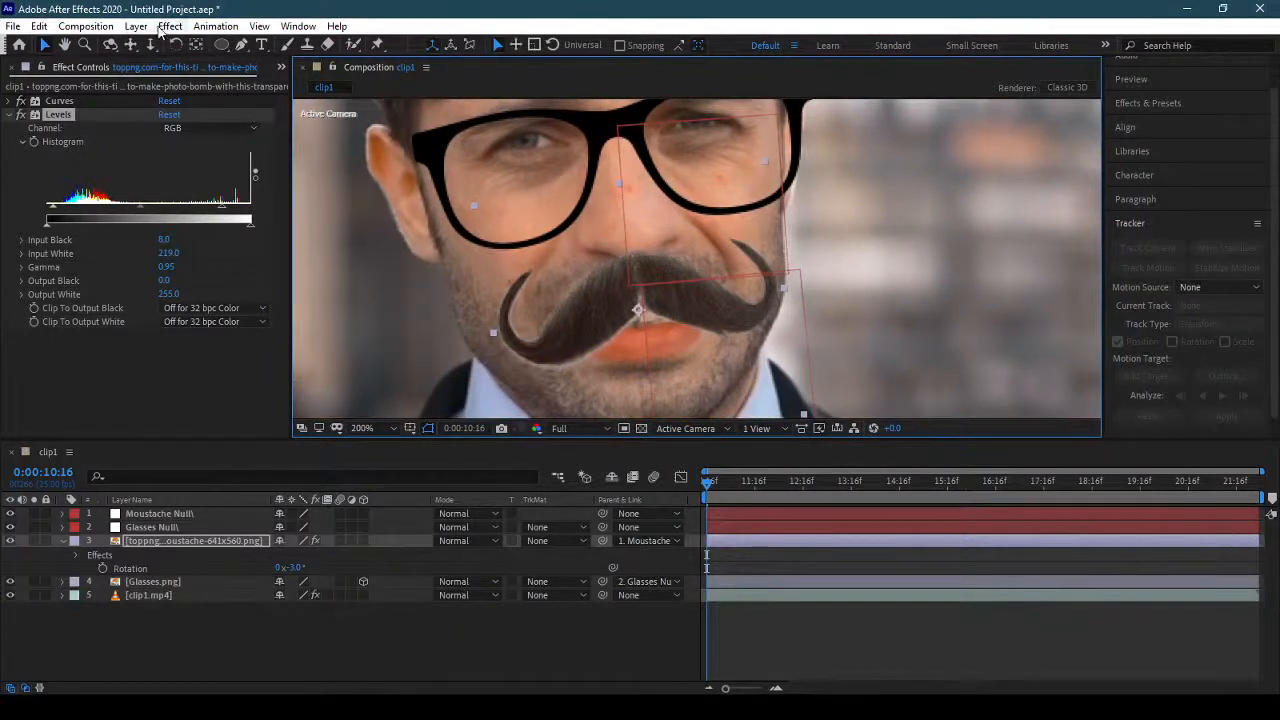
pyautogui.click(170, 26)
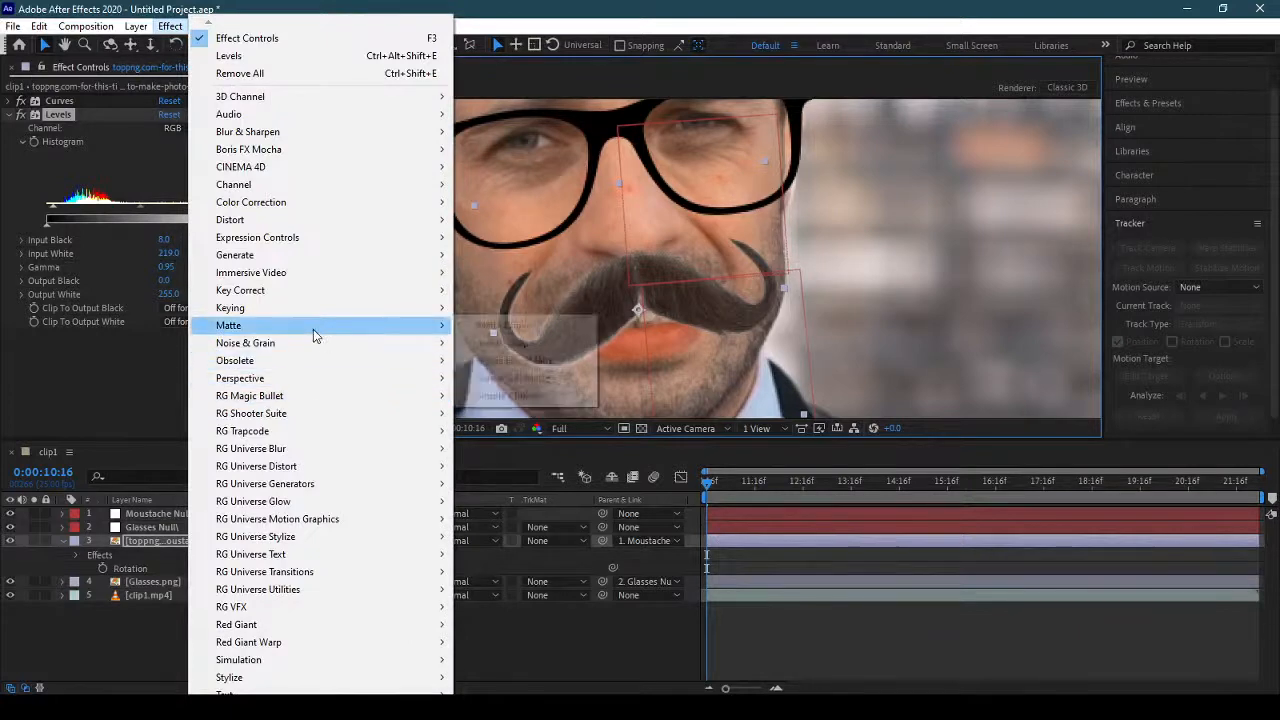
pyautogui.moveTo(314, 327)
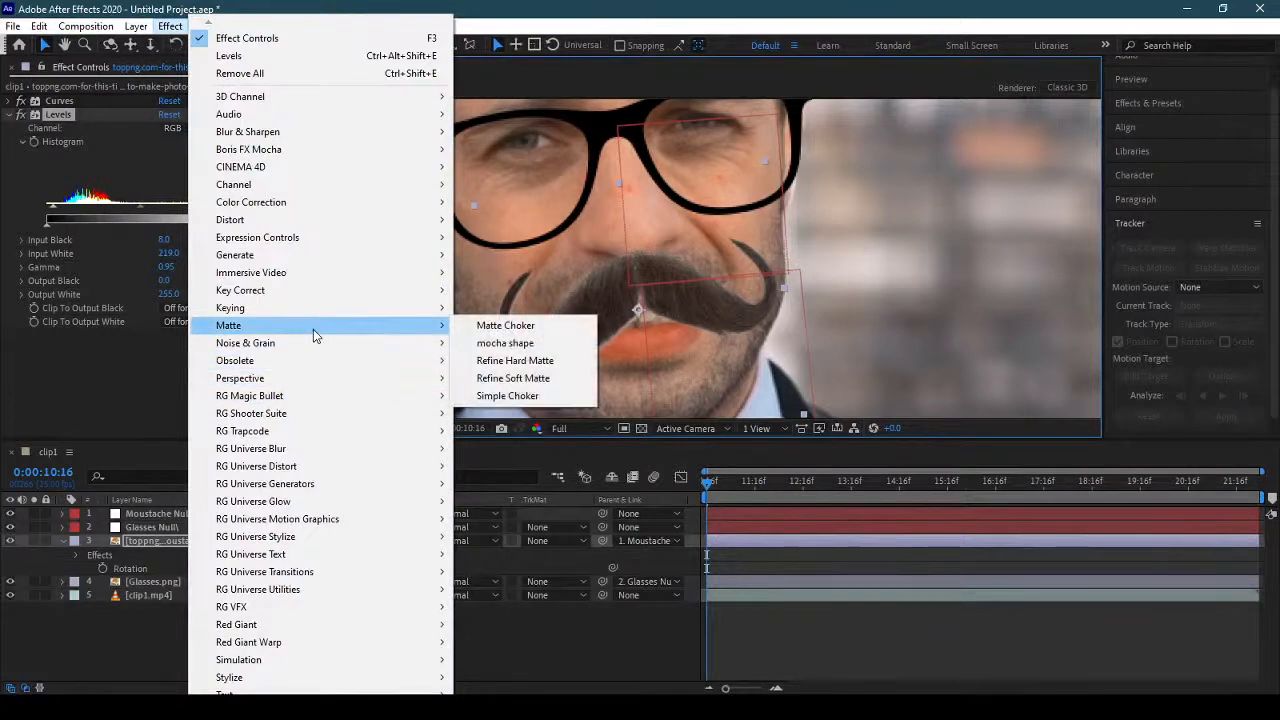
pyautogui.click(547, 396)
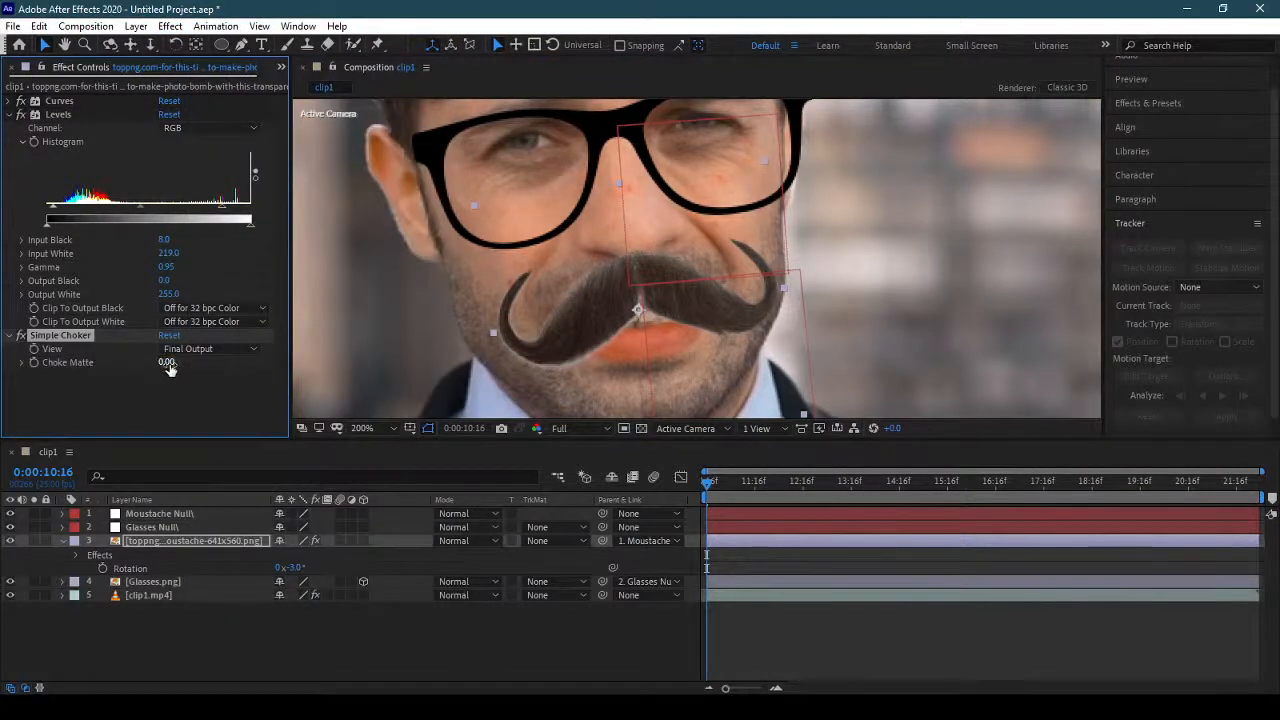
pyautogui.moveTo(166, 363)
pyautogui.mouseDown()
pyautogui.moveTo(268, 372)
pyautogui.moveTo(157, 372)
pyautogui.moveTo(185, 370)
pyautogui.mouseUp()
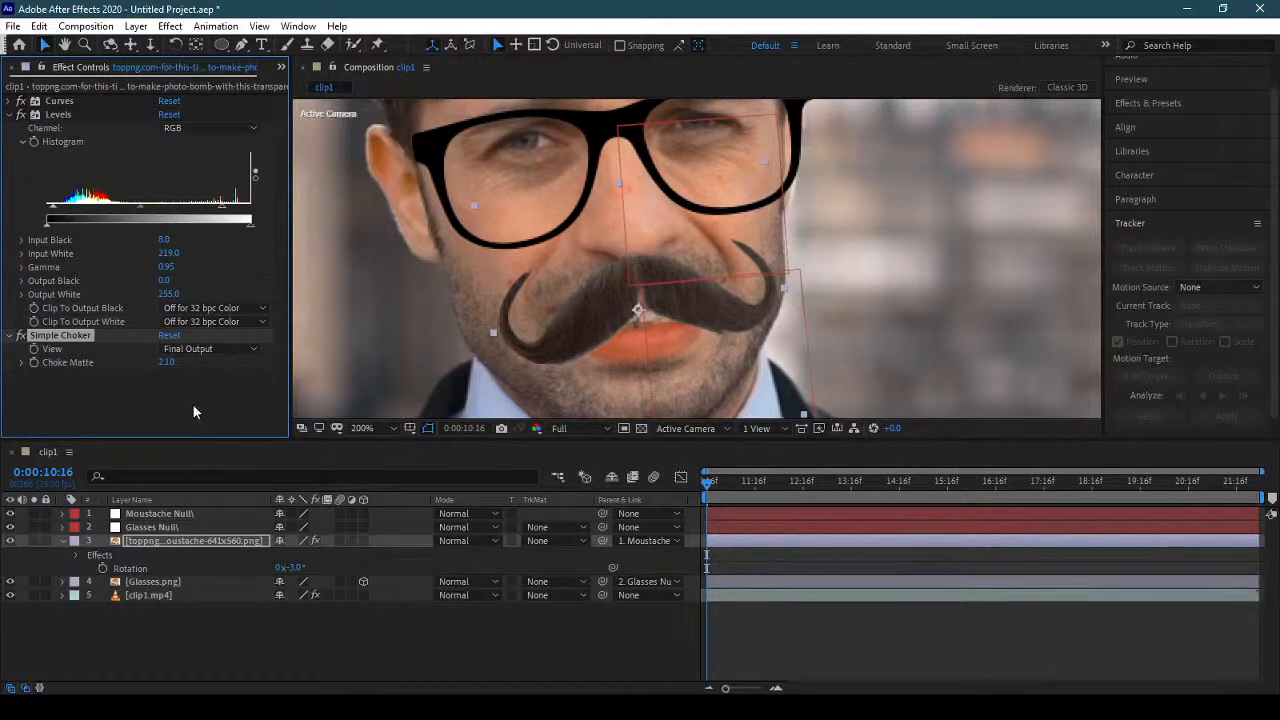
# Fit the whole frame in the viewer, collapse the moustache layer's properties and play back the composition to check the tracking.
pyautogui.click(364, 428)
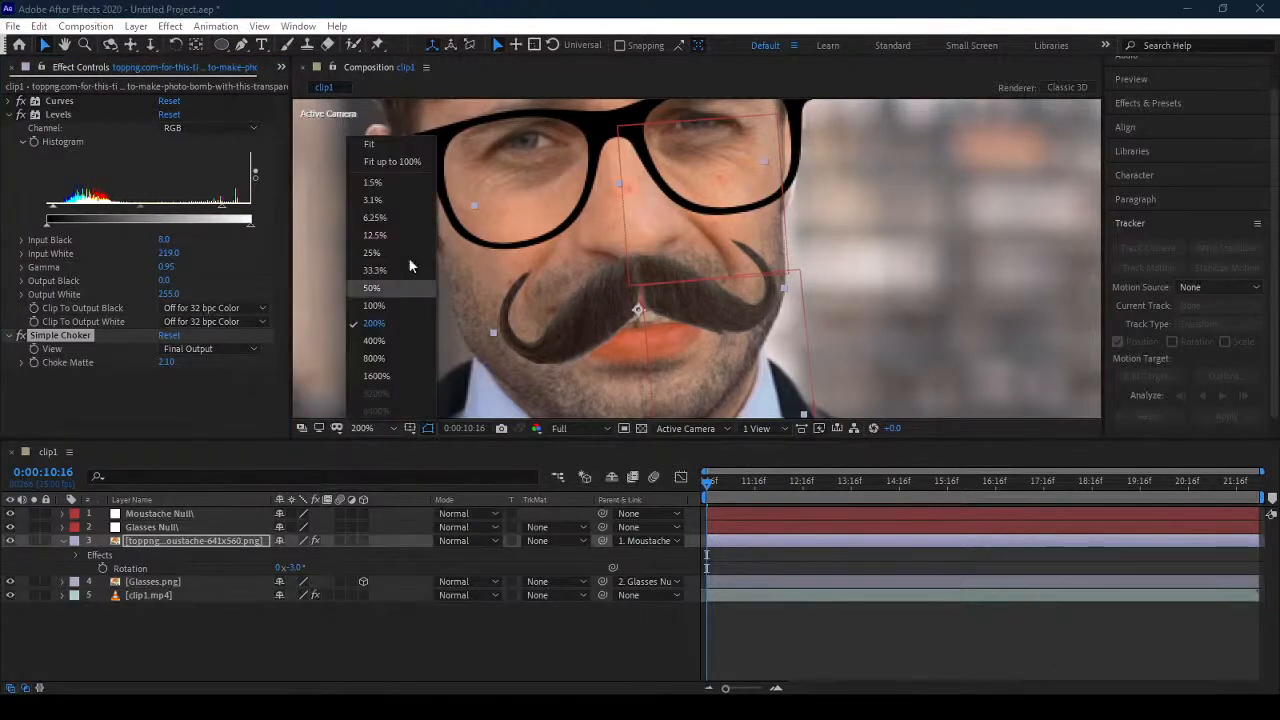
pyautogui.click(394, 162)
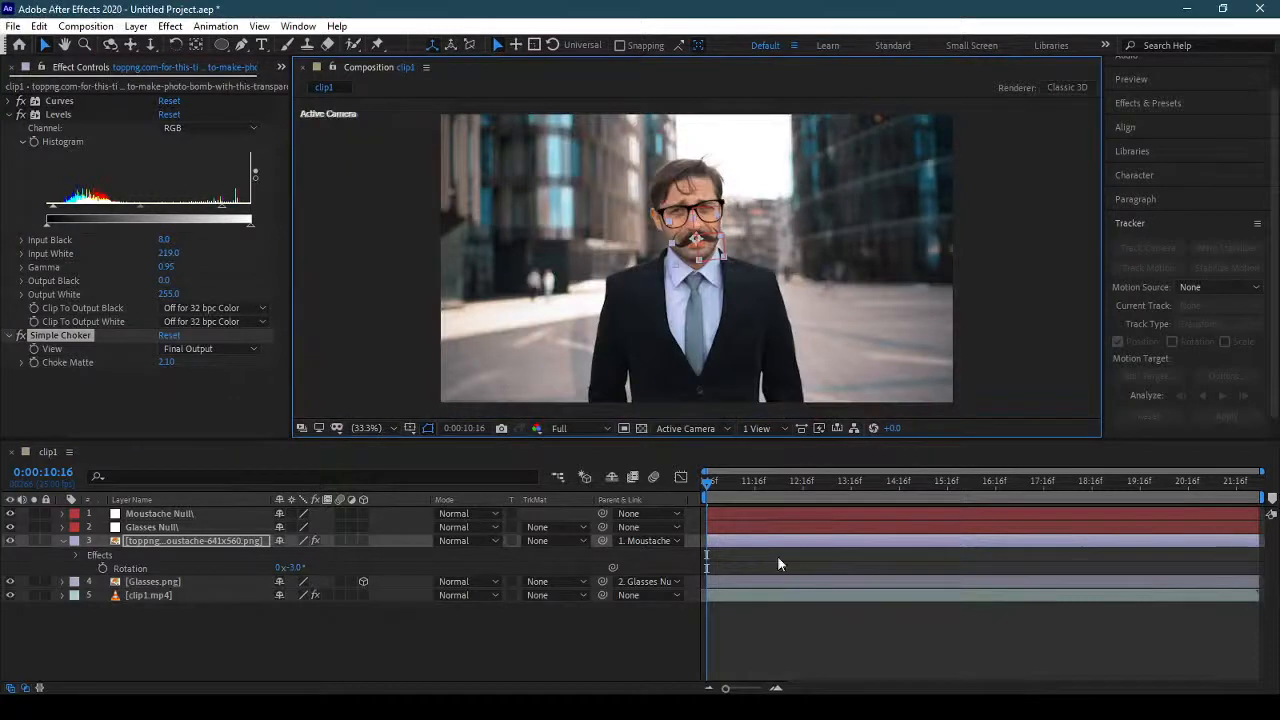
pyautogui.click(798, 624)
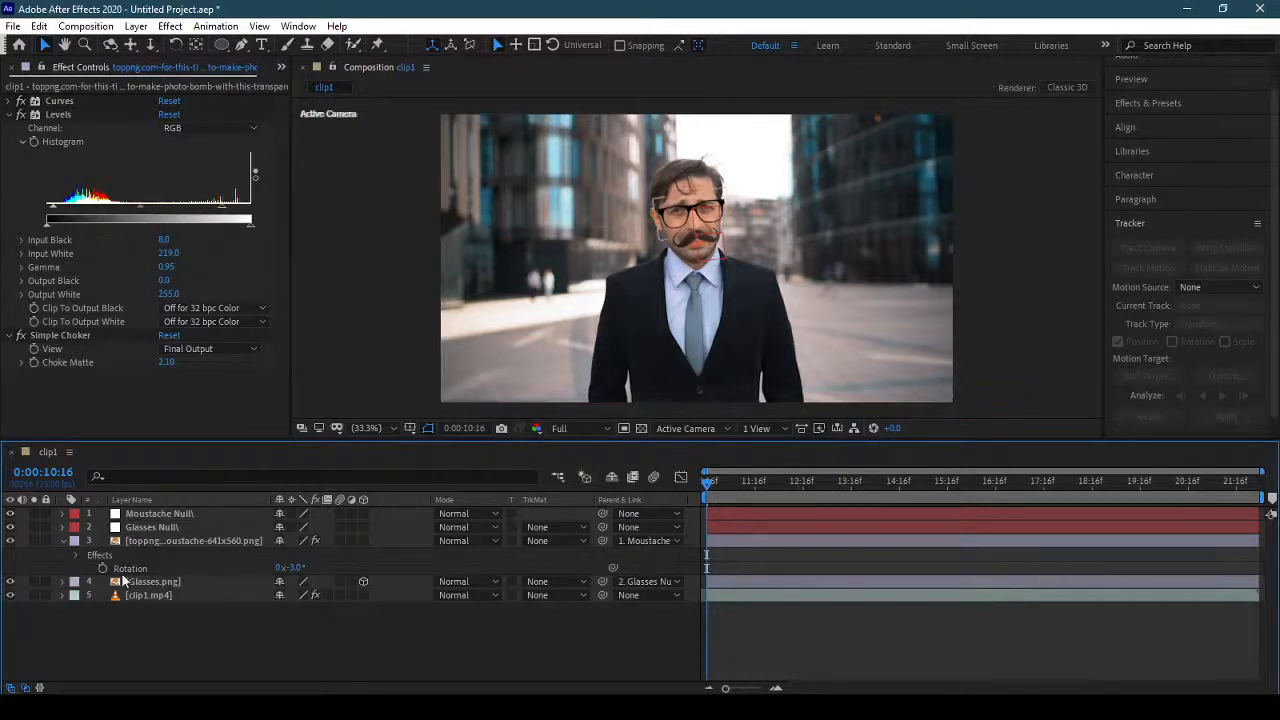
pyautogui.click(62, 540)
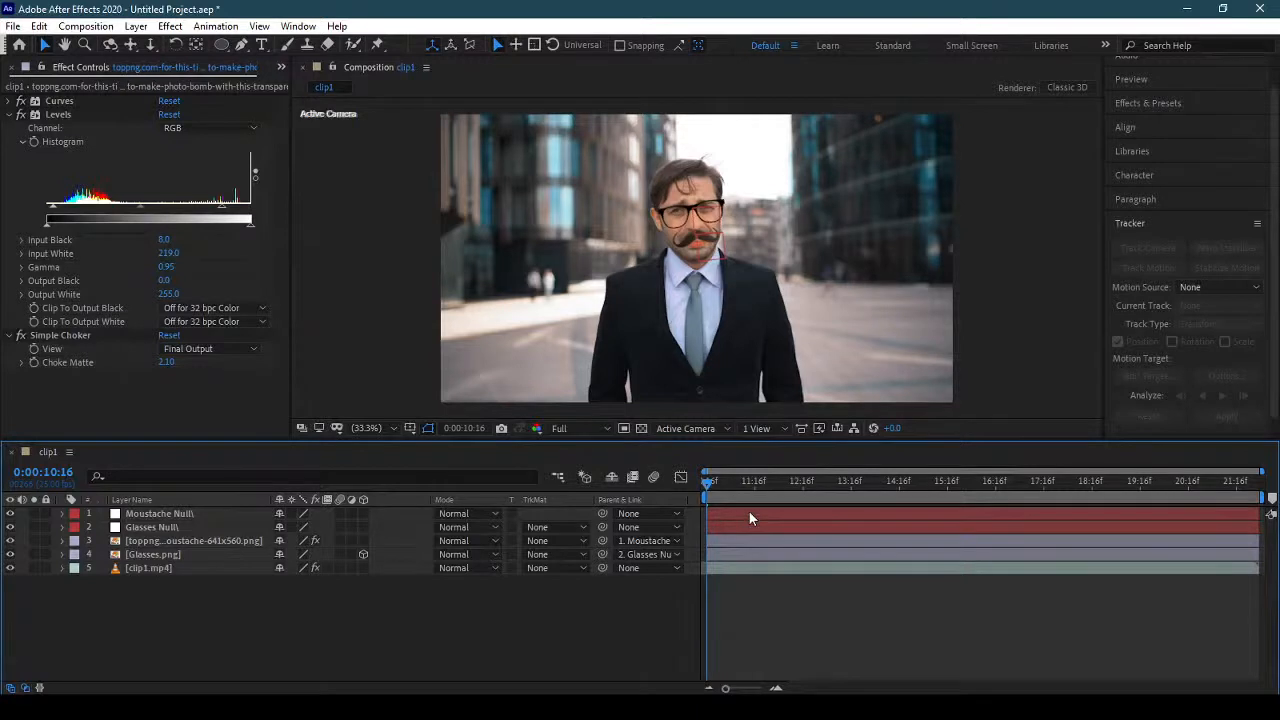
pyautogui.press('space')
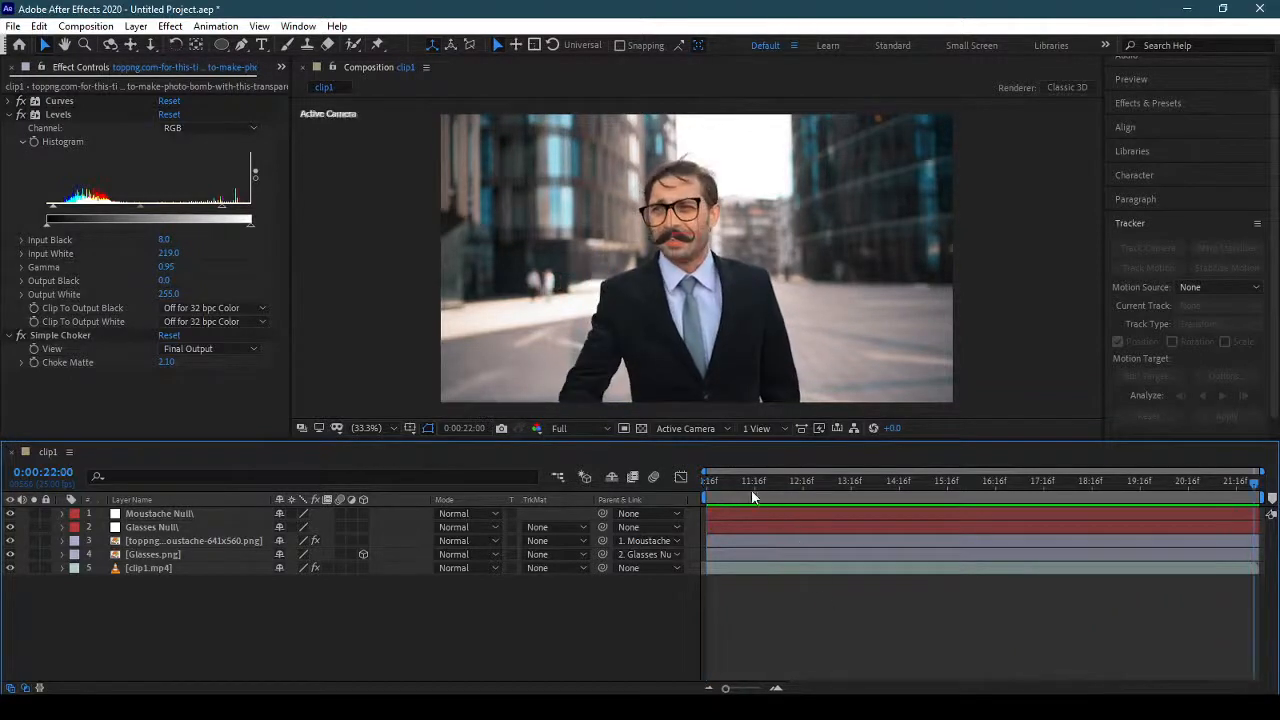
pyautogui.press('space')
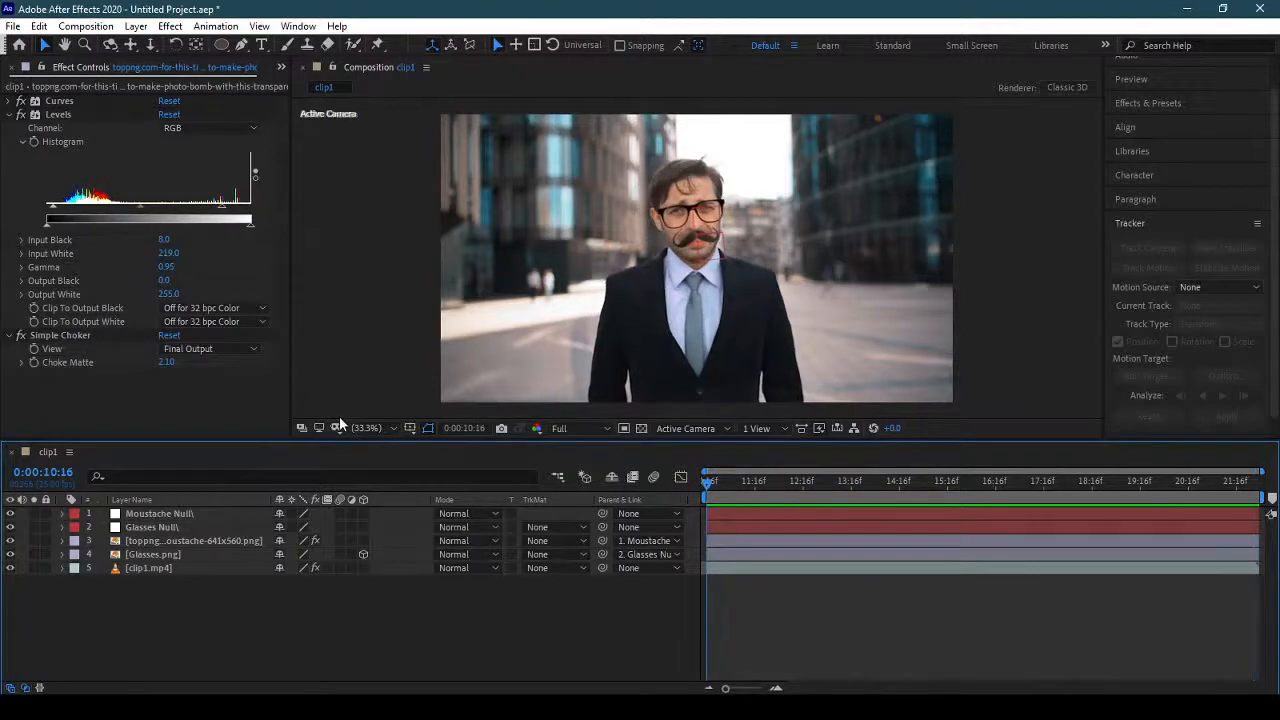
# Add beard-transparent-background-3.png to the clip1 composition, directly beneath the moustache image layer.
pyautogui.click(362, 427)
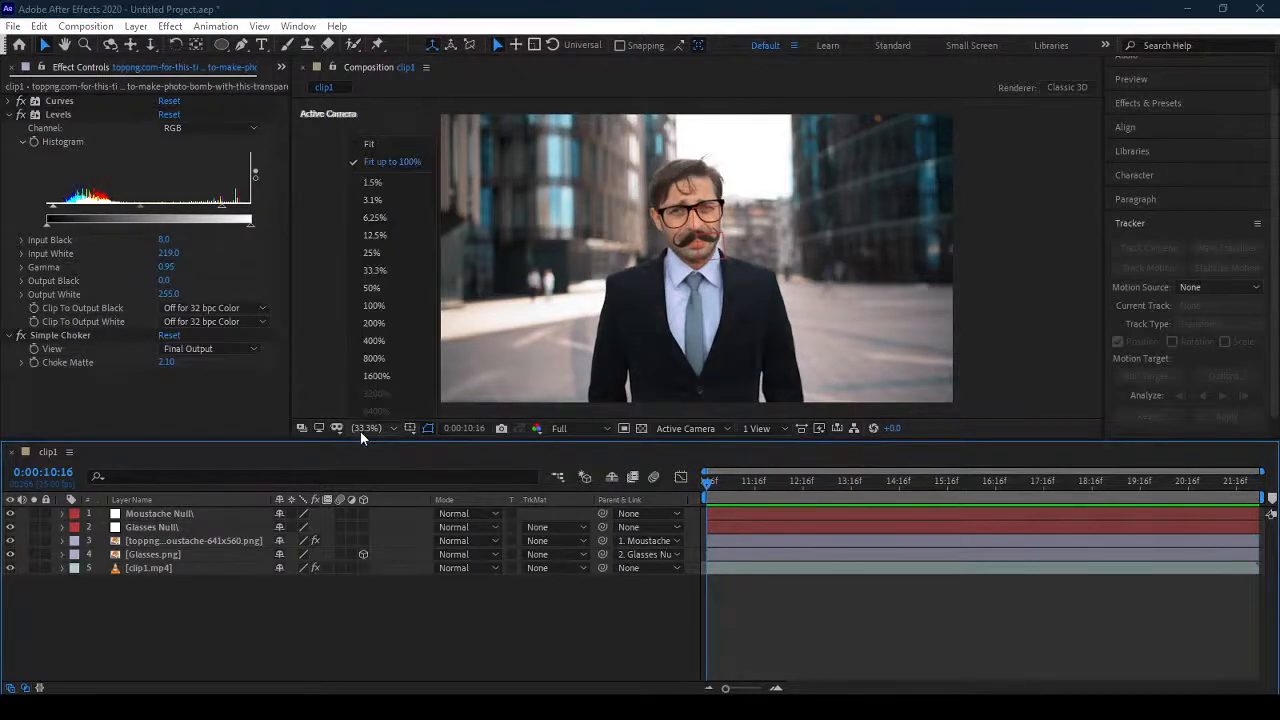
pyautogui.click(393, 306)
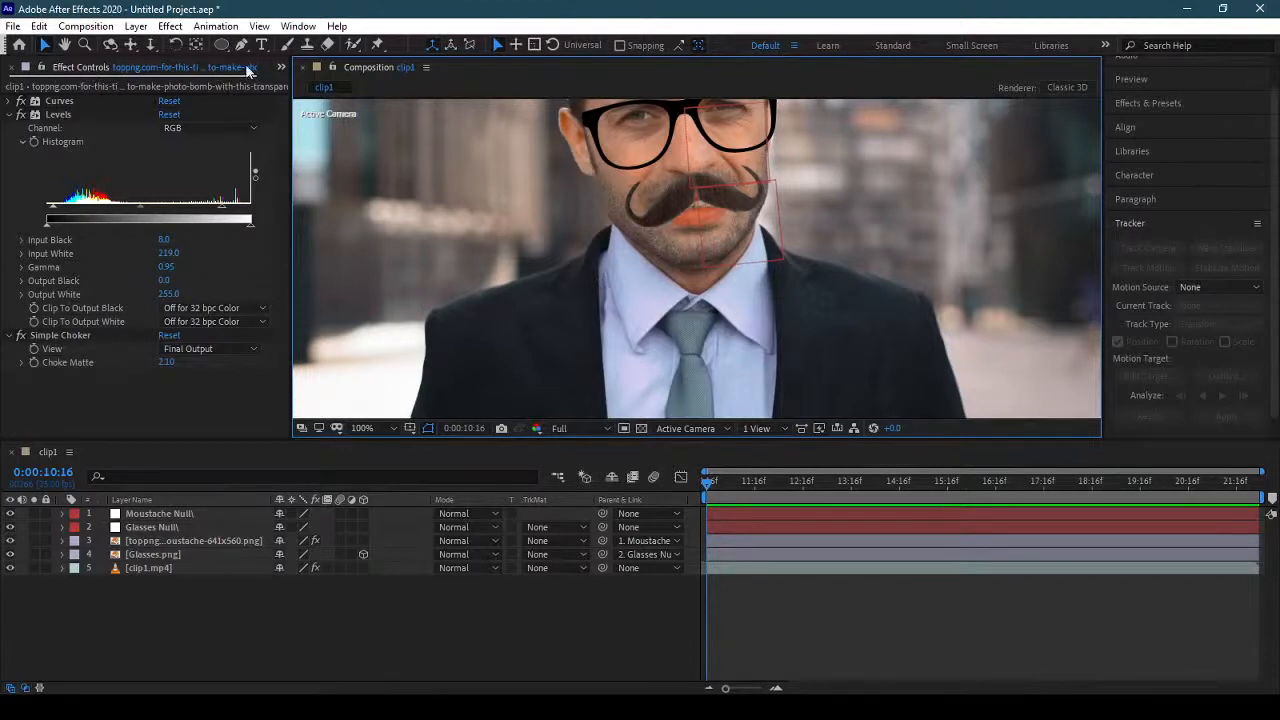
pyautogui.click(281, 67)
pyautogui.click(308, 86)
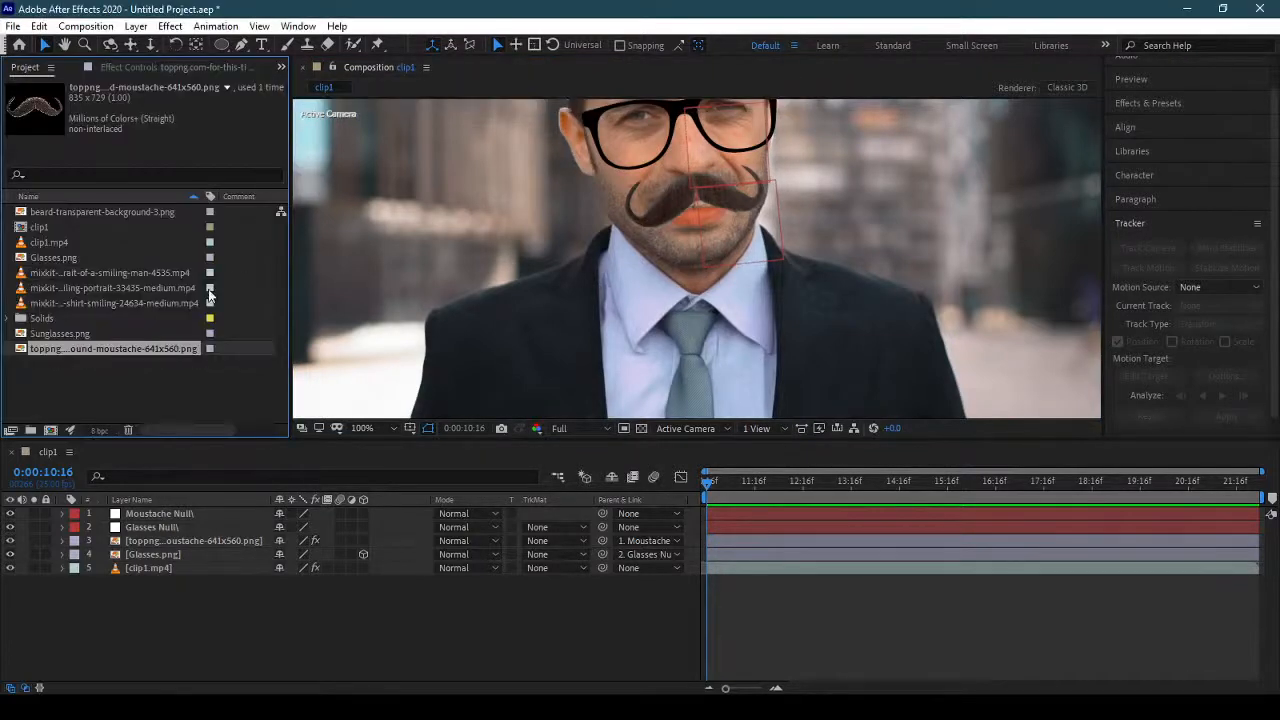
pyautogui.click(68, 242)
pyautogui.click(67, 258)
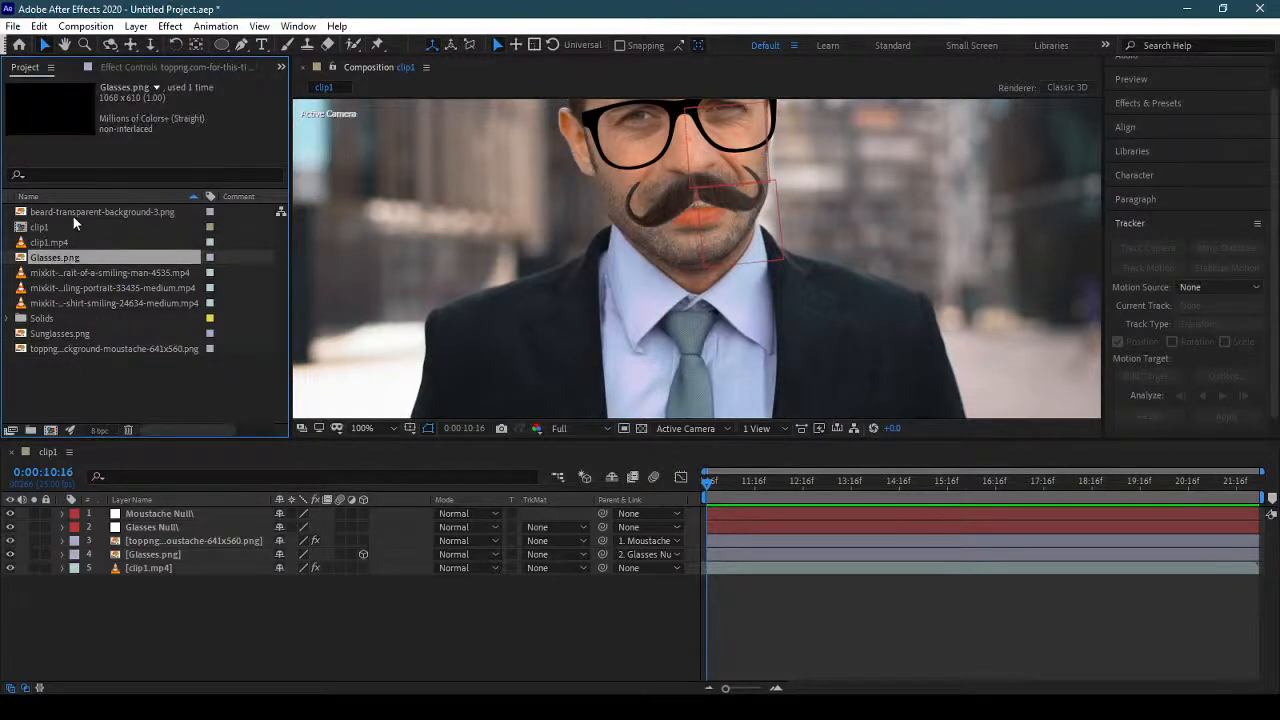
pyautogui.moveTo(73, 213); pyautogui.dragTo(176, 555)
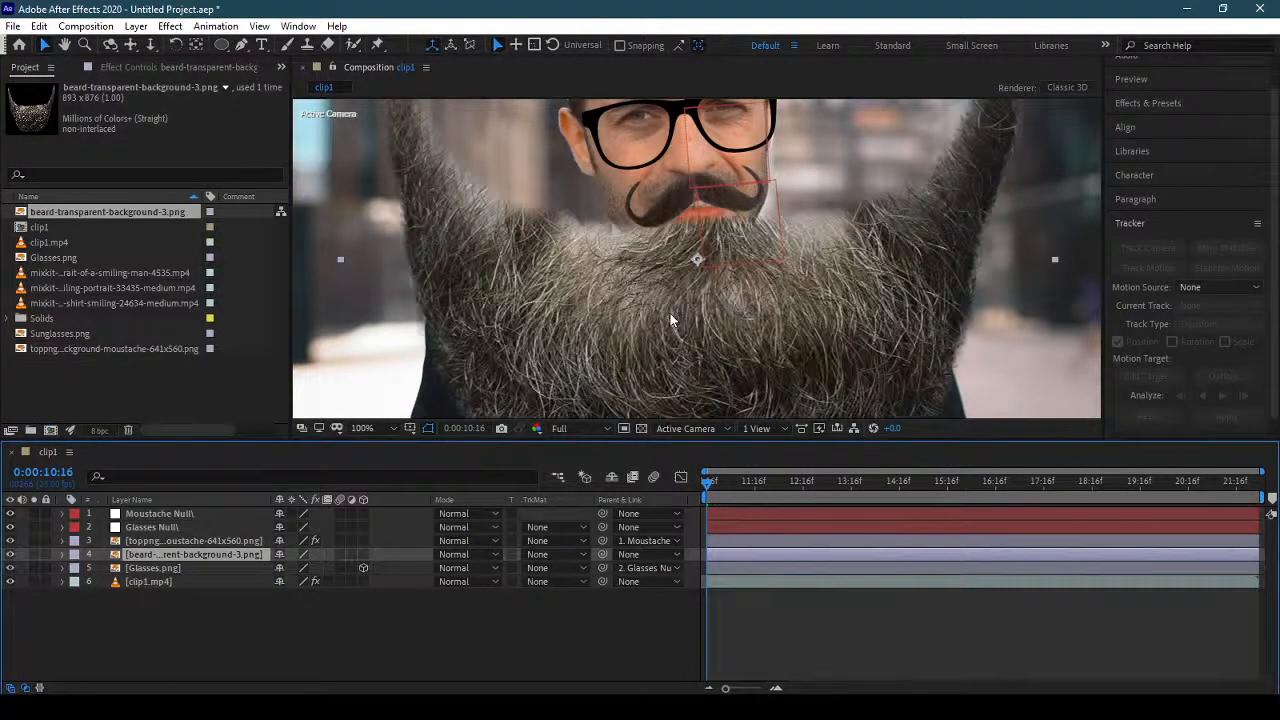
# Scale the beard layer to 28% and move it up onto the man's chin and jaw.
pyautogui.press('s')
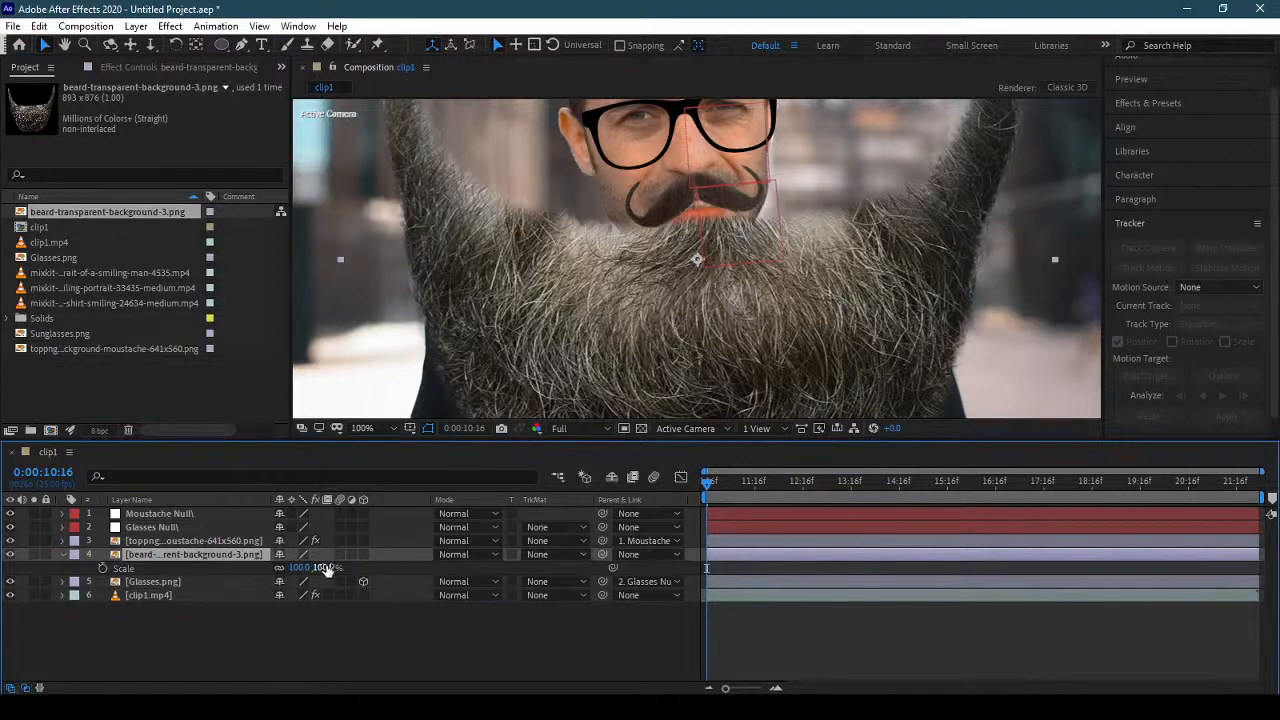
pyautogui.moveTo(320, 567); pyautogui.dragTo(248, 567)
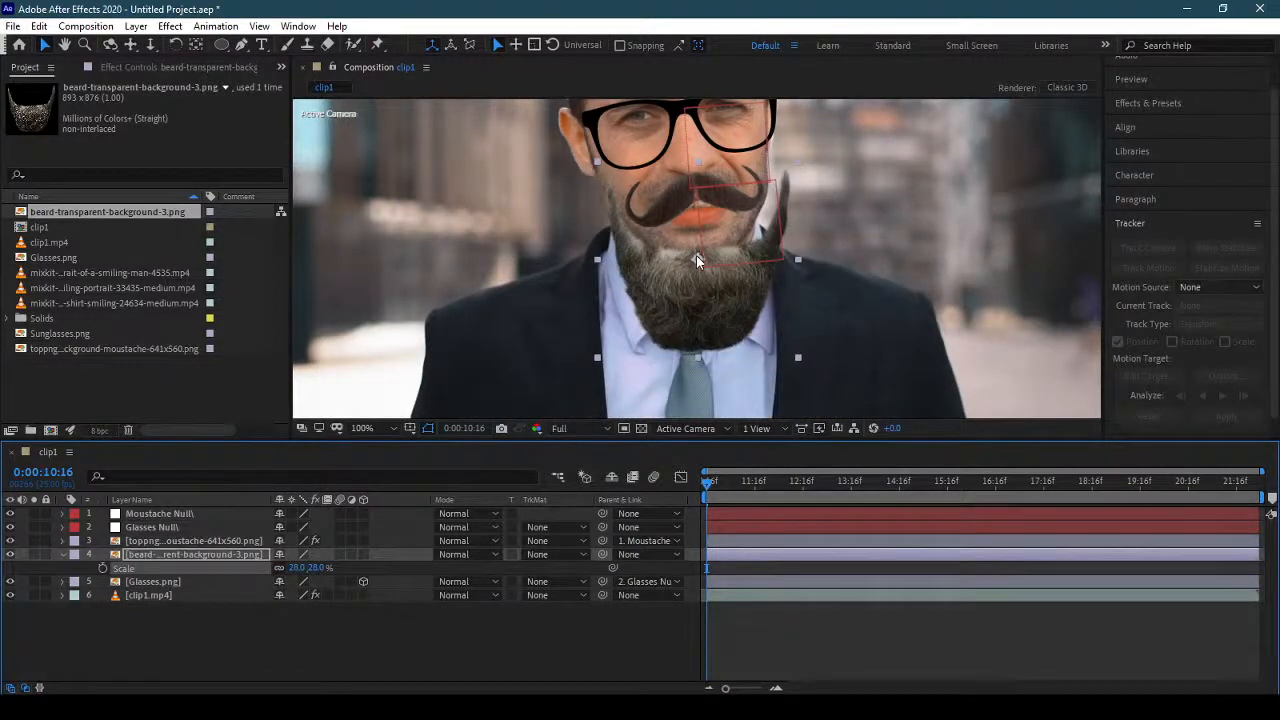
pyautogui.moveTo(707, 311); pyautogui.dragTo(690, 265)
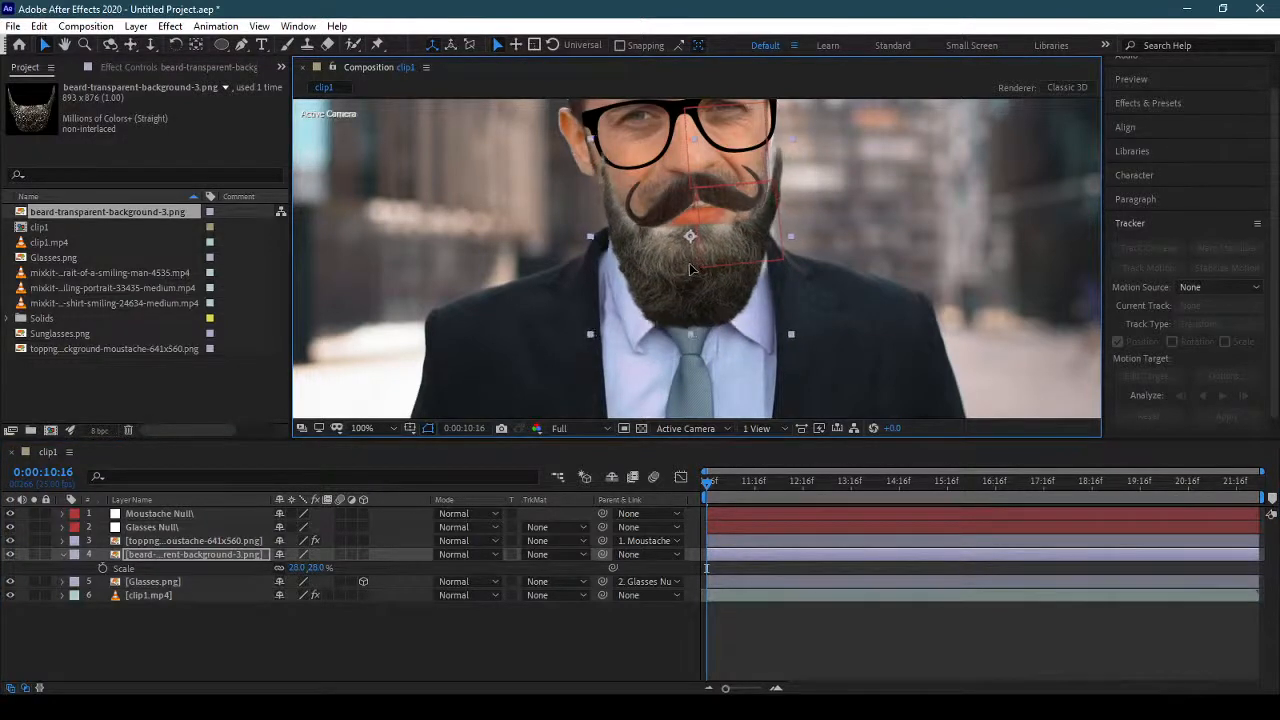
# Set the beard layer's rotation to -6° and move its anchor point straight up to the nose.
pyautogui.press('r')
pyautogui.moveTo(298, 568); pyautogui.dragTo(294, 568)
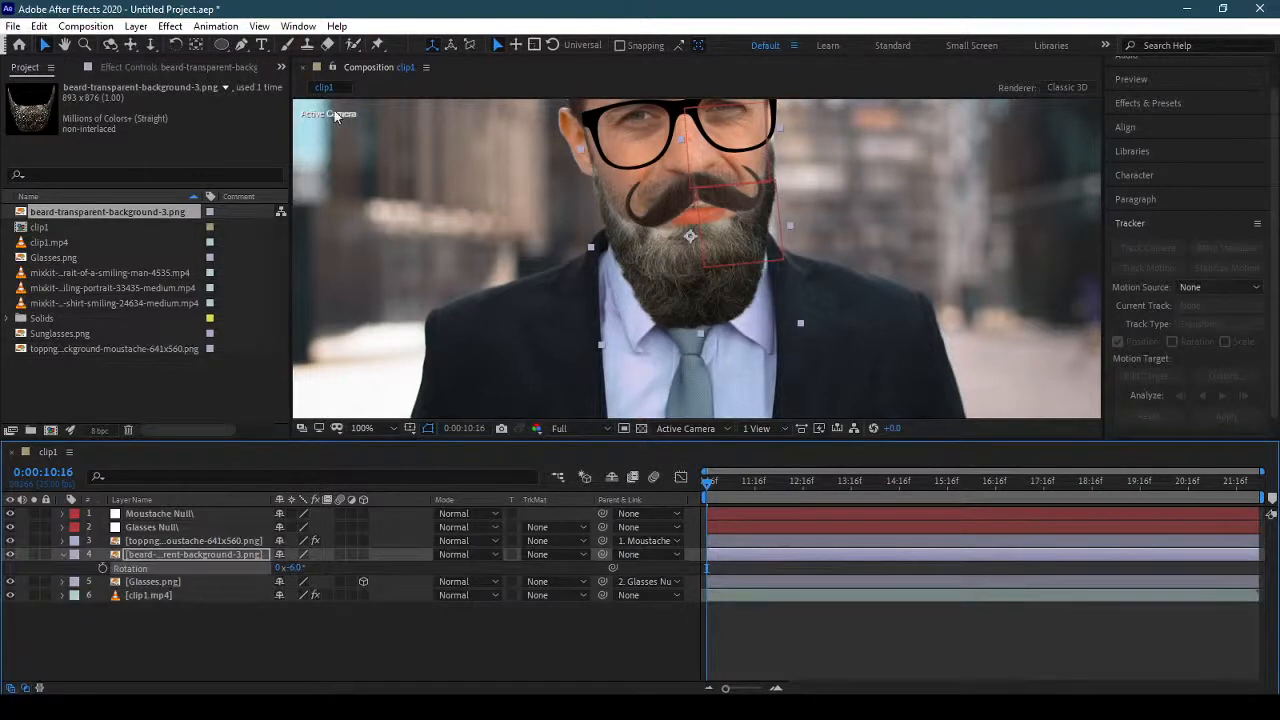
pyautogui.click(197, 45)
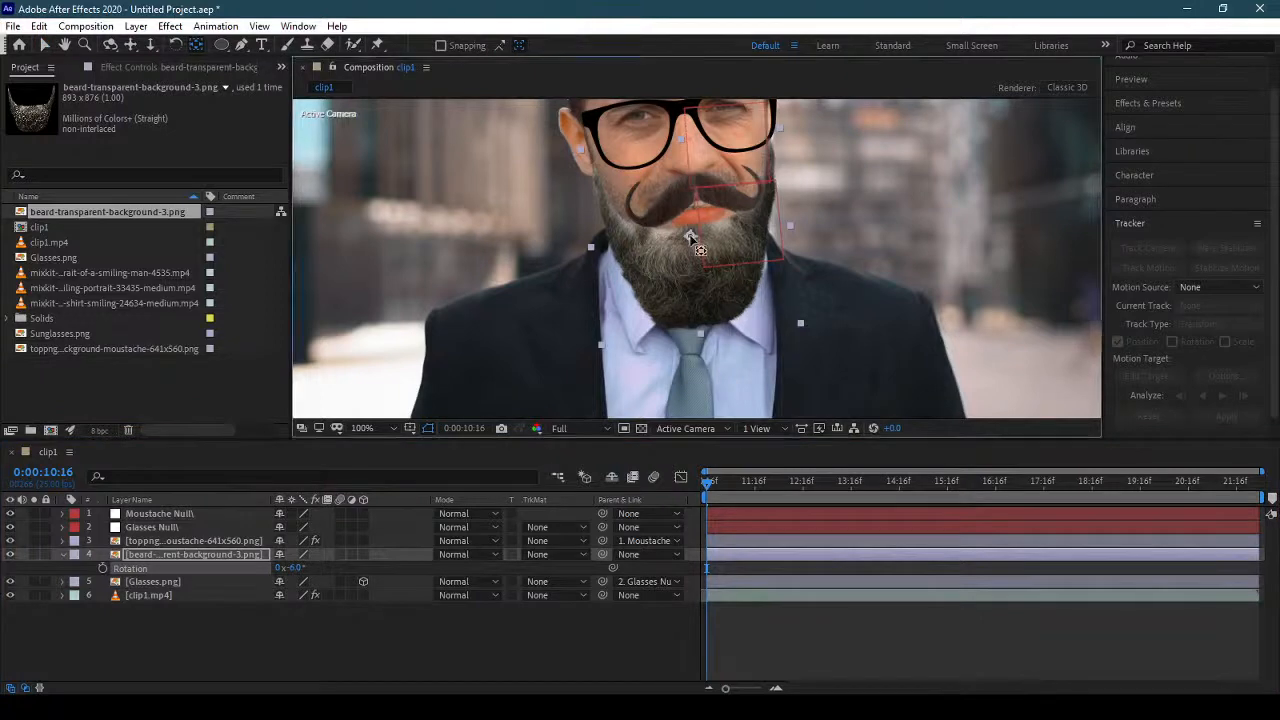
pyautogui.moveTo(690, 238); pyautogui.dragTo(690, 156)
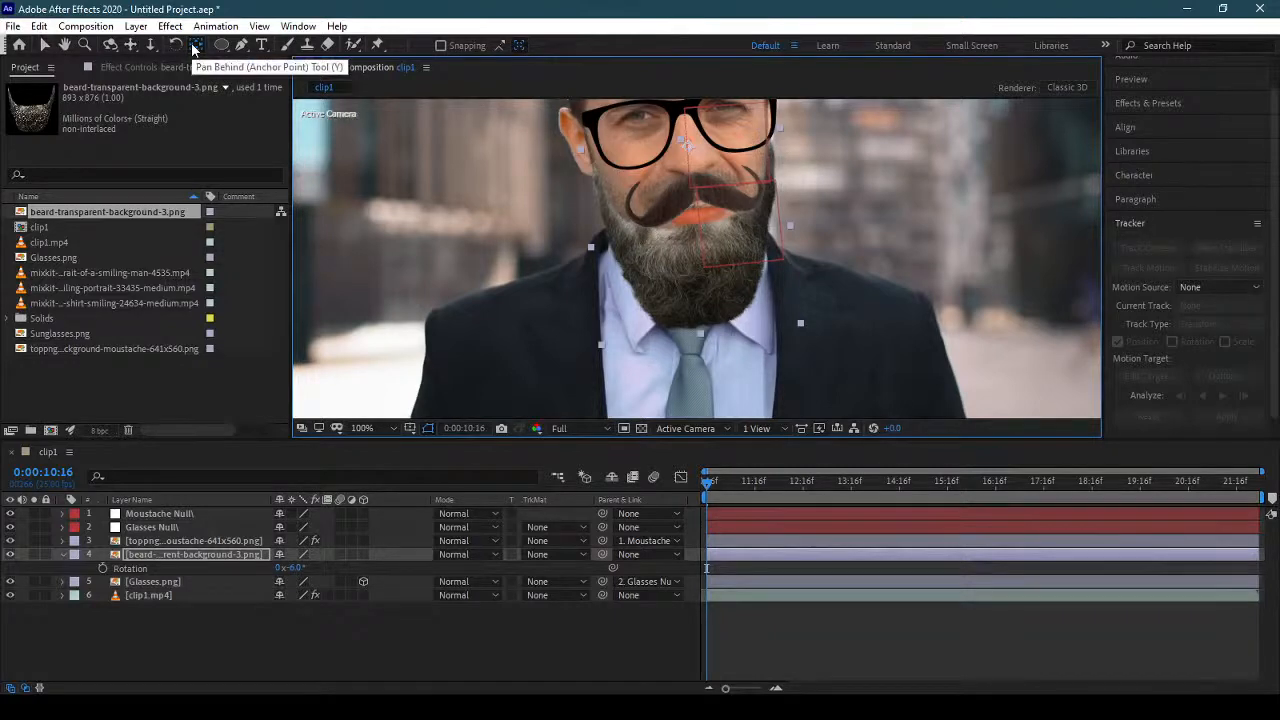
pyautogui.click(44, 44)
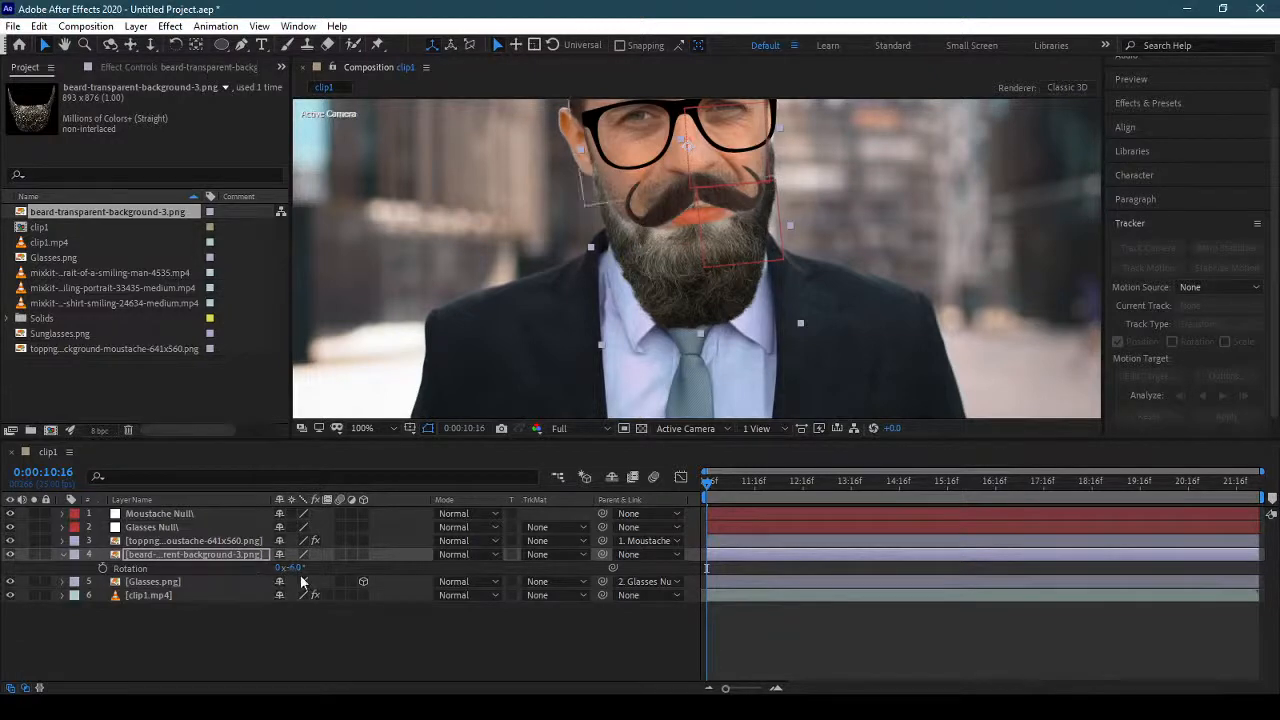
# Test rotating the beard layer about its new anchor point to 8°, undo the rotation and collapse the layer.
pyautogui.moveTo(296, 568)
pyautogui.mouseDown()
pyautogui.moveTo(330, 576)
pyautogui.moveTo(314, 577)
pyautogui.mouseUp()
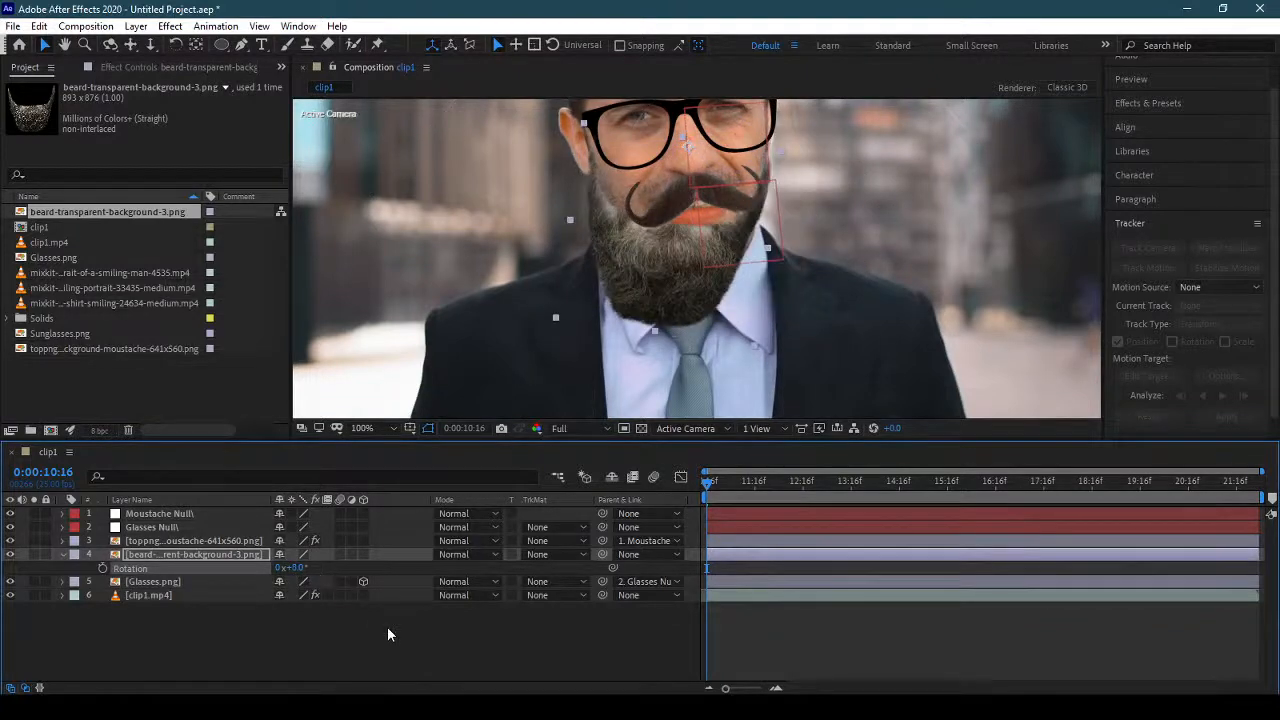
pyautogui.hotkey('ctrl', 'z')
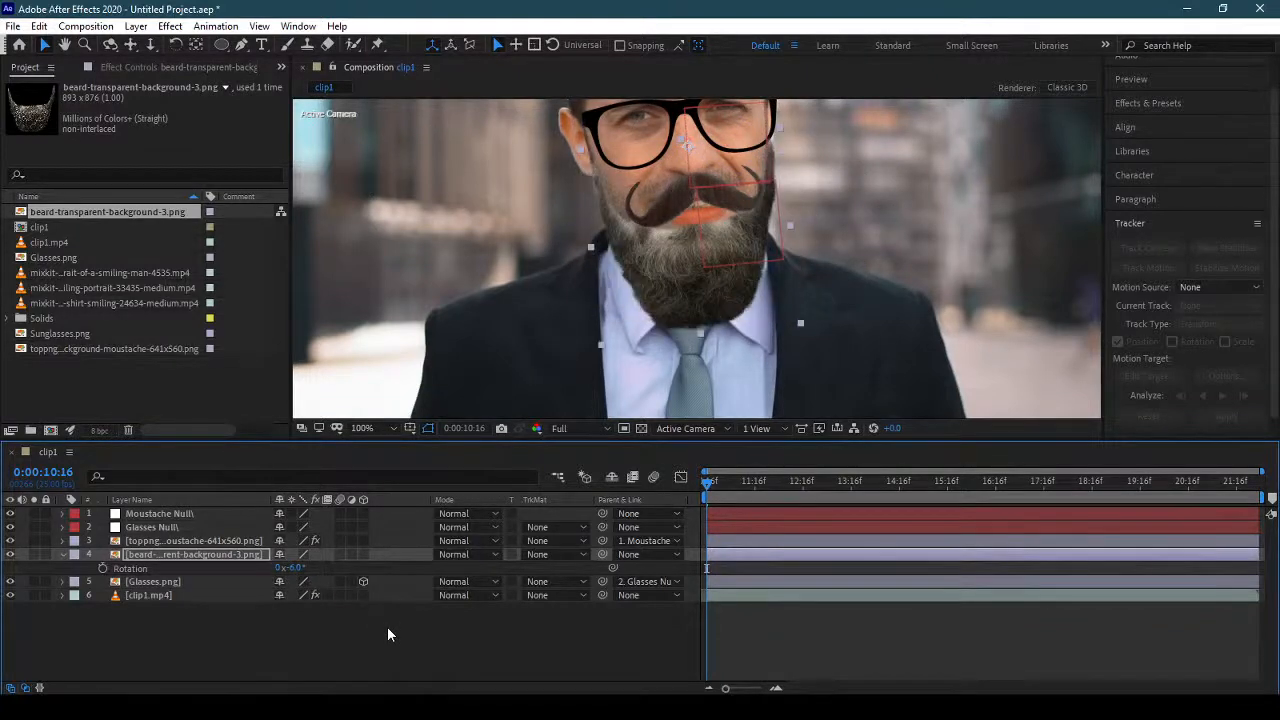
pyautogui.click(447, 635)
pyautogui.click(63, 554)
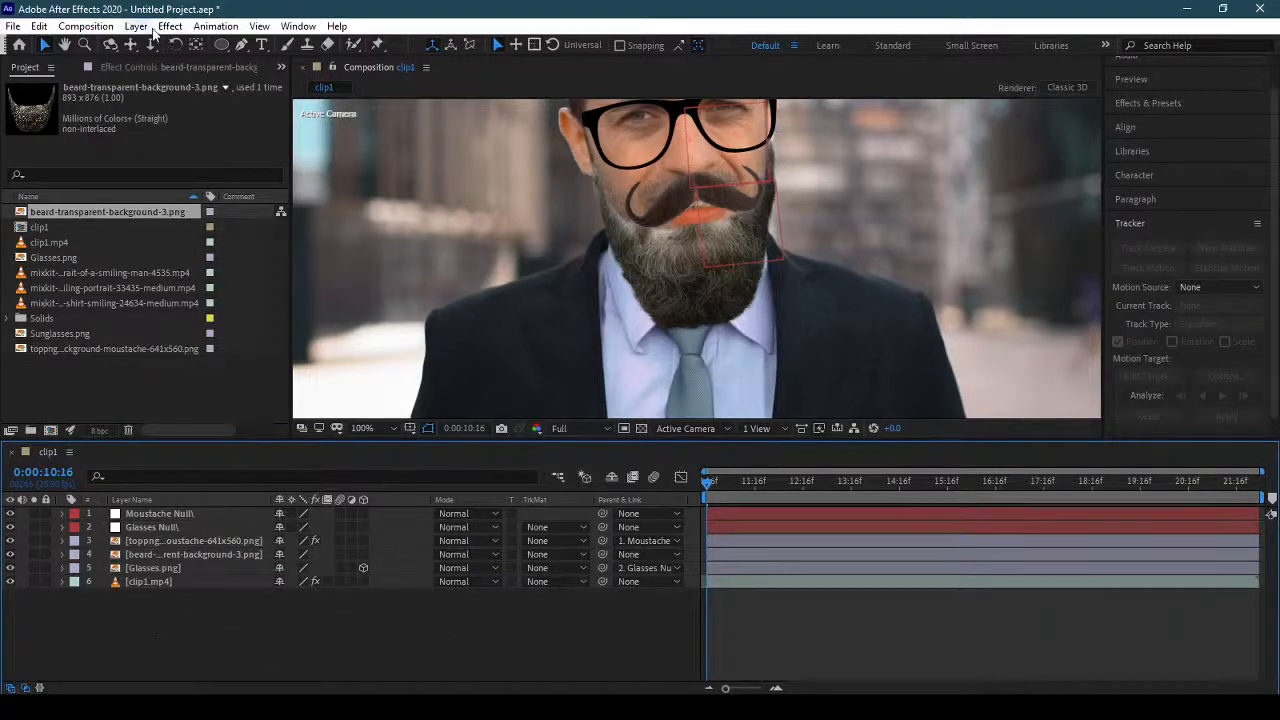
# Examine the Nose group of clip1.mp4's Face Track Points and locate the Nose Tip point on the face.
pyautogui.click(181, 581)
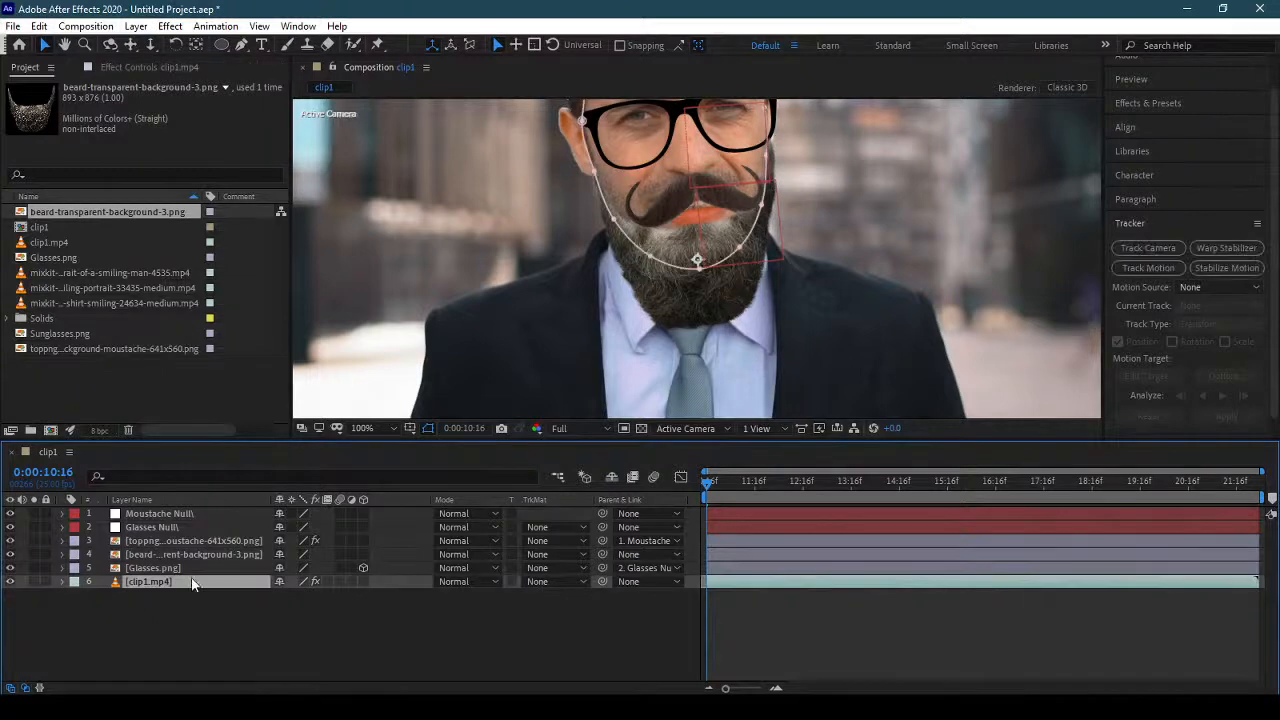
pyautogui.click(133, 70)
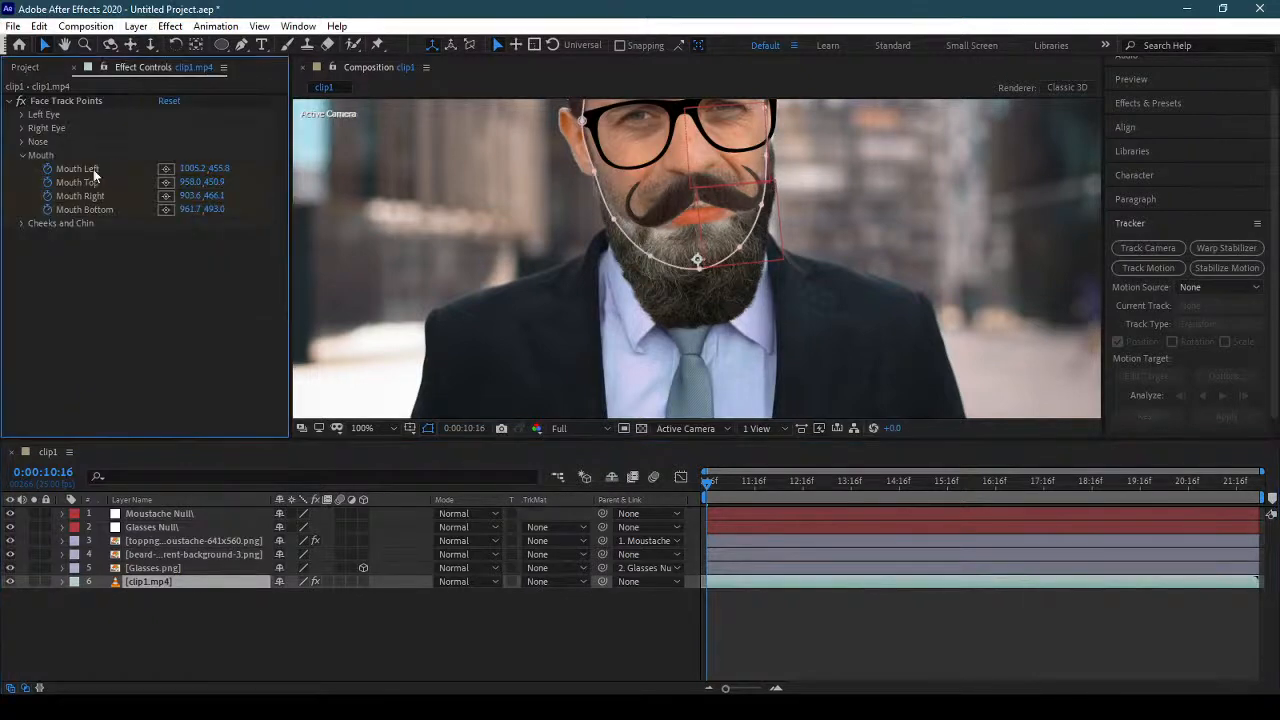
pyautogui.click(21, 156)
pyautogui.click(58, 100)
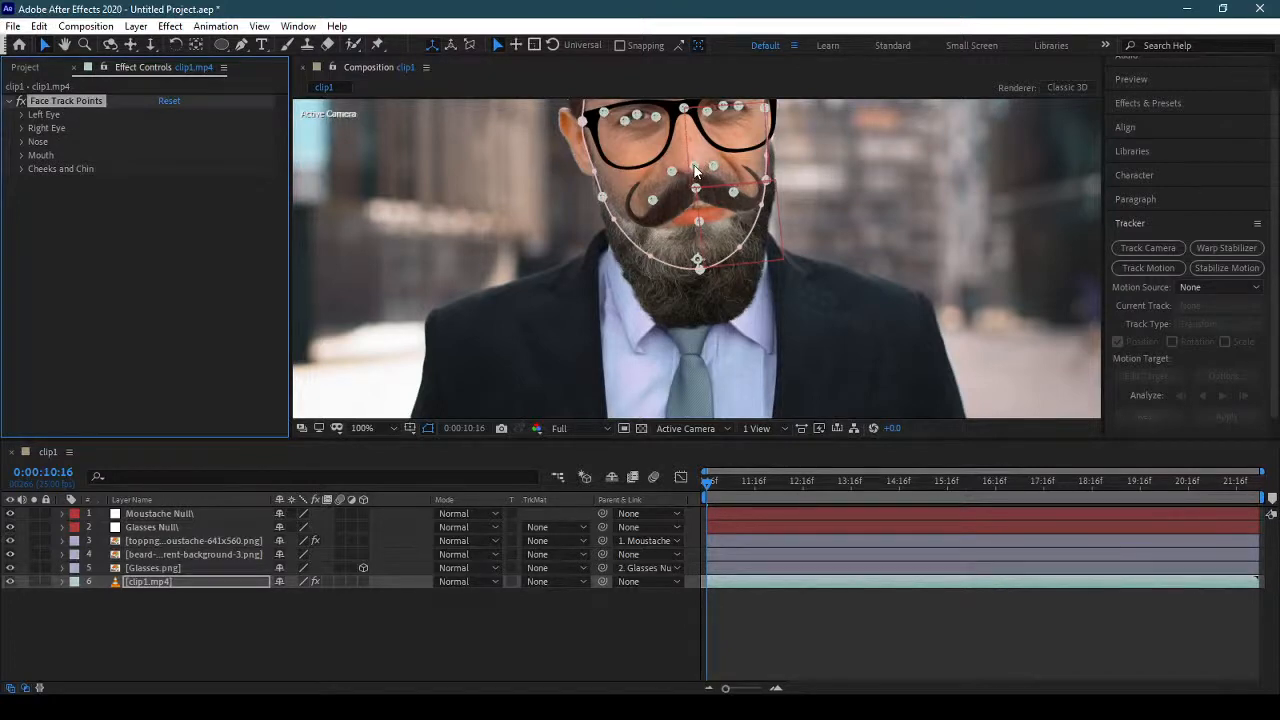
pyautogui.click(22, 142)
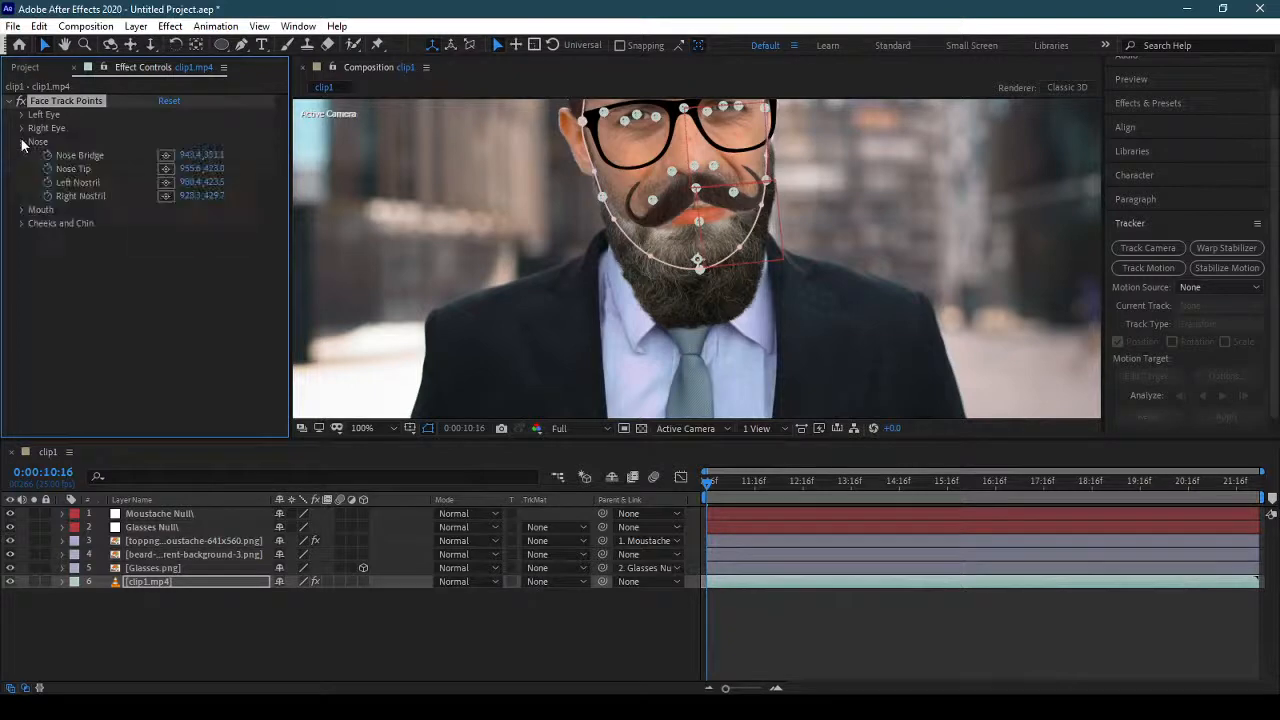
pyautogui.click(166, 169)
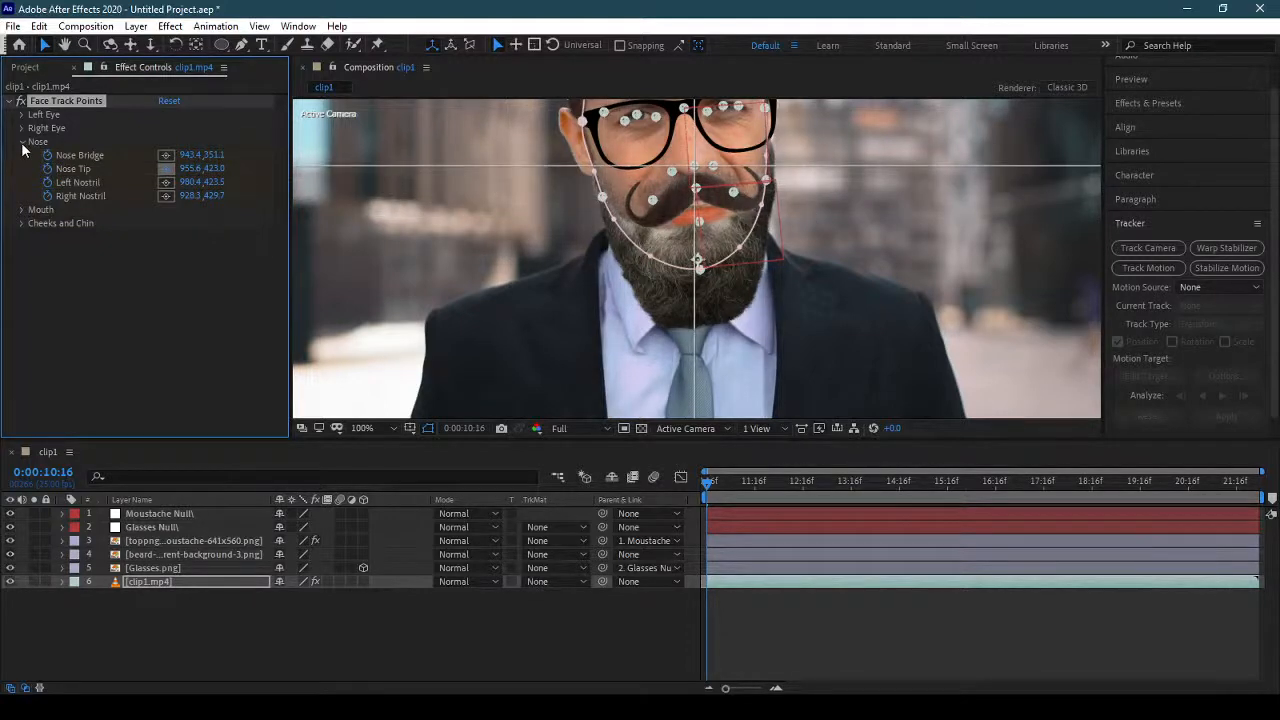
pyautogui.click(163, 170)
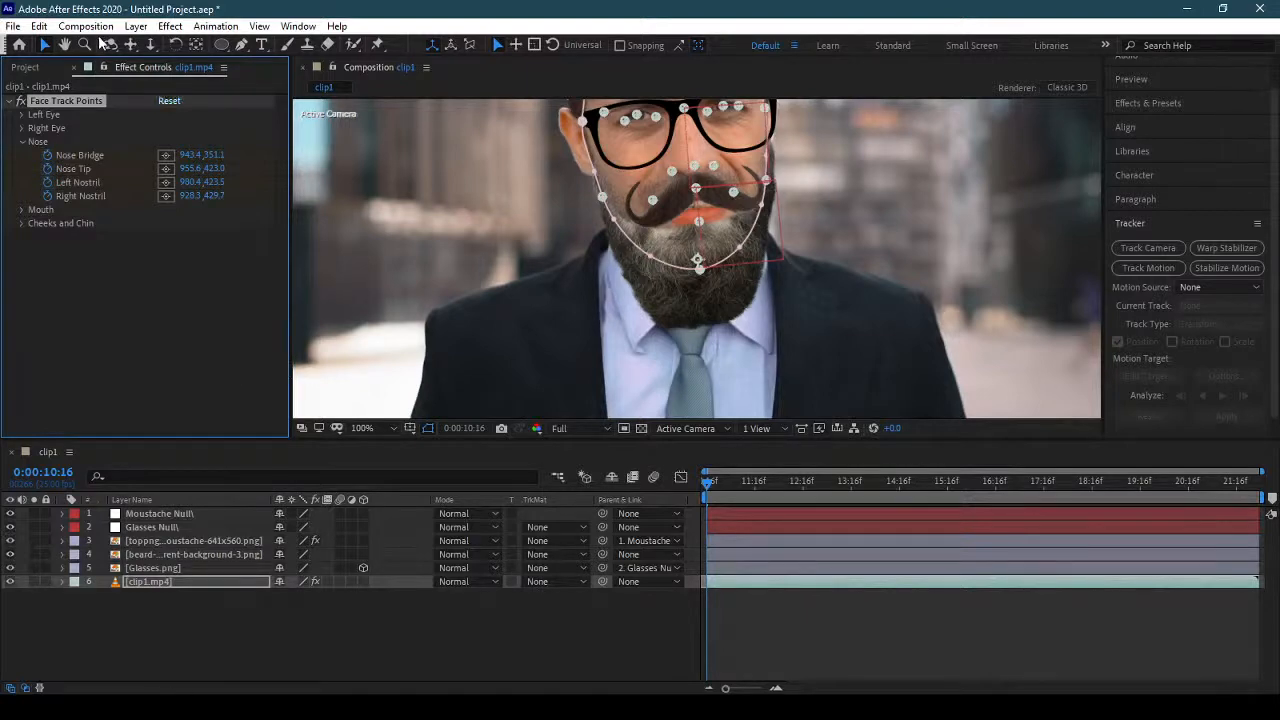
# Create a new null object and move it to the top of the layer stack in clip1.
pyautogui.click(135, 26)
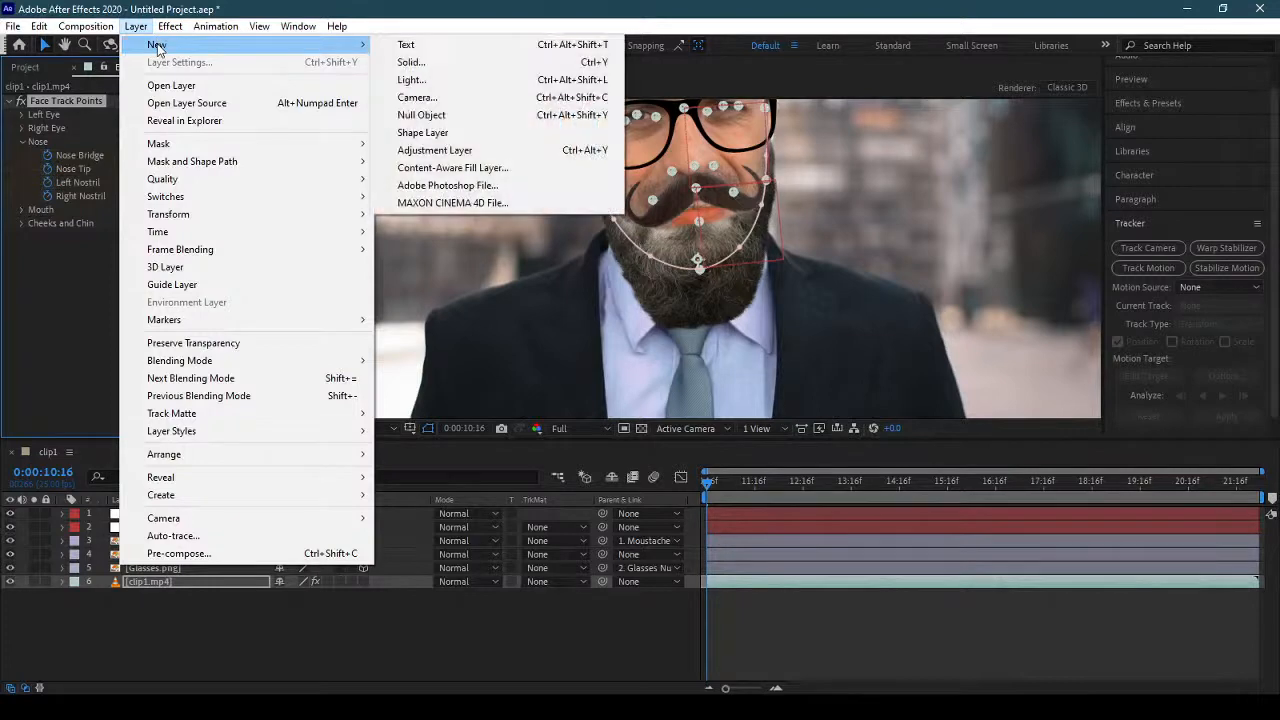
pyautogui.moveTo(148, 50)
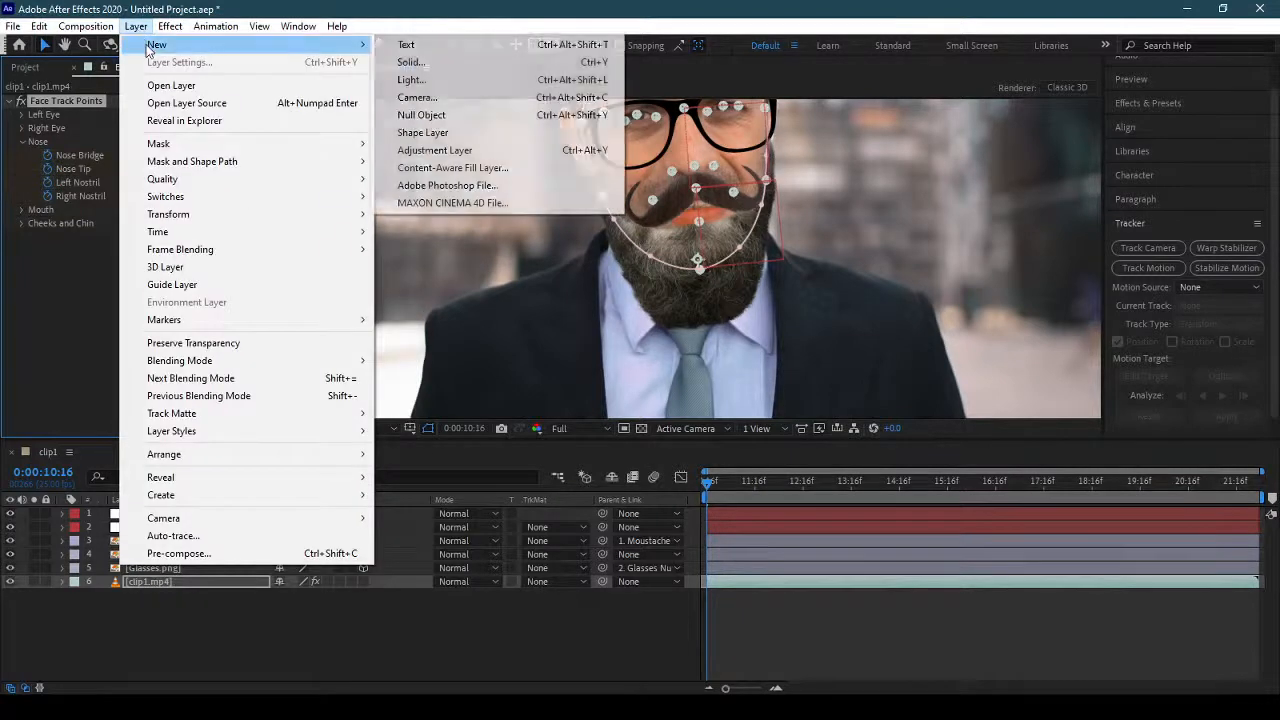
pyautogui.click(560, 115)
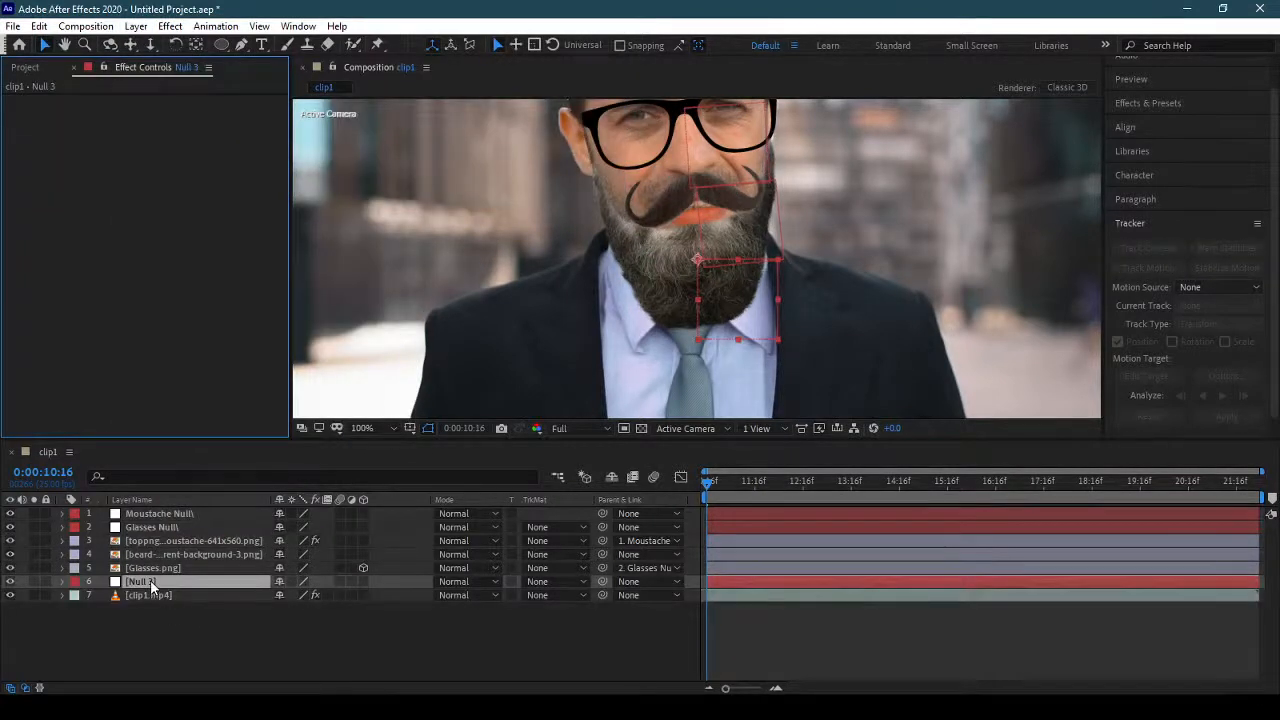
pyautogui.moveTo(150, 581); pyautogui.dragTo(162, 514)
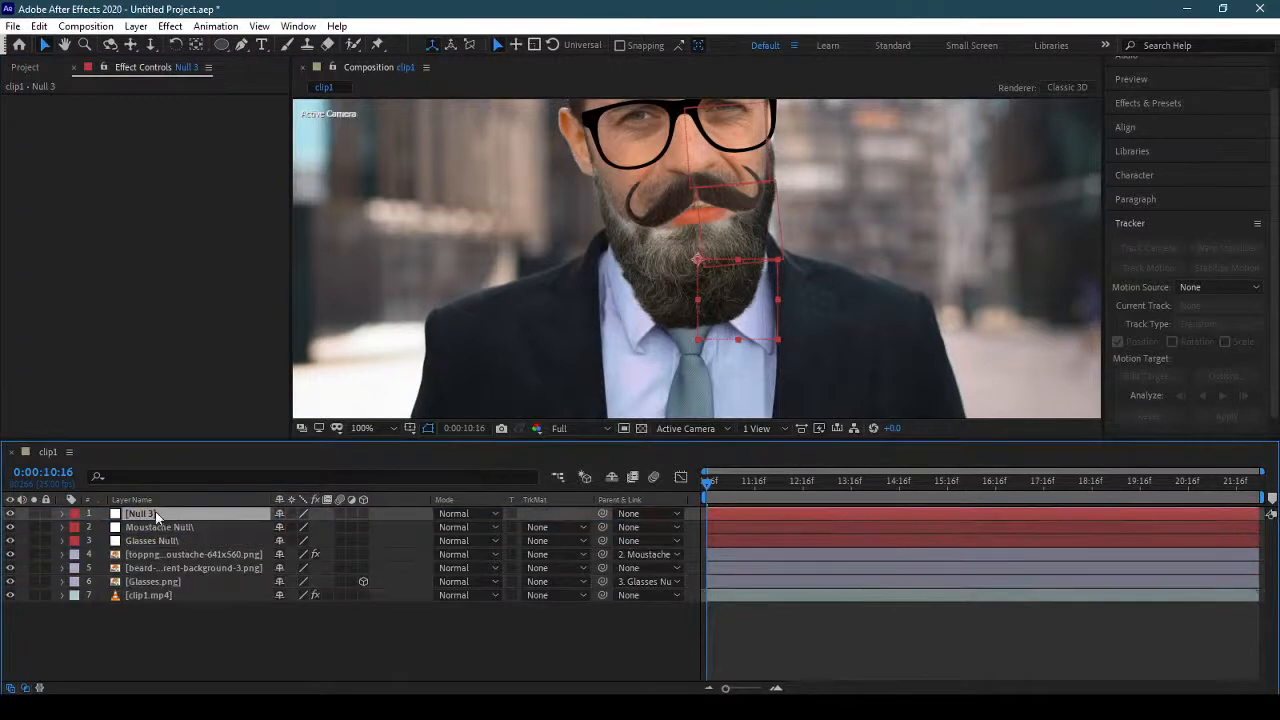
# Rename the new null layer as Beard Null\.
pyautogui.doubleClick(150, 514)
pyautogui.click(451, 67)
pyautogui.press('Return')
pyautogui.write('Beard')
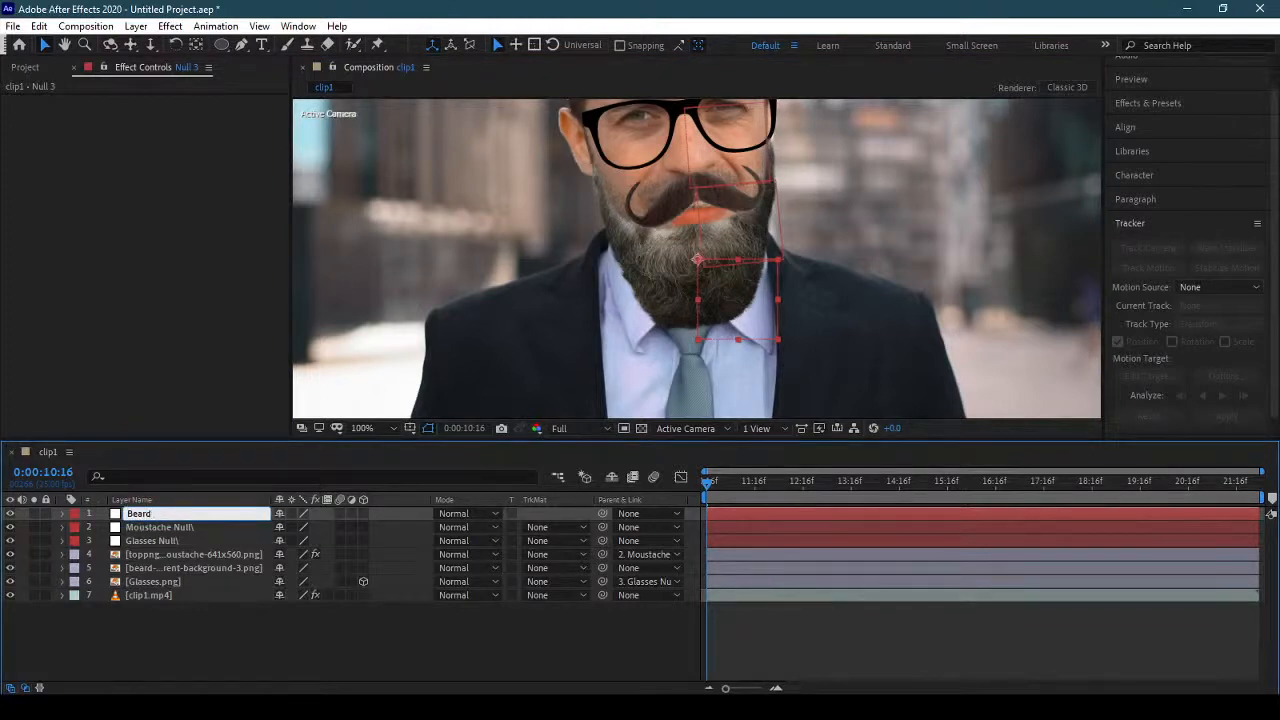
pyautogui.write(' Null\\')
pyautogui.press('Return')
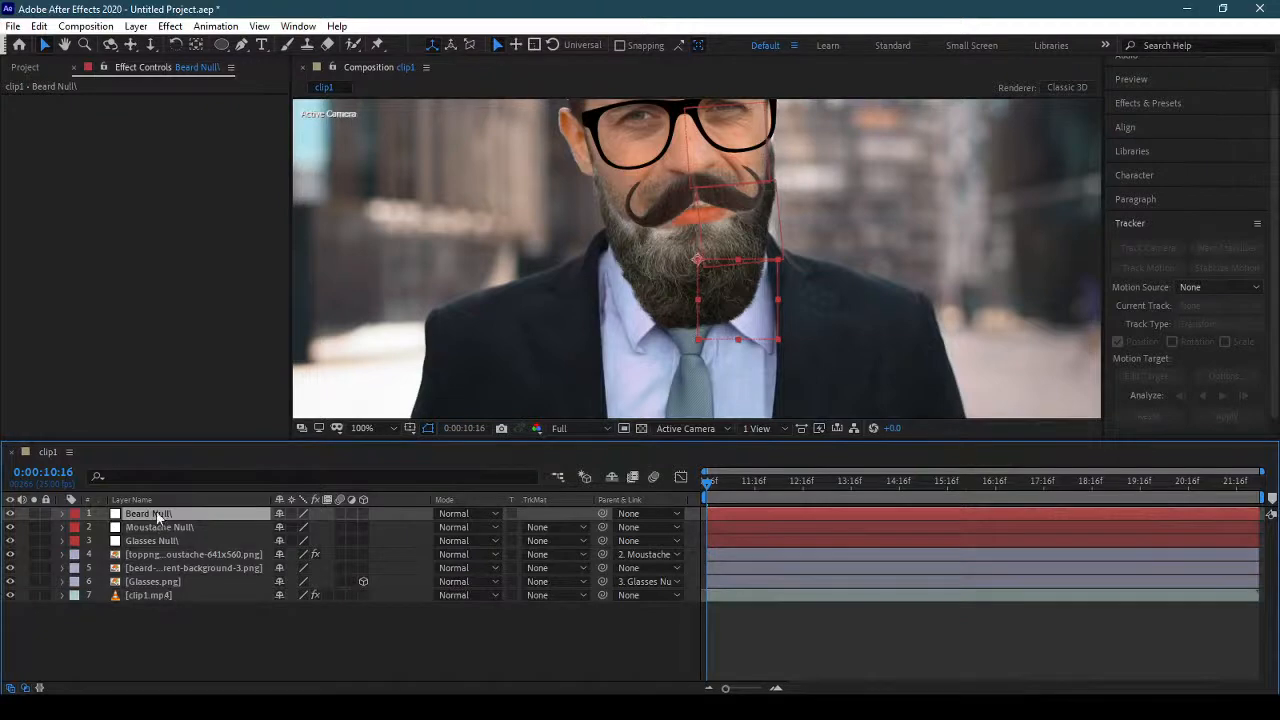
# Link the Beard Null's position to the Nose Tip face track point of clip1.mp4 and collapse the null layer.
pyautogui.press('p')
pyautogui.click(153, 609)
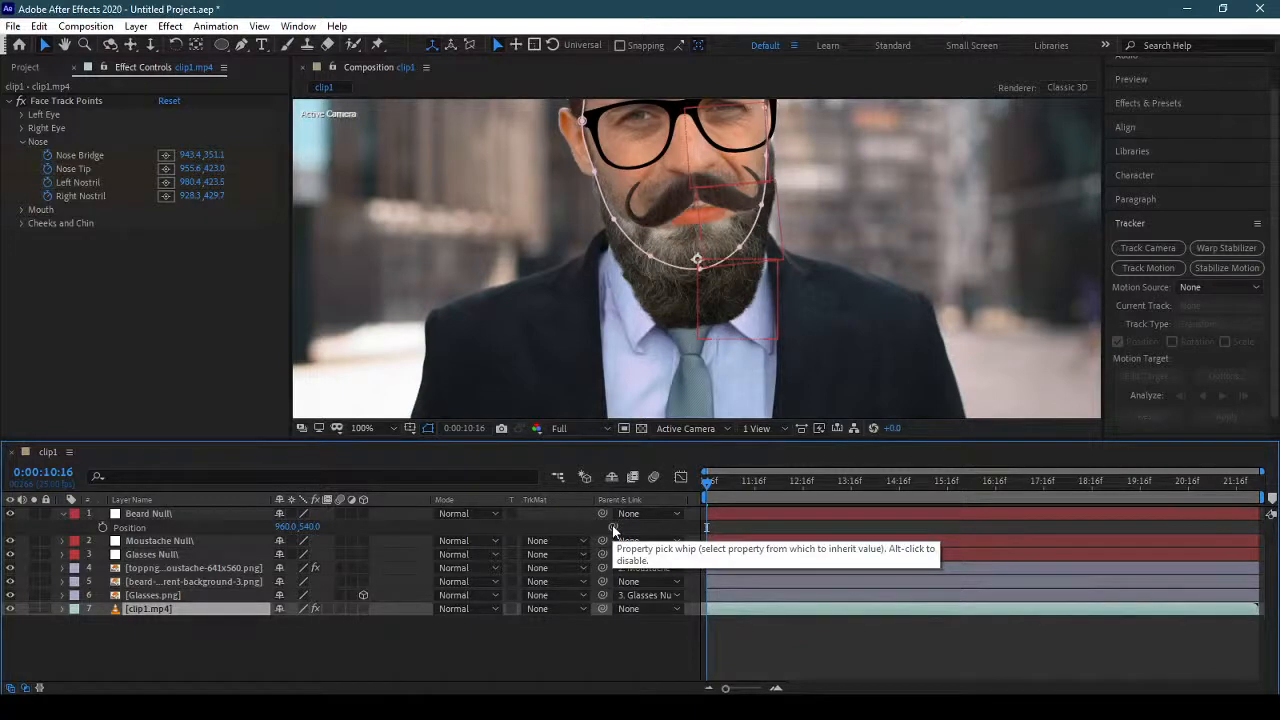
pyautogui.moveTo(613, 528); pyautogui.dragTo(78, 173)
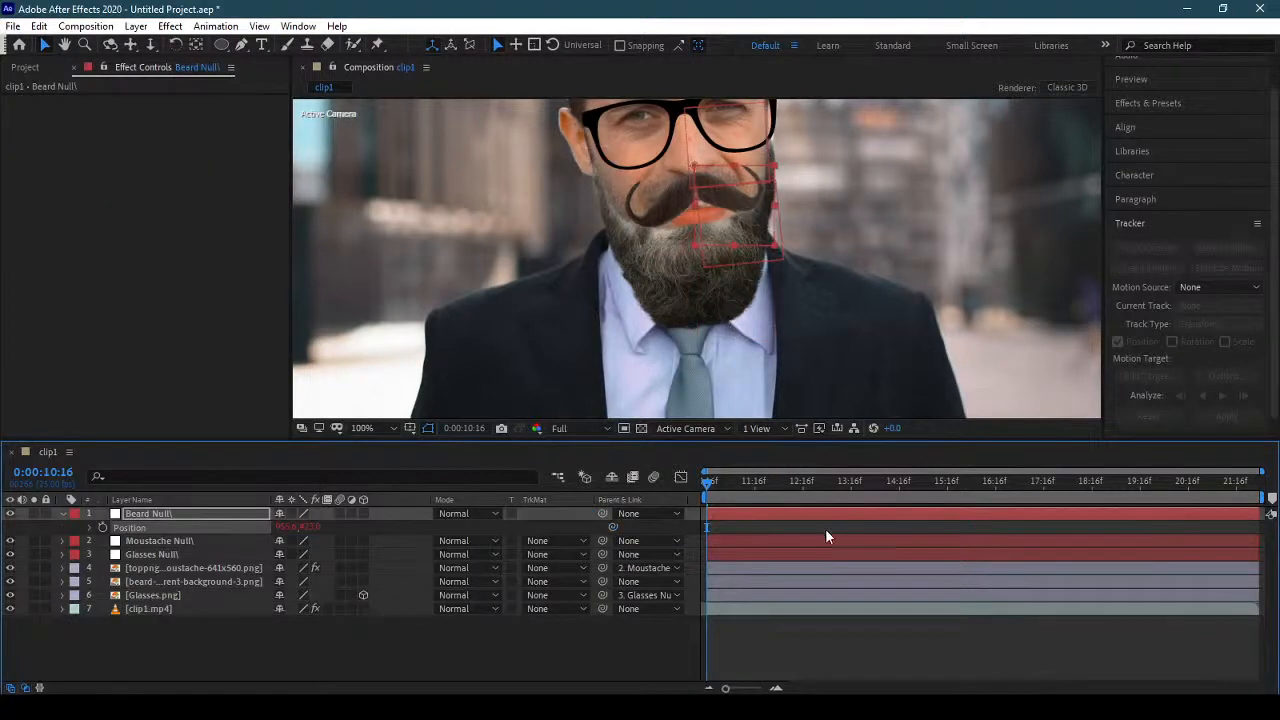
pyautogui.click(62, 513)
# Parent the beard image layer to the Beard Null and preview the beard following the face.
pyautogui.click(220, 567)
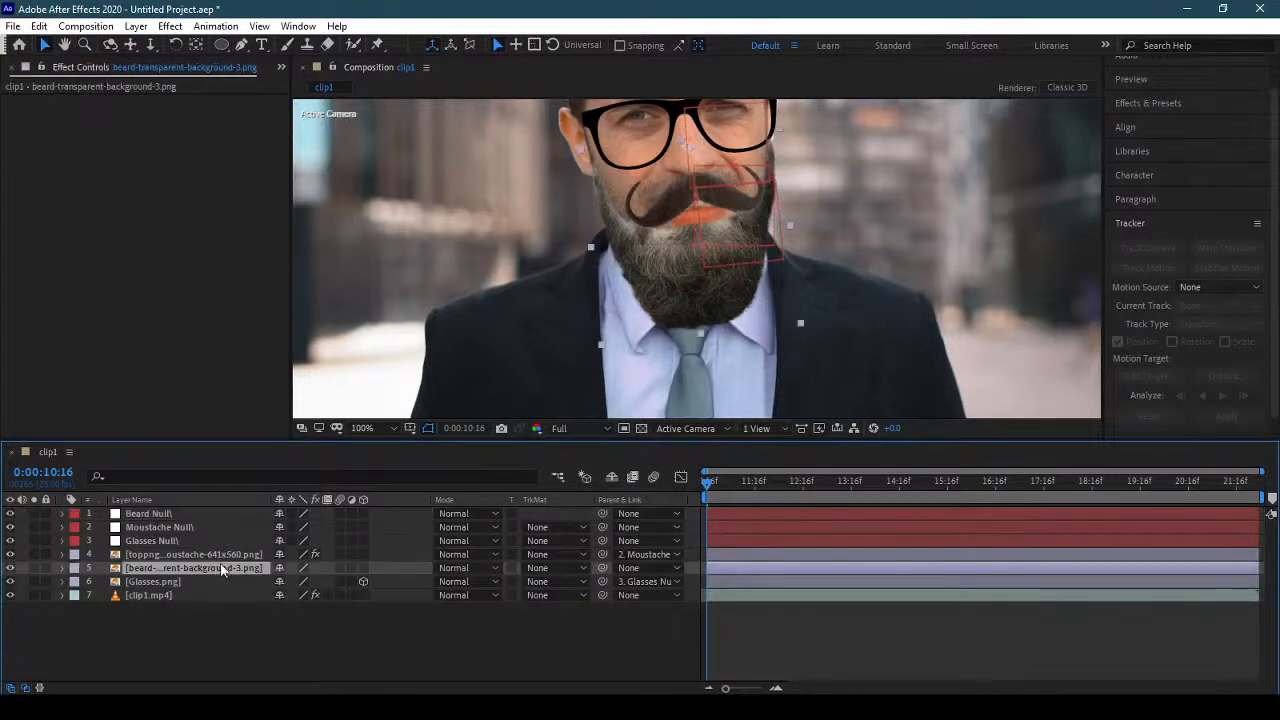
pyautogui.moveTo(603, 567); pyautogui.dragTo(218, 514)
pyautogui.press('space')
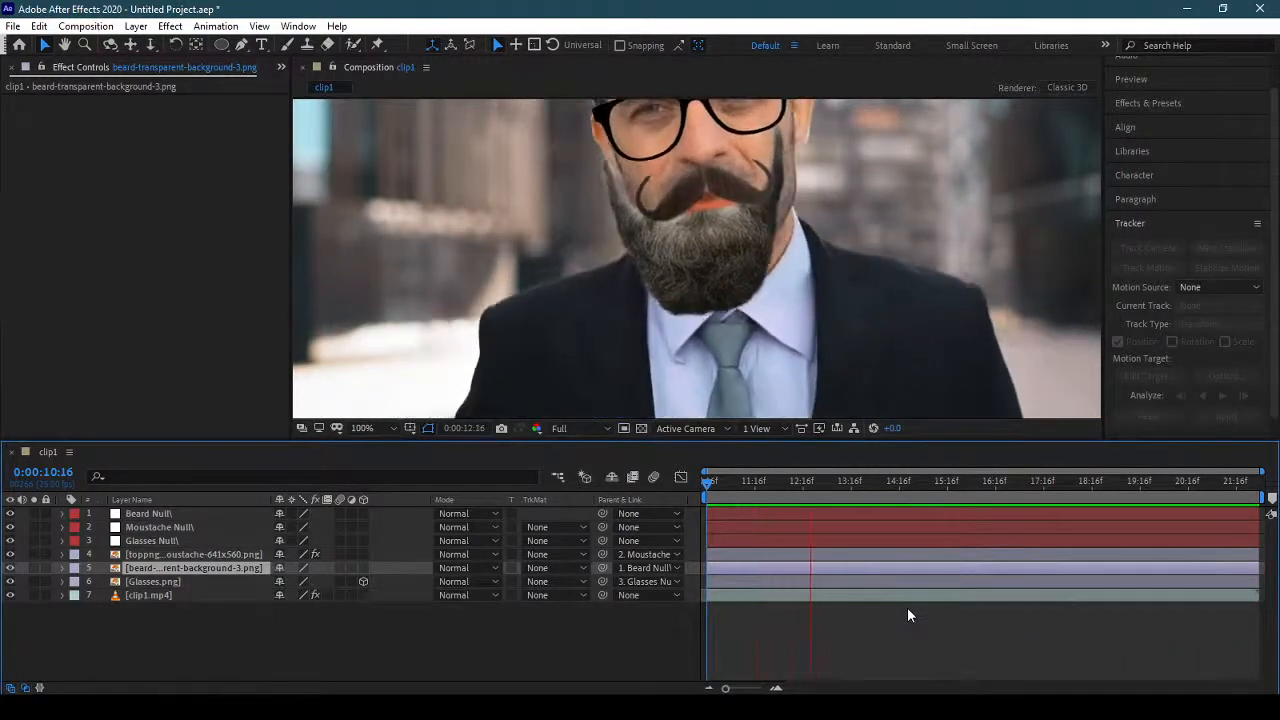
pyautogui.press('space')
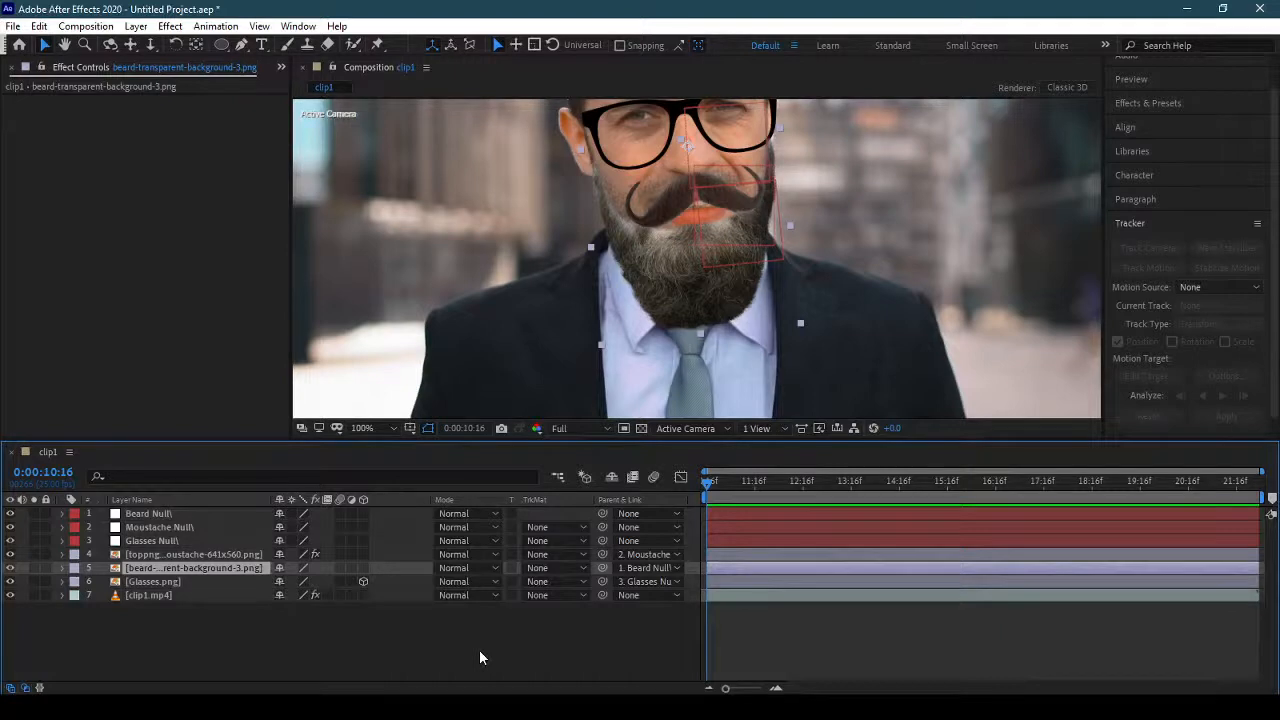
# Copy the full rotation expression of the Moustache Null and collapse its layer.
pyautogui.click(189, 510)
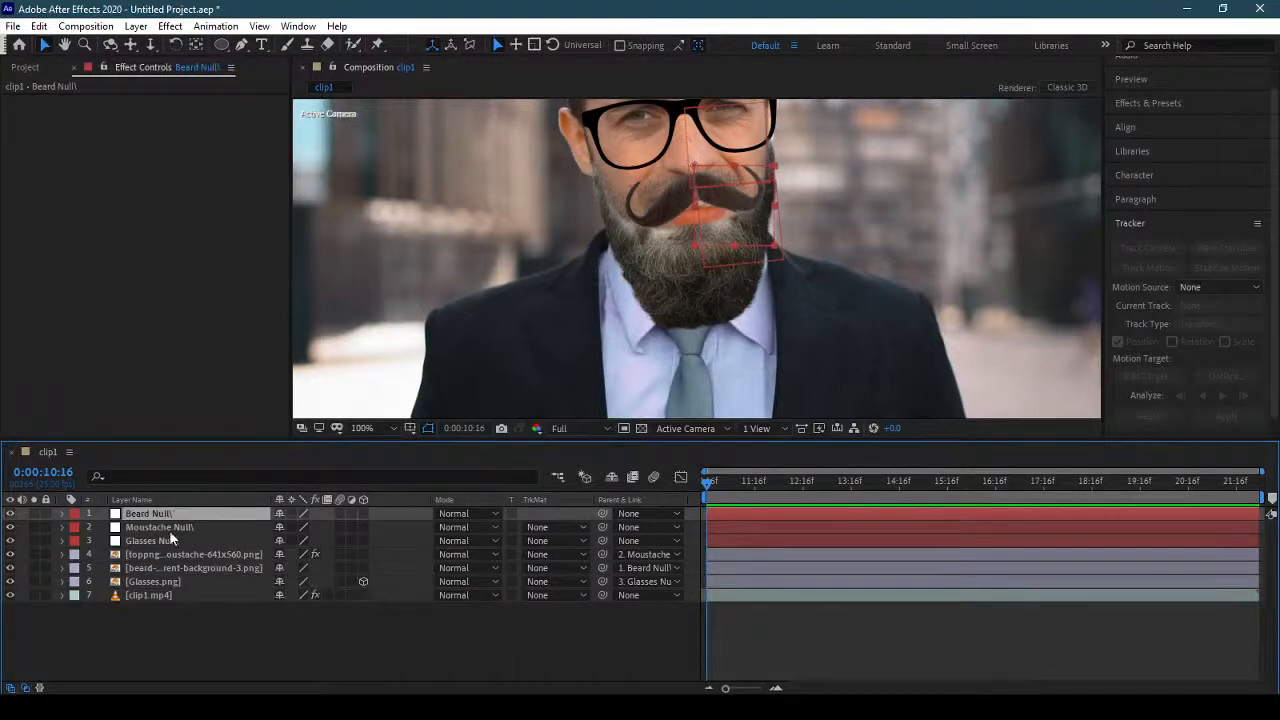
pyautogui.click(169, 526)
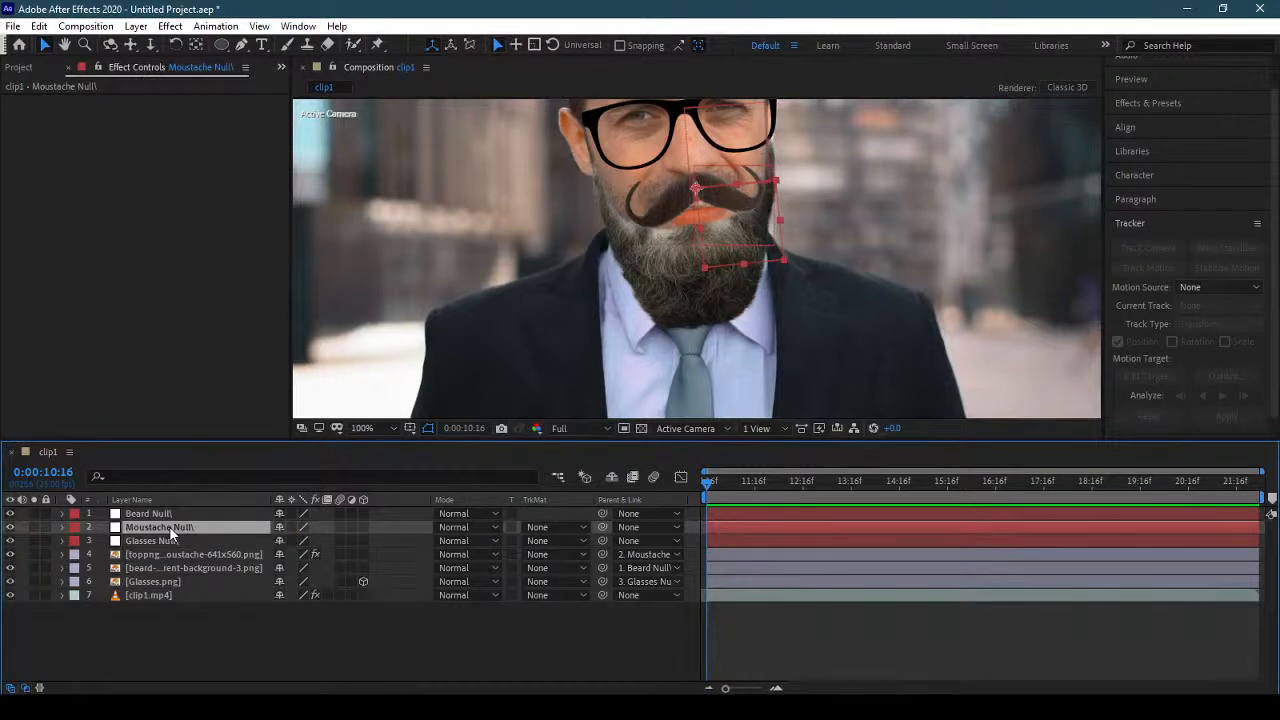
pyautogui.press('r')
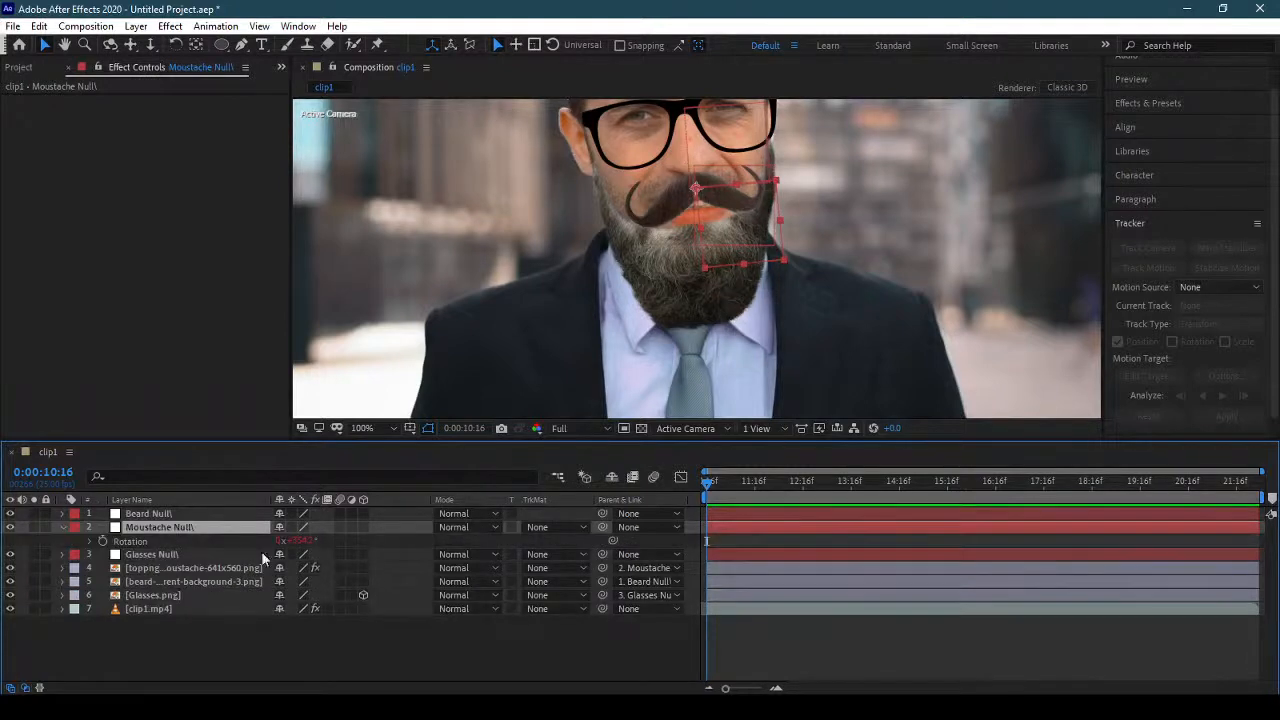
pyautogui.click(149, 543)
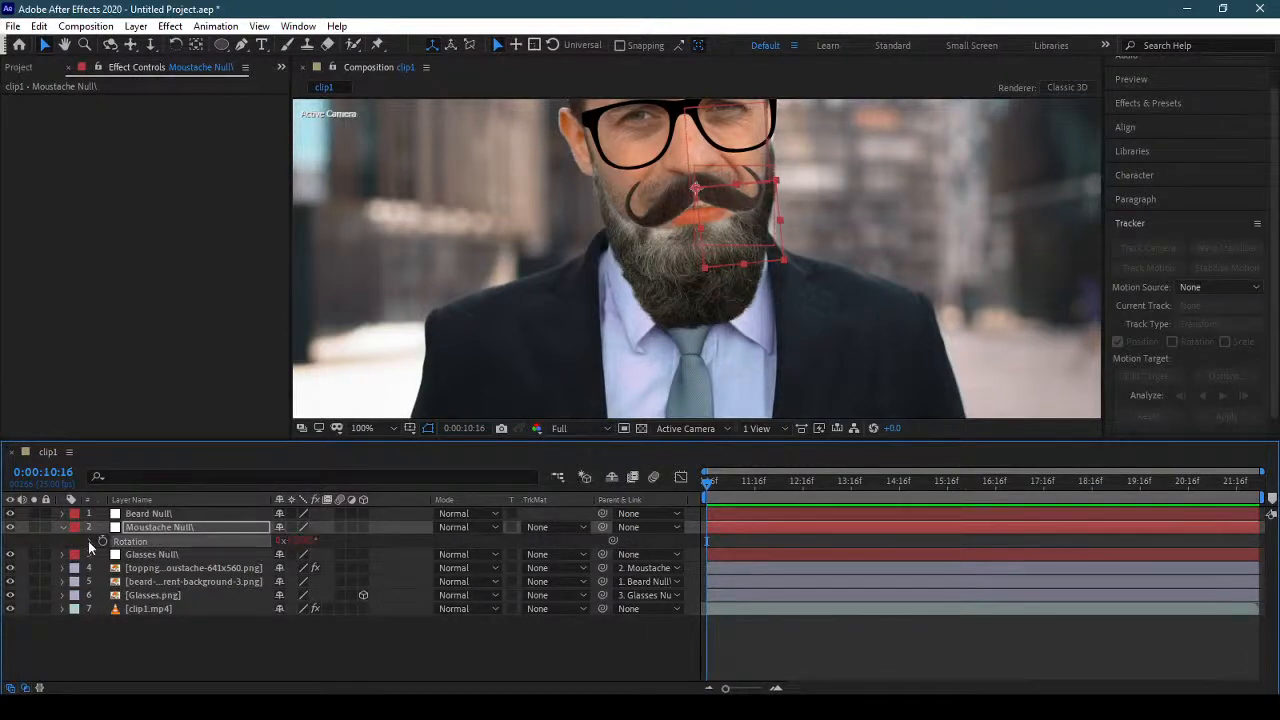
pyautogui.click(90, 542)
pyautogui.click(836, 580)
pyautogui.moveTo(1009, 602); pyautogui.dragTo(752, 553)
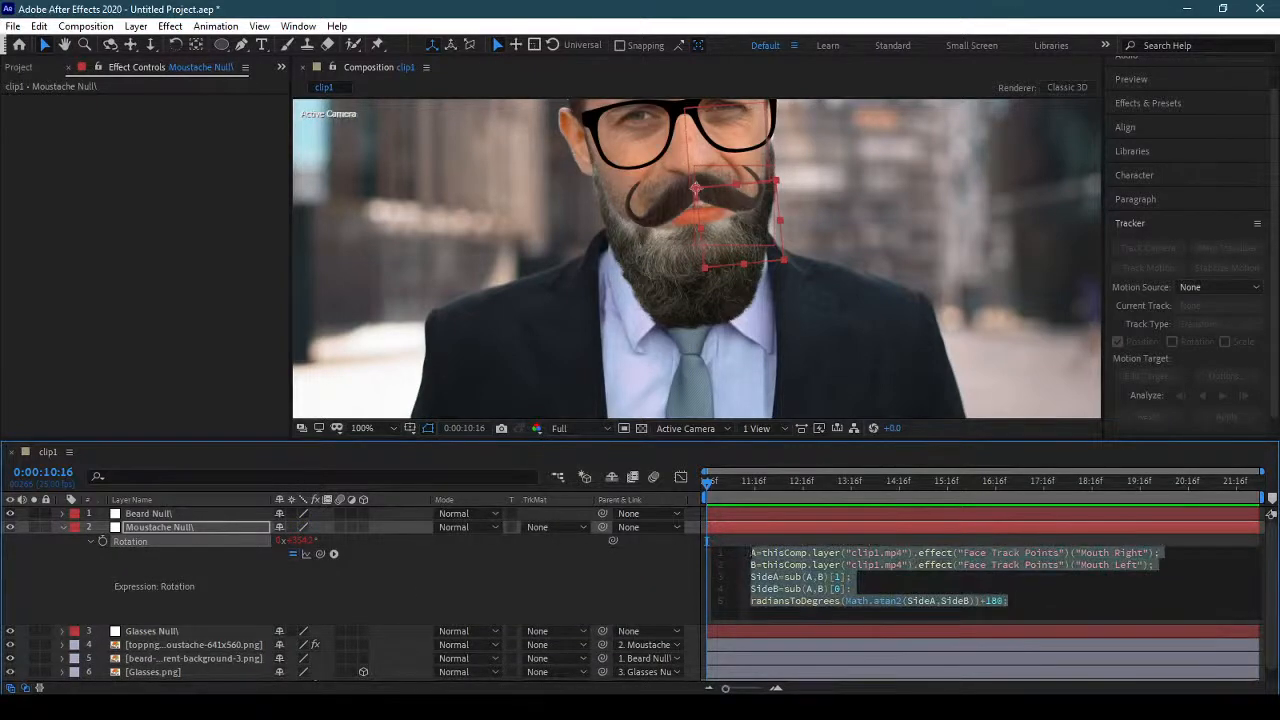
pyautogui.click(61, 526)
# Collapse the Nose group of clip1.mp4's Face Track Points, check the Mouth points and display the Cheeks and Chin points.
pyautogui.click(165, 514)
pyautogui.click(201, 595)
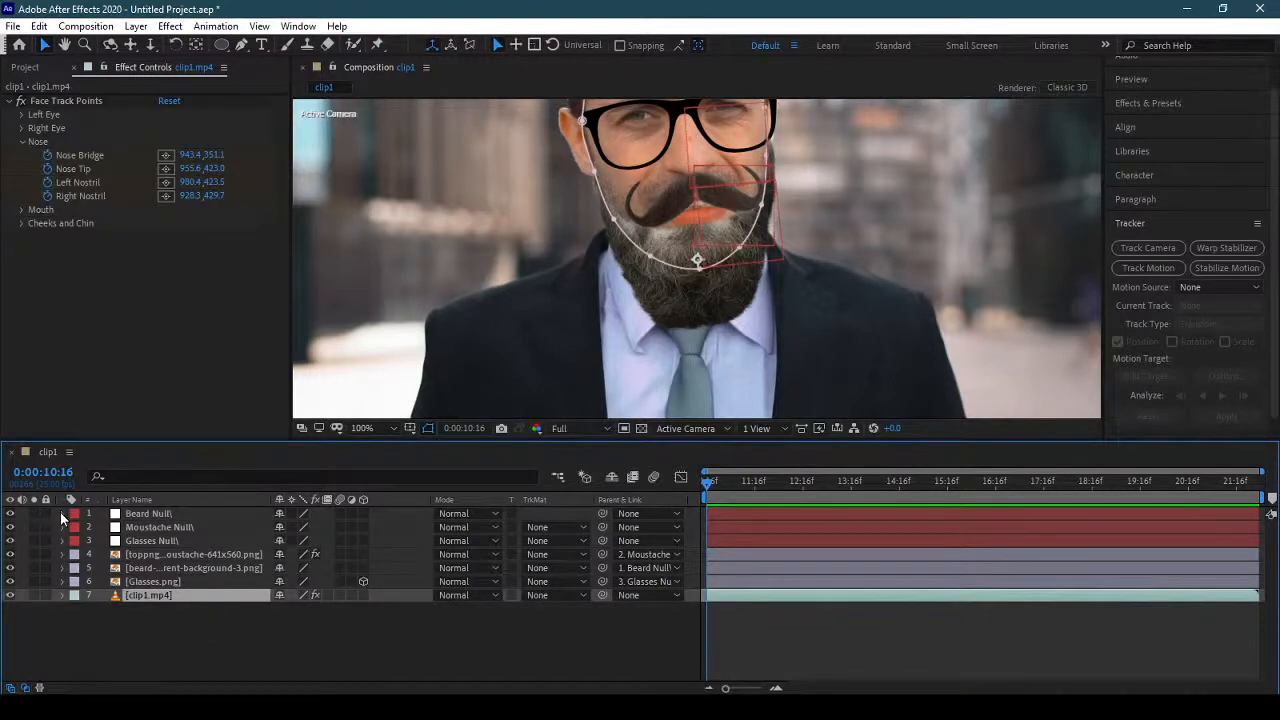
pyautogui.click(21, 142)
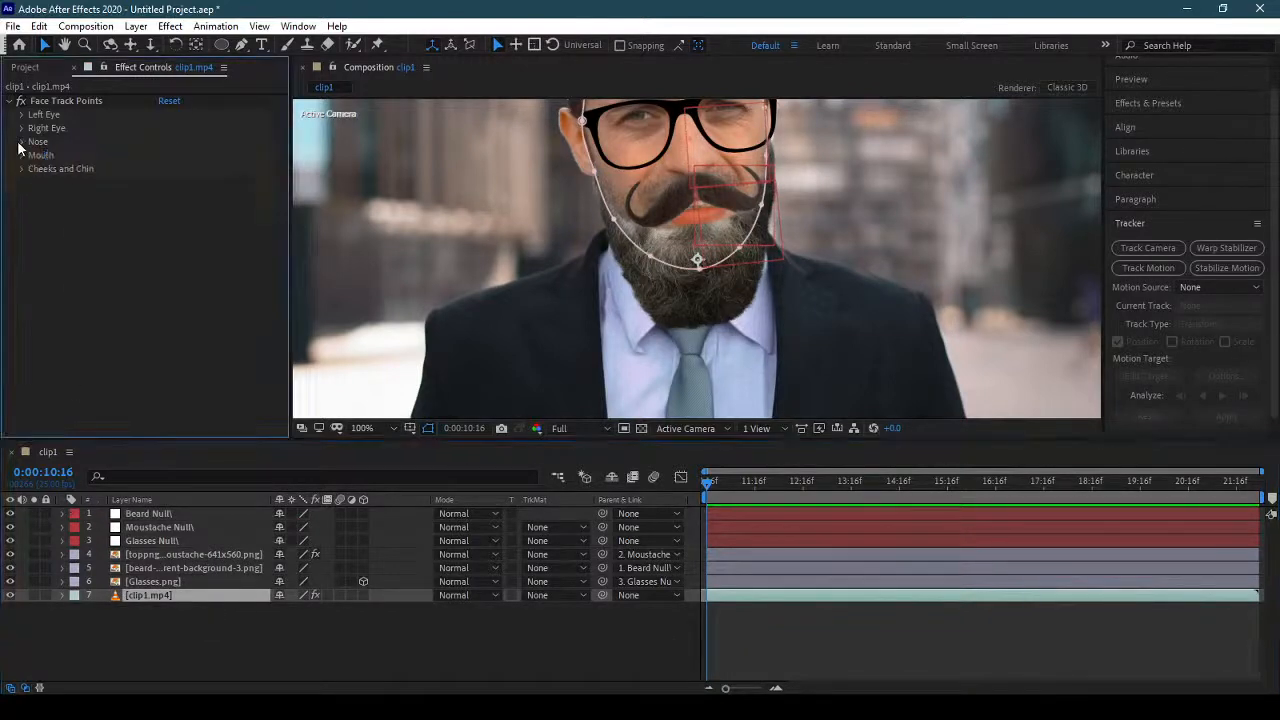
pyautogui.click(22, 156)
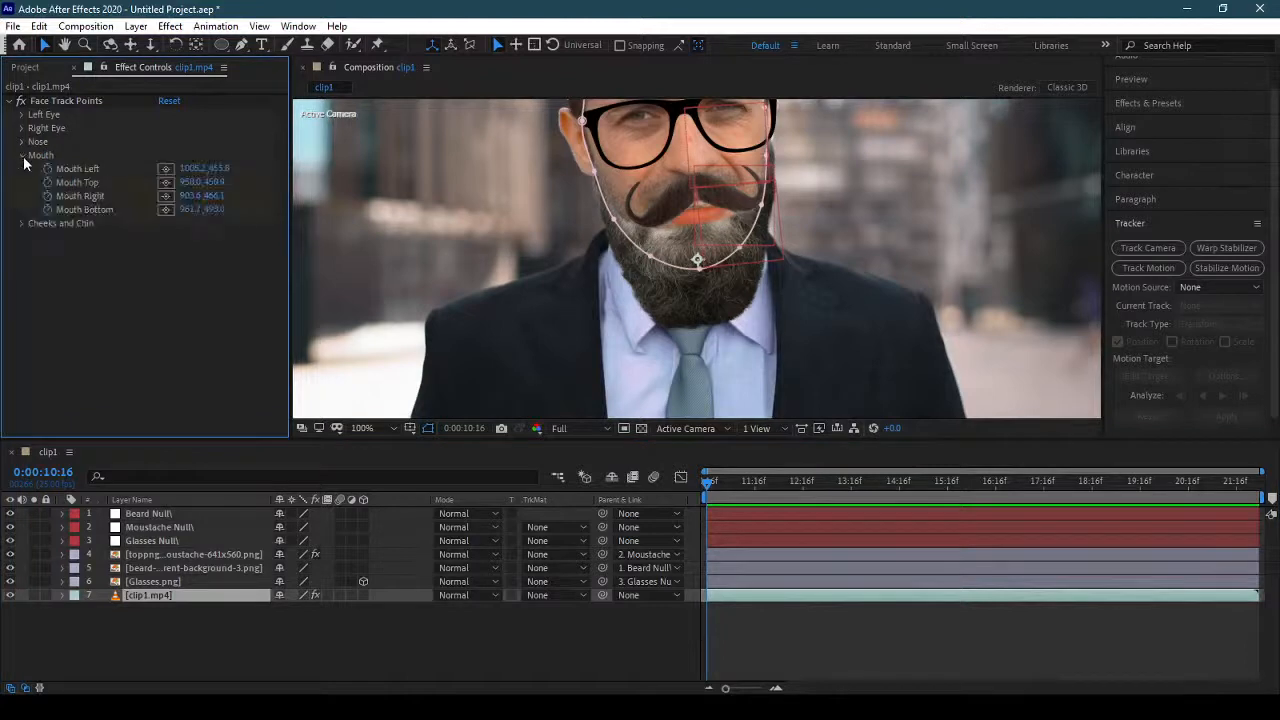
pyautogui.click(23, 158)
pyautogui.click(22, 169)
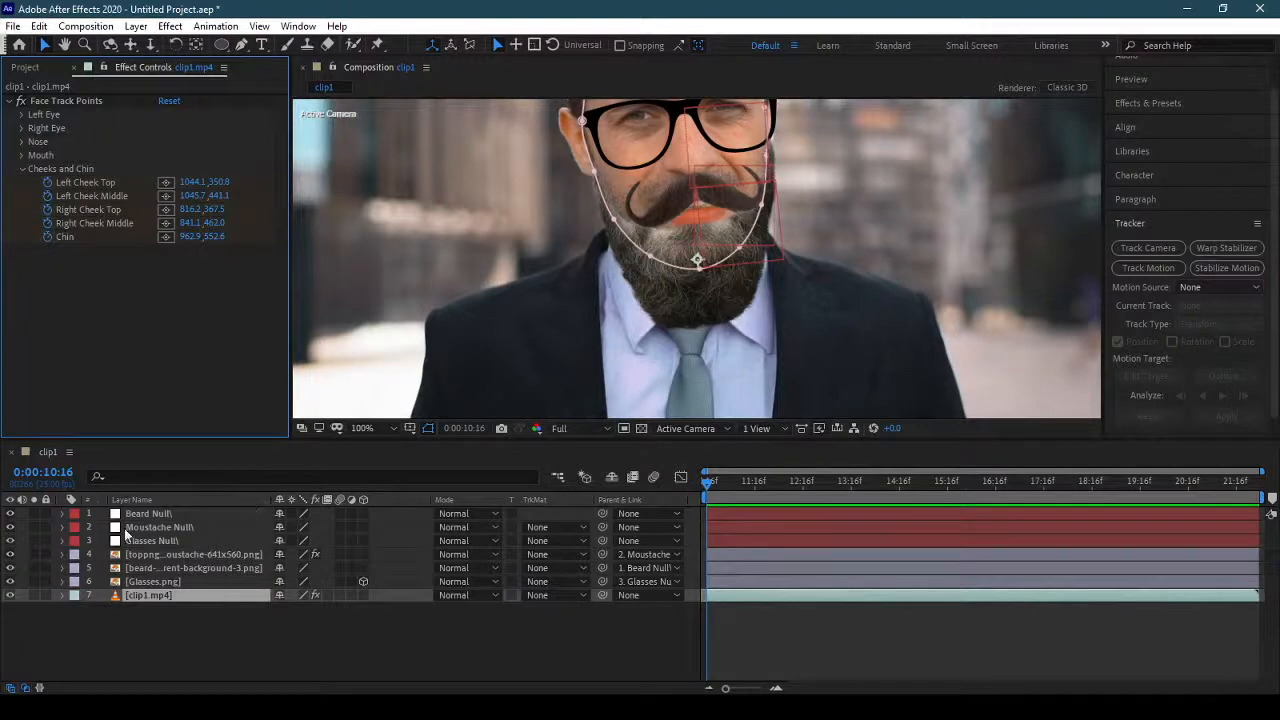
# Add an expression to the Beard Null's rotation, paste the copied moustache expression and enlarge the timeline to show it in full.
pyautogui.click(63, 514)
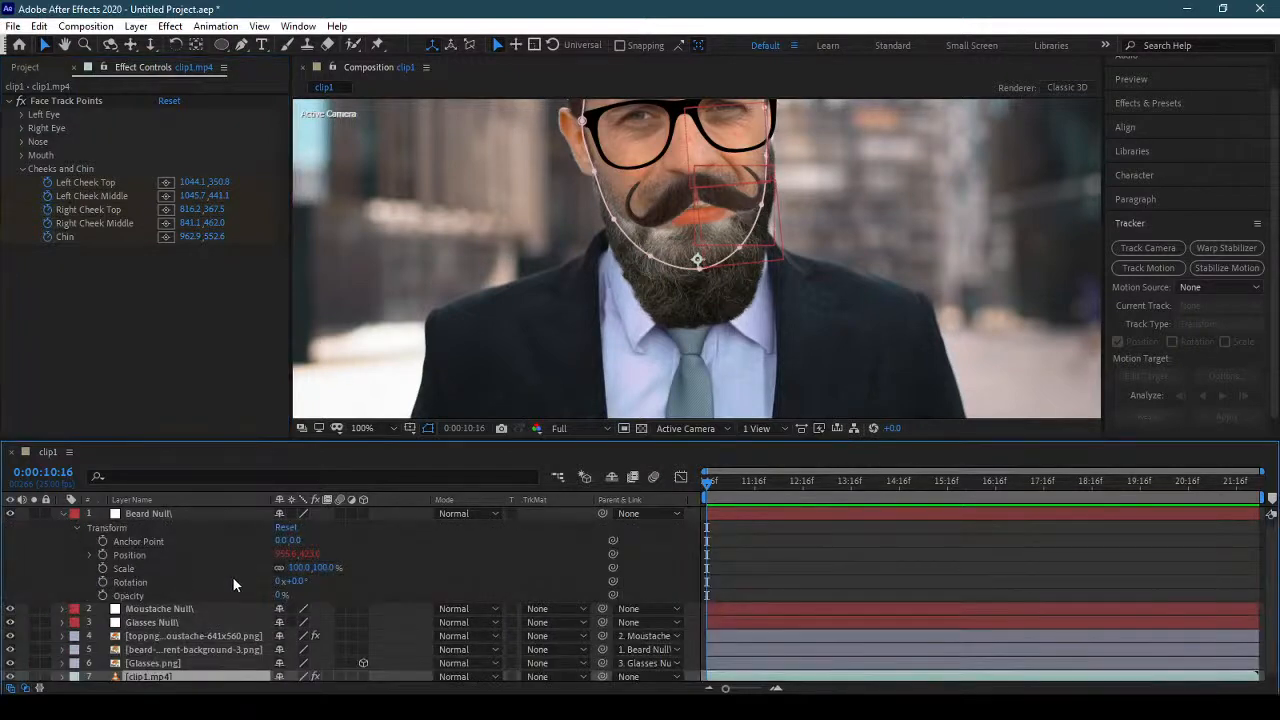
pyautogui.click(101, 581)
pyautogui.keyDown('alt'); pyautogui.click(101, 581); pyautogui.keyUp('alt')
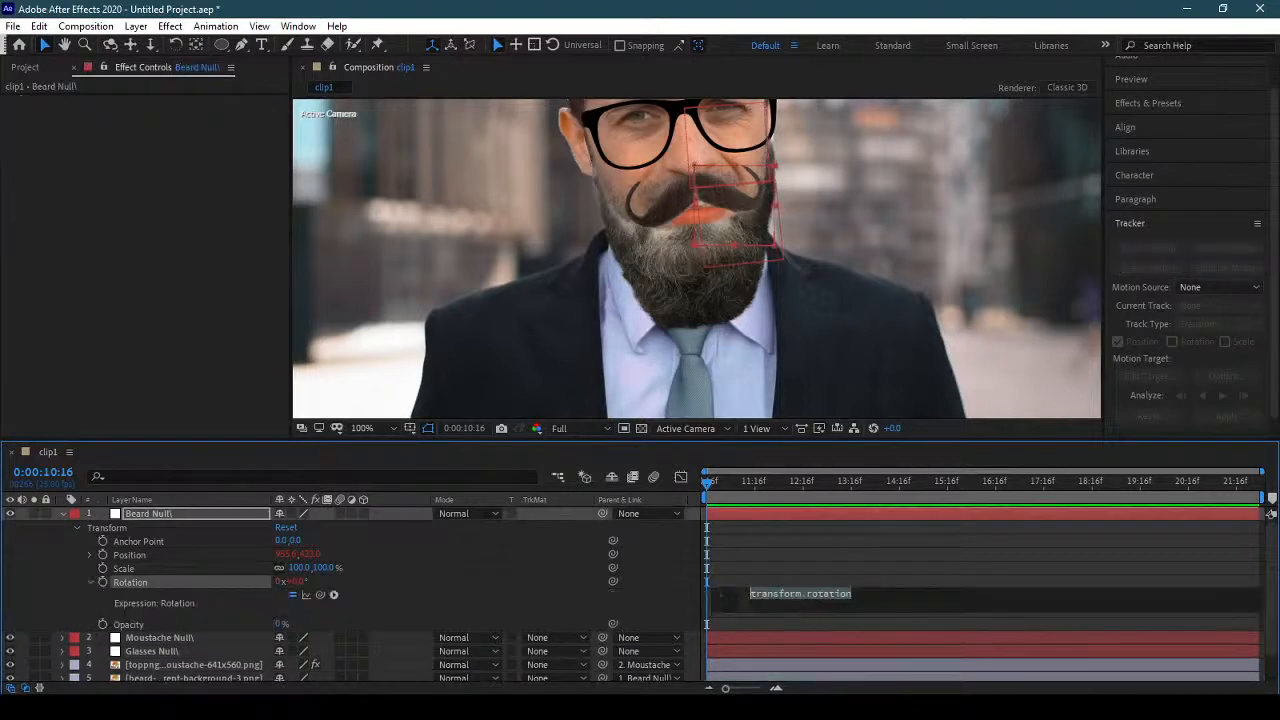
pyautogui.write('SideB=sub(A,B)[0]; radiansToDegrees(Math.atan2(SideA,SideB))+180;')
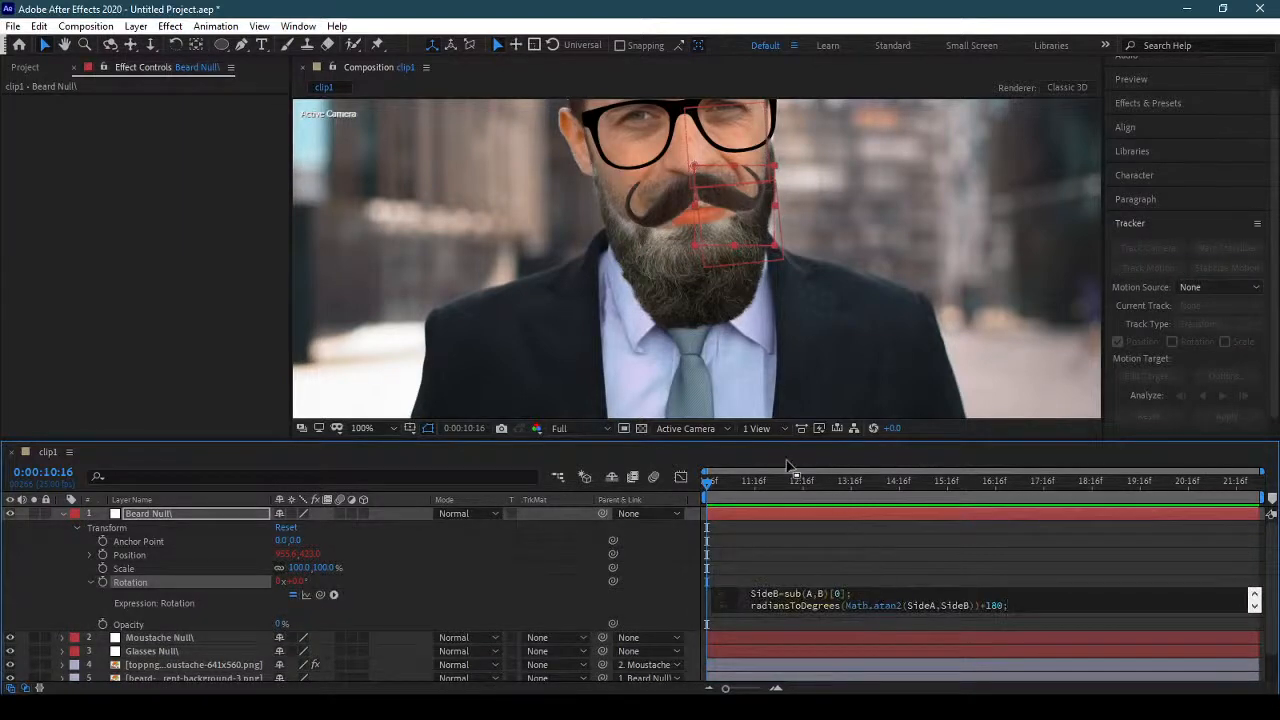
pyautogui.moveTo(752, 440); pyautogui.dragTo(749, 321)
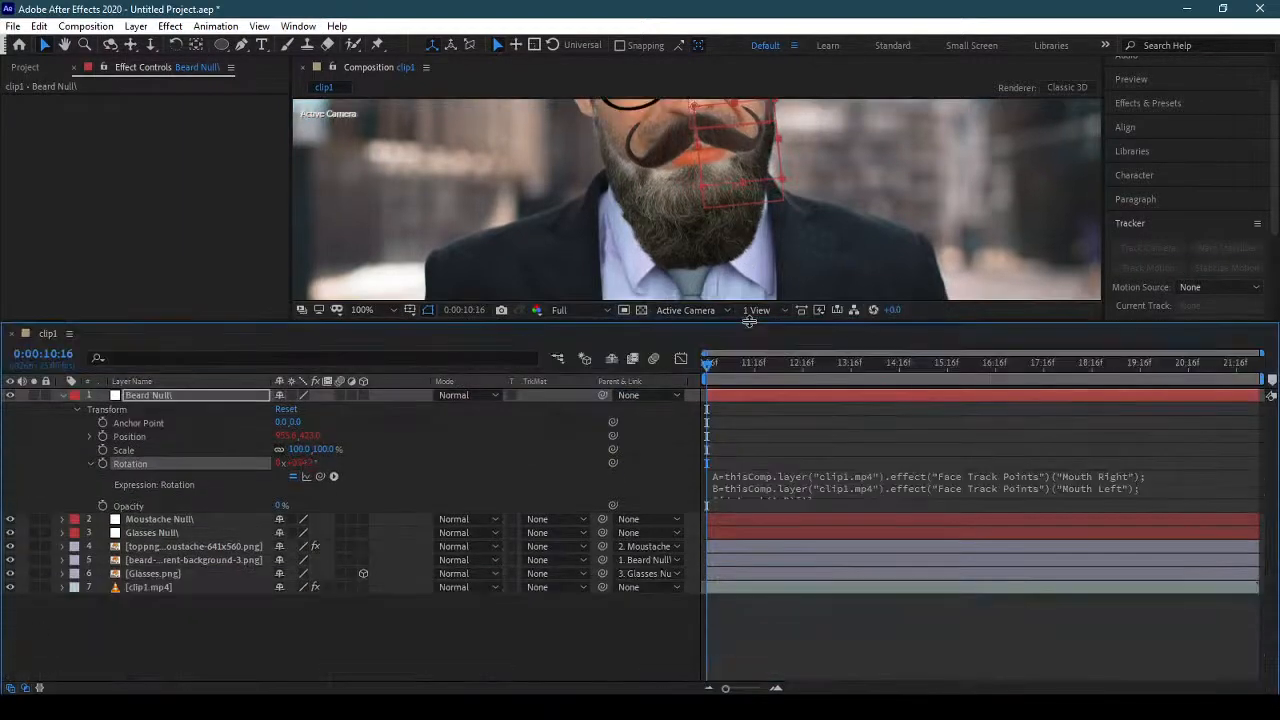
pyautogui.click(882, 509)
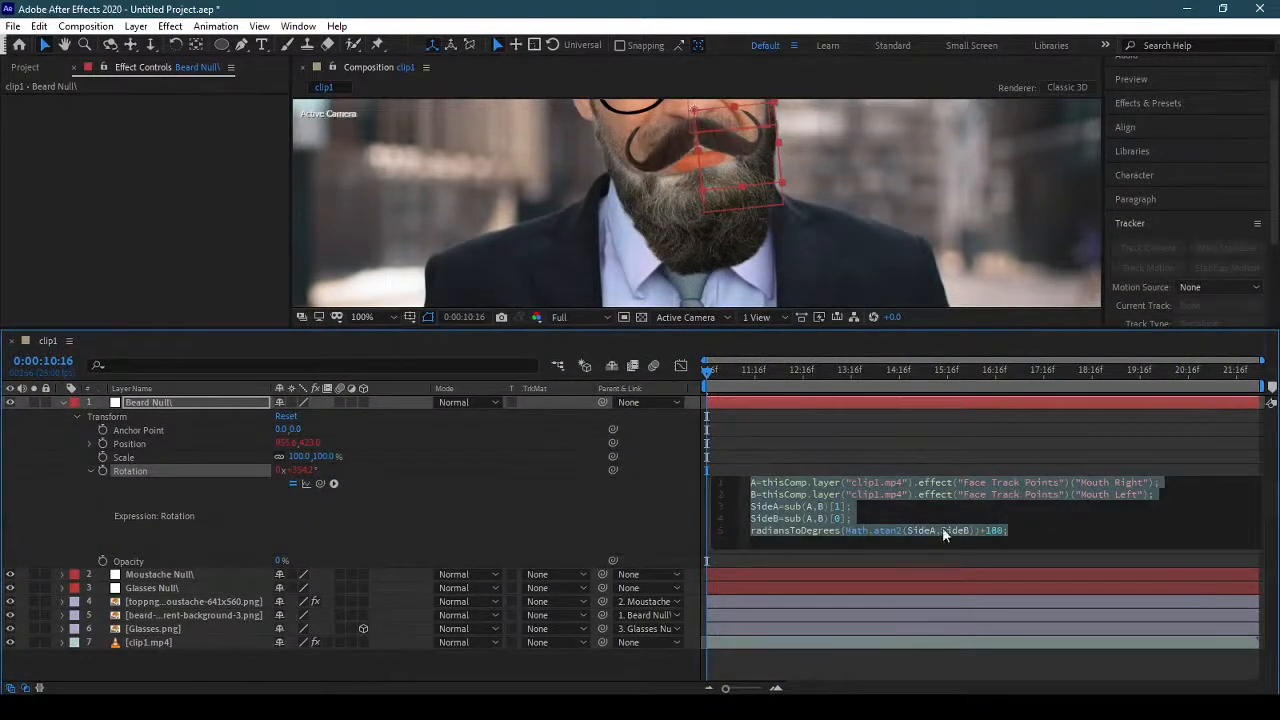
# Replace "Mouth Right" with "Right Cheek Middle" in line A of the Beard Null's rotation expression.
pyautogui.click(169, 641)
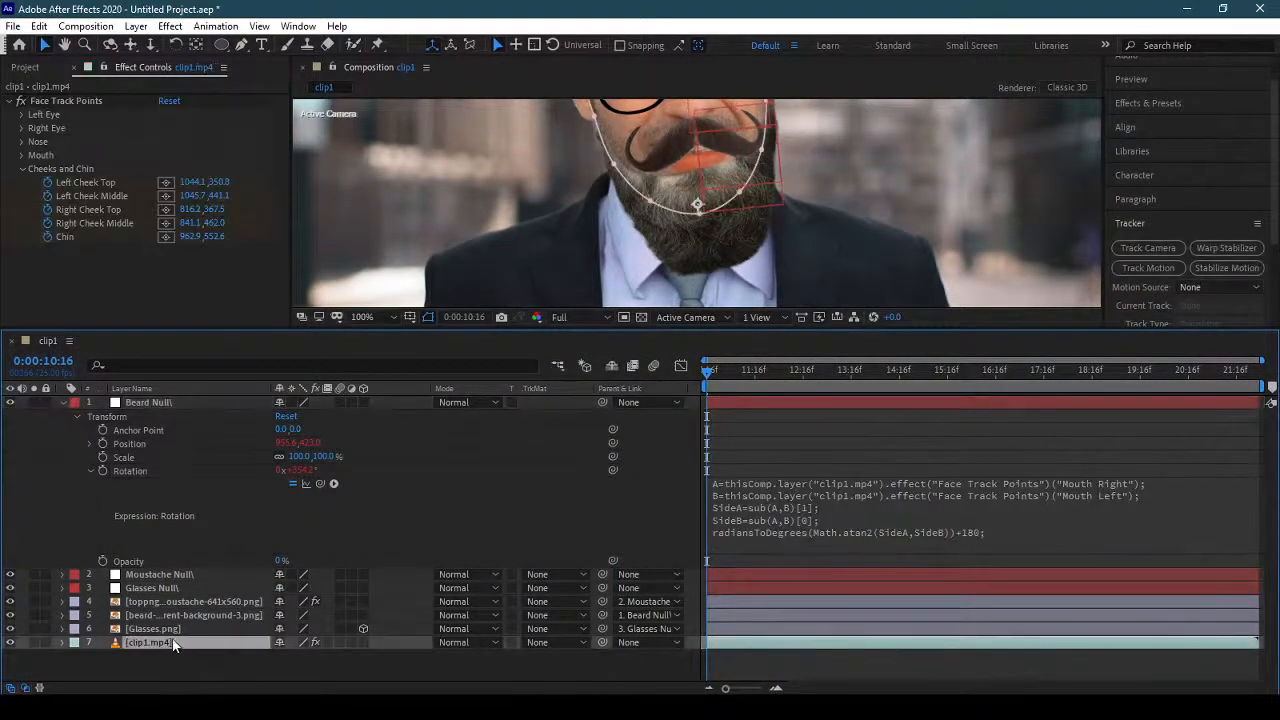
pyautogui.click(797, 513)
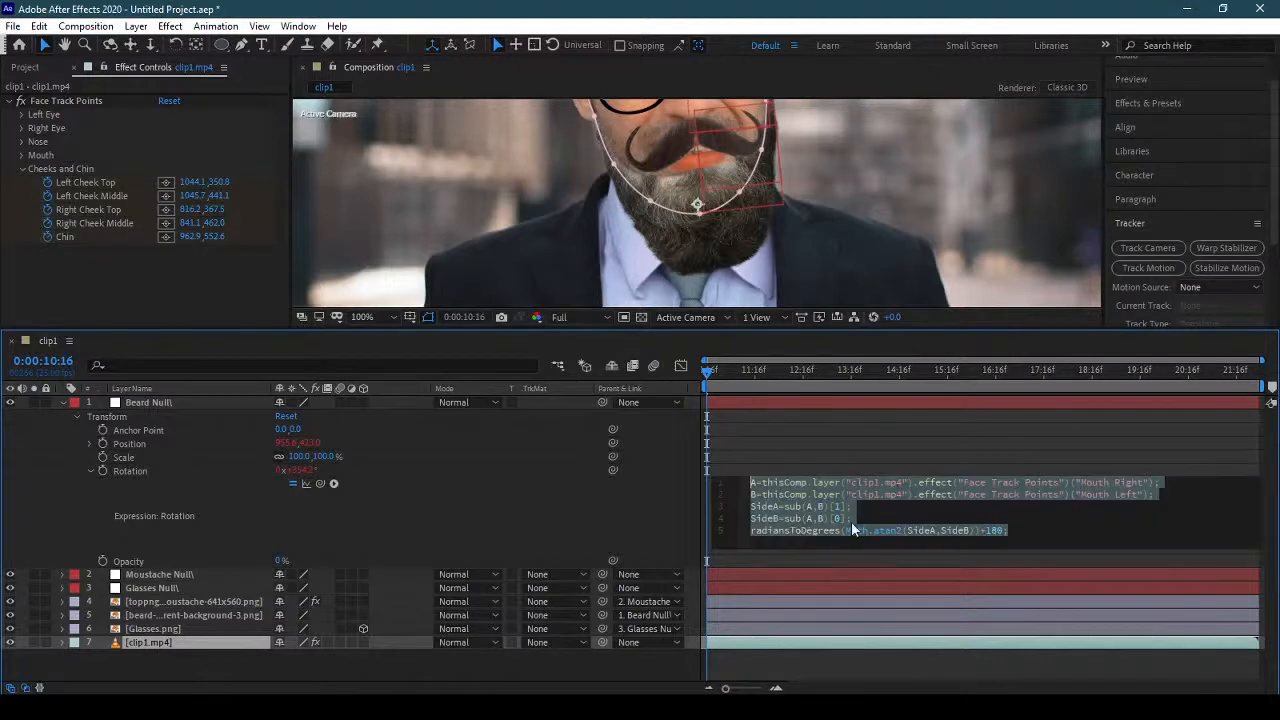
pyautogui.click(800, 517)
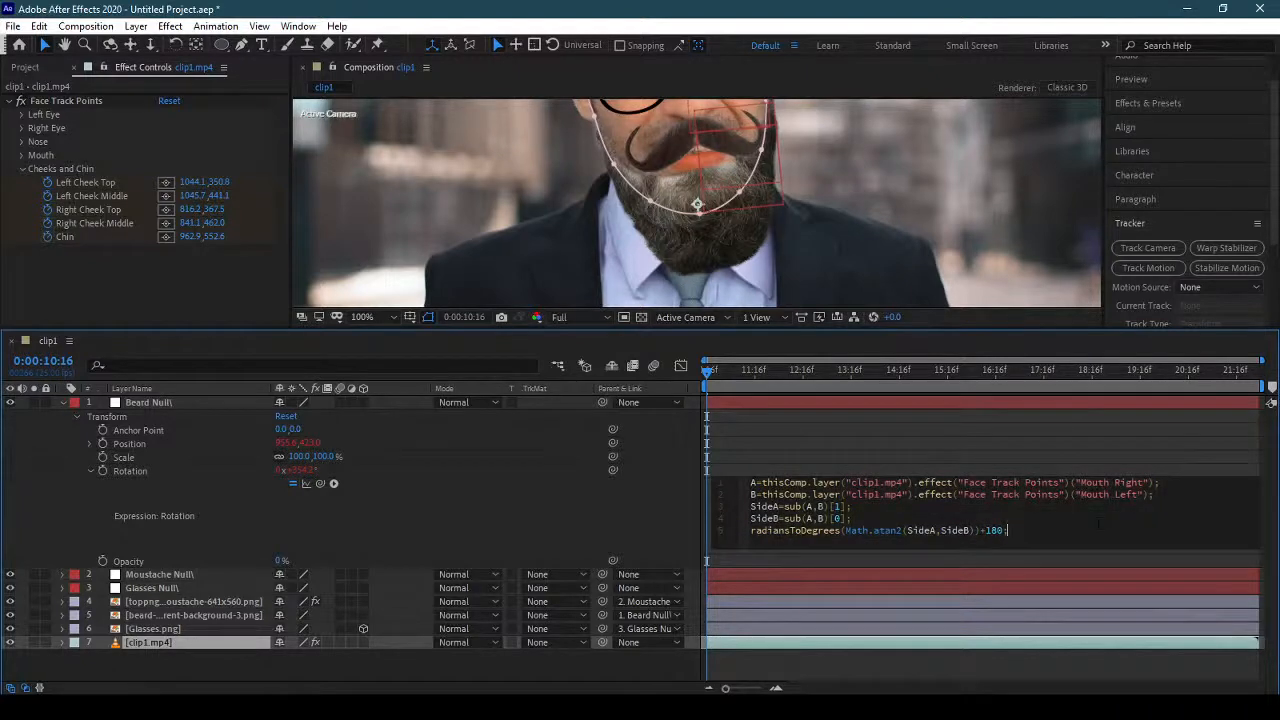
pyautogui.moveTo(1145, 482); pyautogui.dragTo(1081, 483)
pyautogui.write('R')
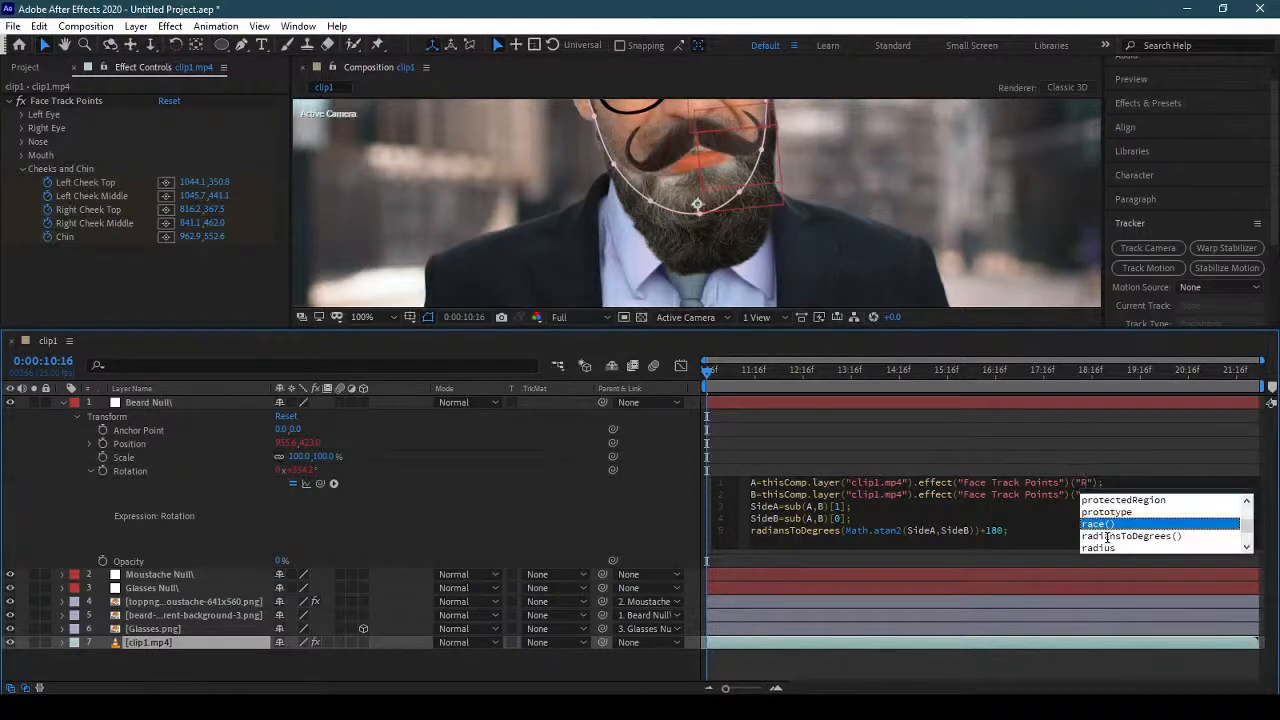
pyautogui.write('ight')
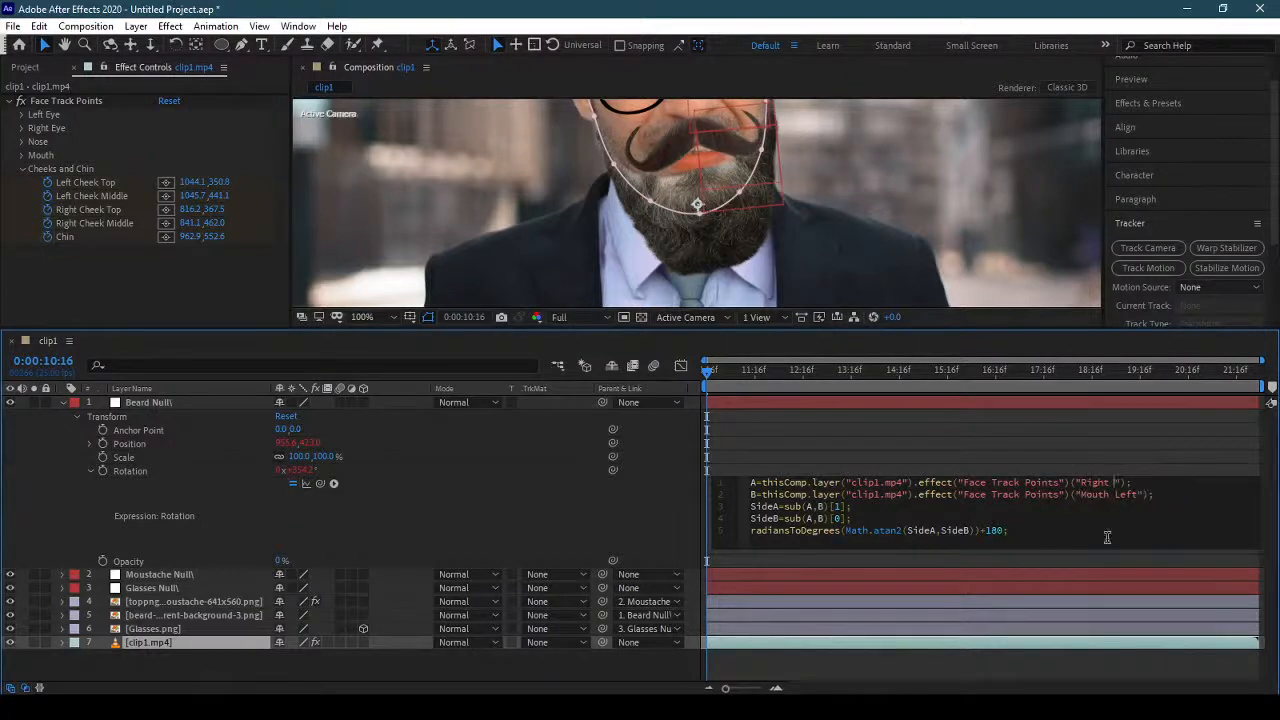
pyautogui.write(' Cheedk')
pyautogui.press('BackSpace')
pyautogui.press('BackSpace')
pyautogui.press('BackSpace')
pyautogui.write('k Middle')
# Replace "Mouth Left" with "Left Cheek Middle" in line B of the Beard Null's rotation expression and apply the expression.
pyautogui.moveTo(1147, 483); pyautogui.dragTo(1084, 499)
pyautogui.click(1114, 494)
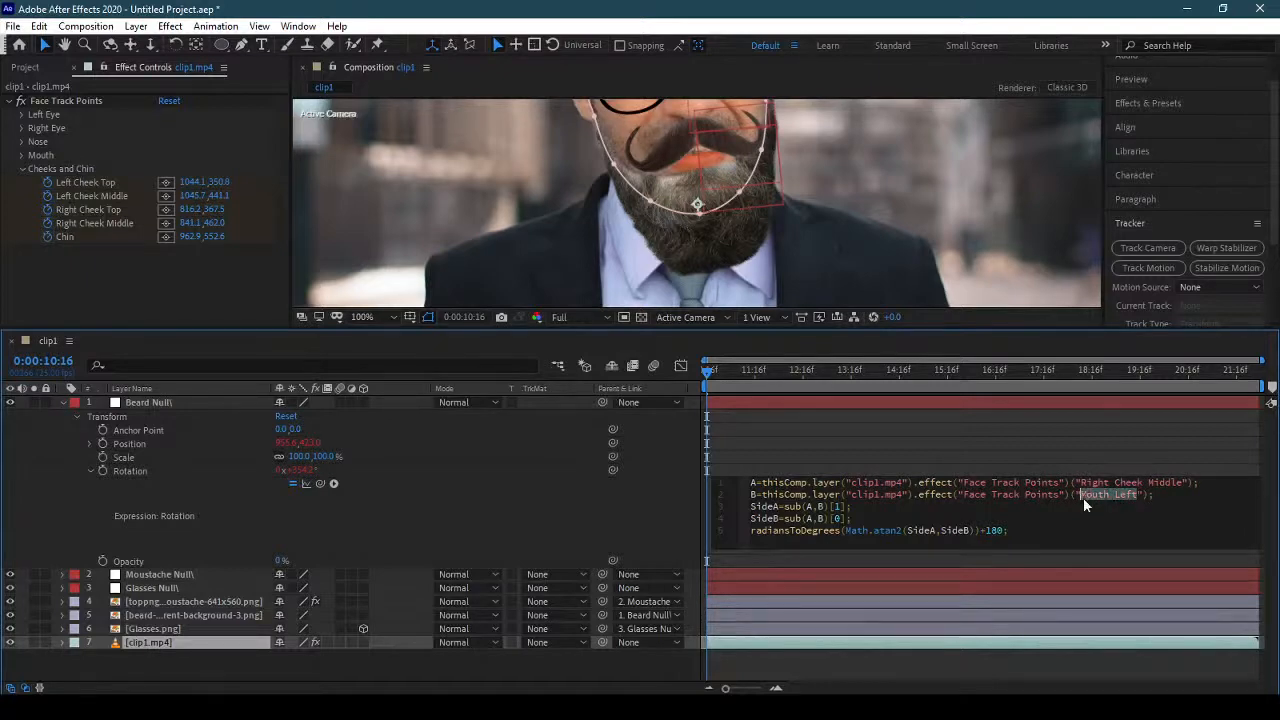
pyautogui.moveTo(1187, 483); pyautogui.dragTo(1110, 483)
pyautogui.hotkey('ctrl', 'c')
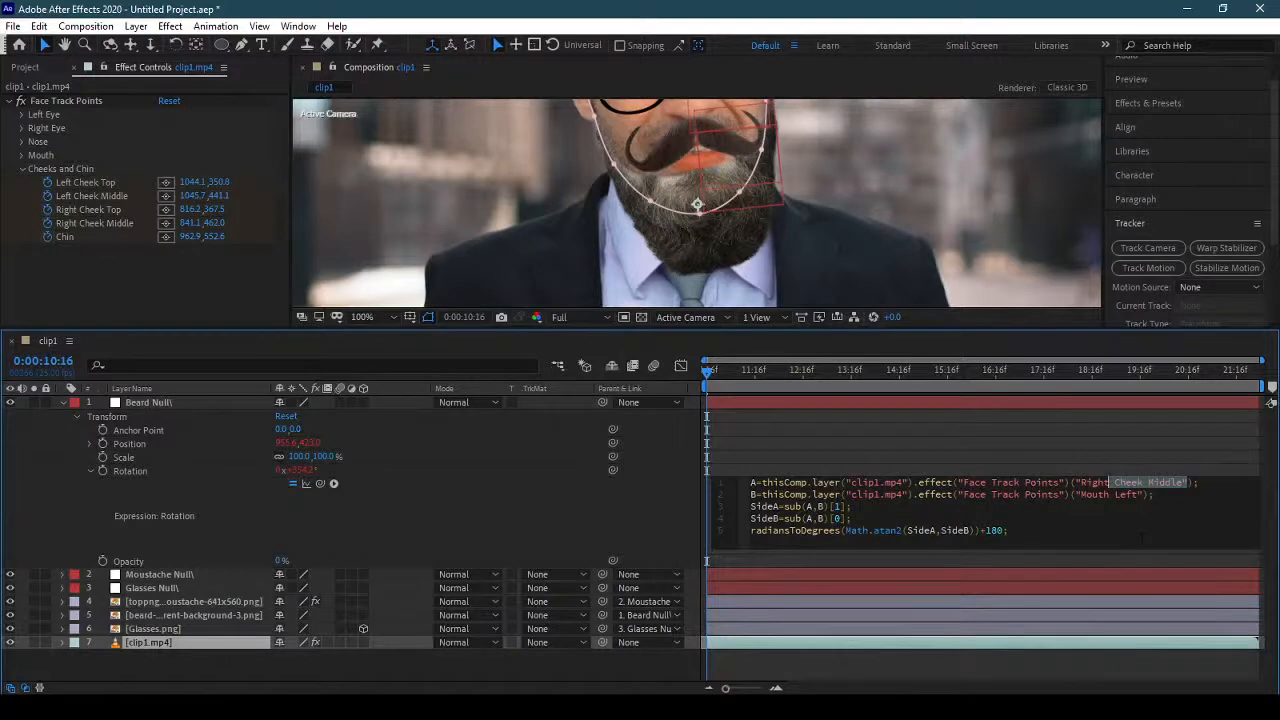
pyautogui.moveTo(1140, 495); pyautogui.dragTo(1082, 496)
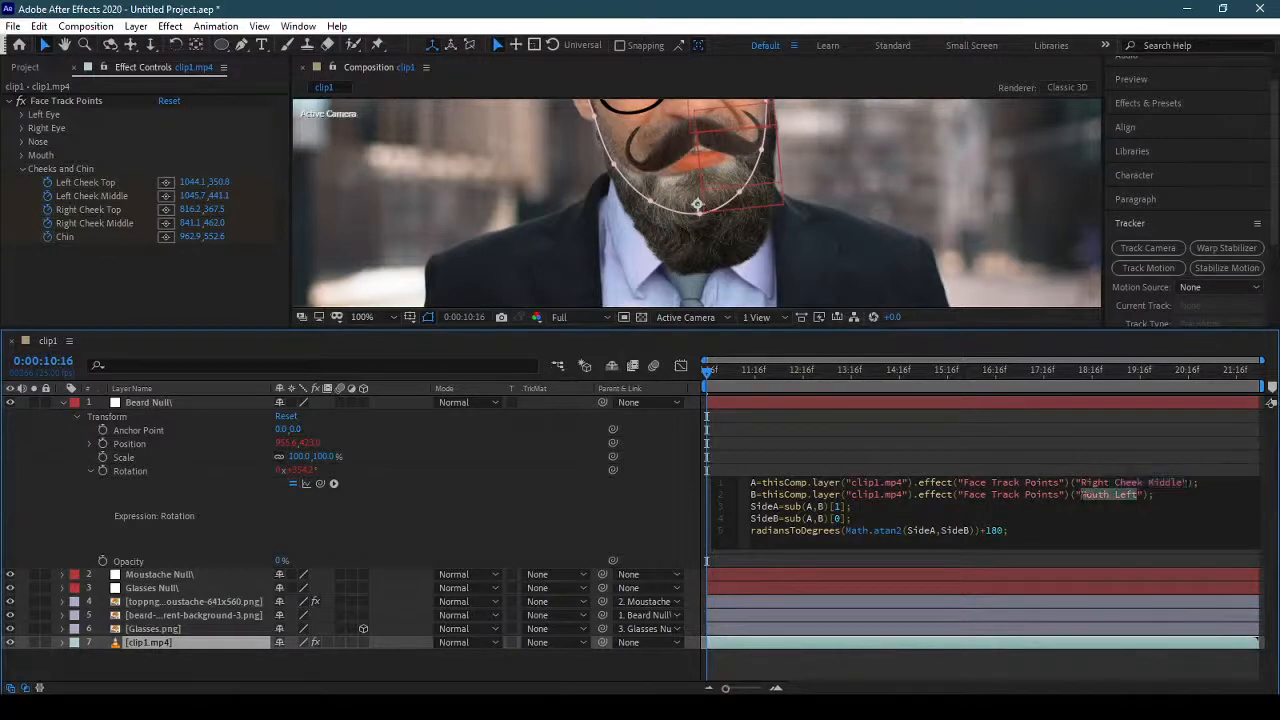
pyautogui.write('Left')
pyautogui.hotkey('ctrl', 'v')
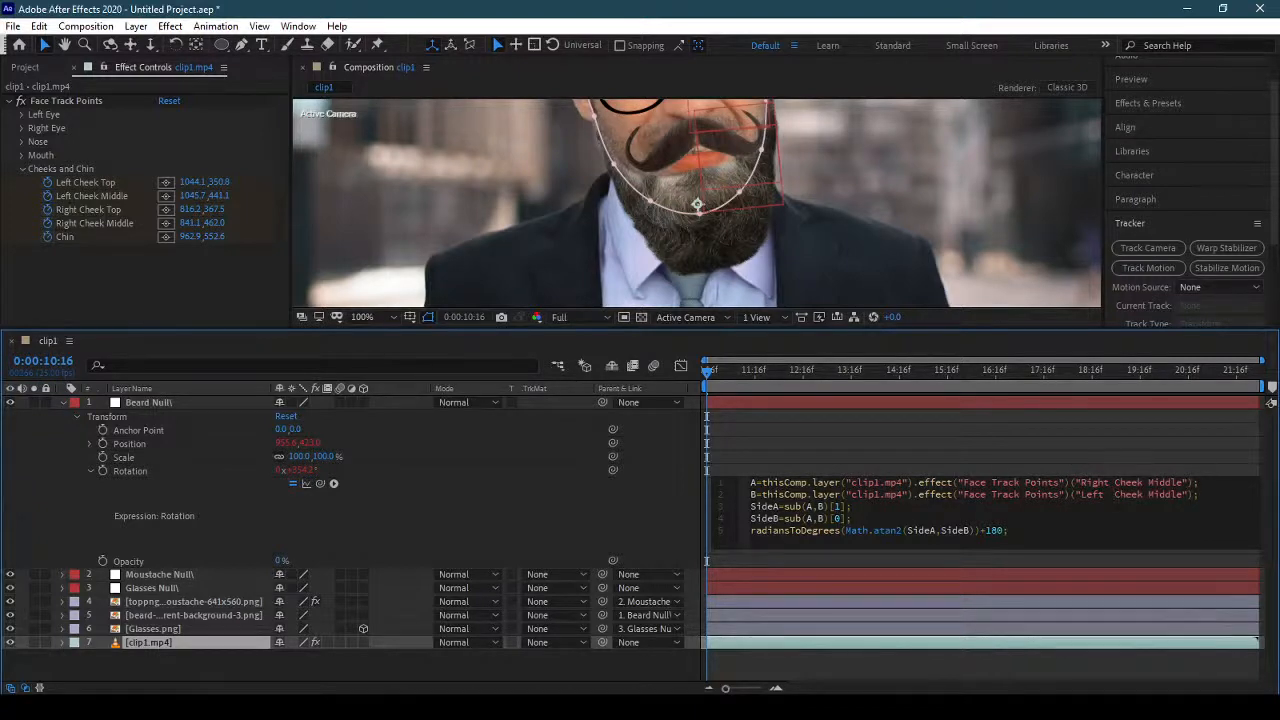
pyautogui.press('BackSpace')
pyautogui.click(1105, 668)
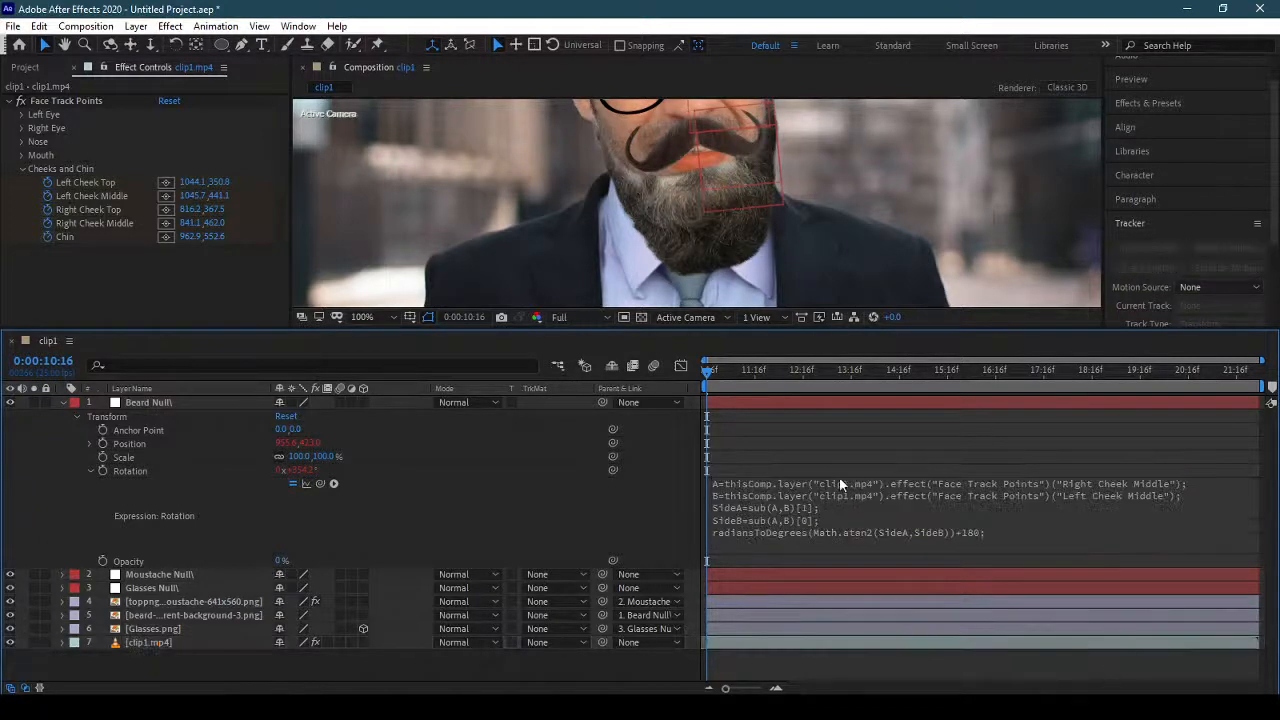
# Collapse the Beard Null's properties, enlarge the composition view at 50% zoom and preview the clip from 0:00:10:16.
pyautogui.click(63, 402)
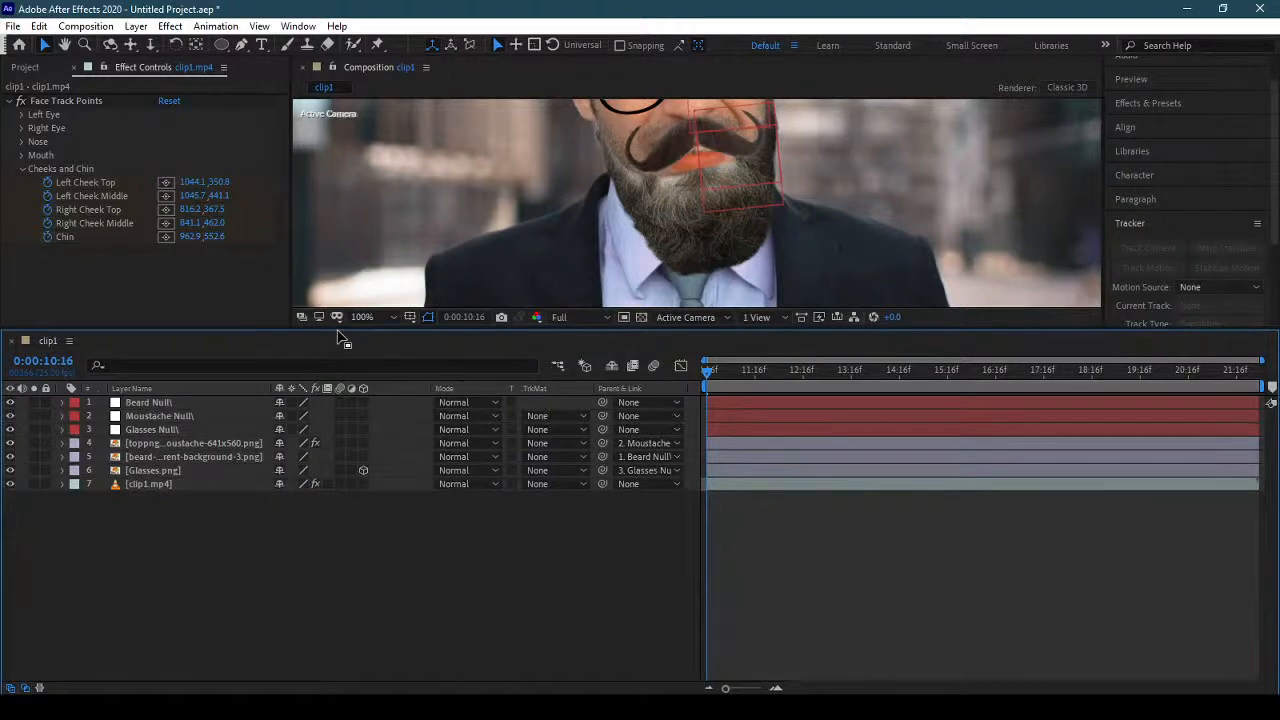
pyautogui.moveTo(337, 334); pyautogui.dragTo(337, 513)
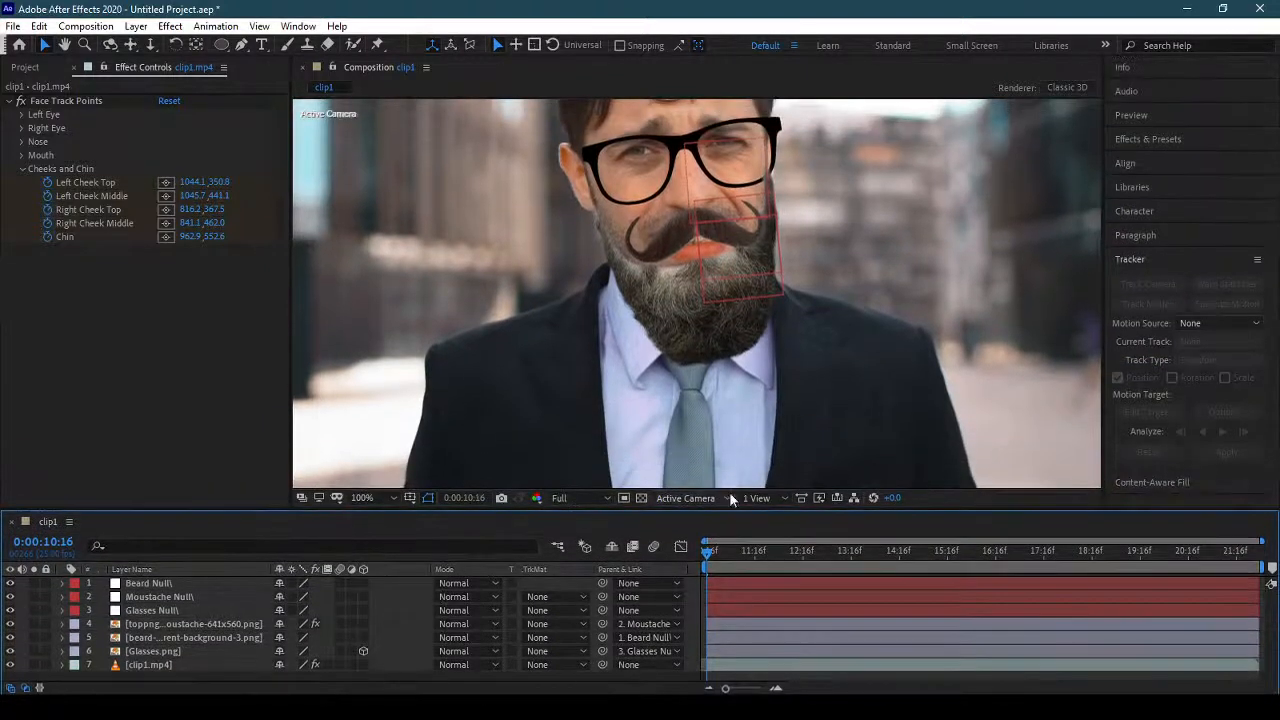
pyautogui.scroll(-2, 701, 280)
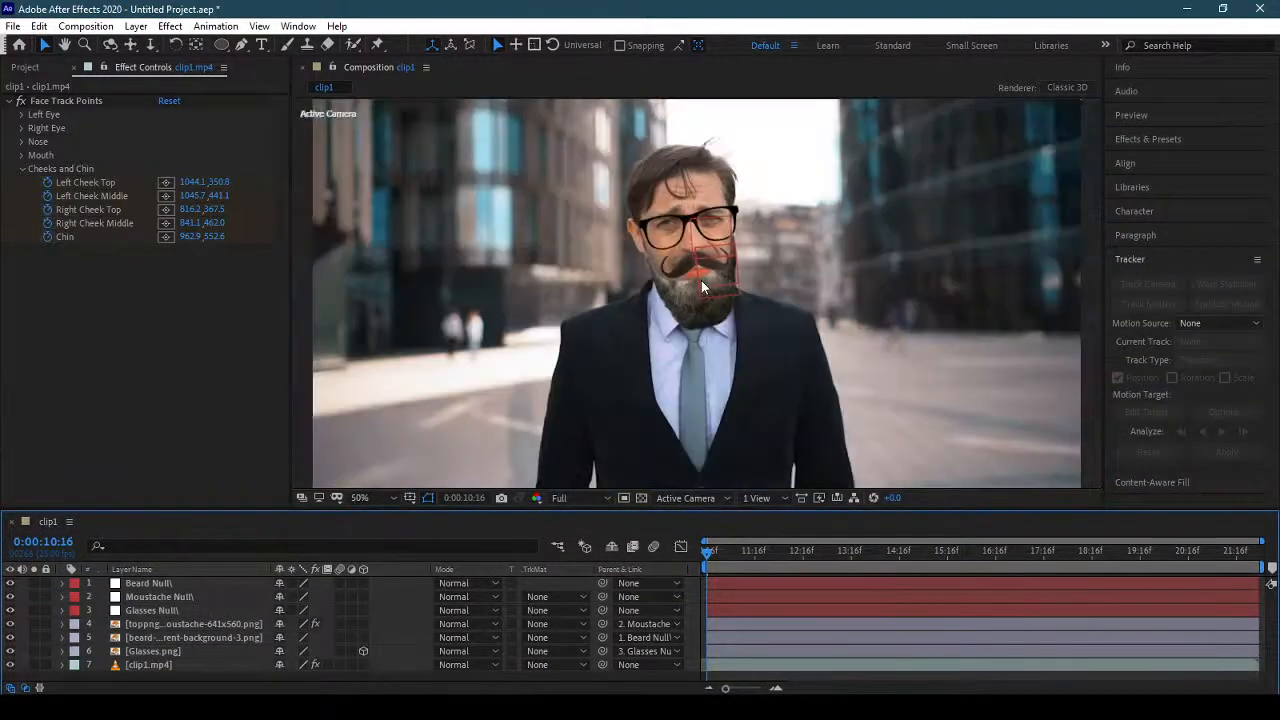
pyautogui.click(722, 550)
pyautogui.moveTo(722, 550); pyautogui.dragTo(692, 549)
pyautogui.press('space')
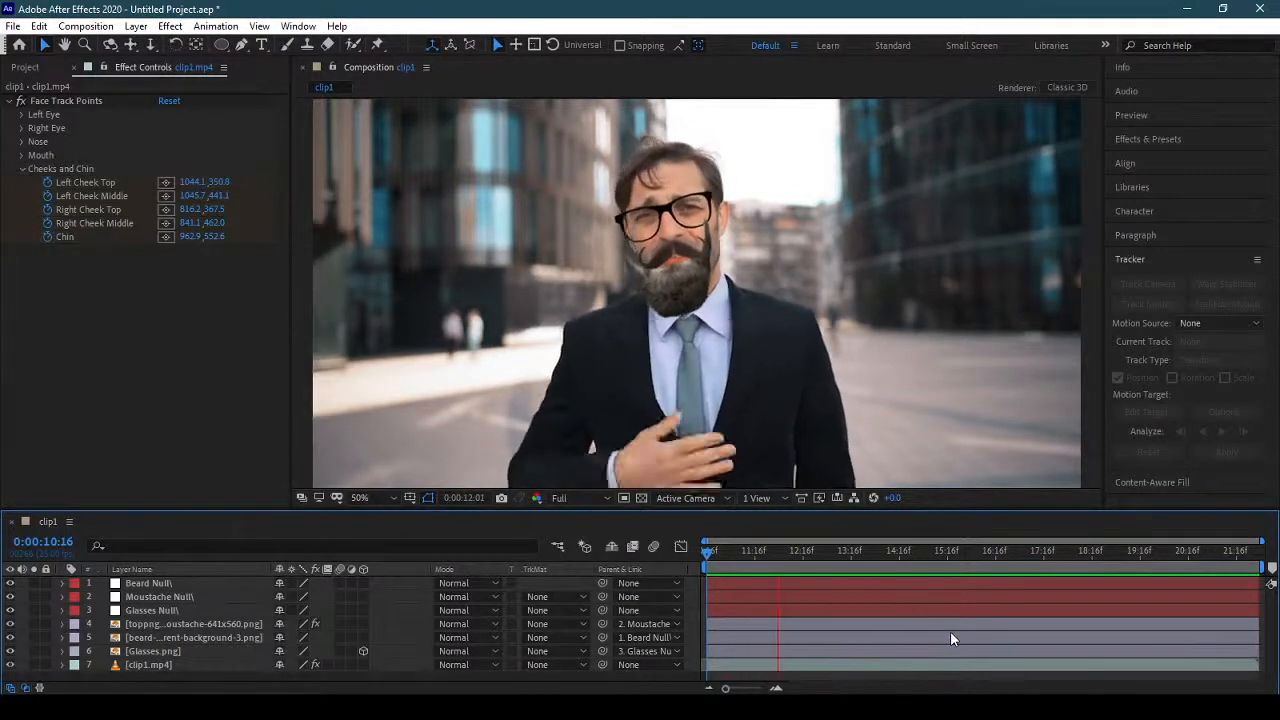
# Start keyframing the beard image's position at 0:00:10:16 and realign the beard at 0:00:11:22 to about 31, -3.
pyautogui.click(213, 642)
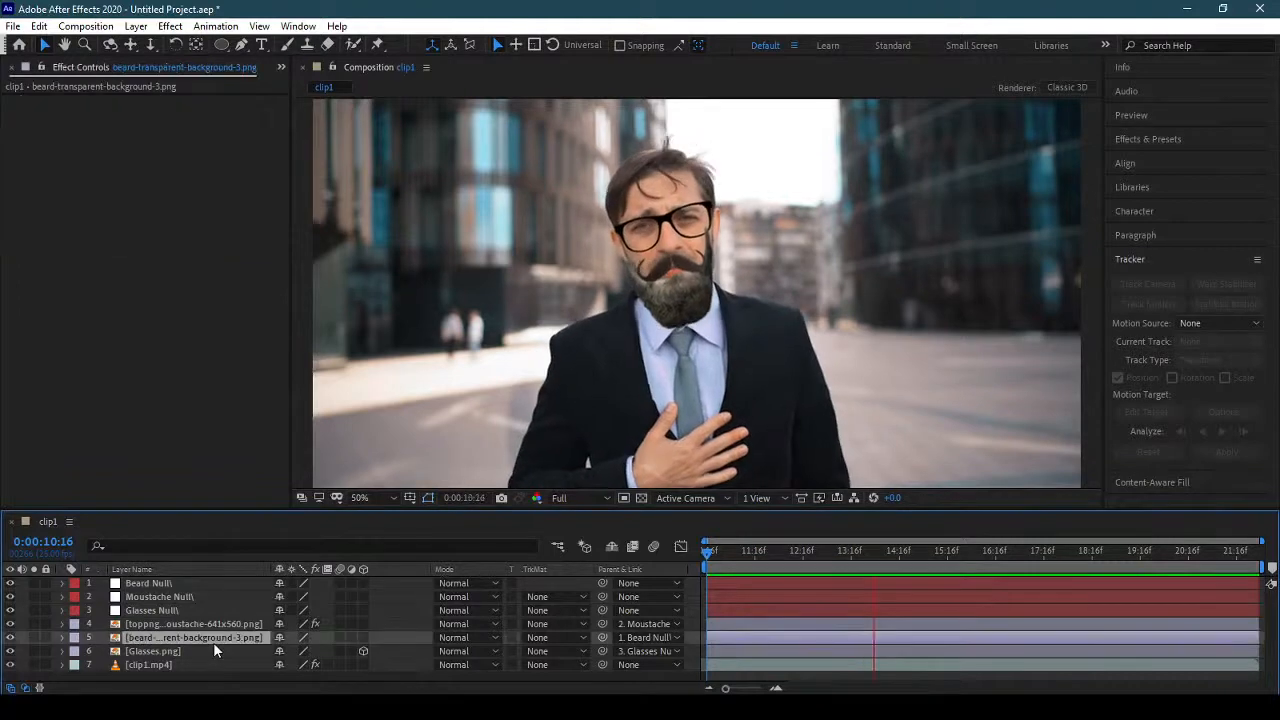
pyautogui.press('space')
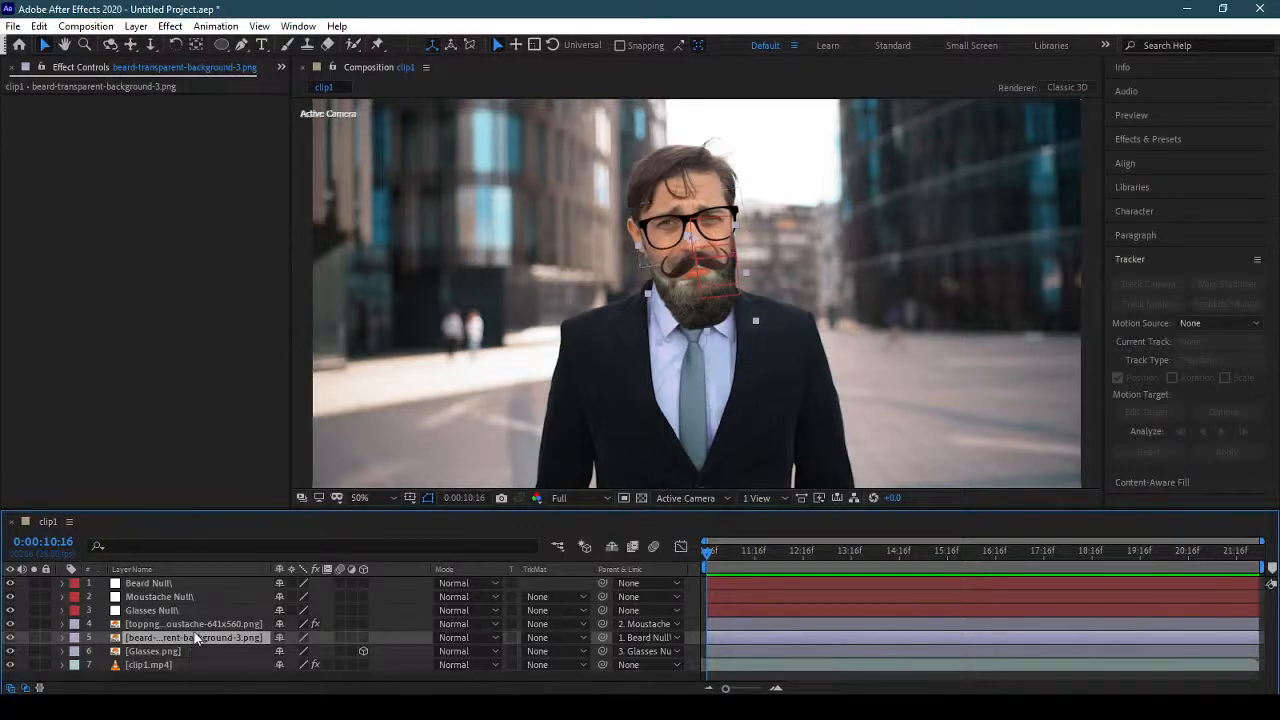
pyautogui.press('p')
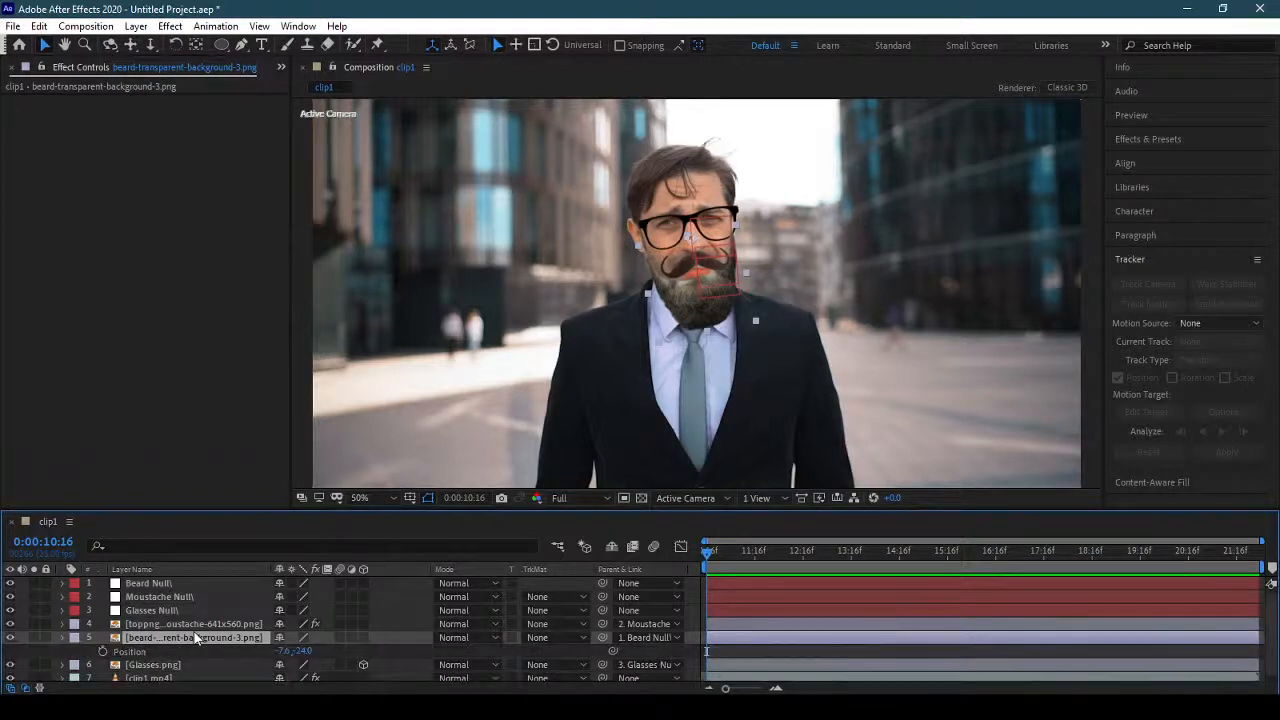
pyautogui.click(102, 651)
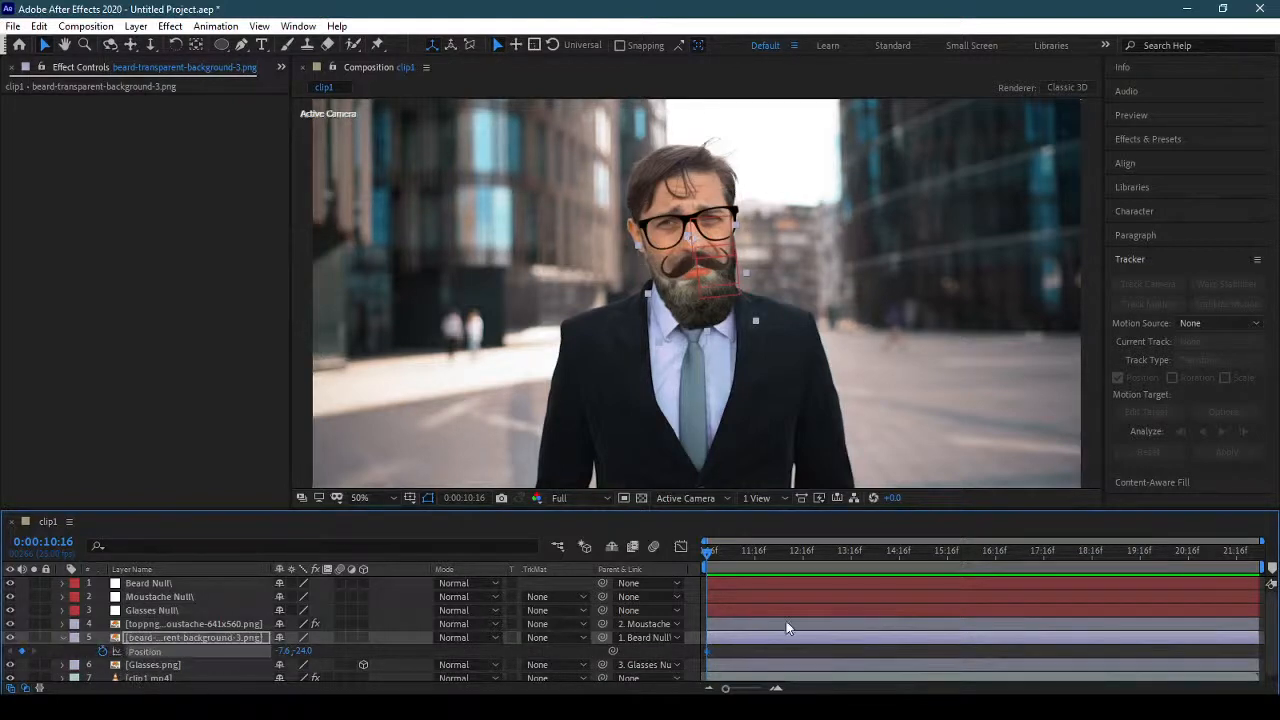
pyautogui.moveTo(731, 552); pyautogui.dragTo(767, 557)
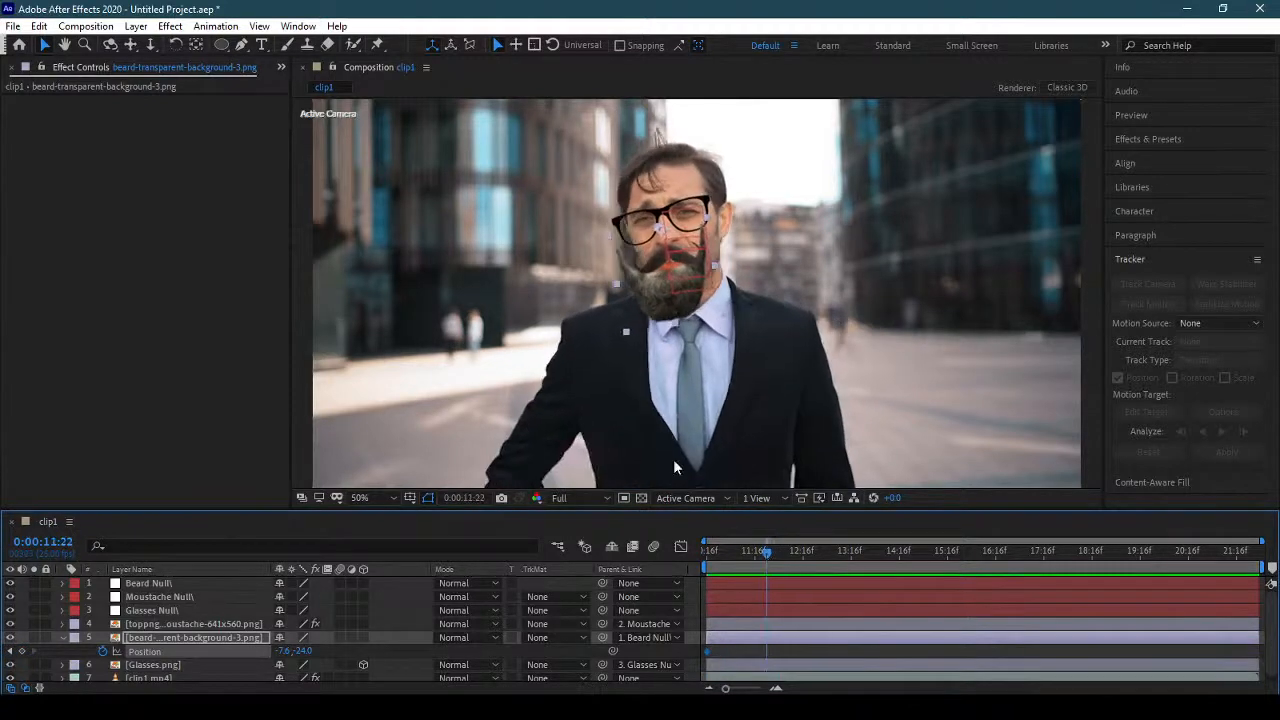
pyautogui.moveTo(656, 296); pyautogui.dragTo(673, 303)
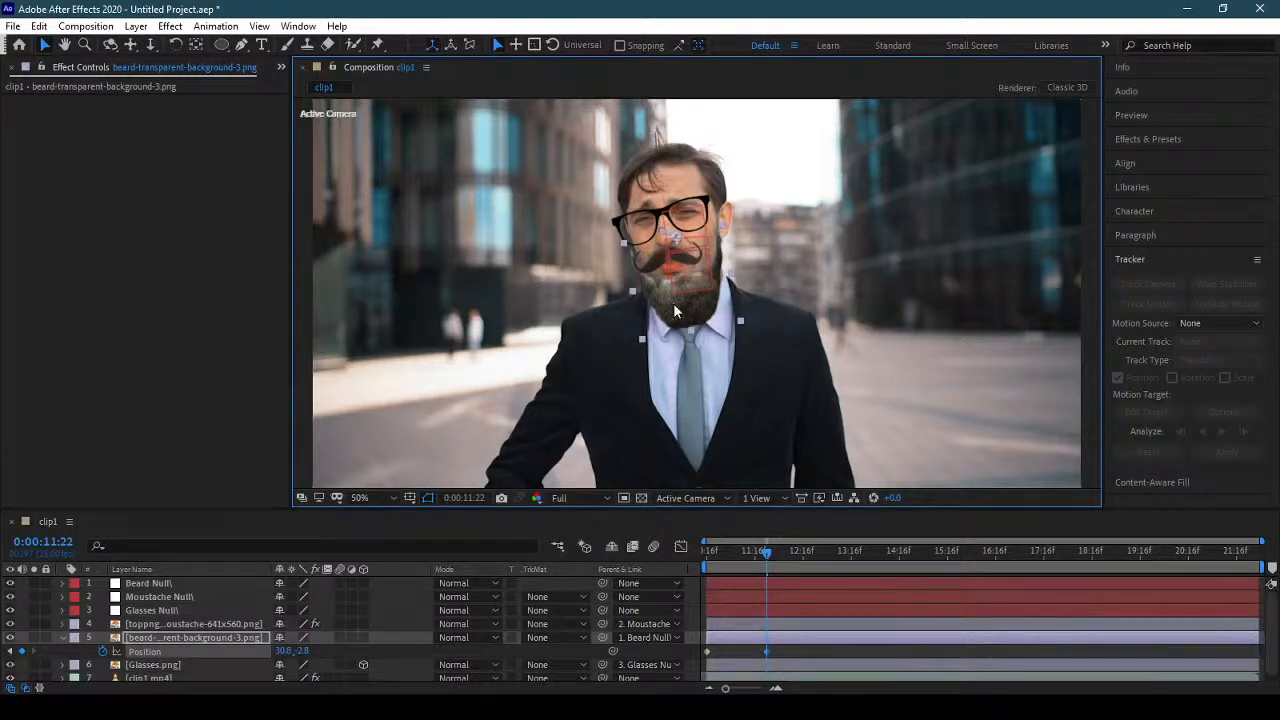
# Realign the beard image with the jaw at 0:00:13:07 and at 0:00:12:11, adding a position keyframe at each time.
pyautogui.moveTo(766, 552); pyautogui.dragTo(833, 555)
pyautogui.click(692, 306)
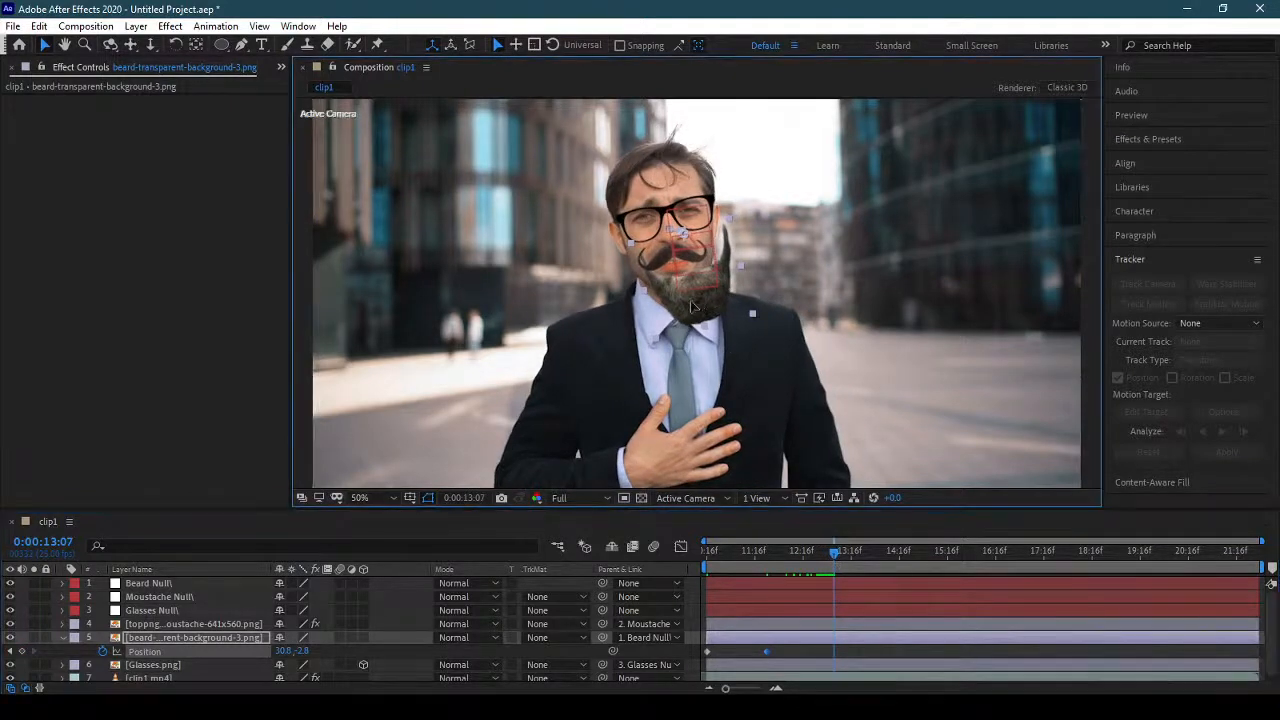
pyautogui.moveTo(680, 308); pyautogui.dragTo(687, 310)
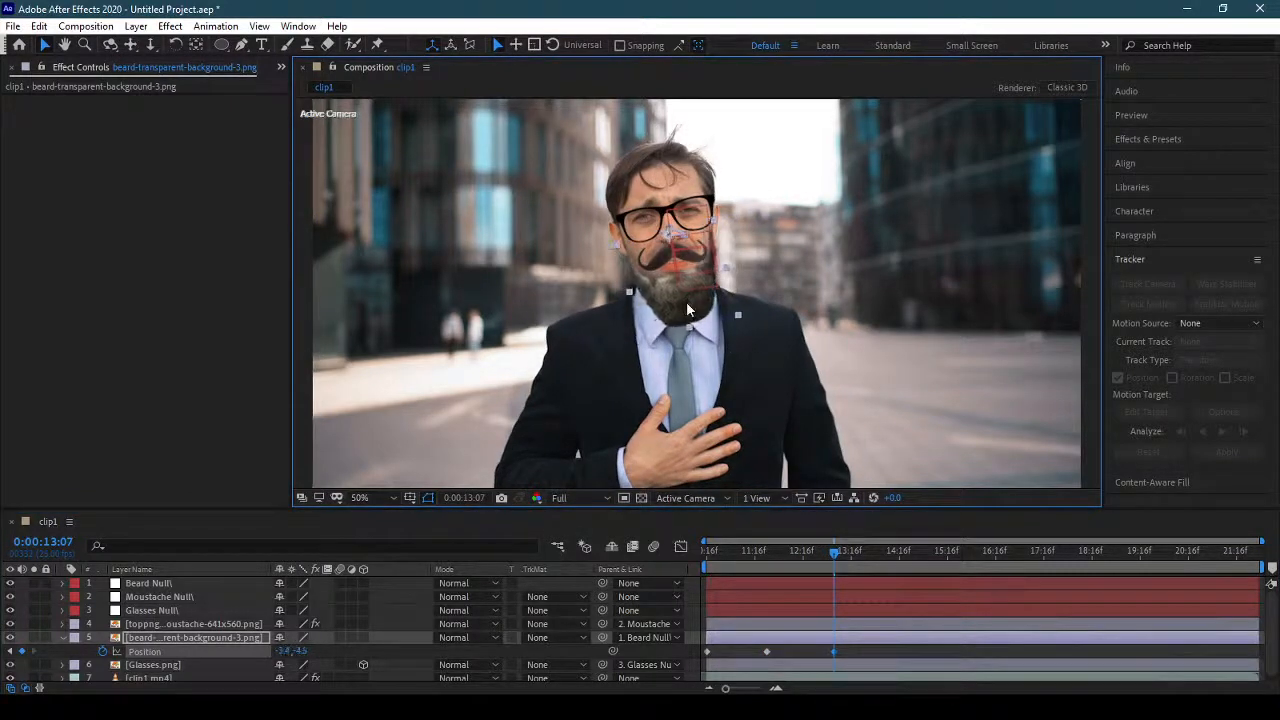
pyautogui.moveTo(837, 558); pyautogui.dragTo(794, 554)
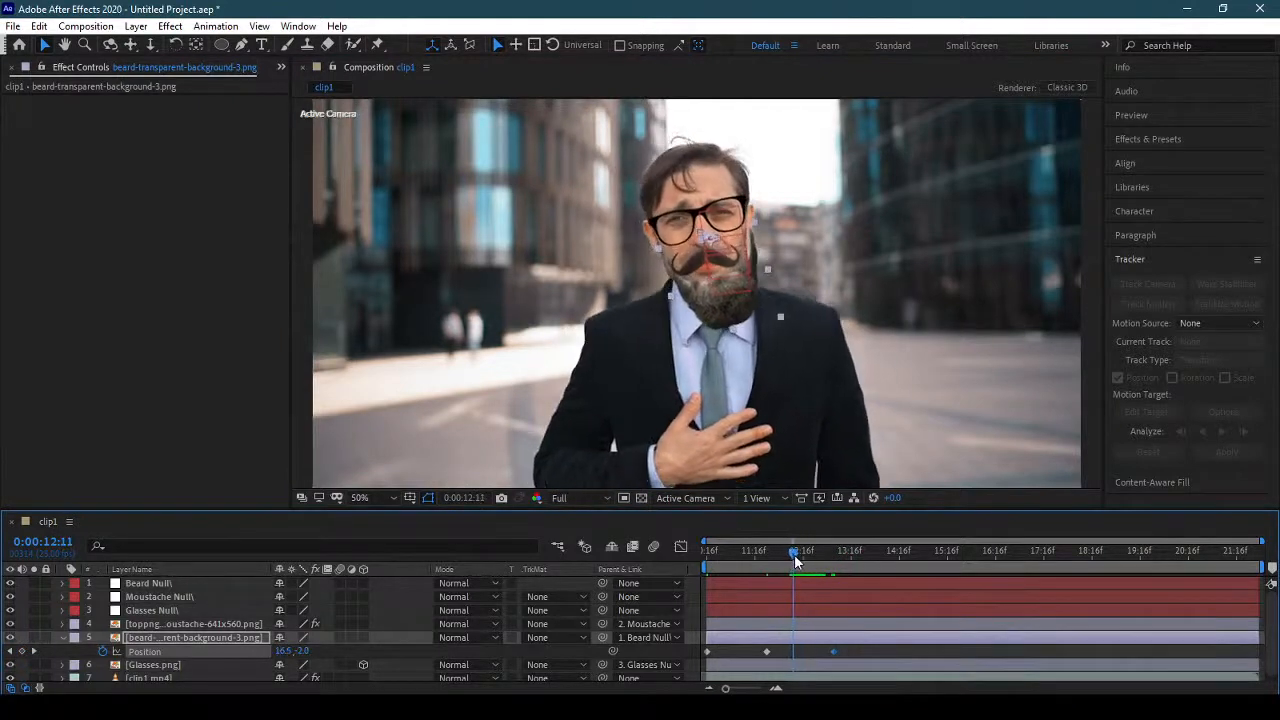
pyautogui.moveTo(730, 276); pyautogui.dragTo(724, 311)
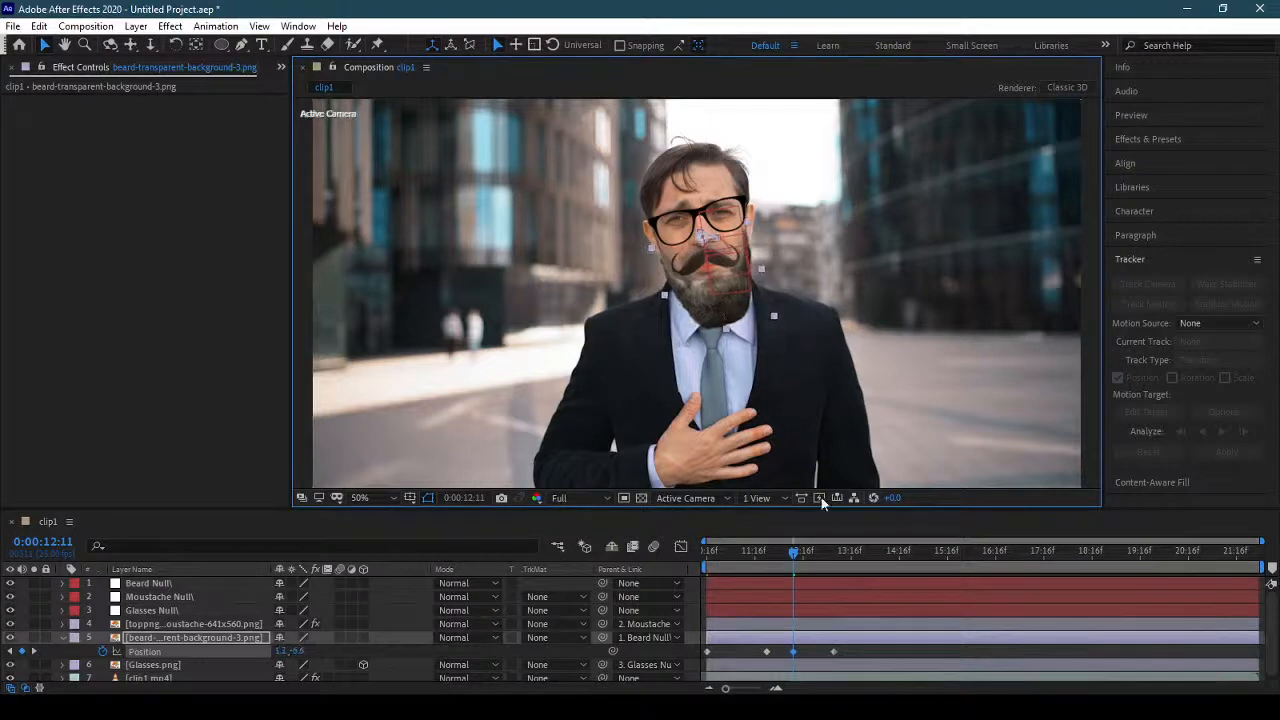
# Add beard position keyframes at 0:00:16:03 and 0:00:14:16, shifting the beard to fit the jaw, about -17, -14 at the latter.
pyautogui.moveTo(800, 563); pyautogui.dragTo(974, 547)
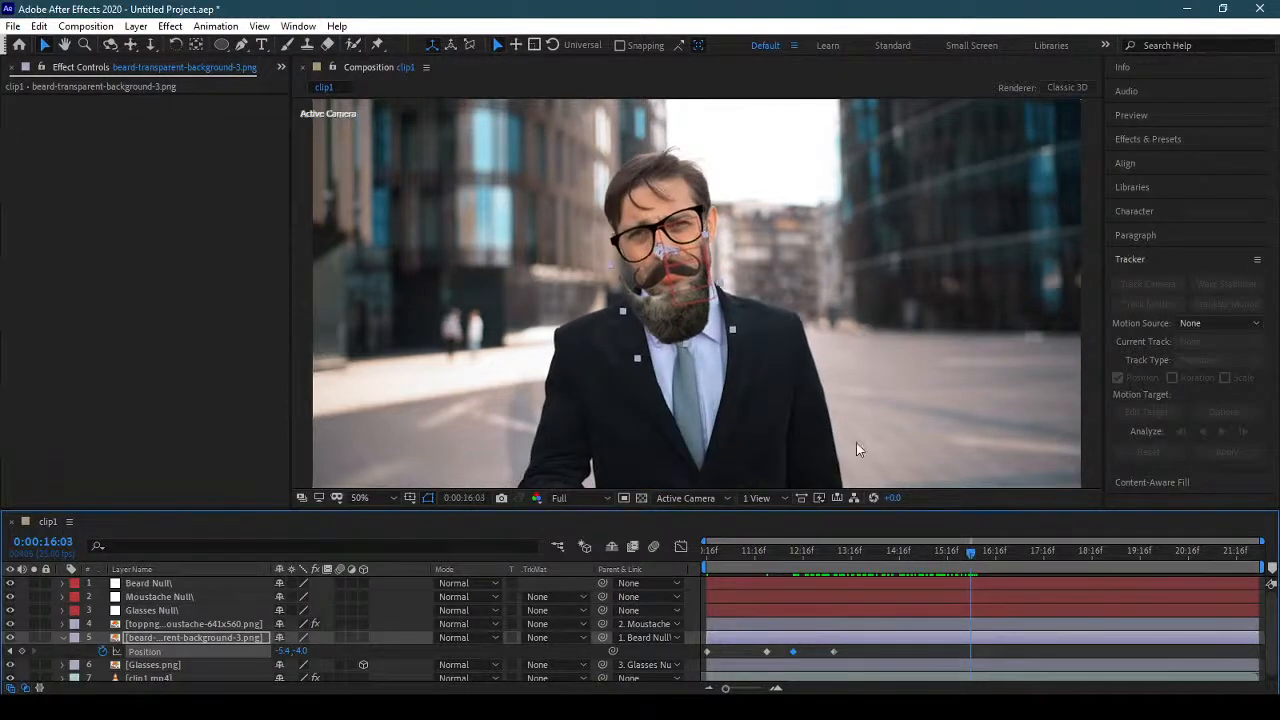
pyautogui.moveTo(669, 317); pyautogui.dragTo(678, 315)
pyautogui.moveTo(974, 552); pyautogui.dragTo(900, 562)
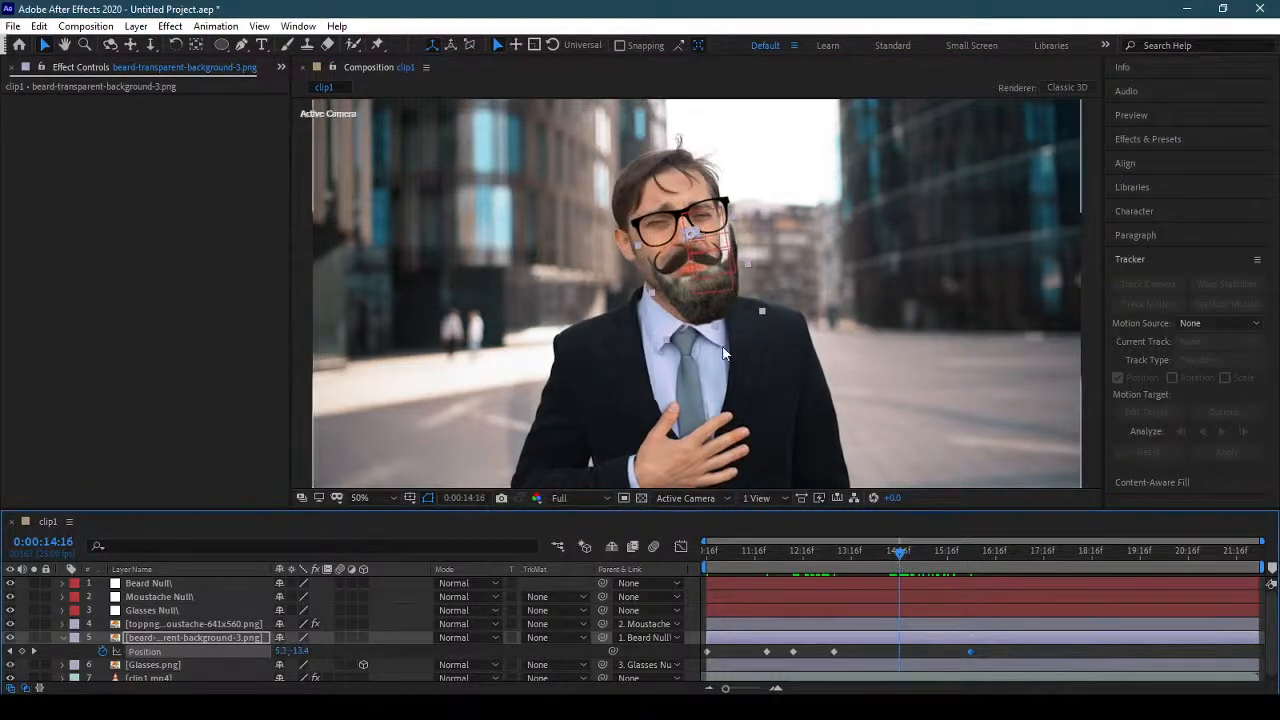
pyautogui.moveTo(718, 308); pyautogui.dragTo(707, 307)
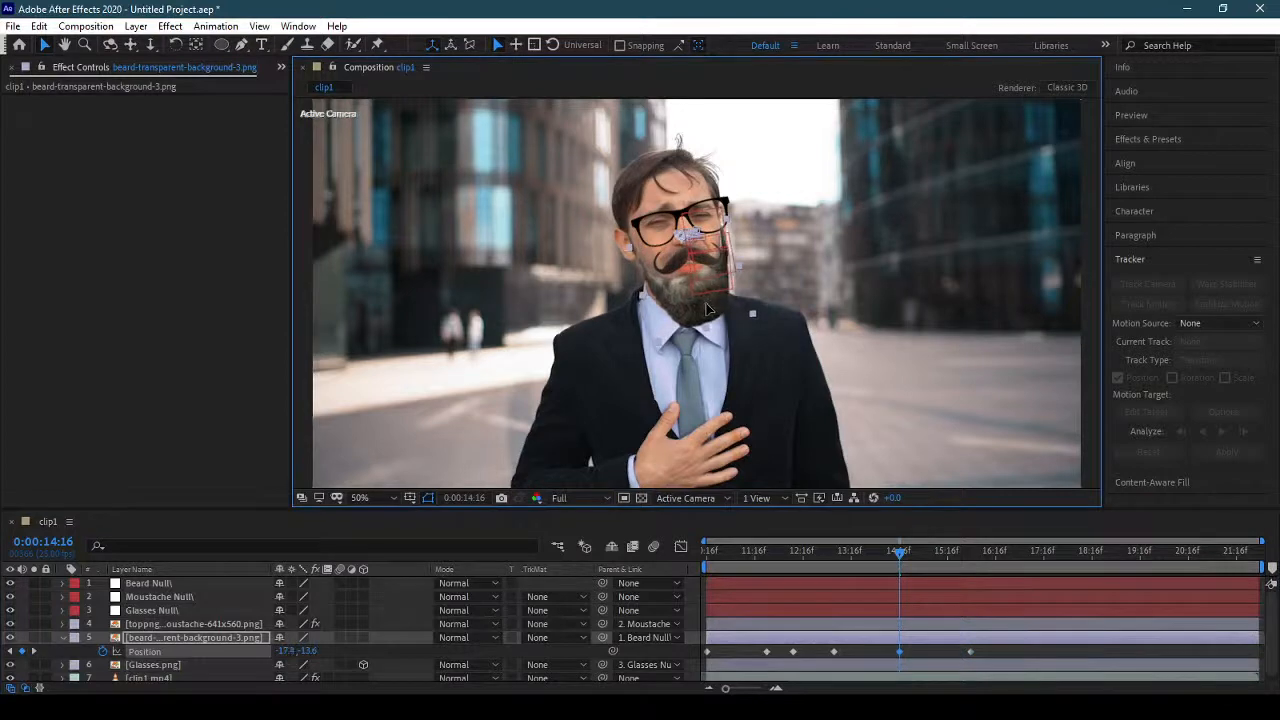
# Keyframe the beard's position to about 5, -4 at 0:00:13:23 and about 5, -5 at 0:00:14:09.
pyautogui.moveTo(900, 556); pyautogui.dragTo(866, 557)
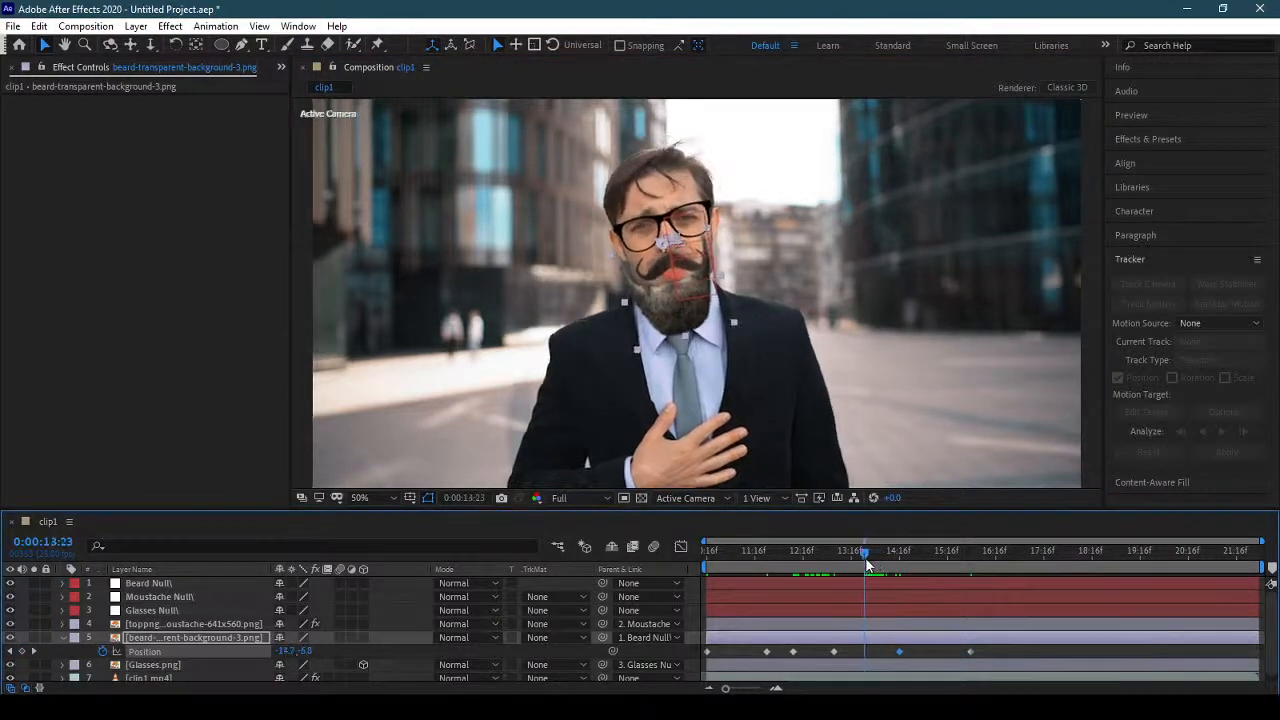
pyautogui.click(672, 322)
pyautogui.moveTo(672, 322); pyautogui.dragTo(677, 322)
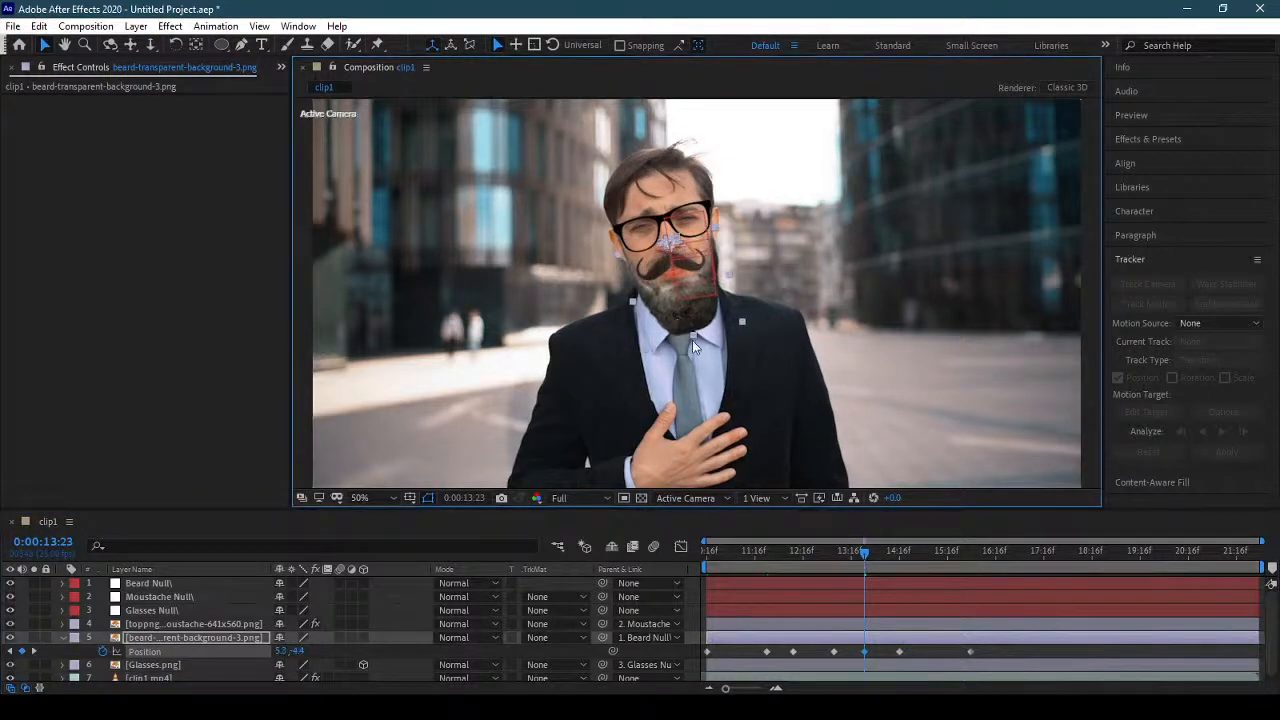
pyautogui.moveTo(865, 555)
pyautogui.mouseDown()
pyautogui.moveTo(945, 556)
pyautogui.moveTo(884, 557)
pyautogui.mouseUp()
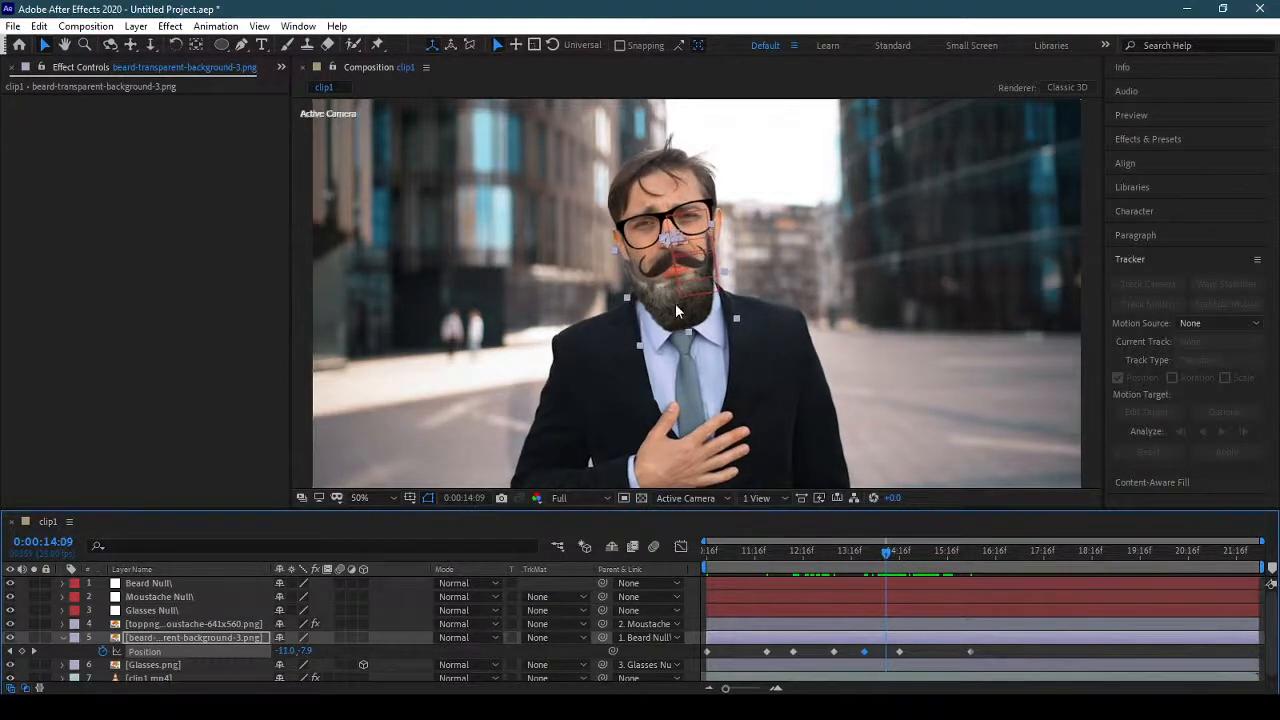
pyautogui.moveTo(676, 305); pyautogui.dragTo(682, 304)
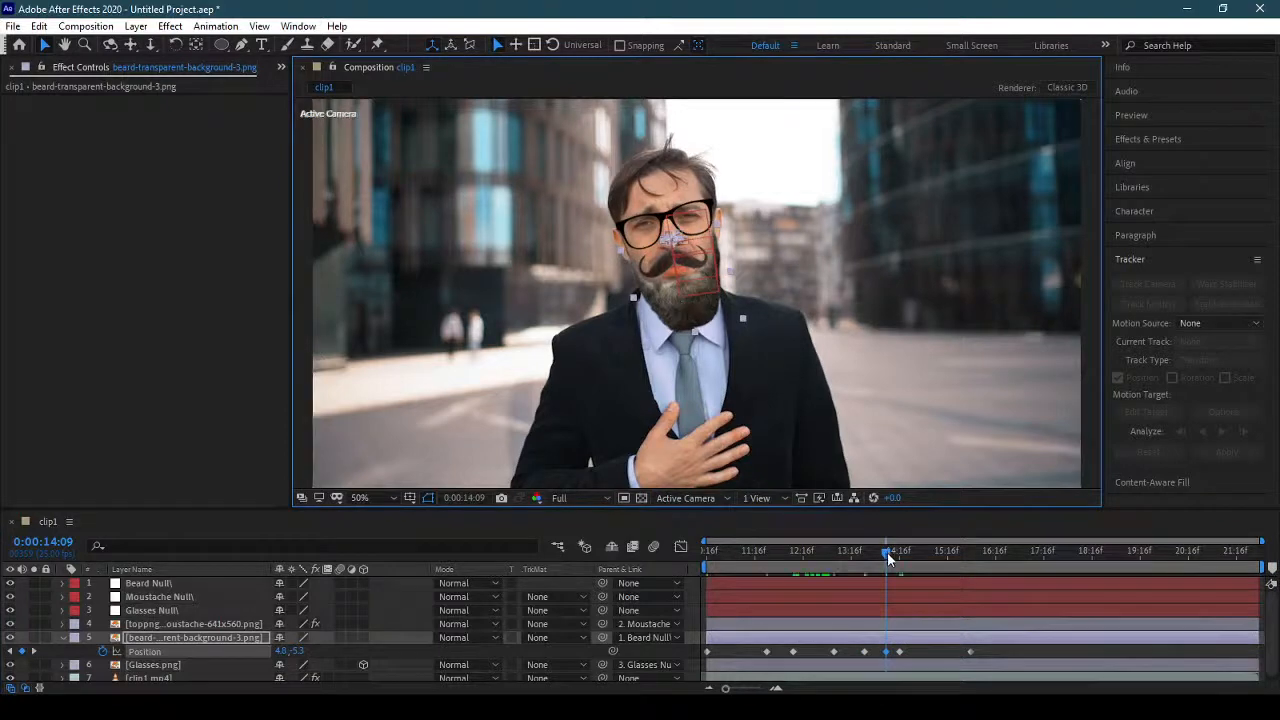
# Nudge the beard to about 6, -8 at 0:00:12:20 to add a position keyframe.
pyautogui.moveTo(887, 552); pyautogui.dragTo(812, 564)
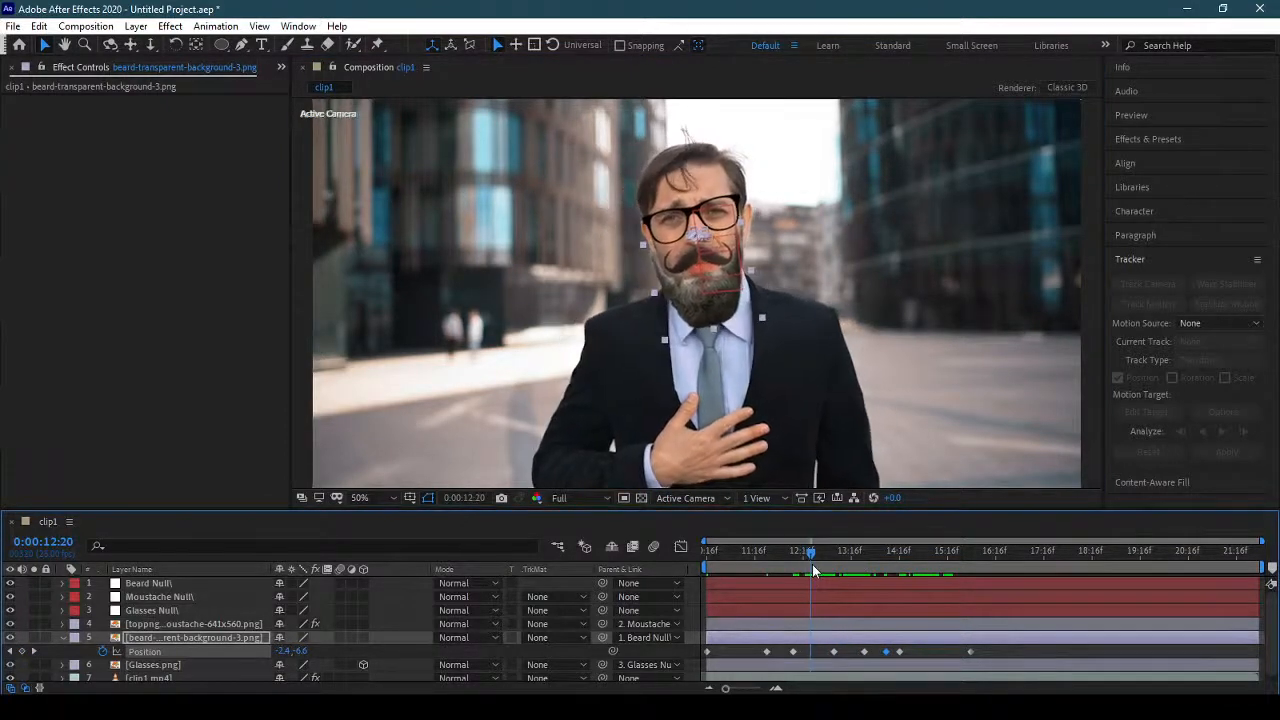
pyautogui.click(695, 305)
pyautogui.moveTo(695, 306); pyautogui.dragTo(698, 305)
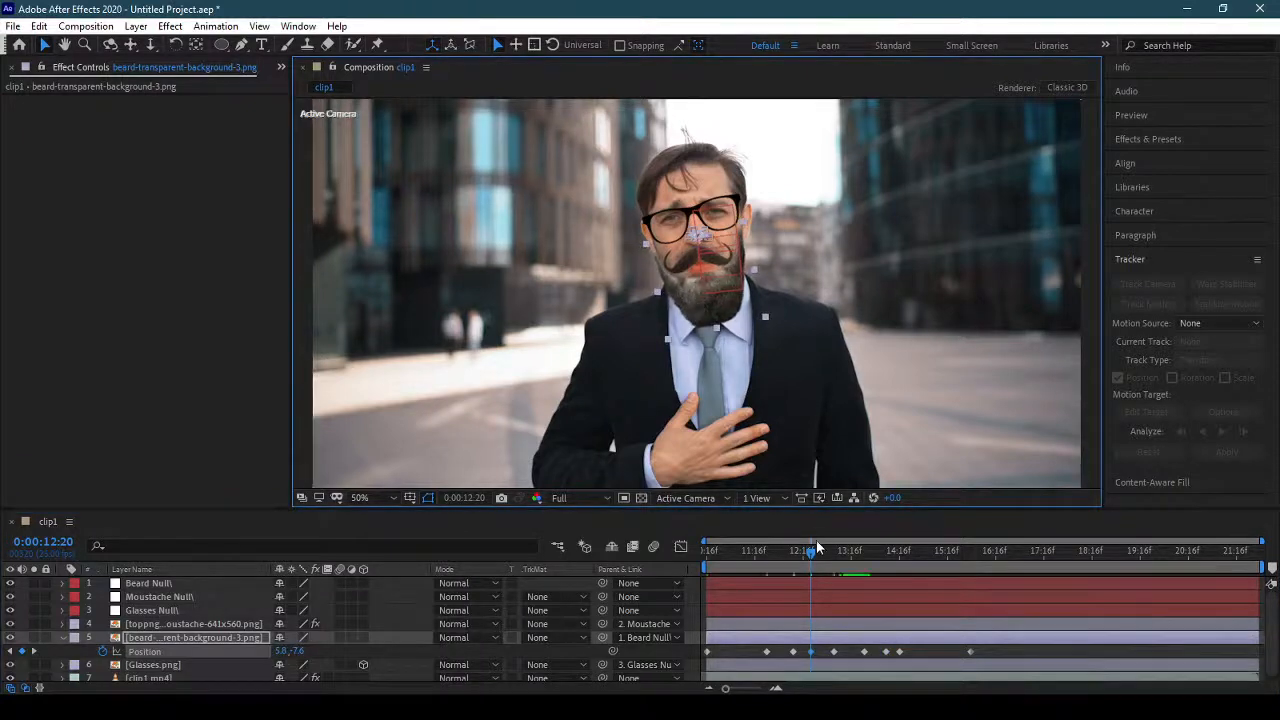
# Readjust the beard's existing position keyframe at 0:00:11:22 and add another at 0:00:11:24 of about 45, -6.
pyautogui.moveTo(812, 561); pyautogui.dragTo(770, 562)
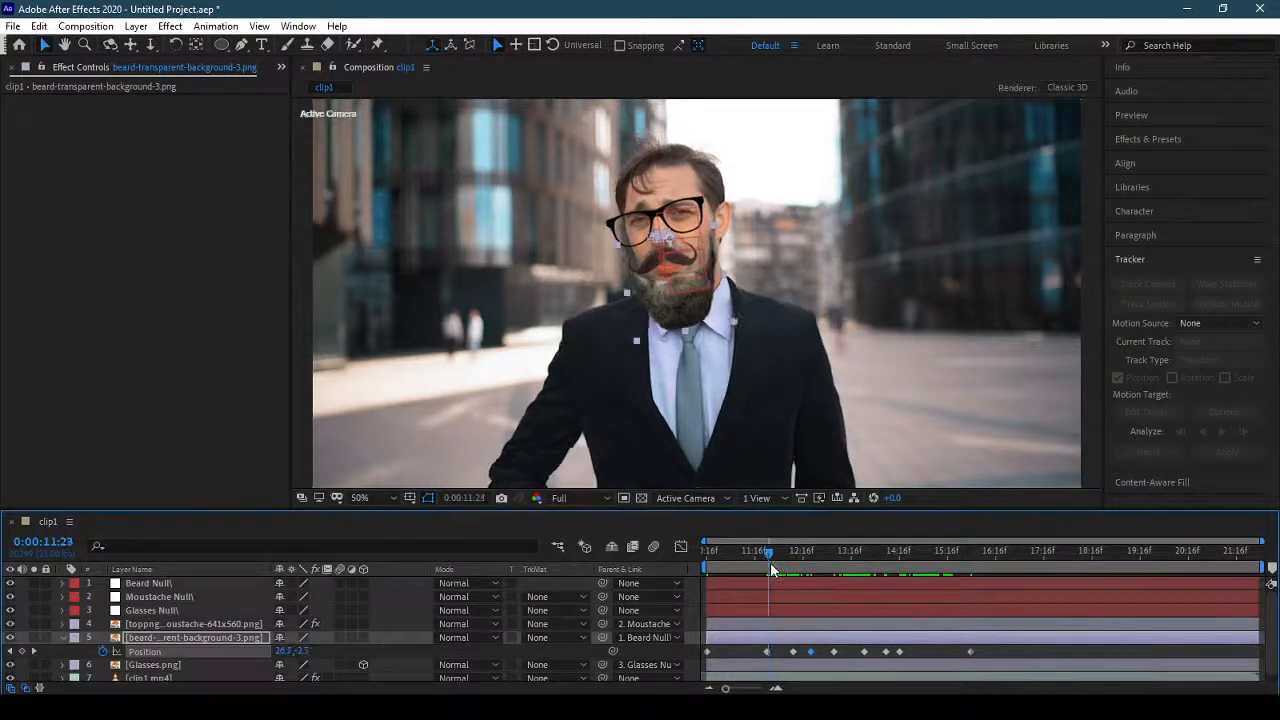
pyautogui.click(9, 652)
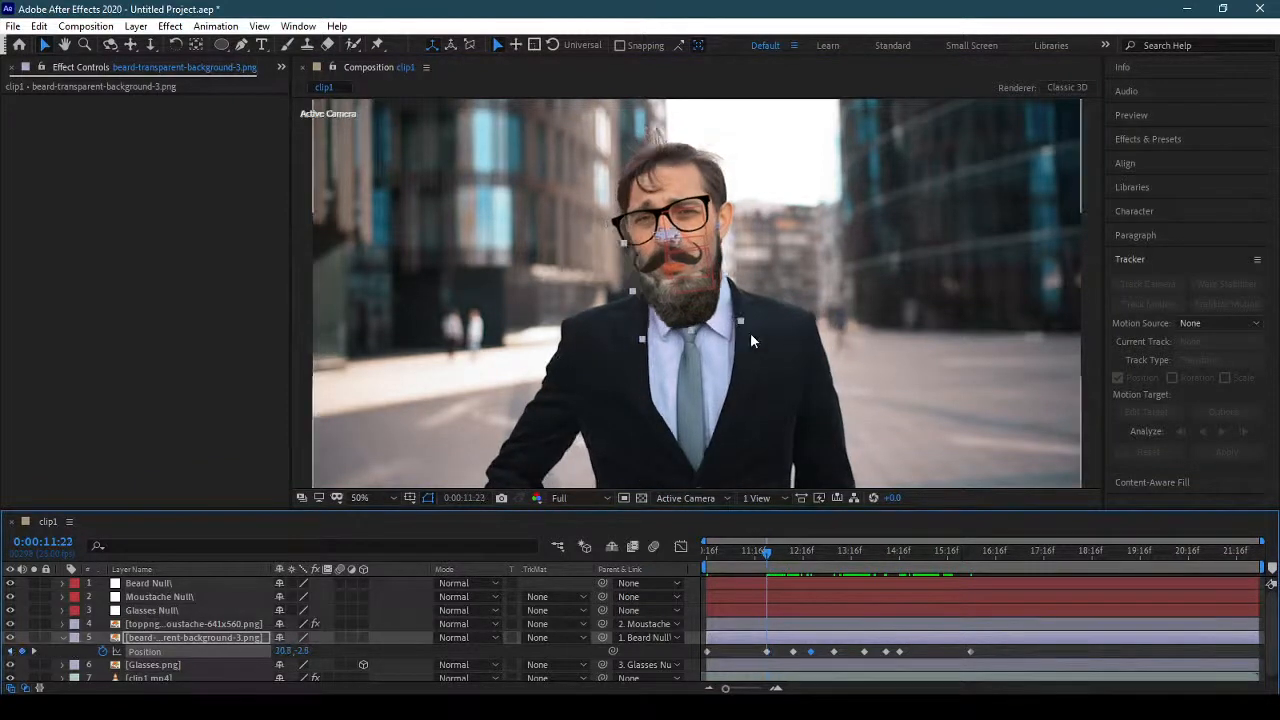
pyautogui.moveTo(697, 323); pyautogui.dragTo(697, 320)
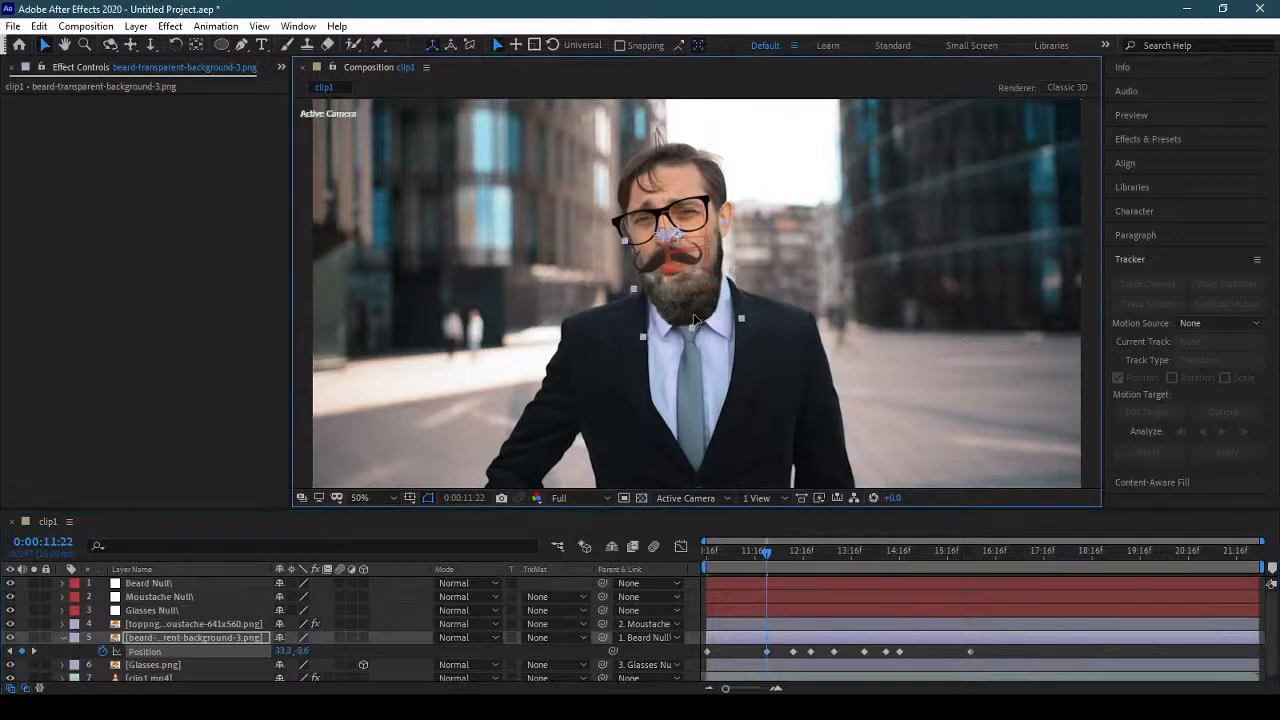
pyautogui.moveTo(776, 556); pyautogui.dragTo(771, 566)
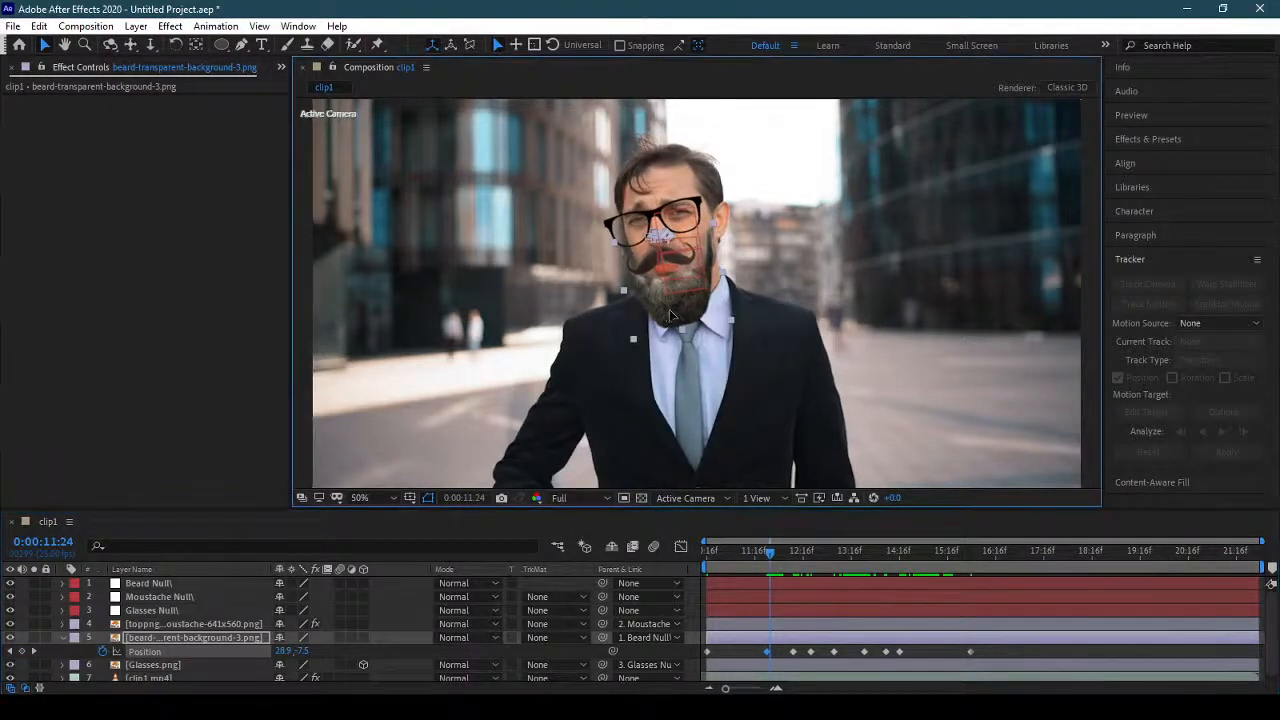
pyautogui.moveTo(669, 309); pyautogui.dragTo(669, 310)
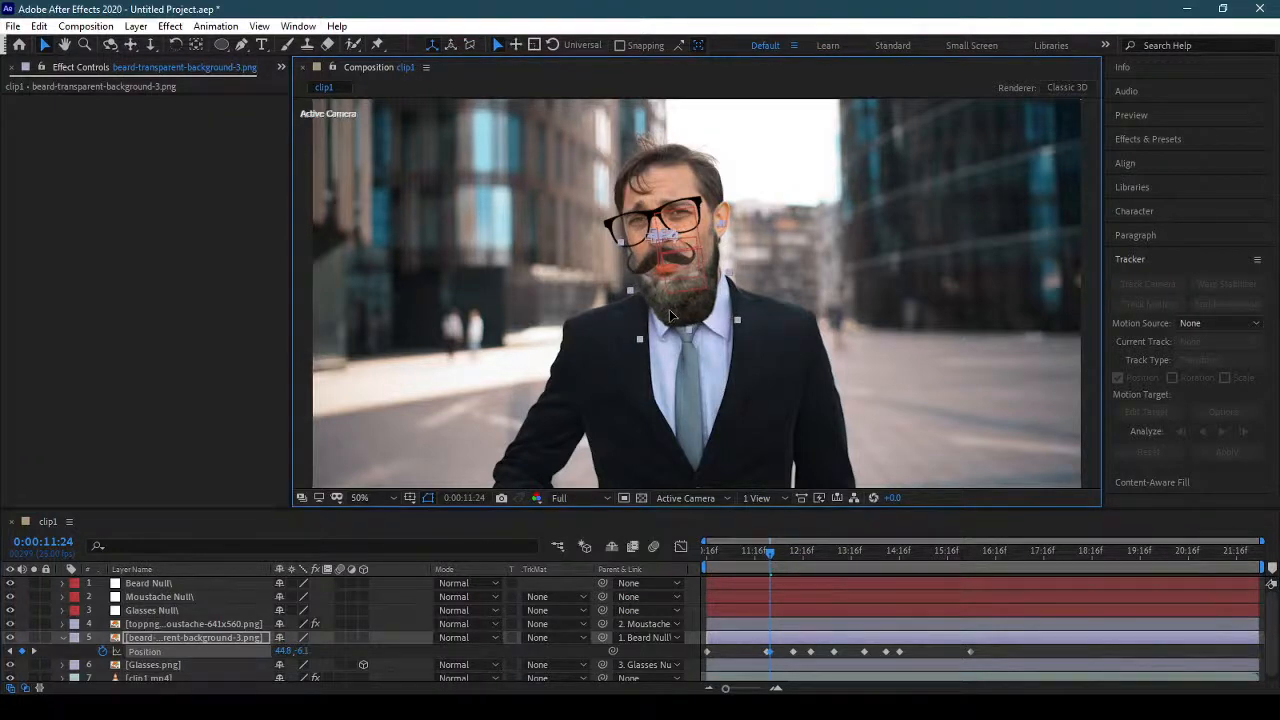
# Shift the beard back onto the jaw at 0:00:11:16 and 0:00:11:19, adding a position keyframe at each time.
pyautogui.moveTo(776, 541); pyautogui.dragTo(756, 562)
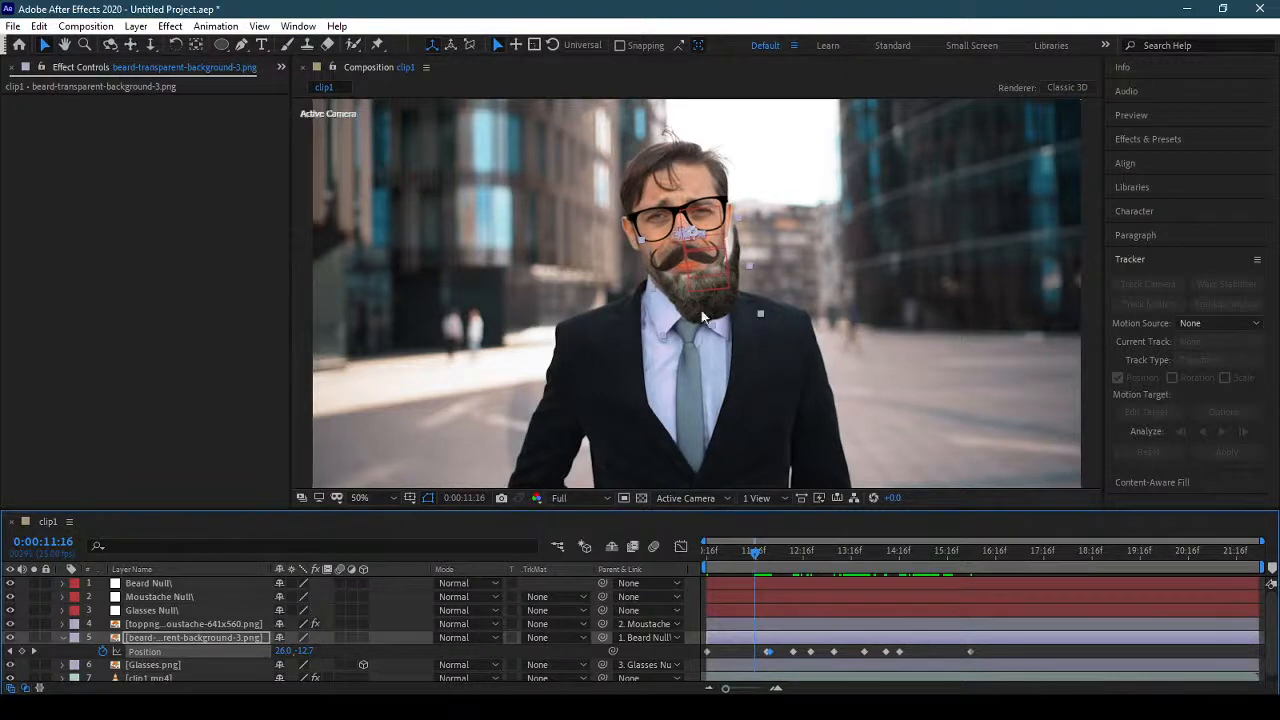
pyautogui.moveTo(703, 317); pyautogui.dragTo(700, 316)
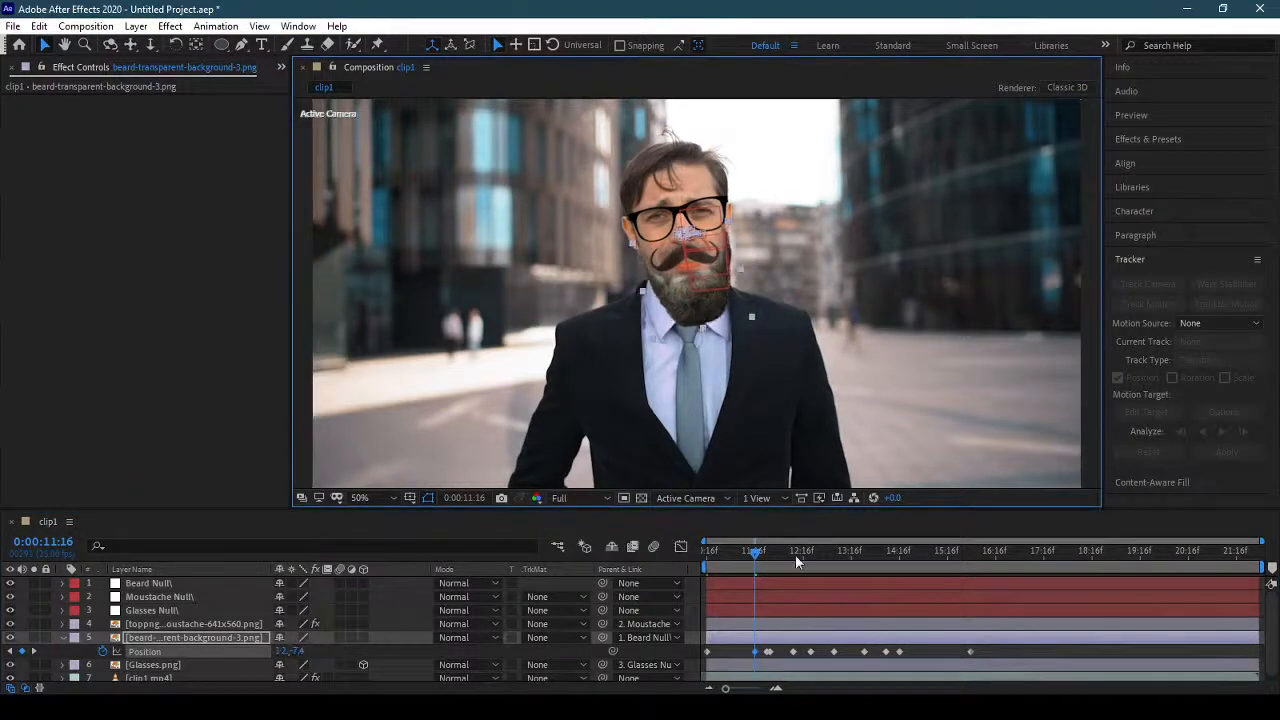
pyautogui.moveTo(755, 558)
pyautogui.mouseDown()
pyautogui.moveTo(712, 558)
pyautogui.moveTo(764, 553)
pyautogui.mouseUp()
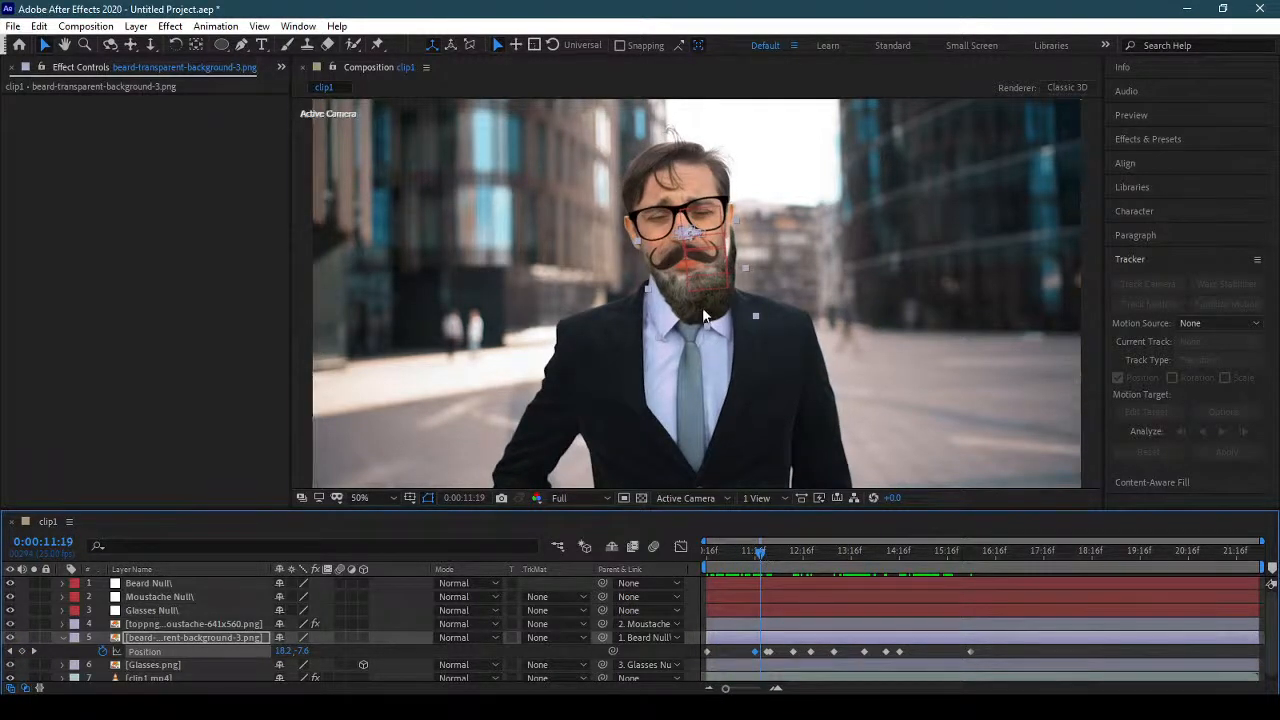
pyautogui.moveTo(704, 316); pyautogui.dragTo(695, 314)
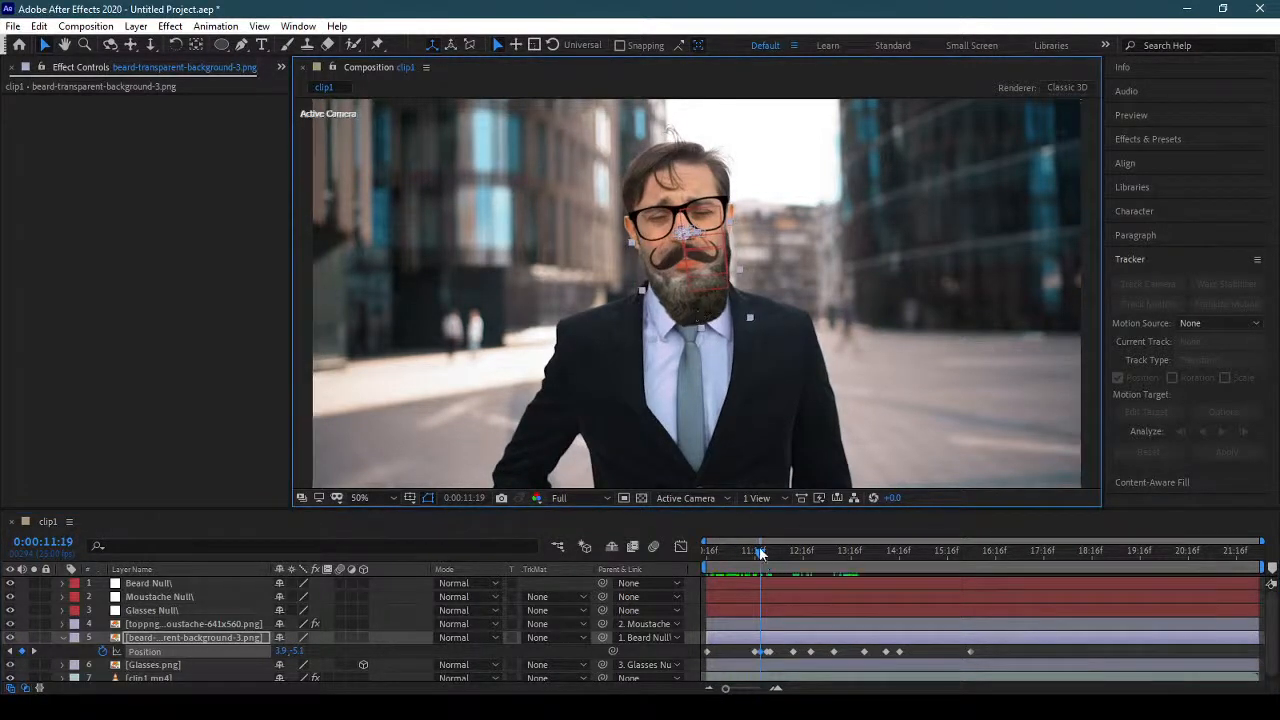
# Shift the beard onto the jaw with position keyframes of about -35, -12 at 0:00:16:24 and about 12, -11 at 0:00:16:14.
pyautogui.moveTo(759, 546); pyautogui.dragTo(1010, 554)
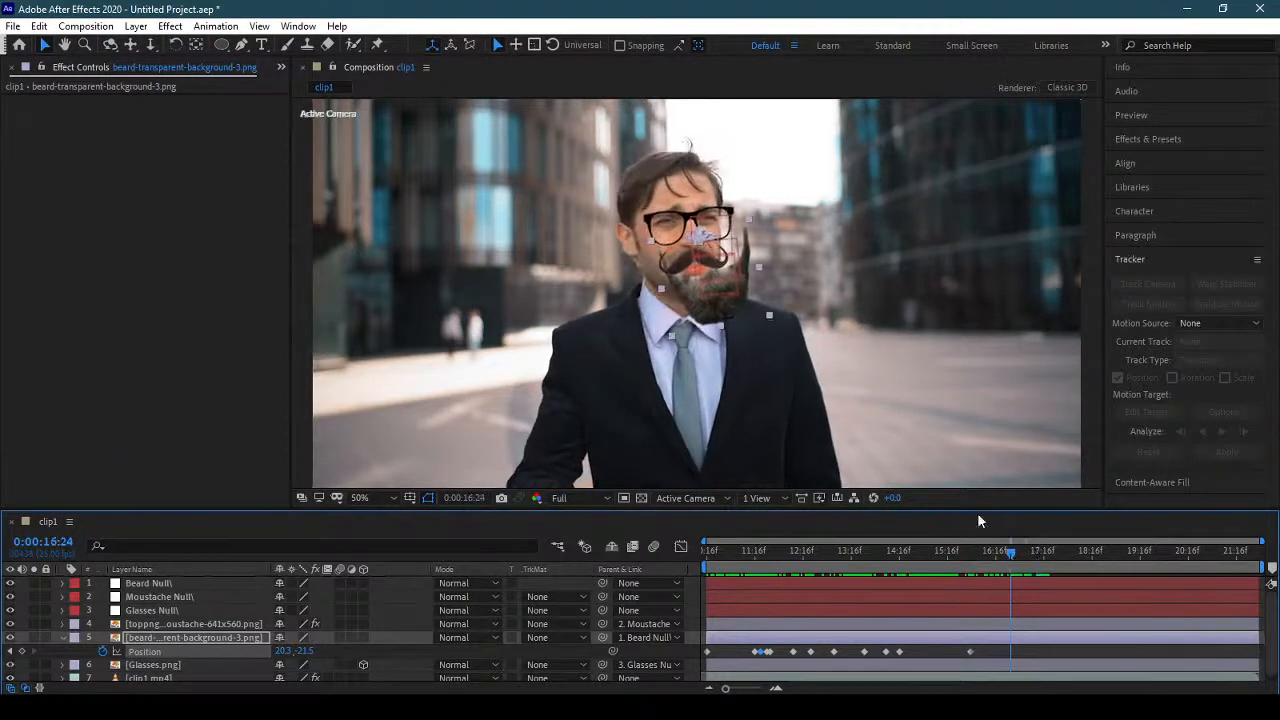
pyautogui.moveTo(739, 316); pyautogui.dragTo(708, 316)
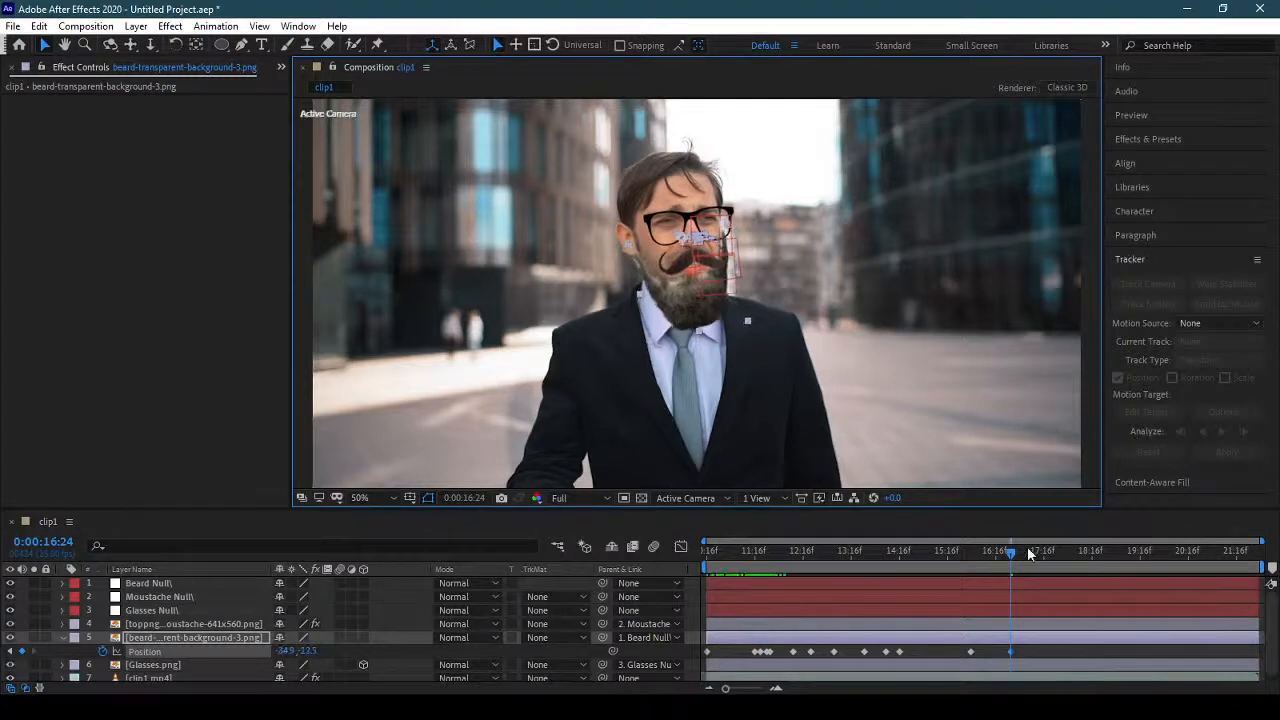
pyautogui.moveTo(1028, 551); pyautogui.dragTo(993, 558)
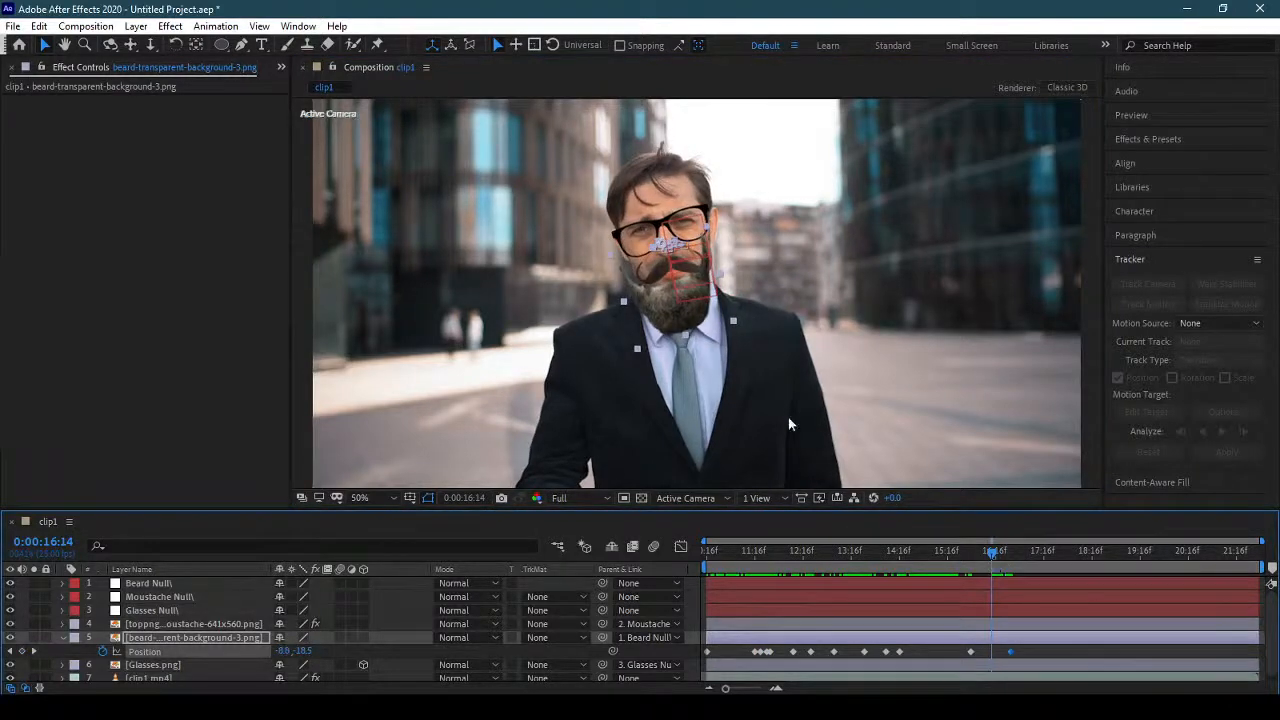
pyautogui.moveTo(673, 325); pyautogui.dragTo(683, 330)
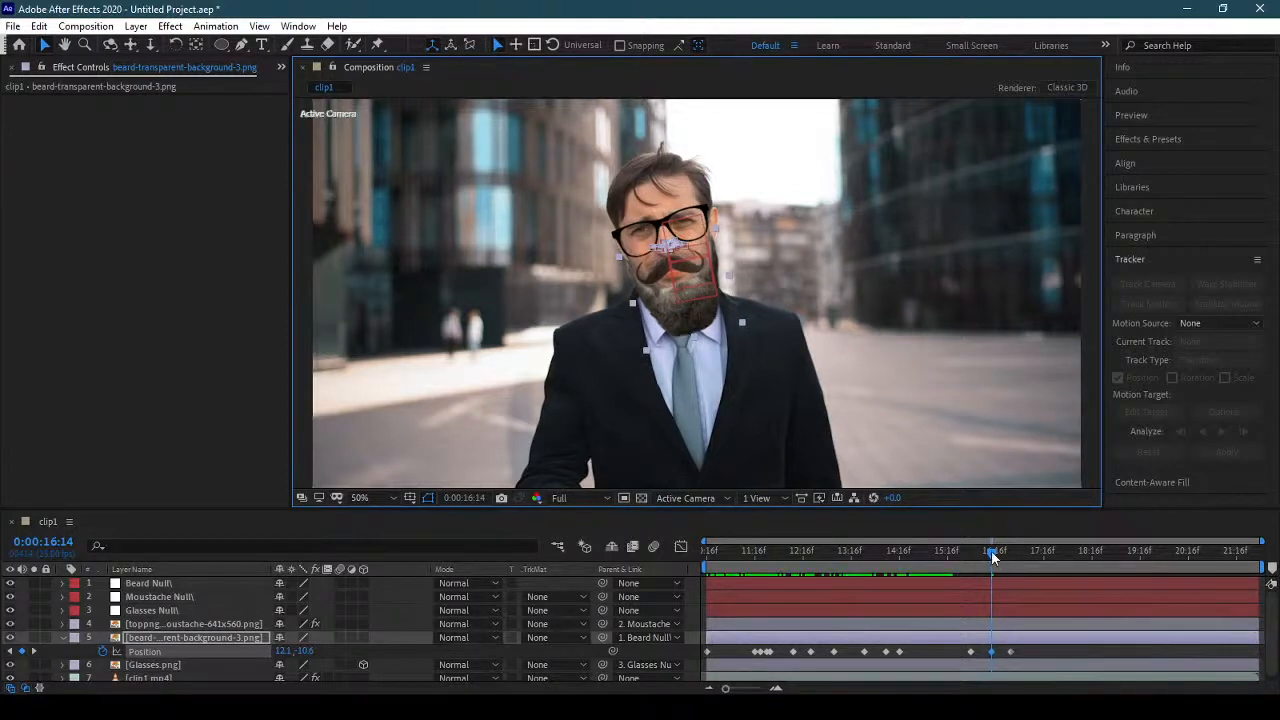
# Keyframe the beard's position to about -6, -13 at 0:00:16:20 and about 13, -15 at 0:00:16:08.
pyautogui.moveTo(991, 550)
pyautogui.mouseDown()
pyautogui.moveTo(1013, 553)
pyautogui.moveTo(1003, 560)
pyautogui.mouseUp()
pyautogui.moveTo(686, 318); pyautogui.dragTo(691, 320)
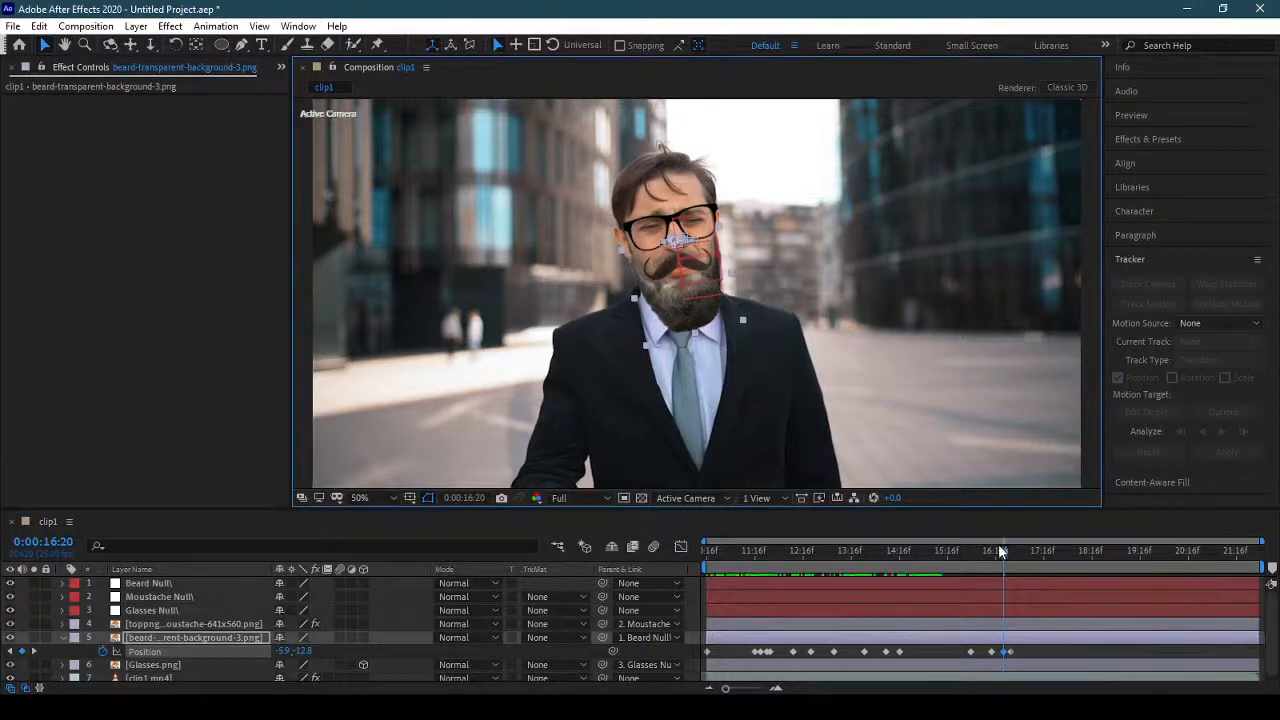
pyautogui.moveTo(1005, 552); pyautogui.dragTo(983, 553)
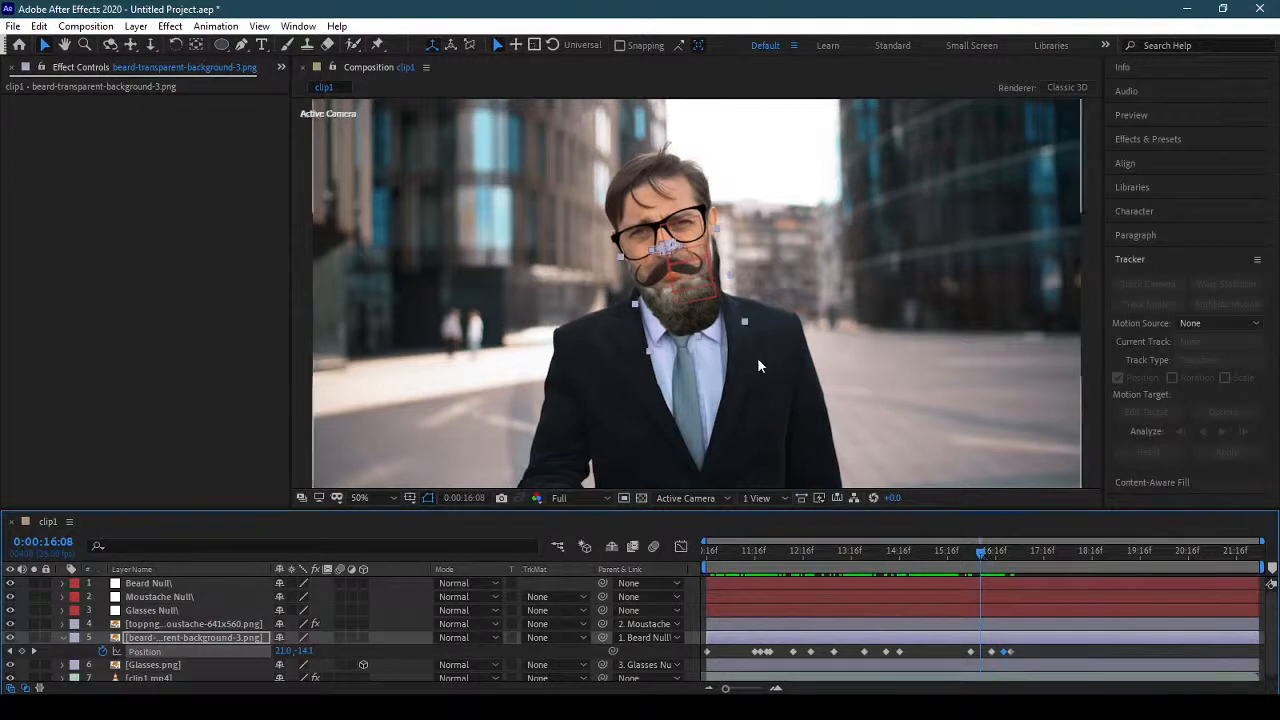
pyautogui.moveTo(696, 324); pyautogui.dragTo(693, 324)
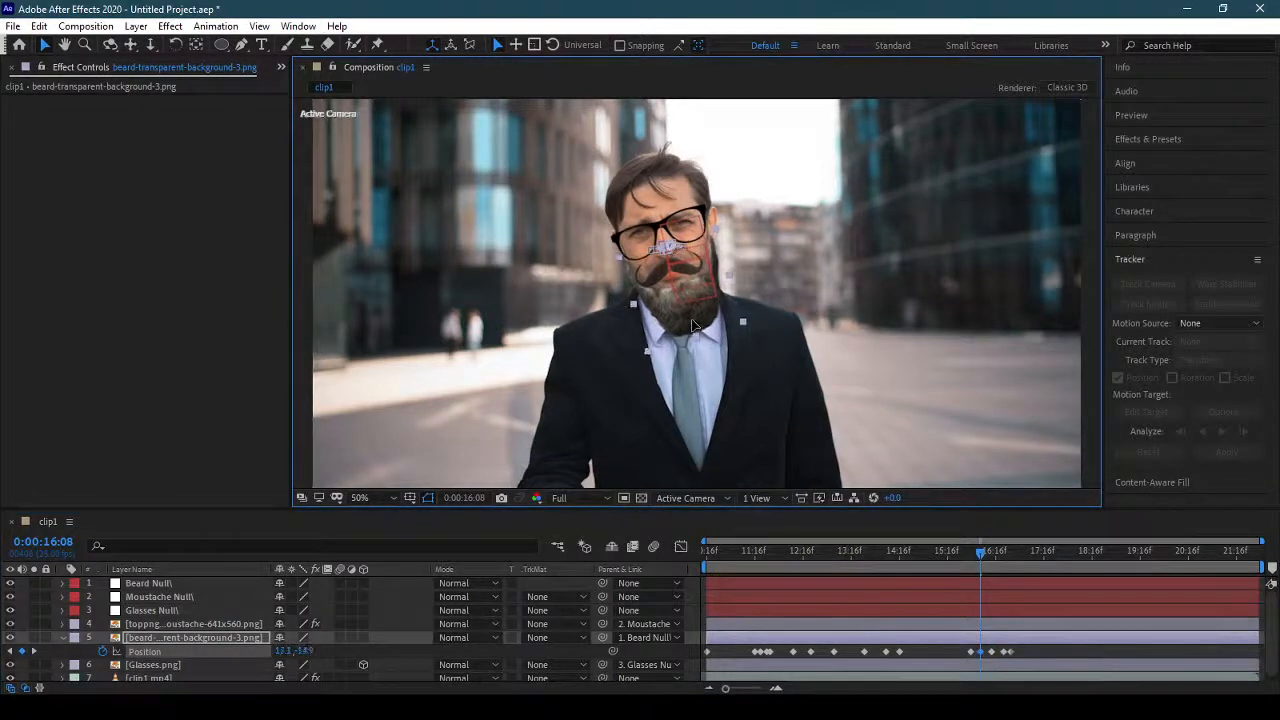
# Fit the beard to the jaw with added position keyframes at 0:00:17:19, 0:00:17:10 and 0:00:17:04.
pyautogui.moveTo(983, 549); pyautogui.dragTo(1048, 562)
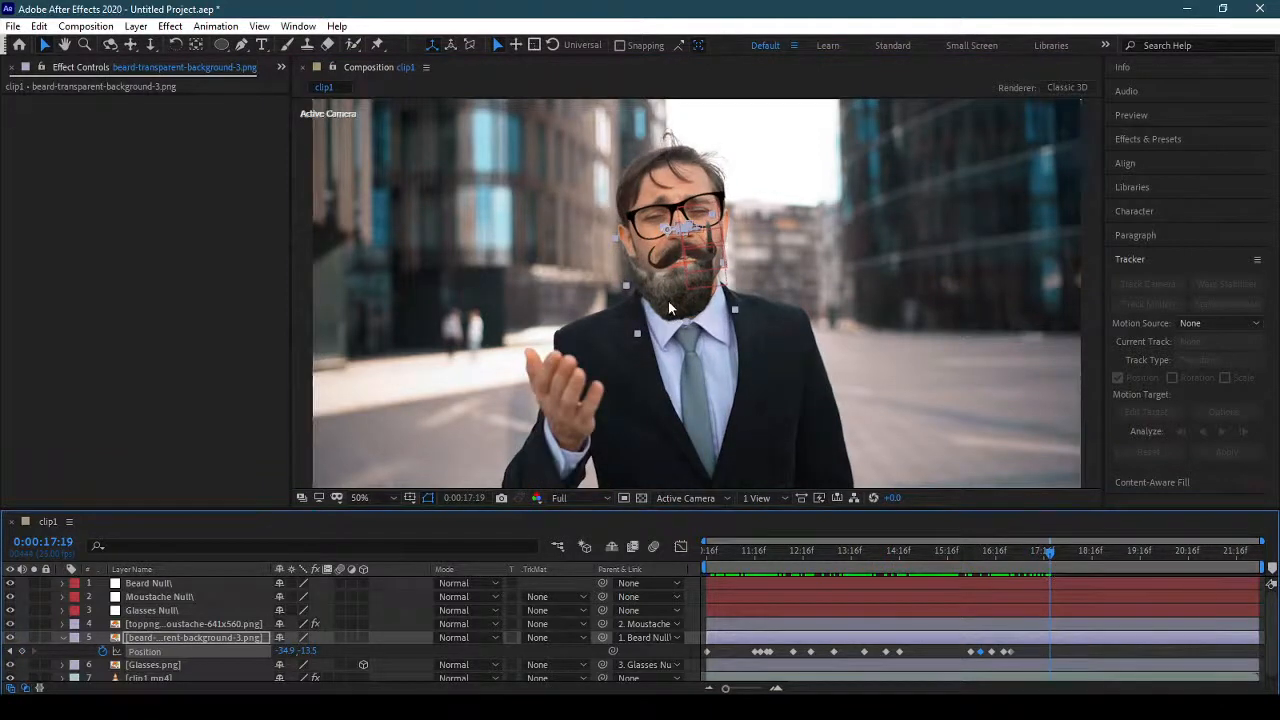
pyautogui.moveTo(674, 314); pyautogui.dragTo(680, 314)
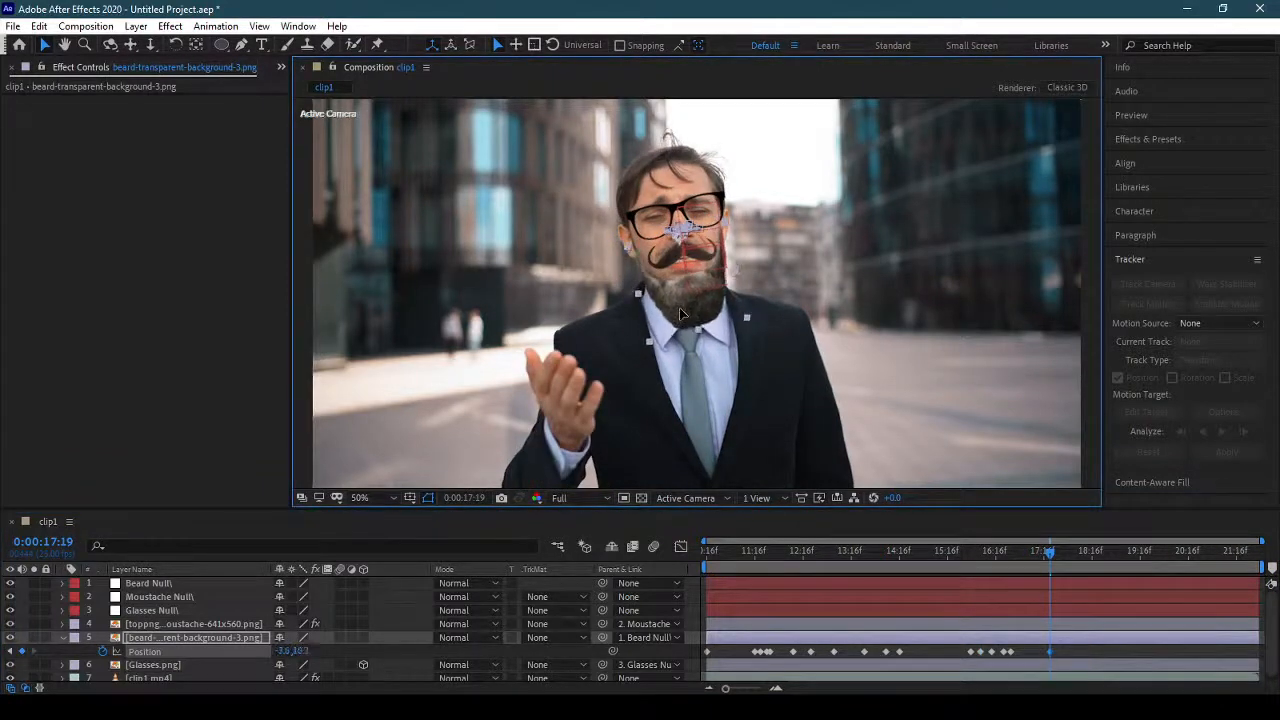
pyautogui.moveTo(1043, 555); pyautogui.dragTo(1034, 555)
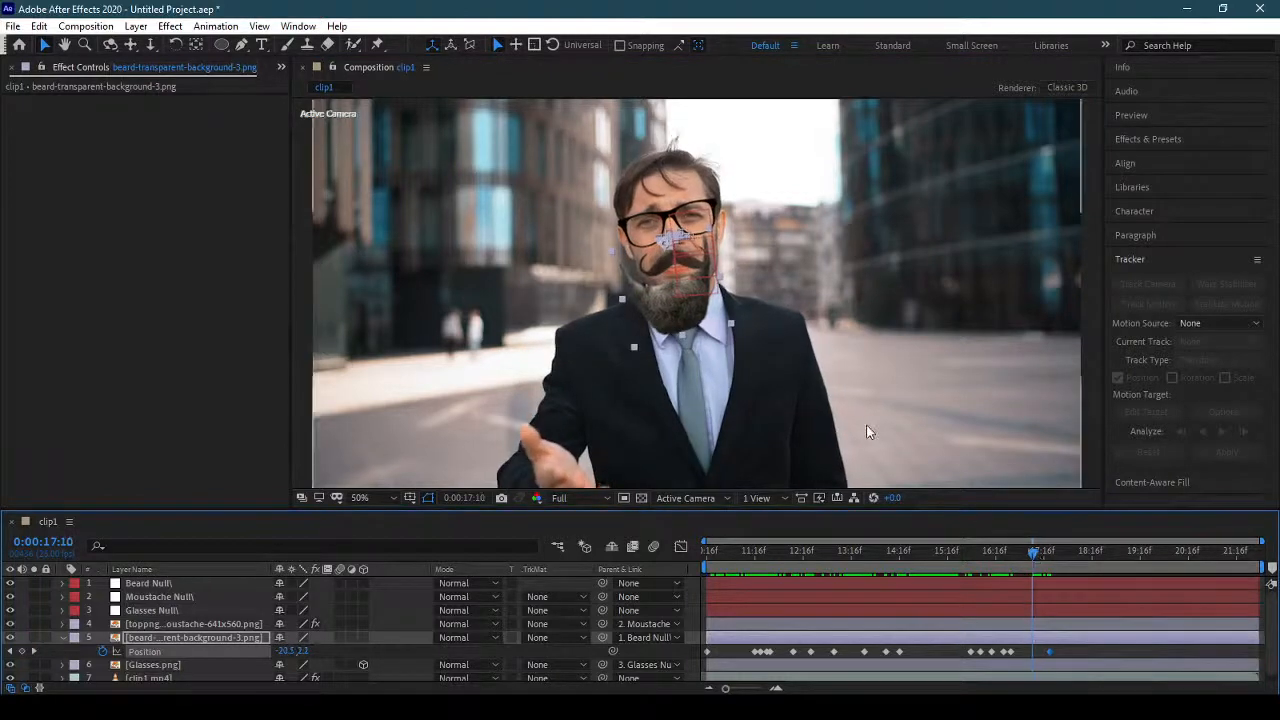
pyautogui.moveTo(669, 322); pyautogui.dragTo(680, 311)
pyautogui.moveTo(1038, 558); pyautogui.dragTo(1020, 561)
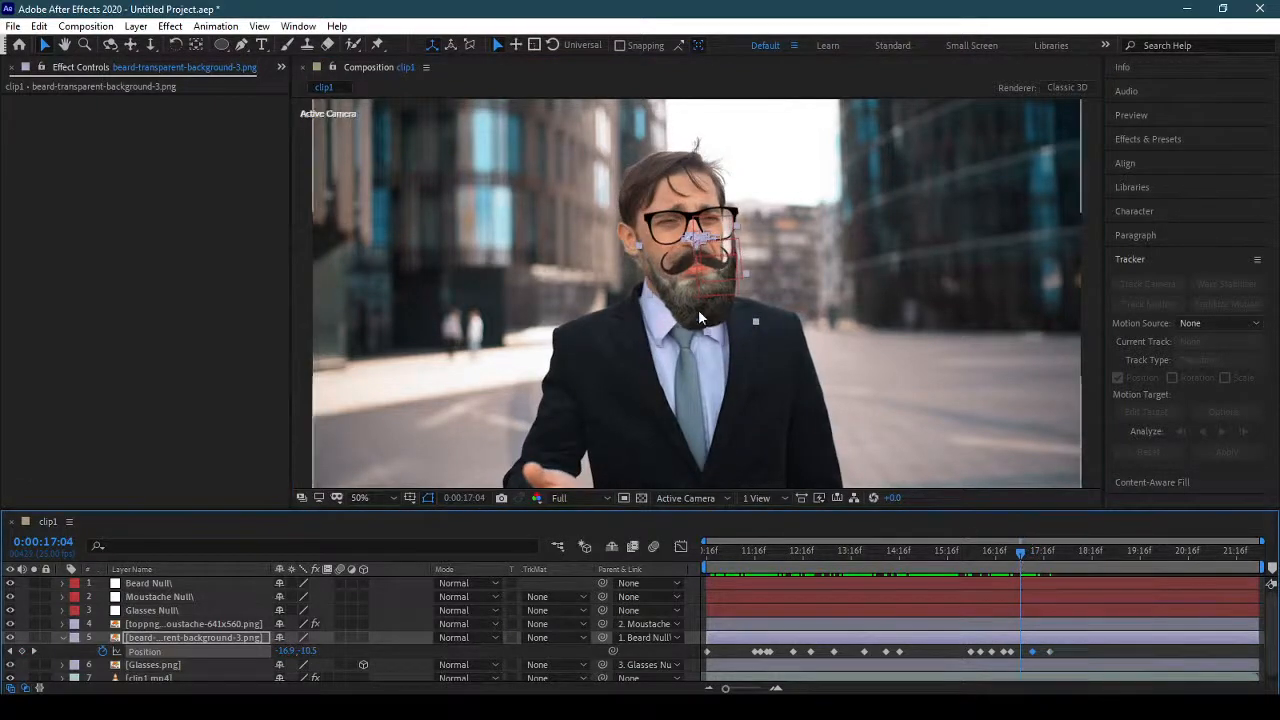
pyautogui.moveTo(698, 309); pyautogui.dragTo(689, 307)
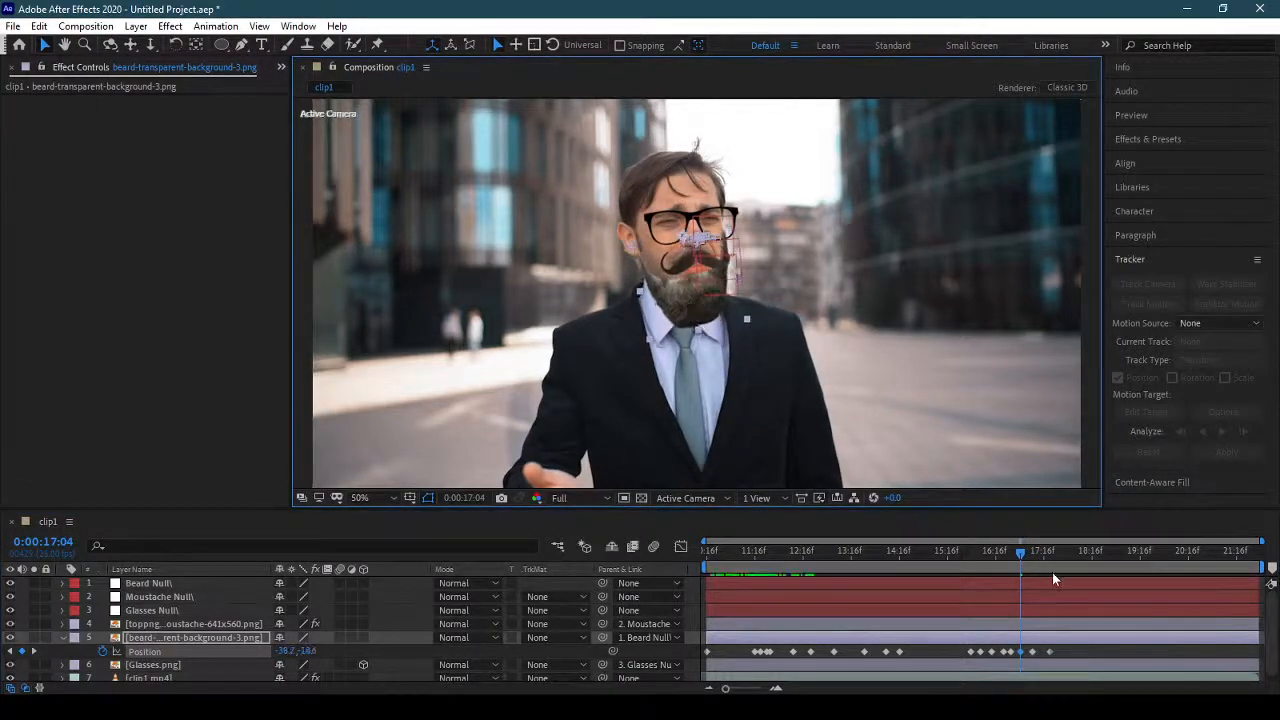
# Raise the beard slightly near 0:00:18:15 and keyframe its position to about 2, -13 at 0:00:18:03.
pyautogui.moveTo(1020, 551); pyautogui.dragTo(1090, 556)
pyautogui.moveTo(678, 318); pyautogui.dragTo(677, 308)
pyautogui.moveTo(1087, 561); pyautogui.dragTo(1066, 558)
pyautogui.click(686, 320)
pyautogui.moveTo(686, 320); pyautogui.dragTo(683, 314)
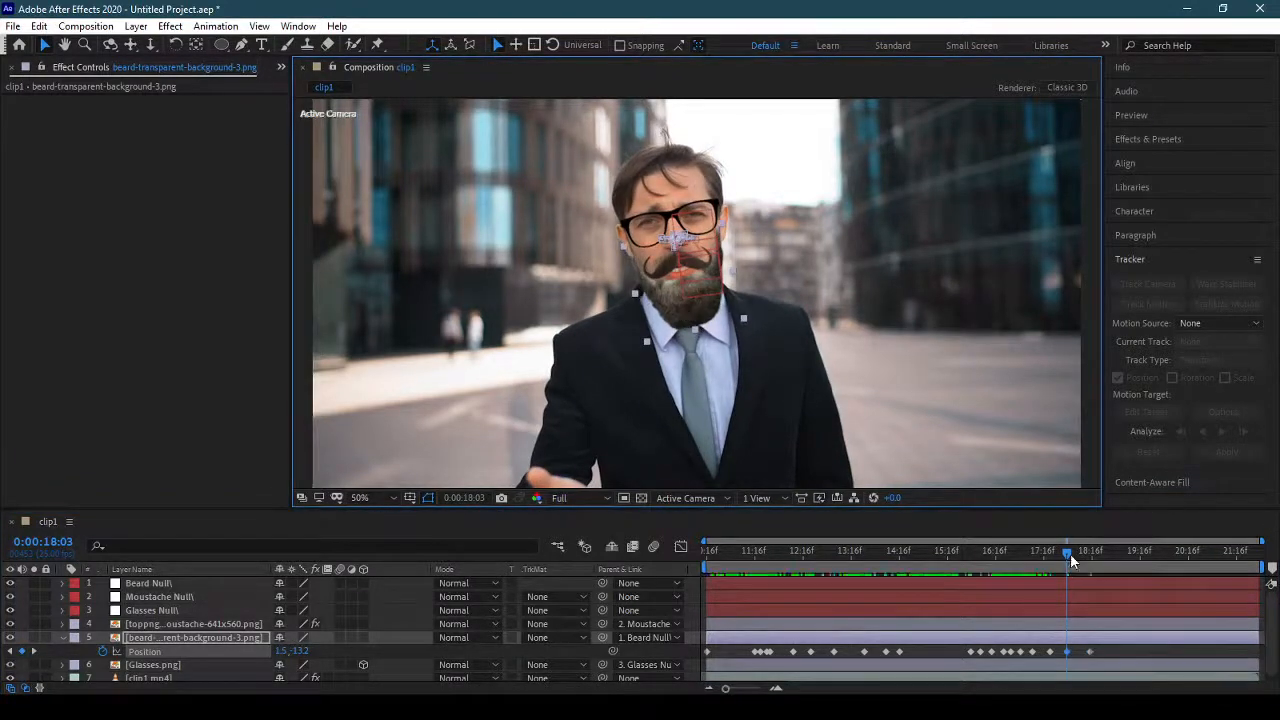
# Keyframe the beard's position to about -63, -13 at 0:00:20:19 and about 2, -33 at 0:00:20:01.
pyautogui.moveTo(1070, 553); pyautogui.dragTo(1196, 574)
pyautogui.moveTo(741, 303); pyautogui.dragTo(710, 315)
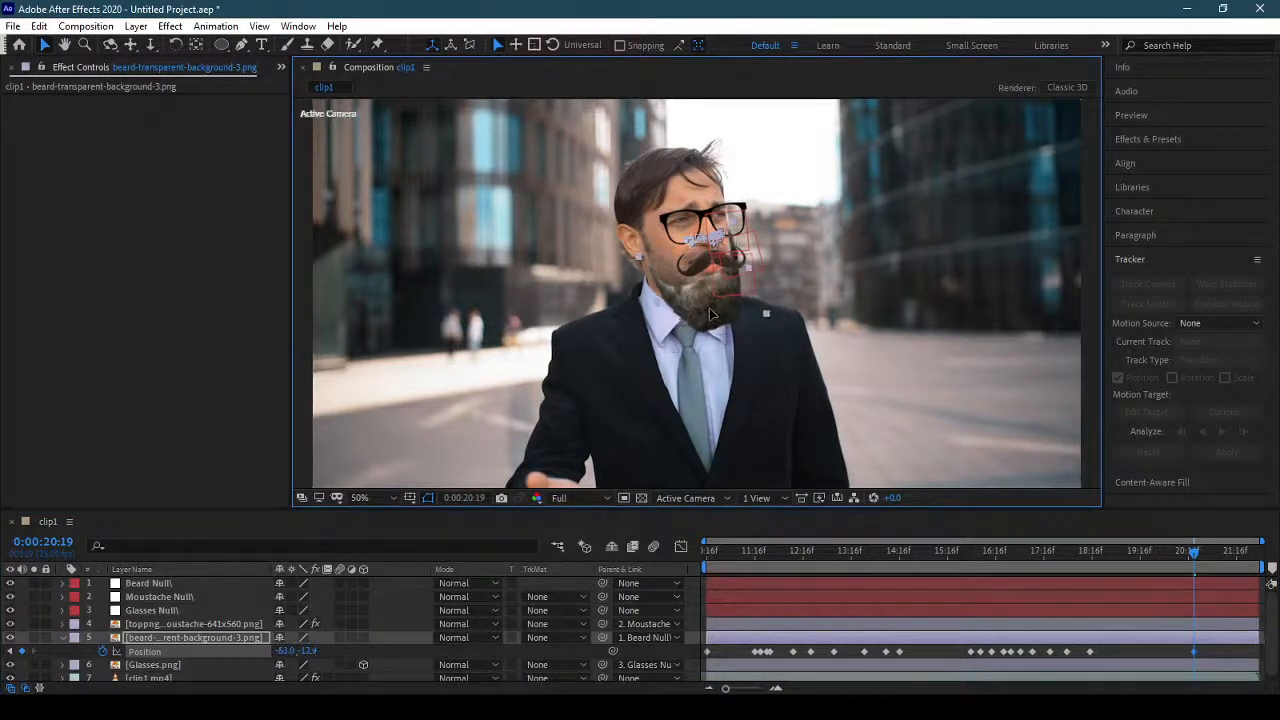
pyautogui.moveTo(1192, 558); pyautogui.dragTo(1158, 558)
pyautogui.moveTo(675, 328); pyautogui.dragTo(690, 318)
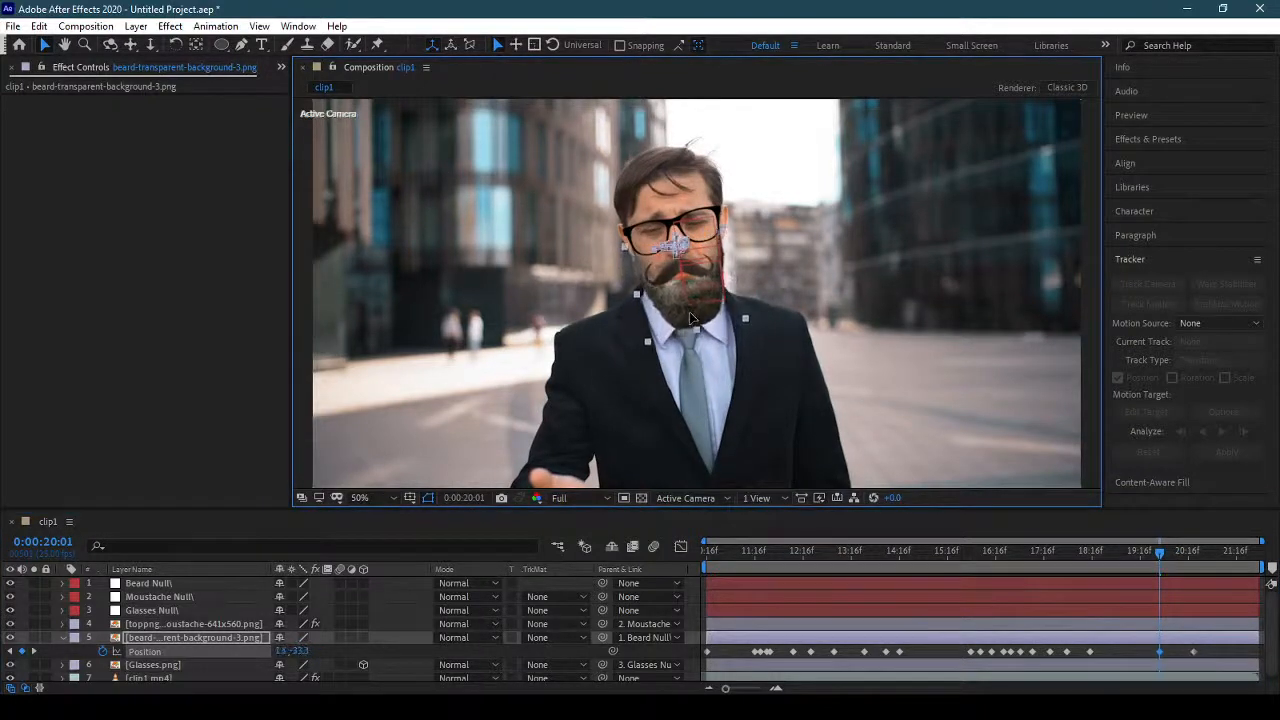
# Keyframe the beard's position to about -4, -28 at 0:00:20:12 and realign it on the jaw near 0:00:19:08.
pyautogui.moveTo(1162, 553); pyautogui.dragTo(1182, 555)
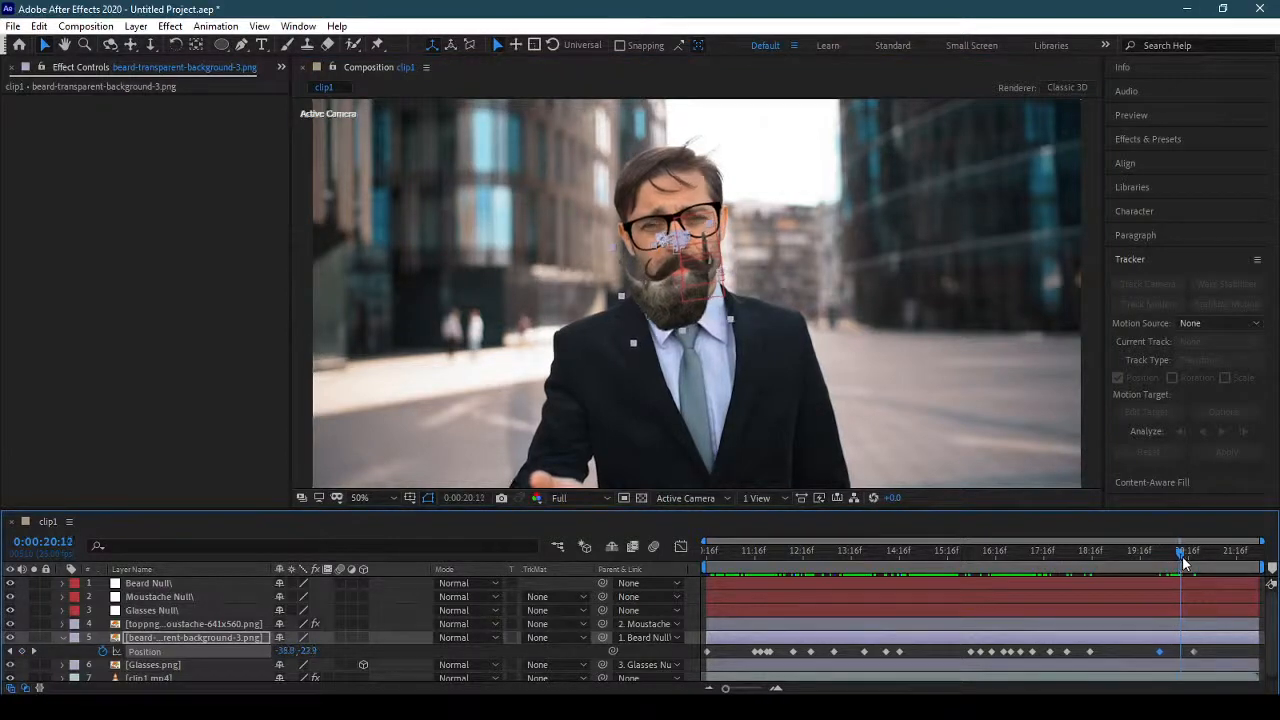
pyautogui.moveTo(689, 320); pyautogui.dragTo(699, 314)
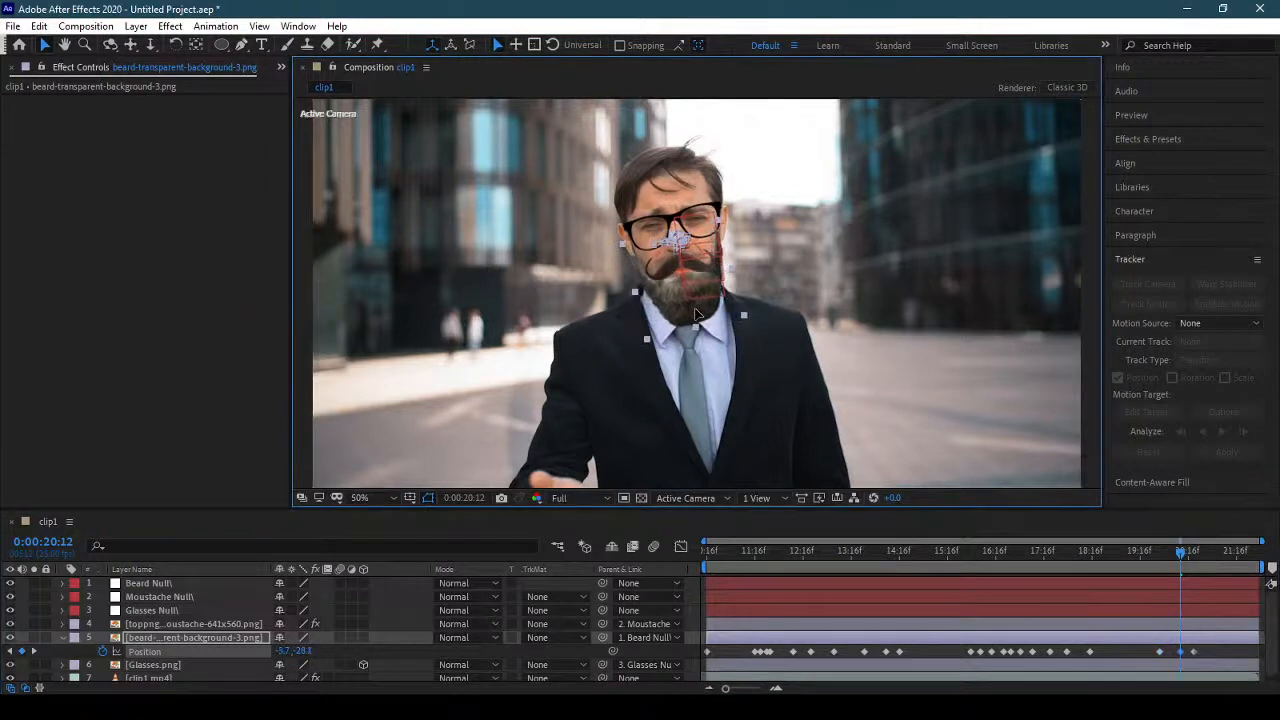
pyautogui.rightClick(695, 314)
pyautogui.click(681, 315)
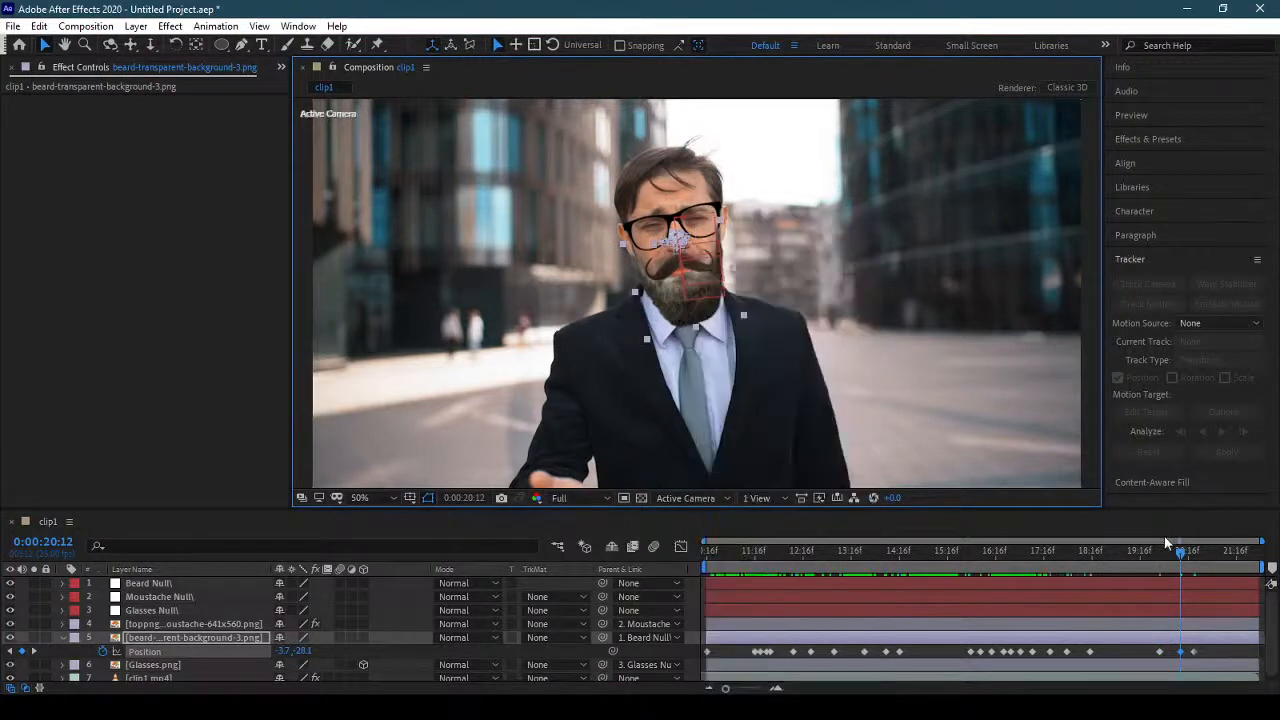
pyautogui.moveTo(1184, 554); pyautogui.dragTo(1126, 553)
pyautogui.moveTo(714, 318); pyautogui.dragTo(703, 314)
# Align the beard with the face at 0:00:21:13, 0:00:21:03 and the clip's last frame, 0:00:22:02, adding a position keyframe at each.
pyautogui.moveTo(1125, 562); pyautogui.dragTo(1232, 558)
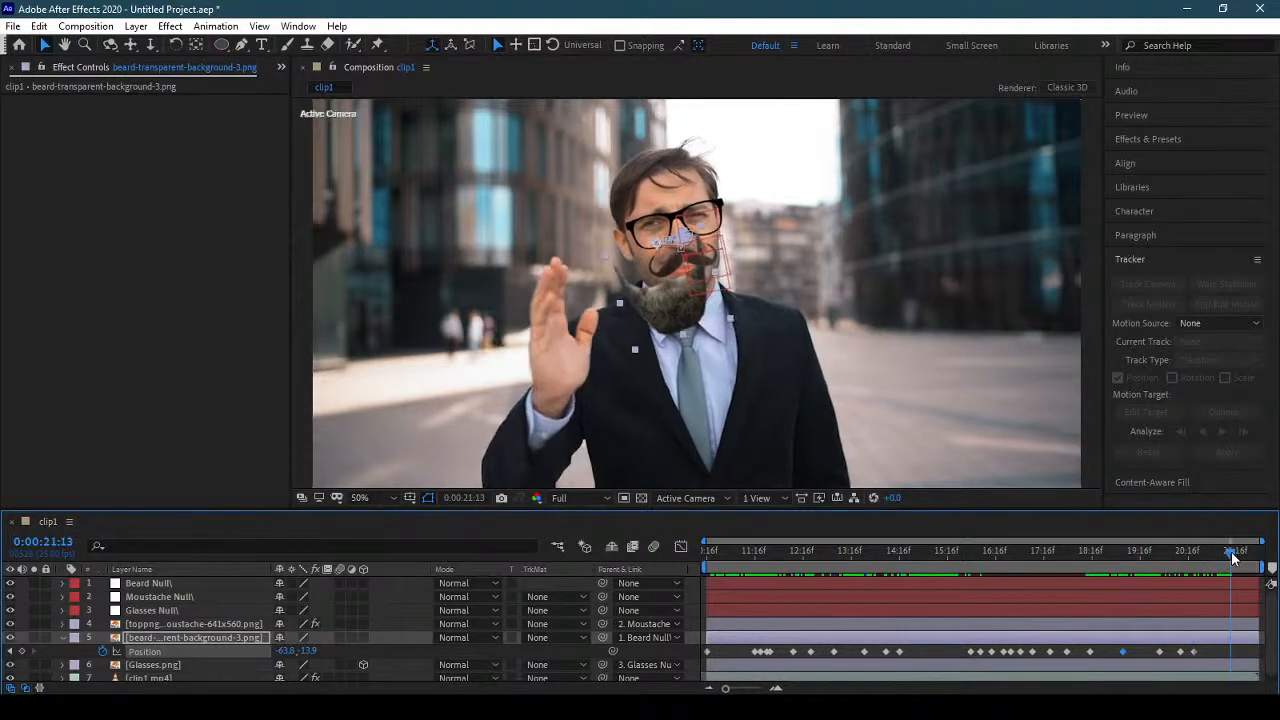
pyautogui.moveTo(708, 316); pyautogui.dragTo(695, 306)
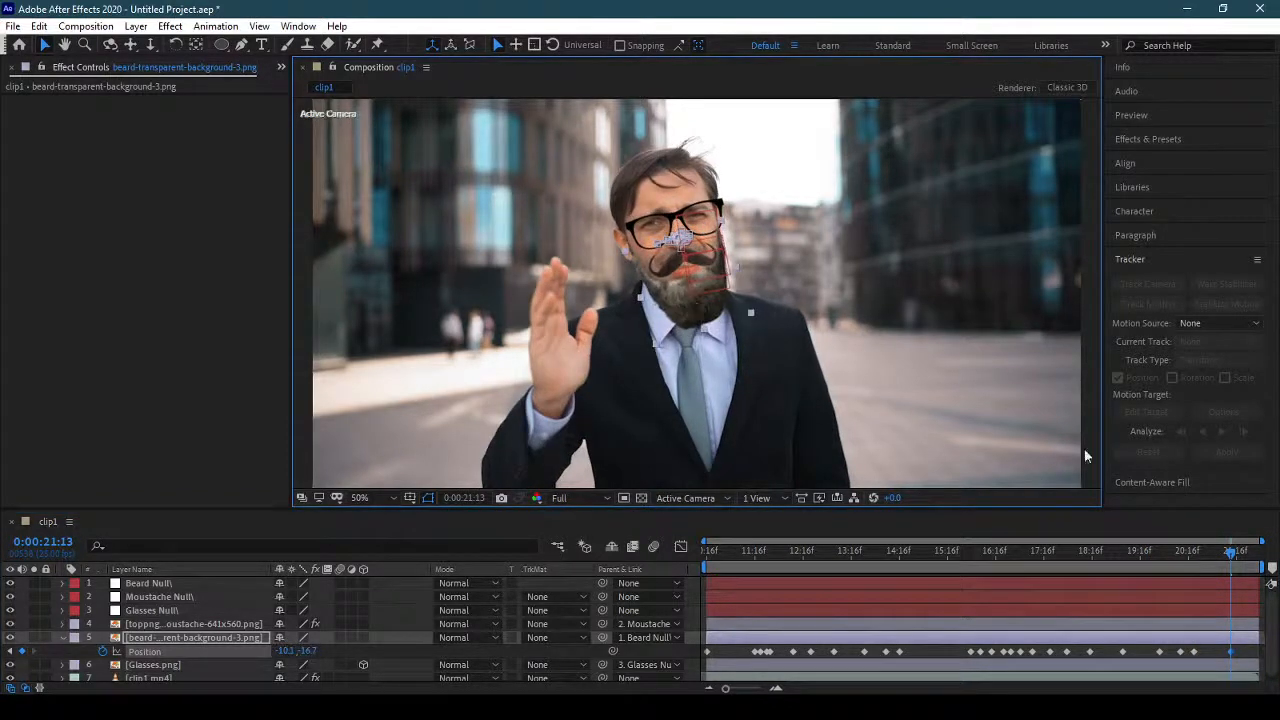
pyautogui.moveTo(1230, 560); pyautogui.dragTo(1209, 555)
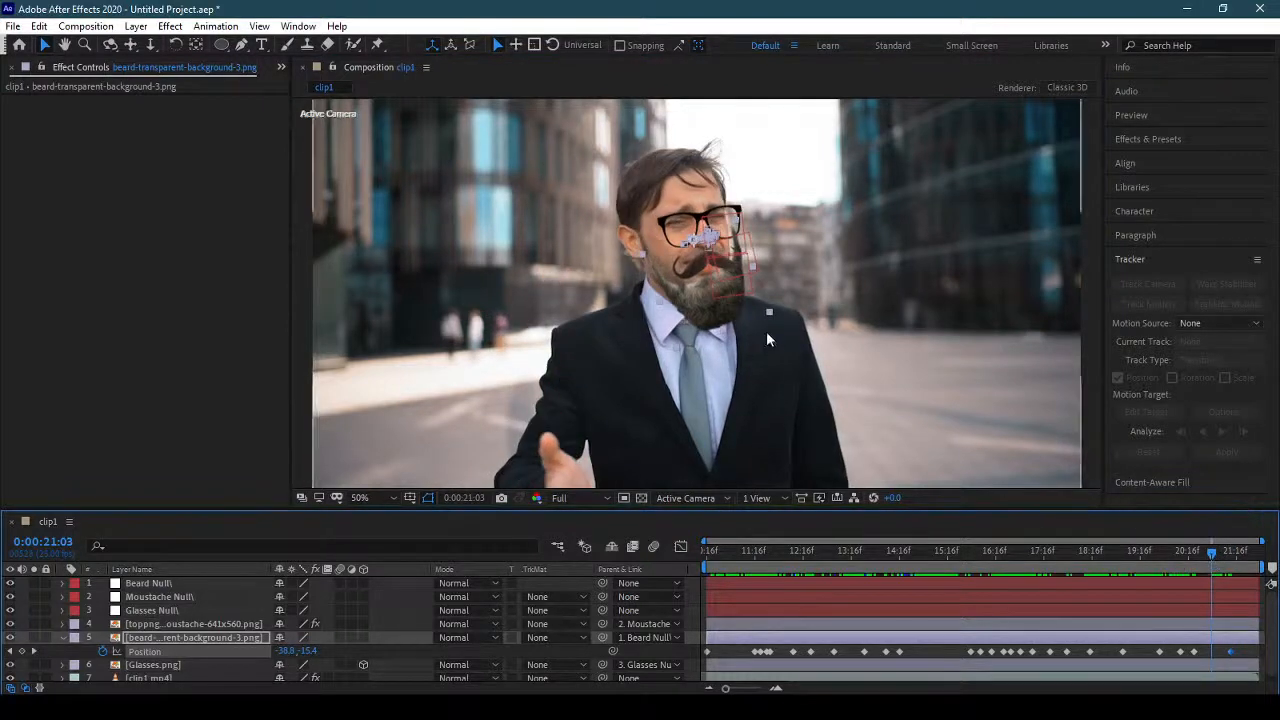
pyautogui.moveTo(730, 320); pyautogui.dragTo(719, 318)
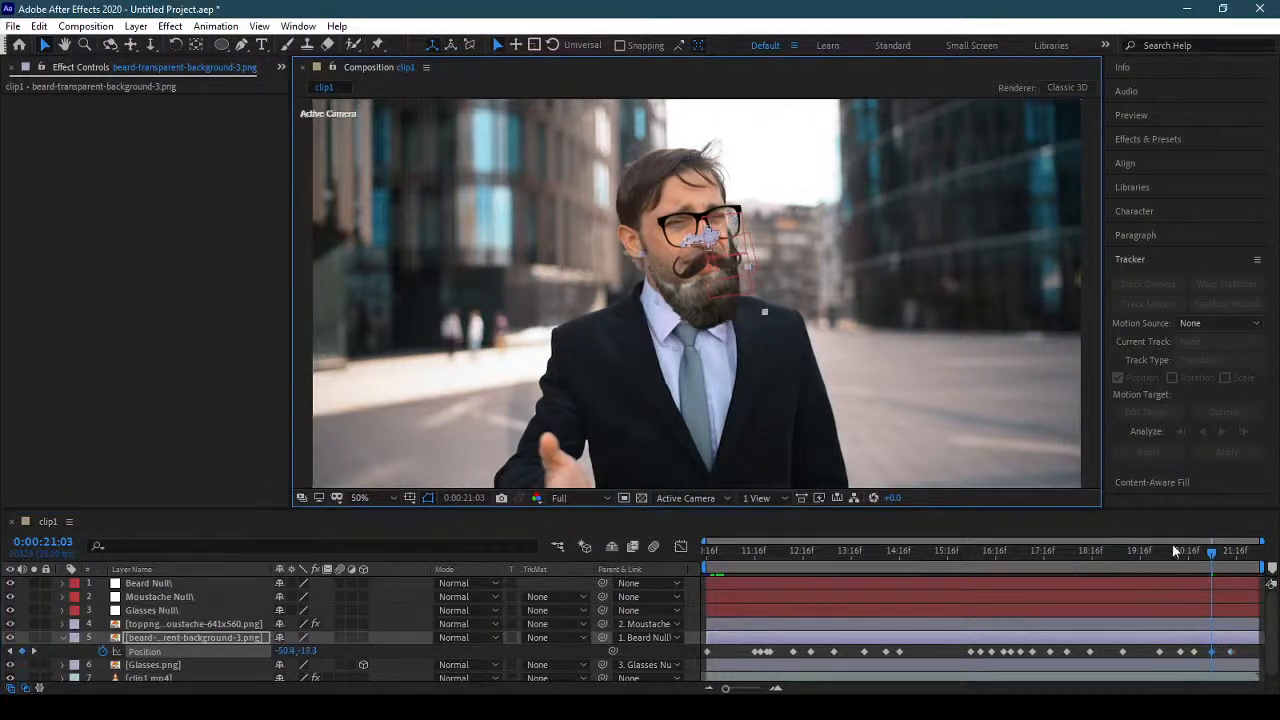
pyautogui.moveTo(1212, 557); pyautogui.dragTo(1264, 565)
pyautogui.moveTo(638, 308); pyautogui.dragTo(655, 300)
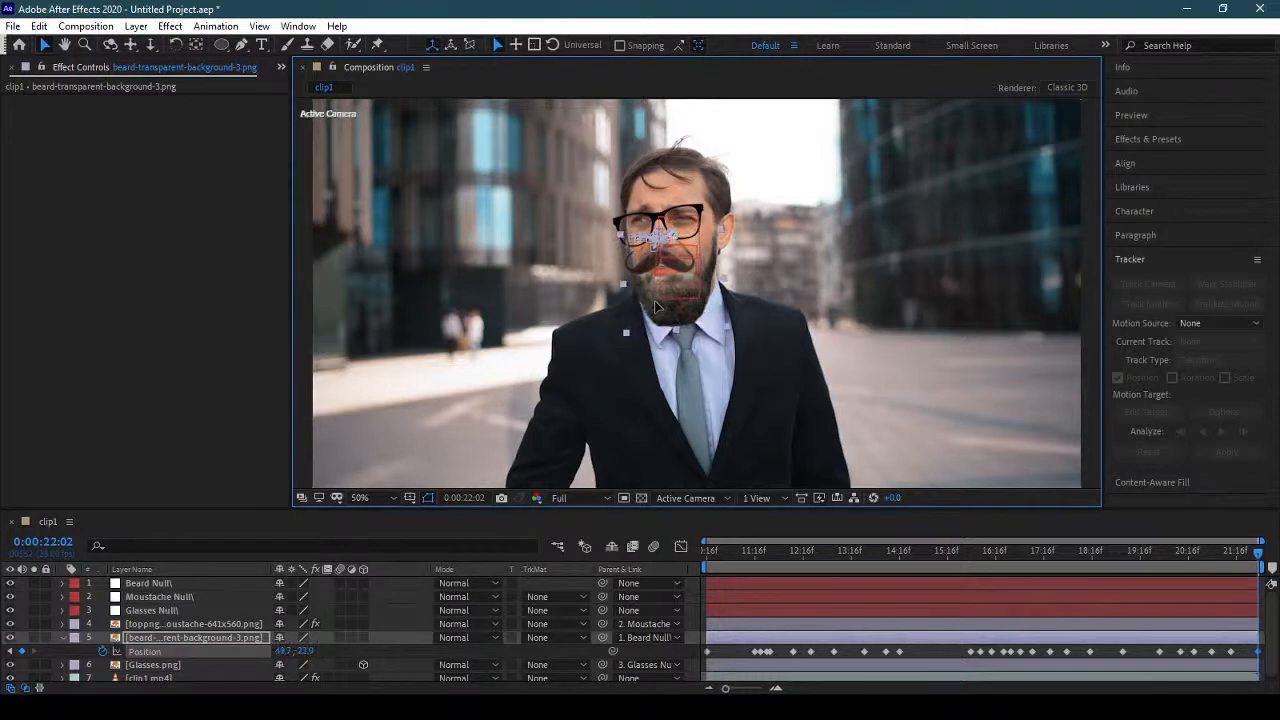
# Play the composition back from 0:00:10:16 to check how the beard follows the face.
pyautogui.moveTo(1262, 562); pyautogui.dragTo(1242, 560)
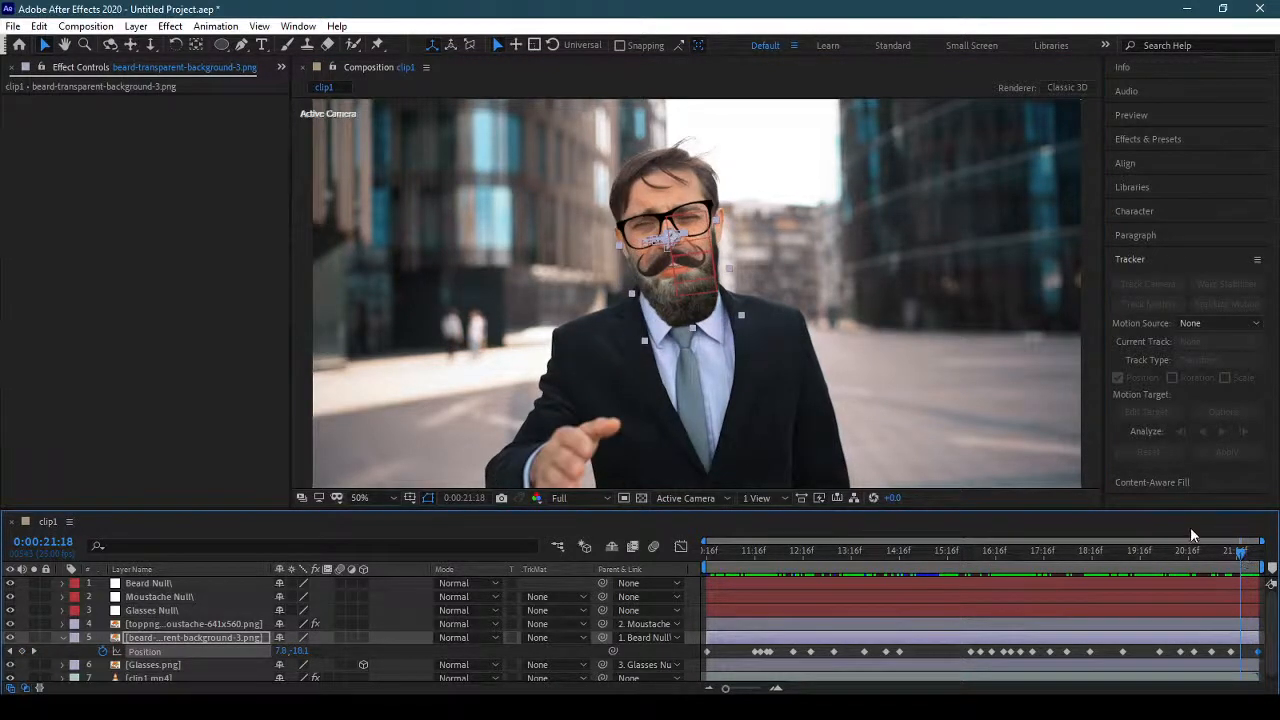
pyautogui.click(710, 568)
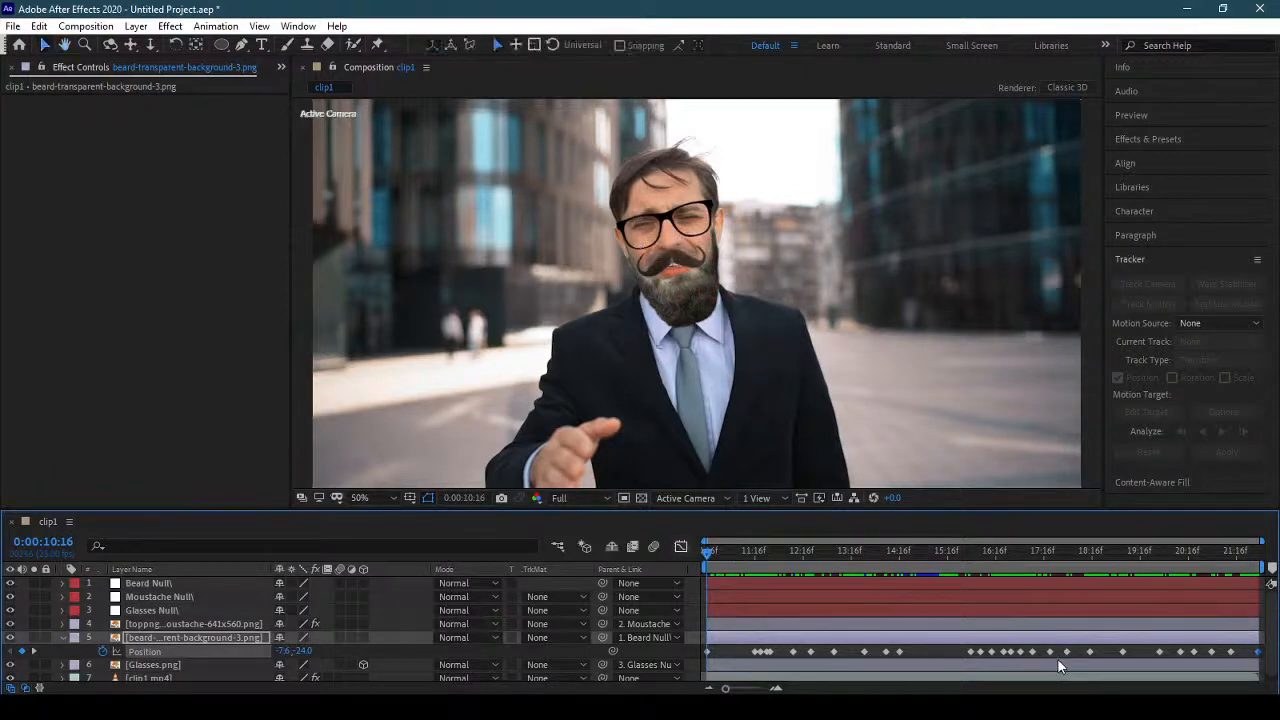
pyautogui.press('space')
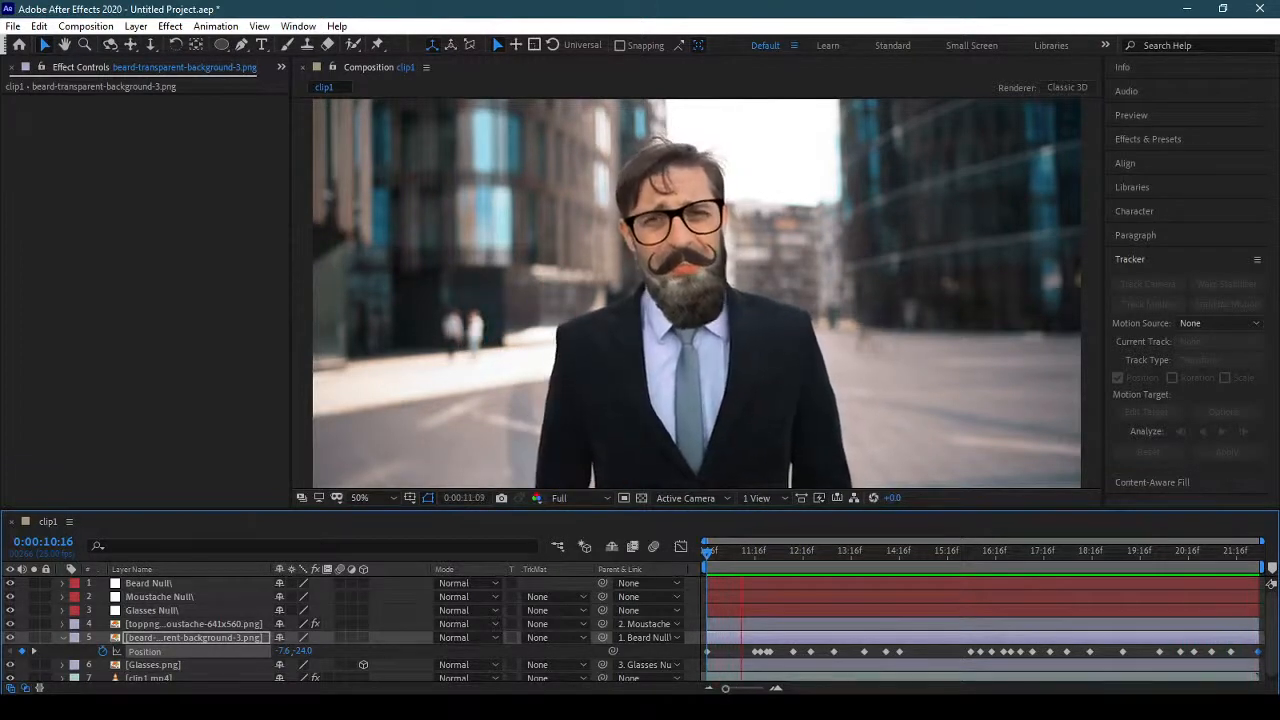
pyautogui.press('space')
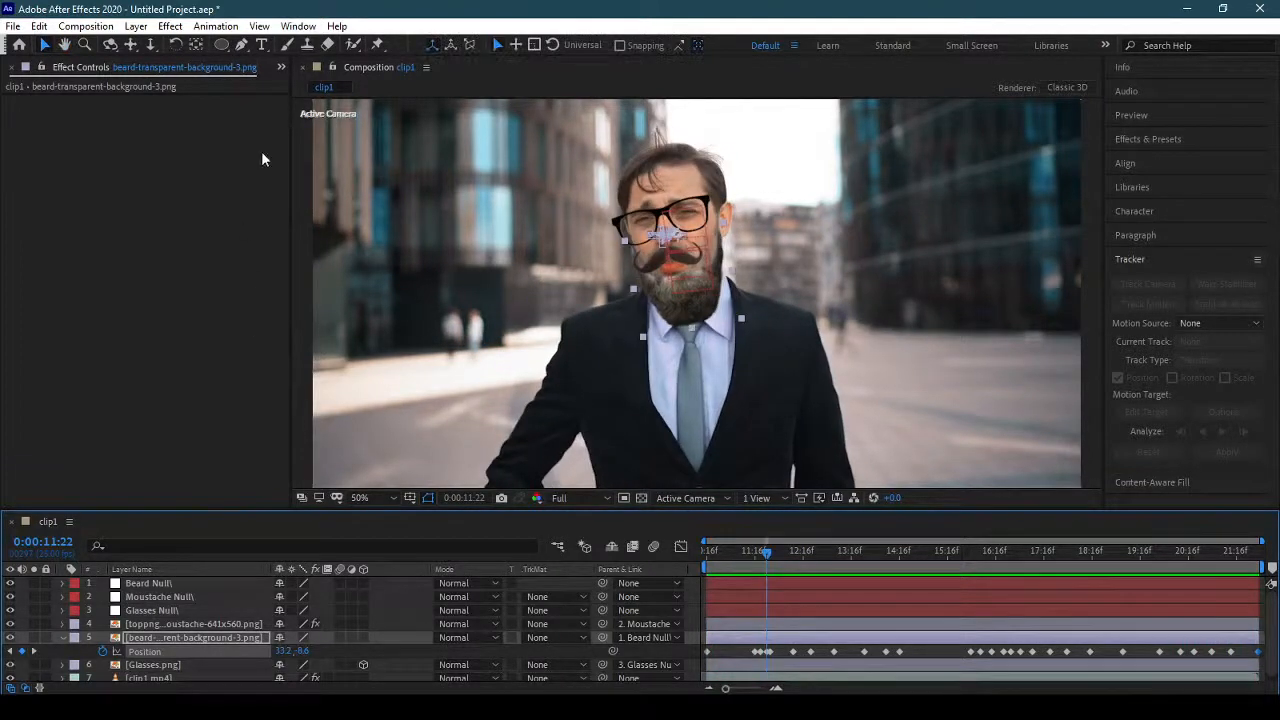
# Show the project items and delete the clip1 composition.
pyautogui.click(210, 163)
pyautogui.click(281, 68)
pyautogui.click(328, 86)
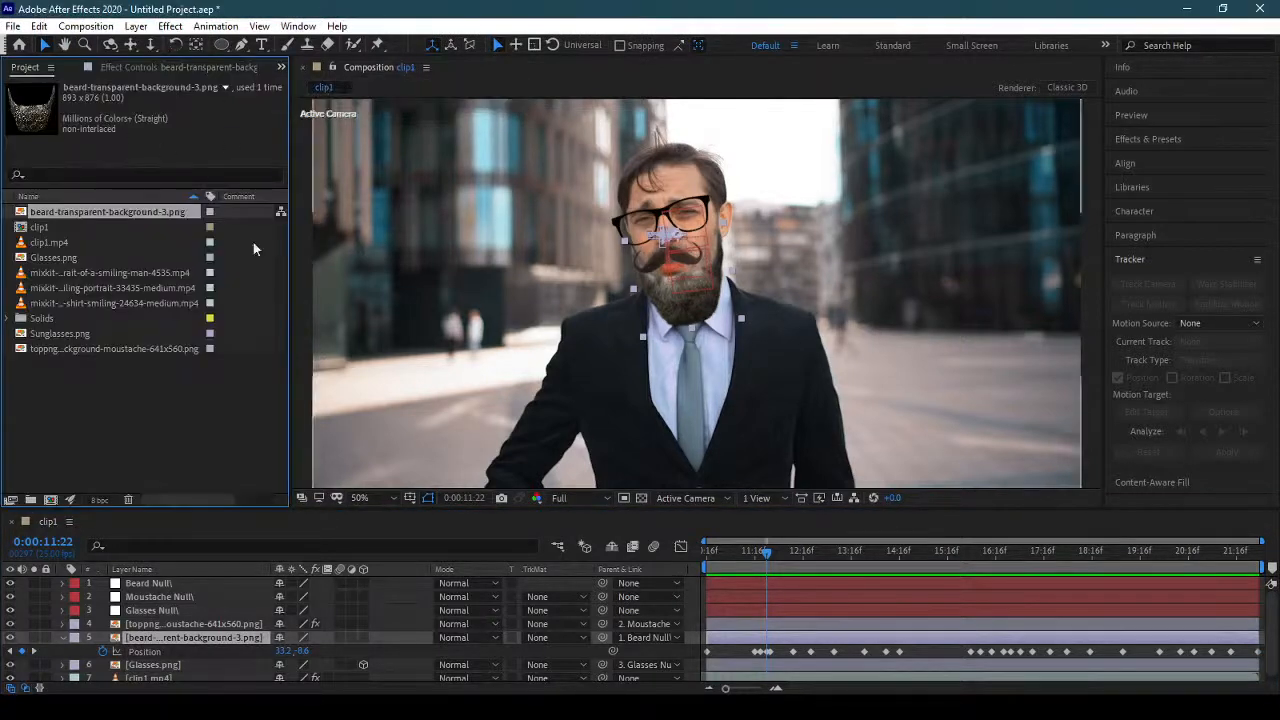
pyautogui.click(90, 334)
pyautogui.click(77, 229)
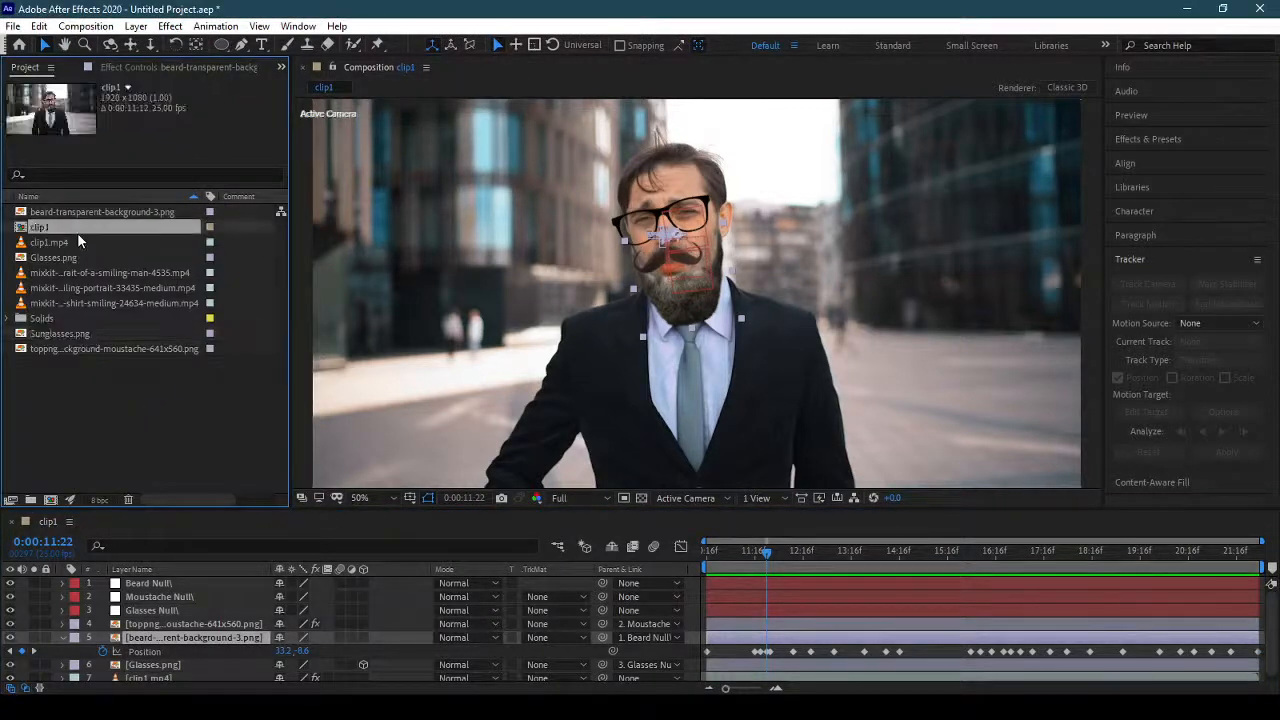
pyautogui.press('Delete')
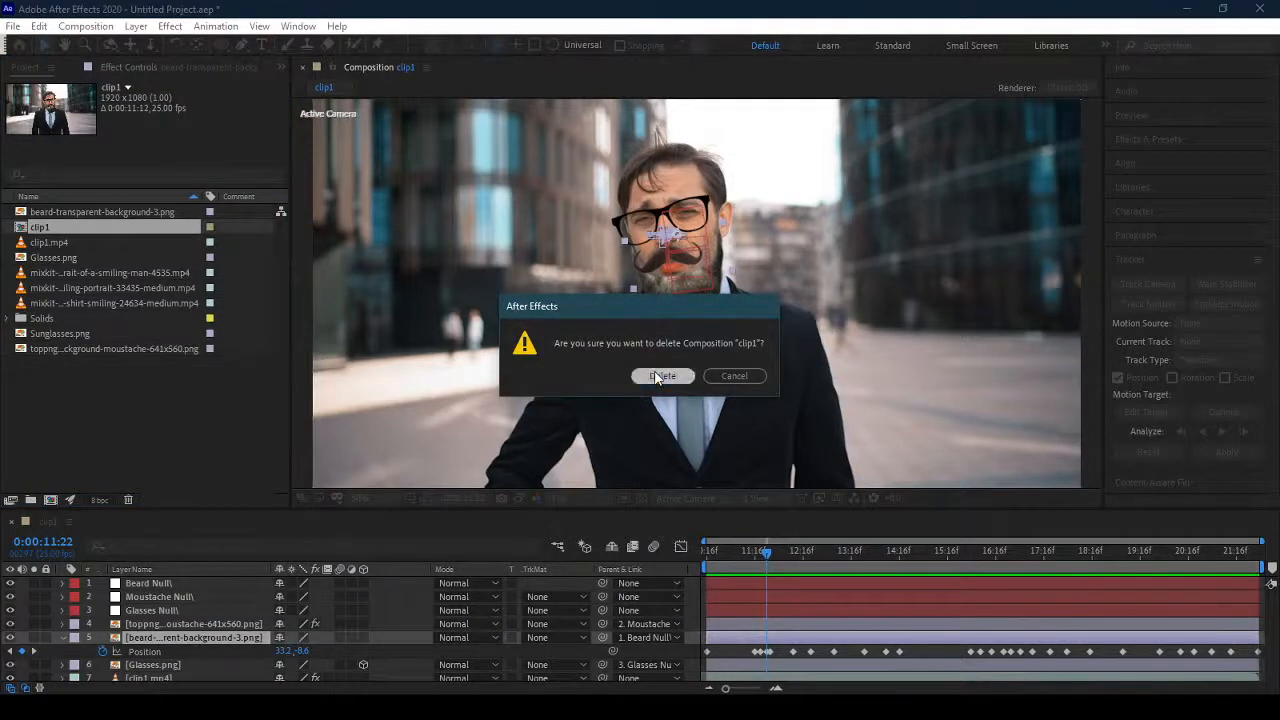
pyautogui.click(660, 376)
# Compare the previews of the clip1 footage and the three mixkit portrait clips in the project.
pyautogui.click(100, 258)
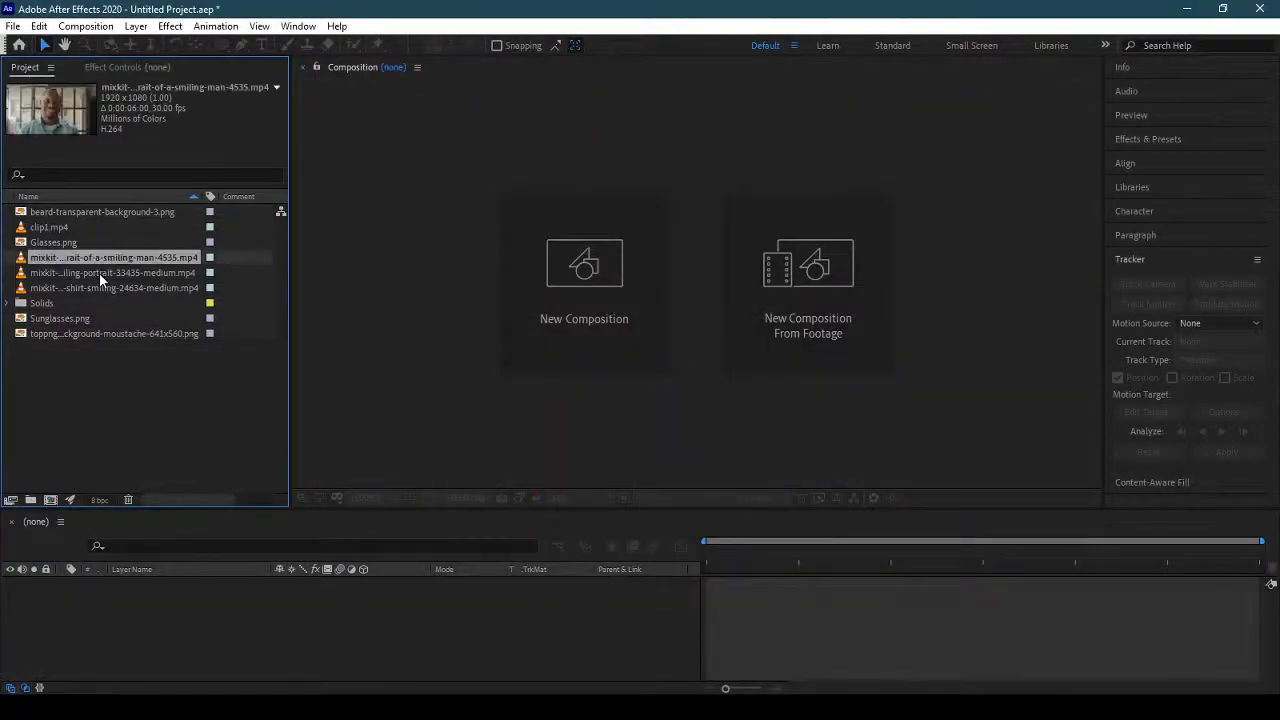
pyautogui.click(99, 273)
pyautogui.click(105, 288)
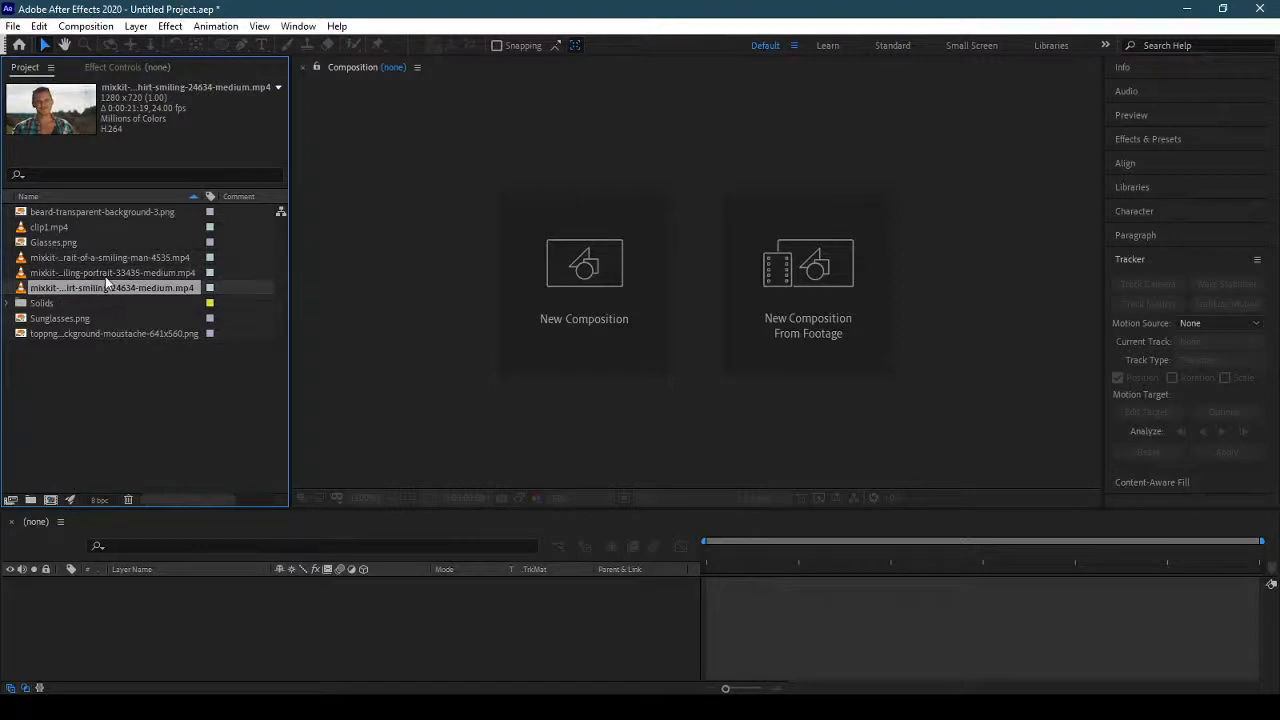
pyautogui.click(105, 274)
pyautogui.click(105, 259)
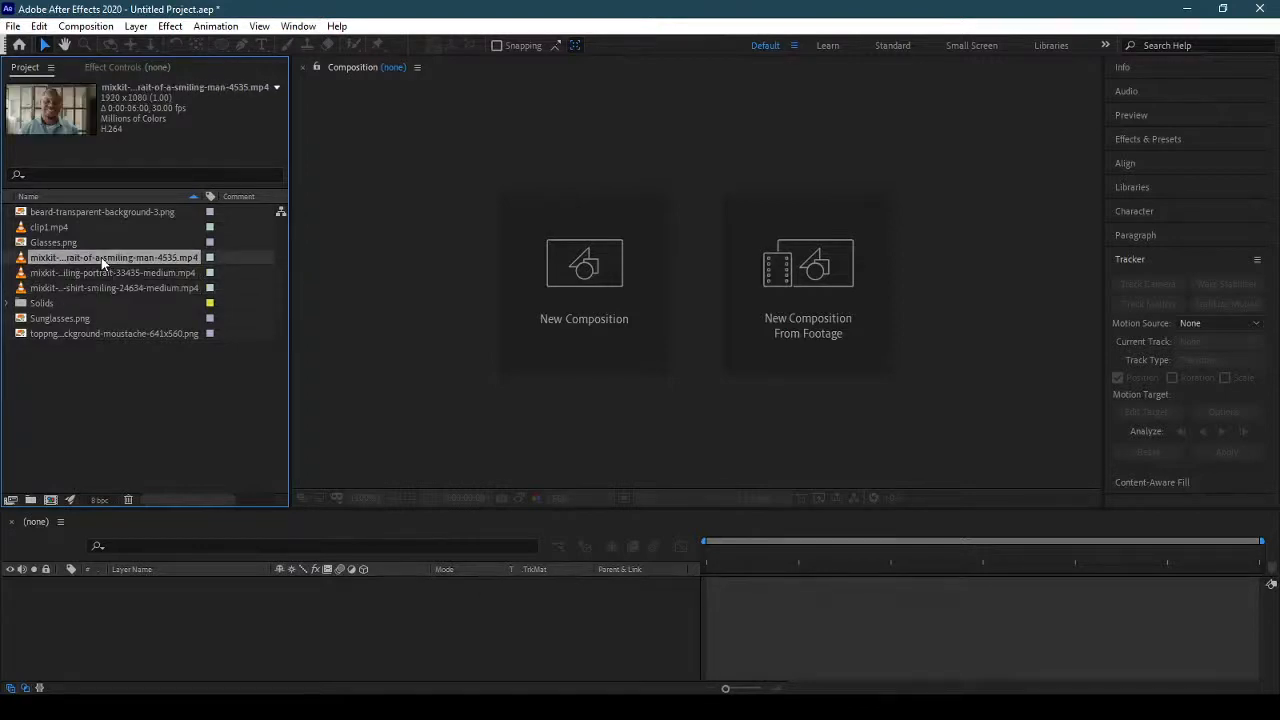
pyautogui.click(93, 273)
pyautogui.click(94, 287)
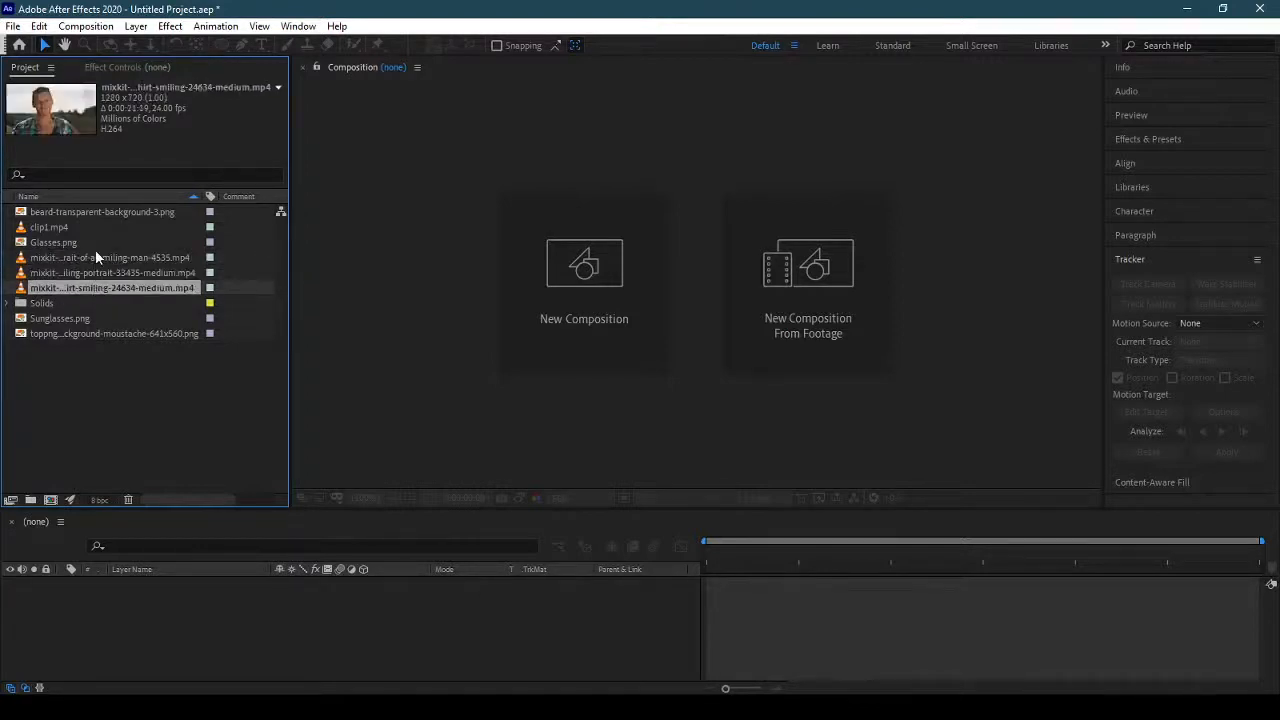
pyautogui.click(87, 222)
pyautogui.click(96, 257)
pyautogui.click(97, 271)
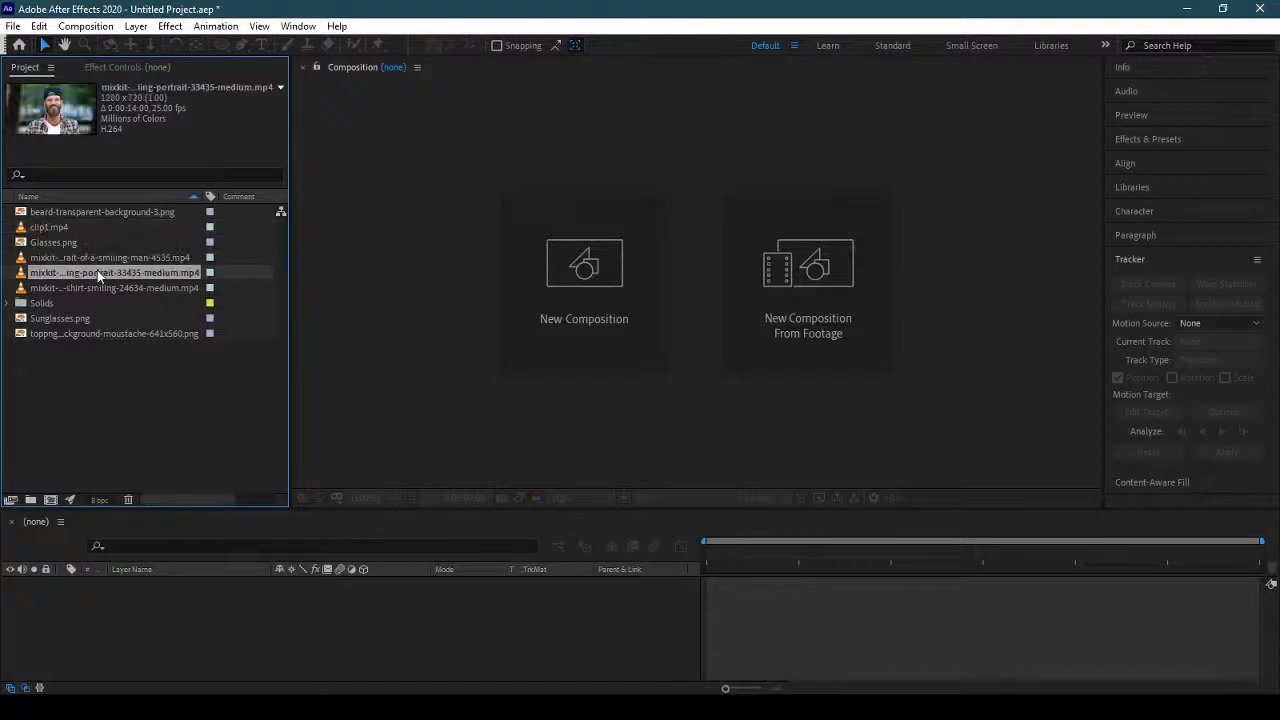
# Create a composition from the mixkit-portrait-of-a-smiling-man-4535.mp4 footage and preview it from the first frame.
pyautogui.moveTo(97, 257); pyautogui.dragTo(48, 497)
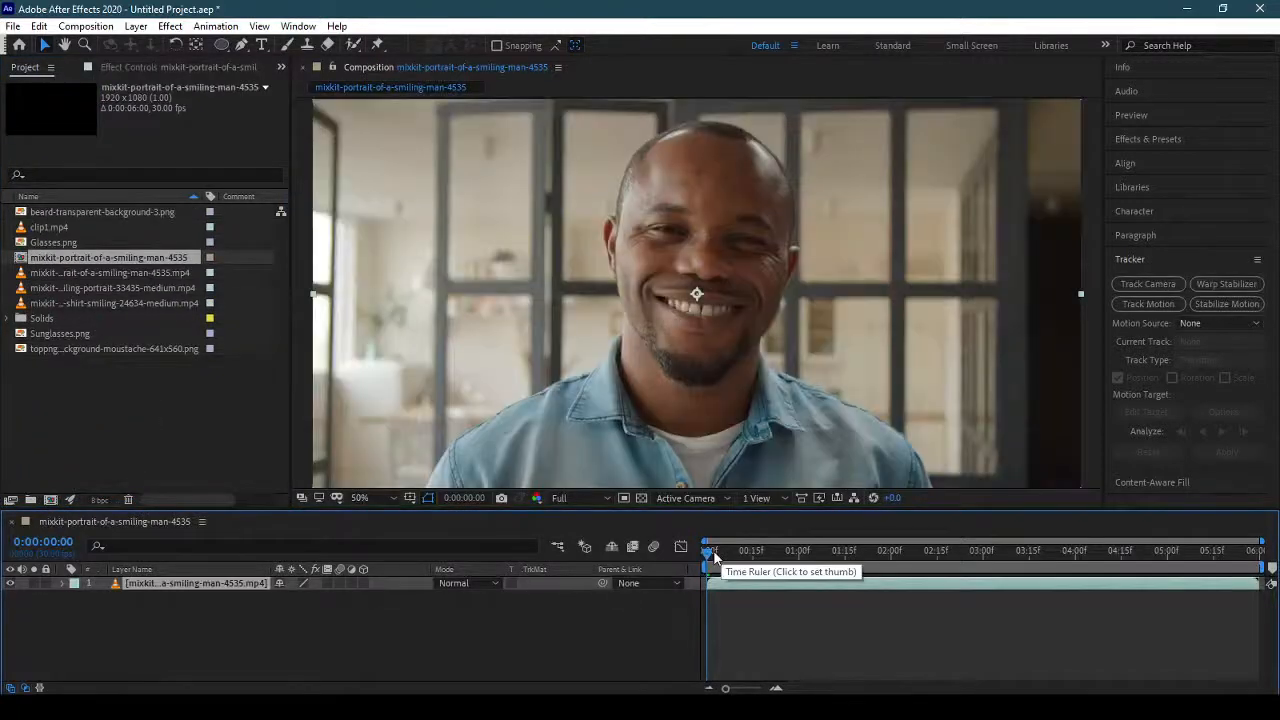
pyautogui.moveTo(714, 557)
pyautogui.mouseDown()
pyautogui.moveTo(1271, 563)
pyautogui.moveTo(706, 570)
pyautogui.mouseUp()
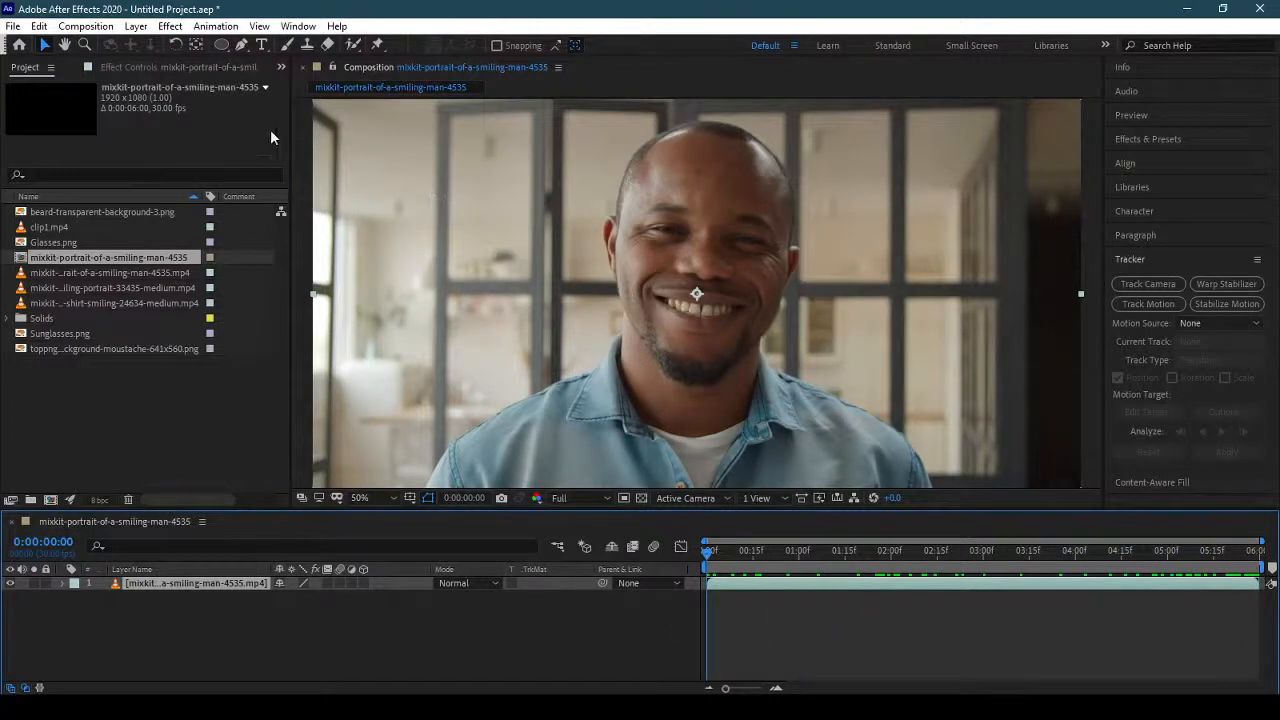
# Draw an elliptical mask around the smiling man's head at 0:00:00:00 and set its mask mode to None.
pyautogui.click(222, 44)
pyautogui.moveTo(753, 263)
pyautogui.mouseDown()
pyautogui.moveTo(717, 264)
pyautogui.moveTo(597, 119)
pyautogui.mouseUp()
pyautogui.moveTo(761, 285); pyautogui.dragTo(816, 394)
pyautogui.click(300, 611)
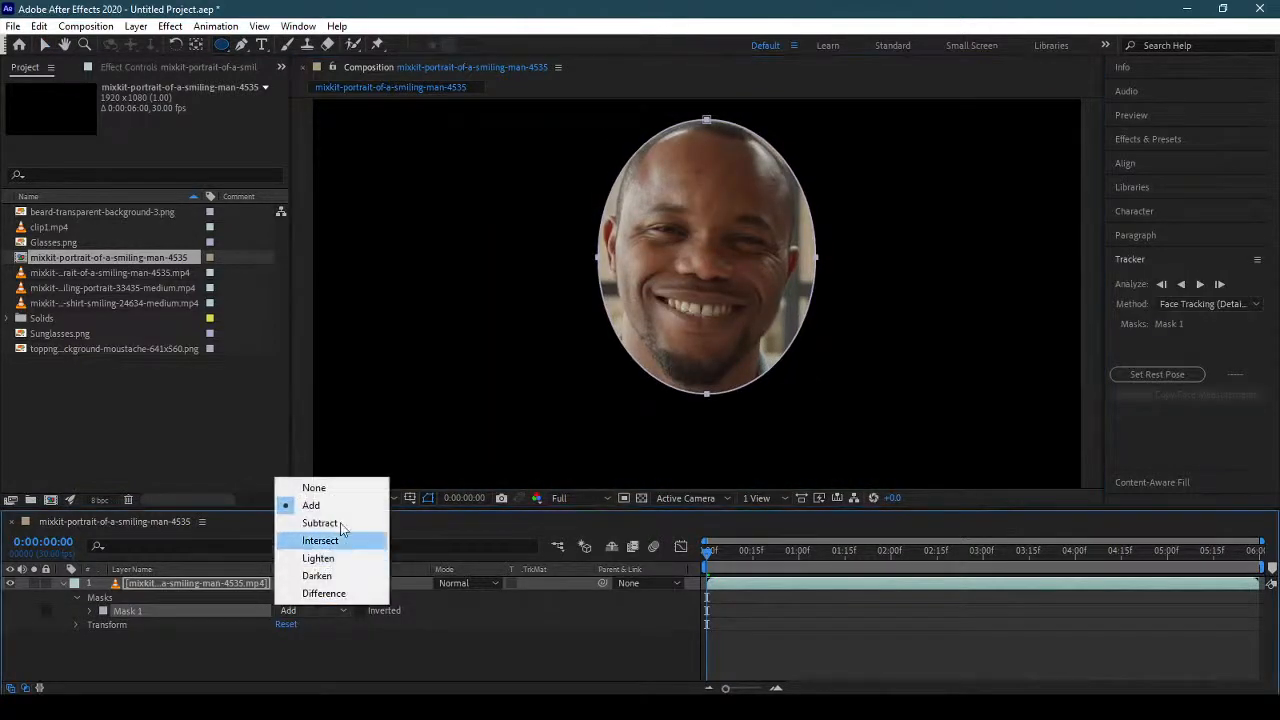
pyautogui.click(336, 491)
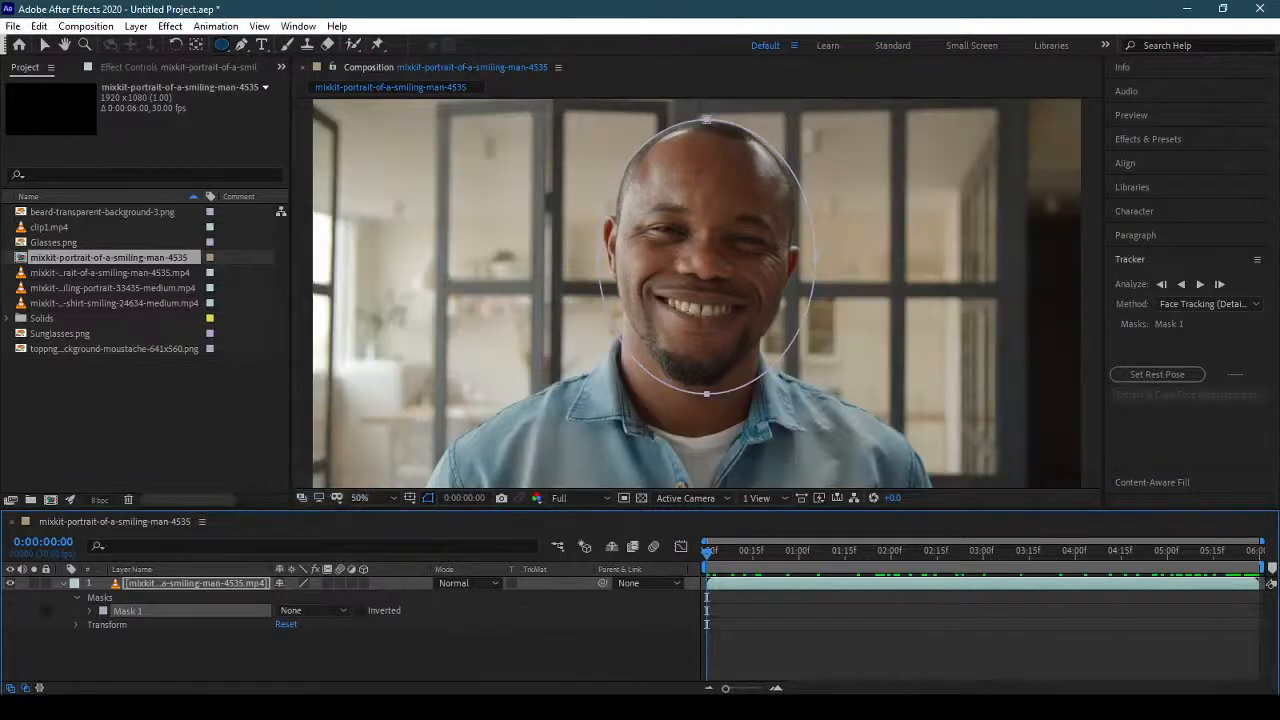
# Analyze the mask forward from the first frame using the Face Tracking (Detailed Features) method.
pyautogui.click(1209, 304)
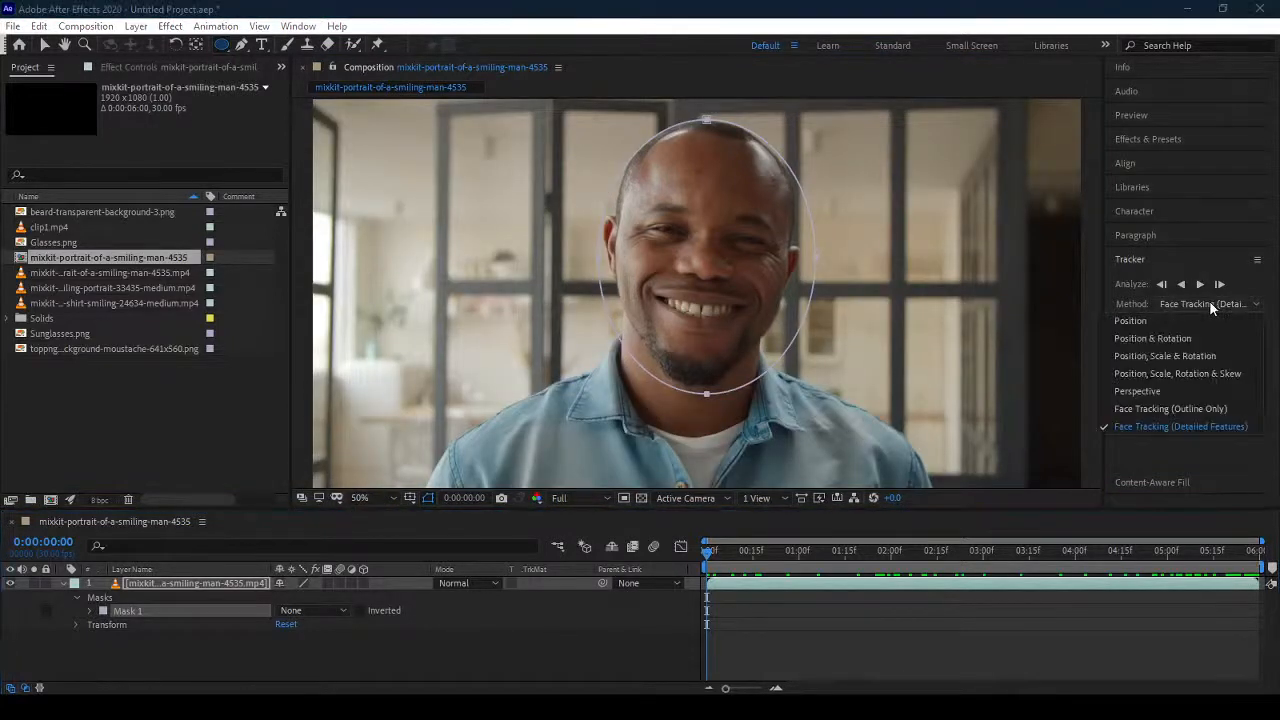
pyautogui.click(1199, 284)
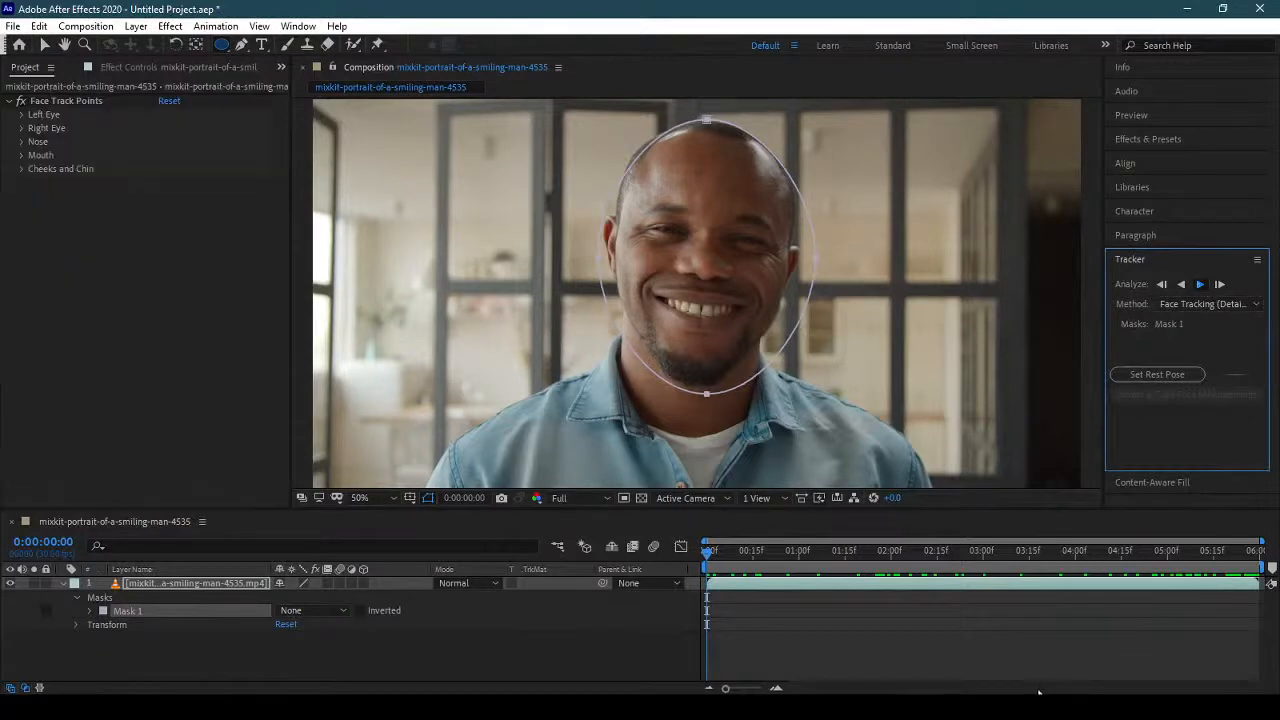
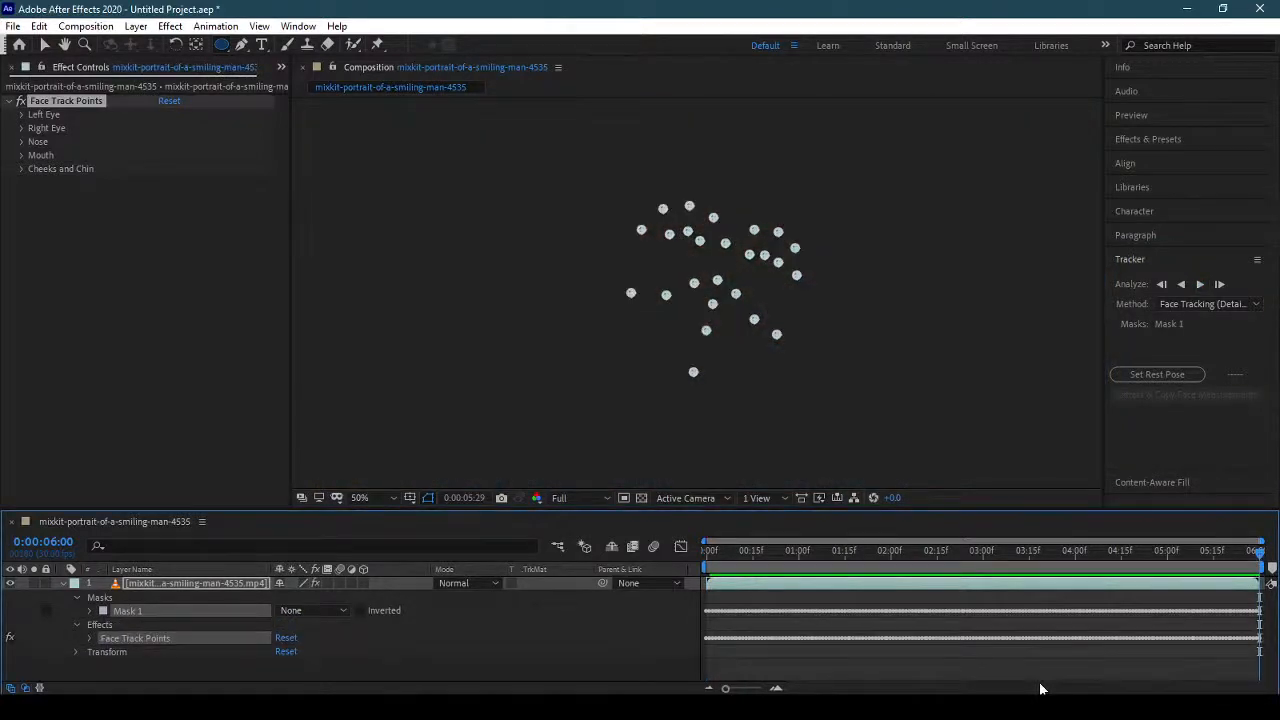
# Return to 0:00:00:00 and place beard-transparent-background-3.png above the smiling-man clip in the composition.
pyautogui.click(62, 584)
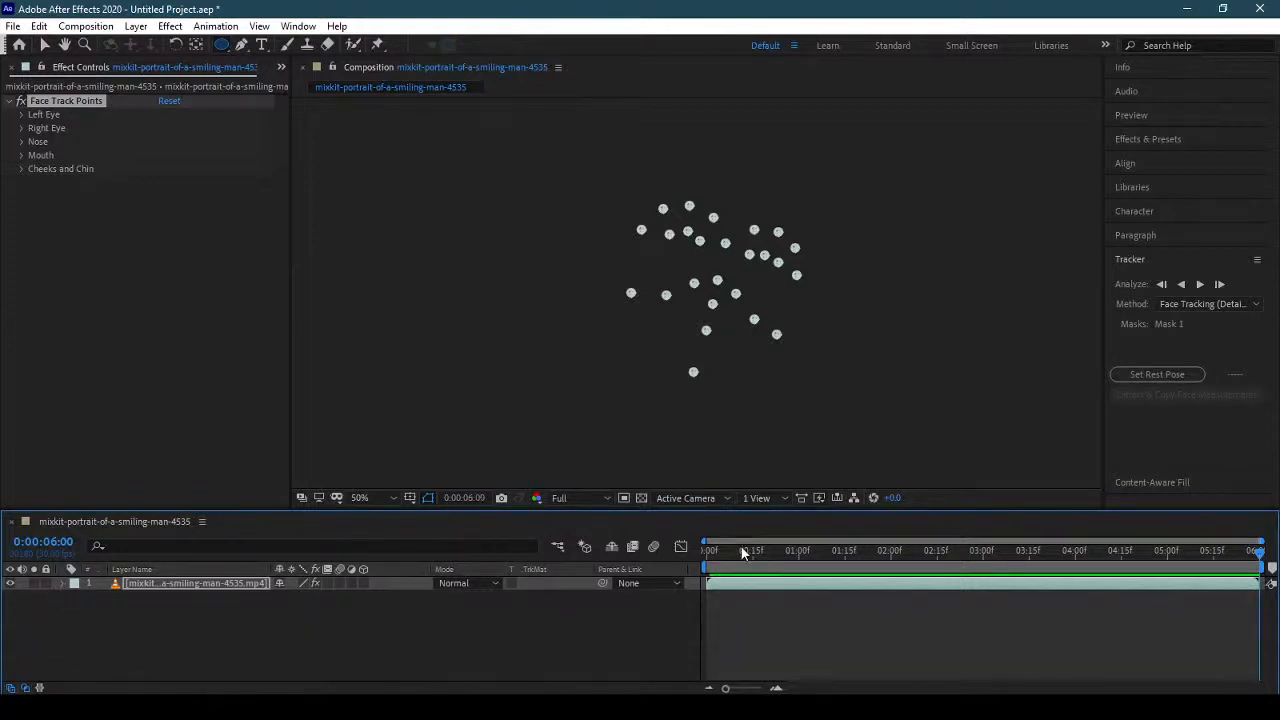
pyautogui.moveTo(741, 552); pyautogui.dragTo(626, 560)
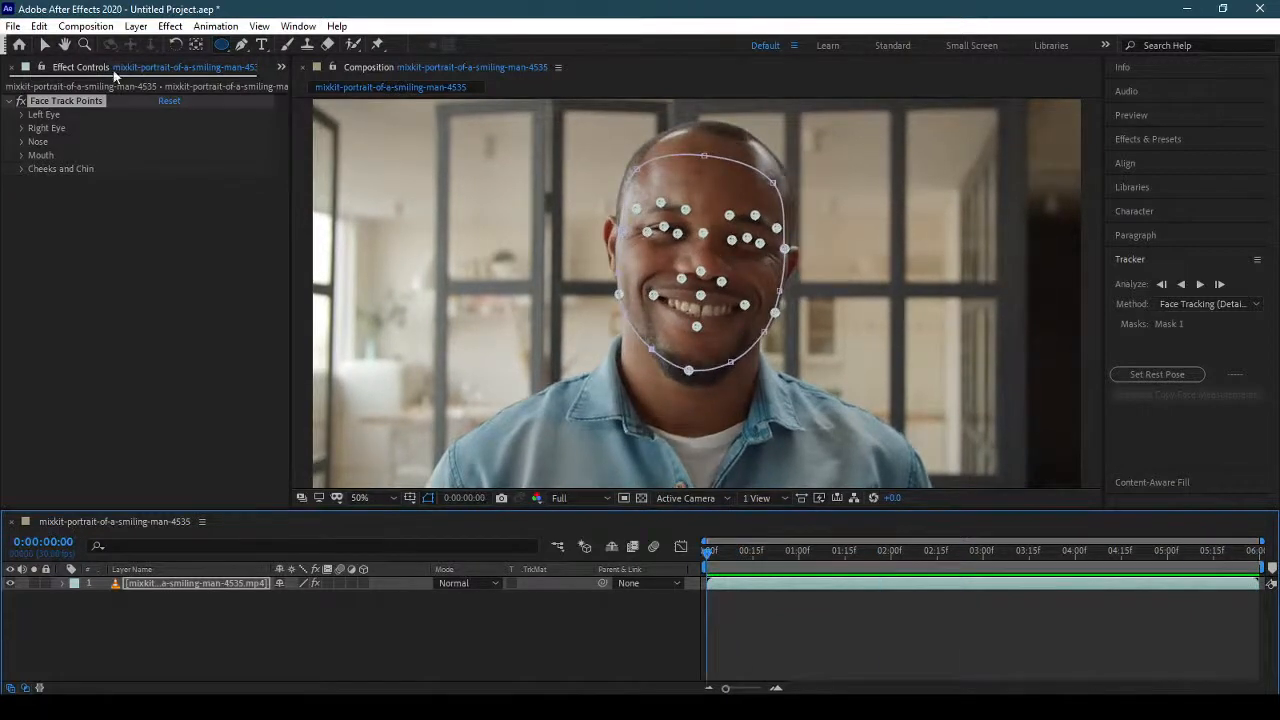
pyautogui.click(281, 67)
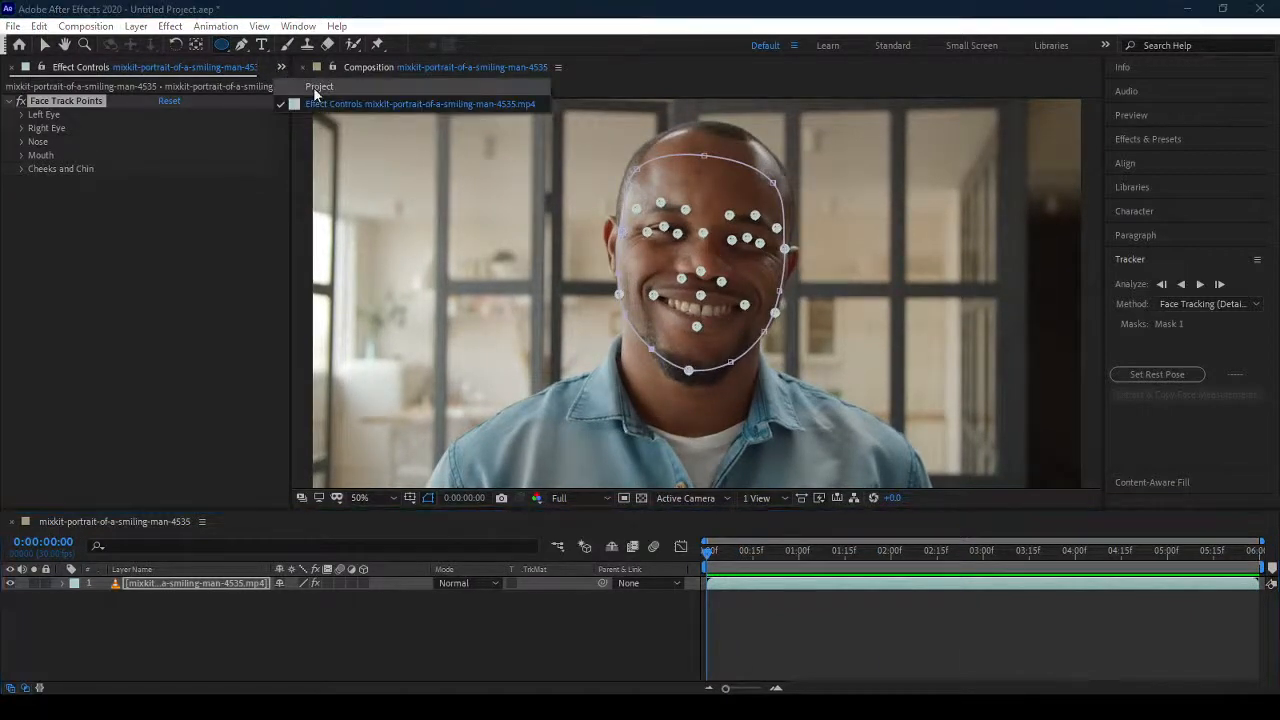
pyautogui.click(314, 90)
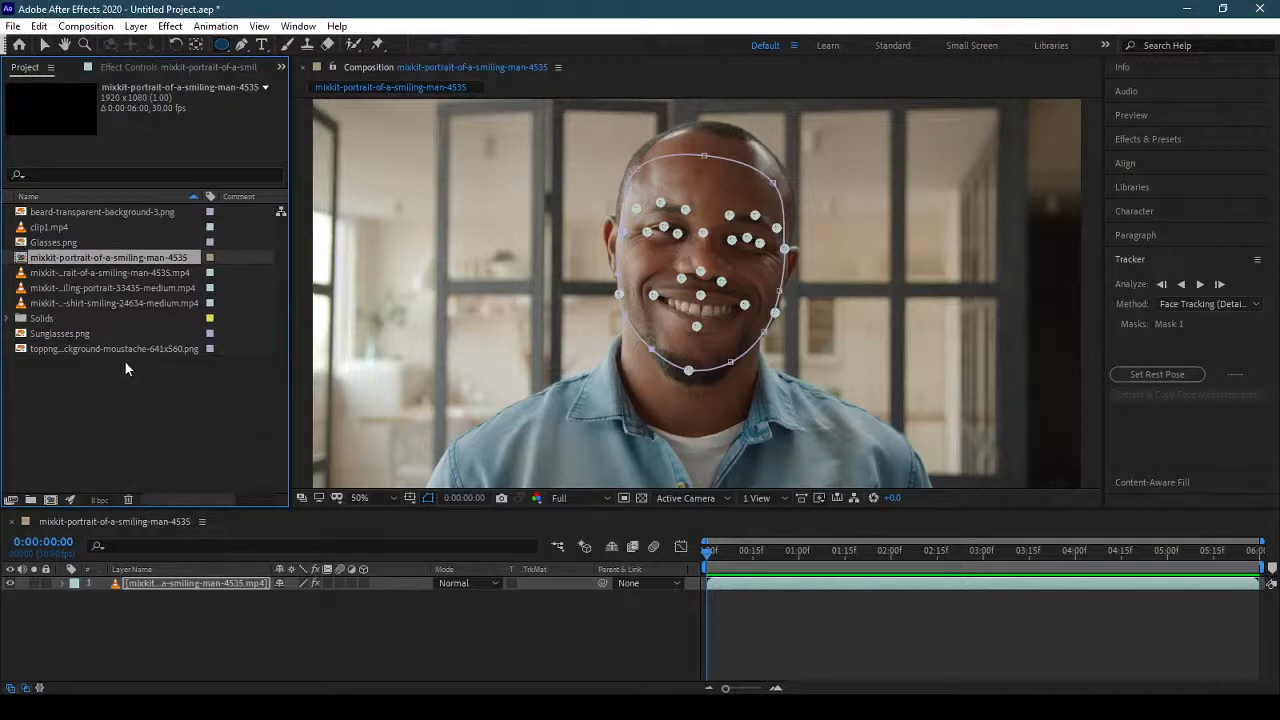
pyautogui.click(87, 212)
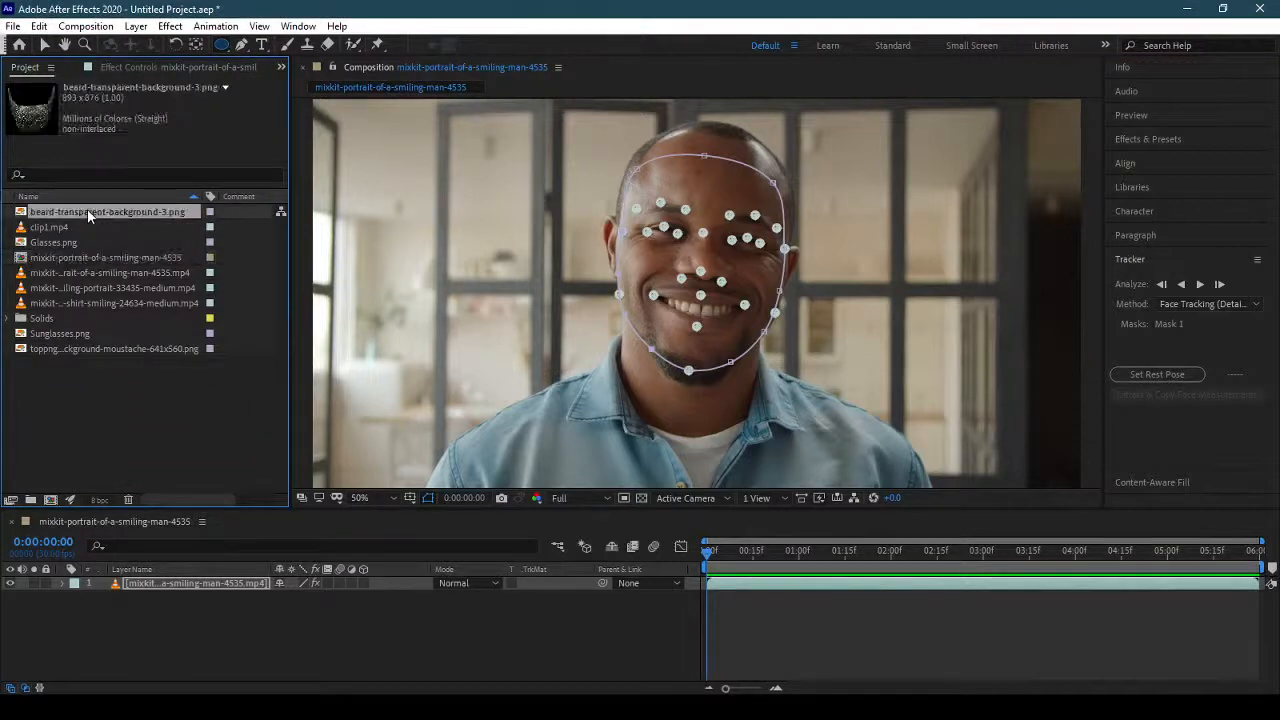
pyautogui.moveTo(87, 209); pyautogui.dragTo(159, 578)
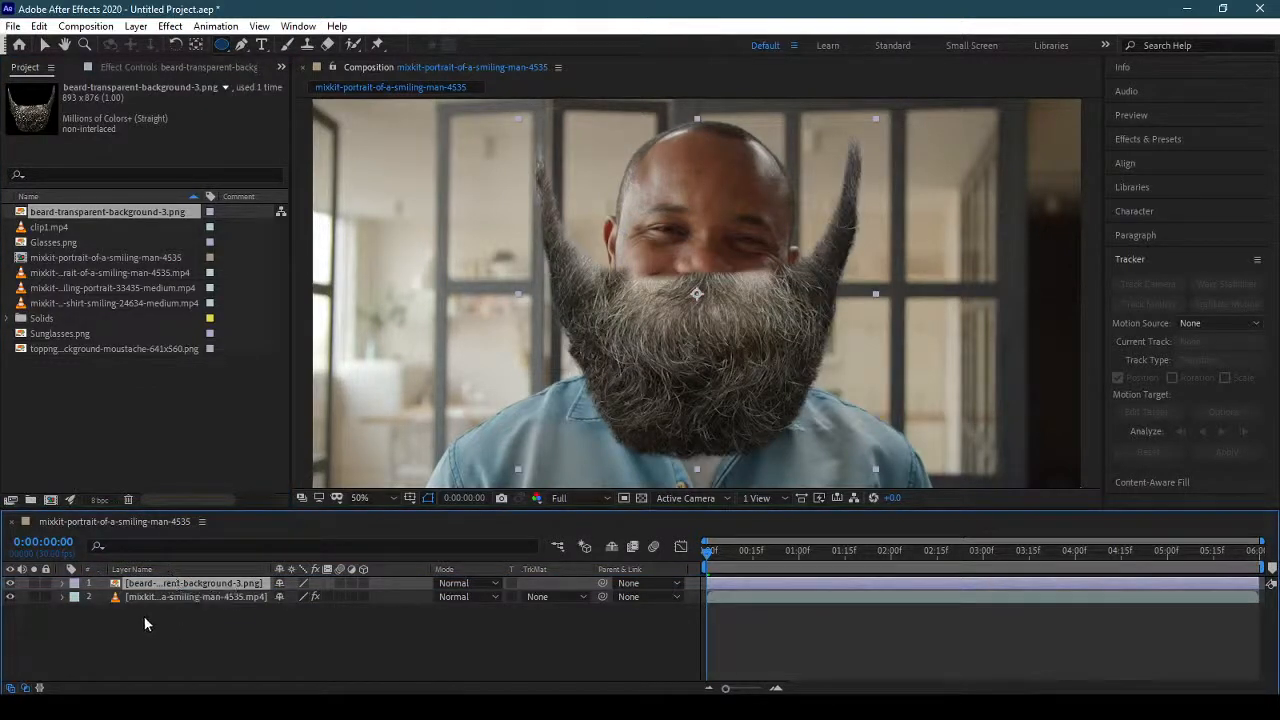
# Fit the beard layer to the man's jaw with scale 54%, rotation 7° and position 948, 660.
pyautogui.press('p')
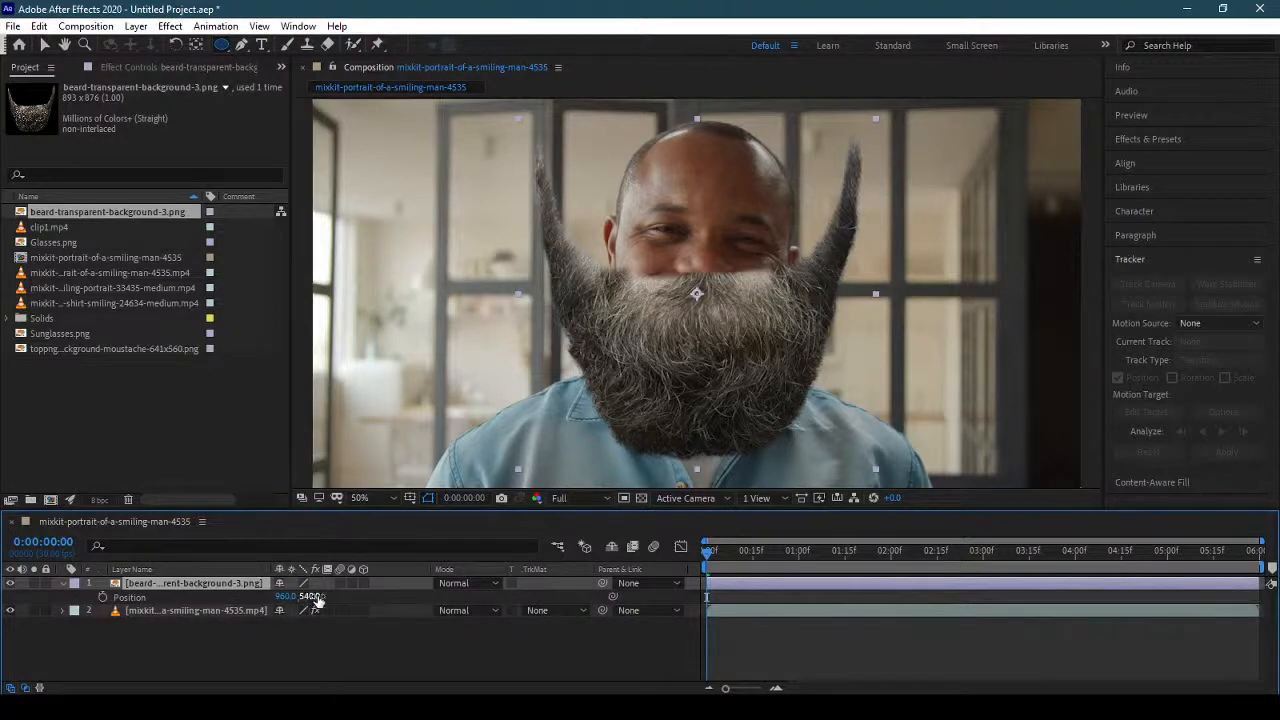
pyautogui.hotkey('shift', 's')
pyautogui.hotkey('shift', 'r')
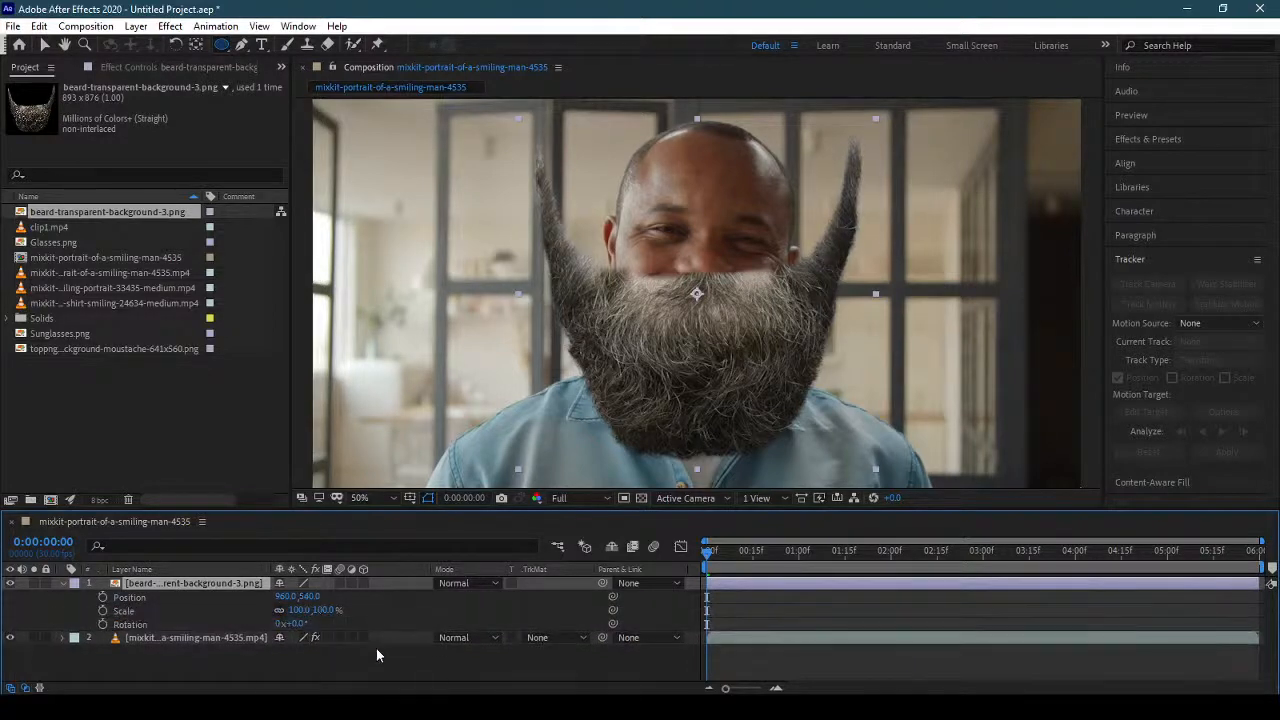
pyautogui.moveTo(331, 619); pyautogui.dragTo(292, 616)
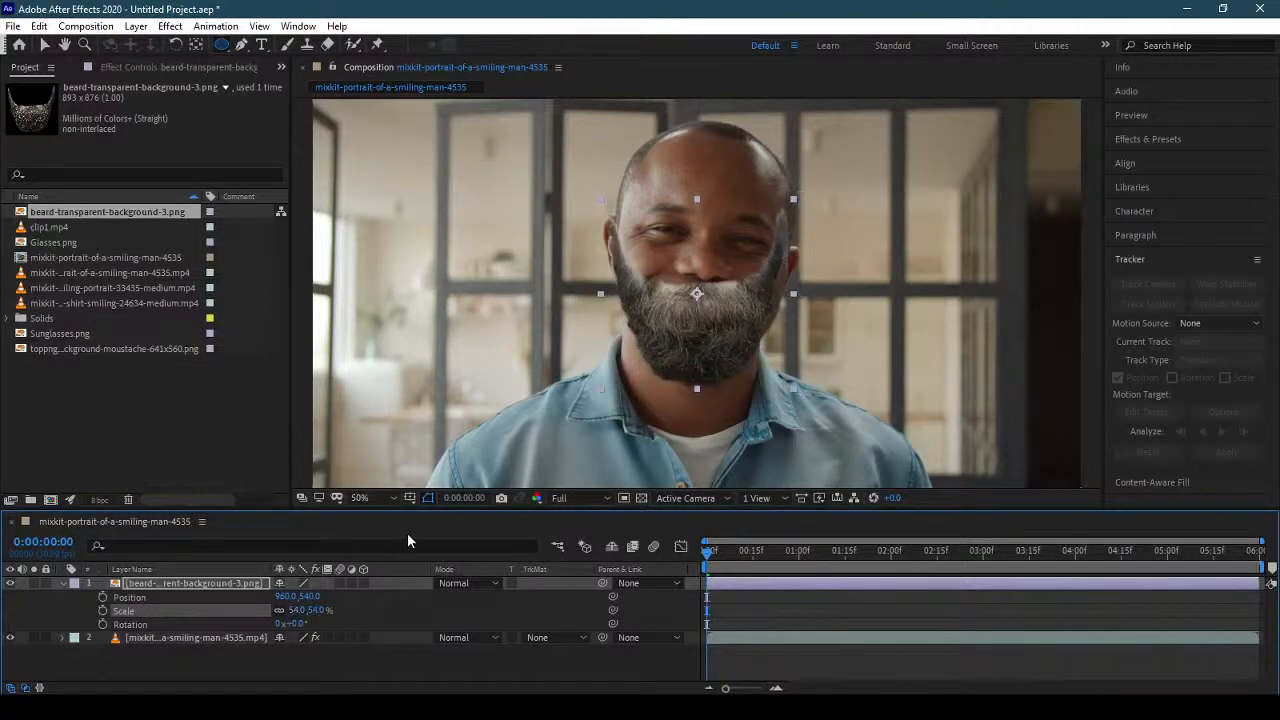
pyautogui.press('v')
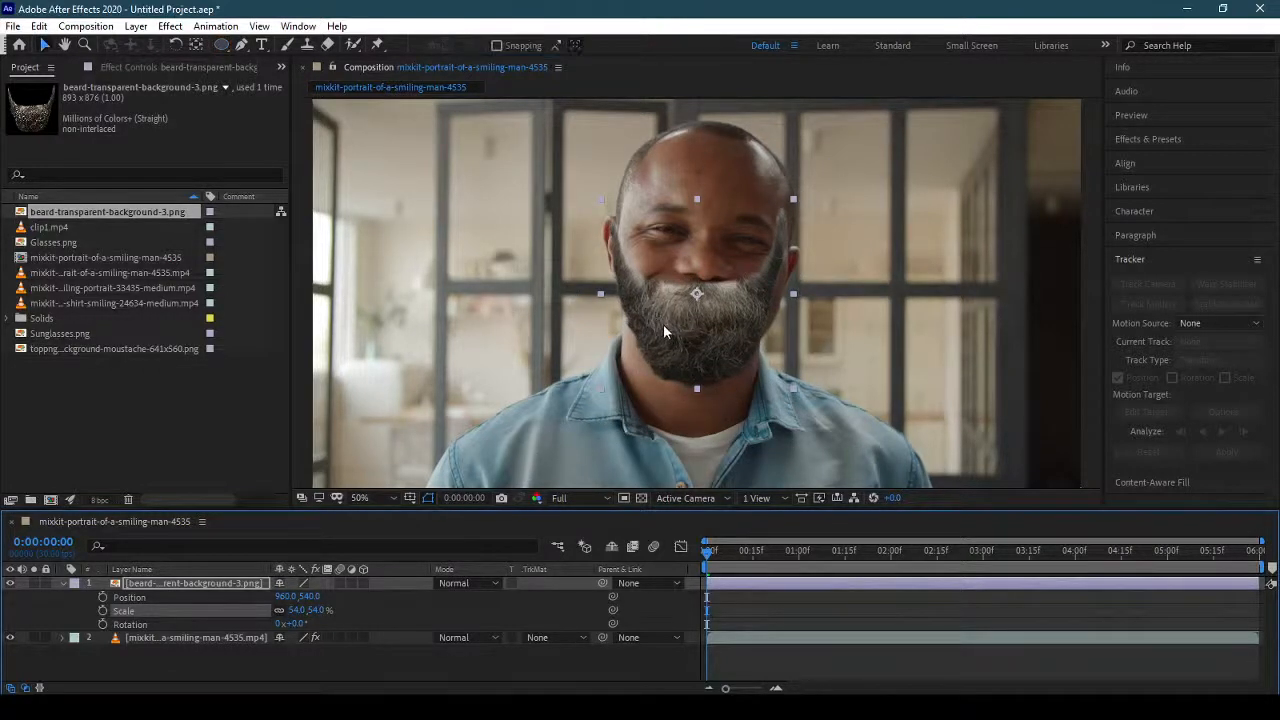
pyautogui.moveTo(668, 326); pyautogui.dragTo(677, 380)
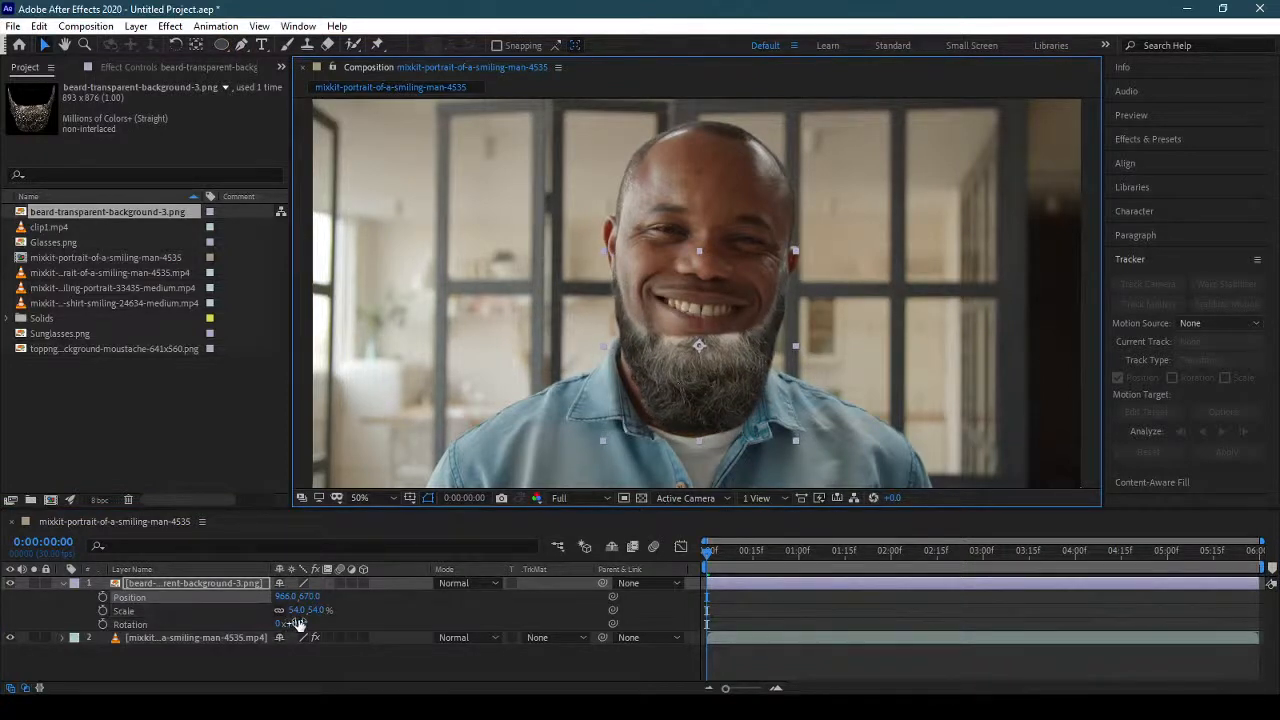
pyautogui.moveTo(305, 623)
pyautogui.mouseDown()
pyautogui.moveTo(330, 622)
pyautogui.moveTo(304, 621)
pyautogui.mouseUp()
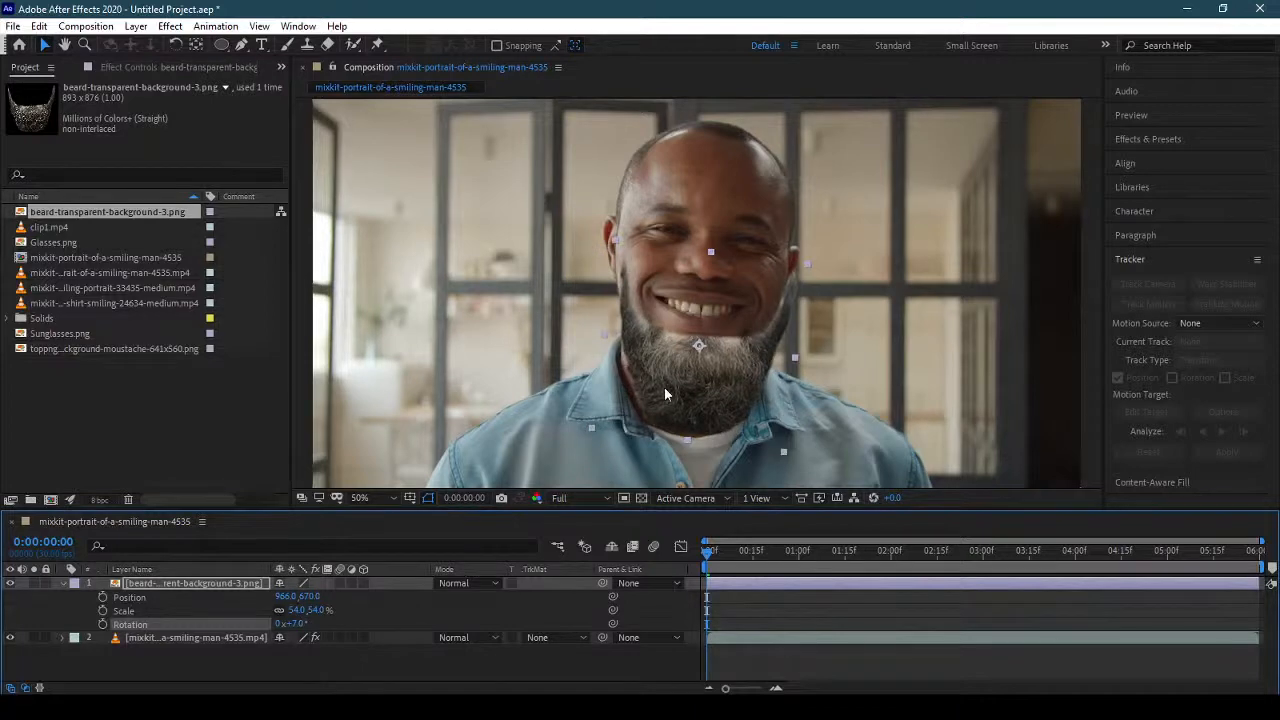
pyautogui.moveTo(674, 393); pyautogui.dragTo(666, 382)
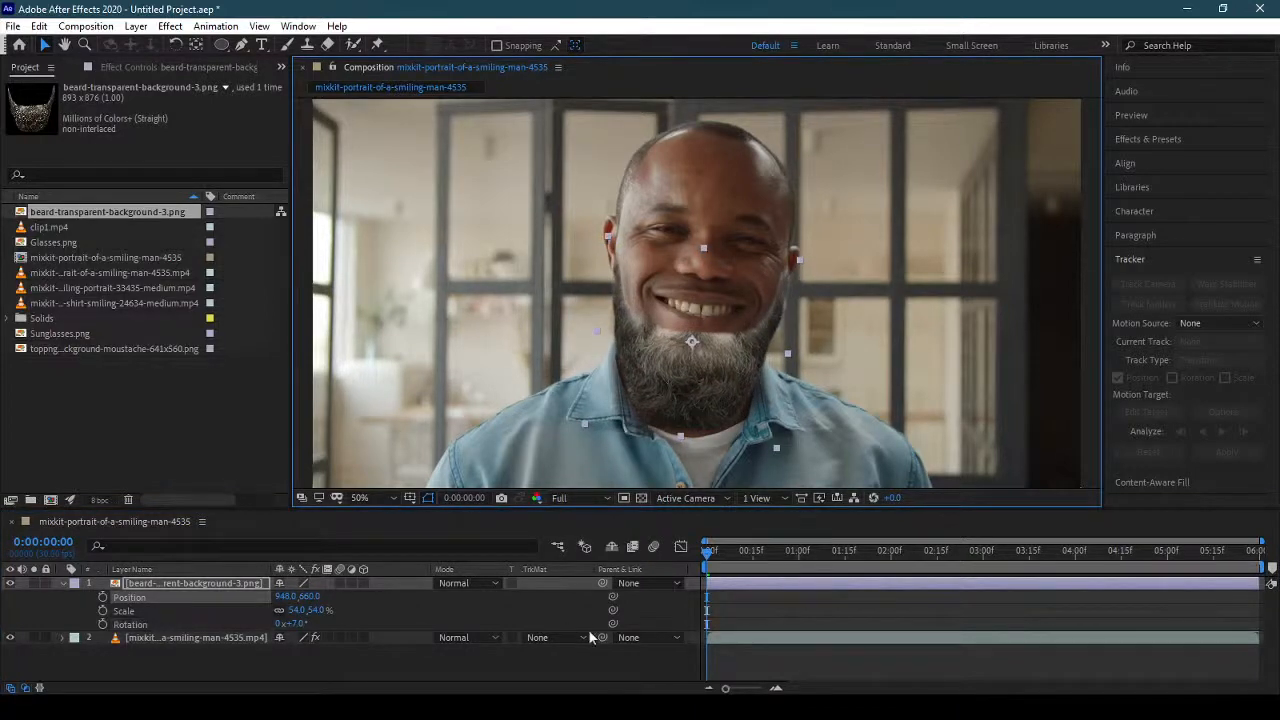
pyautogui.click(52, 581)
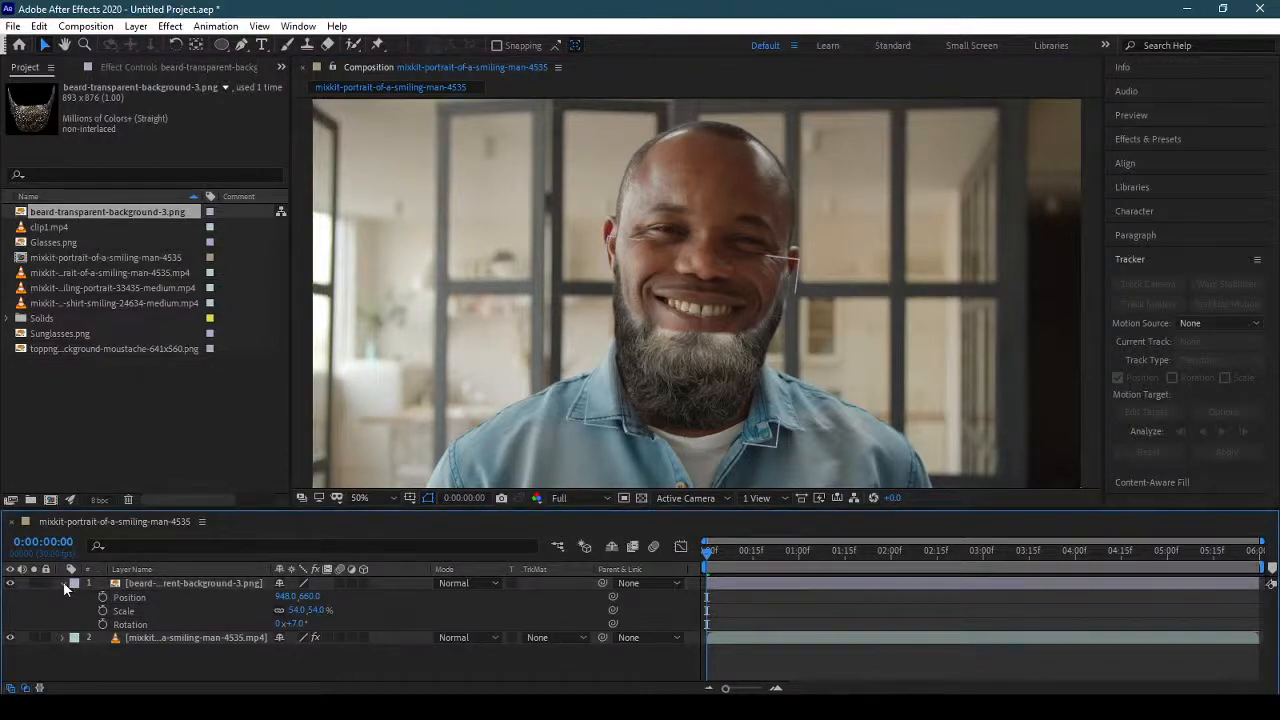
pyautogui.click(62, 583)
# Apply the Curves effect to the beard layer and pull the lower part of the RGB curve slightly down to darken it.
pyautogui.click(218, 585)
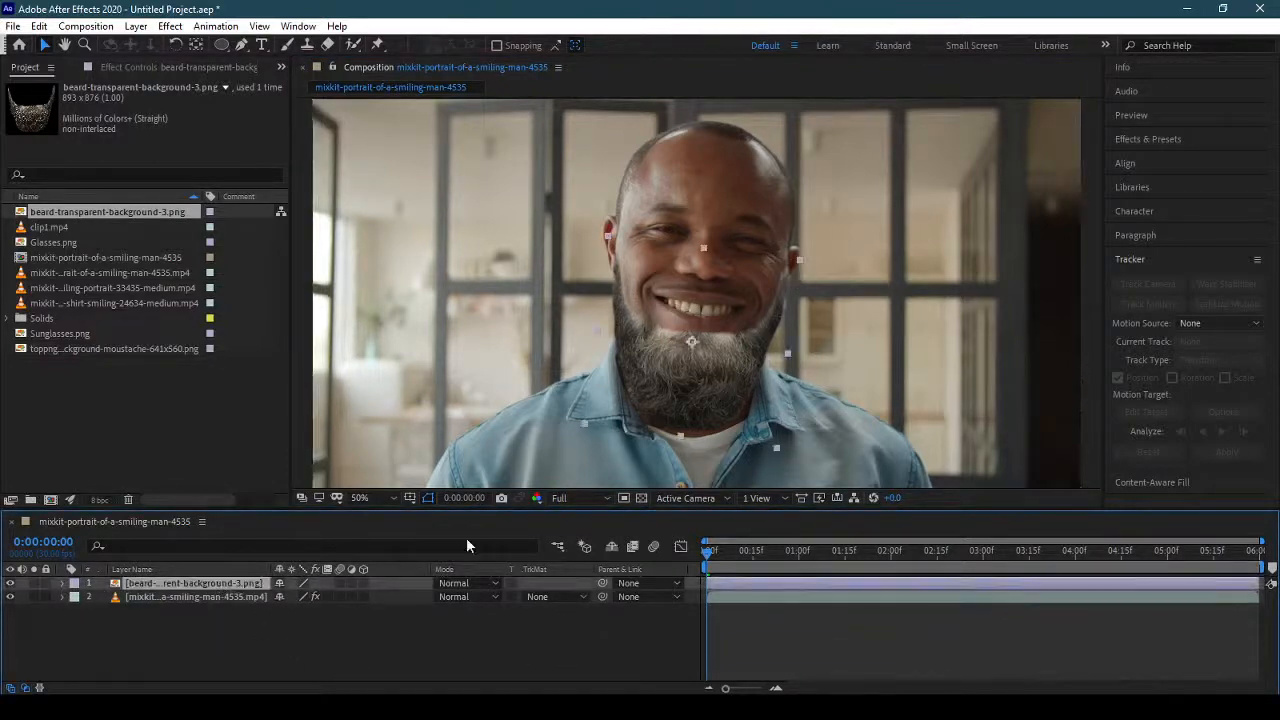
pyautogui.click(170, 26)
pyautogui.moveTo(323, 224)
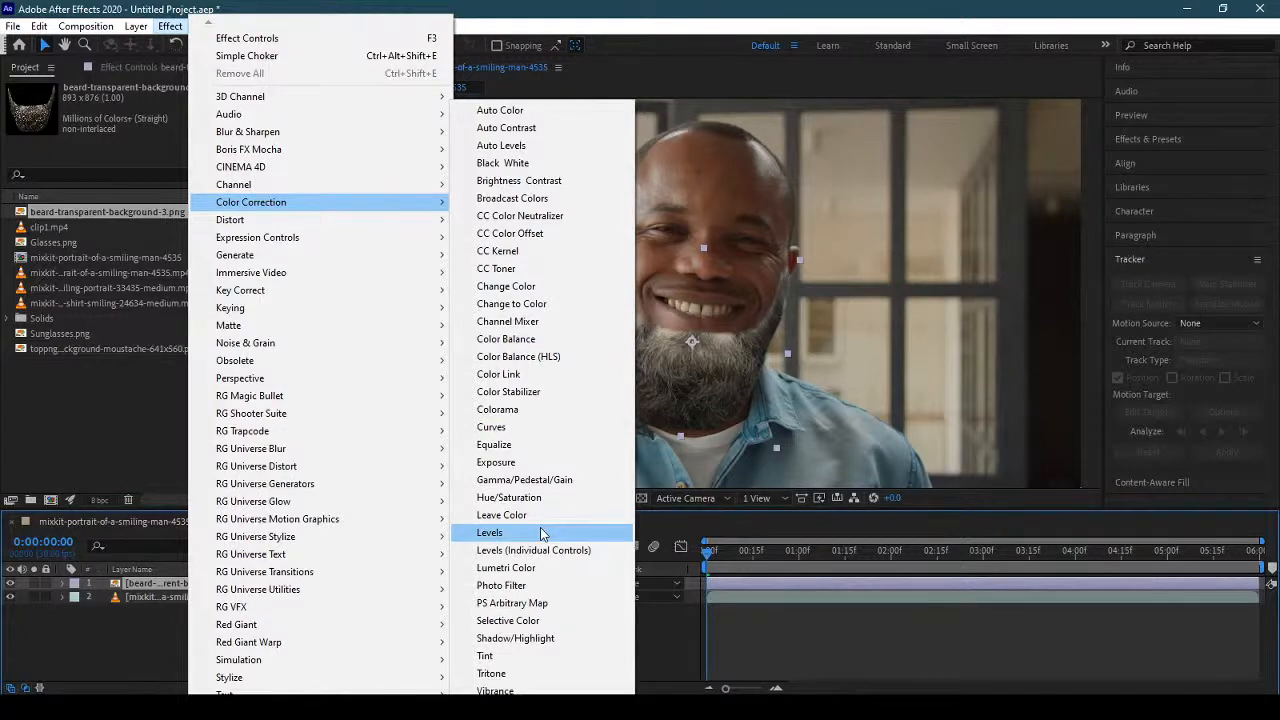
pyautogui.click(535, 427)
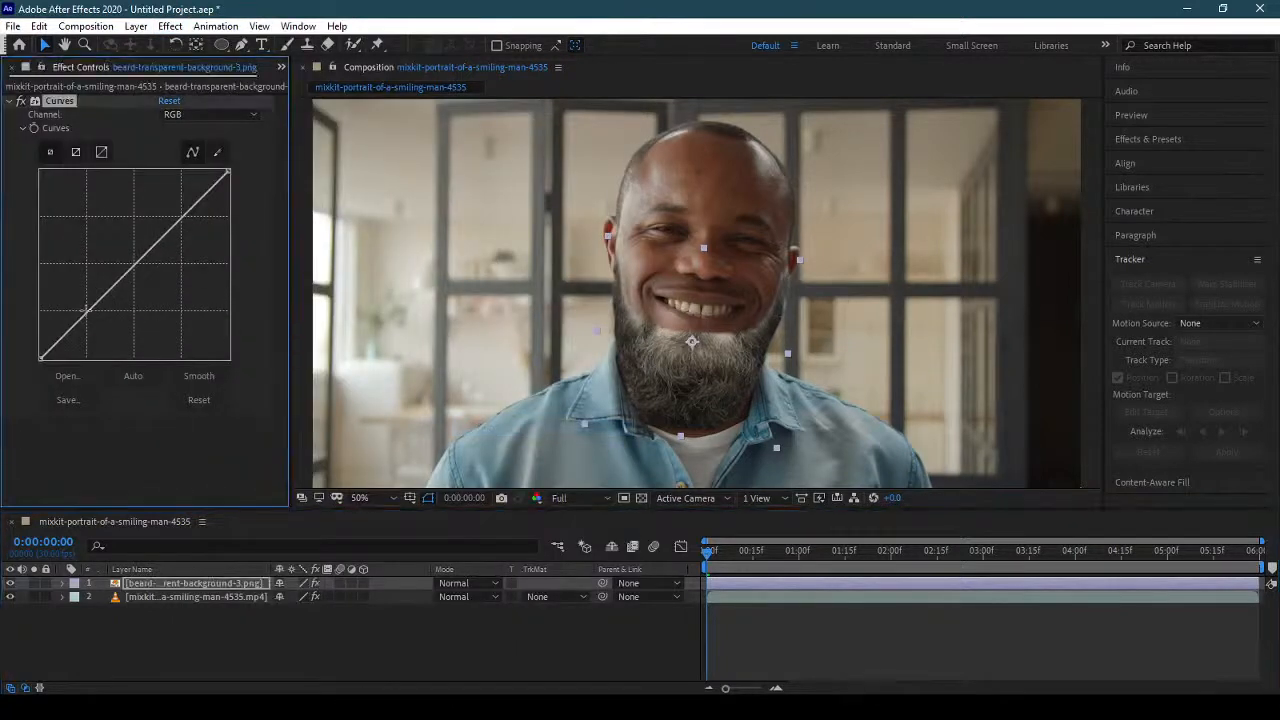
pyautogui.moveTo(88, 310); pyautogui.dragTo(94, 319)
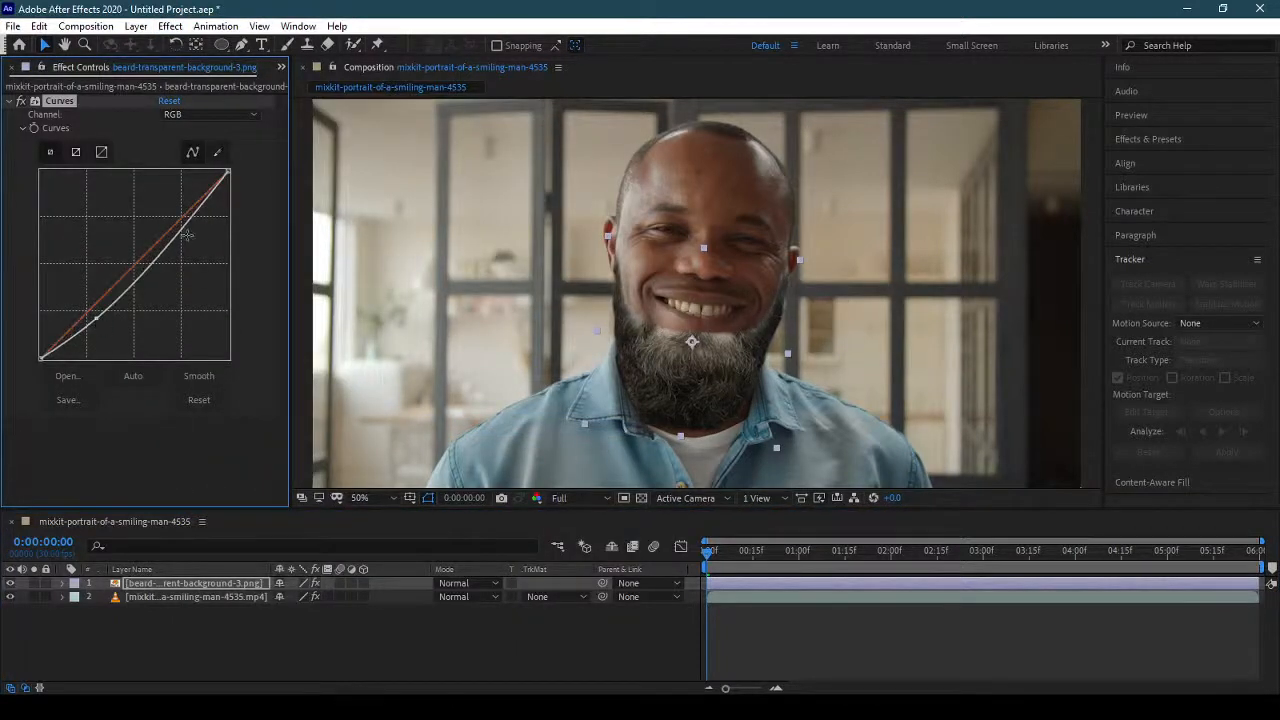
pyautogui.moveTo(187, 235)
pyautogui.mouseDown()
pyautogui.moveTo(199, 255)
pyautogui.moveTo(190, 245)
pyautogui.mouseUp()
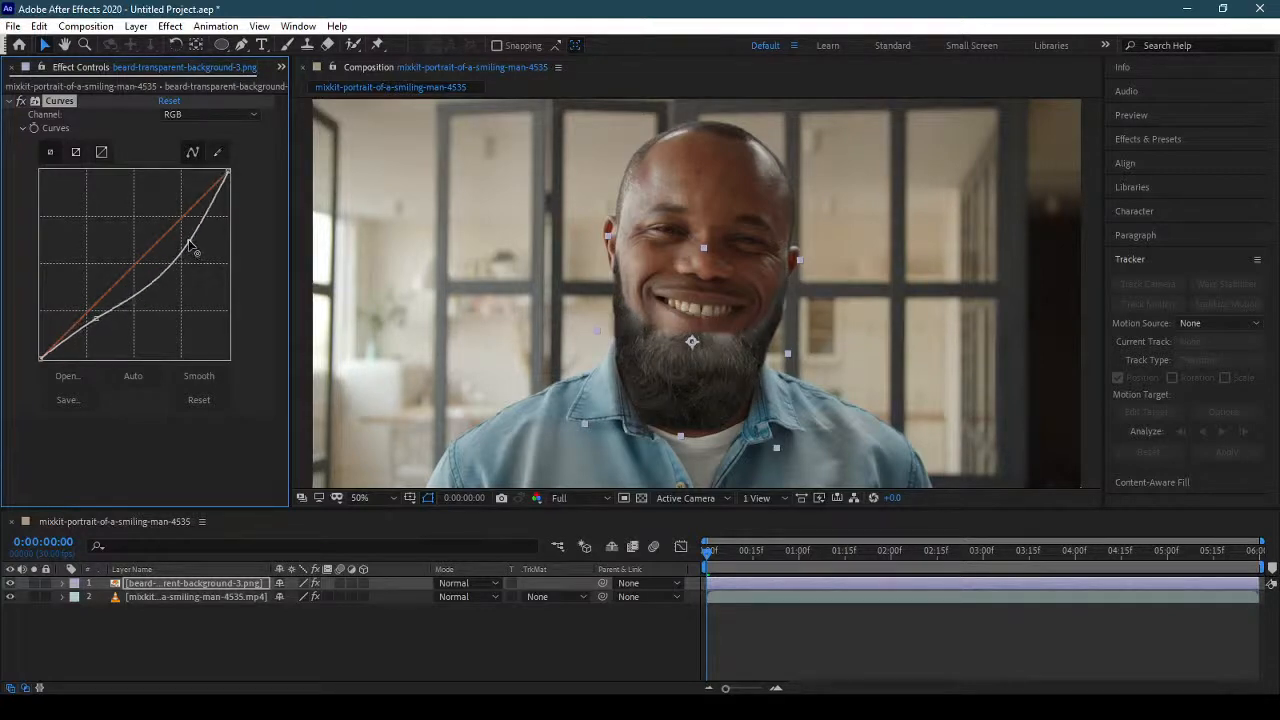
pyautogui.hotkey('ctrl', 'z')
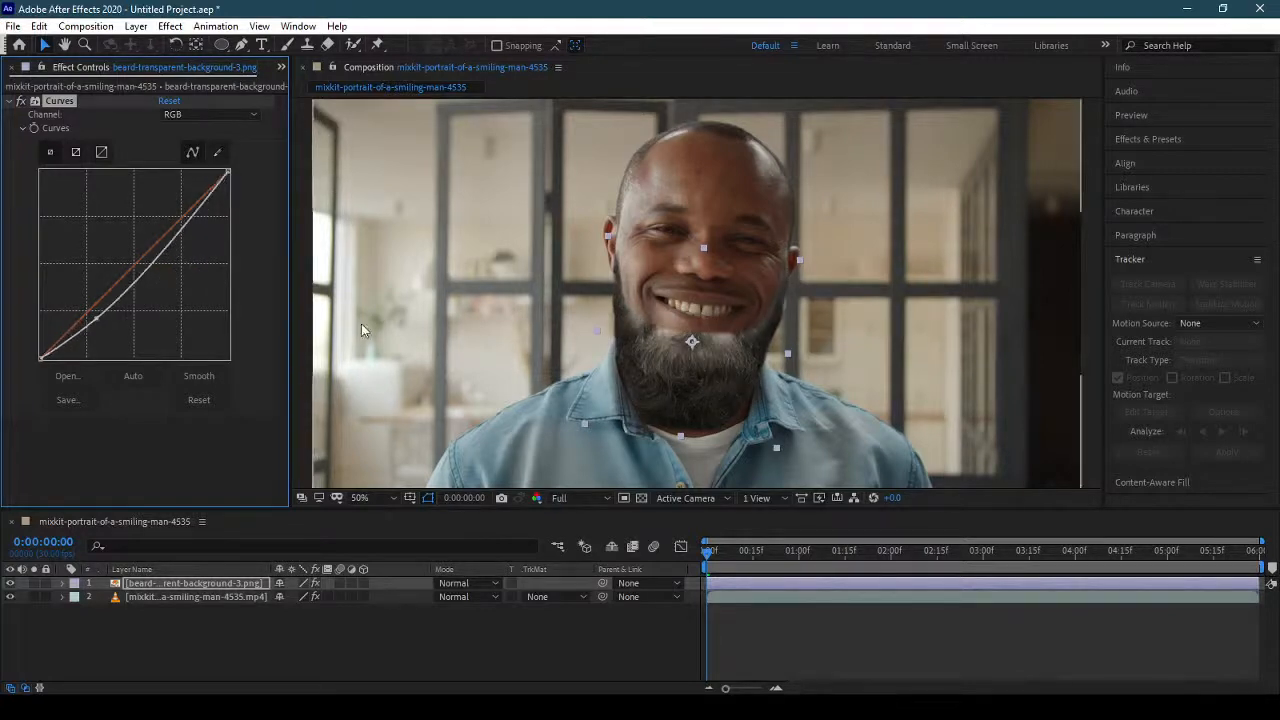
# Add Color Balance (HLS) to the beard layer with Lightness -20 and Saturation -26.
pyautogui.click(169, 26)
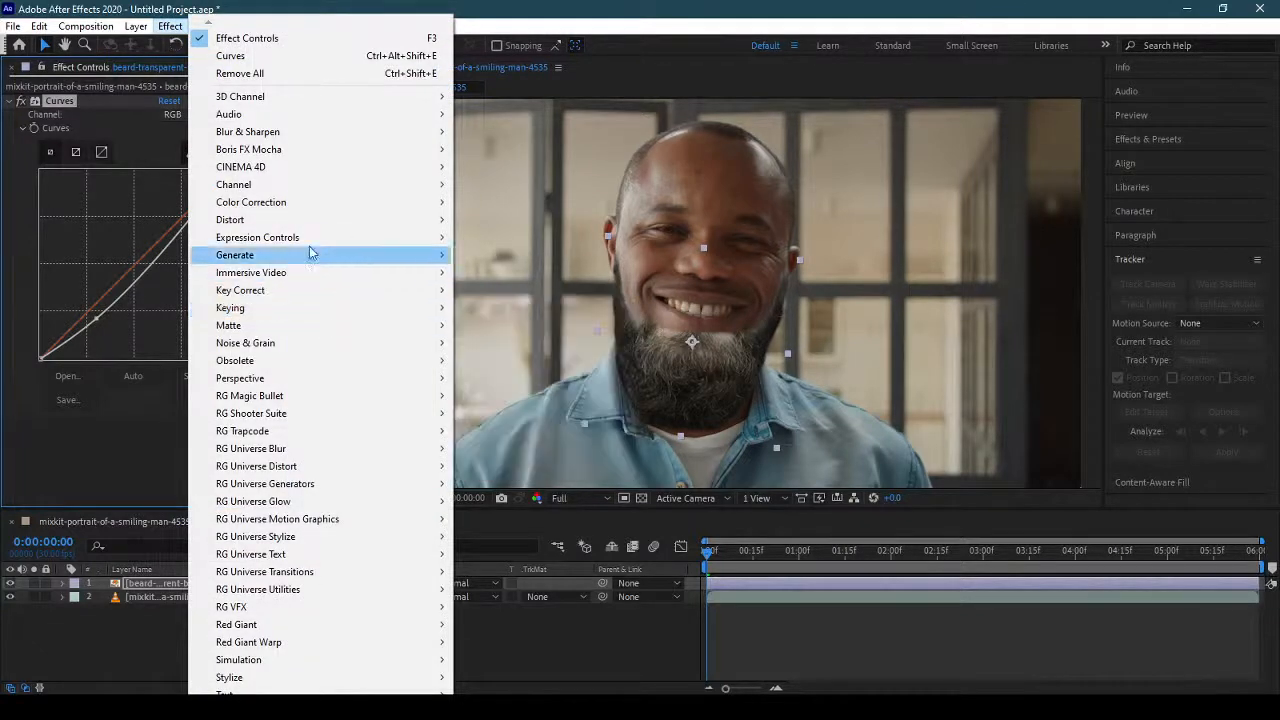
pyautogui.moveTo(300, 204)
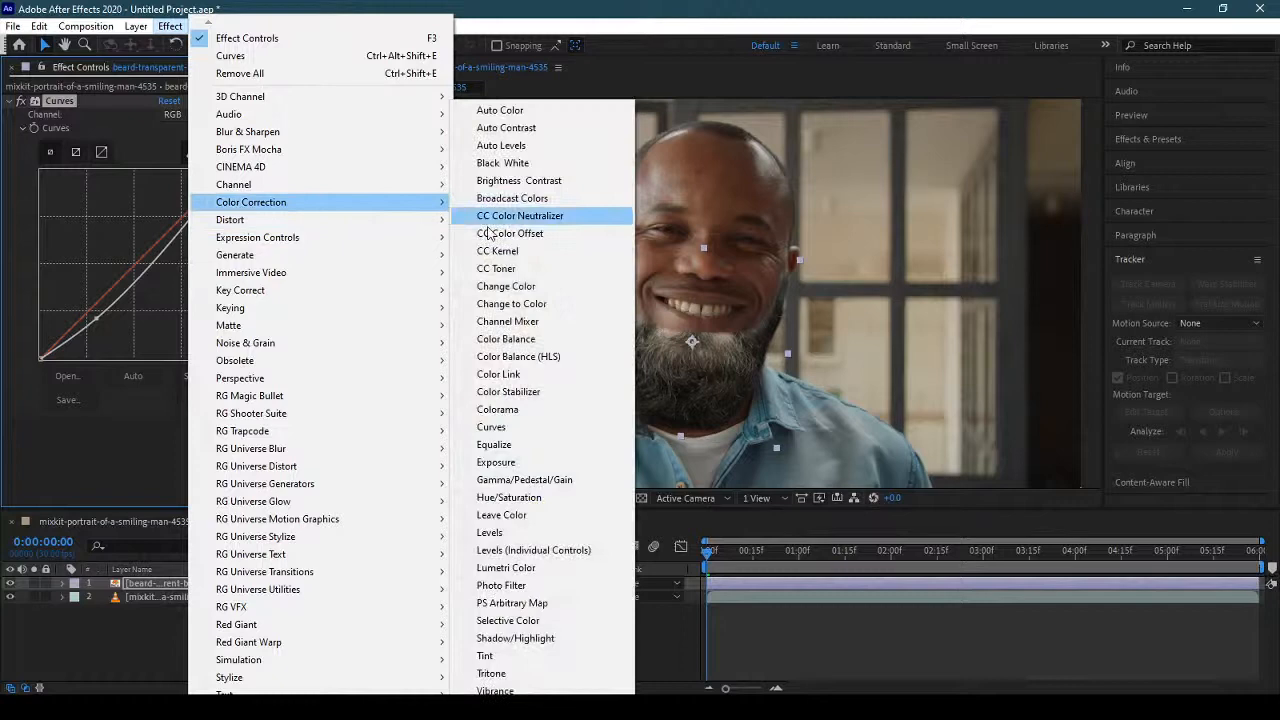
pyautogui.click(560, 358)
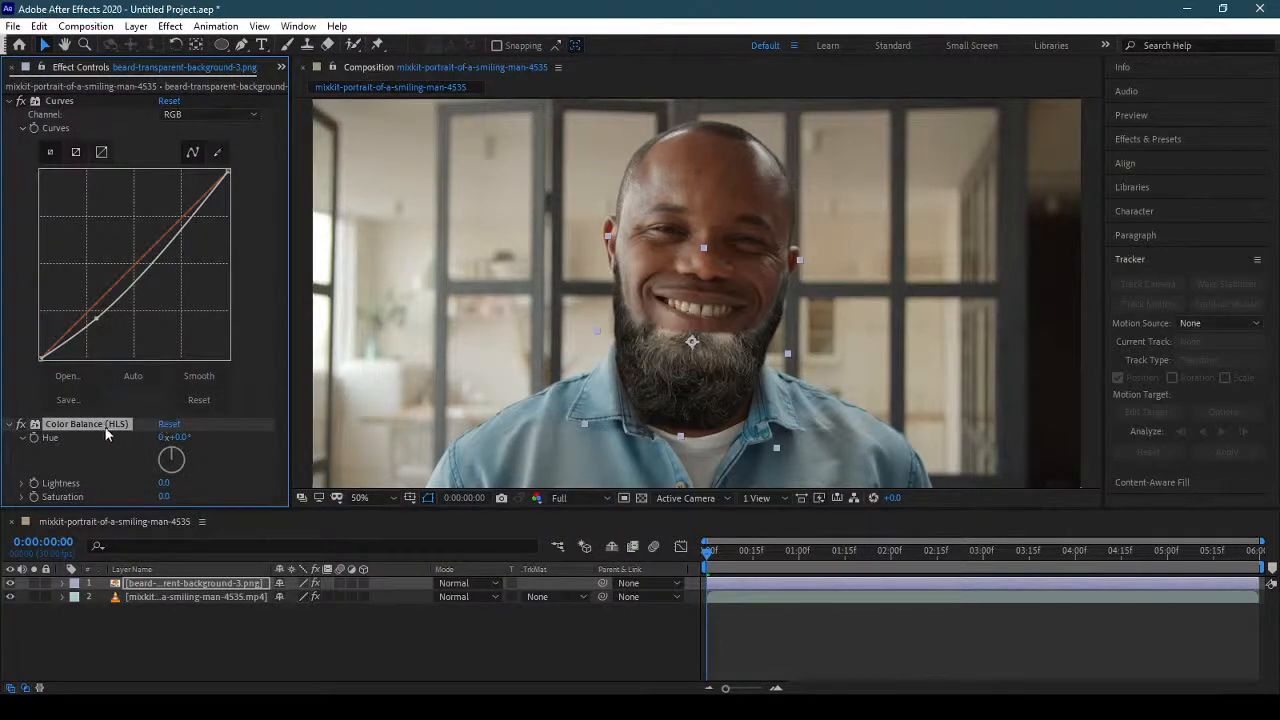
pyautogui.moveTo(166, 496)
pyautogui.mouseDown()
pyautogui.moveTo(144, 498)
pyautogui.moveTo(146, 483)
pyautogui.mouseUp()
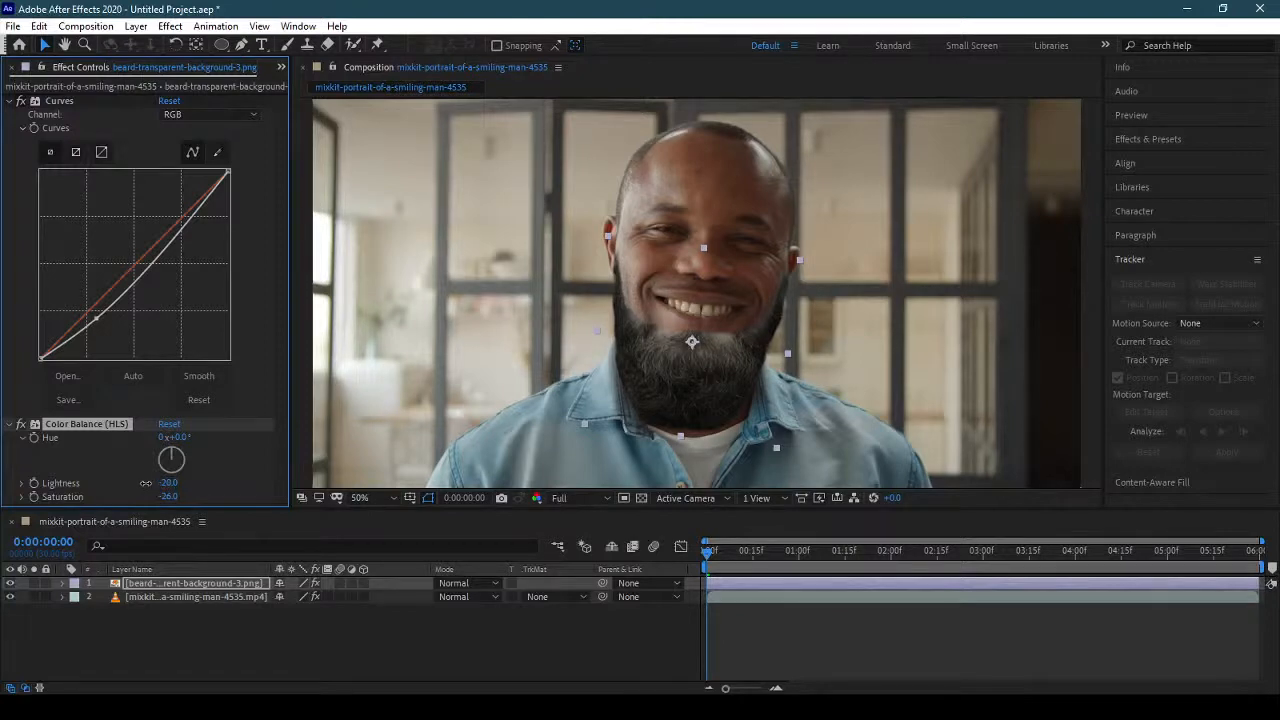
pyautogui.click(22, 439)
# Draw a closed Pen tool mask on the beard layer around the mouth and along the beard's upper edge.
pyautogui.click(242, 45)
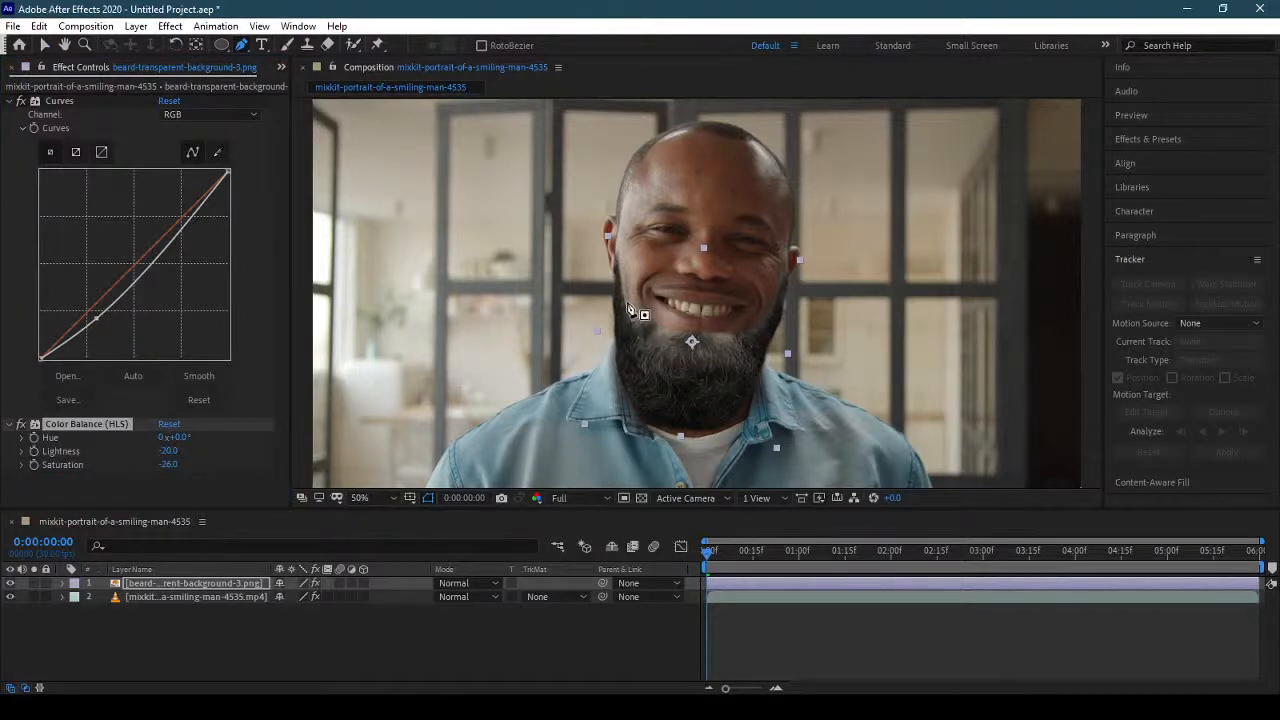
pyautogui.click(627, 299)
pyautogui.moveTo(634, 320); pyautogui.dragTo(688, 325)
pyautogui.click(658, 321)
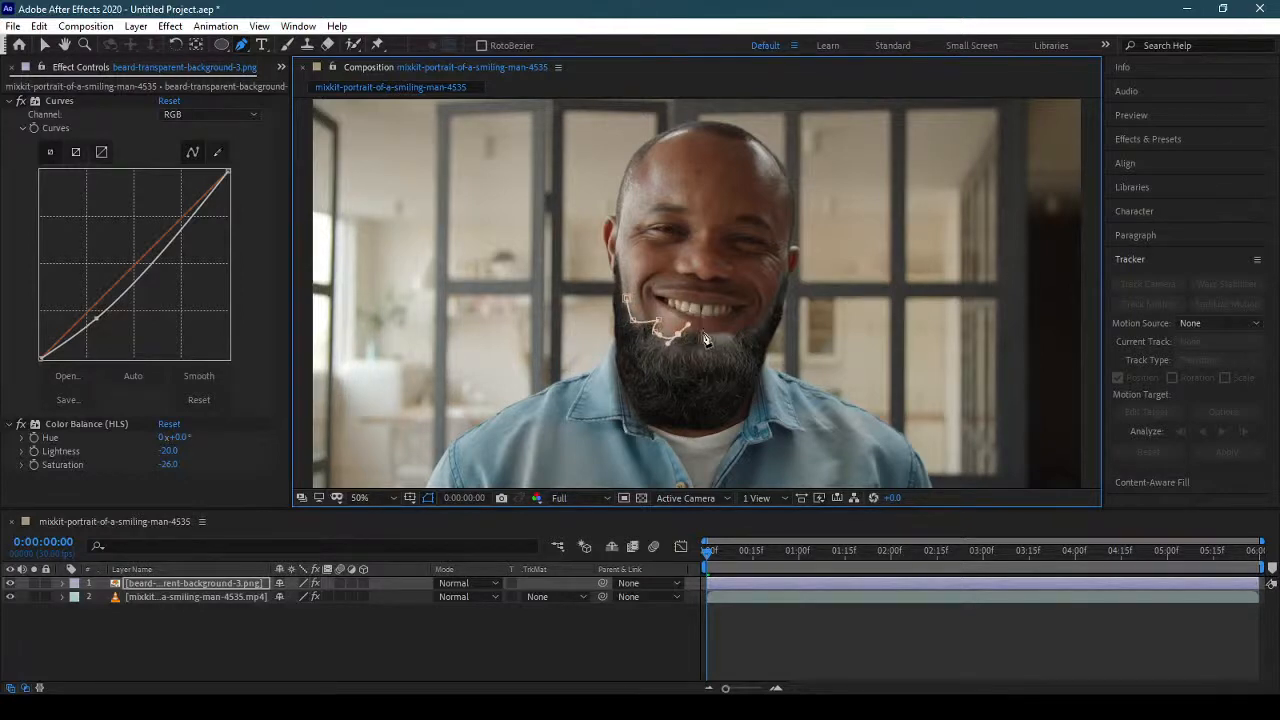
pyautogui.moveTo(712, 343); pyautogui.dragTo(746, 329)
pyautogui.click(757, 317)
pyautogui.click(628, 298)
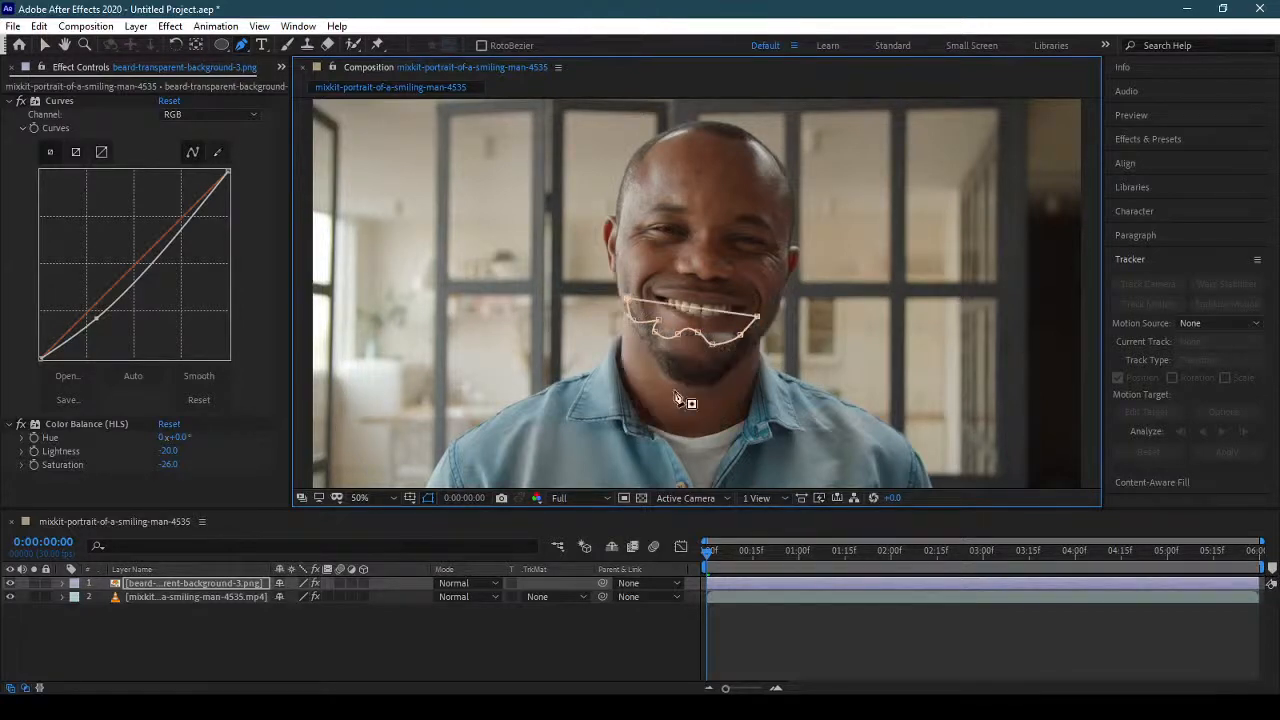
# Set the beard mask's mode to Subtract and its feather to 49 pixels.
pyautogui.press('f')
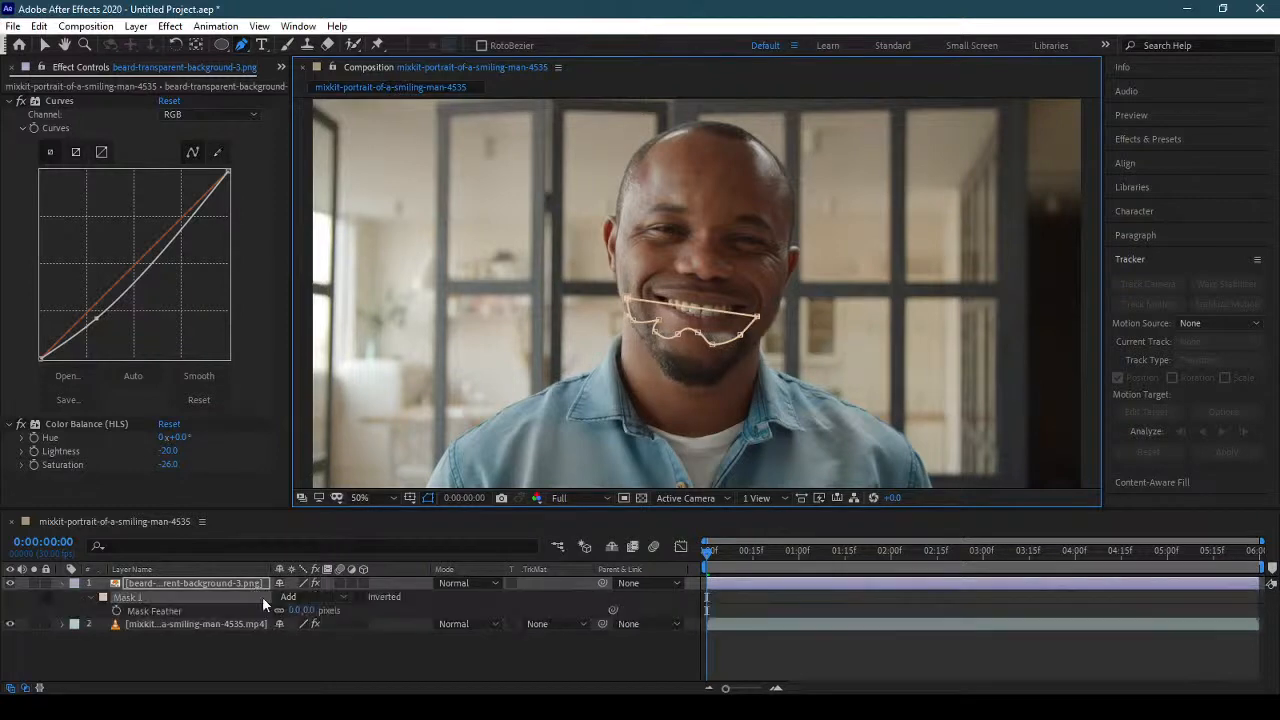
pyautogui.click(320, 595)
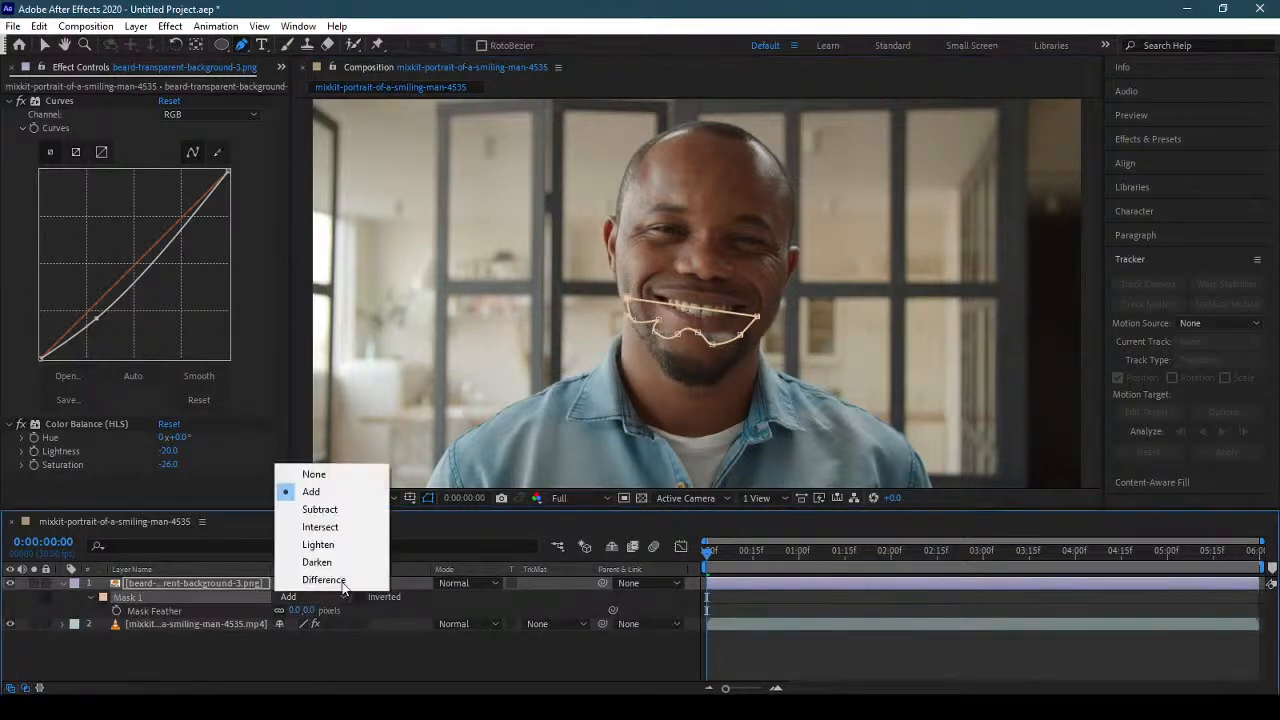
pyautogui.click(335, 508)
pyautogui.moveTo(305, 610); pyautogui.dragTo(333, 610)
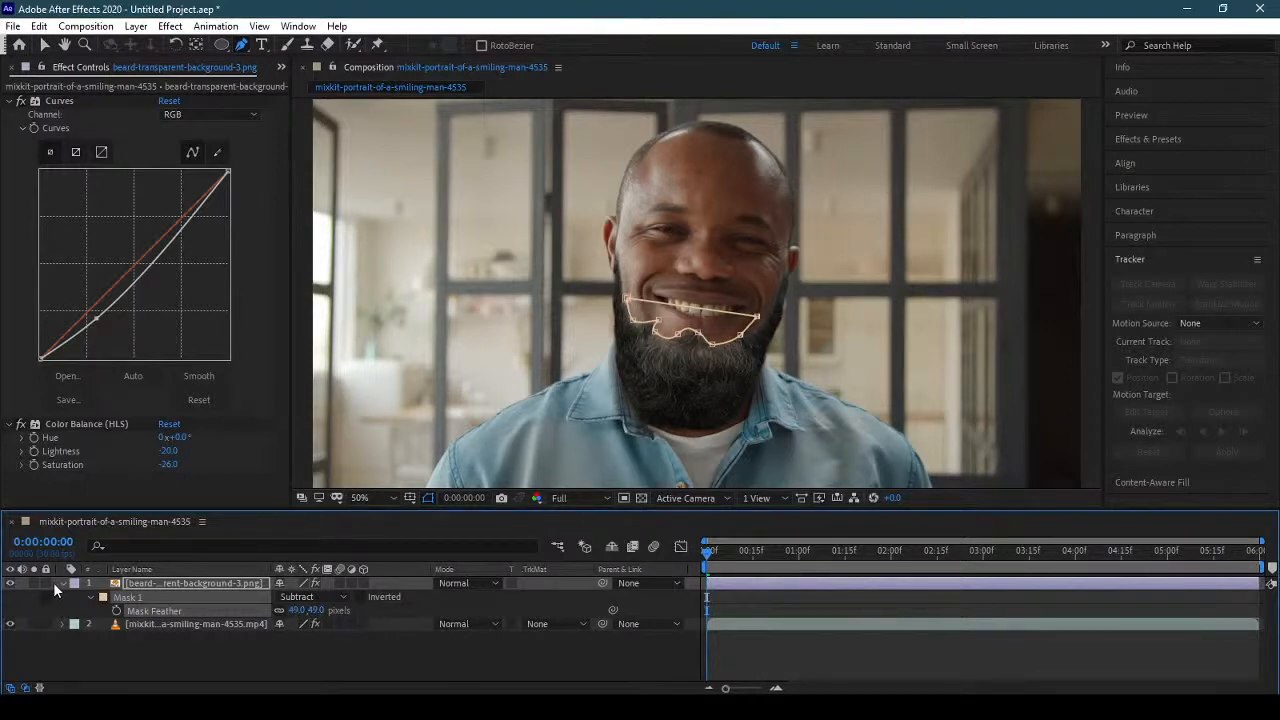
pyautogui.click(61, 583)
pyautogui.click(424, 626)
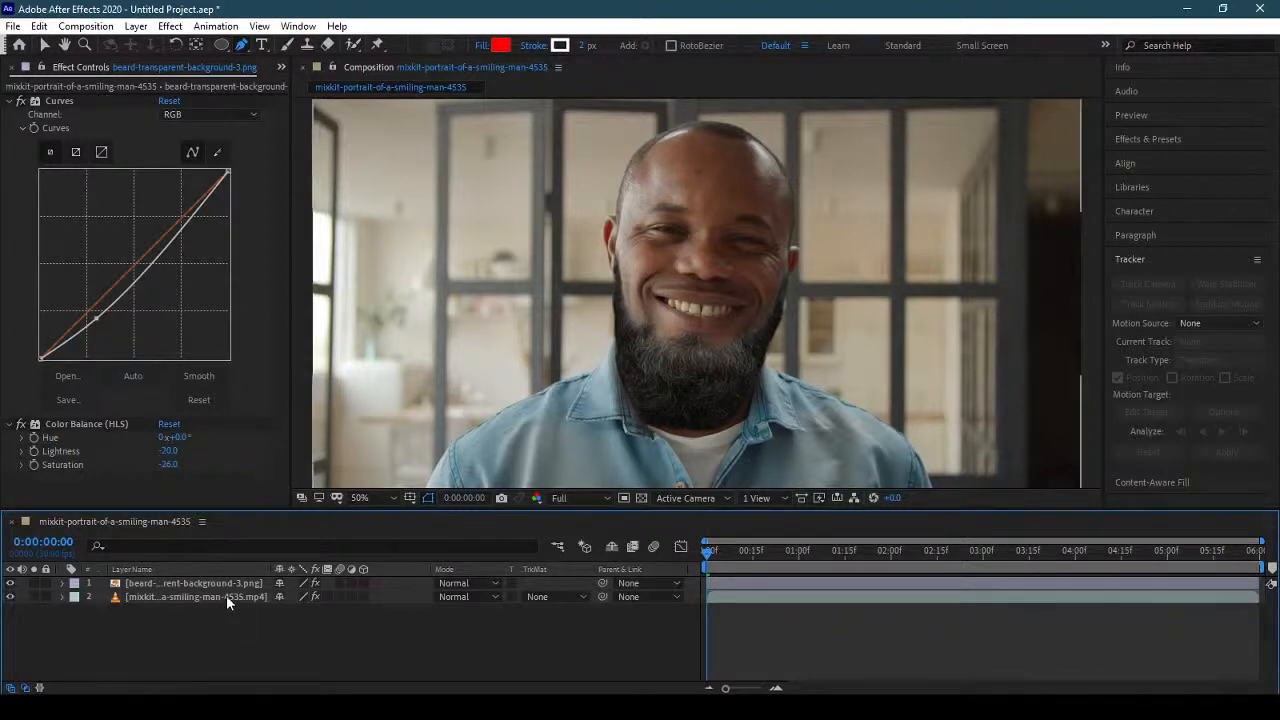
# Add a new null object above the beard layer.
pyautogui.click(135, 26)
pyautogui.moveTo(158, 45)
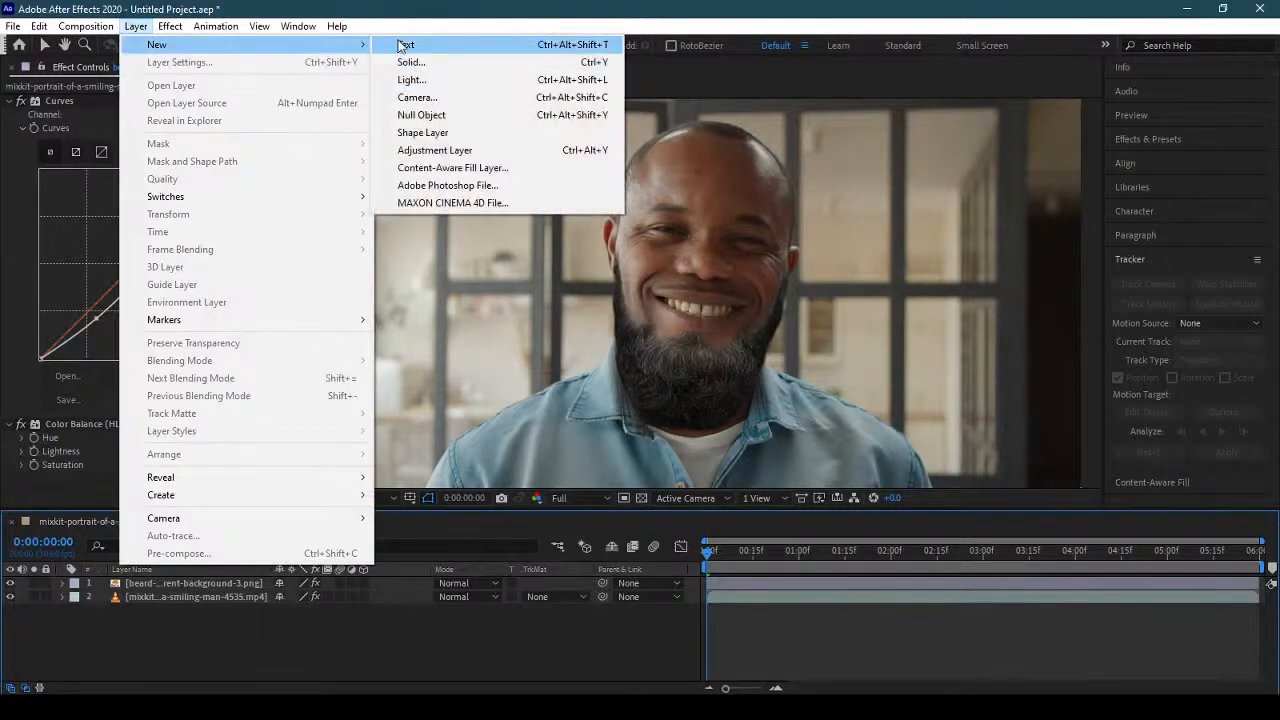
pyautogui.click(433, 114)
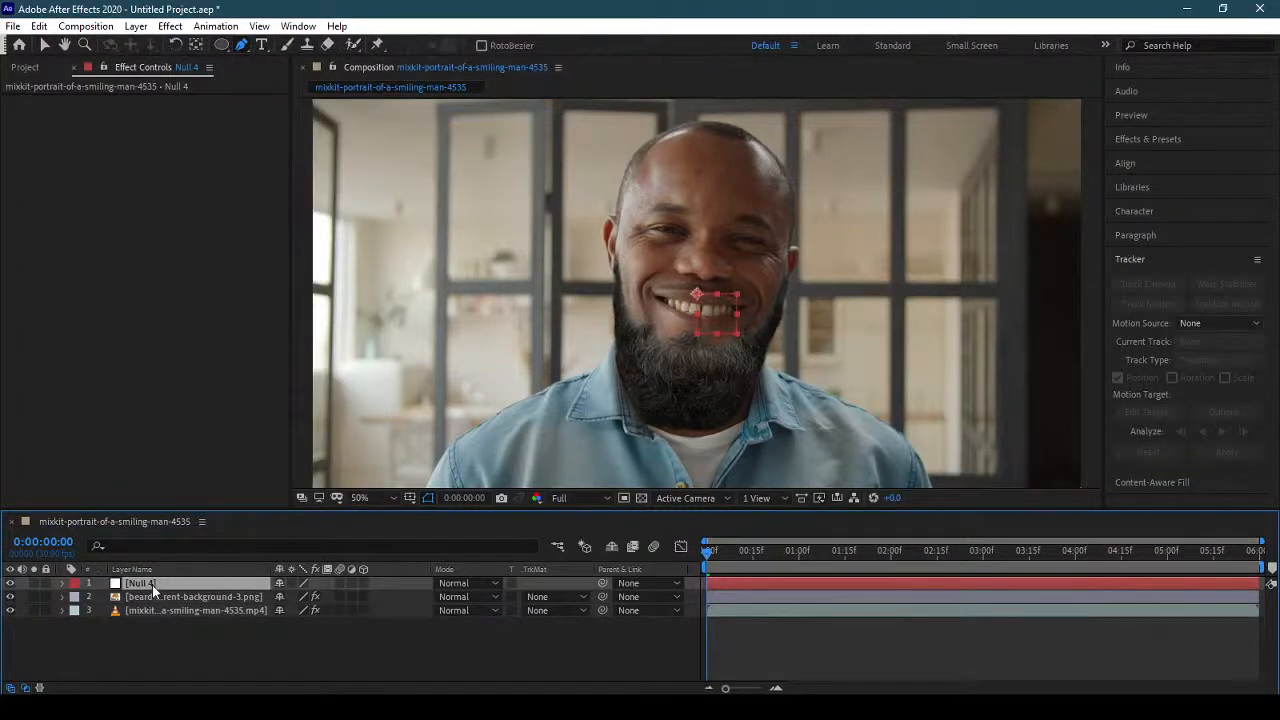
pyautogui.doubleClick(152, 585)
pyautogui.click(581, 67)
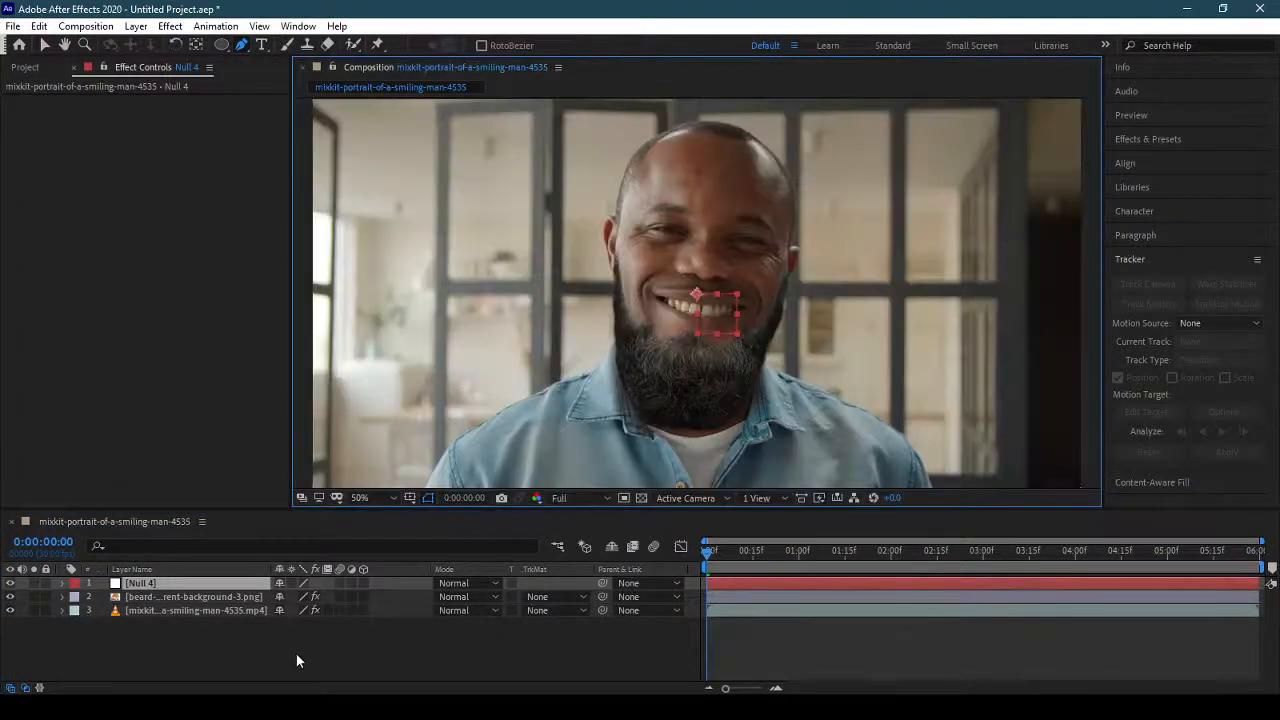
pyautogui.press('KP_Enter')
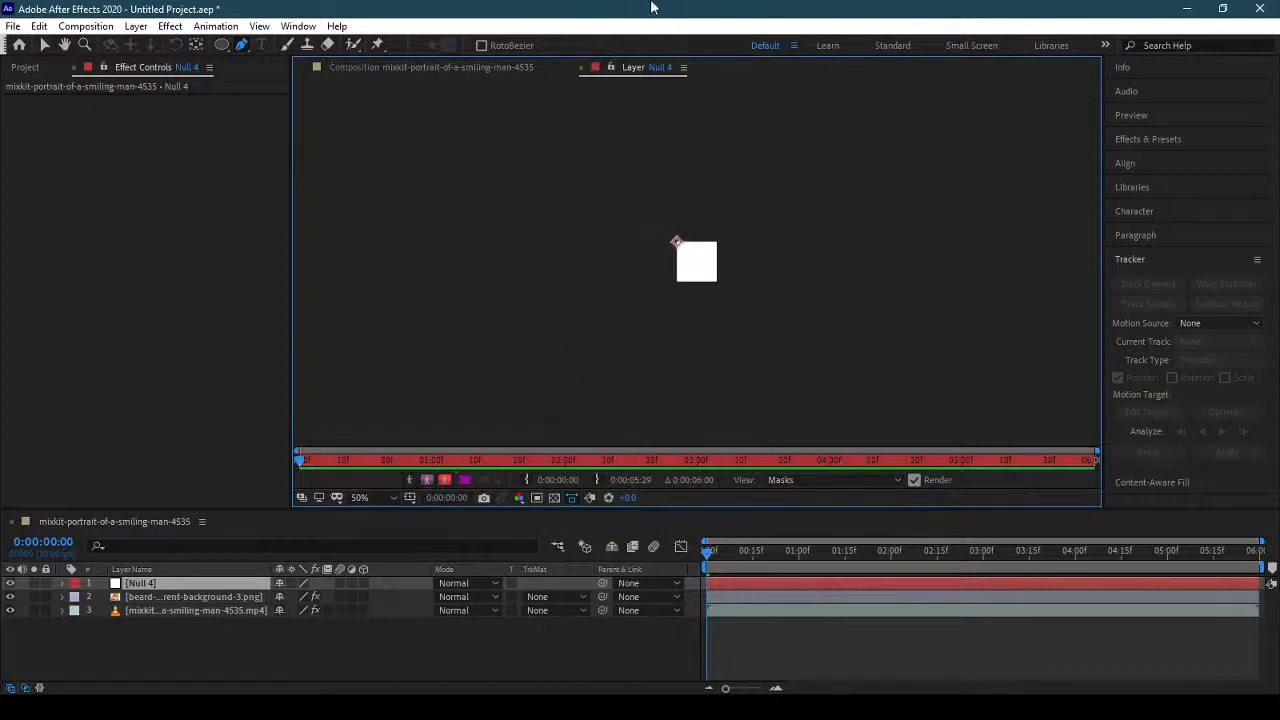
# Return to the composition view and rename the new null layer as Beard.
pyautogui.click(581, 67)
pyautogui.click(165, 644)
pyautogui.click(155, 583)
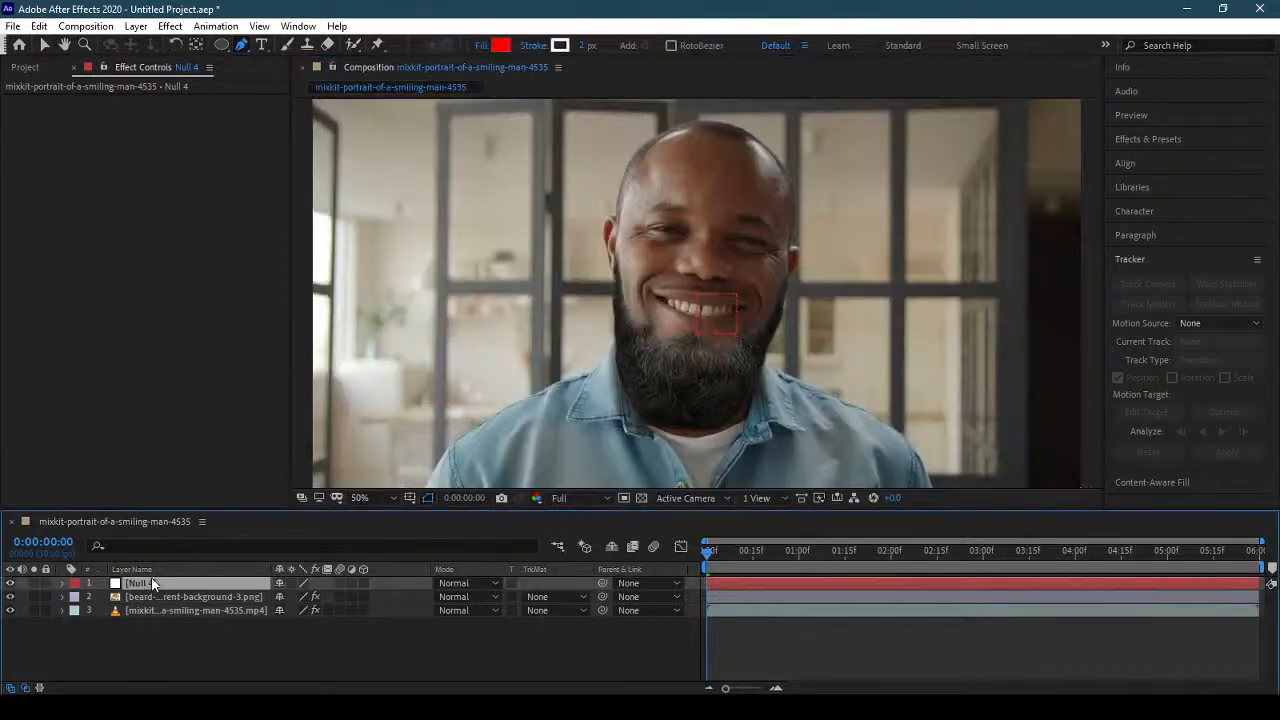
pyautogui.press('Return')
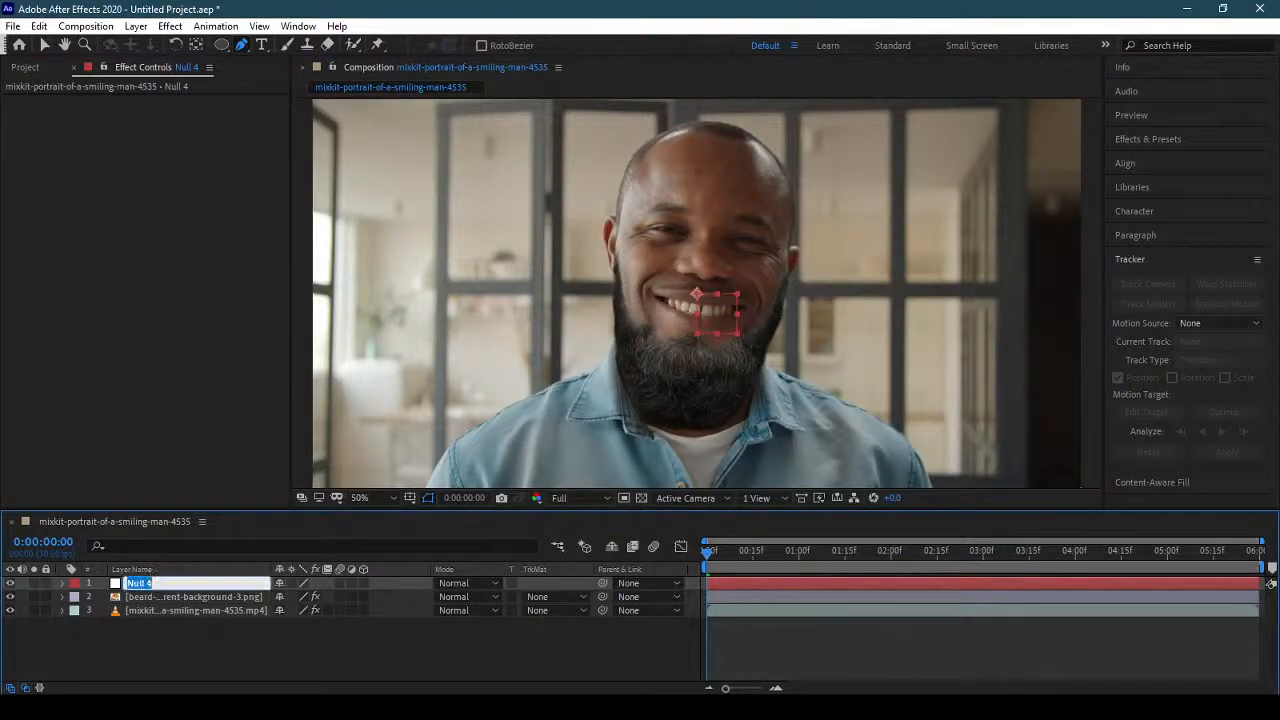
pyautogui.write('Beard')
pyautogui.press('Return')
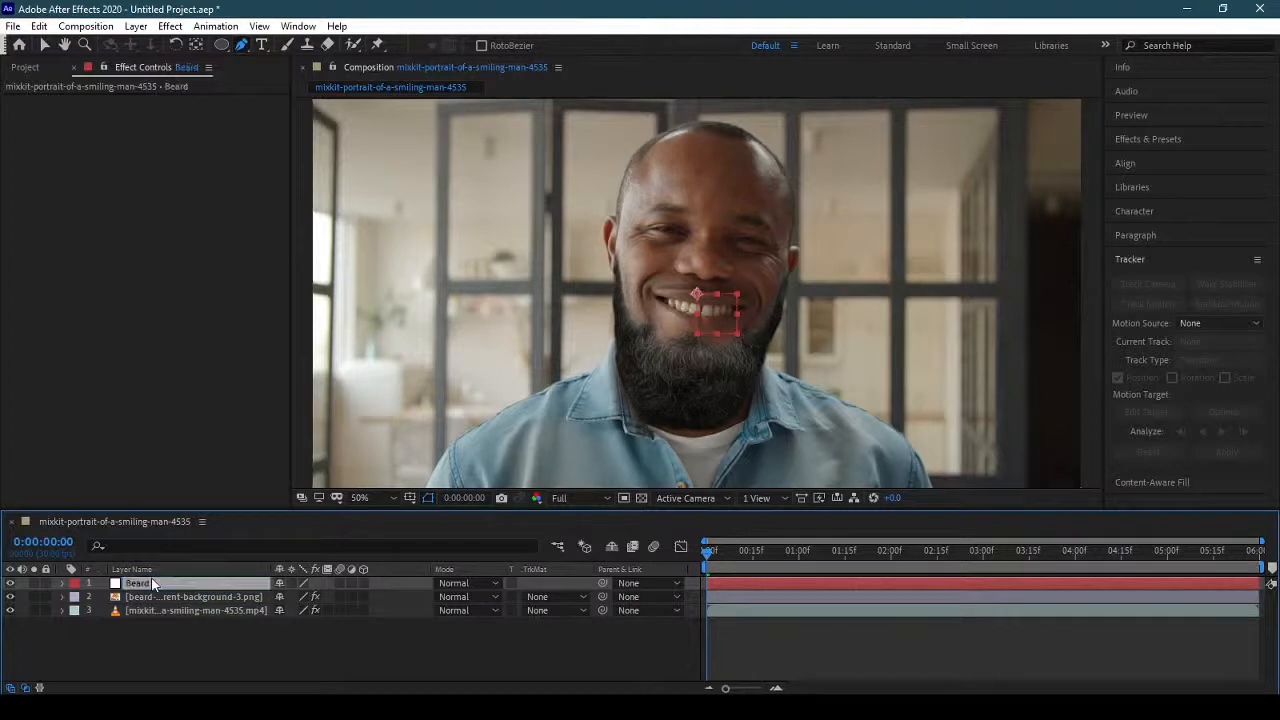
# Display the Face Track Points on the smiling-man clip and preview how they follow the face, especially at the chin.
pyautogui.click(209, 610)
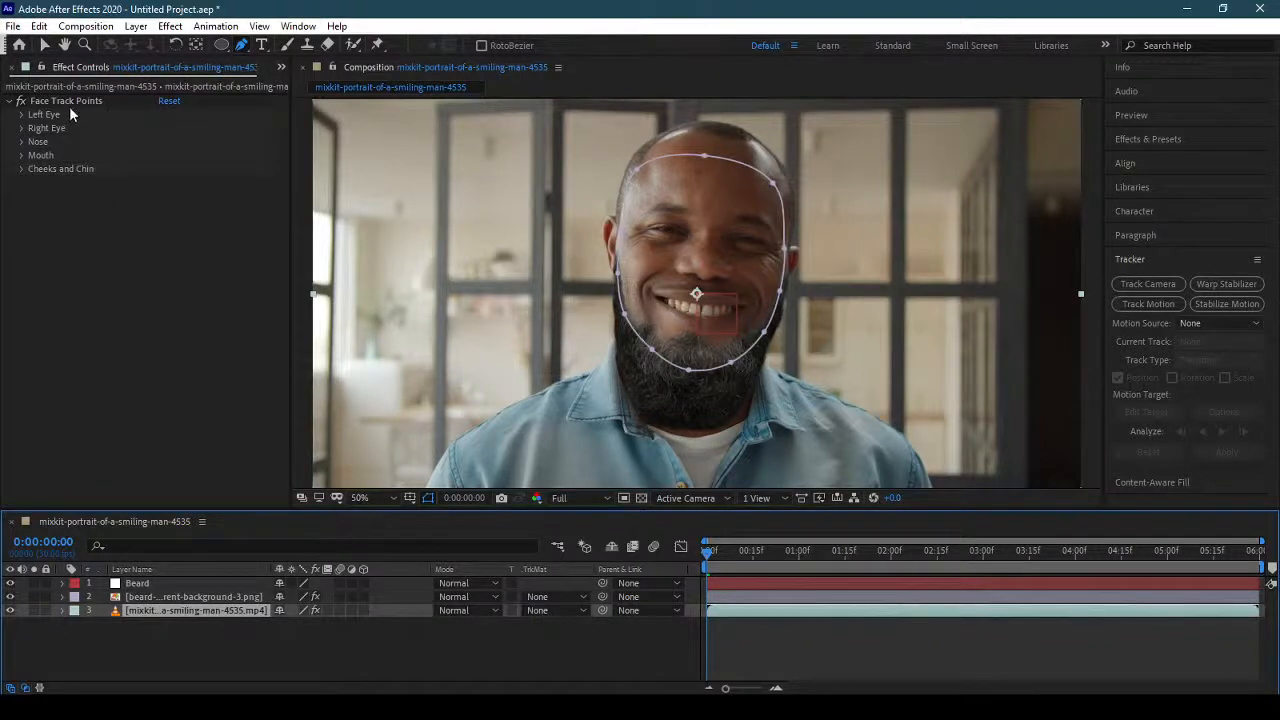
pyautogui.click(69, 104)
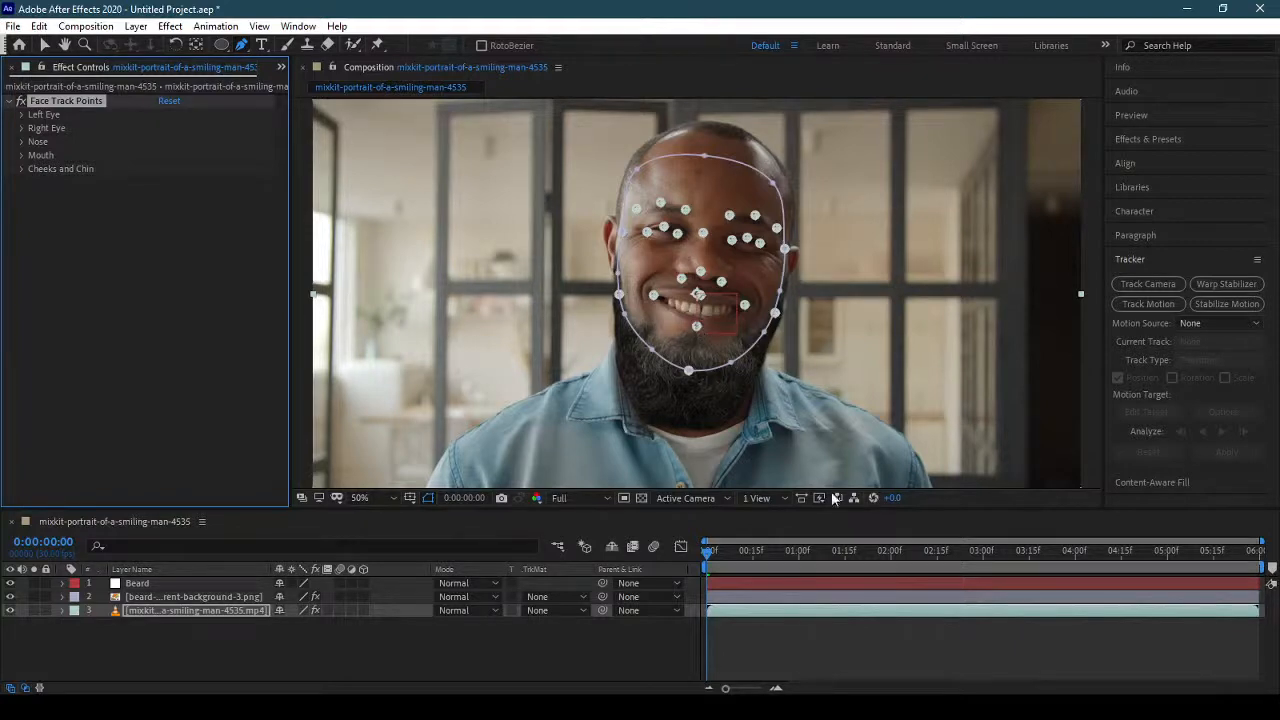
pyautogui.press('space')
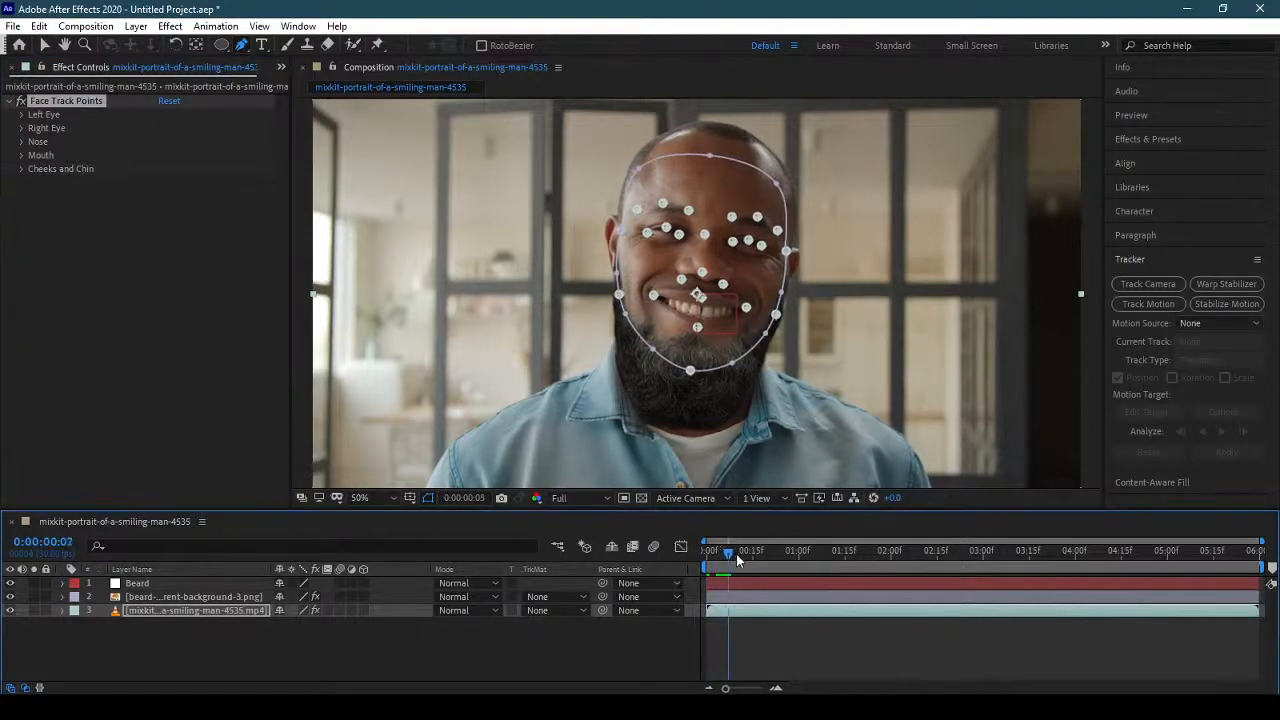
pyautogui.moveTo(782, 566); pyautogui.dragTo(642, 556)
pyautogui.moveTo(873, 557); pyautogui.dragTo(680, 572)
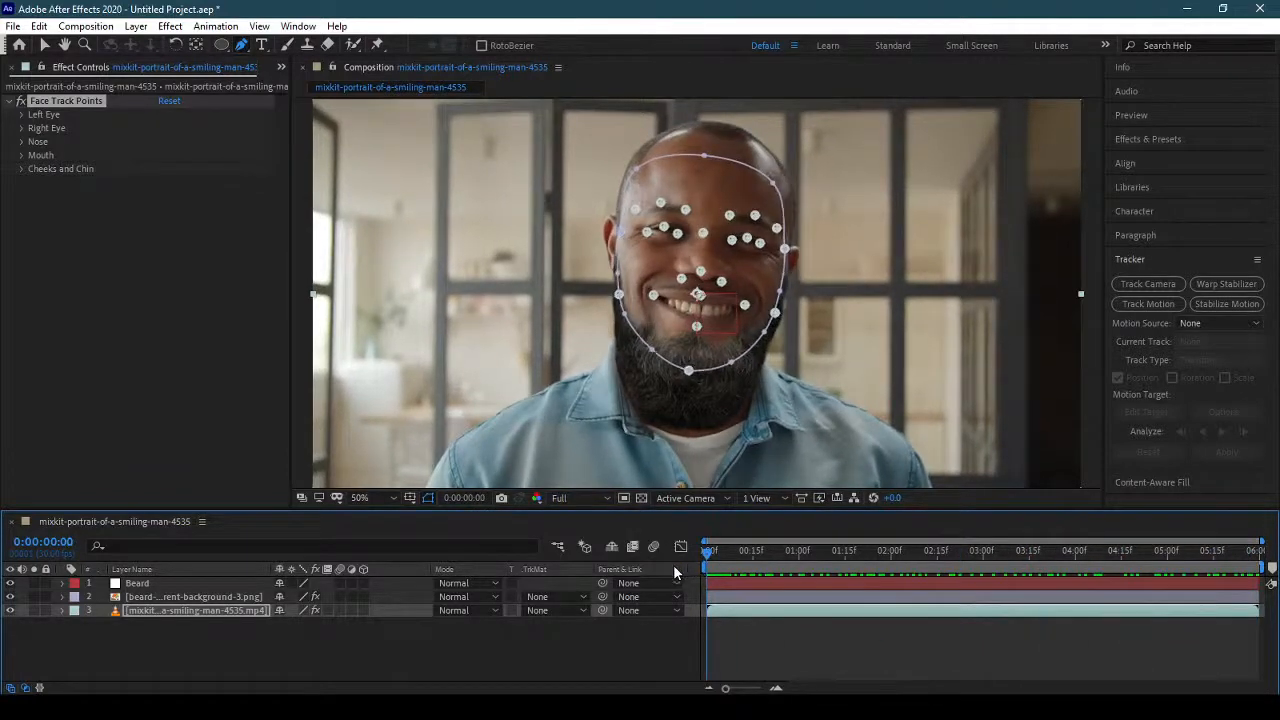
pyautogui.click(167, 595)
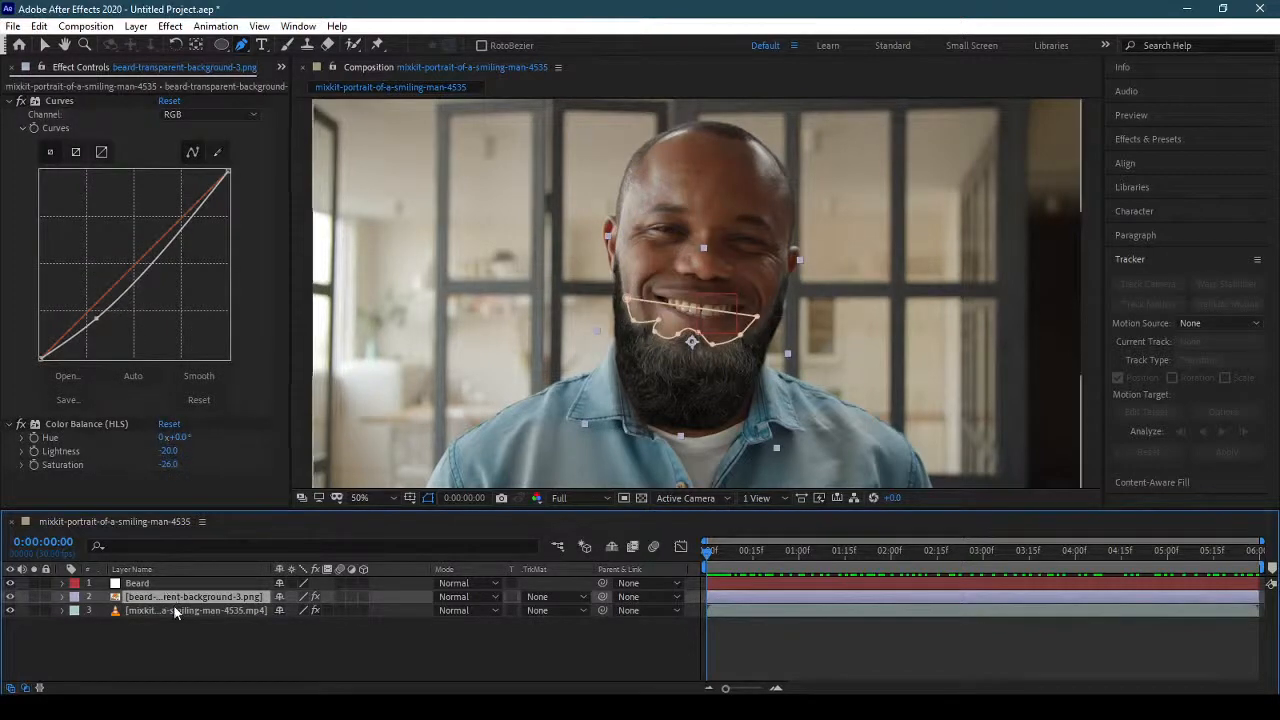
pyautogui.click(173, 608)
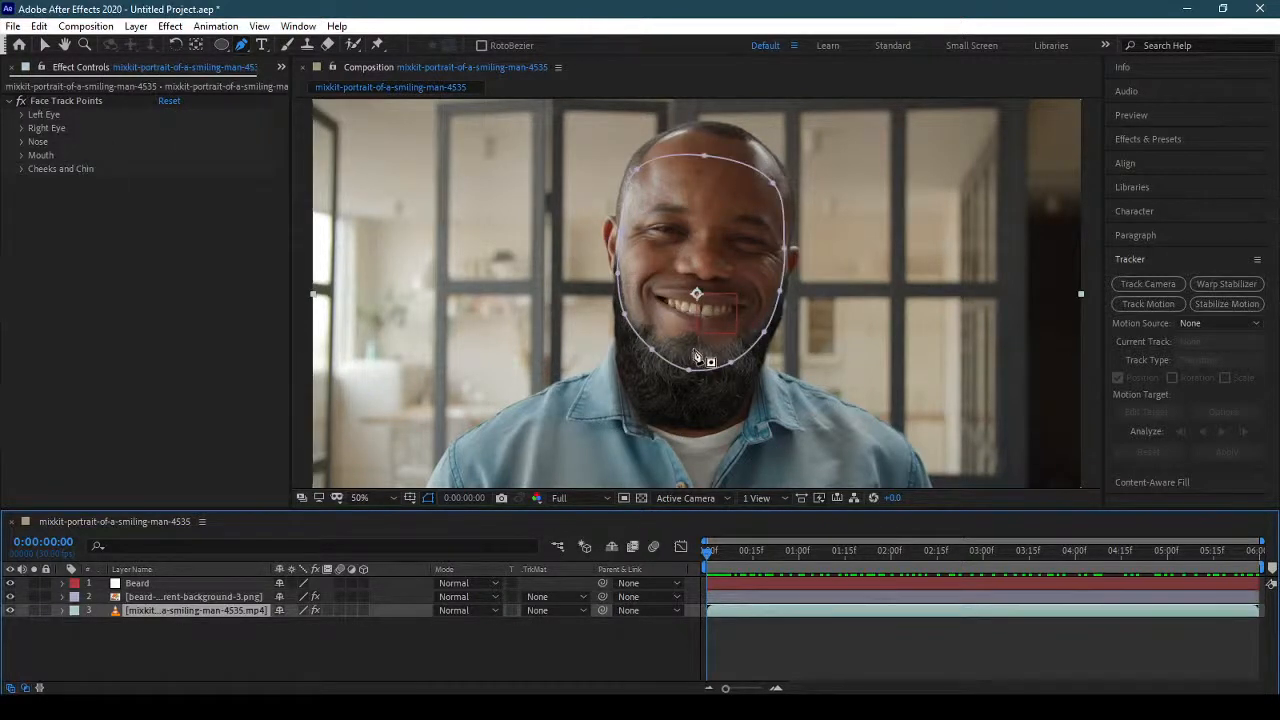
pyautogui.click(60, 101)
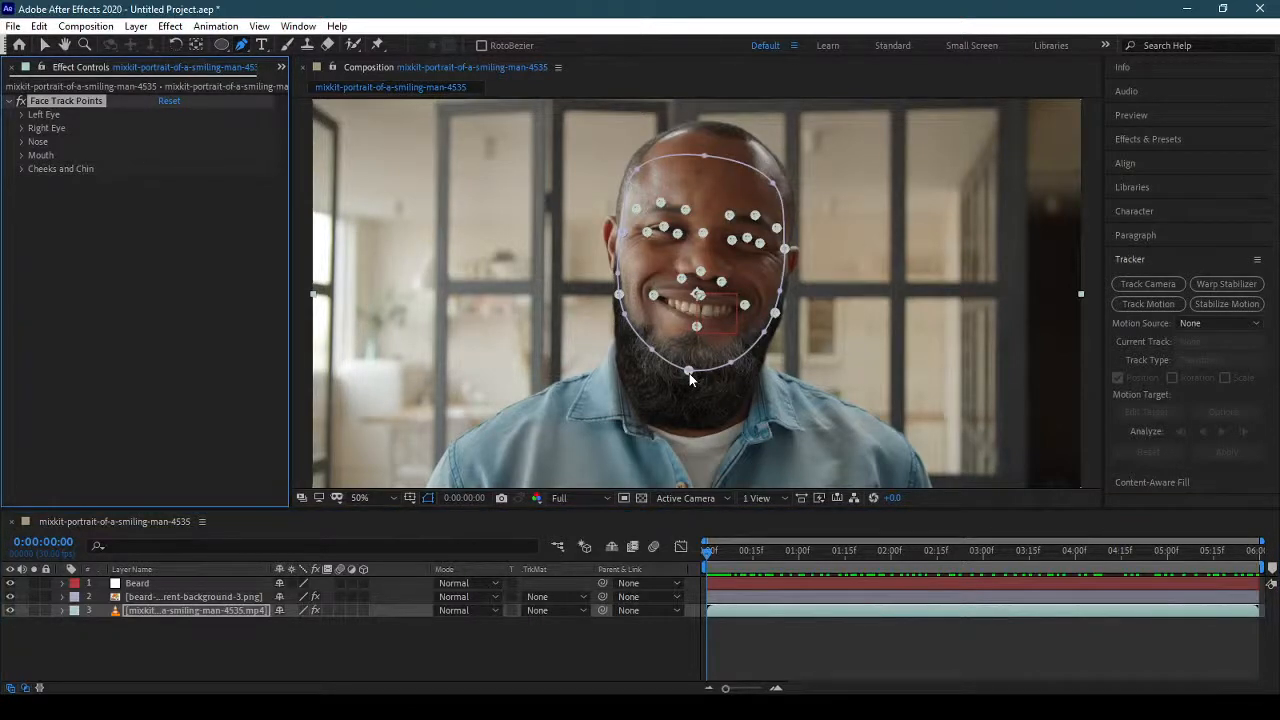
# Link the Beard null's Position to the Chin point under the clip's Face Track Points, Cheeks and Chin.
pyautogui.click(173, 586)
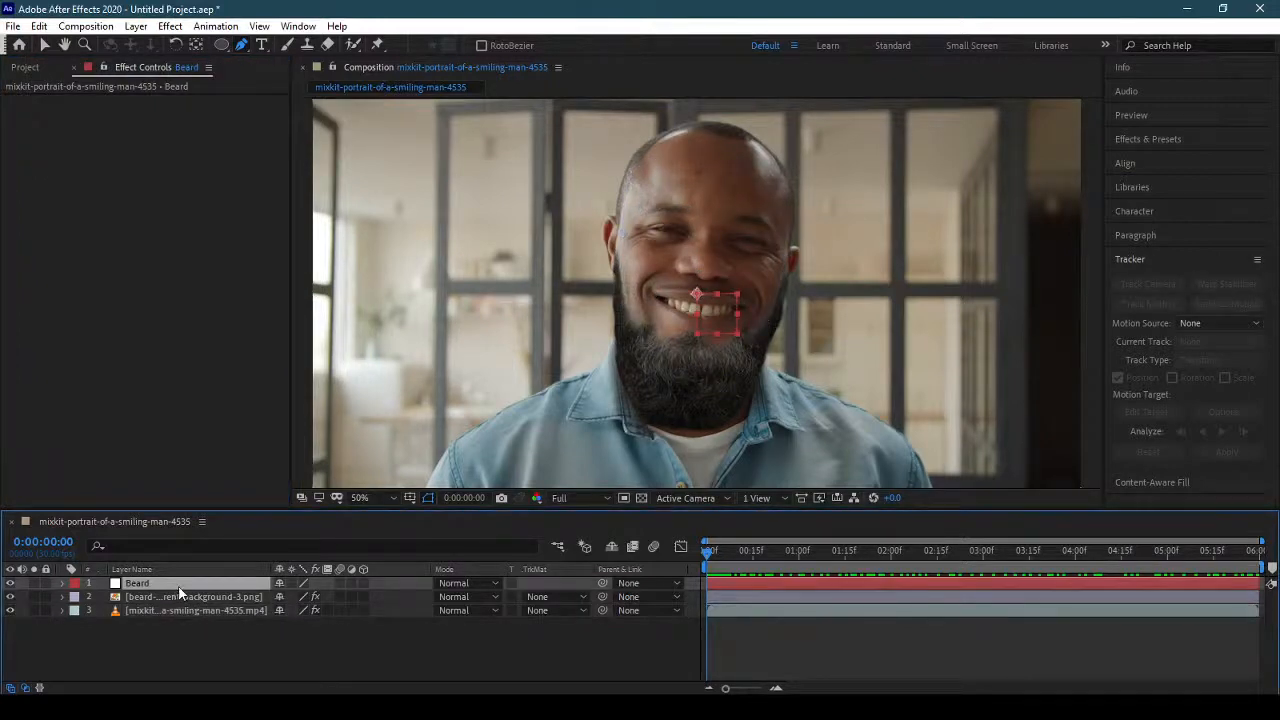
pyautogui.click(183, 611)
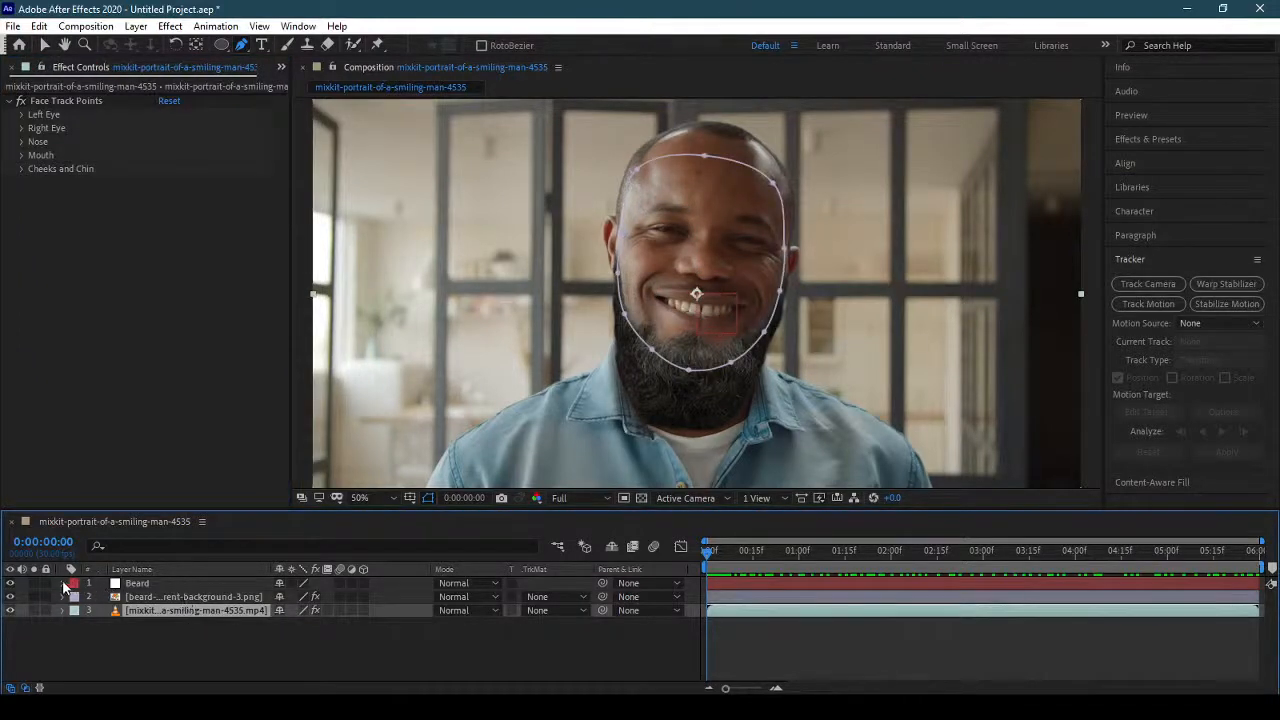
pyautogui.click(21, 170)
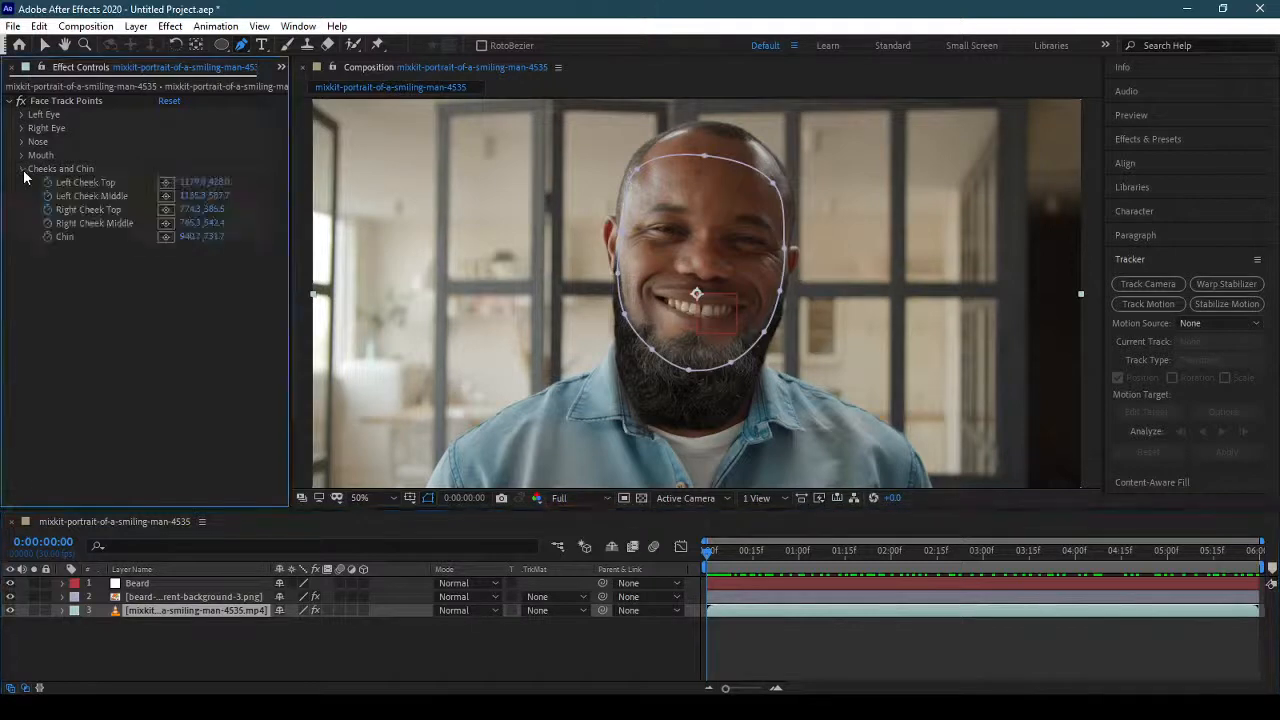
pyautogui.click(62, 583)
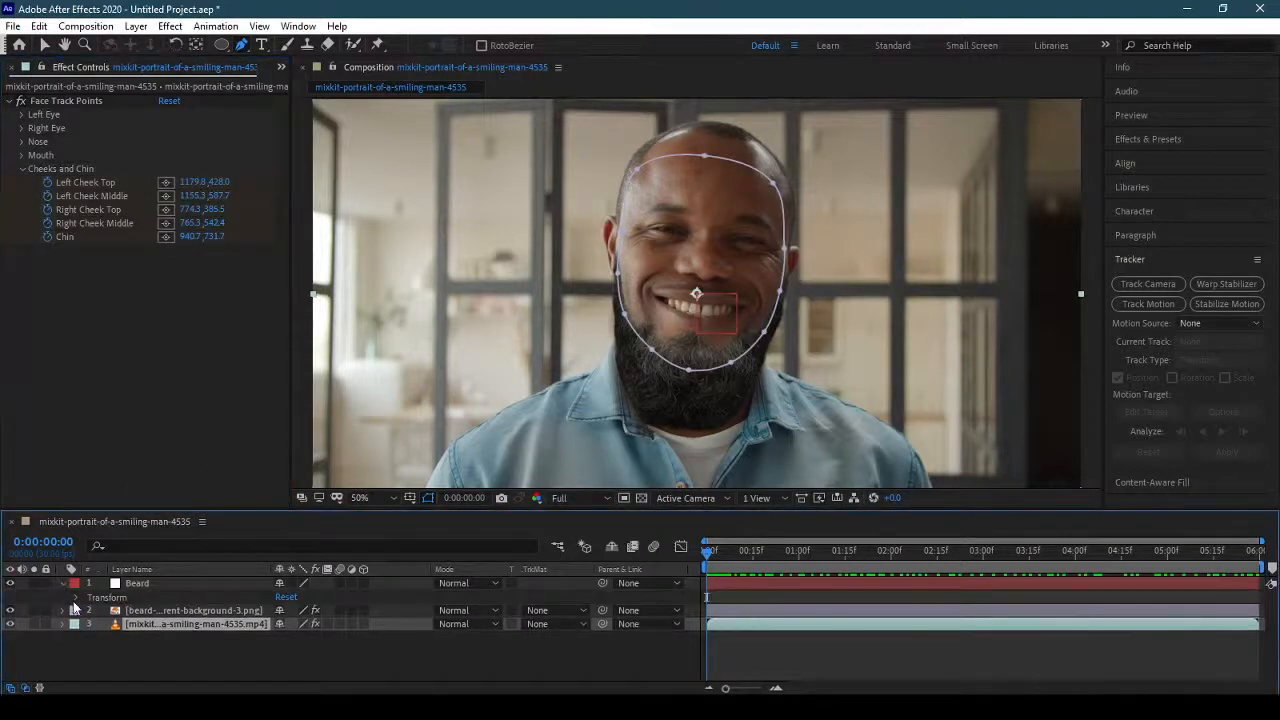
pyautogui.click(63, 584)
pyautogui.click(138, 584)
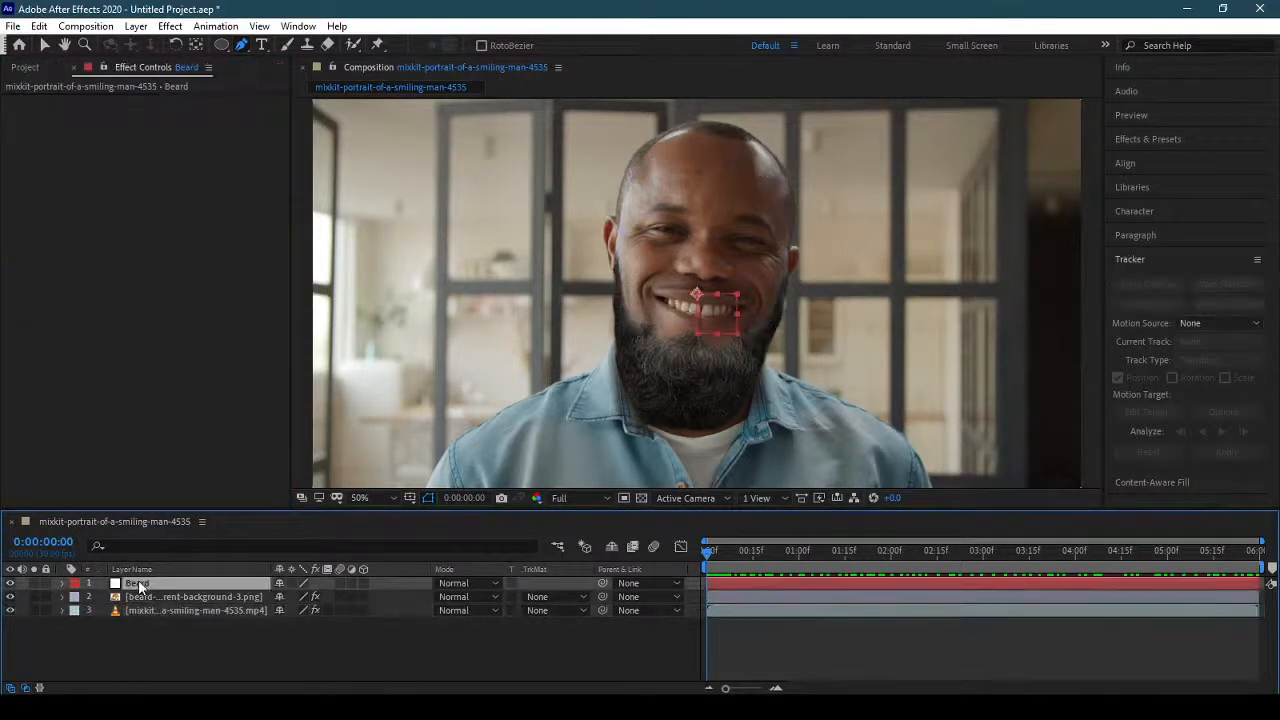
pyautogui.press('p')
pyautogui.click(254, 623)
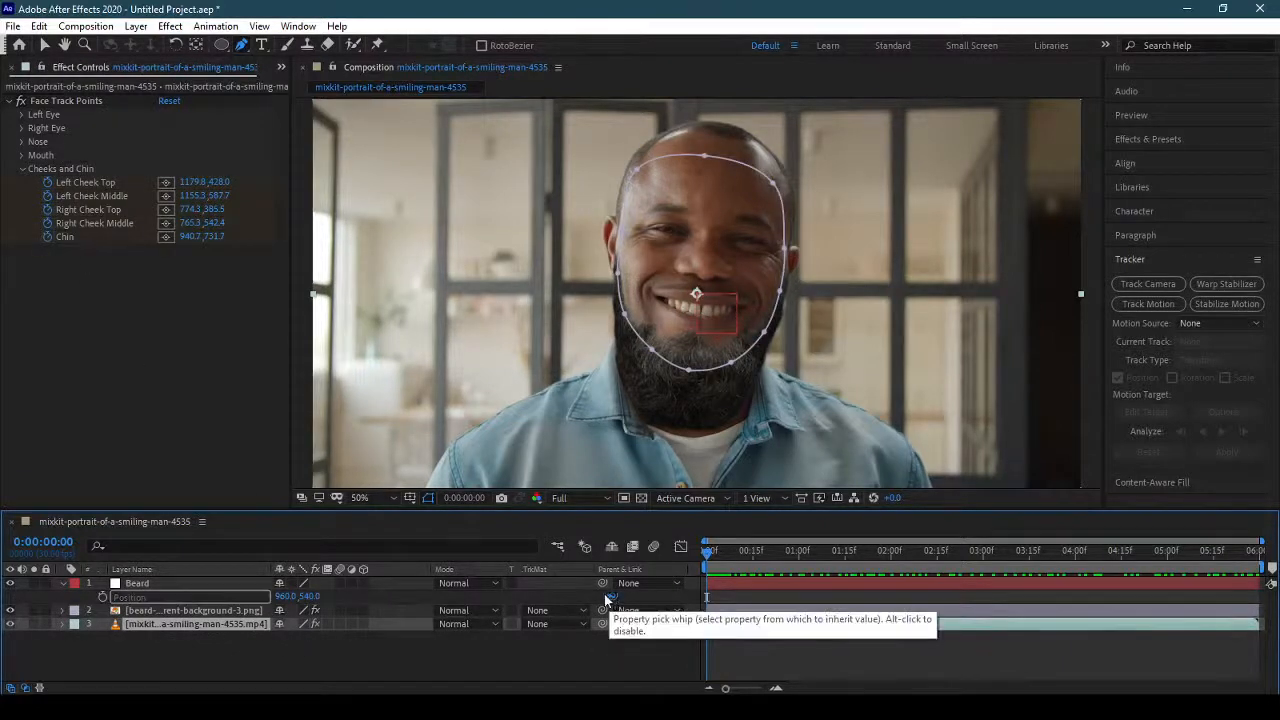
pyautogui.moveTo(612, 597); pyautogui.dragTo(79, 236)
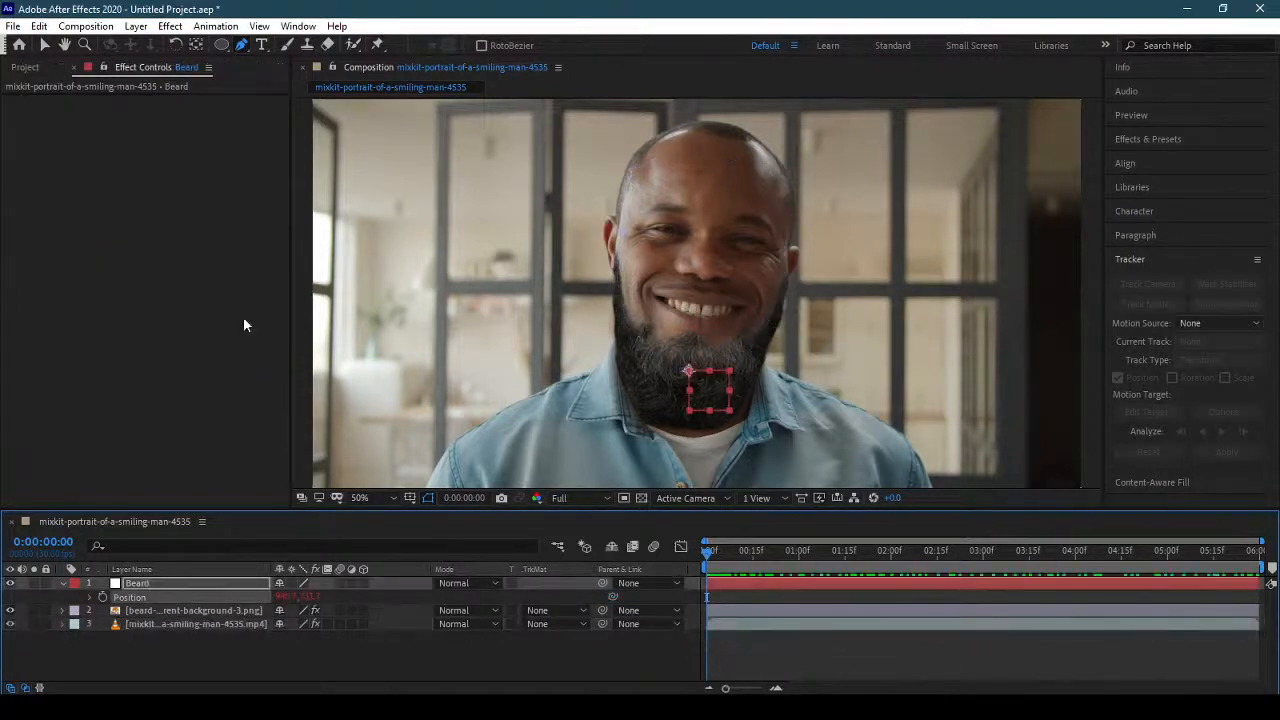
pyautogui.click(63, 583)
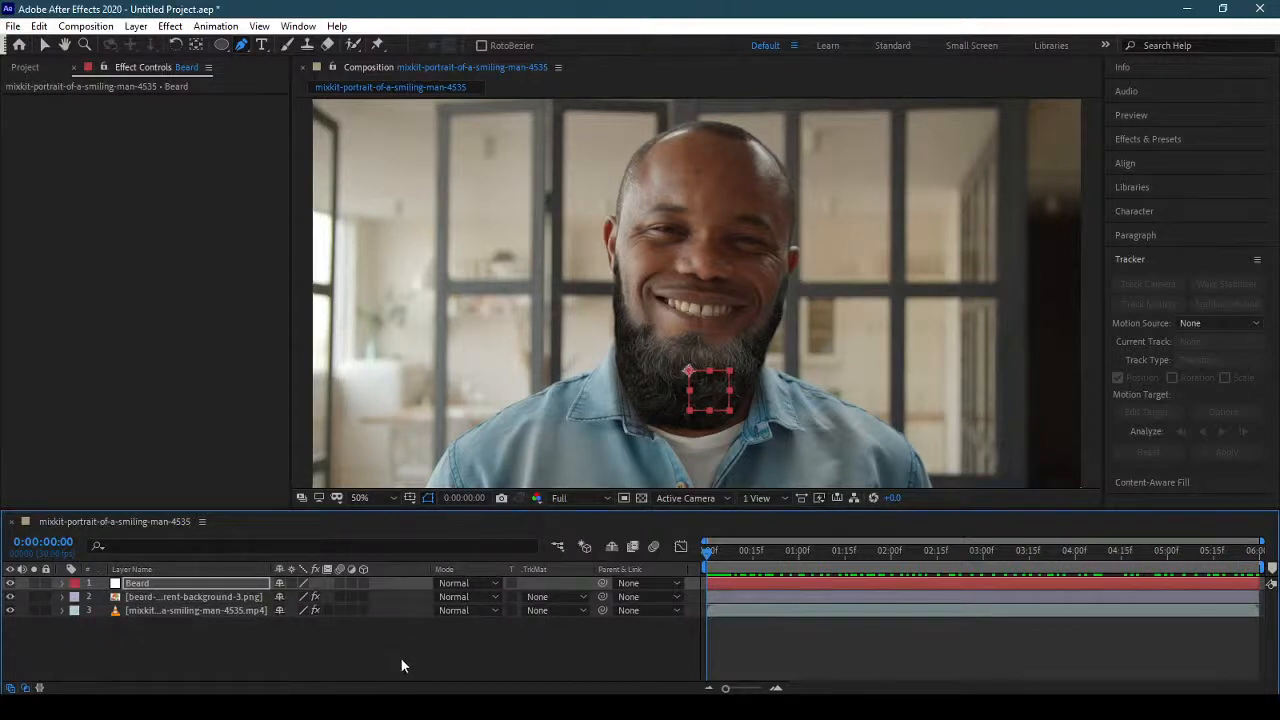
# Parent the beard image layer to the Beard null and scrub through the clip to check the tracking.
pyautogui.moveTo(604, 597); pyautogui.dragTo(238, 590)
pyautogui.moveTo(712, 552); pyautogui.dragTo(987, 556)
pyautogui.press('Home')
# Display the smiling-man clip's face track points again and collapse the effect's properties.
pyautogui.click(177, 609)
pyautogui.click(144, 101)
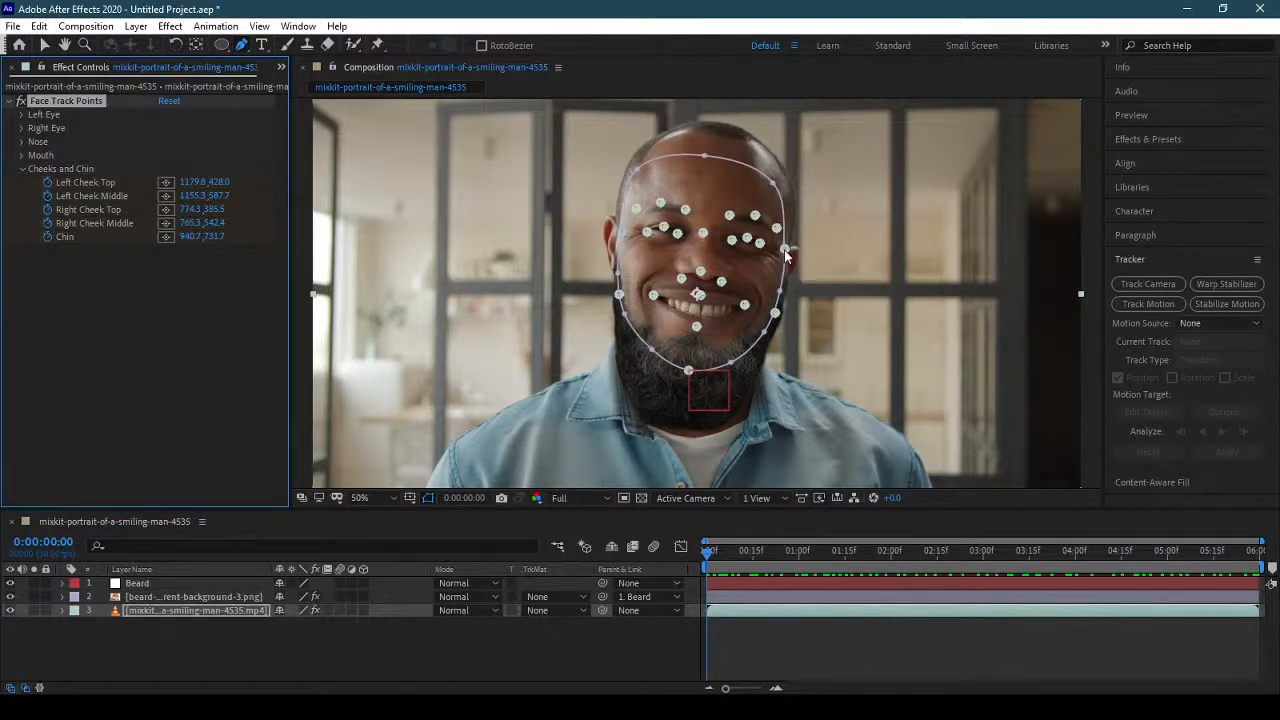
pyautogui.click(12, 101)
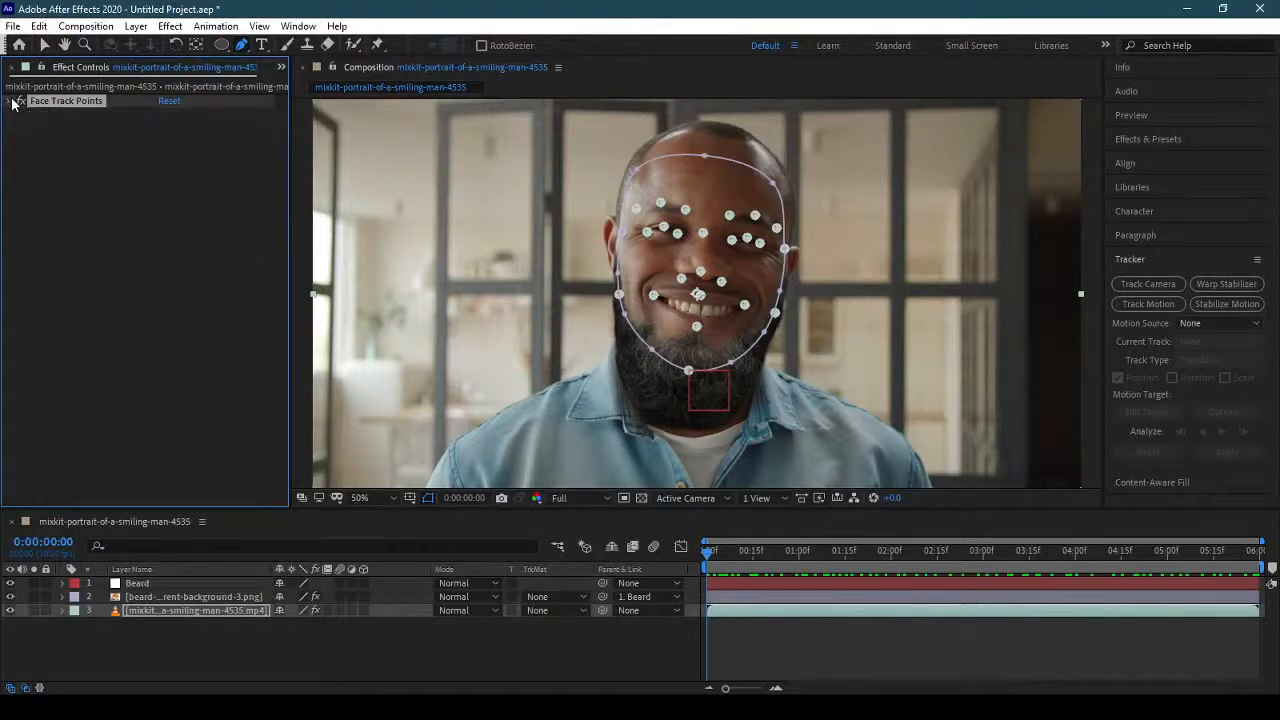
# Enable an expression on the Beard null's Rotation property.
pyautogui.click(162, 583)
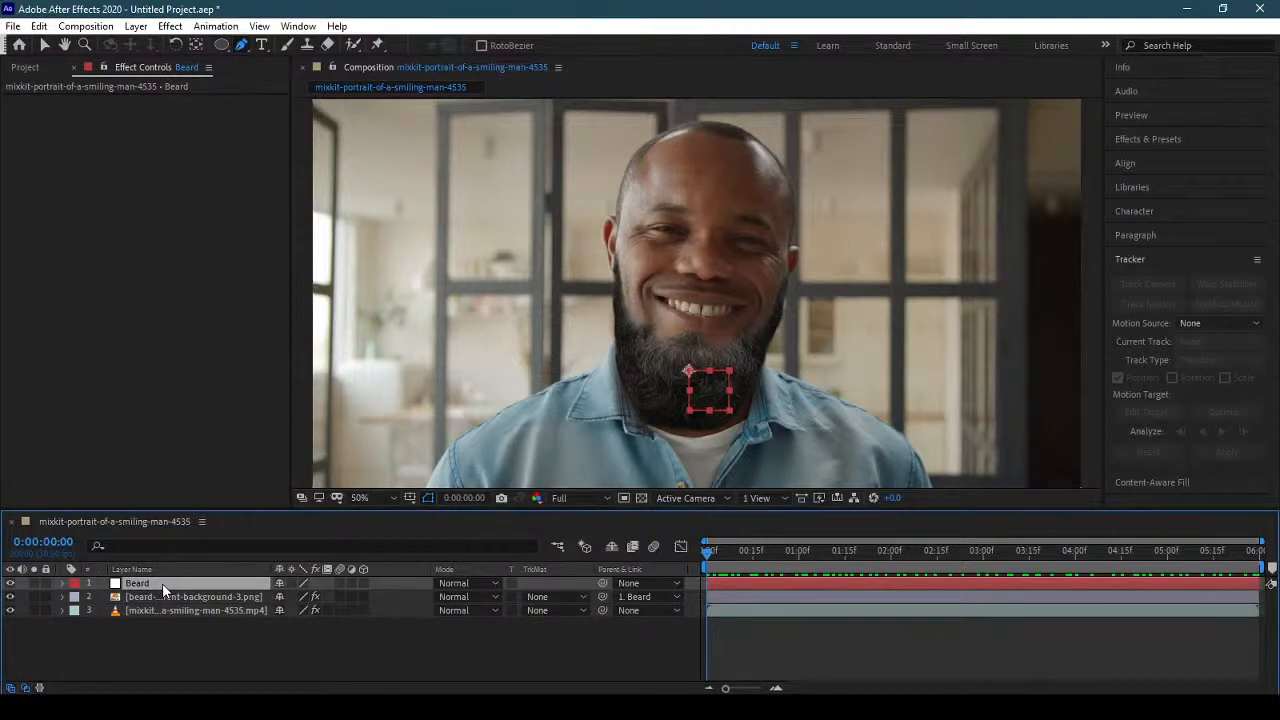
pyautogui.press('r')
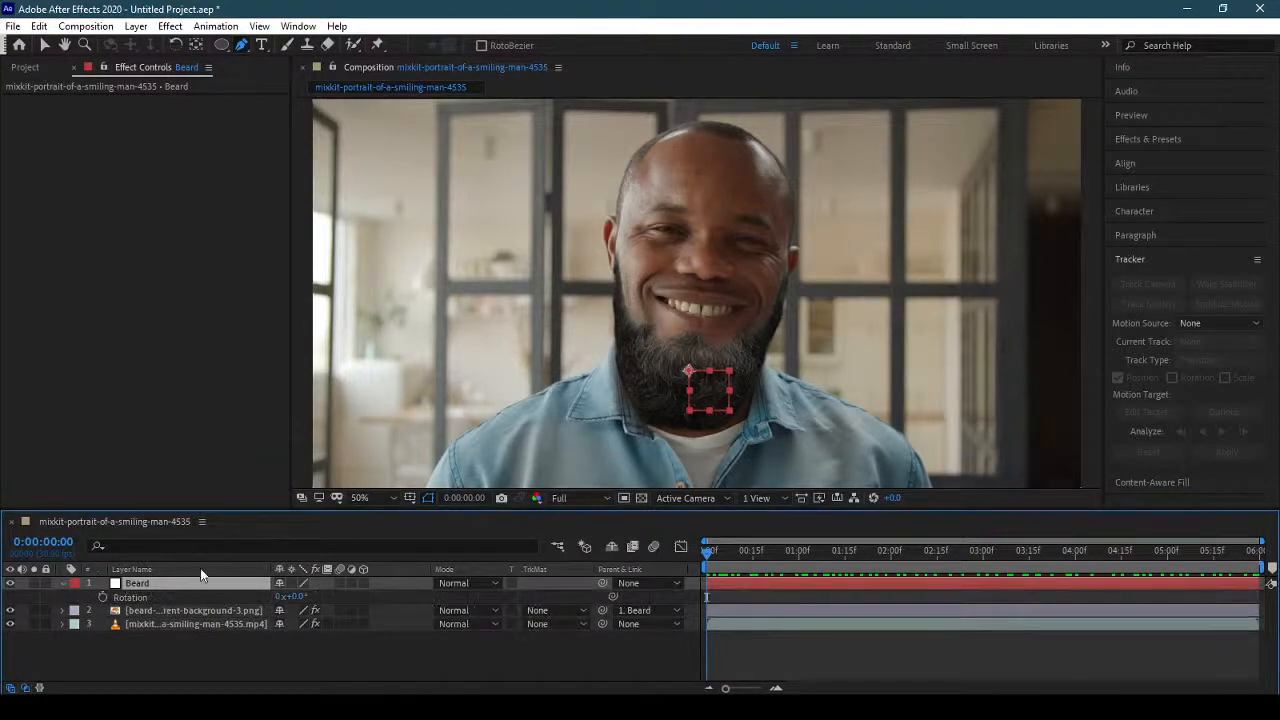
pyautogui.keyDown('alt'); pyautogui.click(102, 597); pyautogui.keyUp('alt')
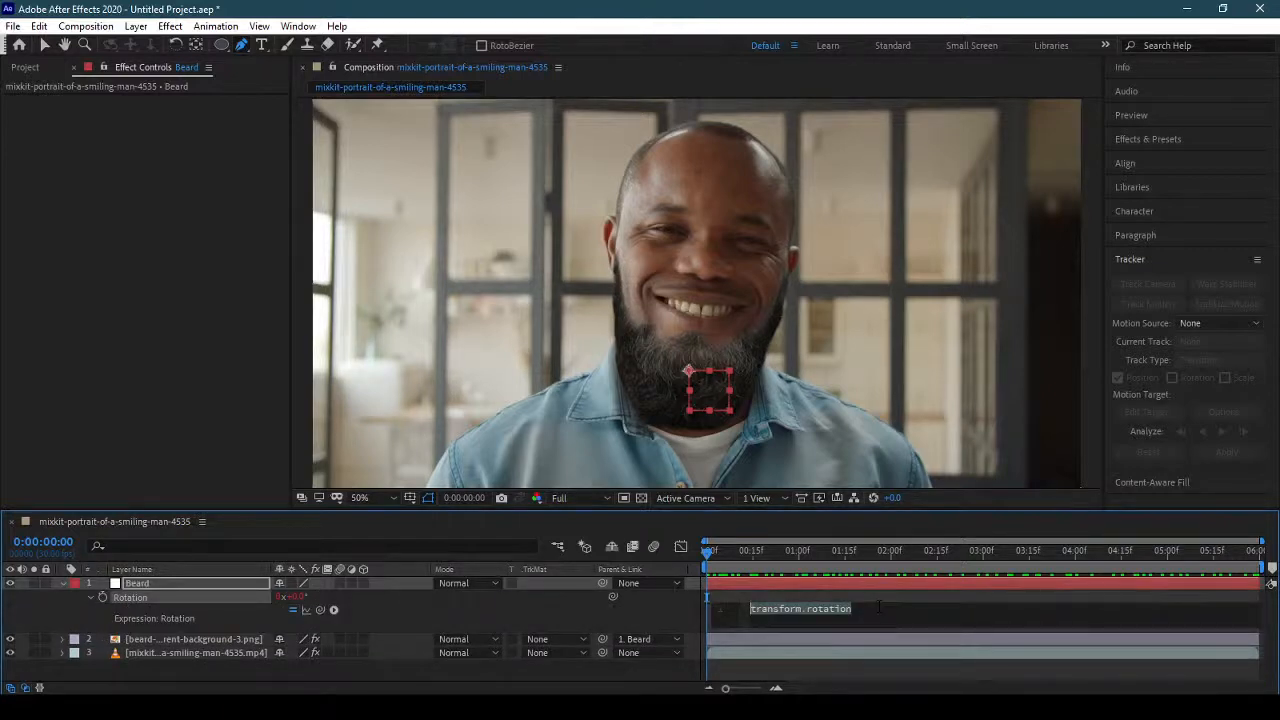
pyautogui.write('A')
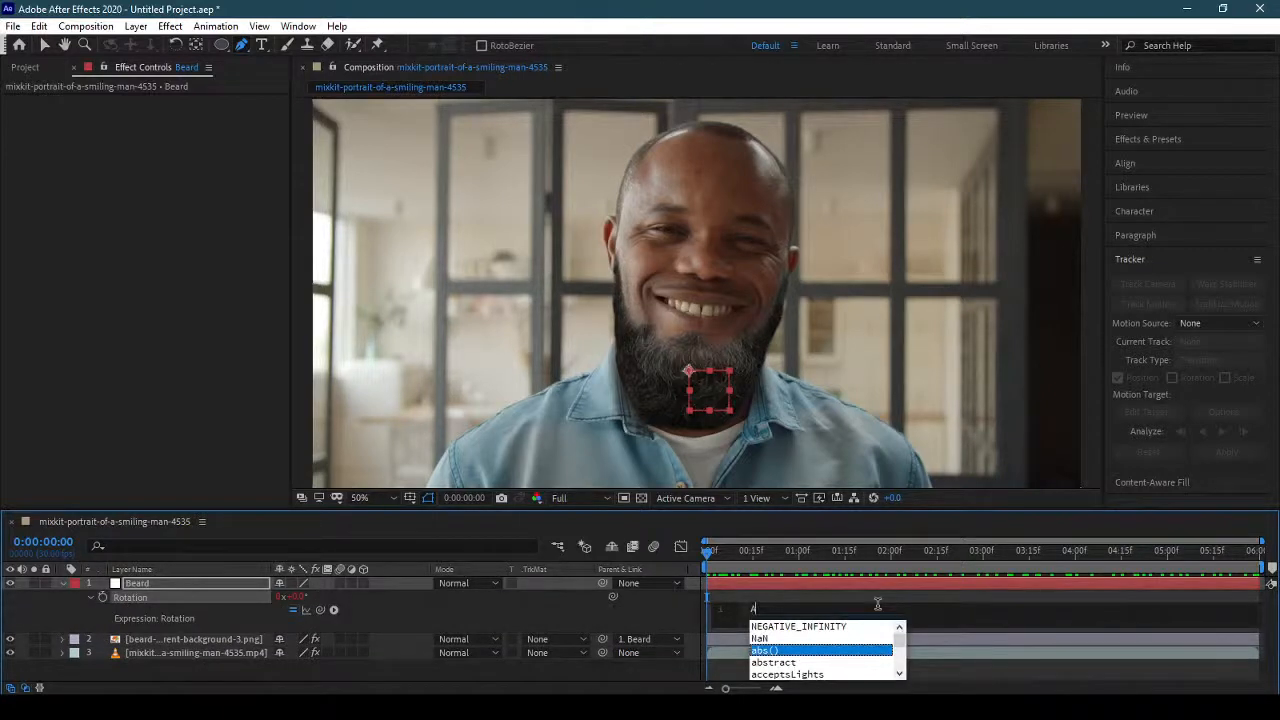
pyautogui.write('=this')
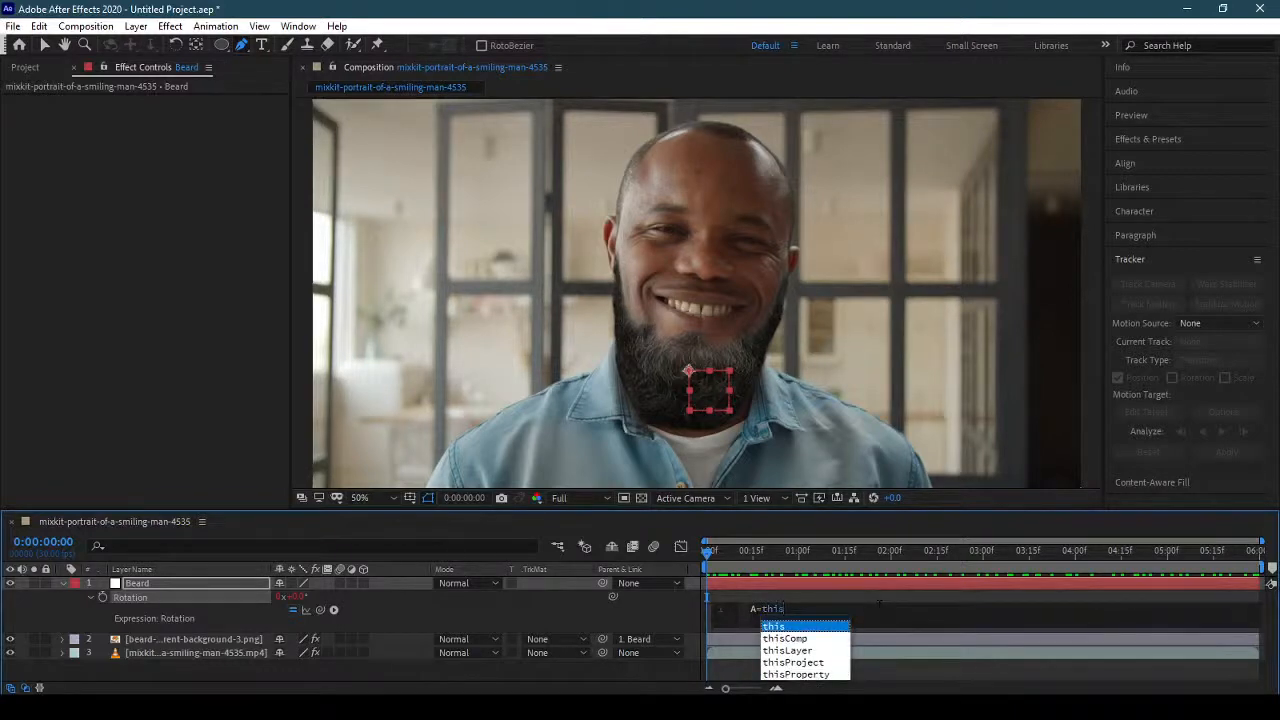
pyautogui.press('BackSpace')
pyautogui.press('BackSpace')
pyautogui.press('BackSpace')
pyautogui.press('BackSpace')
pyautogui.press('BackSpace')
pyautogui.press('BackSpace')
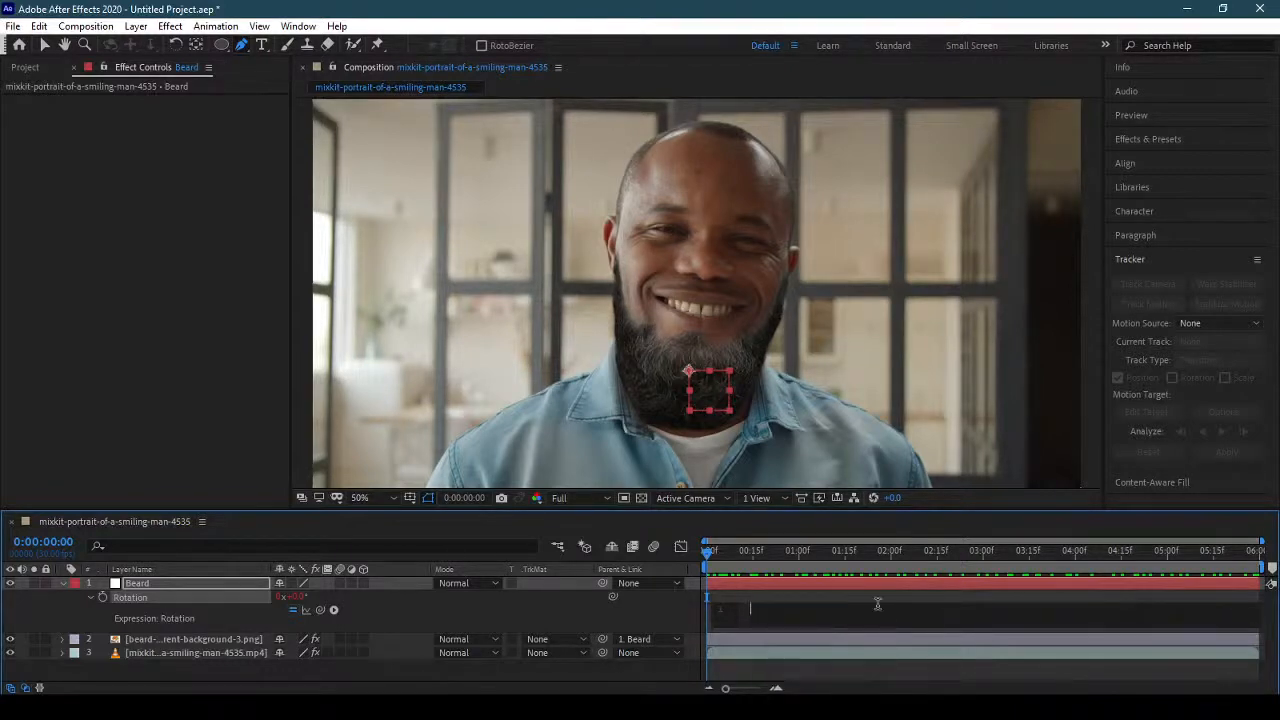
pyautogui.hotkey('ctrl', 'v')
pyautogui.press('BackSpace')
pyautogui.press('BackSpace')
pyautogui.press('BackSpace')
pyautogui.press('BackSpace')
pyautogui.press('BackSpace')
pyautogui.press('BackSpace')
pyautogui.press('BackSpace')
pyautogui.press('BackSpace')
pyautogui.press('BackSpace')
pyautogui.press('BackSpace')
pyautogui.press('BackSpace')
pyautogui.press('BackSpace')
pyautogui.press('BackSpace')
# Begin the Beard null's Rotation expression with A=thisComp.layer().
pyautogui.write('A=this')
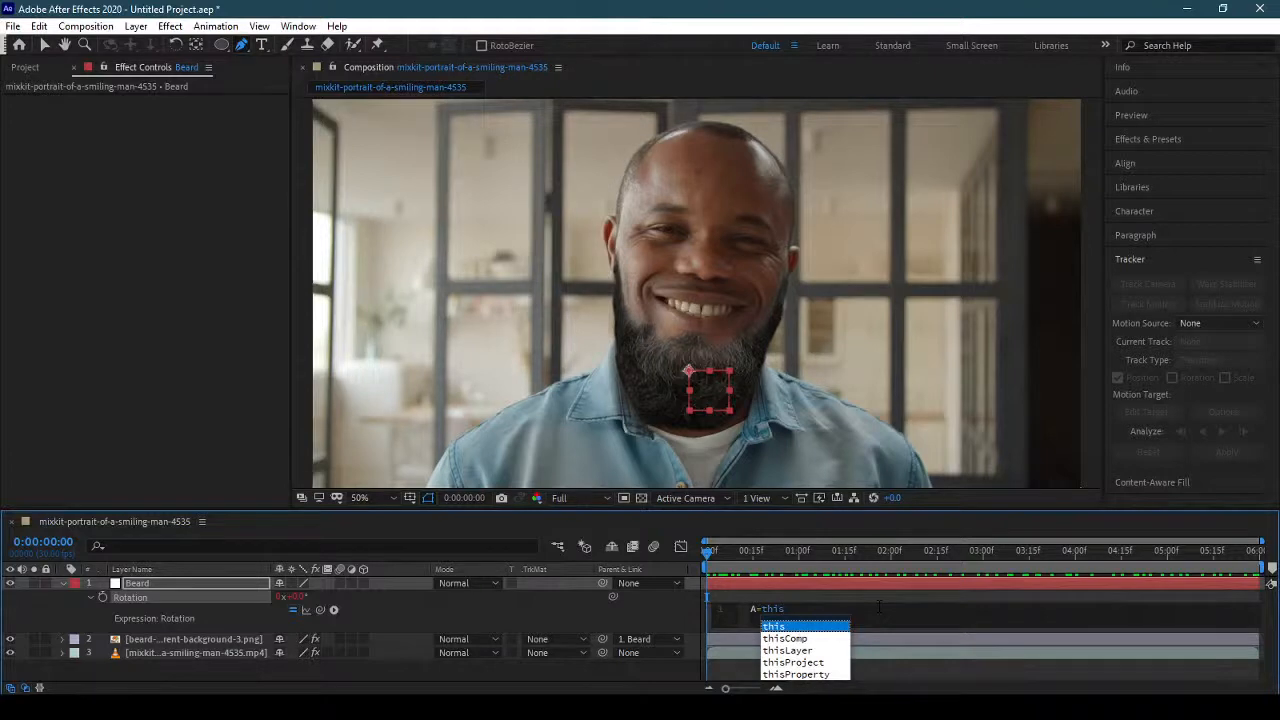
pyautogui.press('Down')
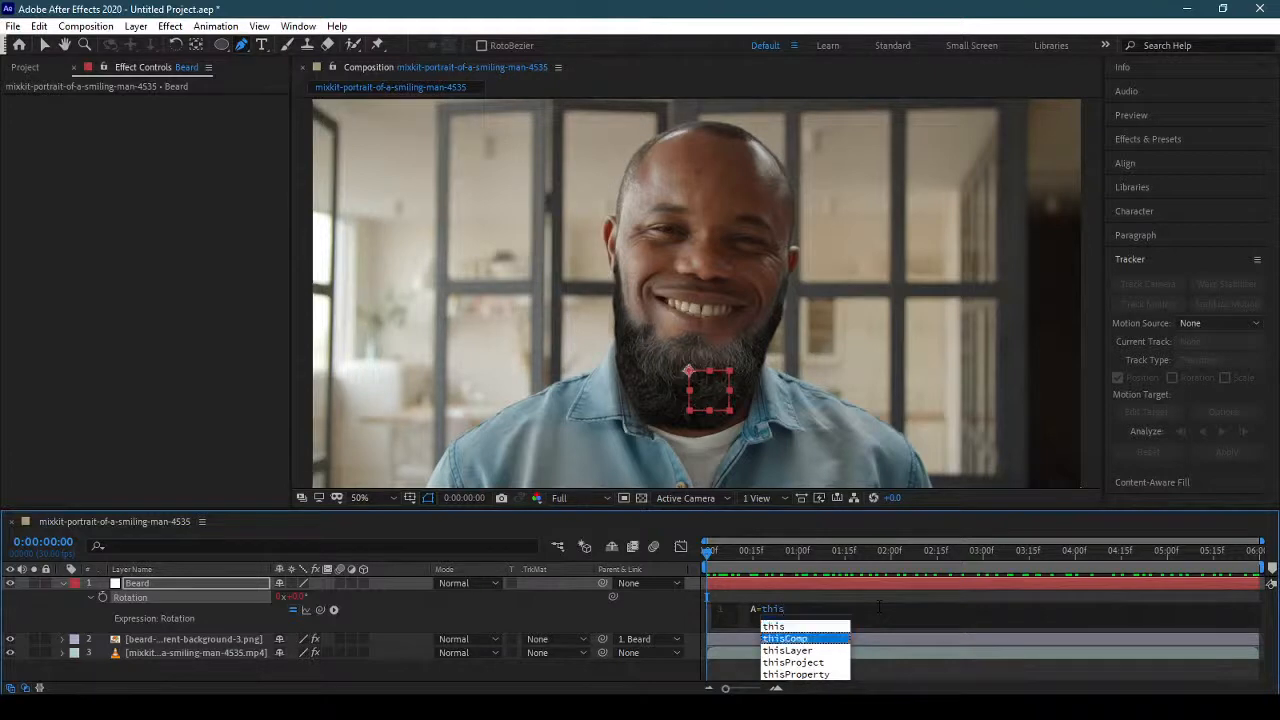
pyautogui.press('Return')
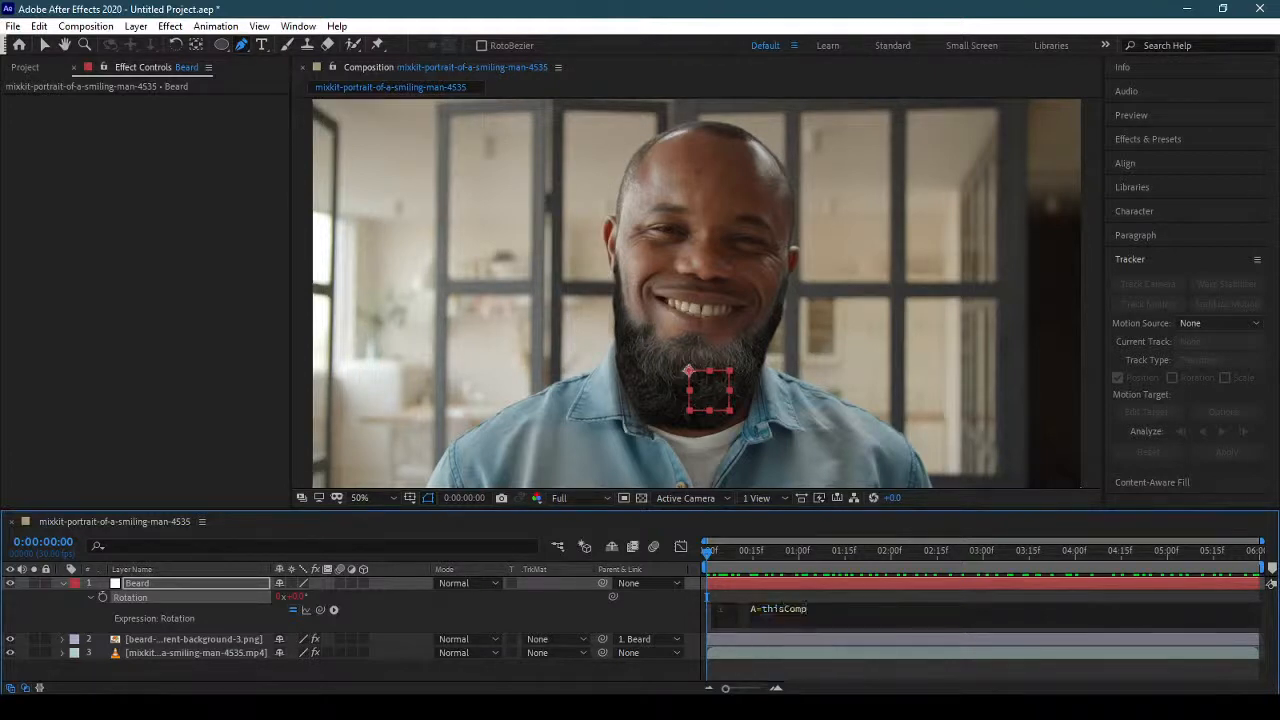
pyautogui.write('.la')
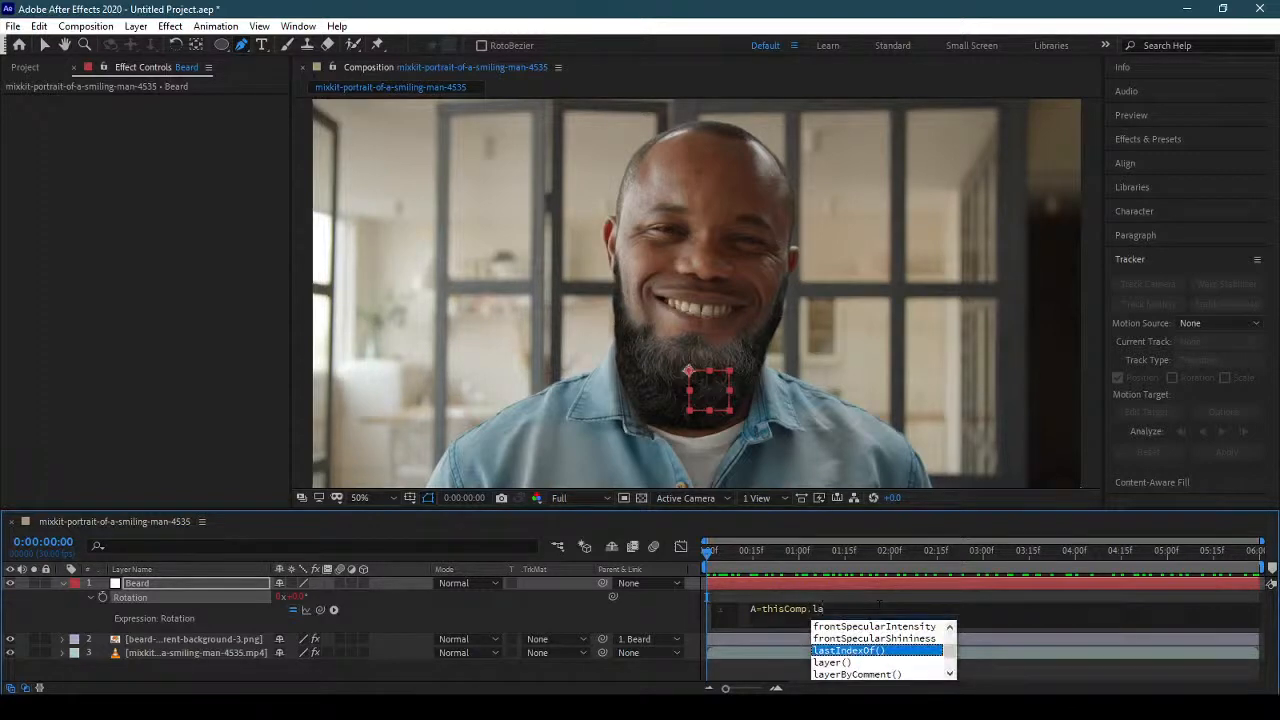
pyautogui.press('Down')
pyautogui.press('Return')
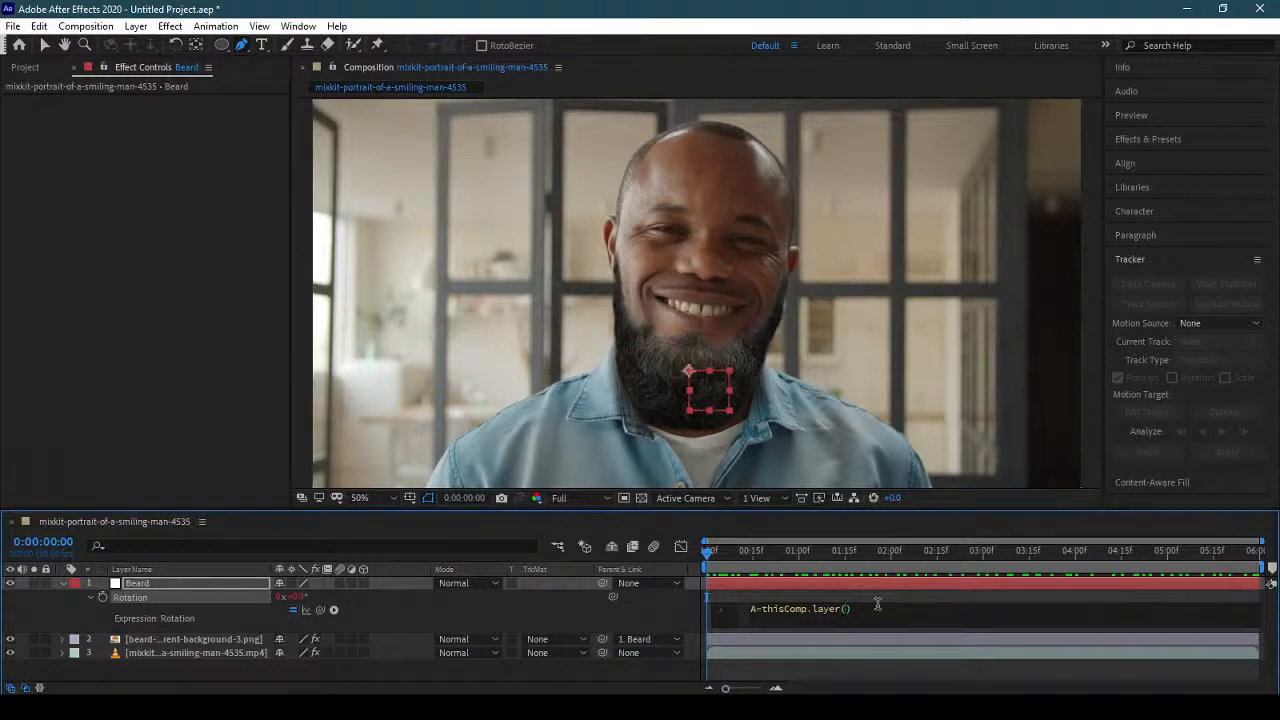
# Reference the layer "mixkit-portrait-of-a-smiling-man-4535.mp4" in variable A of the Beard null's Rotation expression.
pyautogui.write('"')
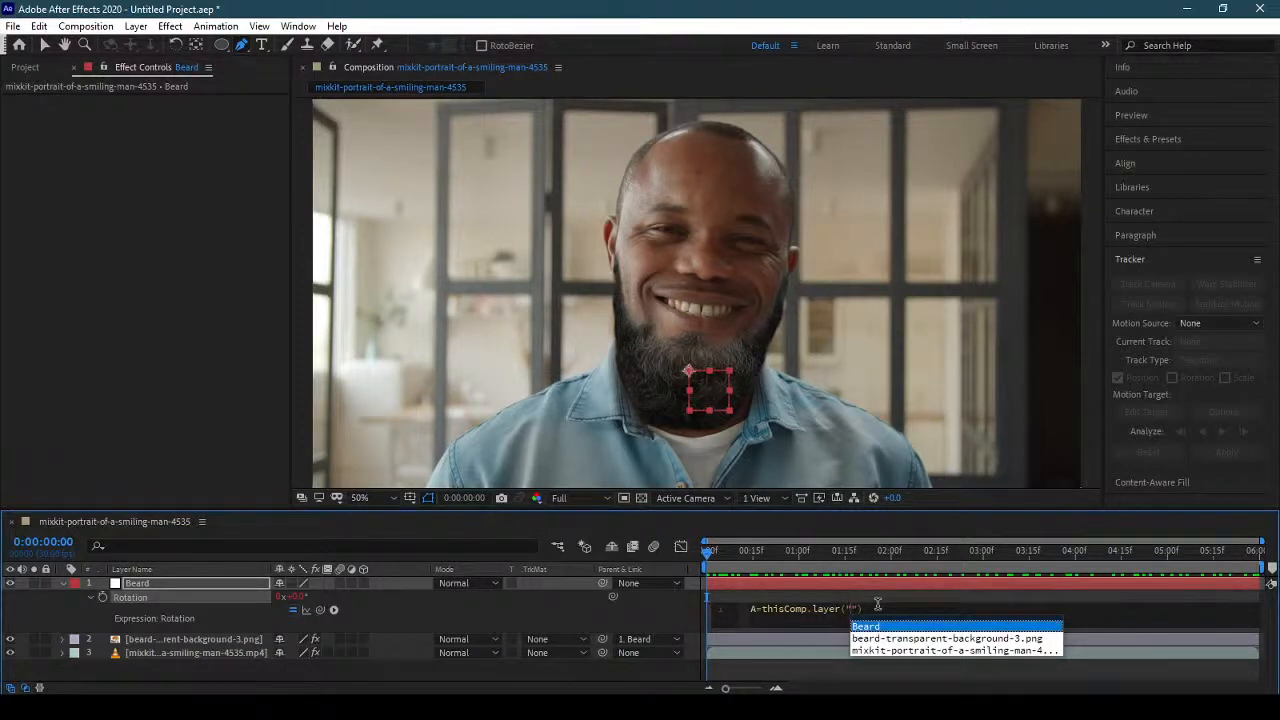
pyautogui.press('Down')
pyautogui.press('Down')
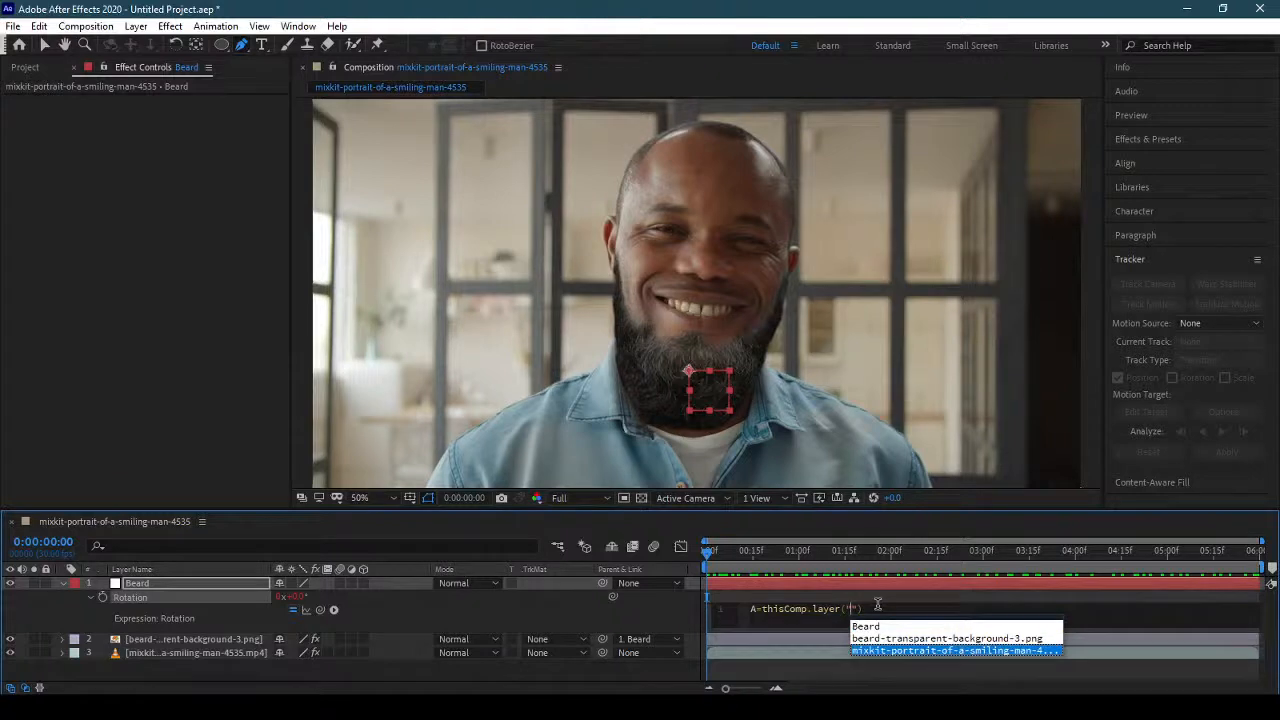
pyautogui.press('Return')
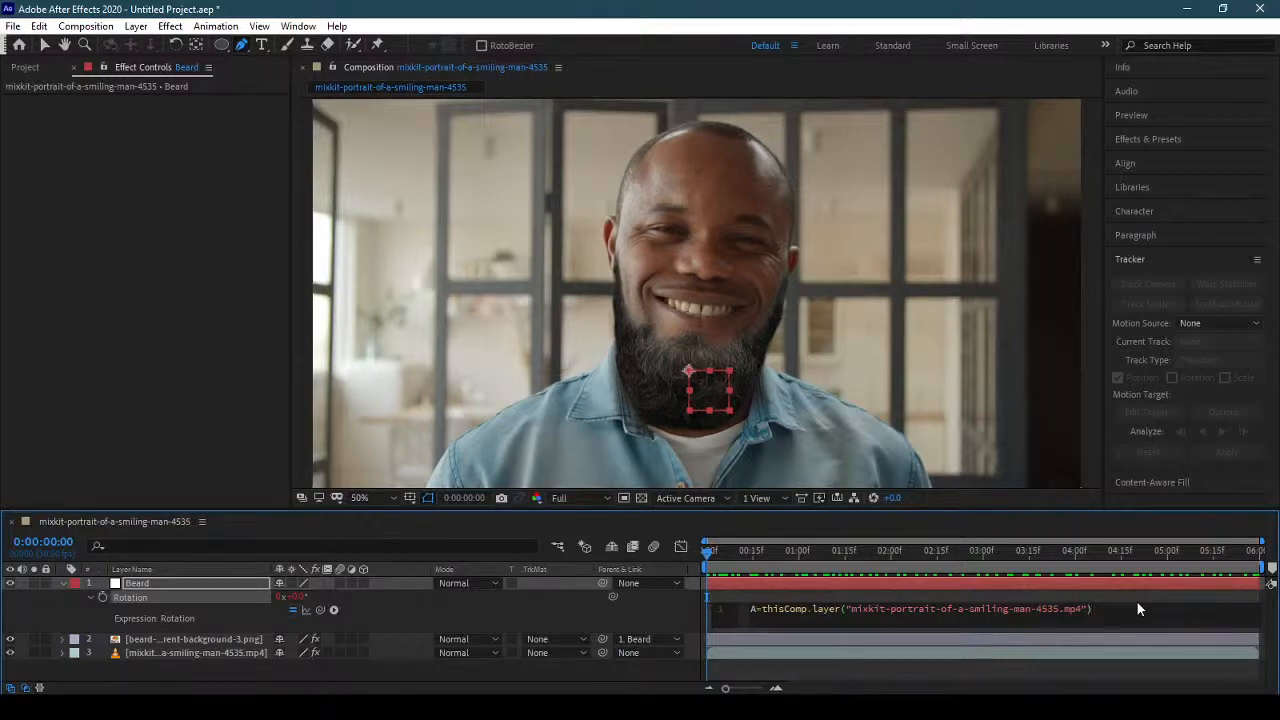
# Extend variable A with .effect("Face Track Points") after the layer reference.
pyautogui.write('.effe')
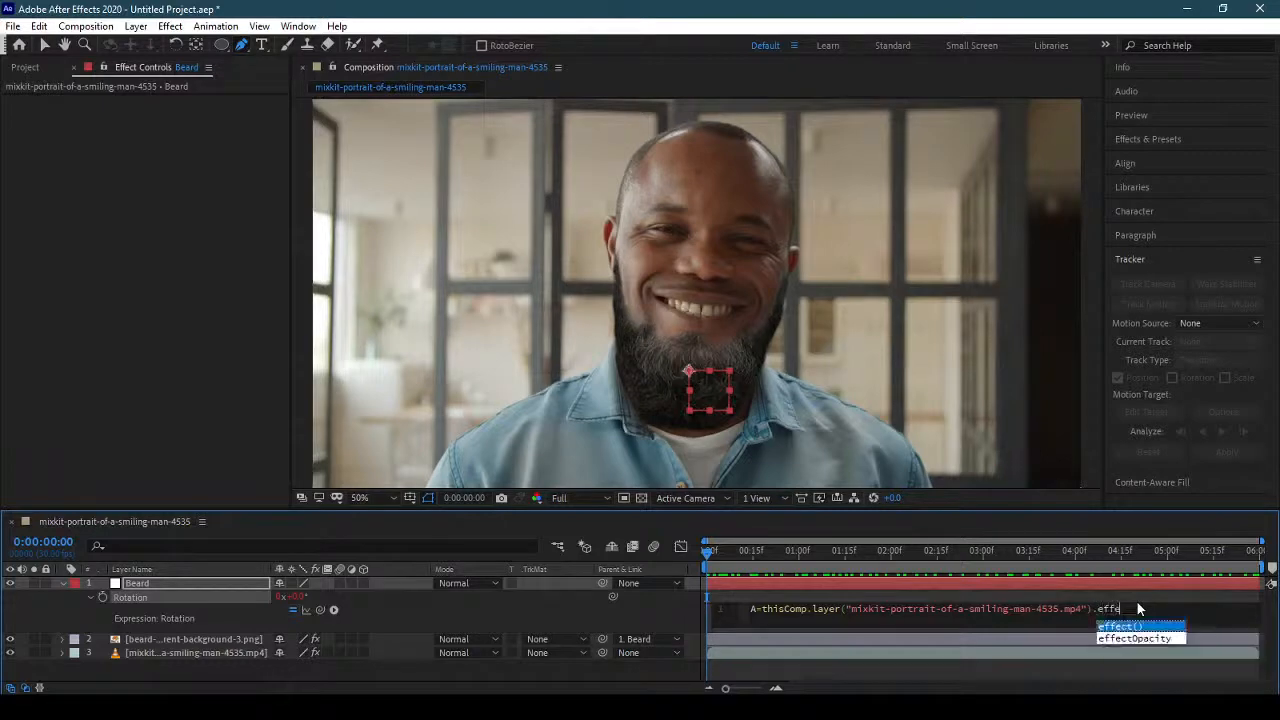
pyautogui.press('Return')
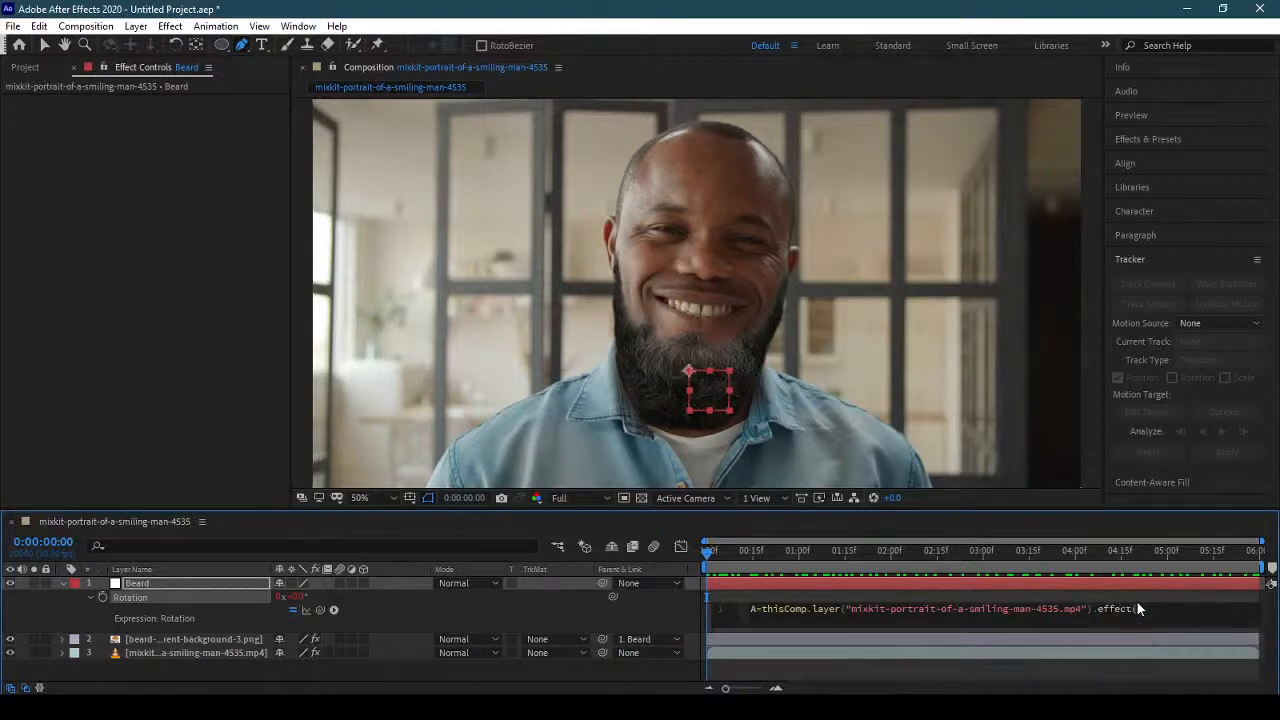
pyautogui.write('"')
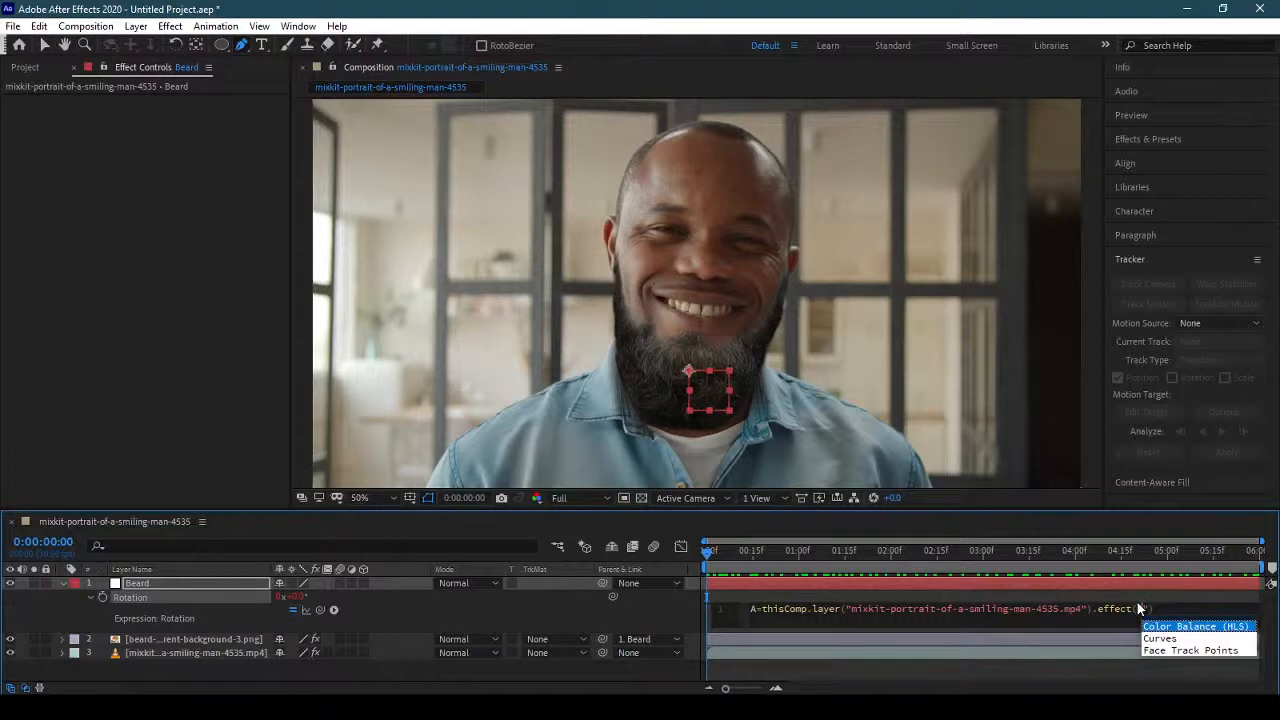
pyautogui.press('Down')
pyautogui.press('Down')
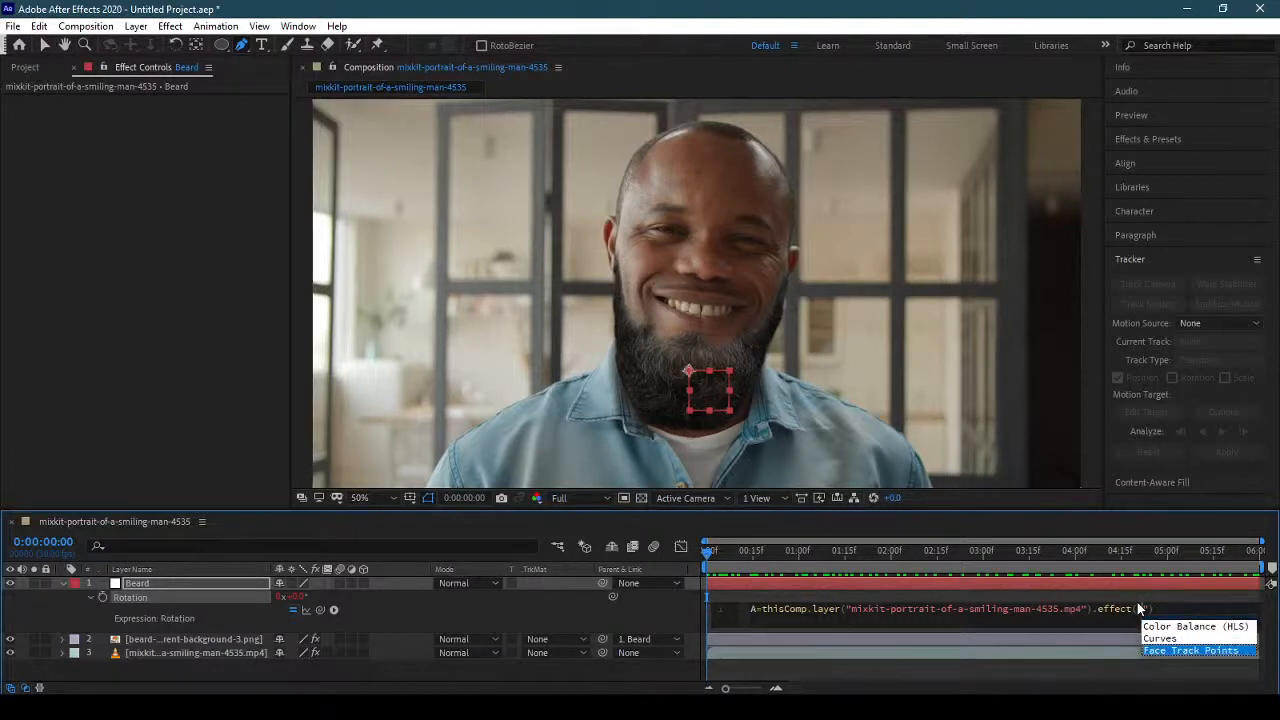
pyautogui.press('Return')
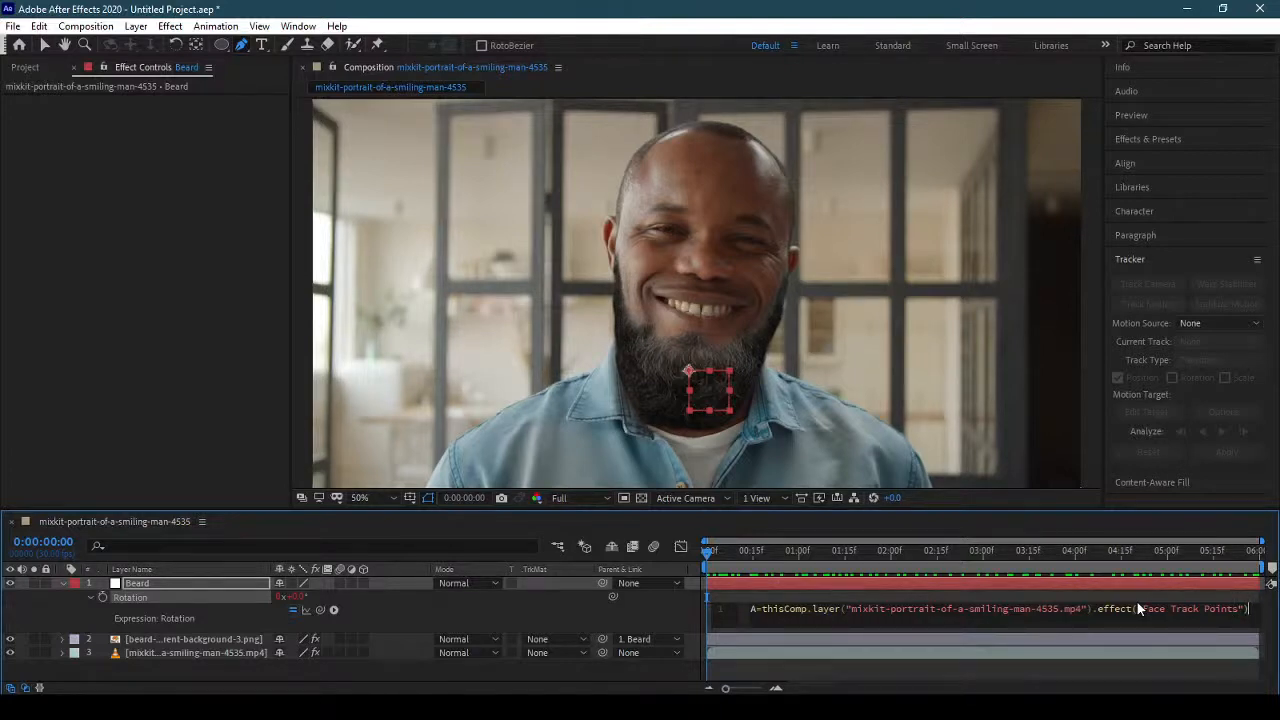
# Complete the A line of the Rotation expression with the property ("Right Cheek Top"); as its tracked point.
pyautogui.write('("Right ')
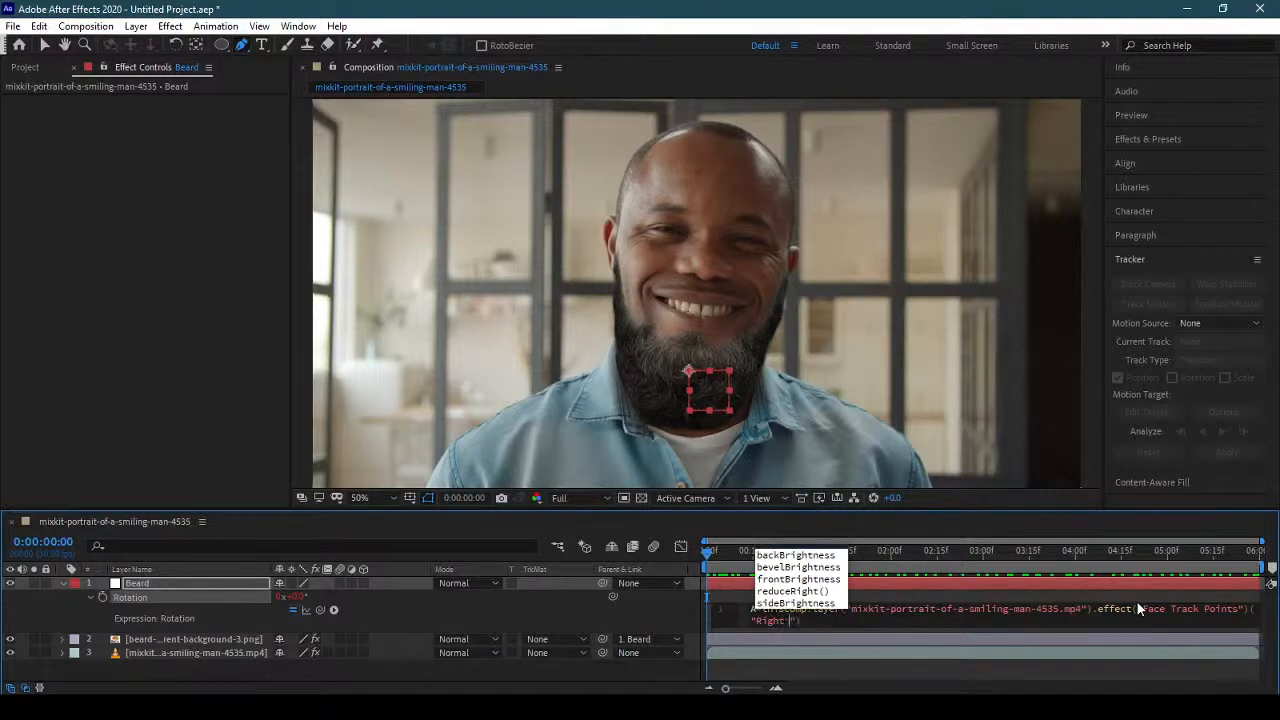
pyautogui.write('Ch')
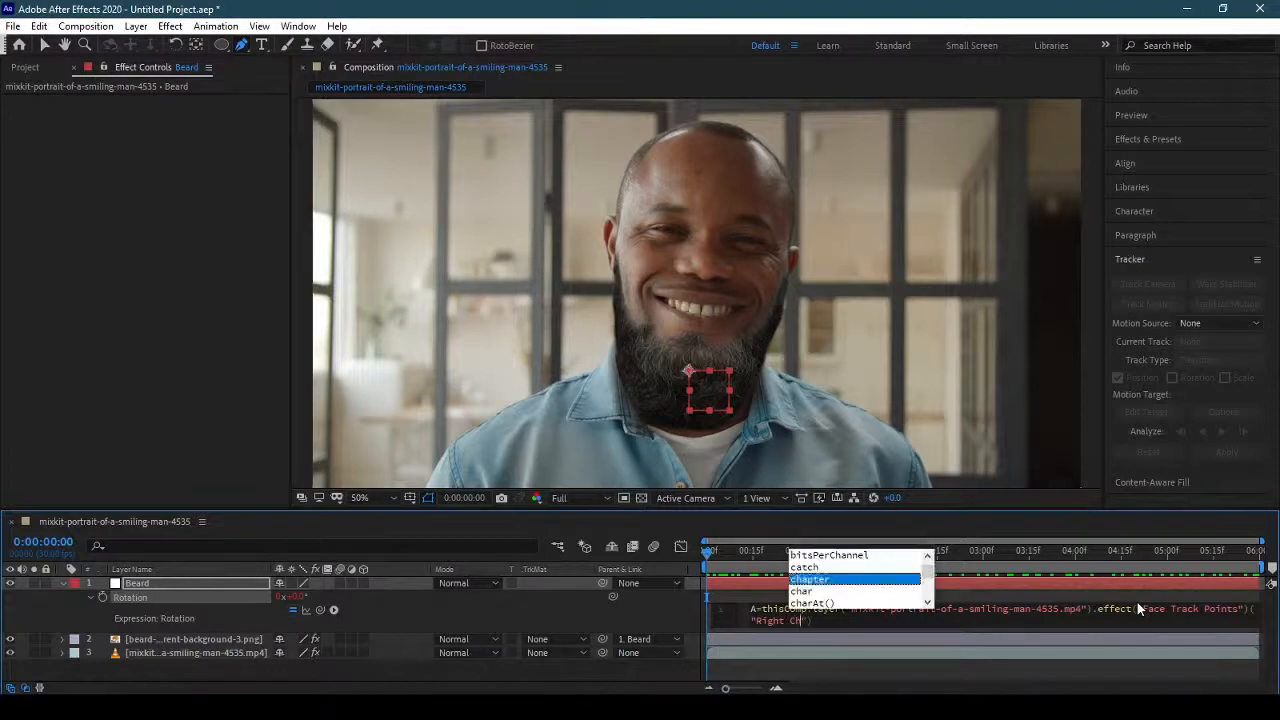
pyautogui.write('eek ')
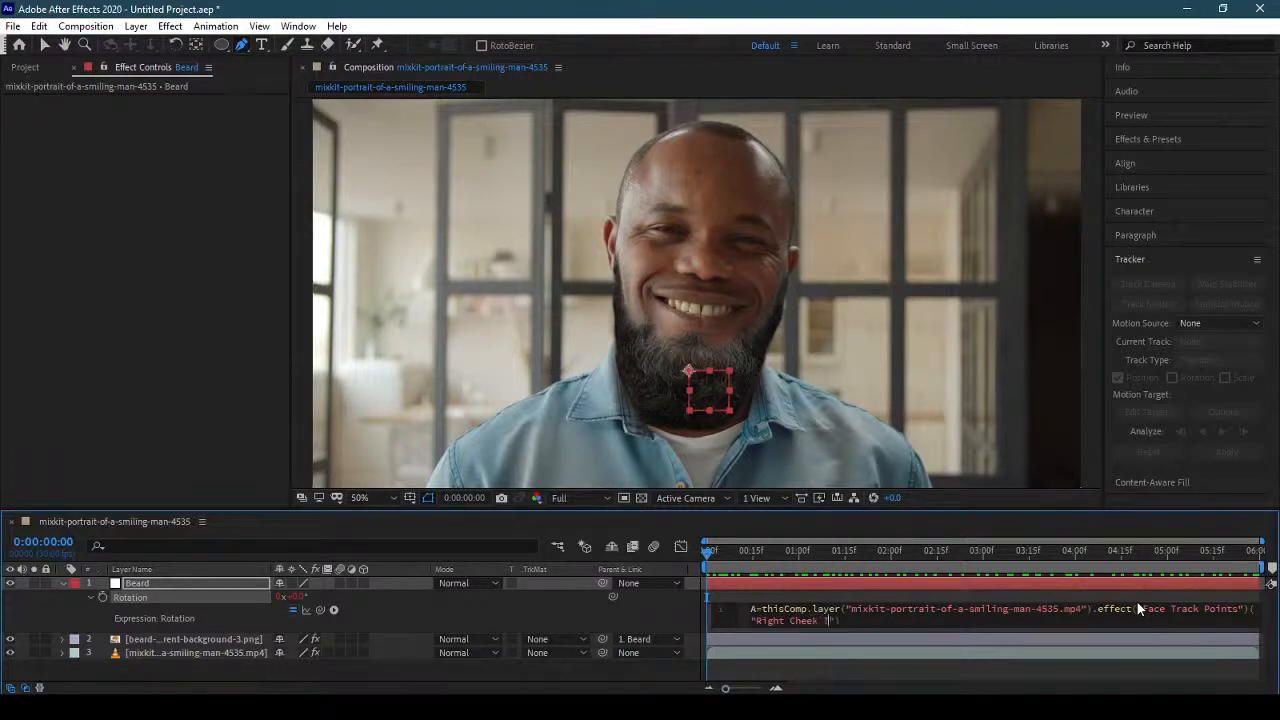
pyautogui.write('Top')
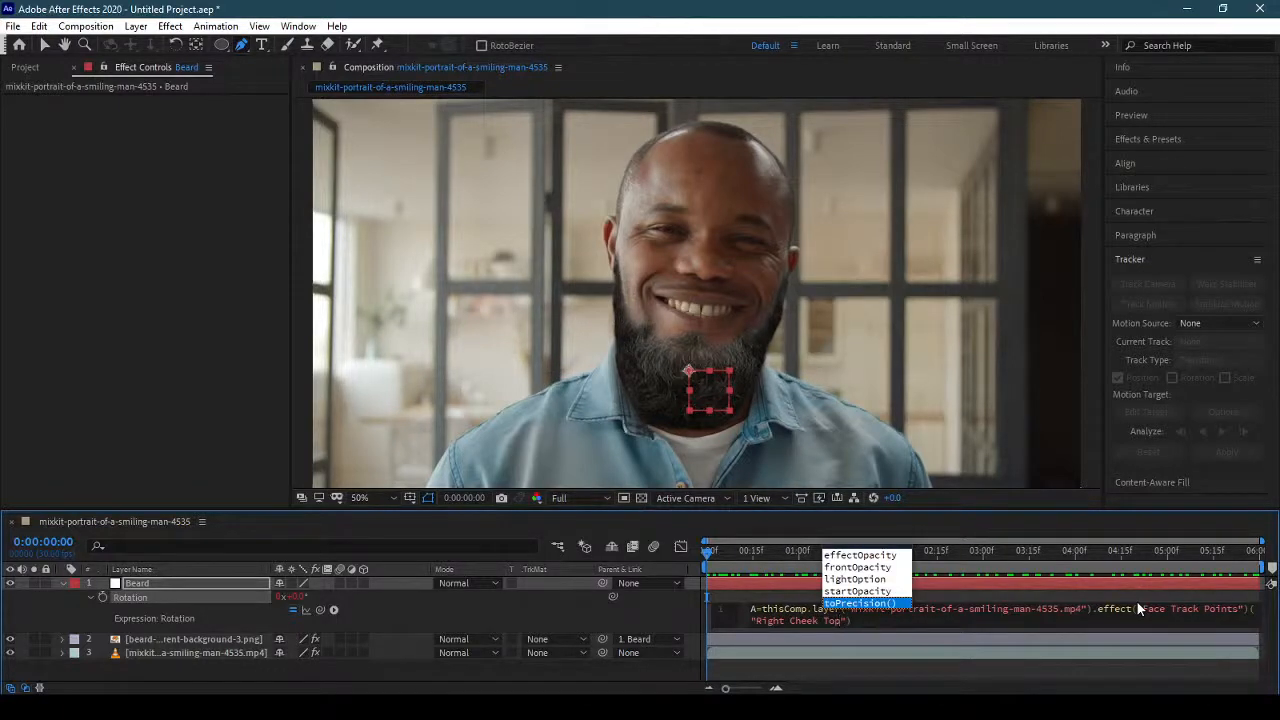
pyautogui.press('Right')
pyautogui.press('Right')
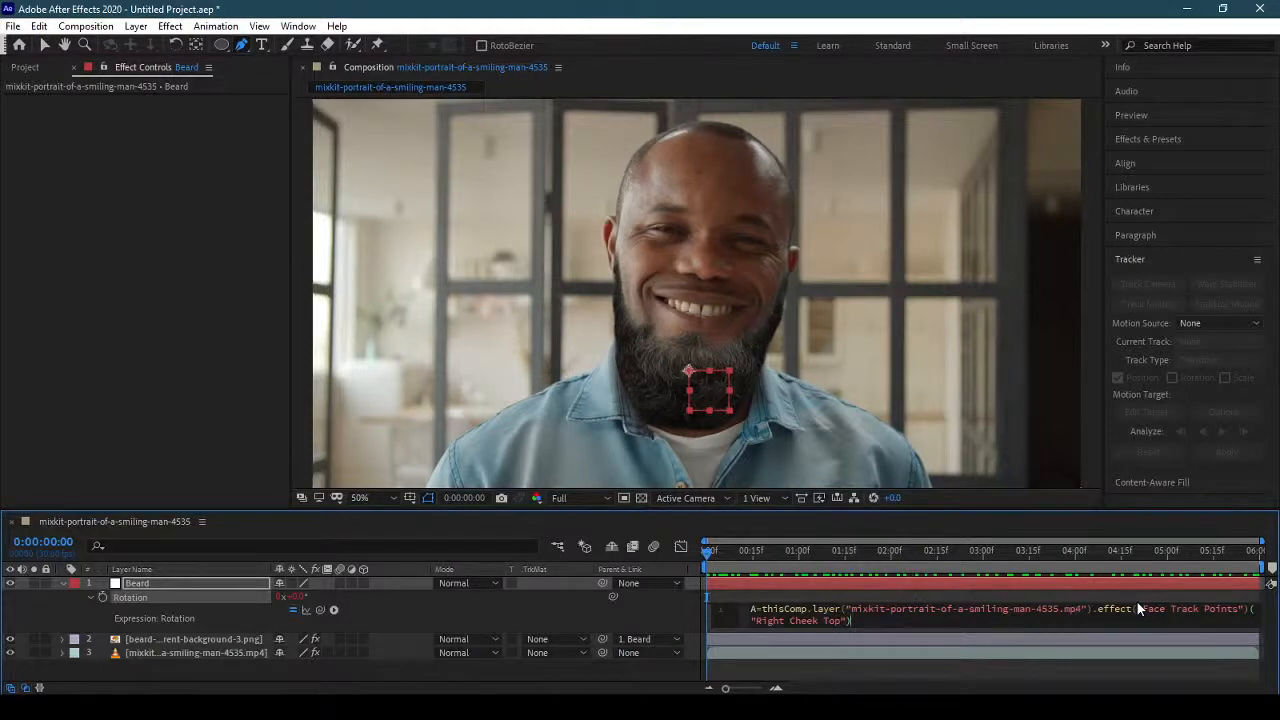
pyautogui.write(';')
# Copy the complete A line and paste it as a second line of the Rotation expression.
pyautogui.moveTo(857, 621); pyautogui.dragTo(752, 609)
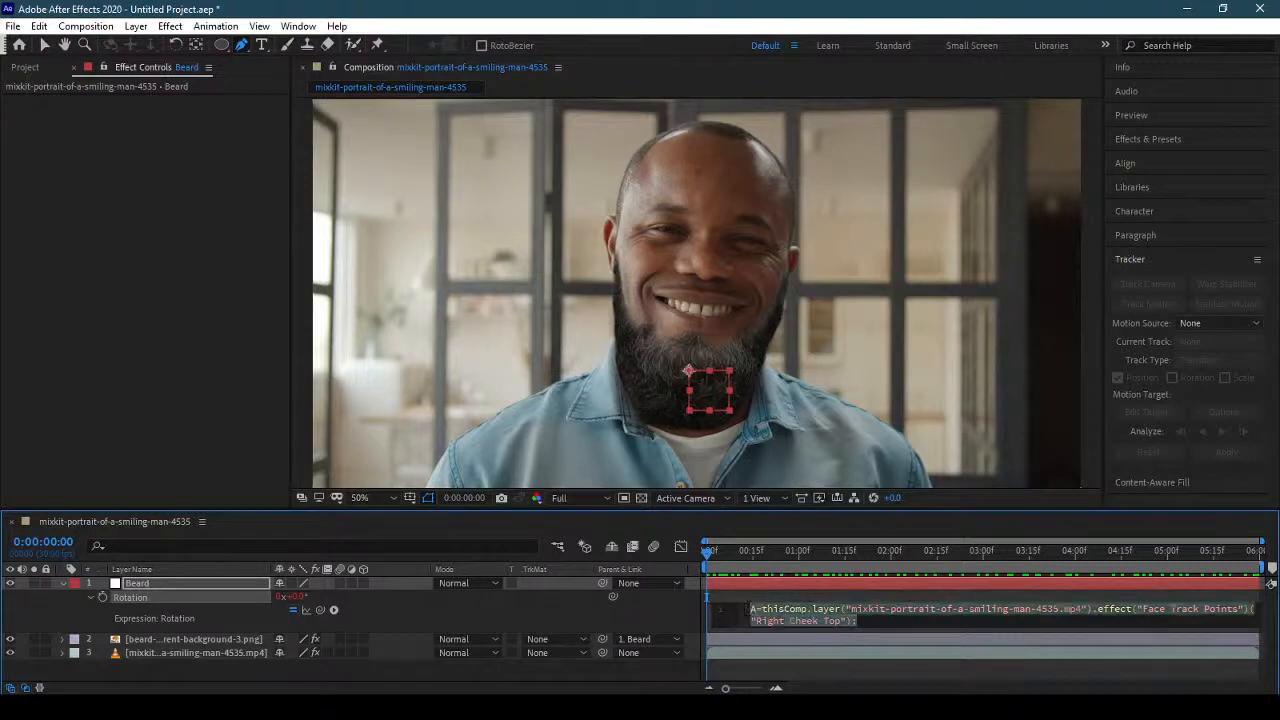
pyautogui.click(858, 621)
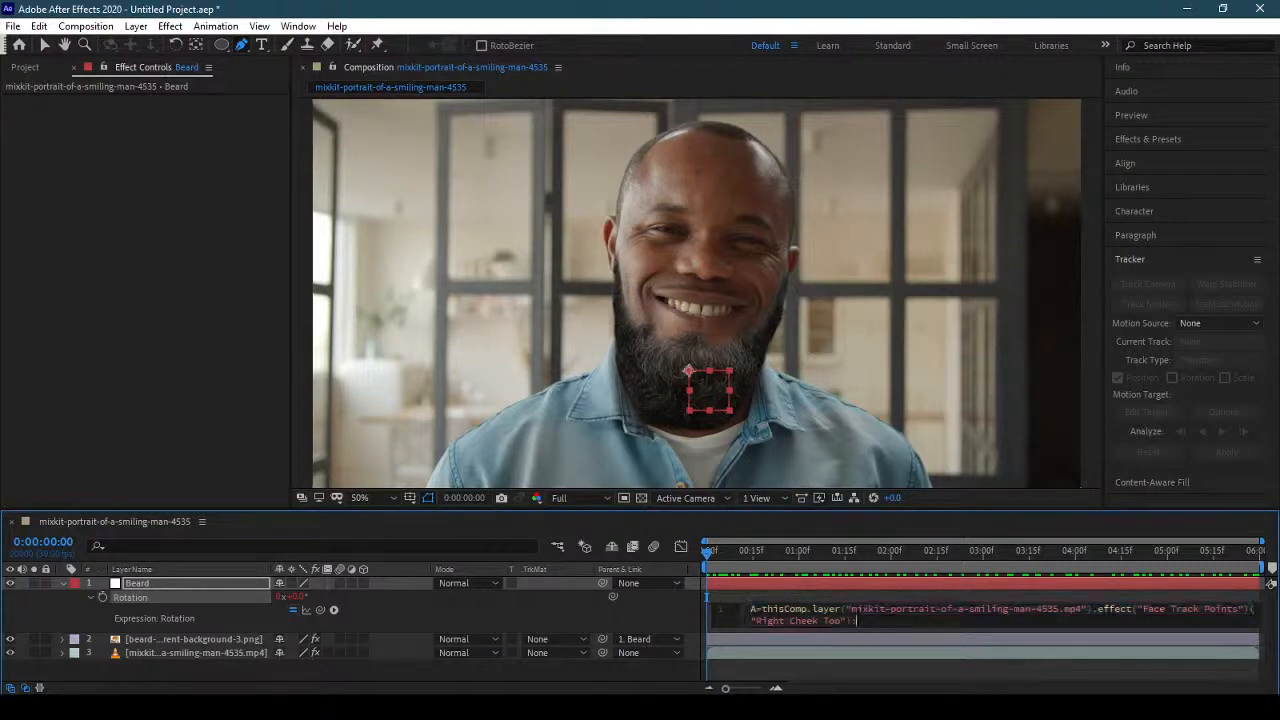
pyautogui.press('KP_Enter')
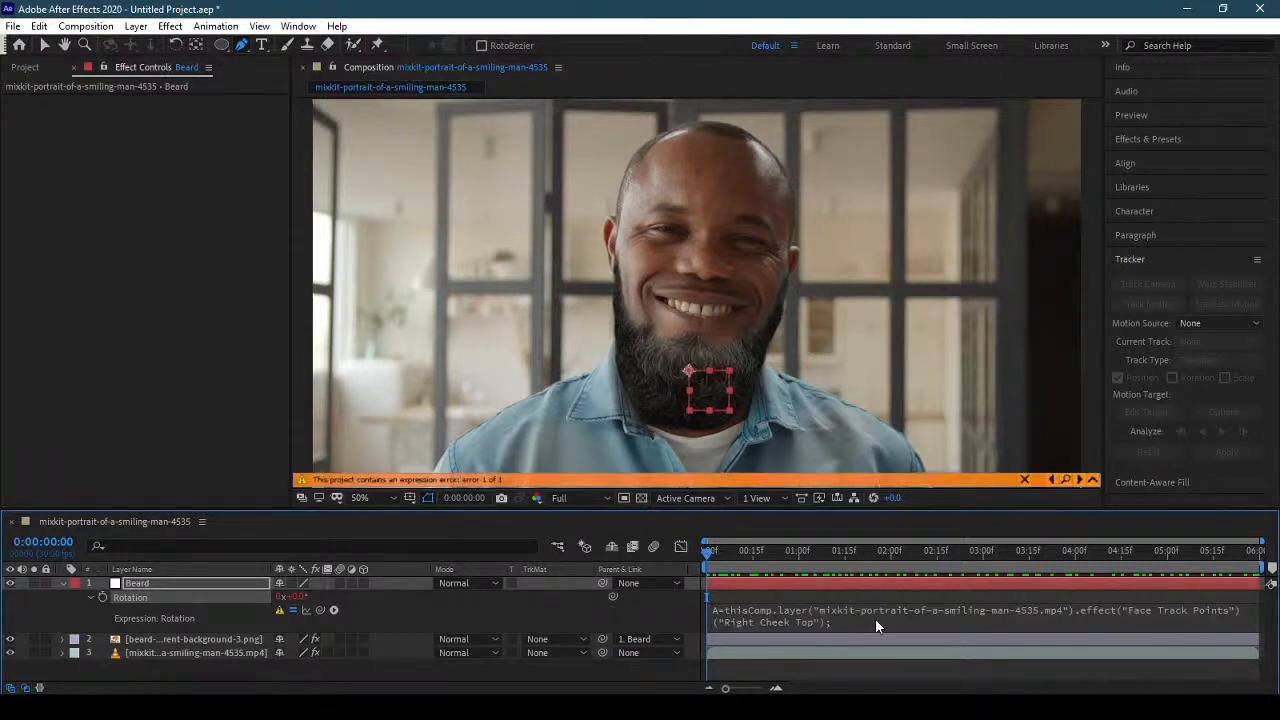
pyautogui.click(825, 615)
pyautogui.hotkey('ctrl', 'c')
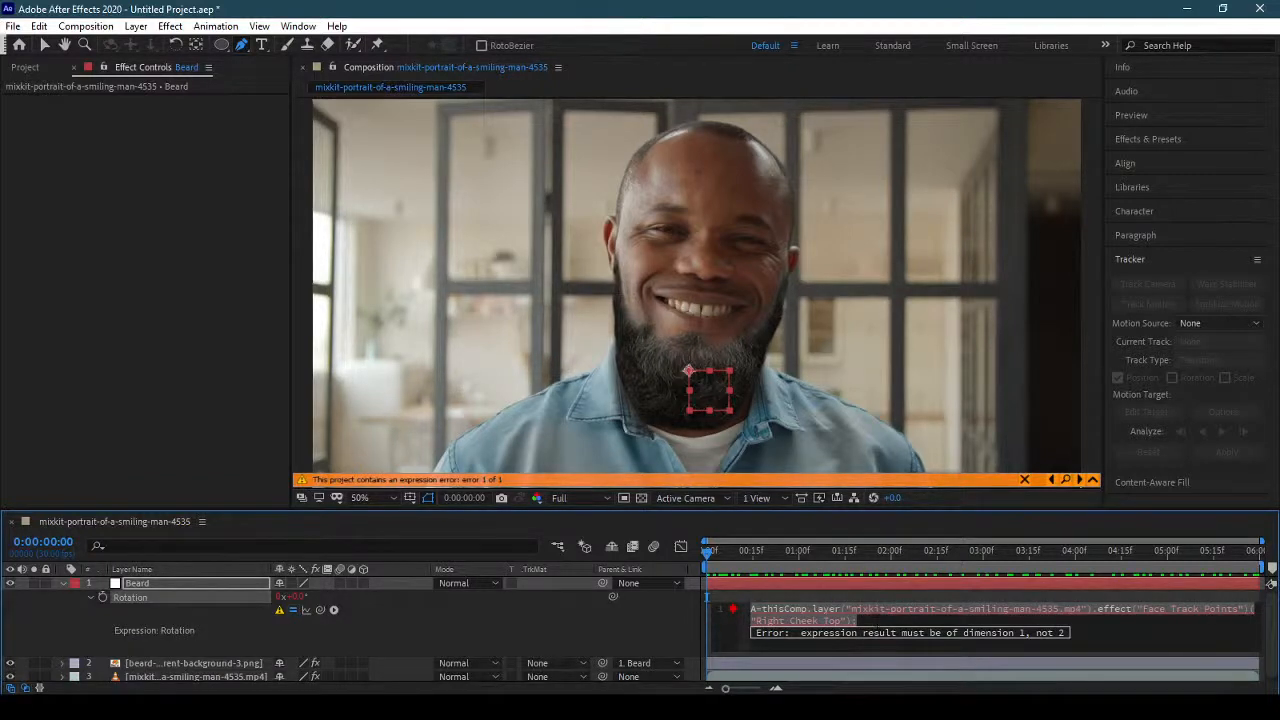
pyautogui.click(877, 620)
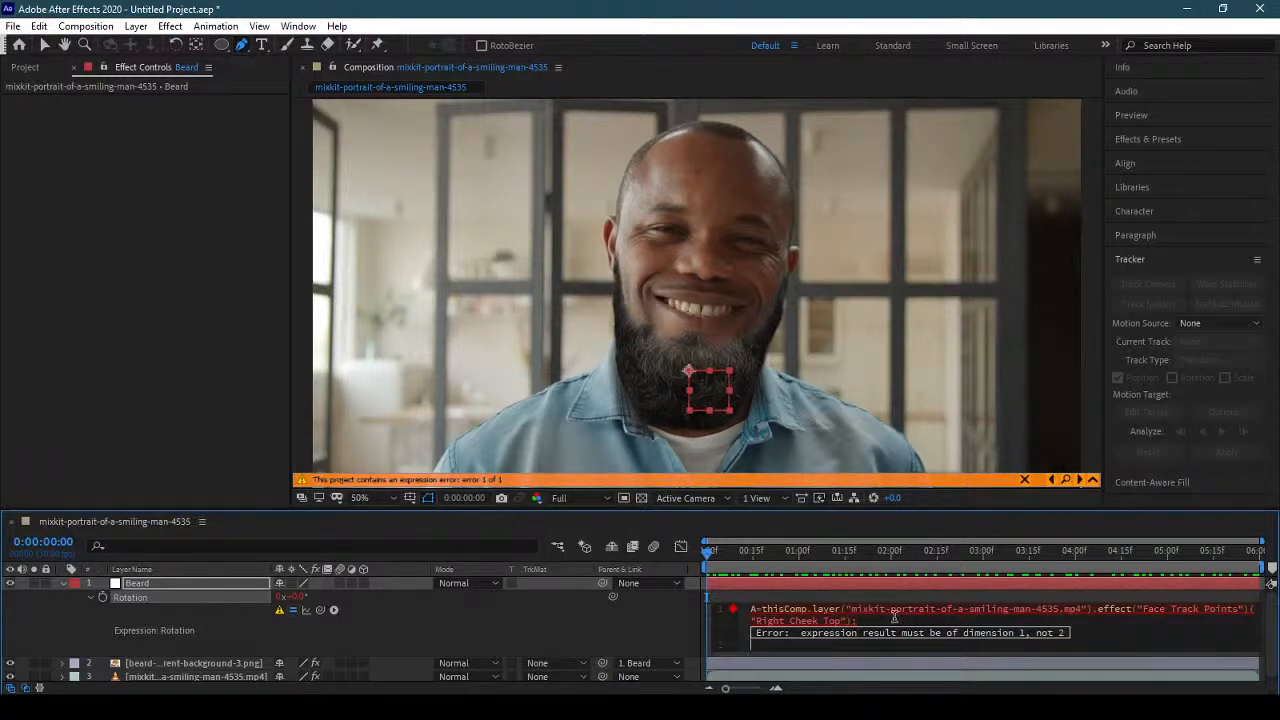
pyautogui.hotkey('ctrl', 'v')
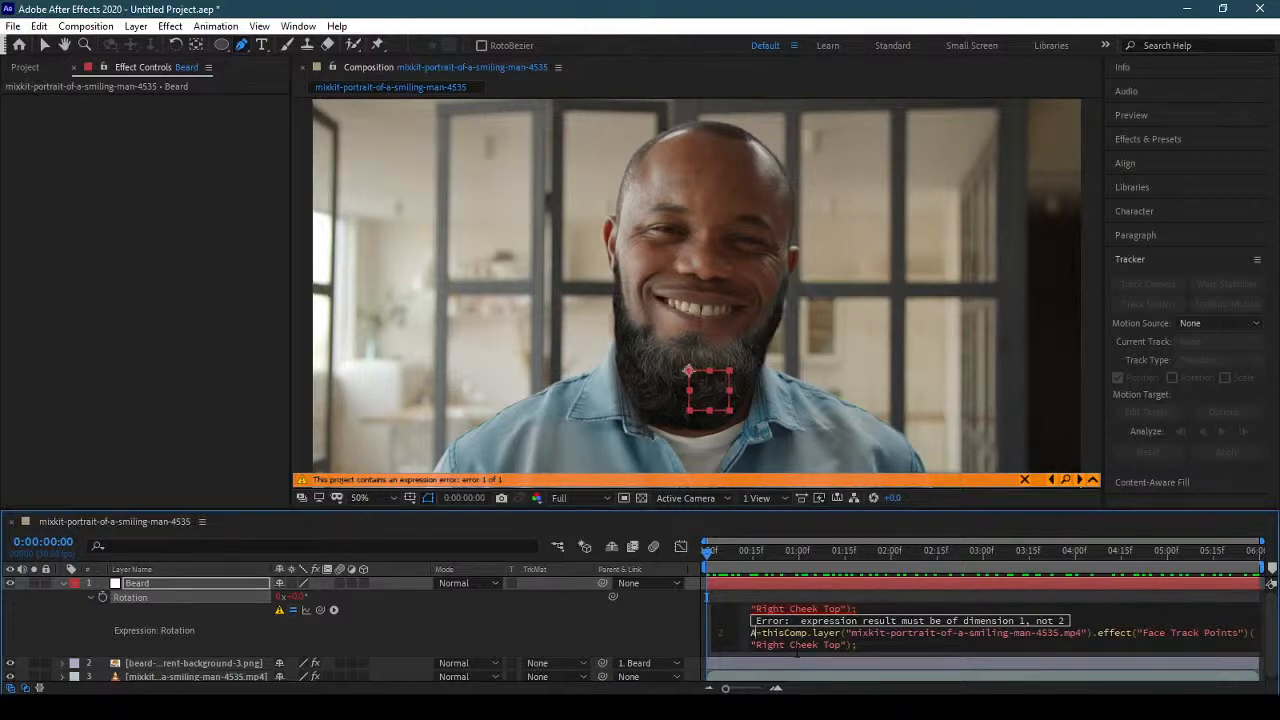
# Rename the pasted line's variable to B and change its tracked point to "Left Cheek Top".
pyautogui.press('BackSpace')
pyautogui.write('B')
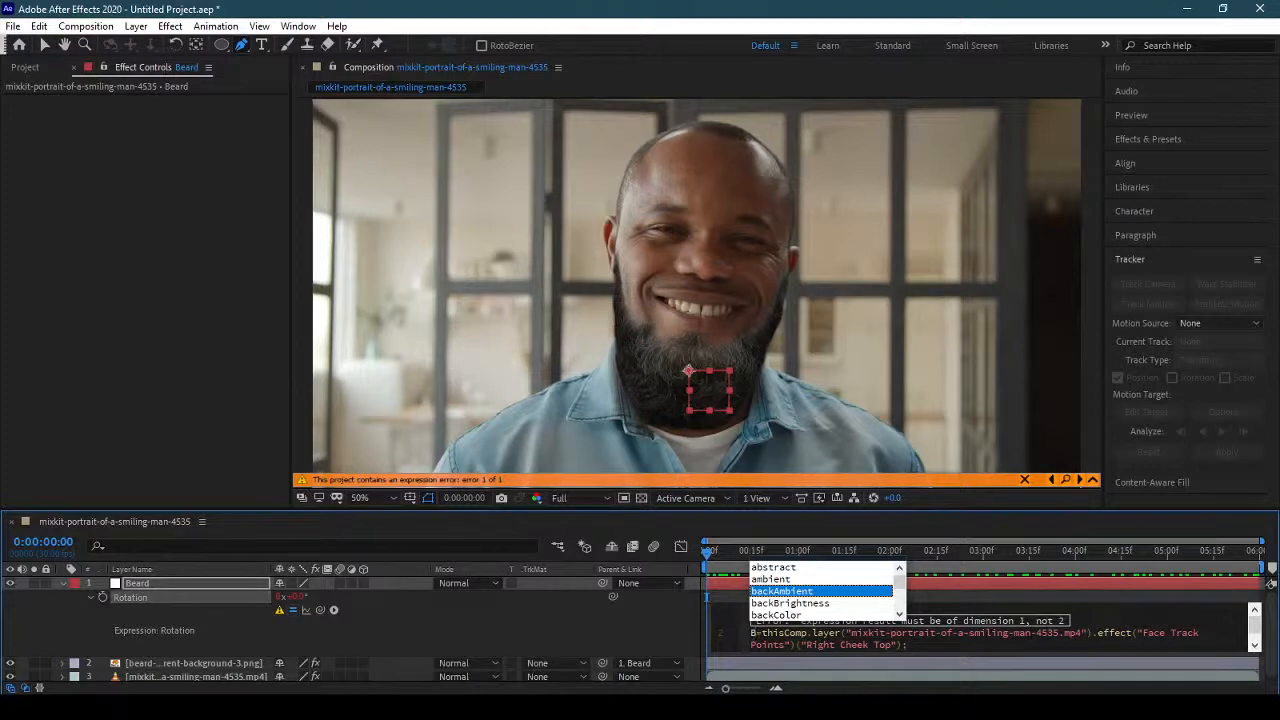
pyautogui.press('Escape')
pyautogui.moveTo(834, 645); pyautogui.dragTo(806, 645)
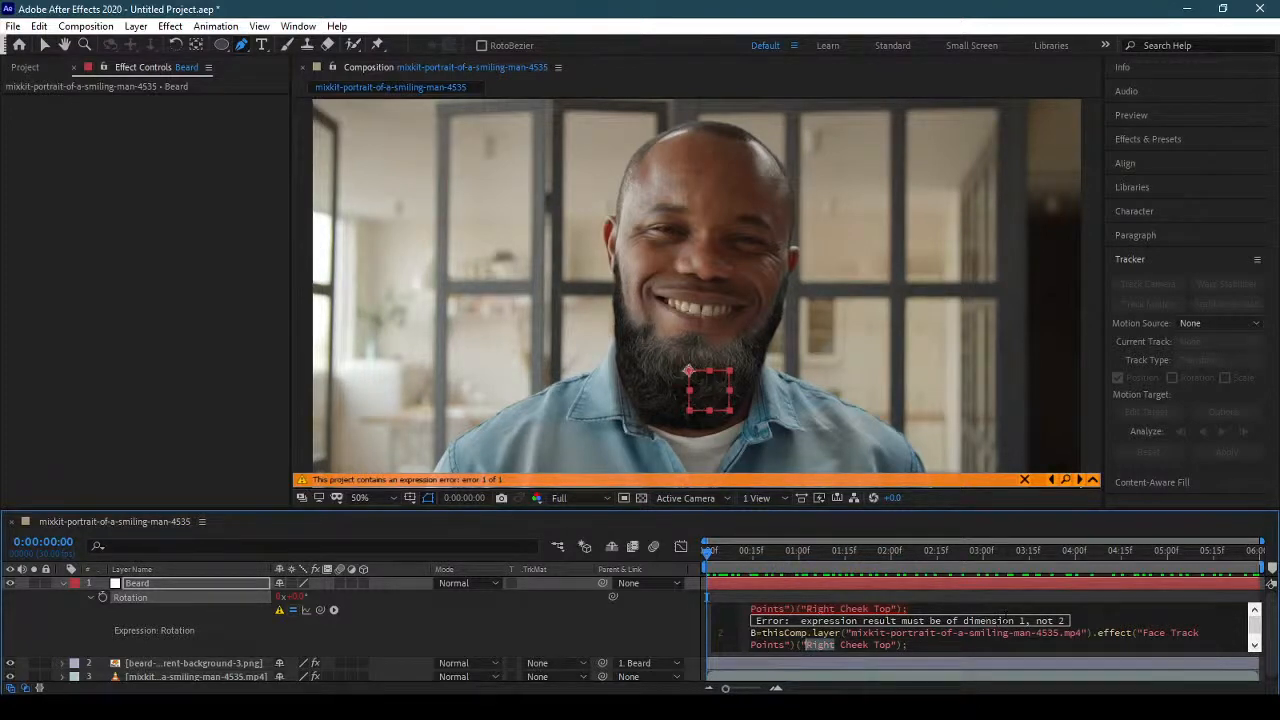
pyautogui.write('Left')
pyautogui.press('Return')
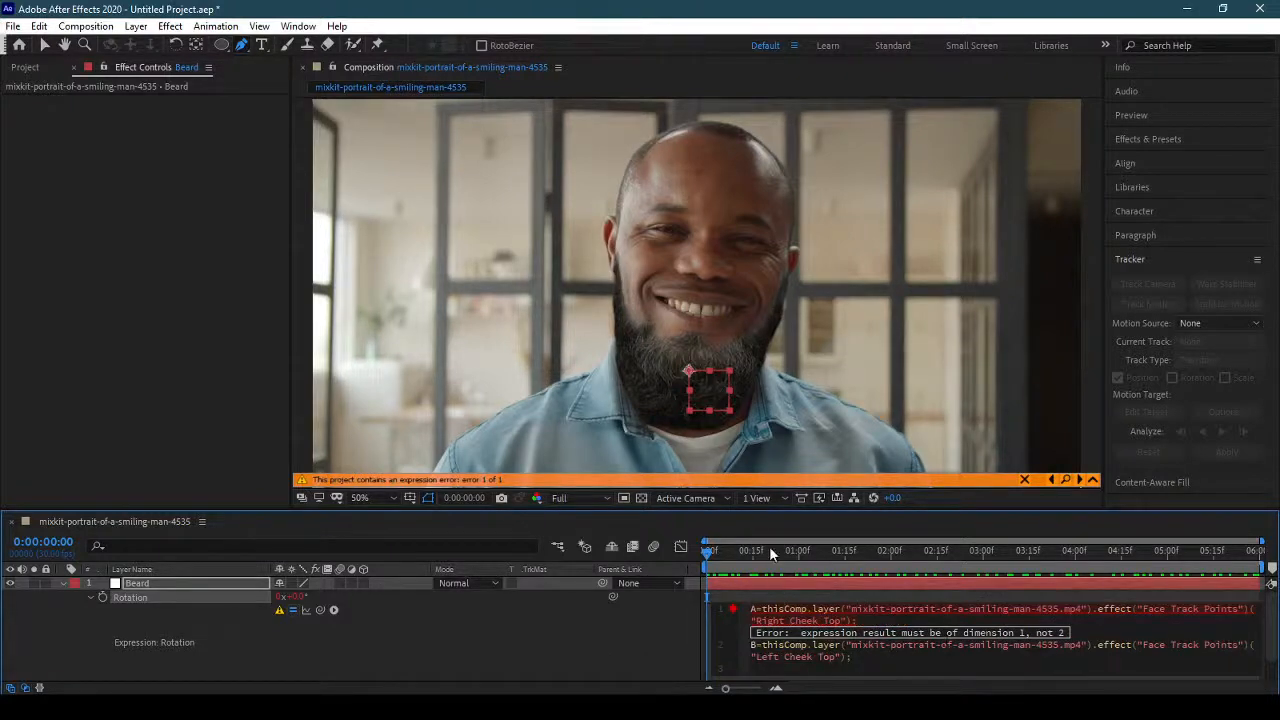
# Enlarge the timeline panel and add the line SideA=sub(A,B)[1]; to the Rotation expression.
pyautogui.moveTo(765, 508); pyautogui.dragTo(762, 404)
pyautogui.click(843, 565)
pyautogui.click(861, 566)
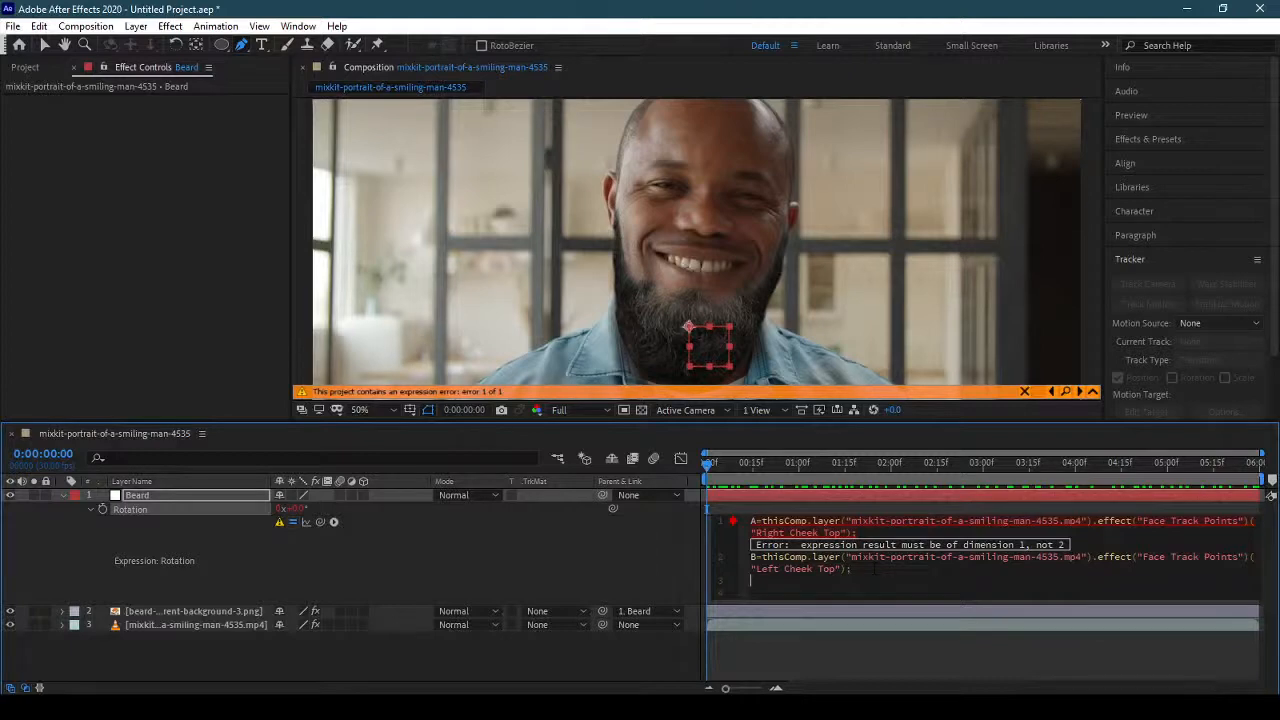
pyautogui.write('Side')
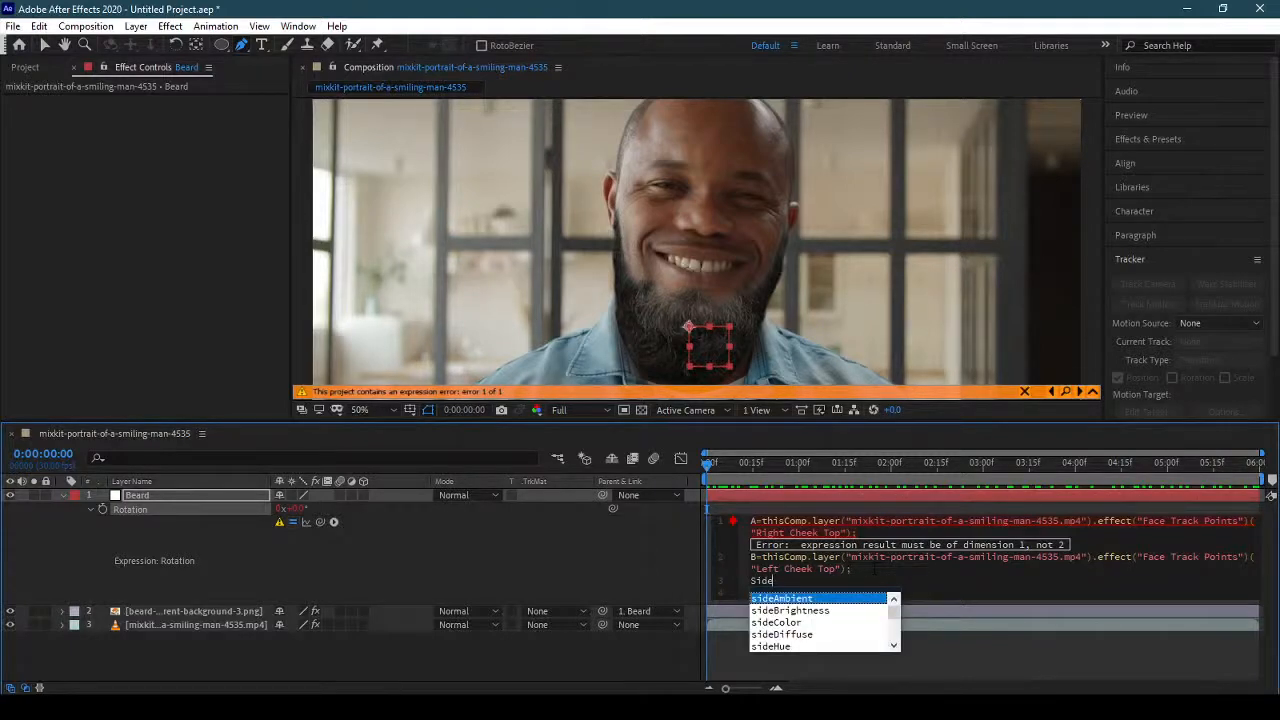
pyautogui.write('A=s')
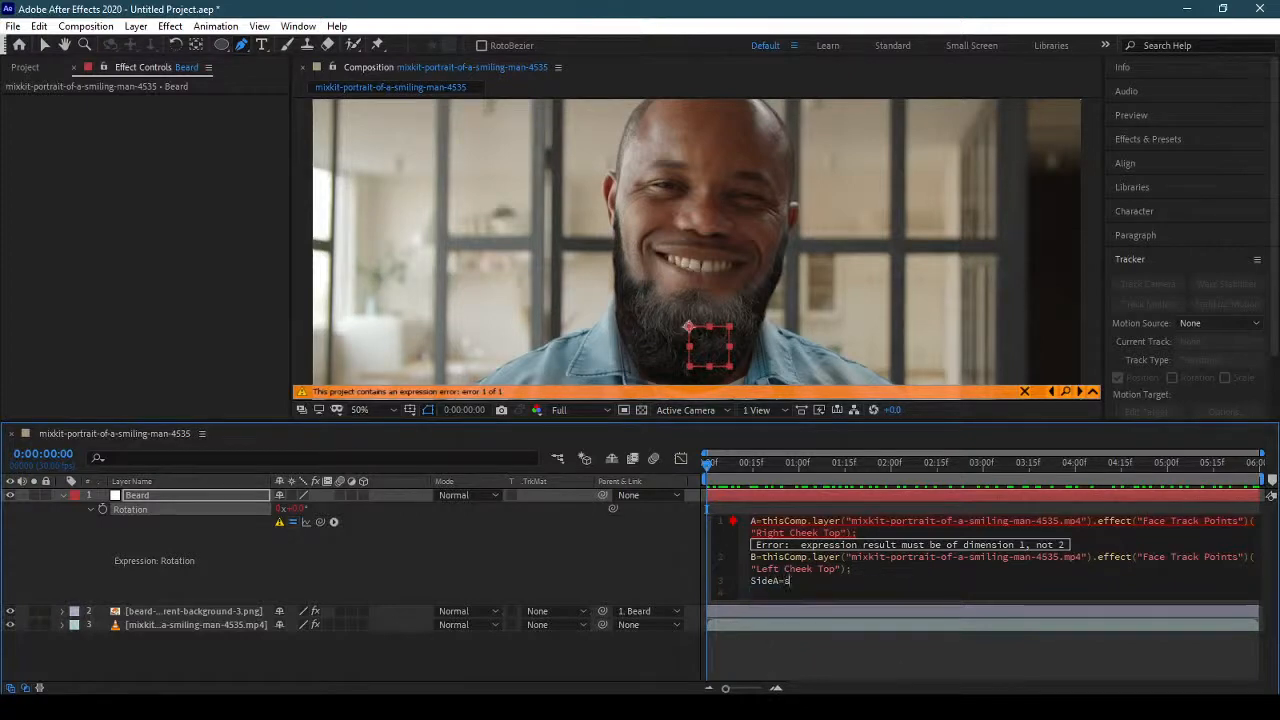
pyautogui.write('ub')
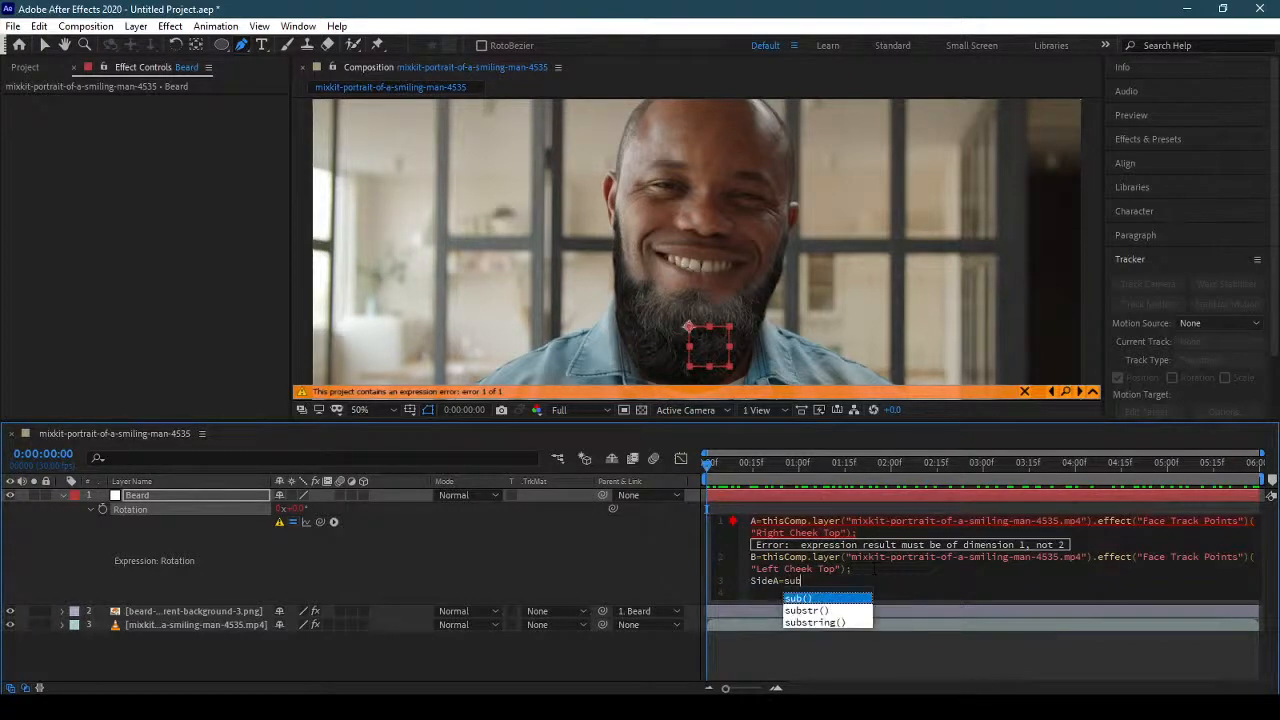
pyautogui.press('Return')
pyautogui.write('A,B')
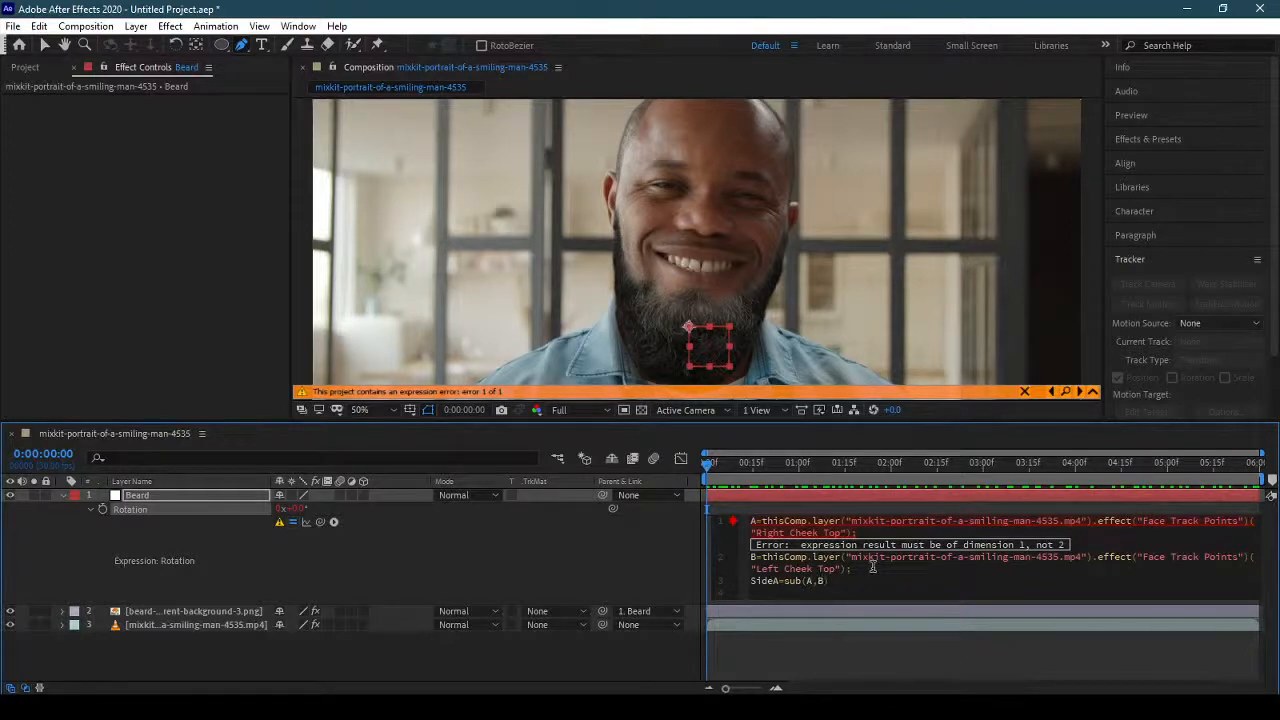
pyautogui.write(')[1')
pyautogui.press('Return')
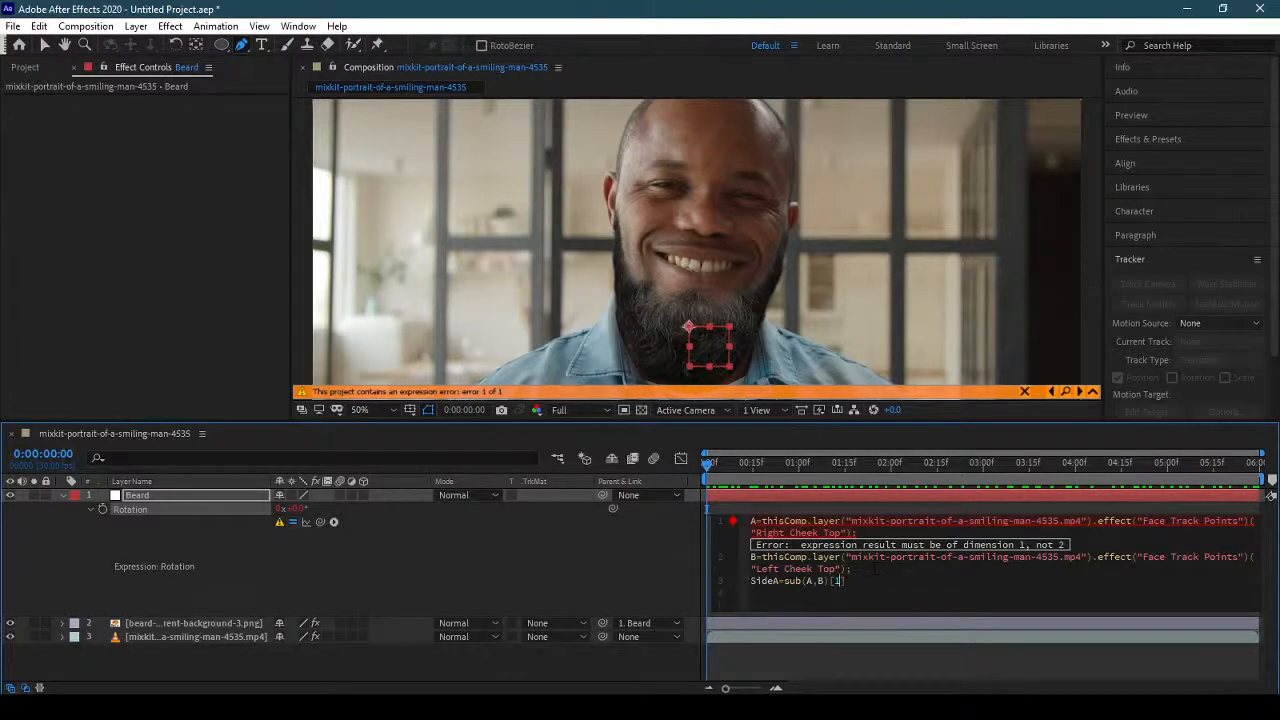
pyautogui.write(';')
# Add the line SideB=sub(A,B)[0]; below the SideA line.
pyautogui.press('Down')
pyautogui.write('Side')
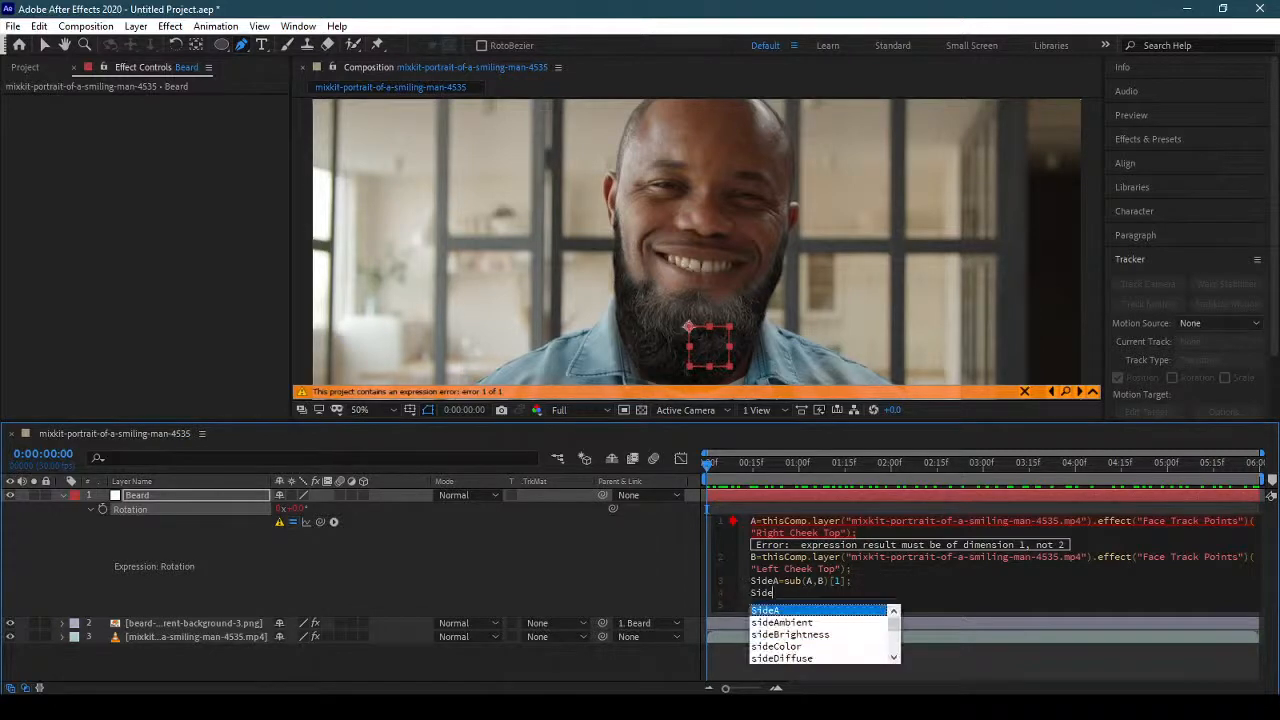
pyautogui.write('B')
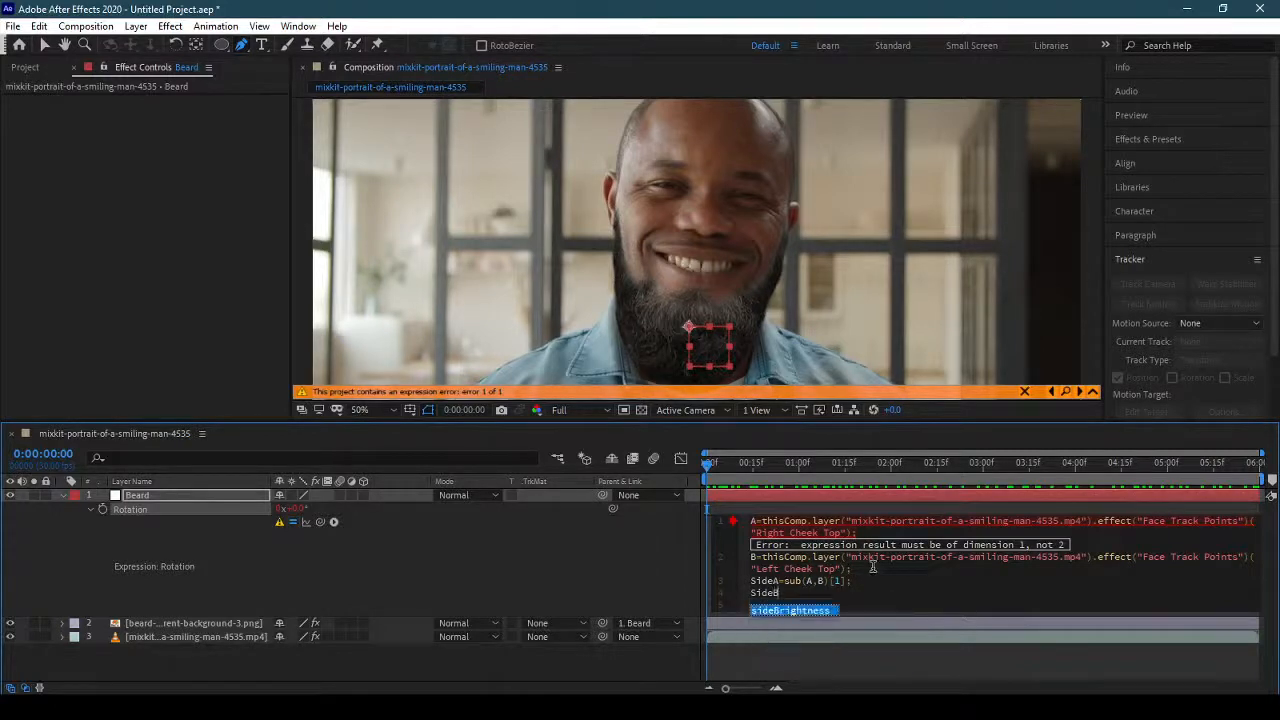
pyautogui.write('=sub')
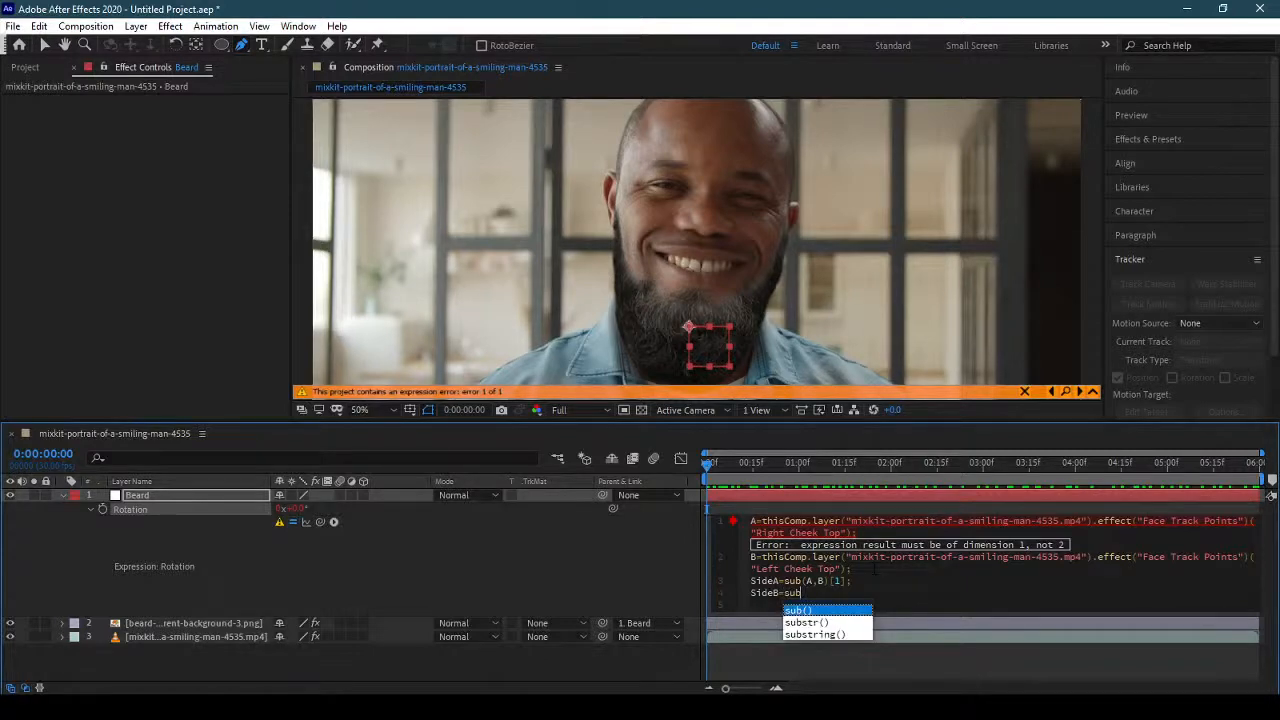
pyautogui.press('Return')
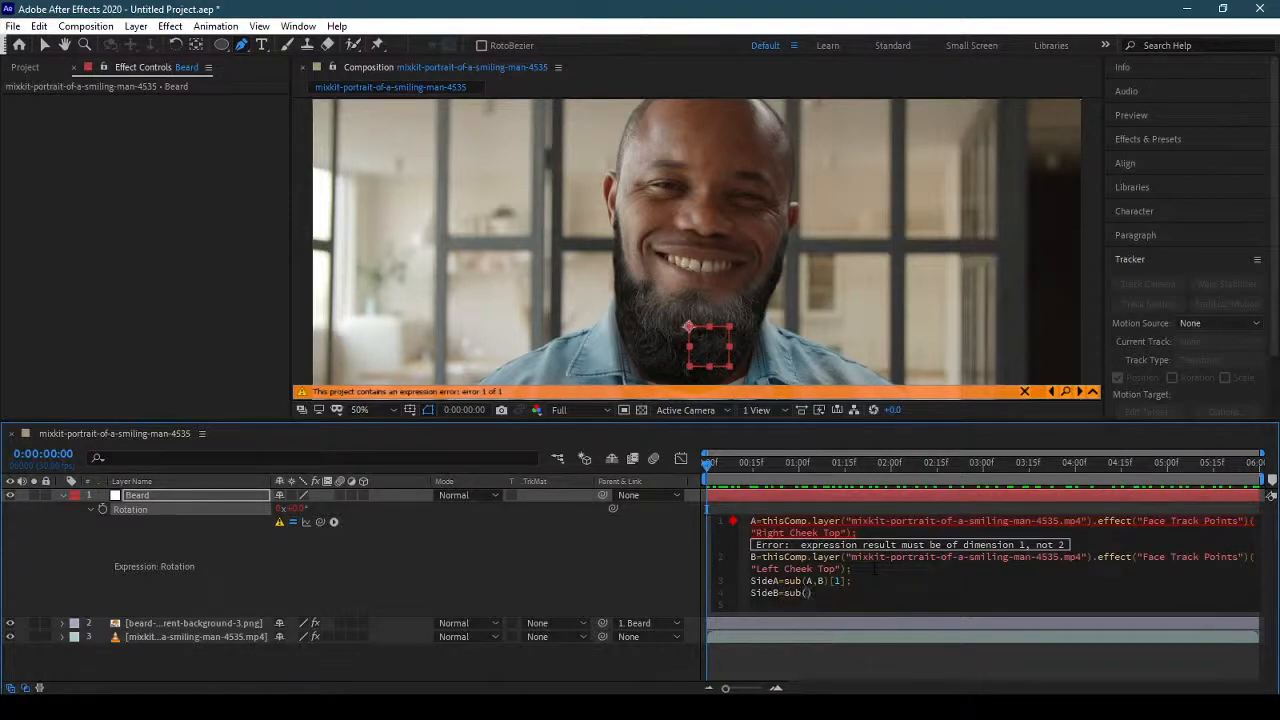
pyautogui.write('A,B)[0];')
# Begin a final line in the Rotation expression with radiansToDegrees(Math.atan2()).
pyautogui.press('Return')
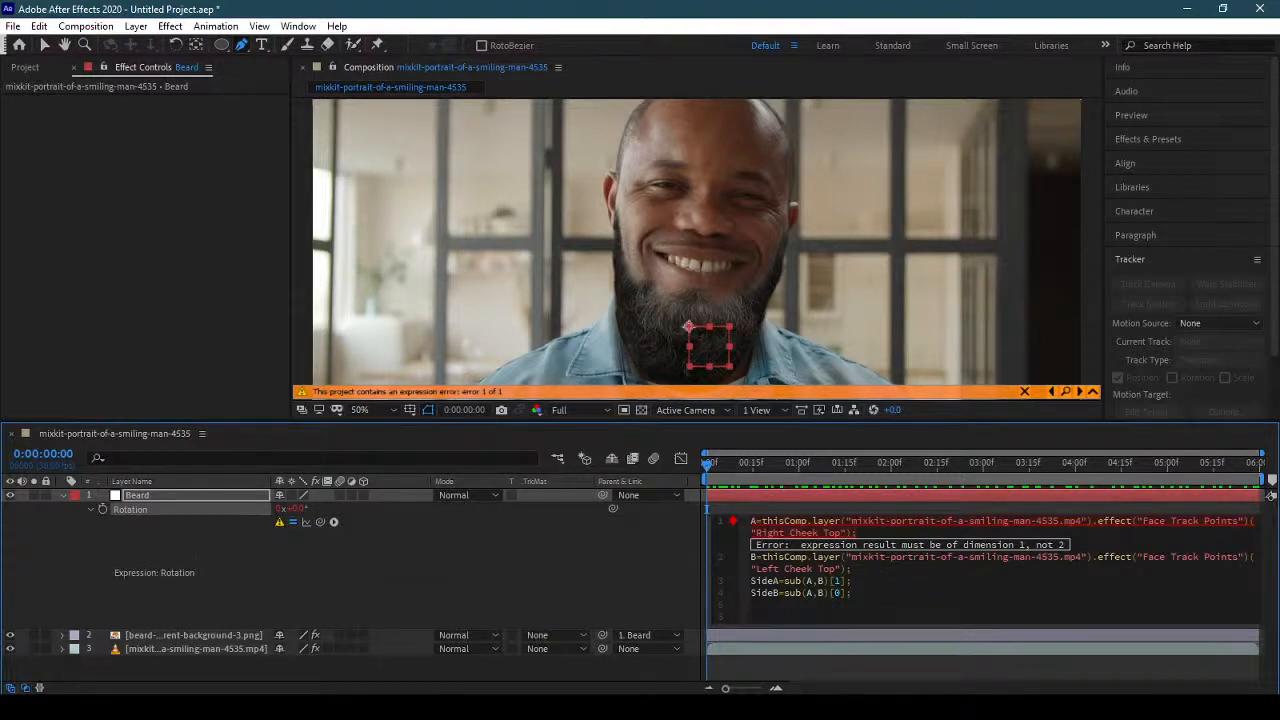
pyautogui.write('rad')
pyautogui.press('Return')
pyautogui.write('ath')
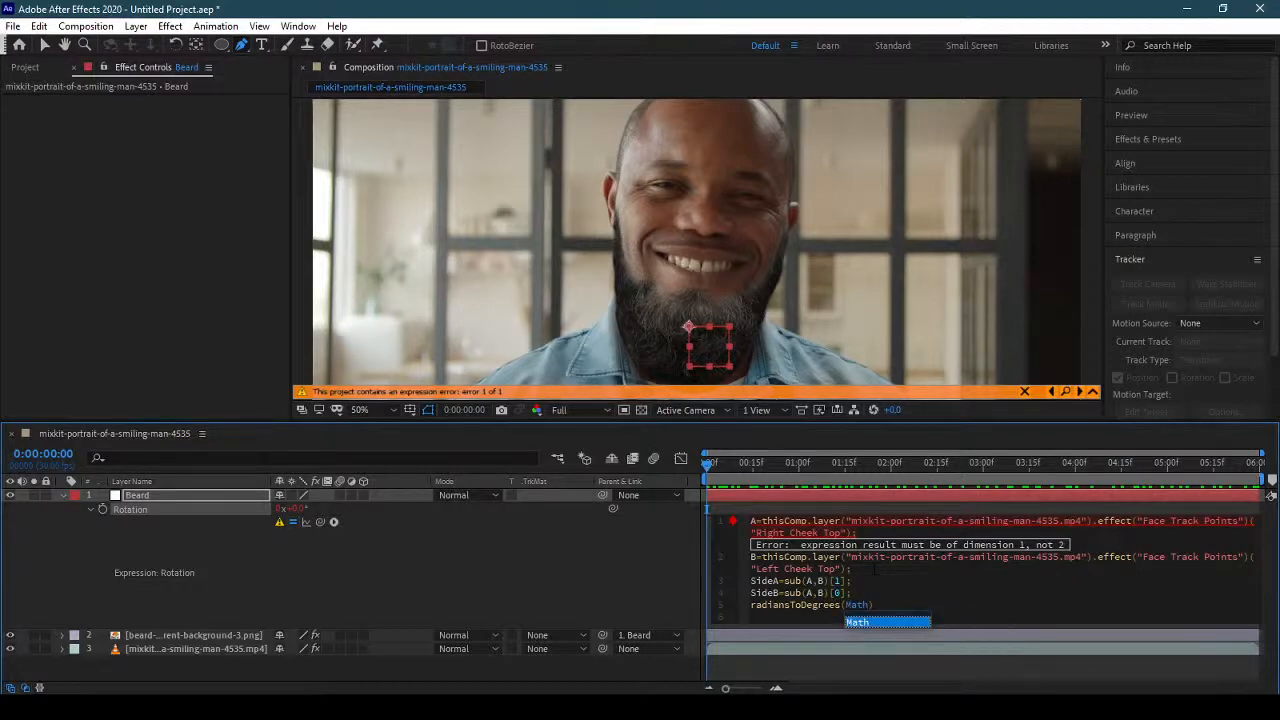
pyautogui.write('.at')
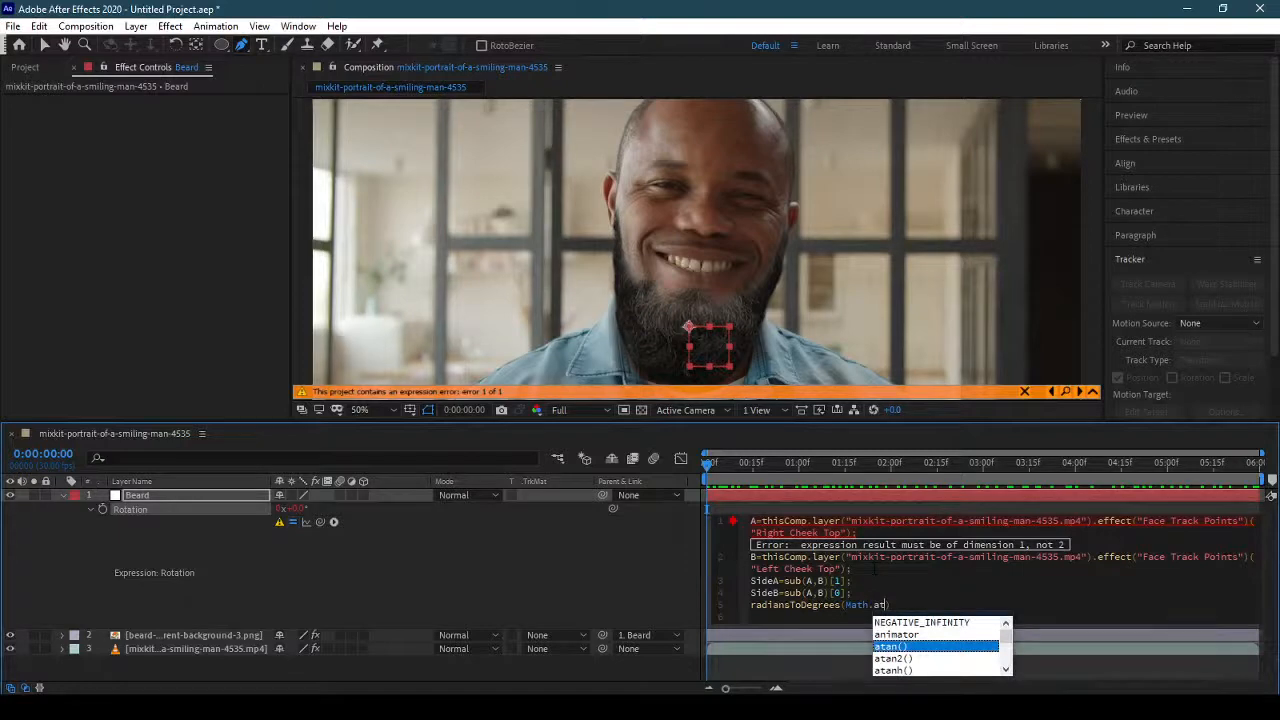
pyautogui.press('Down')
pyautogui.press('Return')
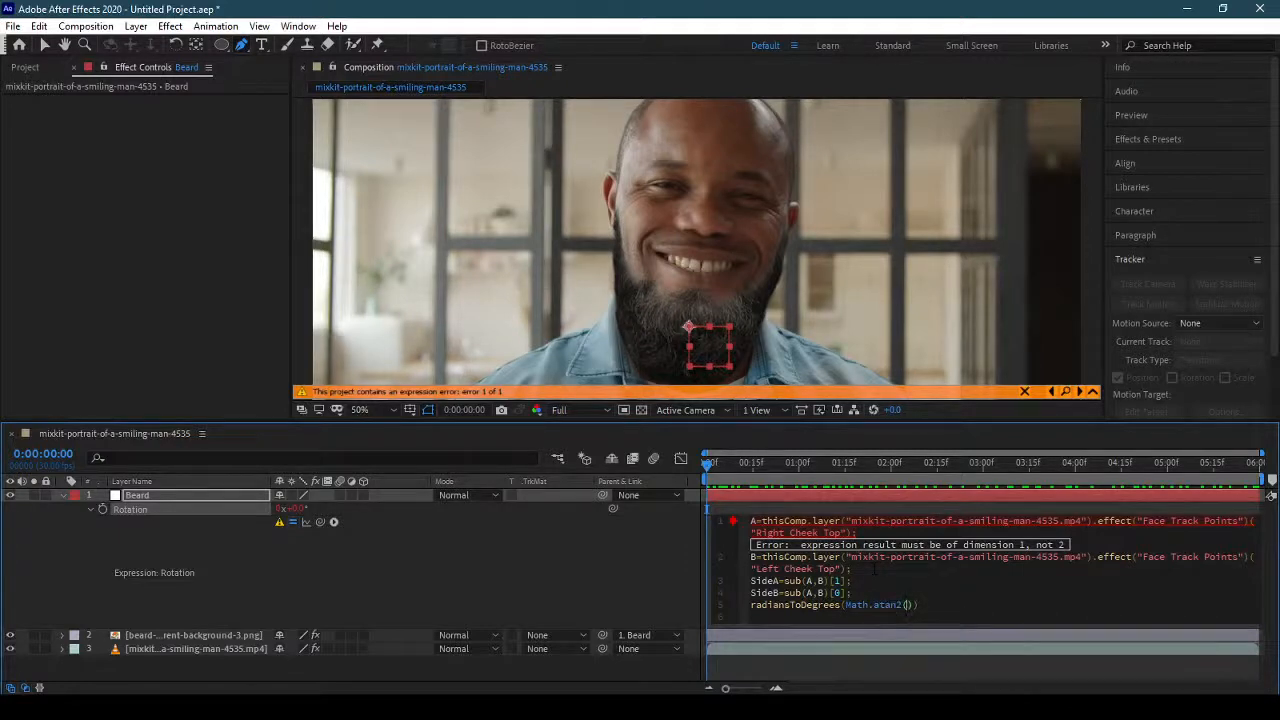
# Fill in SideA and SideB as the arguments of Math.atan2 in the Rotation expression.
pyautogui.write('s')
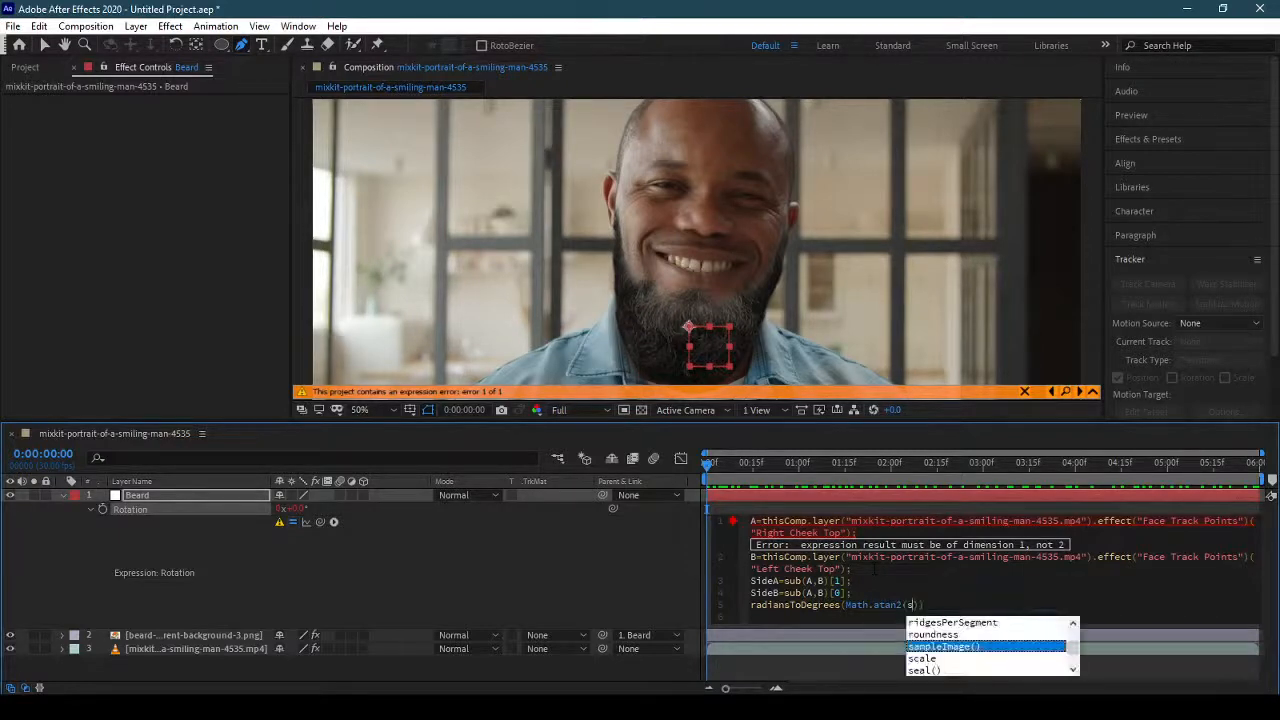
pyautogui.write('i')
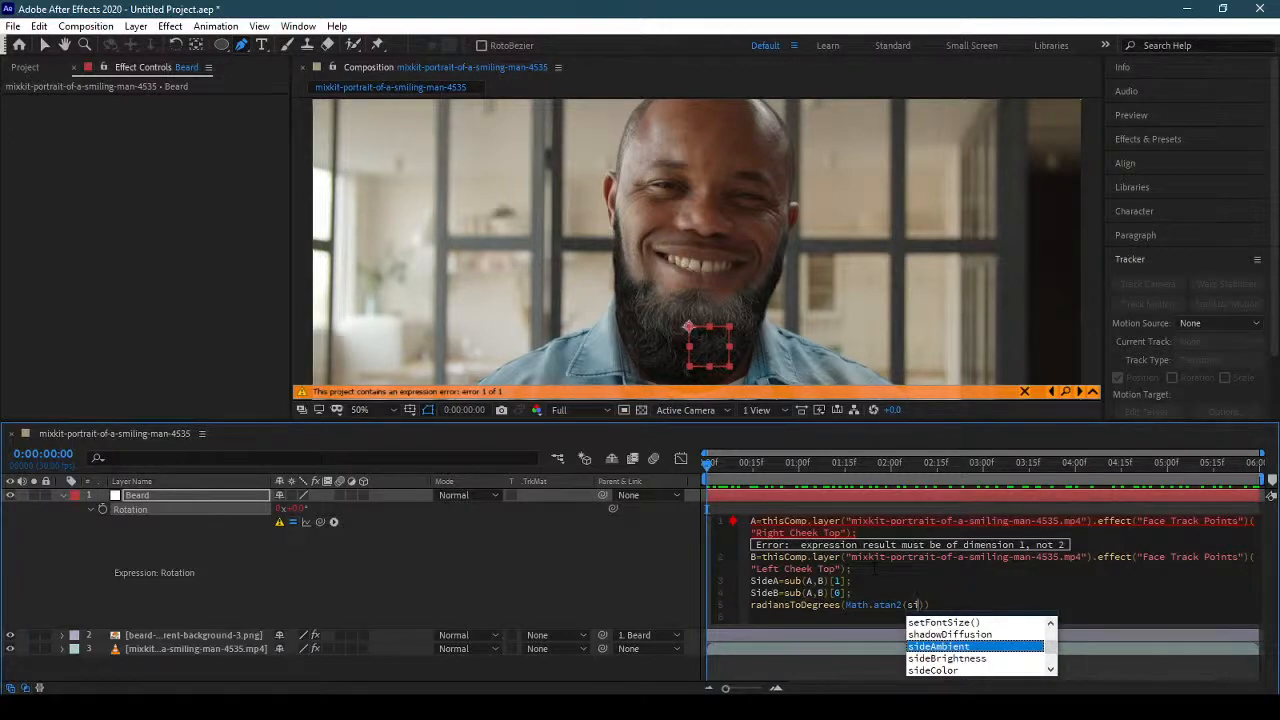
pyautogui.write('de')
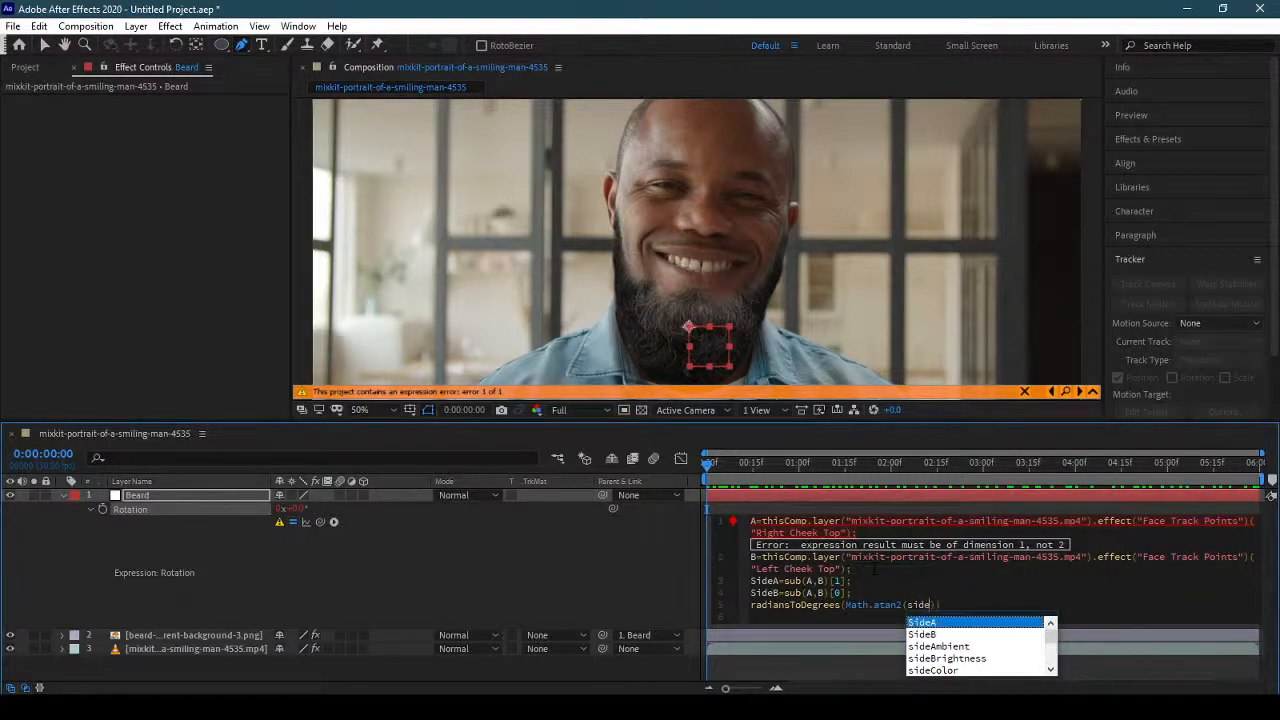
pyautogui.press('Return')
pyautogui.write(',')
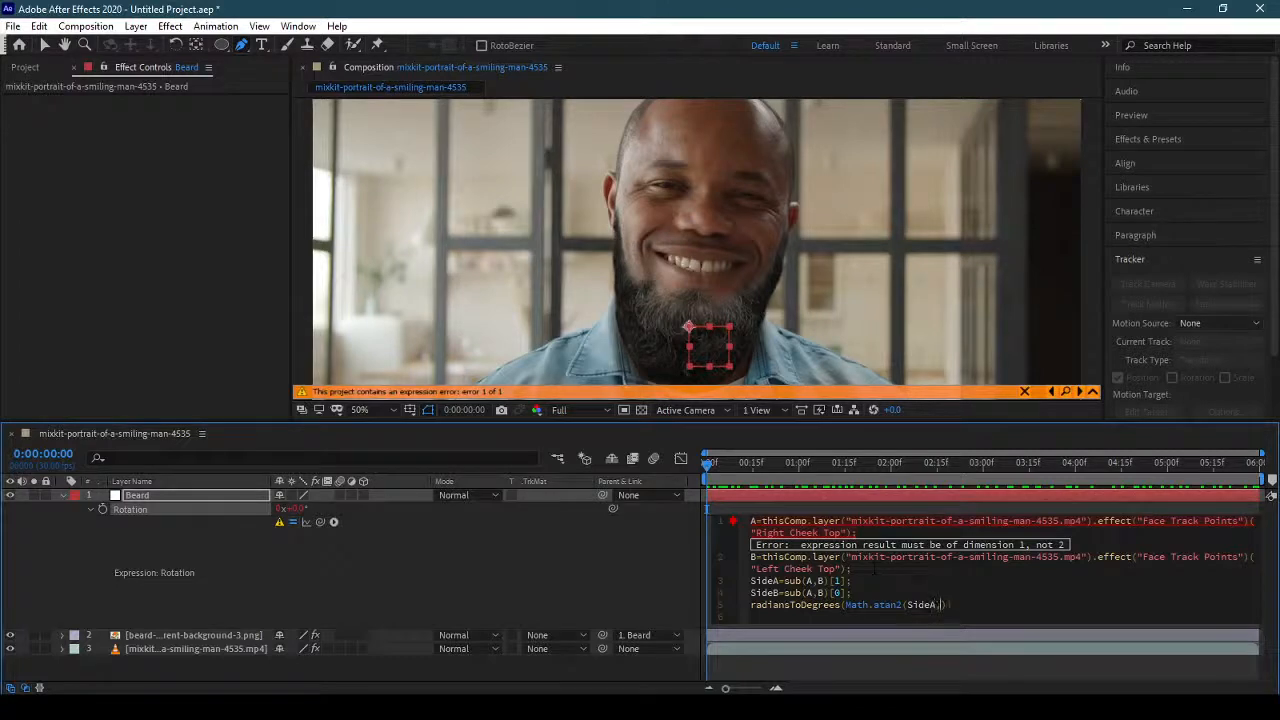
pyautogui.write('side')
pyautogui.press('Down')
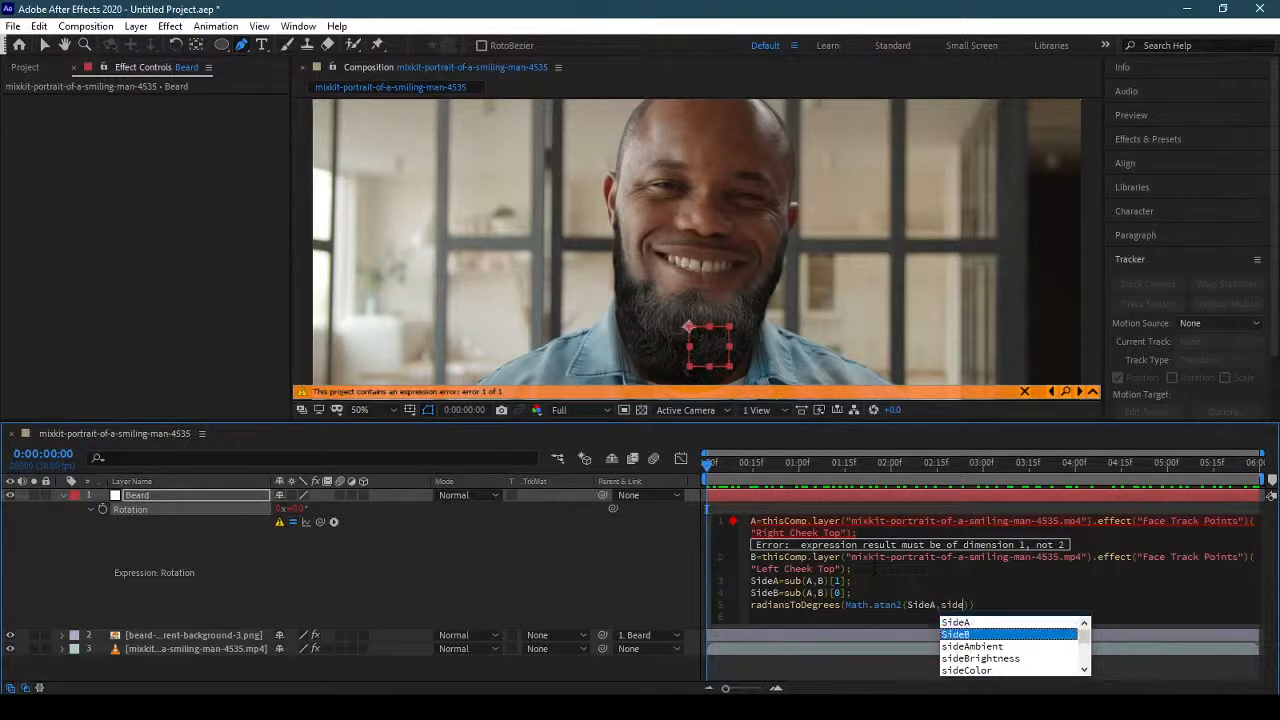
pyautogui.press('Return')
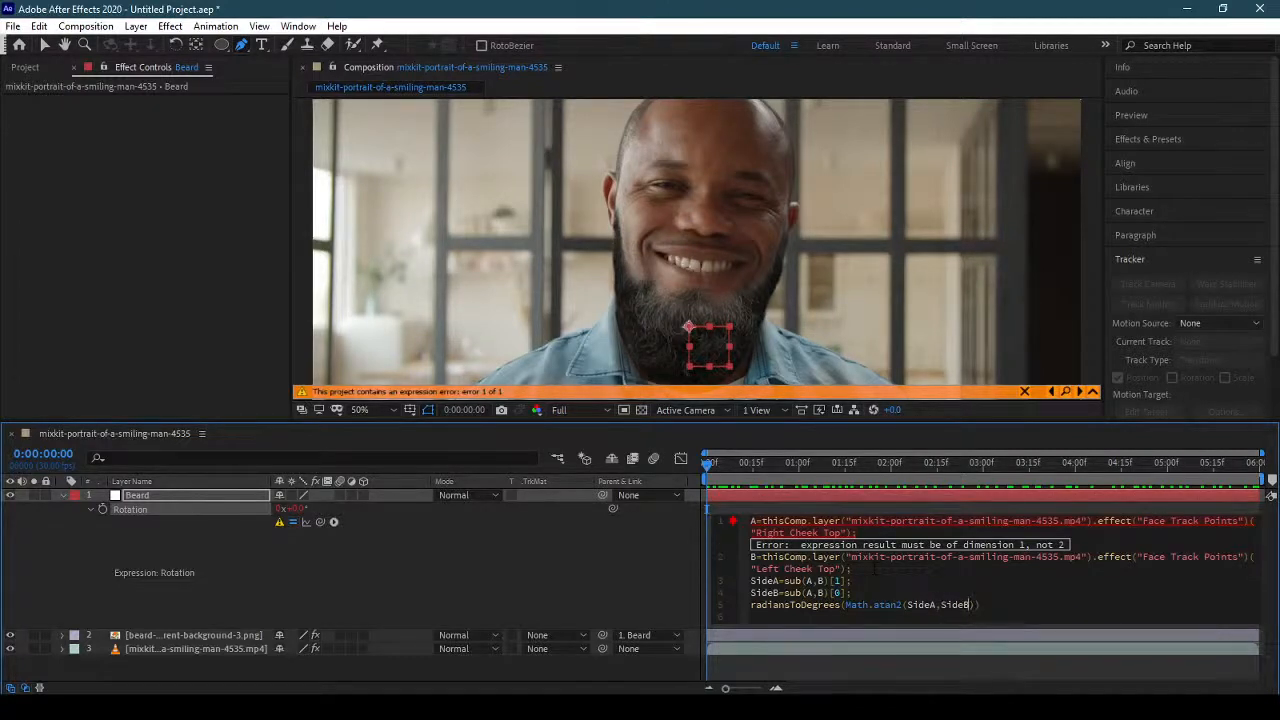
# Append +180; after the radiansToDegrees call, apply the Rotation expression and collapse the Beard null's properties.
pyautogui.press('Right')
pyautogui.press('Right')
pyautogui.write('+810')
pyautogui.press('BackSpace')
pyautogui.press('BackSpace')
pyautogui.press('BackSpace')
pyautogui.write('180')
pyautogui.press('Return')
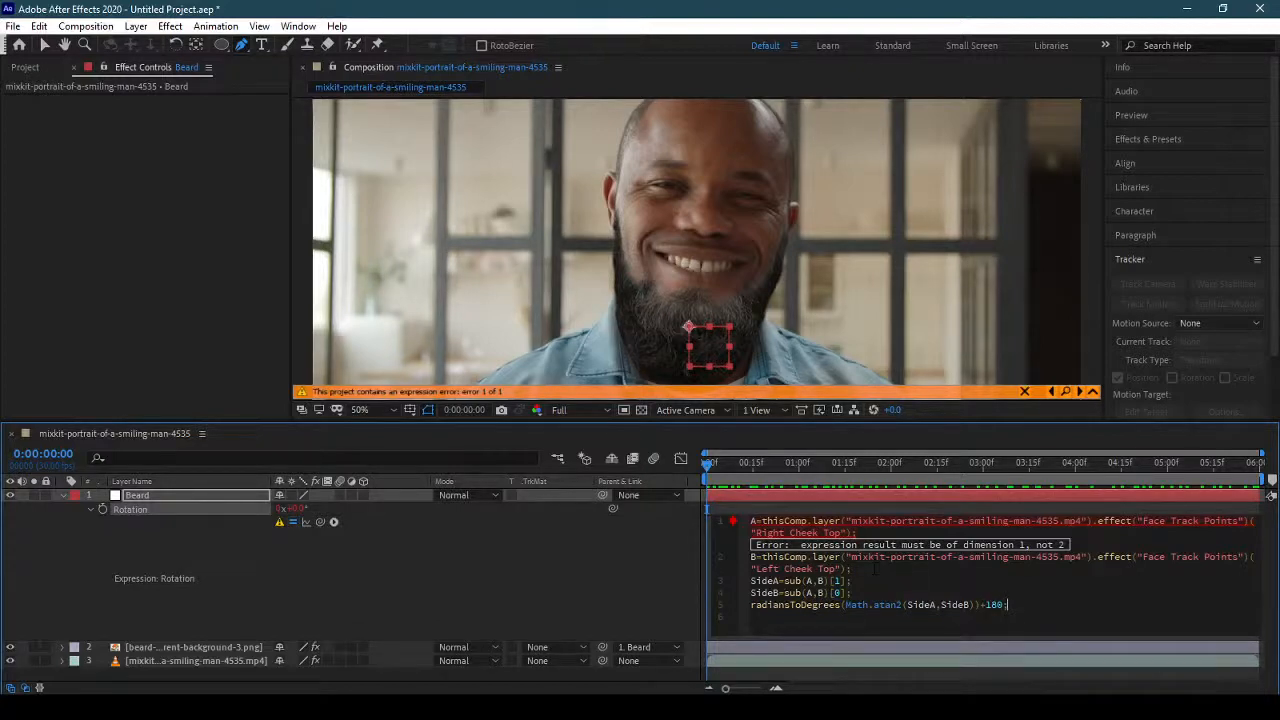
pyautogui.click(650, 571)
pyautogui.click(848, 580)
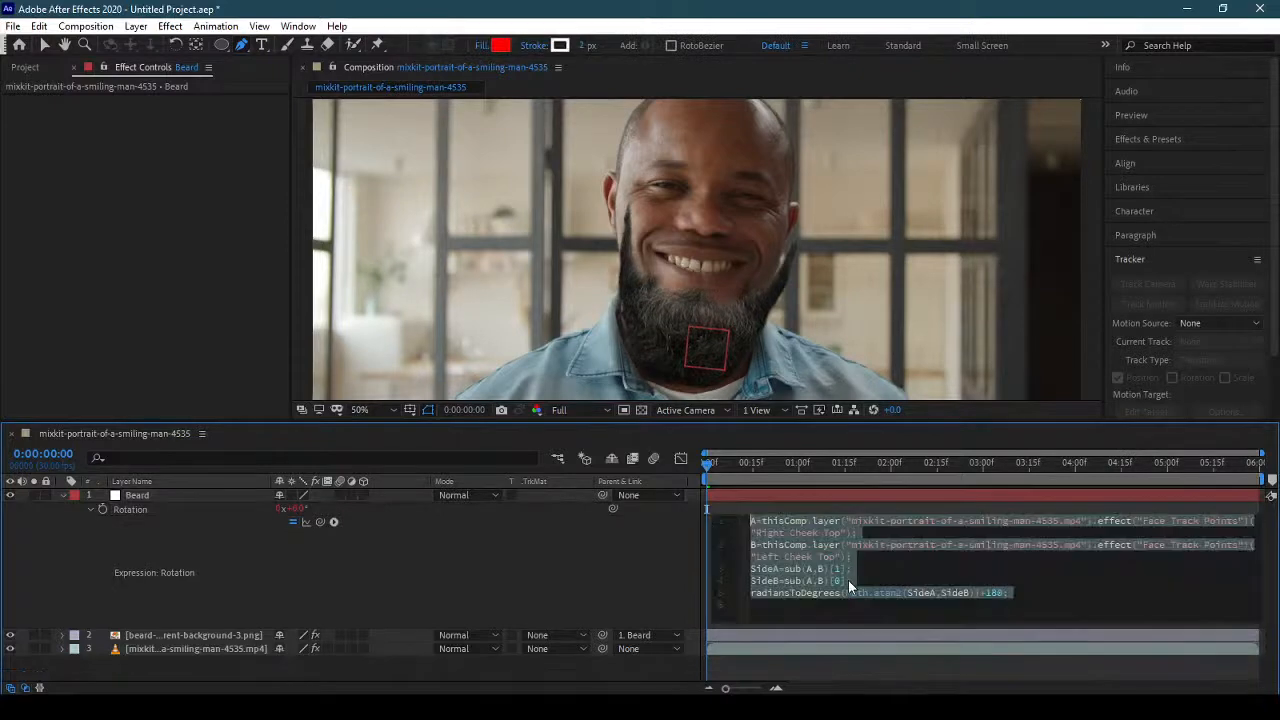
pyautogui.click(820, 557)
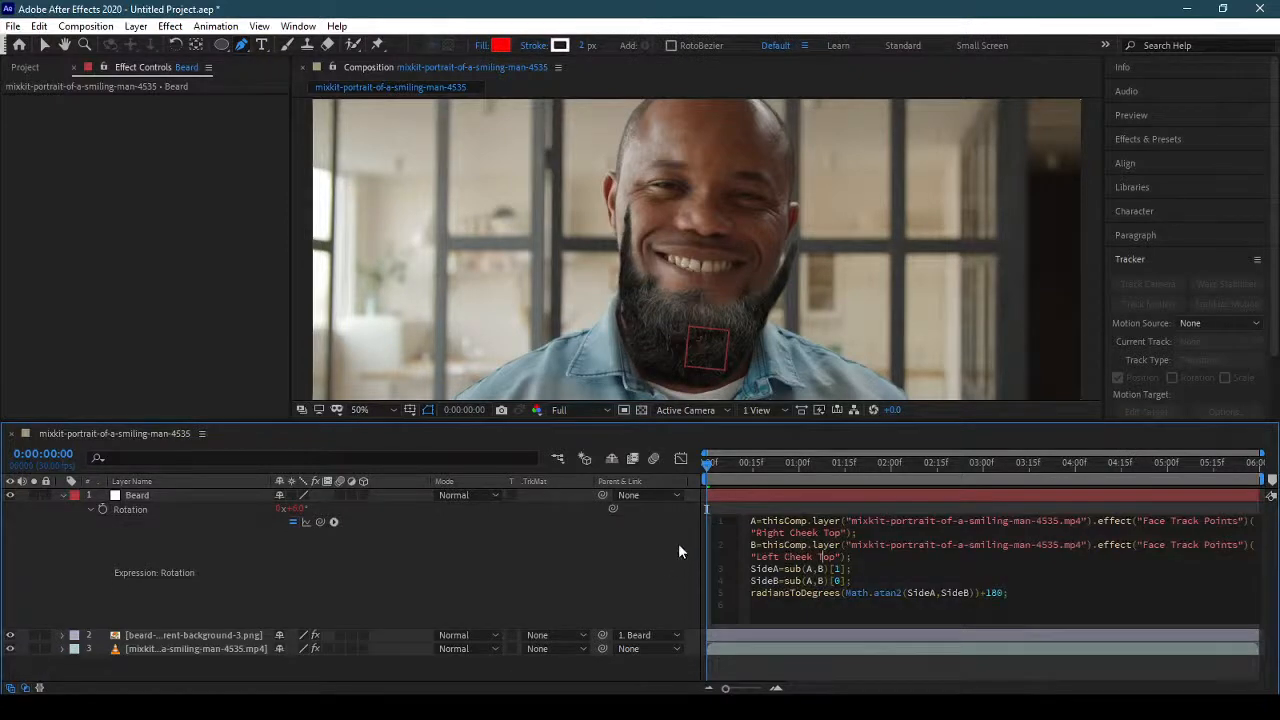
pyautogui.click(63, 496)
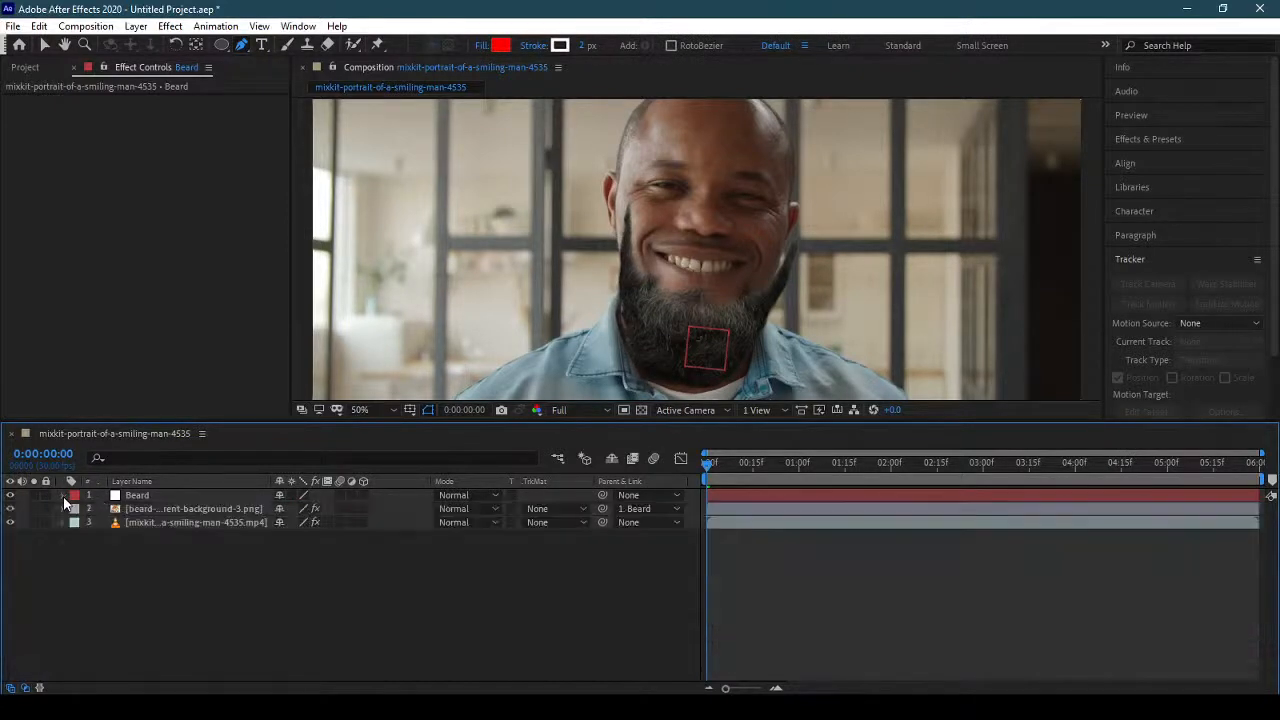
# Reveal the beard image layer's Position and shift the beard sideways over the jaw to about -20.6, -68.8.
pyautogui.click(173, 508)
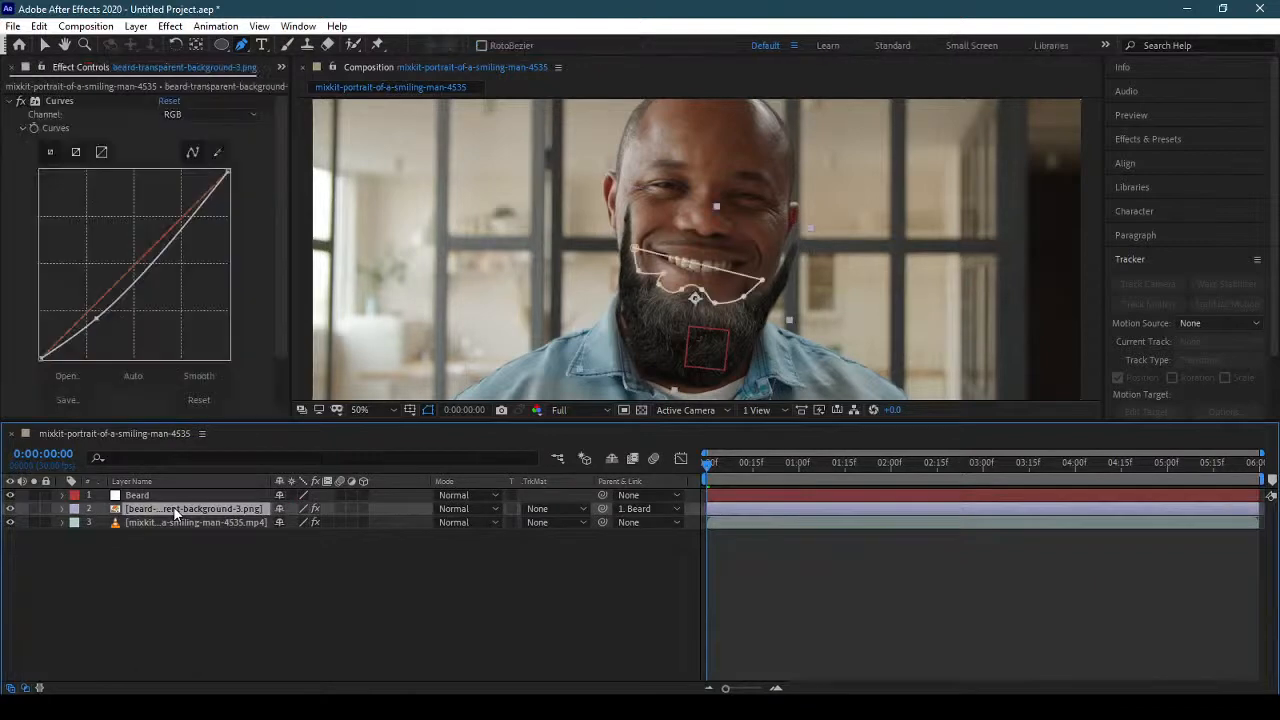
pyautogui.press('p')
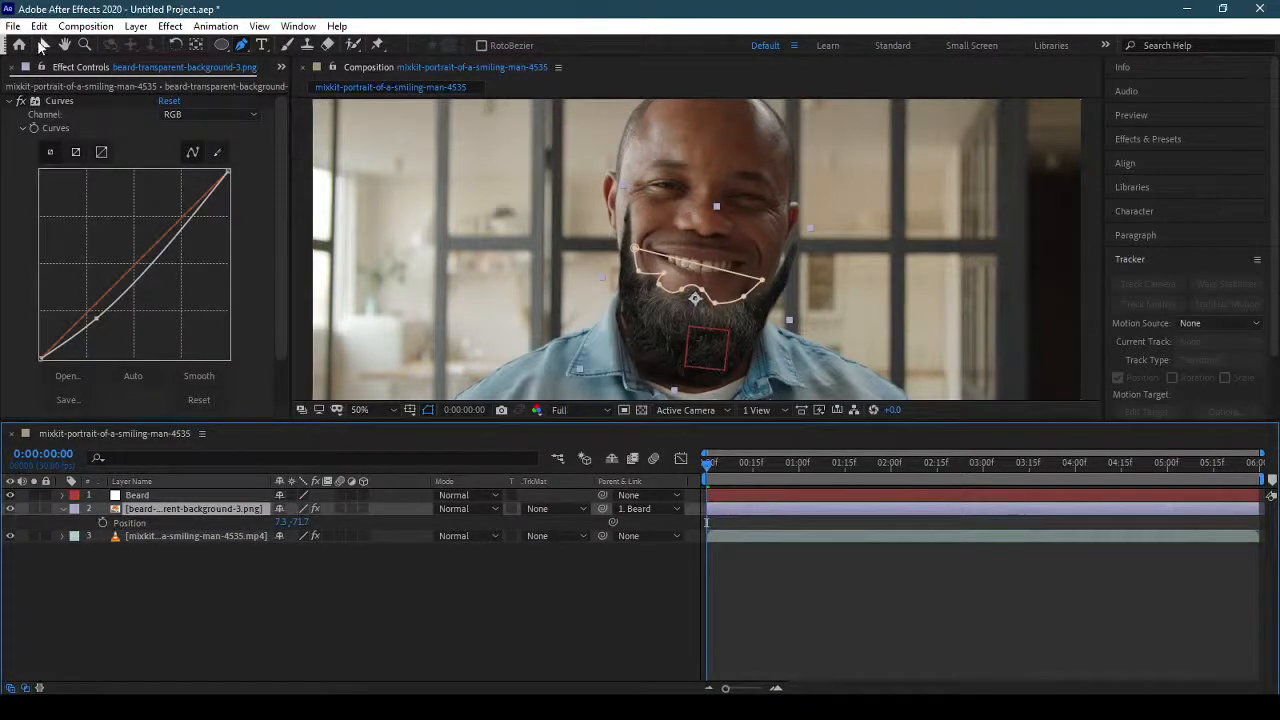
pyautogui.click(42, 45)
pyautogui.moveTo(669, 341); pyautogui.dragTo(657, 345)
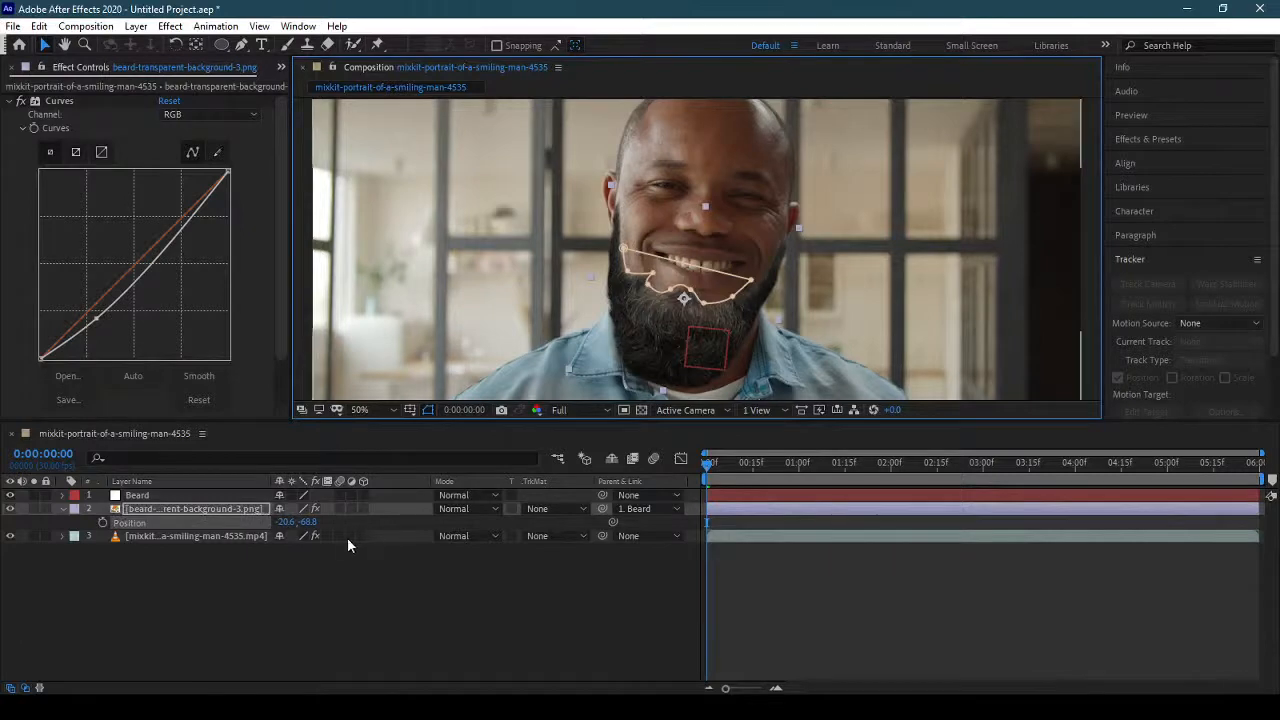
# Rotate the beard image layer to 4° and reposition it on the jaw at about -8.2, -66.1.
pyautogui.hotkey('shift', 'r')
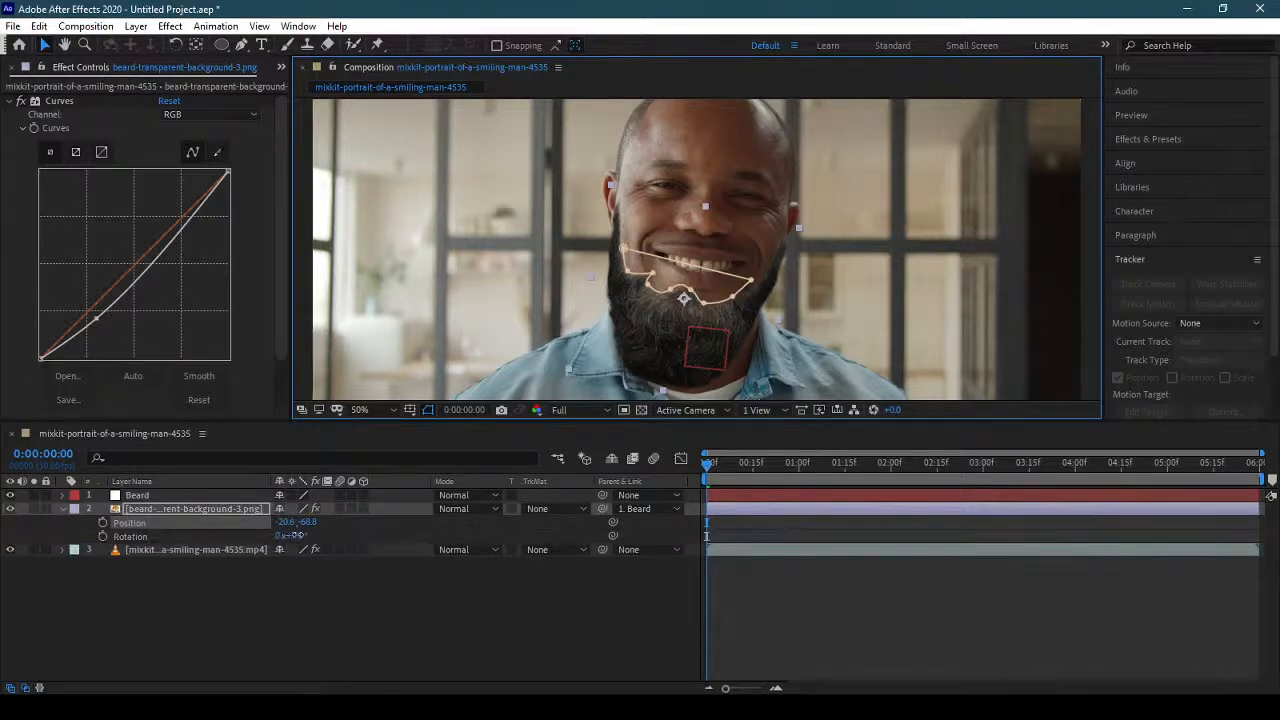
pyautogui.moveTo(288, 536); pyautogui.dragTo(295, 536)
pyautogui.moveTo(658, 336); pyautogui.dragTo(663, 340)
# Play the composition from the start to check how the beard follows the face, and collapse the beard image layer.
pyautogui.moveTo(728, 463)
pyautogui.mouseDown()
pyautogui.moveTo(703, 466)
pyautogui.moveTo(903, 463)
pyautogui.moveTo(707, 463)
pyautogui.mouseUp()
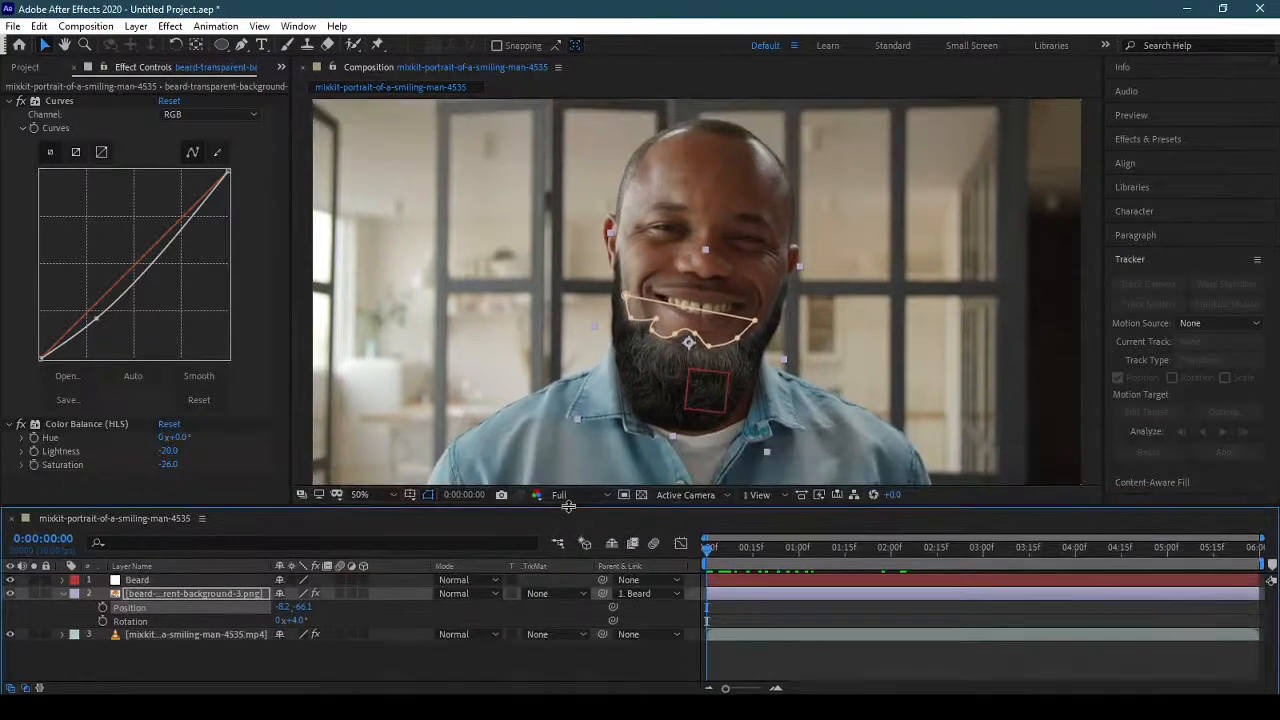
pyautogui.press('space')
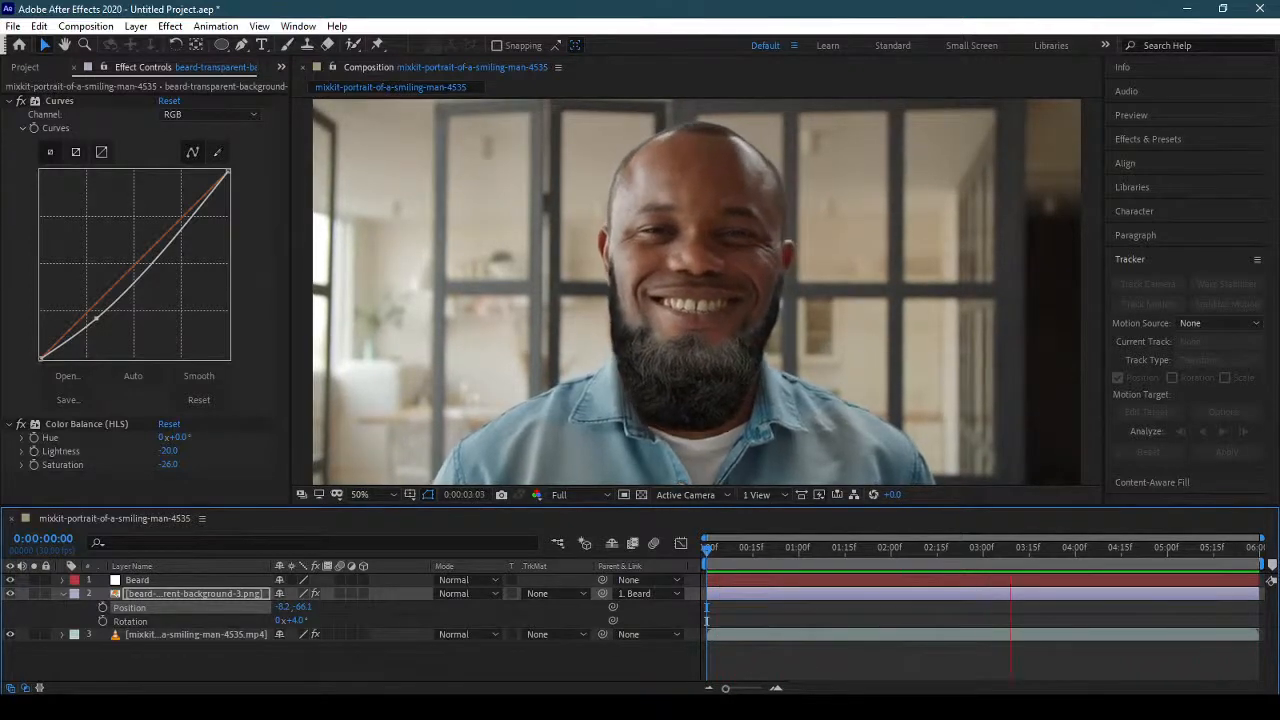
pyautogui.click(63, 594)
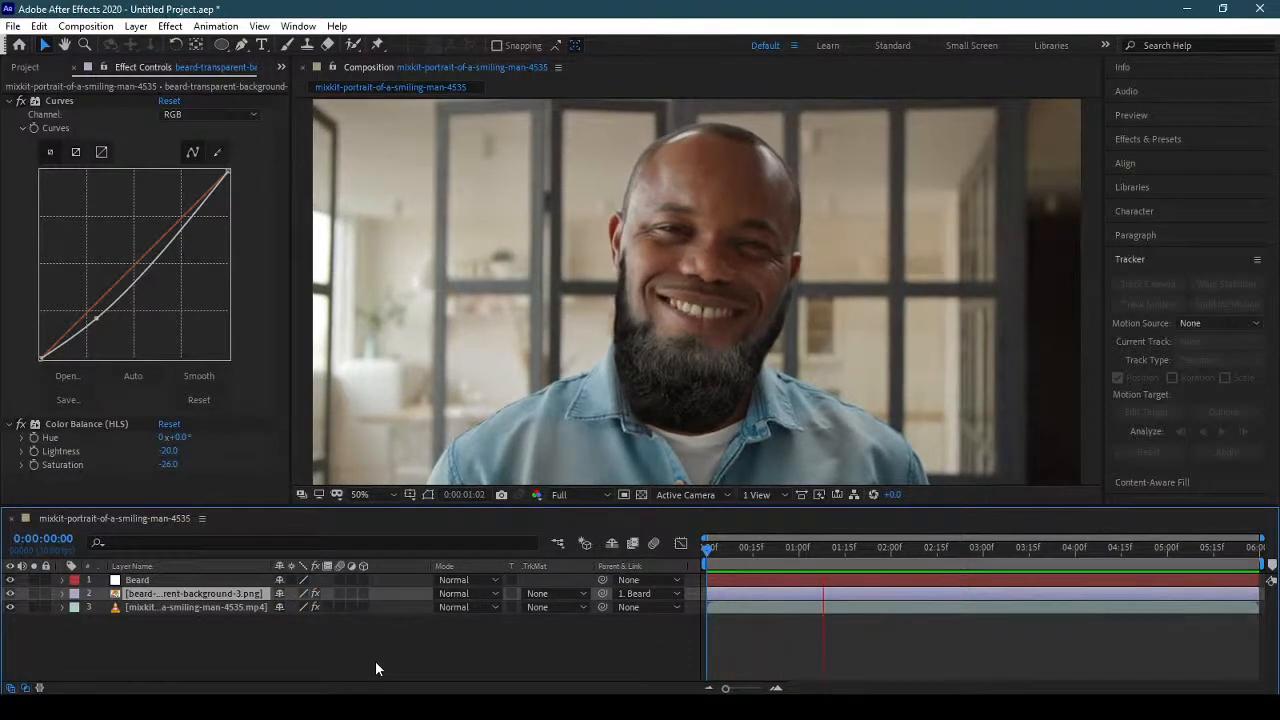
pyautogui.press('space')
# Return to the first frame and set the beard image layer's parent to None.
pyautogui.press('Home')
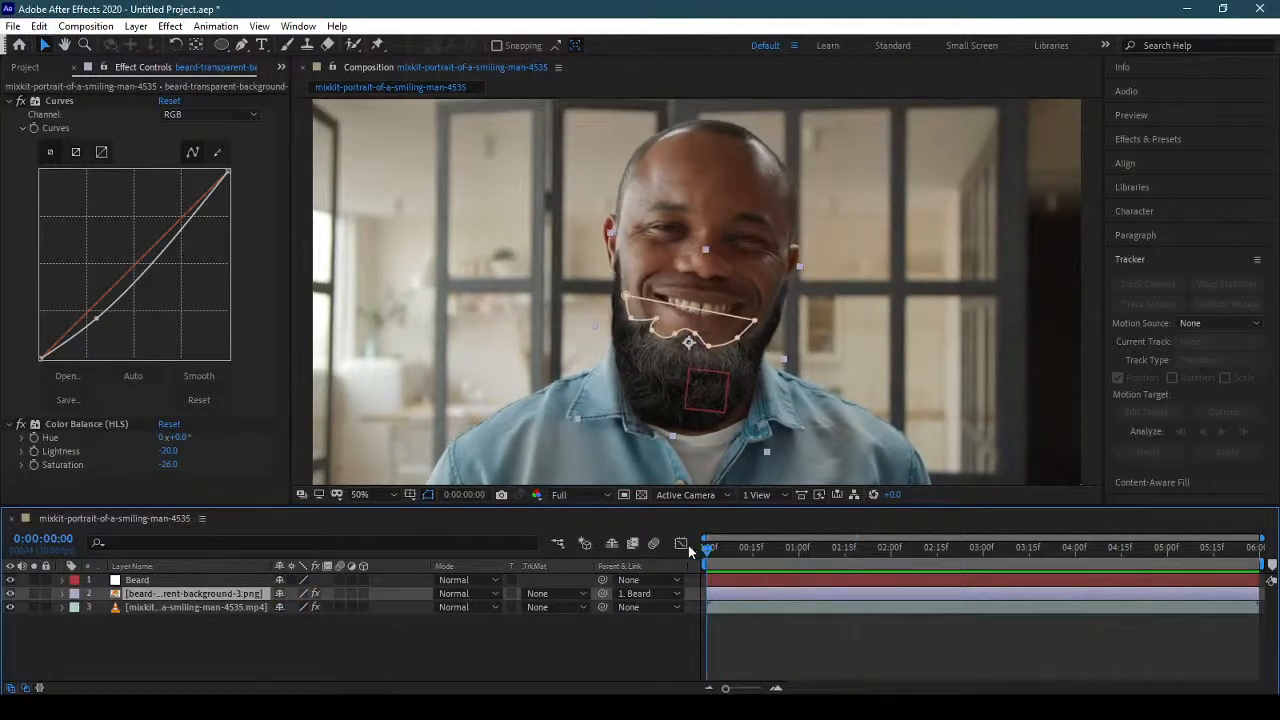
pyautogui.click(650, 594)
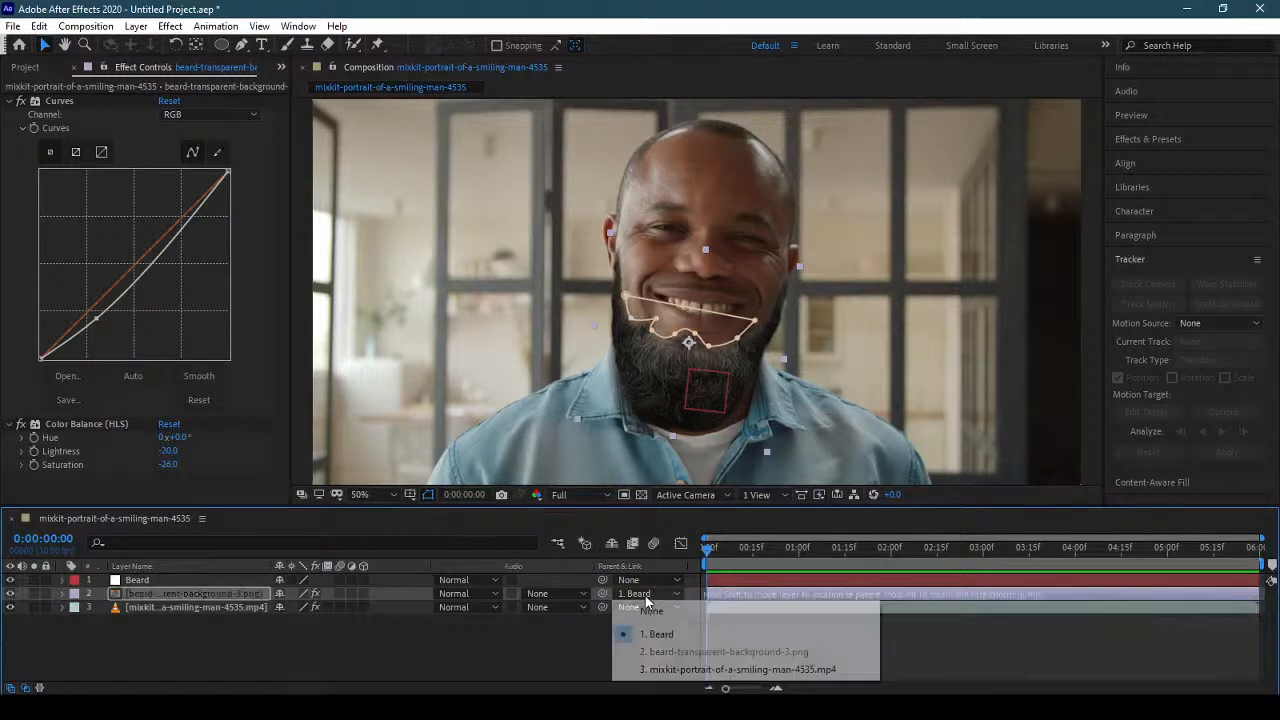
pyautogui.click(651, 612)
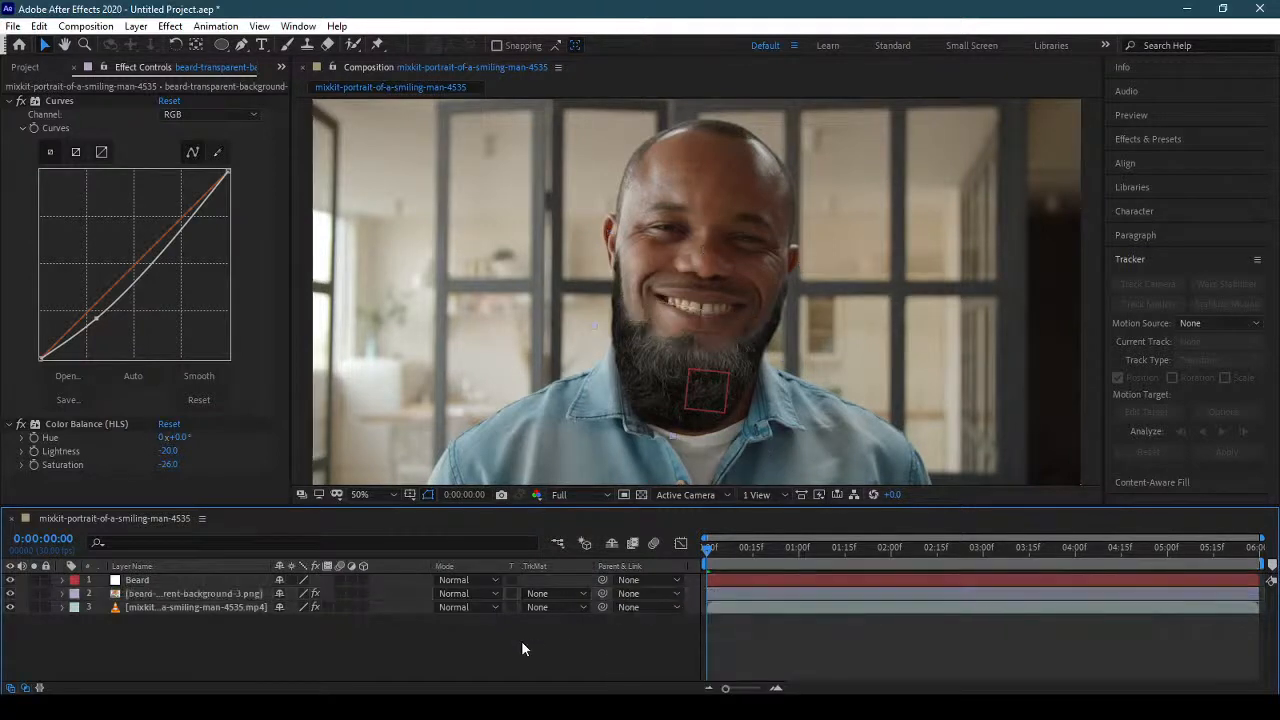
# Pre-compose the beard image layer as "Beard Image", moving all attributes into the new composition.
pyautogui.click(219, 594)
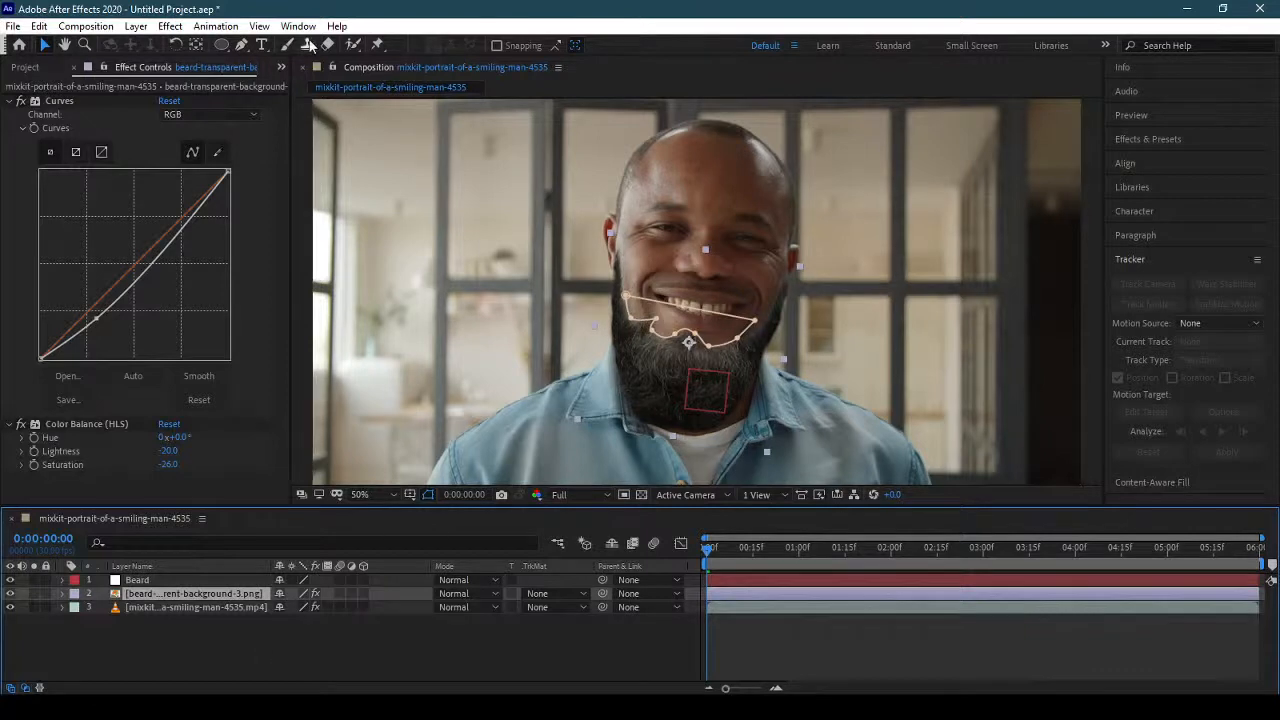
pyautogui.click(172, 582)
pyautogui.click(167, 595)
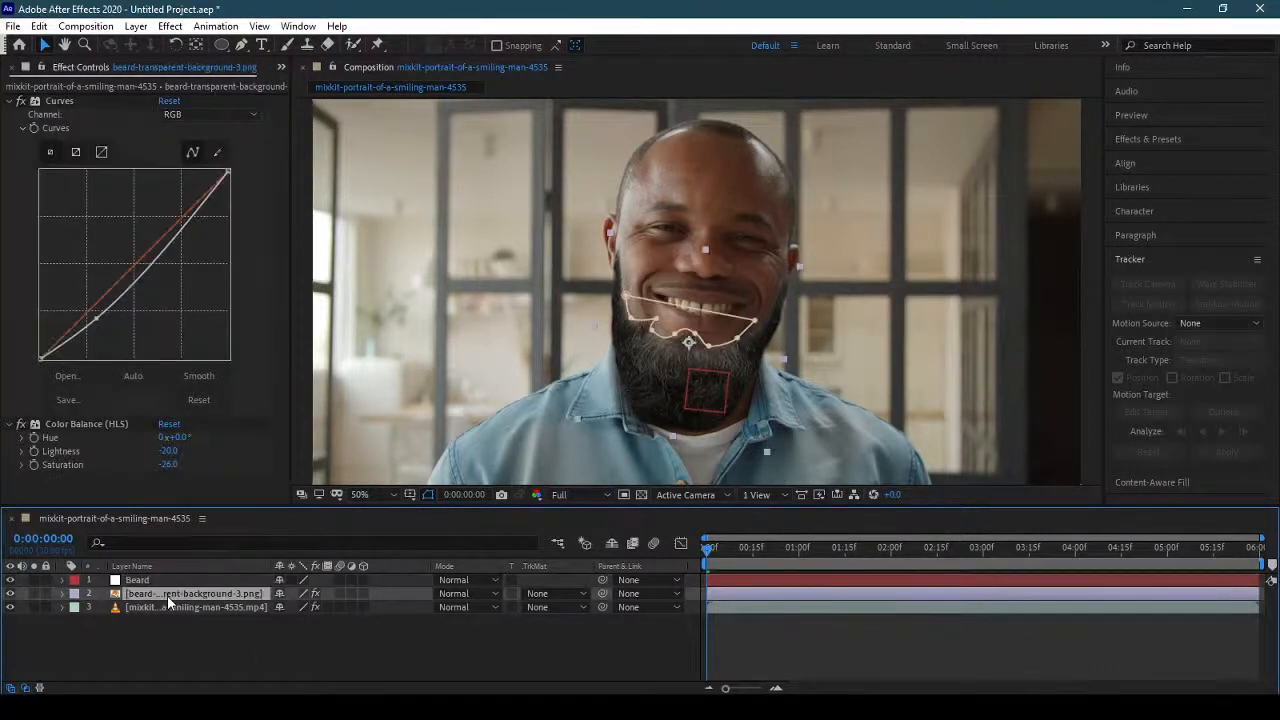
pyautogui.click(136, 26)
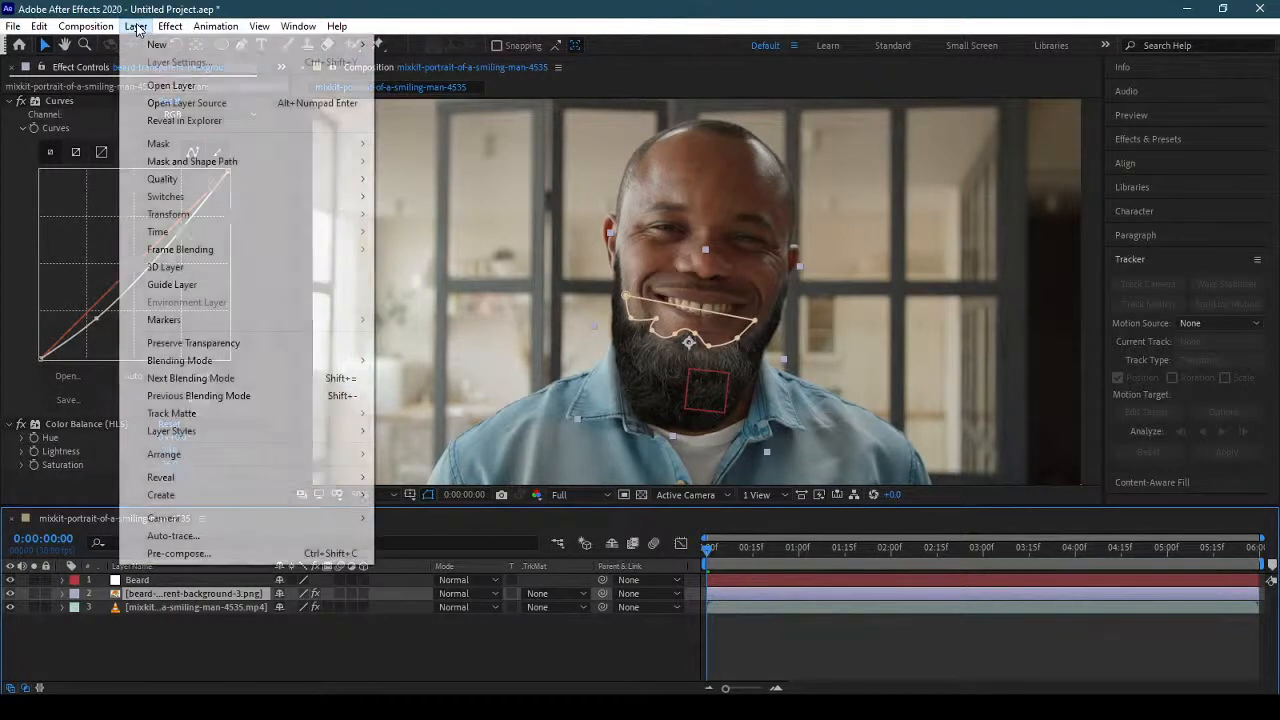
pyautogui.click(207, 555)
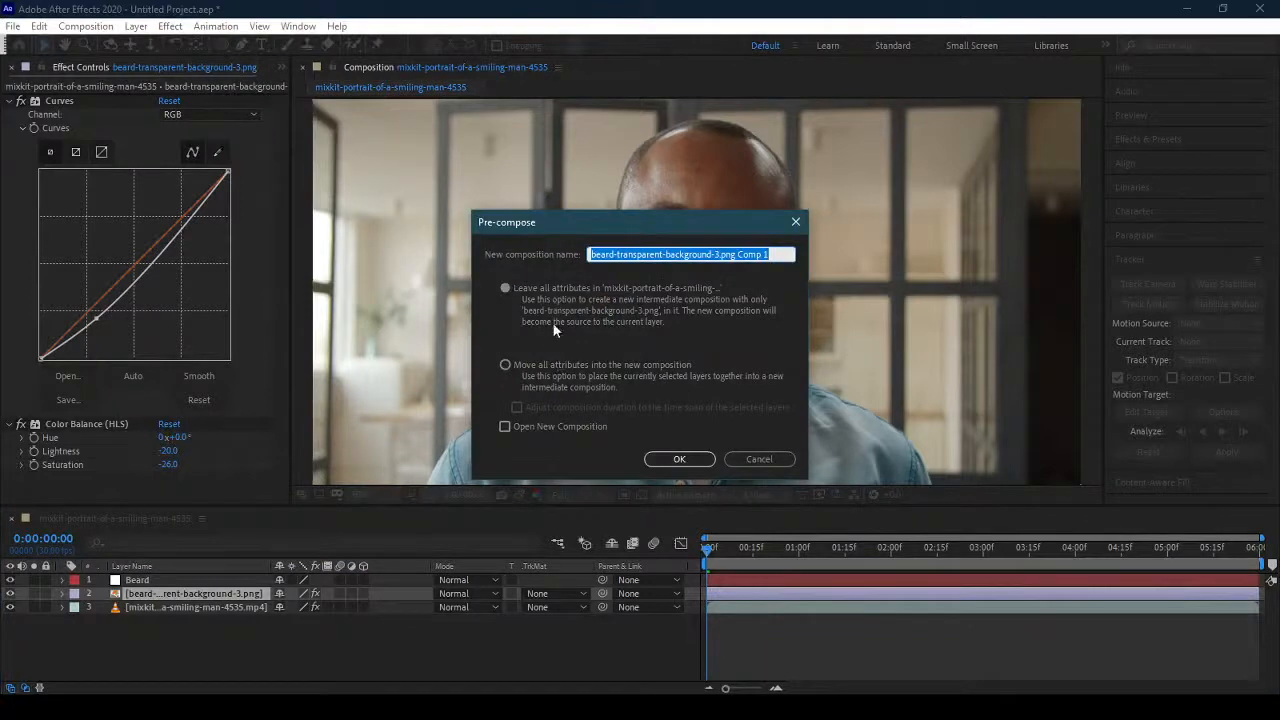
pyautogui.click(548, 365)
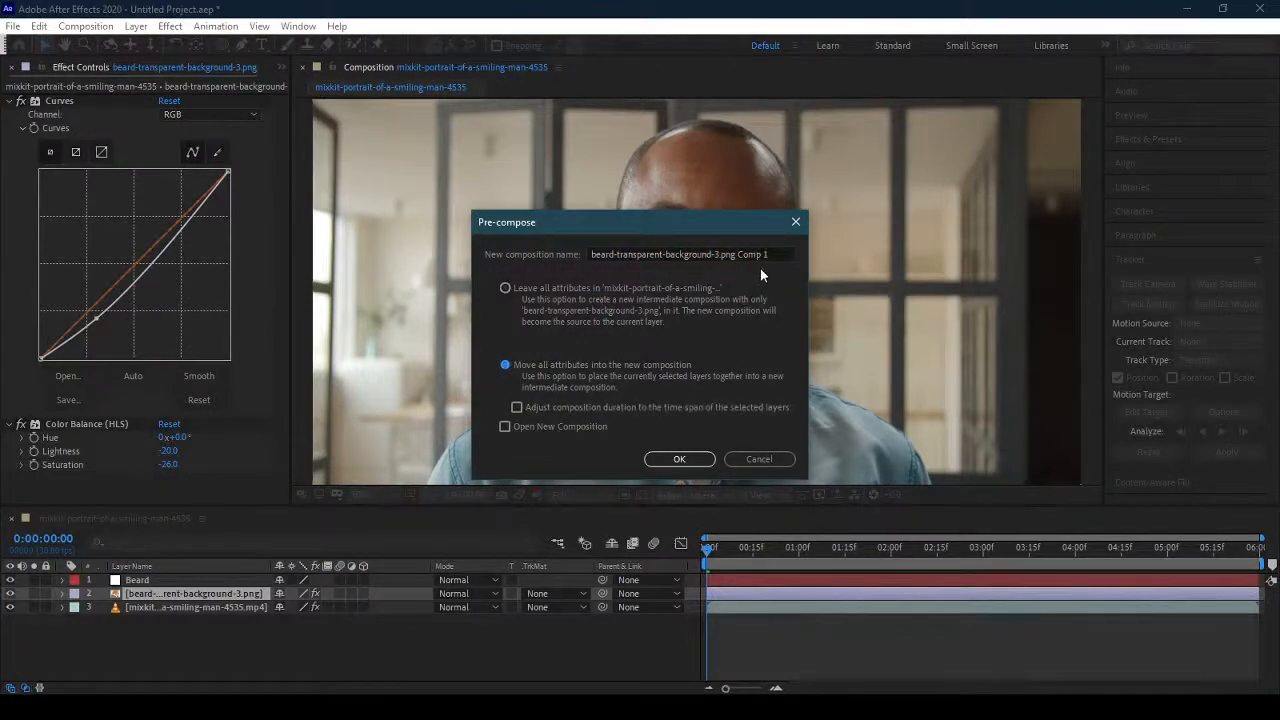
pyautogui.moveTo(770, 255); pyautogui.dragTo(494, 257)
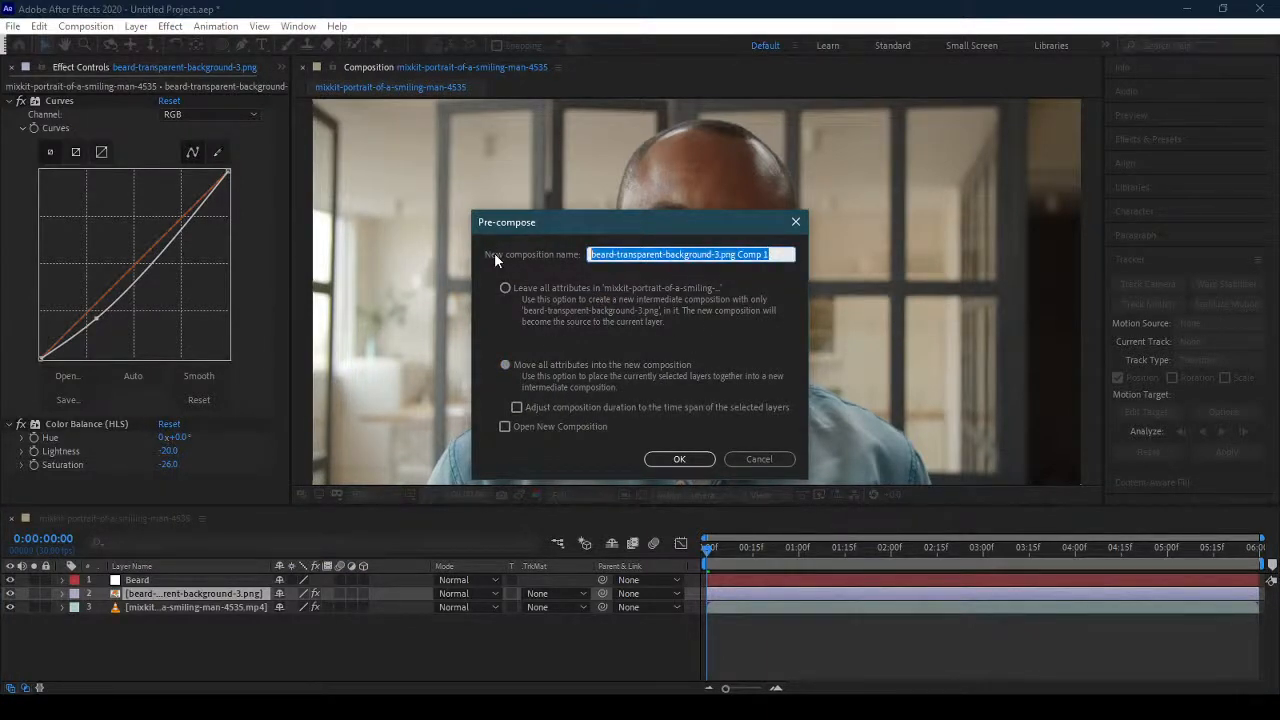
pyautogui.write('Beard I')
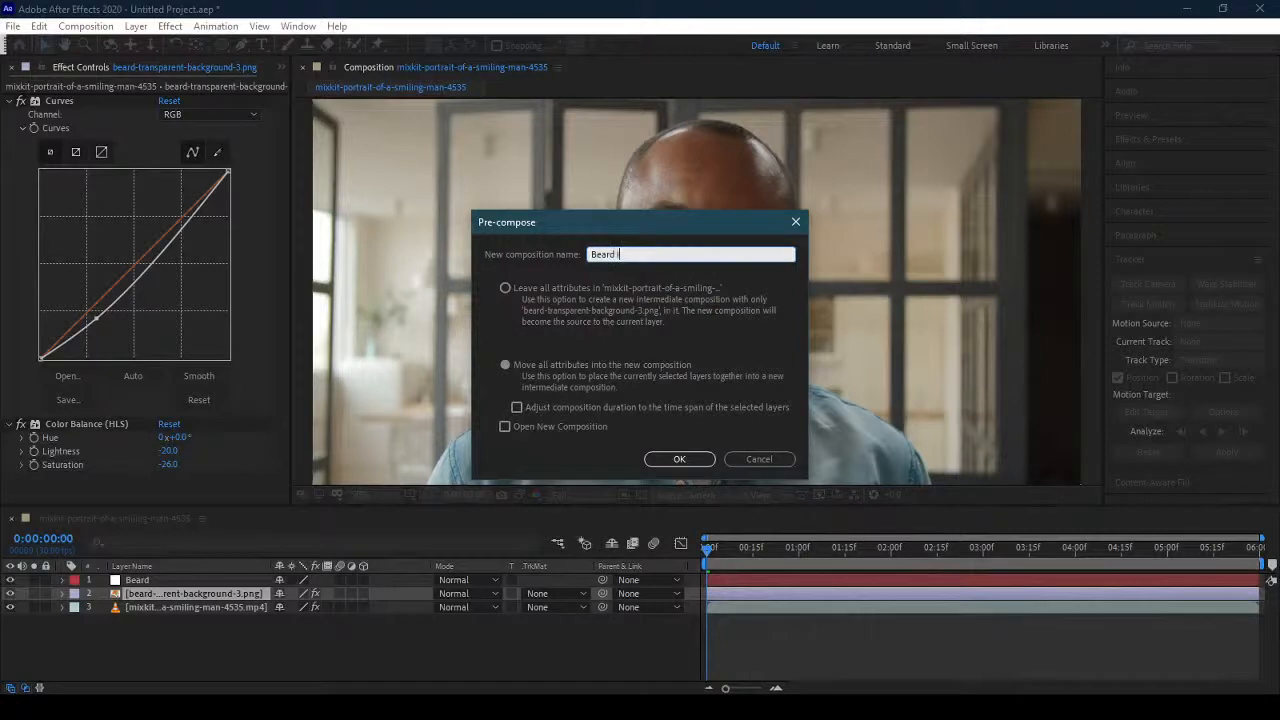
pyautogui.write('mage')
pyautogui.click(664, 456)
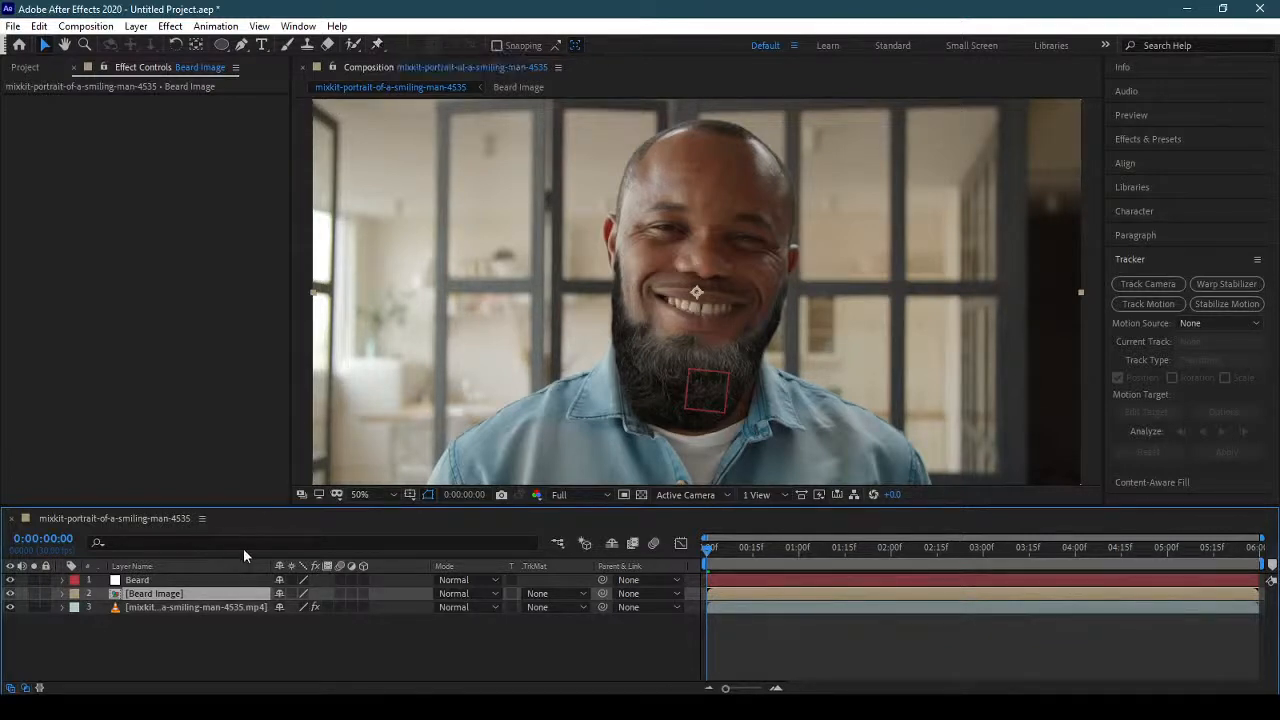
# Examine the portrait clip's Face Track Points under Cheeks and Chin, locating the Left Cheek Top and Right Cheek Top points on the face.
pyautogui.click(190, 605)
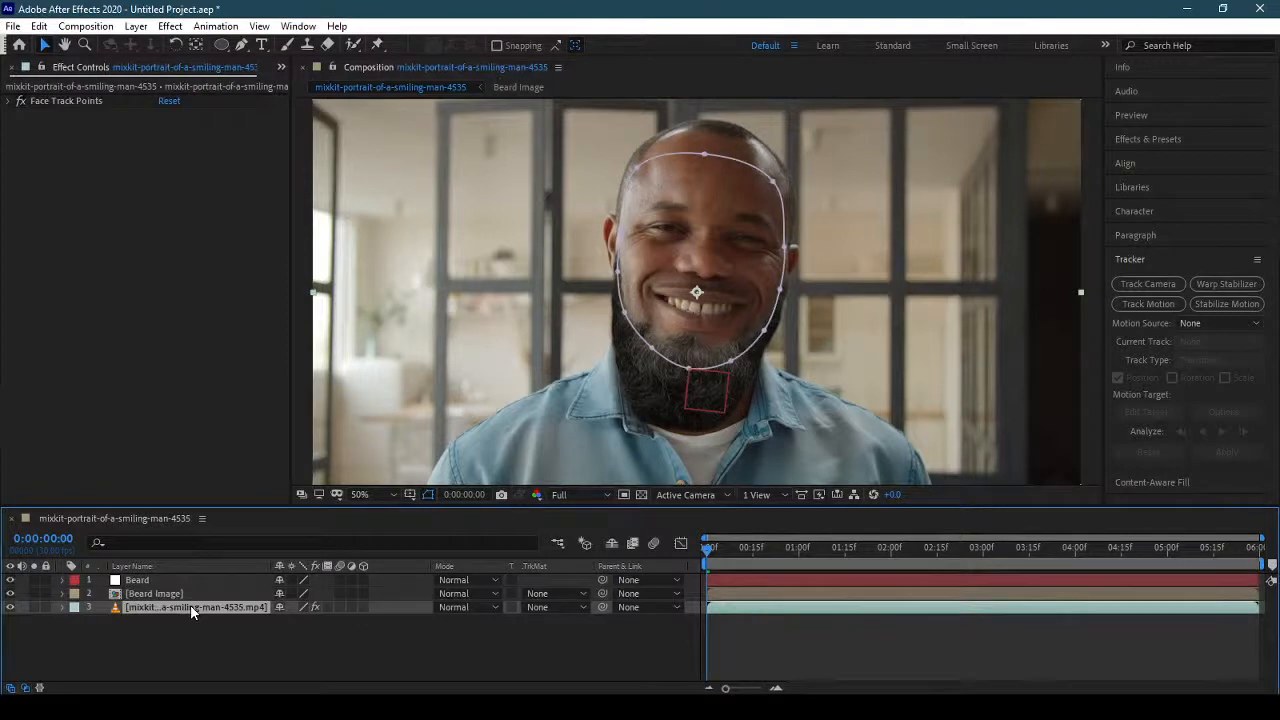
pyautogui.click(20, 102)
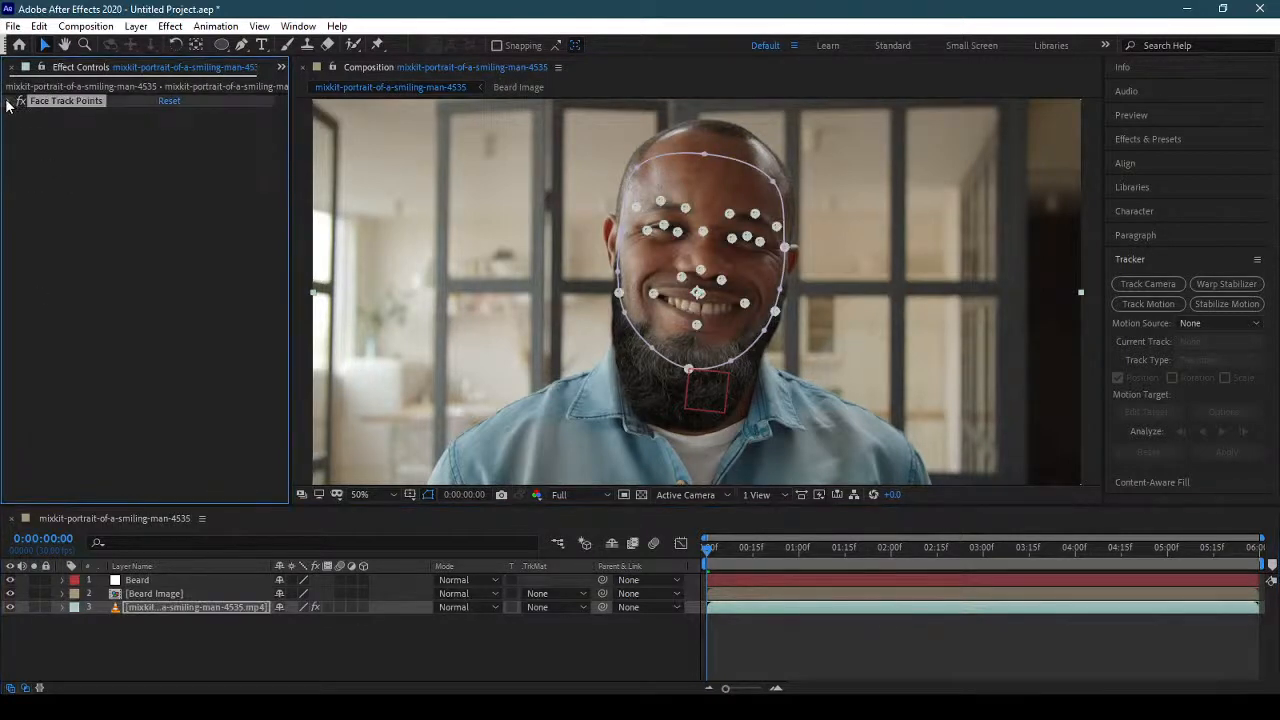
pyautogui.click(9, 102)
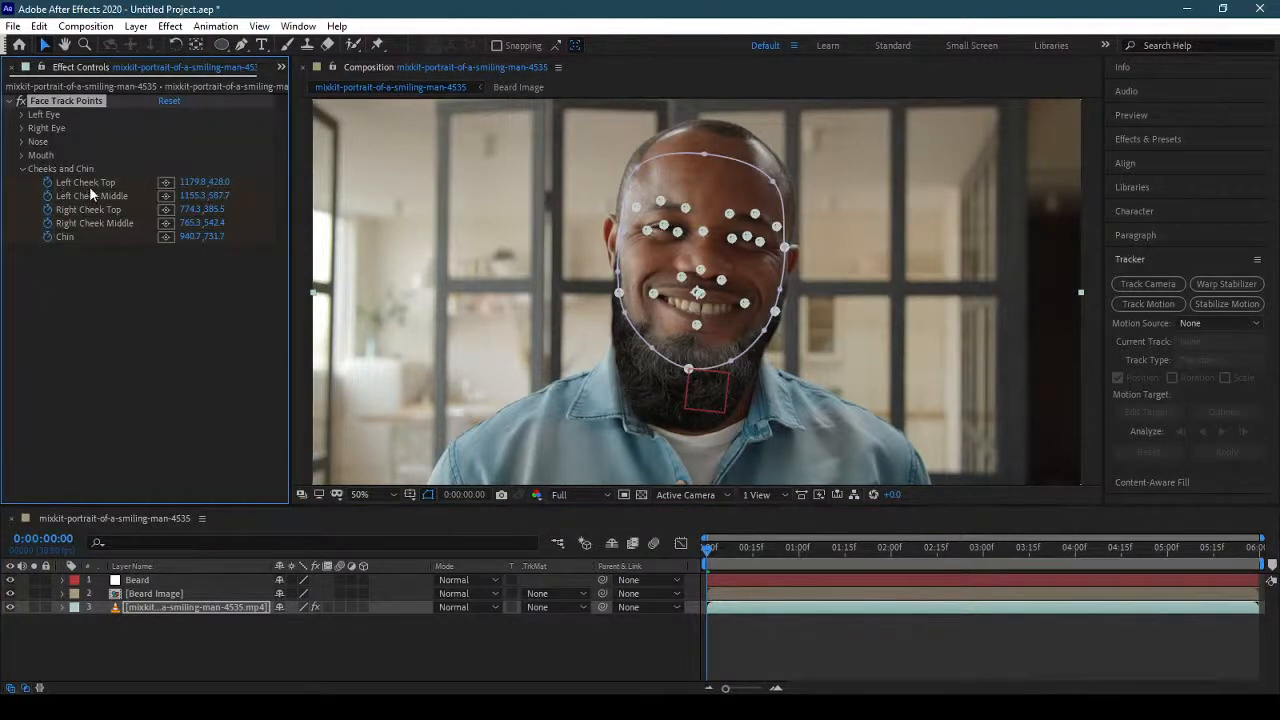
pyautogui.click(166, 184)
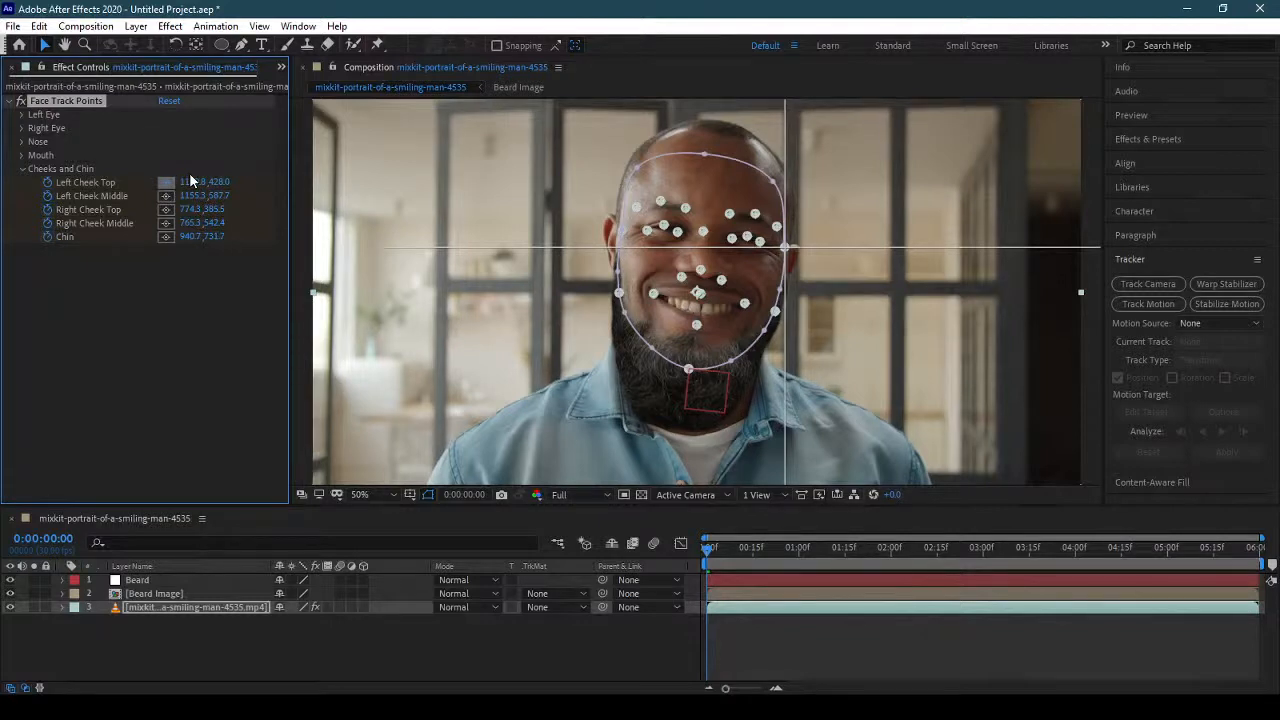
pyautogui.click(173, 184)
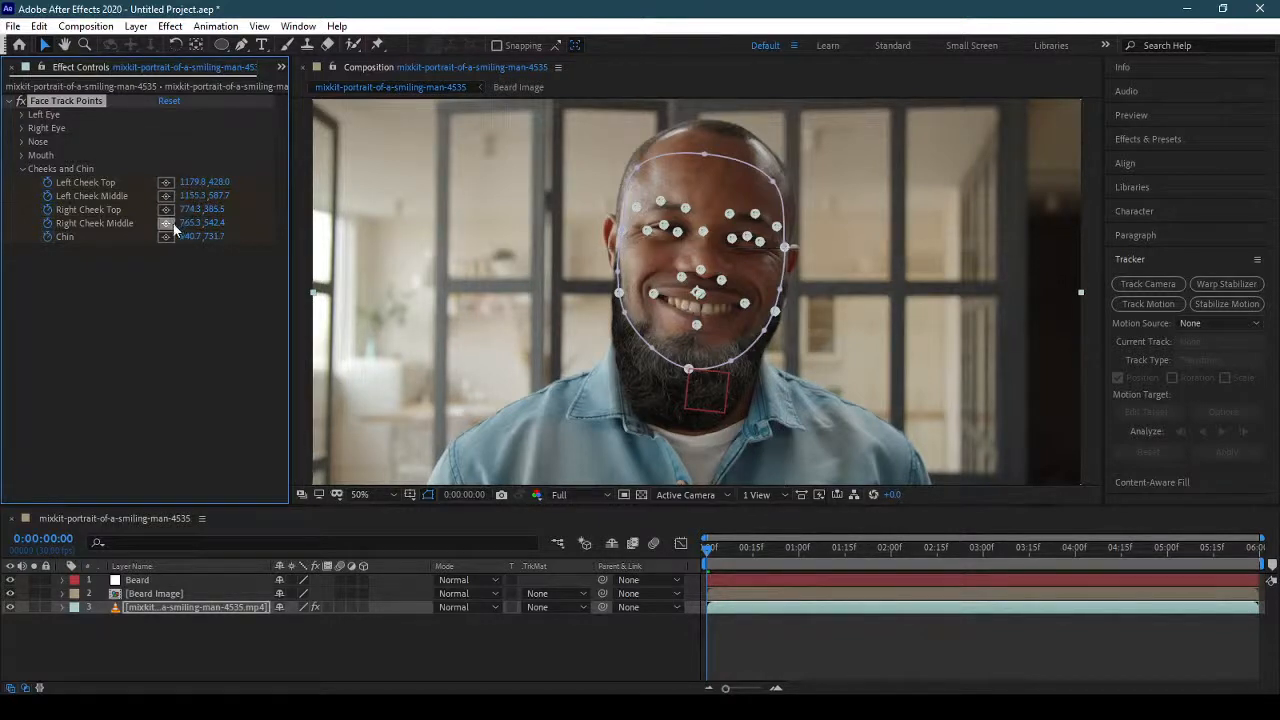
pyautogui.click(166, 211)
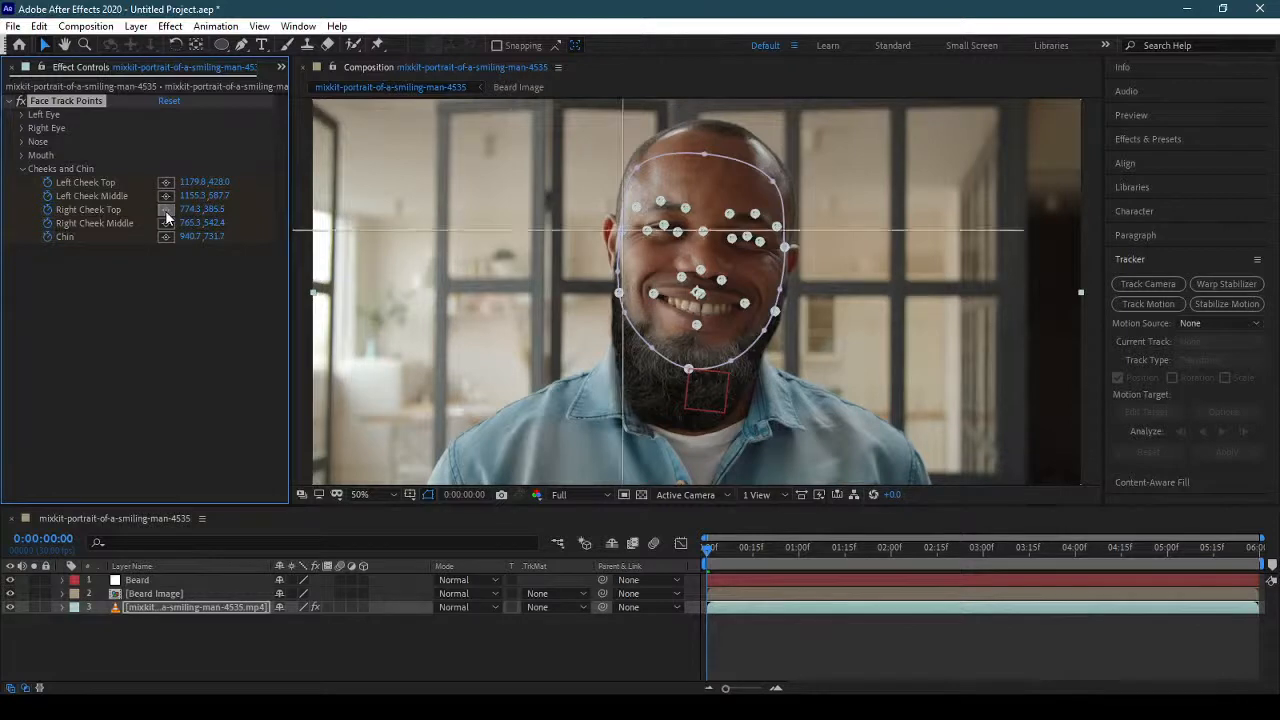
pyautogui.click(166, 214)
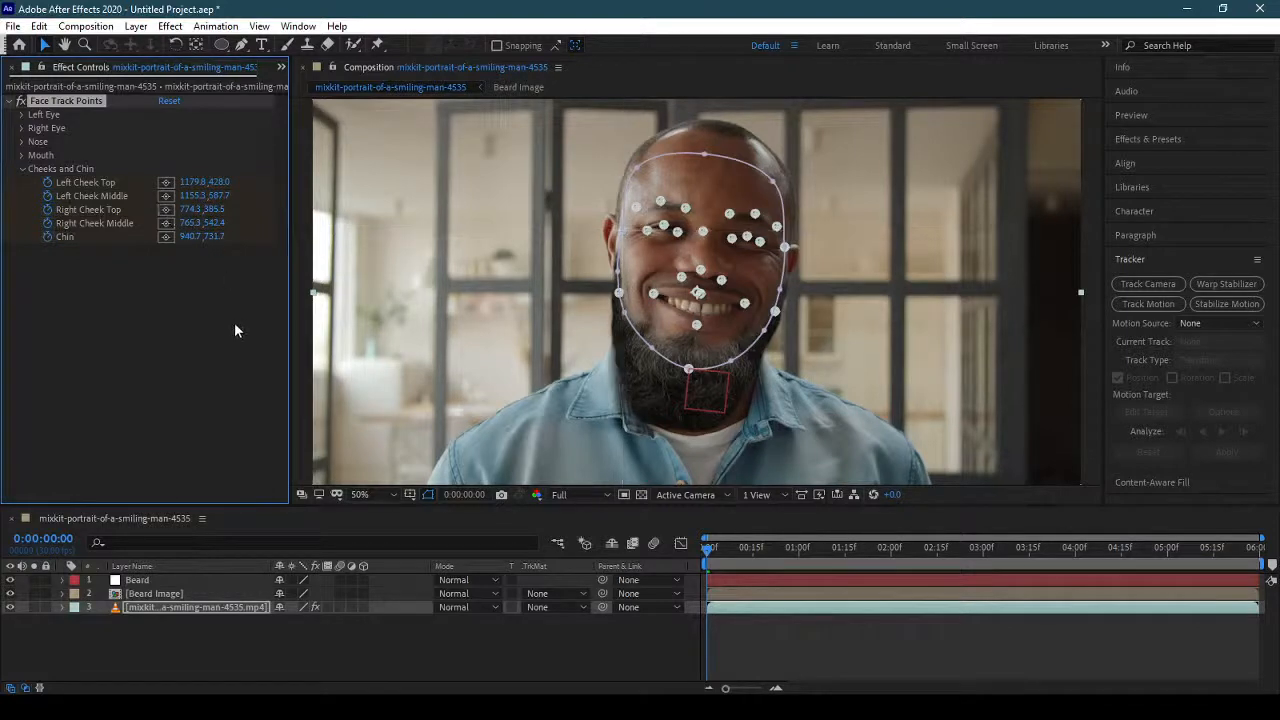
# Place two Puppet pins on the Beard Image layer at the beard's upper ends, at about 1188, 498 and 760, 434.
pyautogui.click(166, 593)
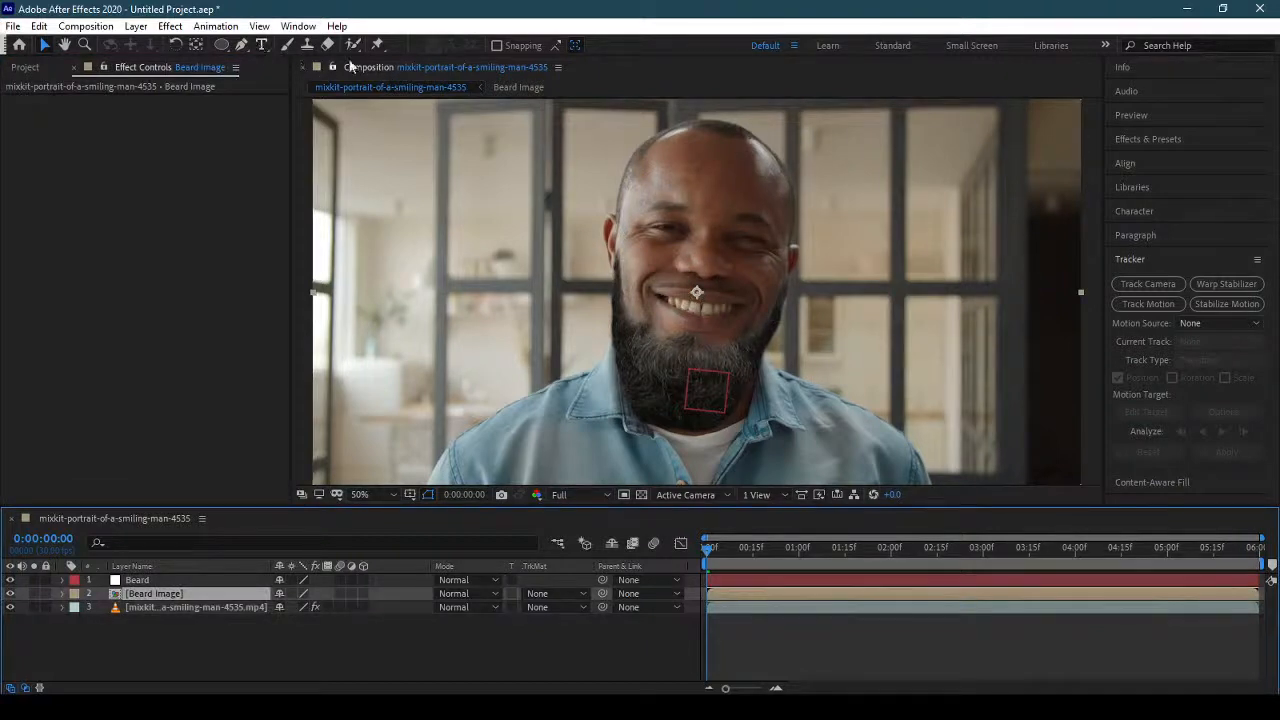
pyautogui.click(377, 44)
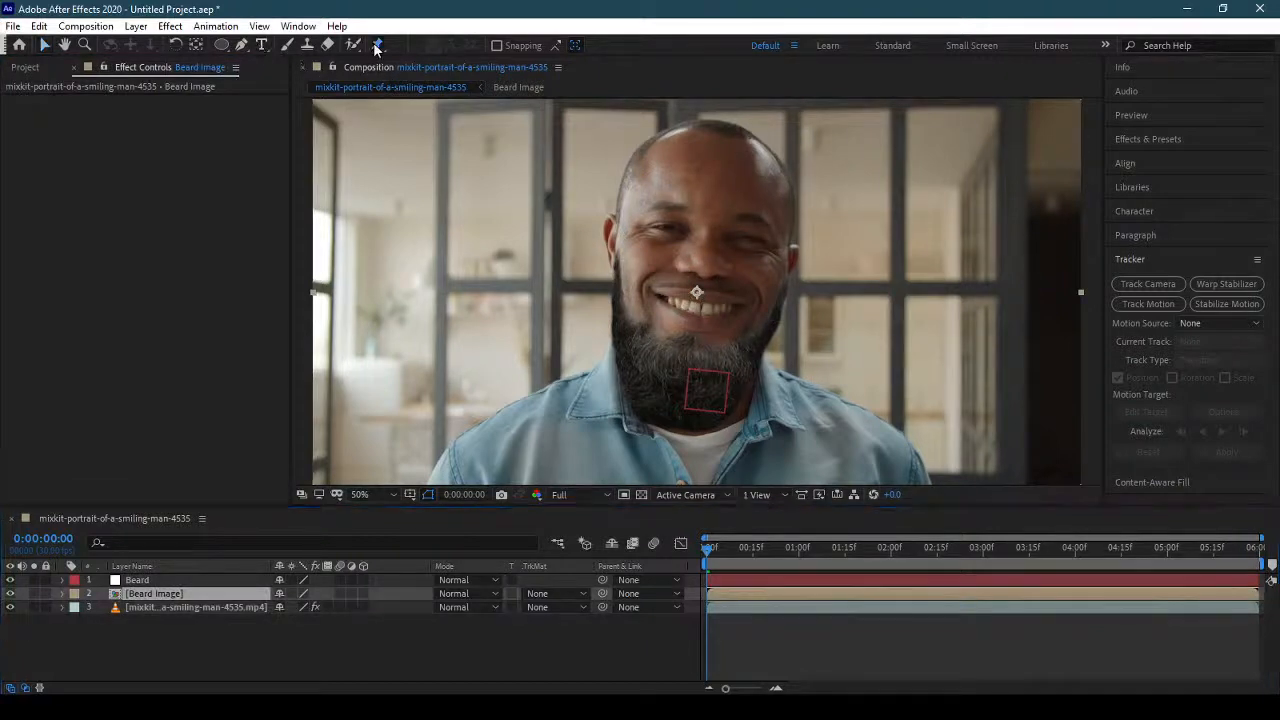
pyautogui.click(789, 273)
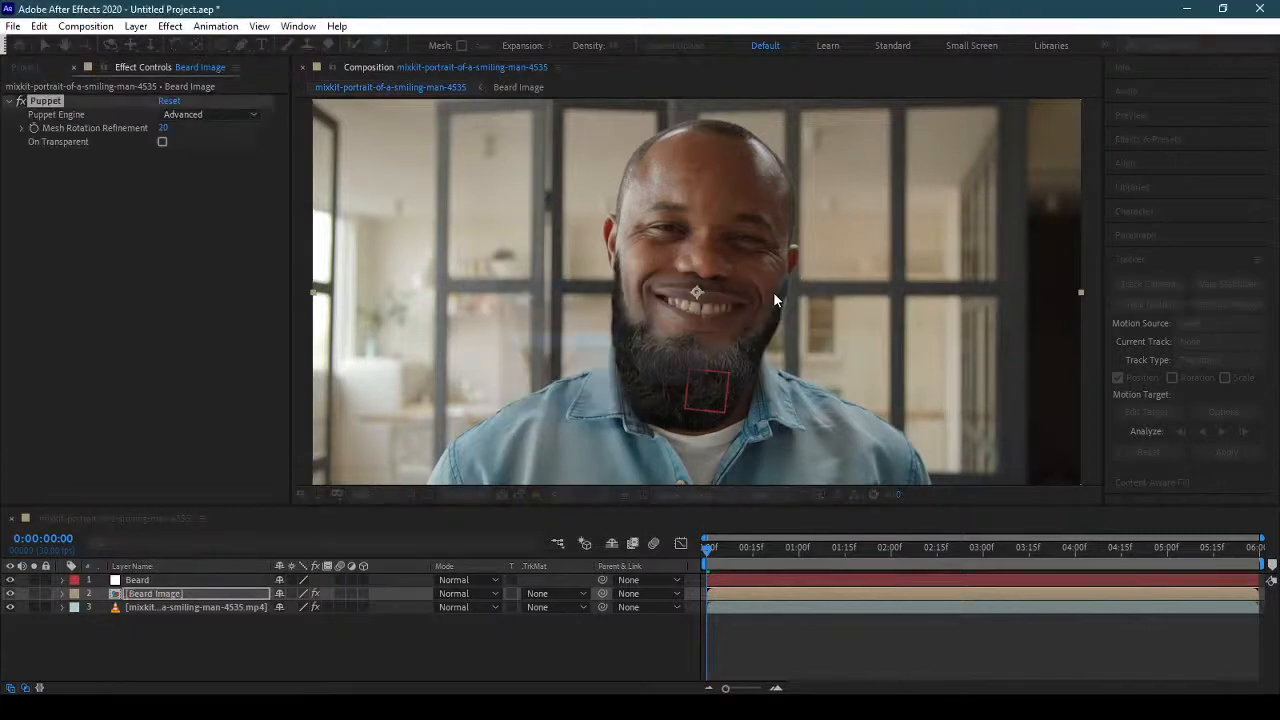
pyautogui.click(617, 249)
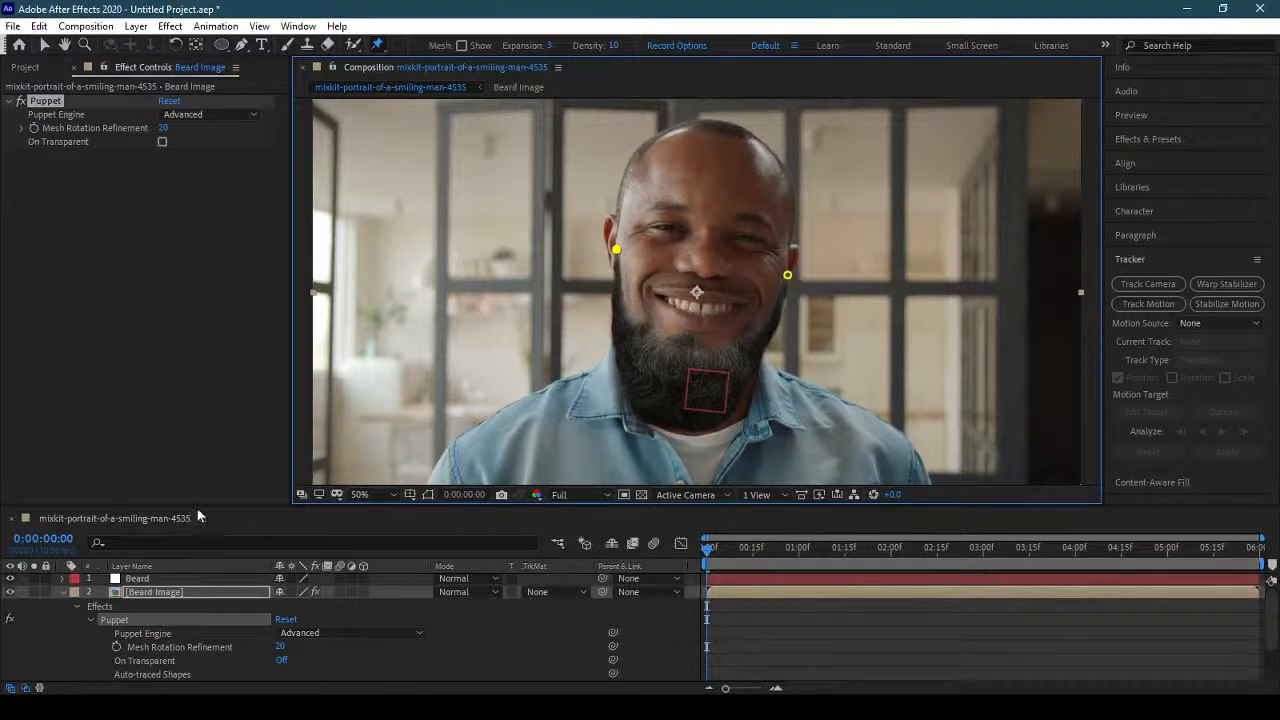
# Enlarge the timeline, expand both puppet pins under Mesh 1's Deform group, and check which pin belongs to which cheek.
pyautogui.moveTo(200, 506); pyautogui.dragTo(212, 366)
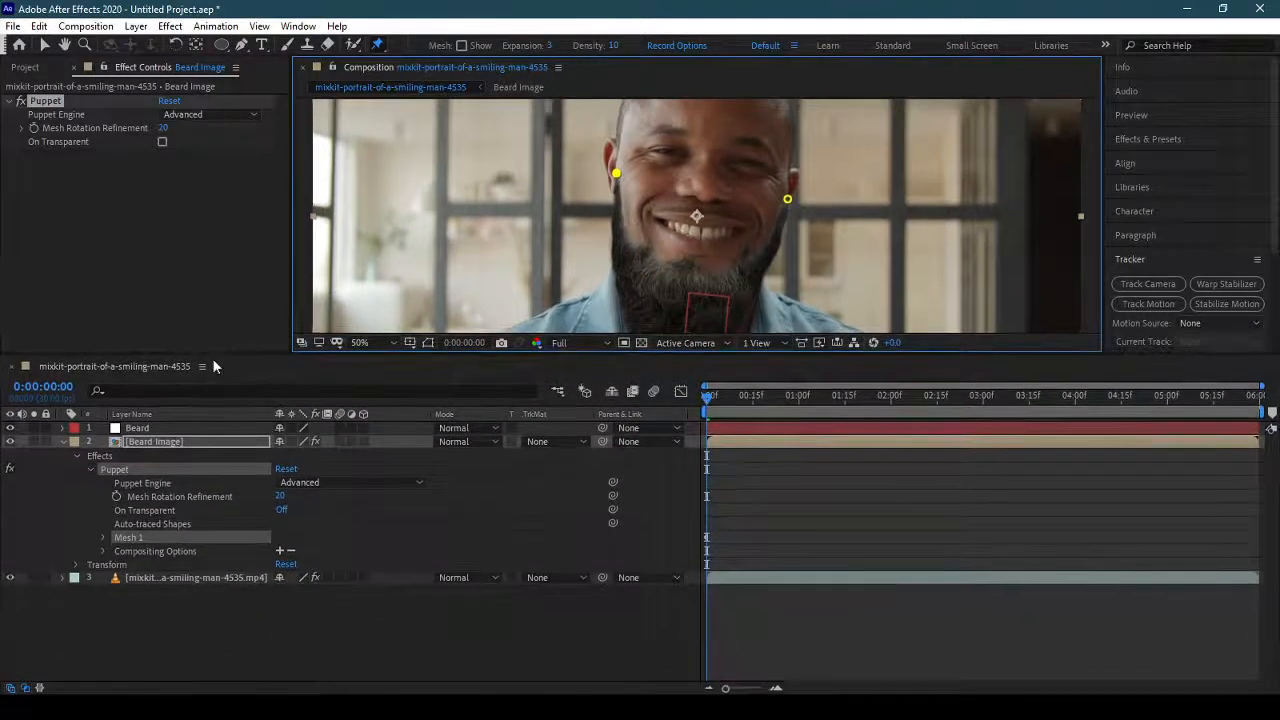
pyautogui.click(103, 552)
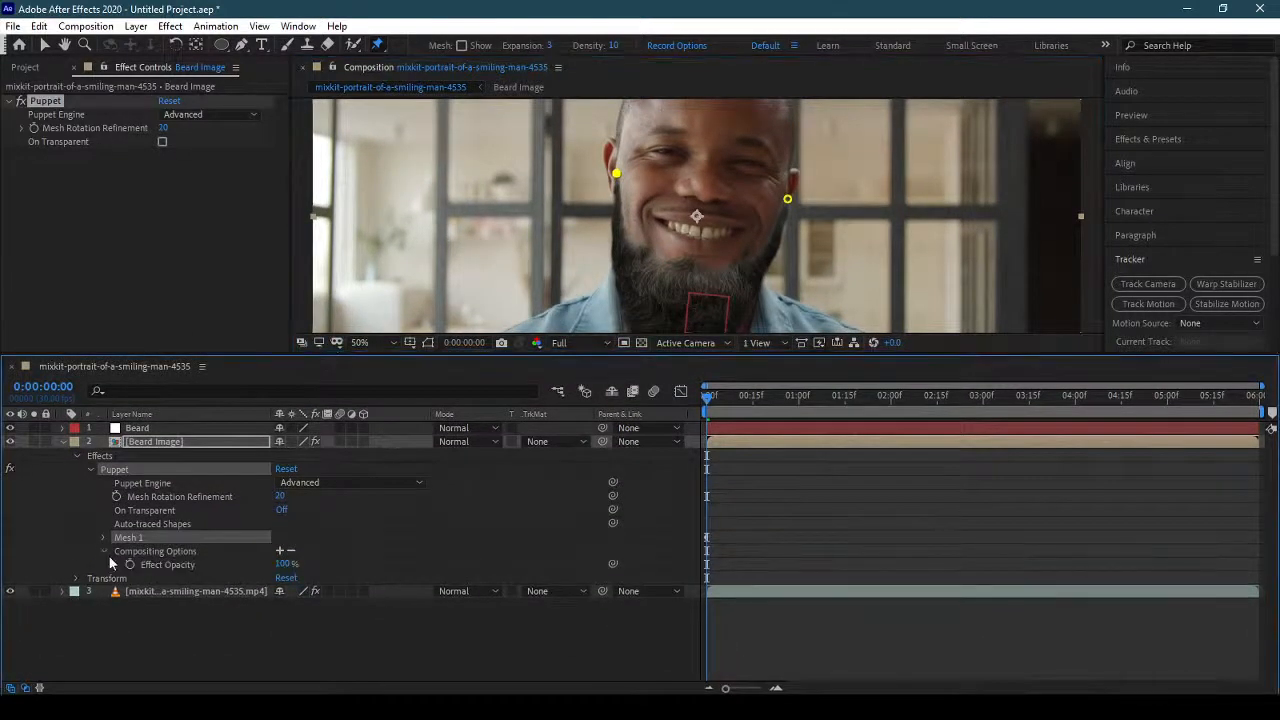
pyautogui.click(102, 551)
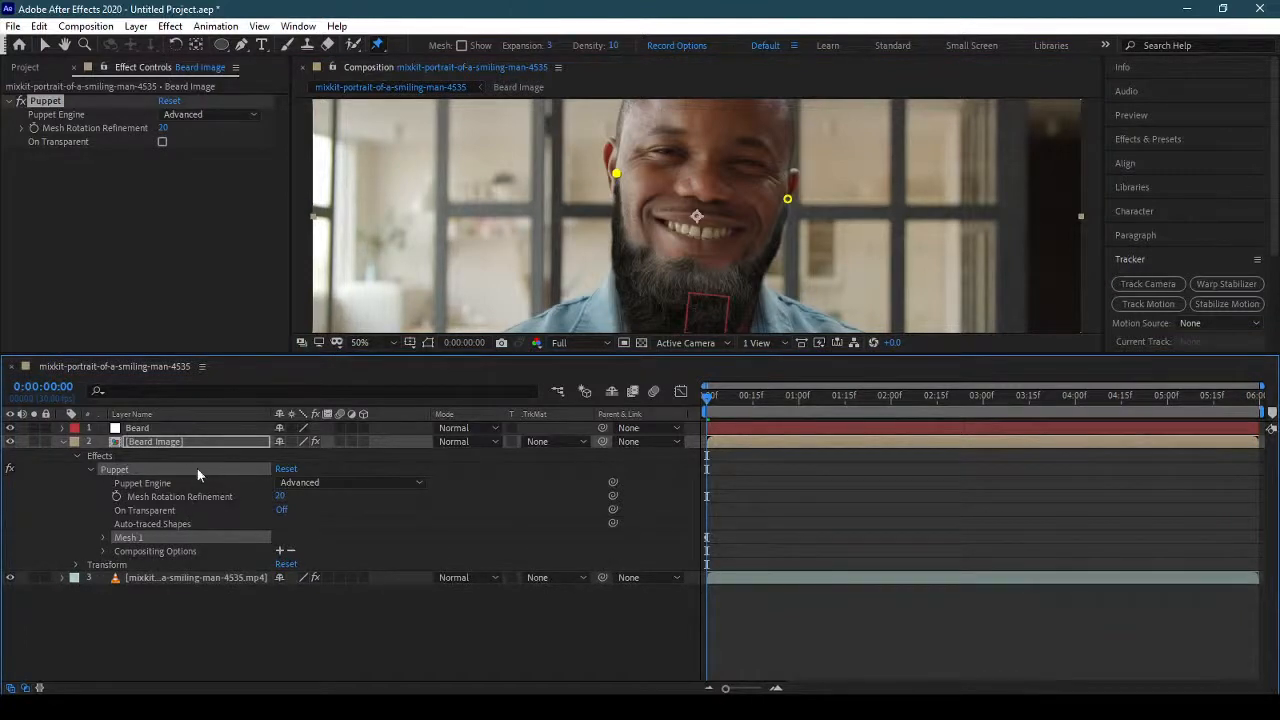
pyautogui.click(103, 537)
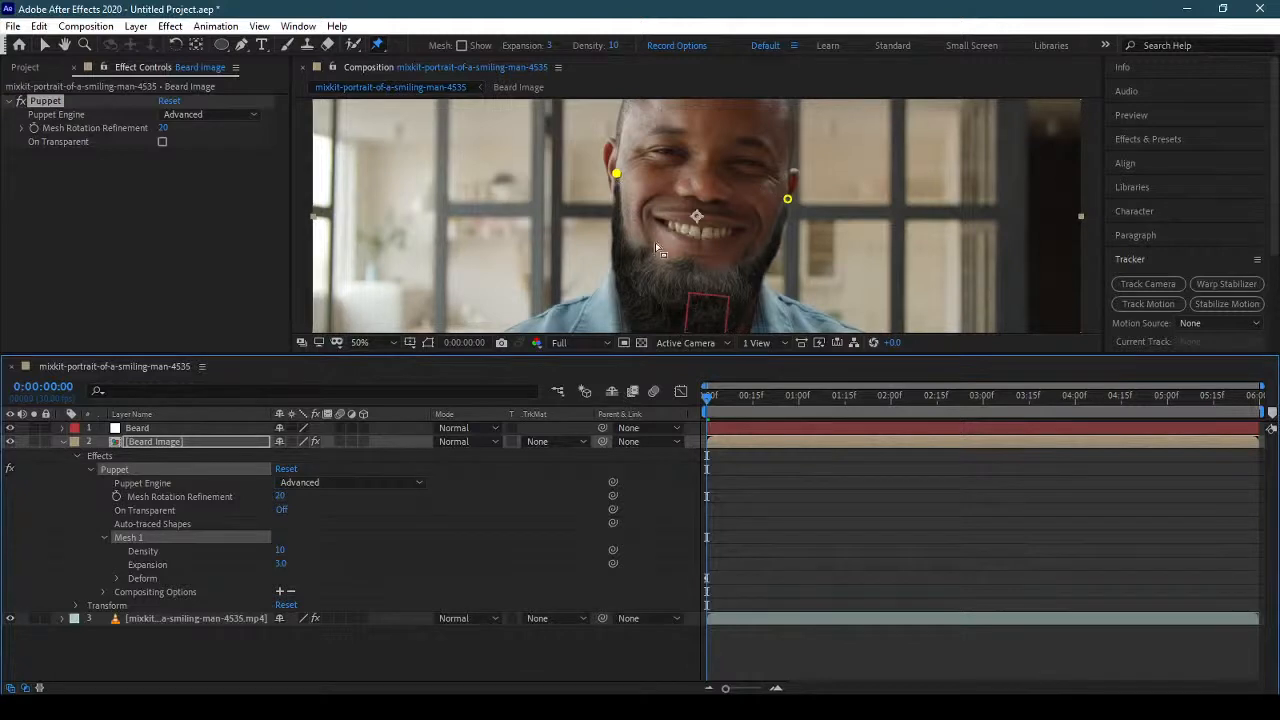
pyautogui.click(117, 578)
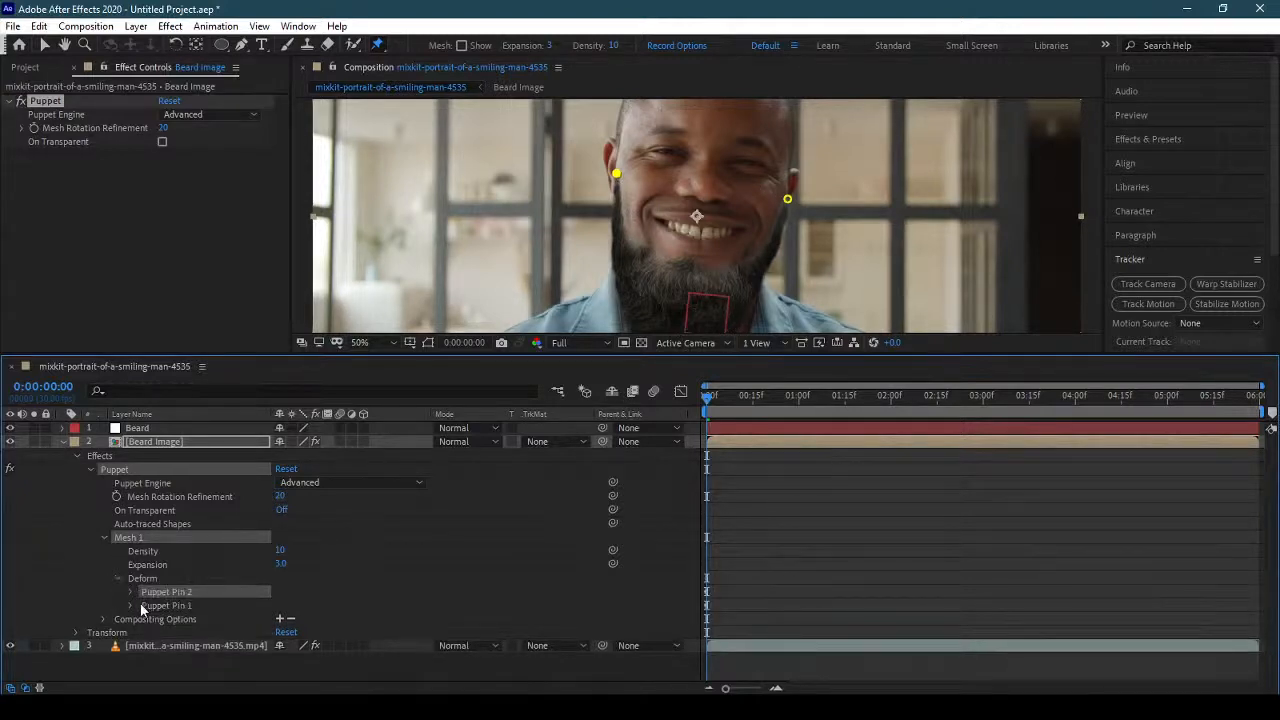
pyautogui.click(131, 605)
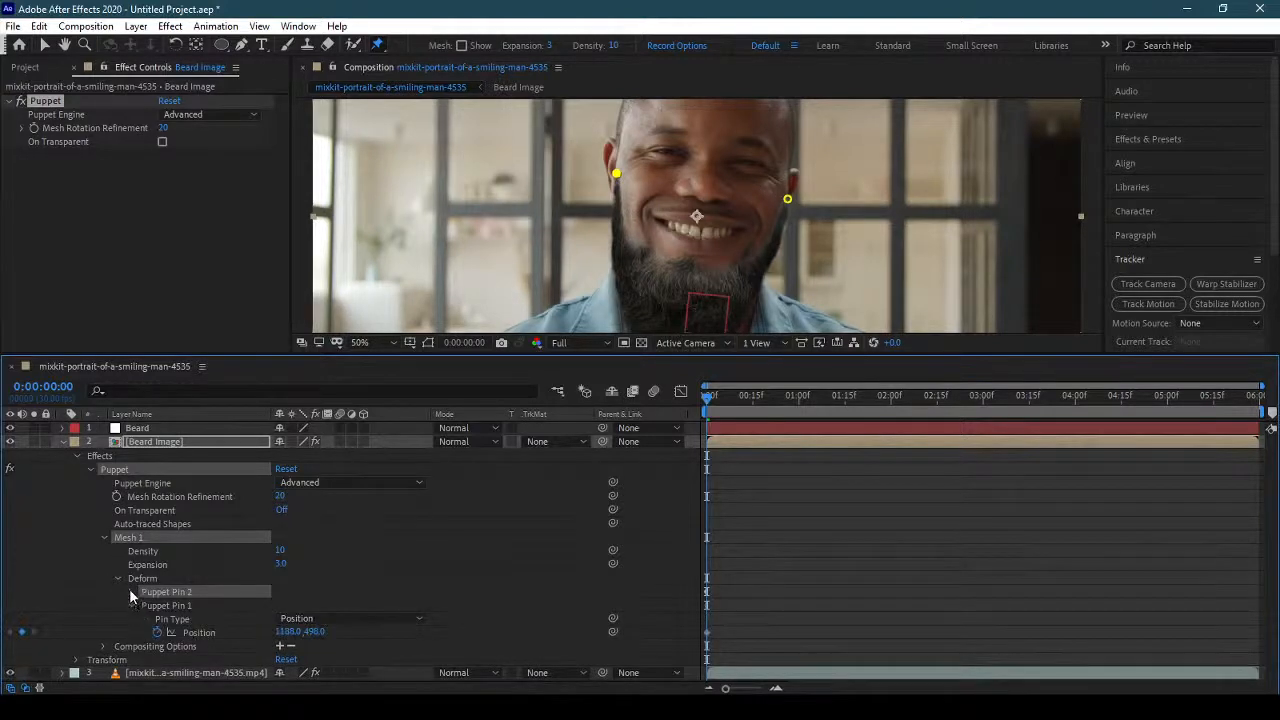
pyautogui.click(130, 591)
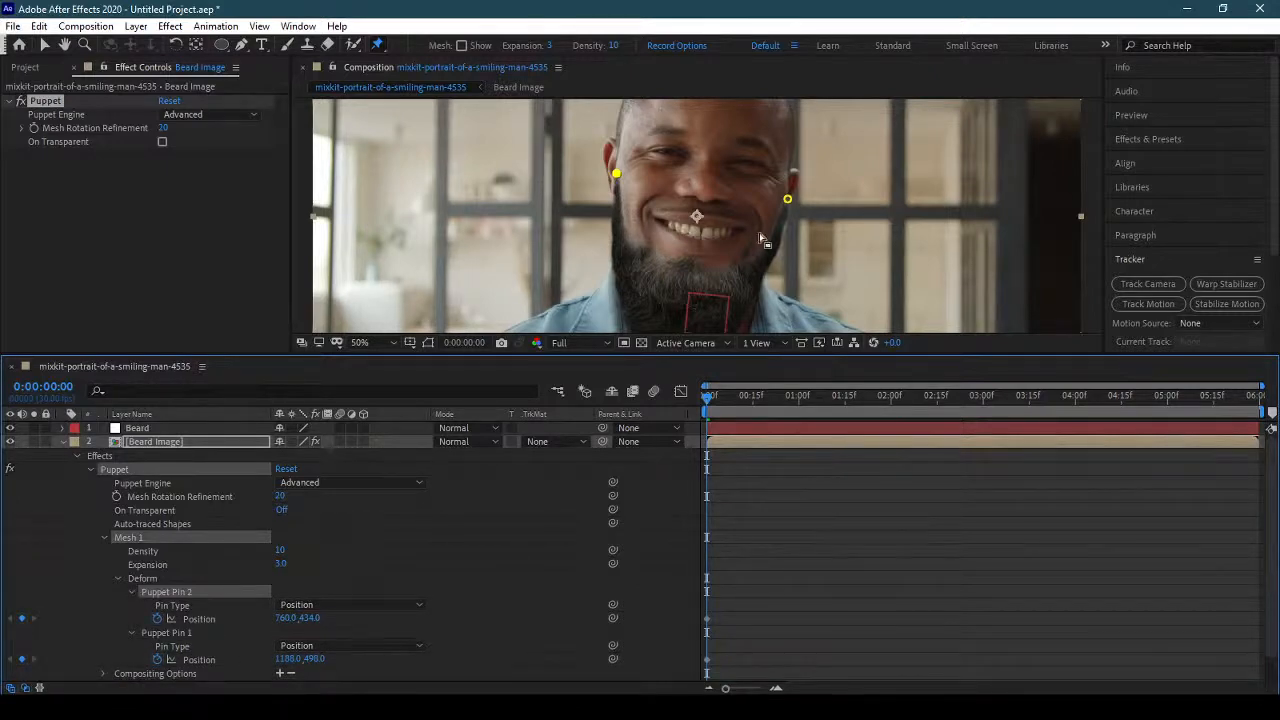
pyautogui.click(186, 632)
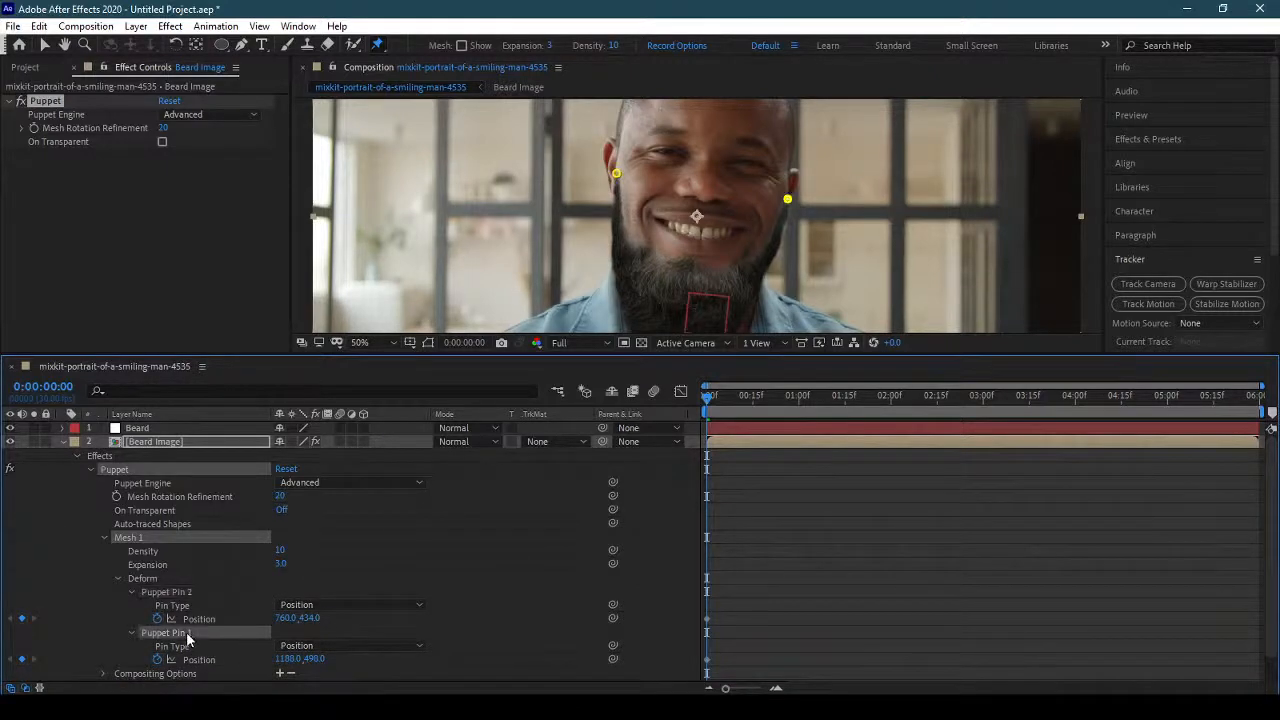
pyautogui.click(177, 597)
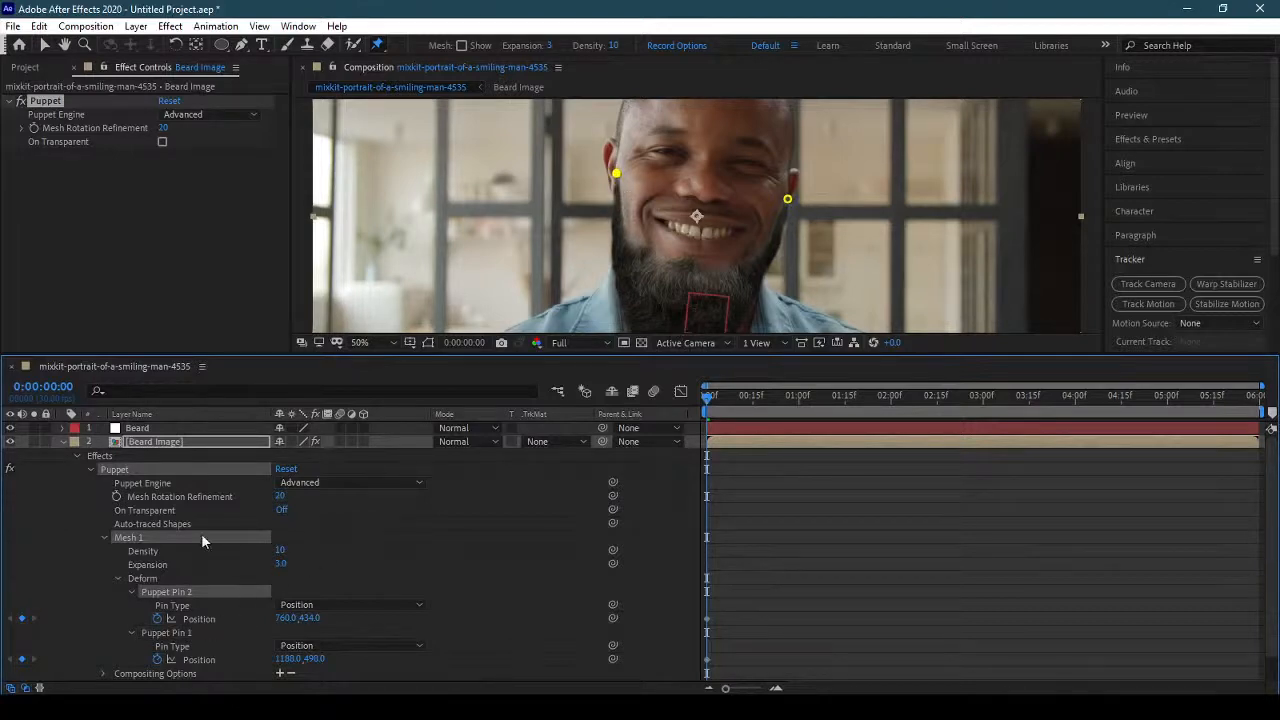
# Link Puppet Pin 1's position to the Left Cheek Top track point of the portrait clip.
pyautogui.scroll(-1, 170, 562)
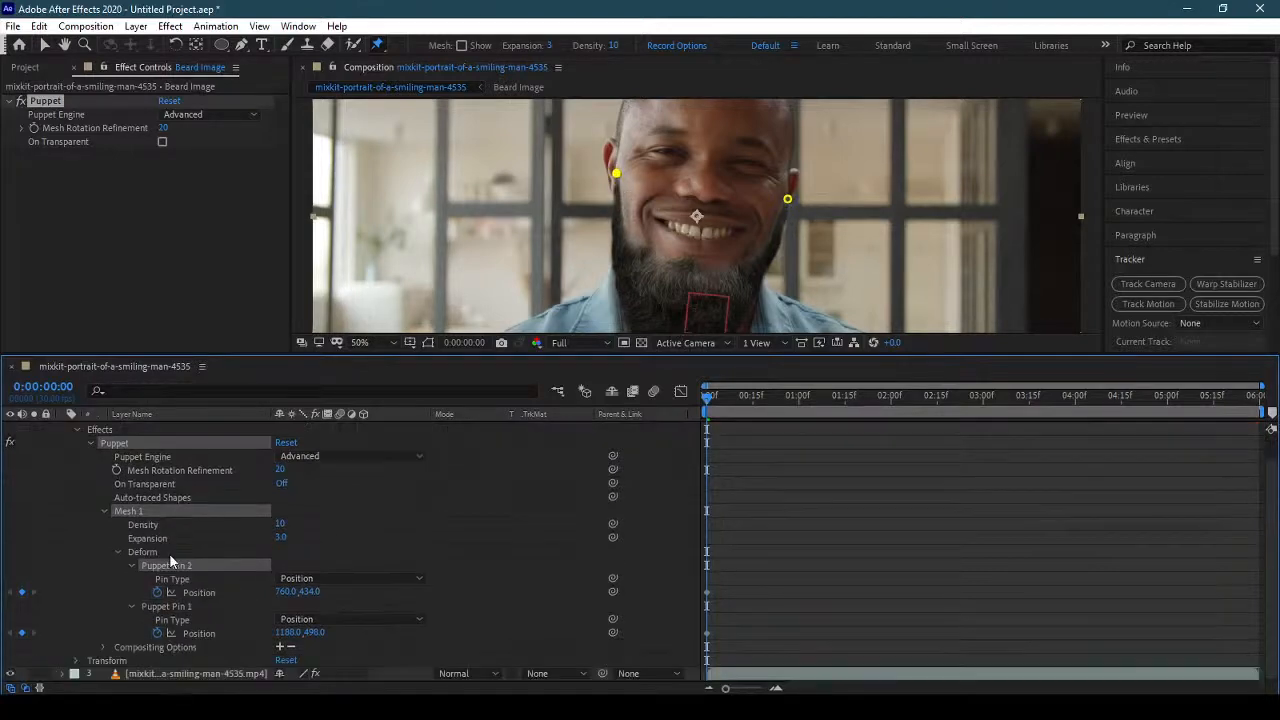
pyautogui.click(190, 674)
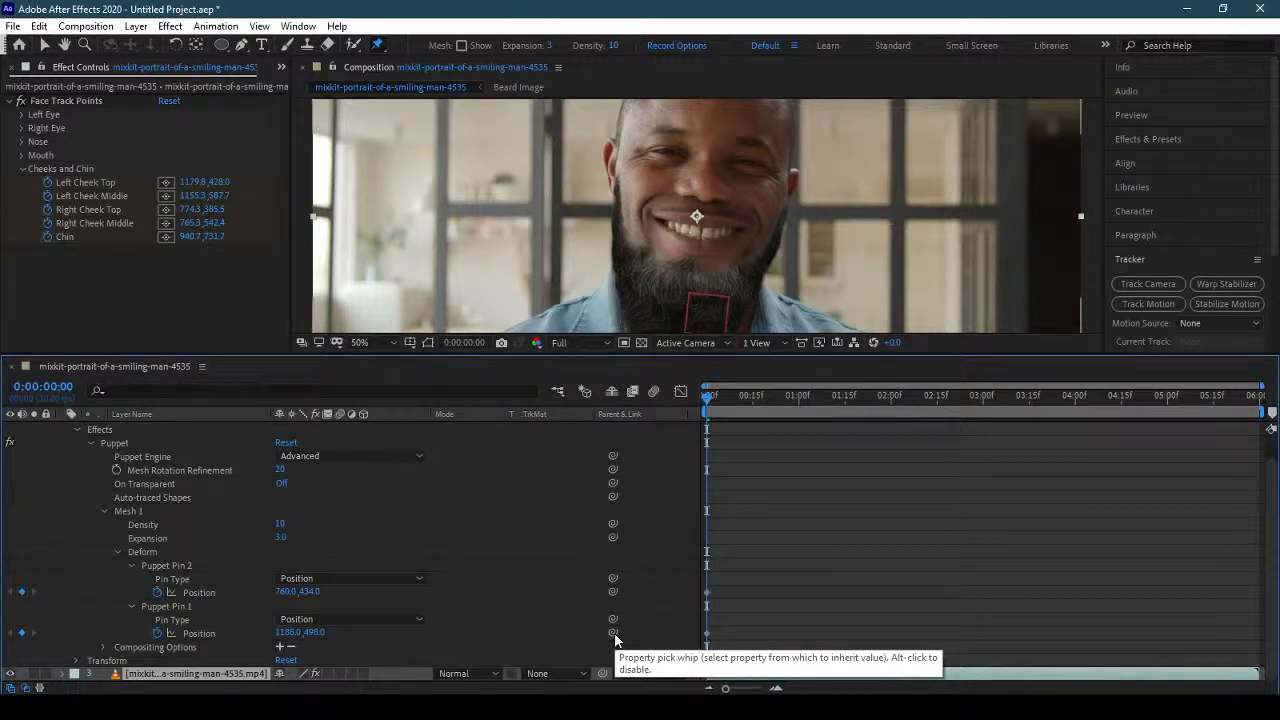
pyautogui.moveTo(614, 634); pyautogui.dragTo(115, 187)
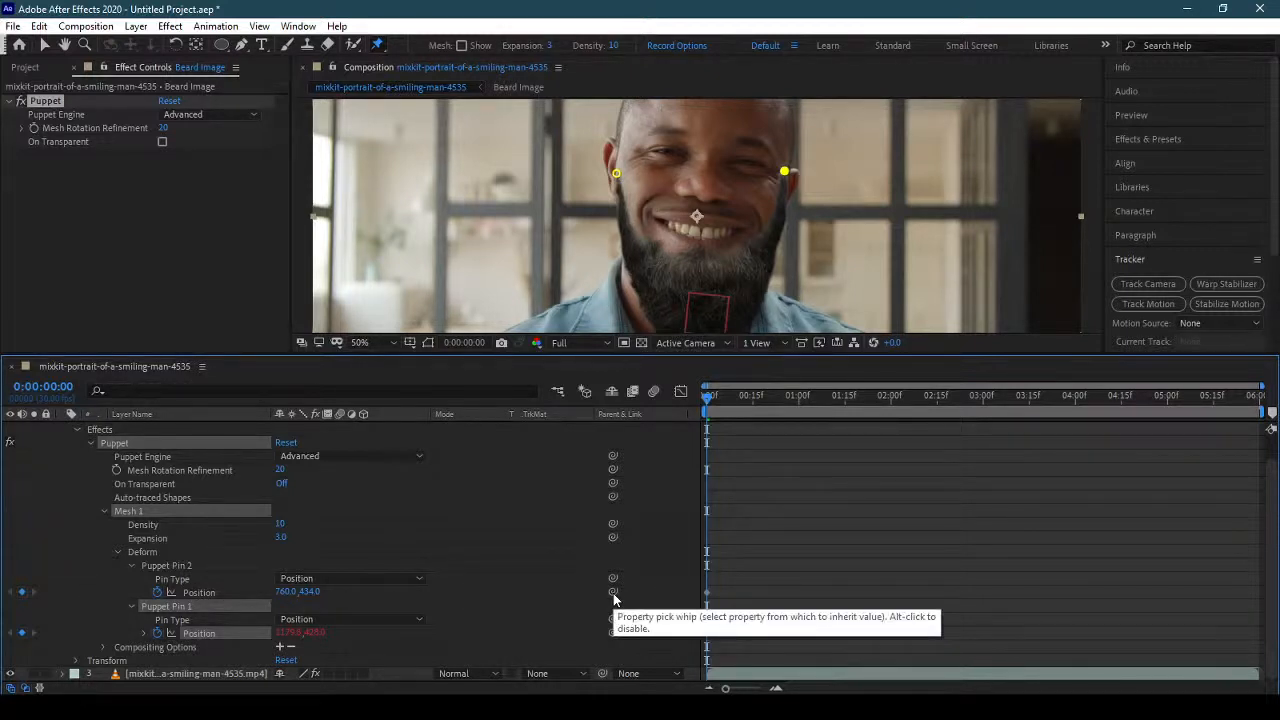
# Link Puppet Pin 2's position to the Right Cheek Top track point of the portrait clip.
pyautogui.moveTo(614, 594)
pyautogui.mouseDown()
pyautogui.moveTo(196, 307)
pyautogui.moveTo(615, 596)
pyautogui.mouseUp()
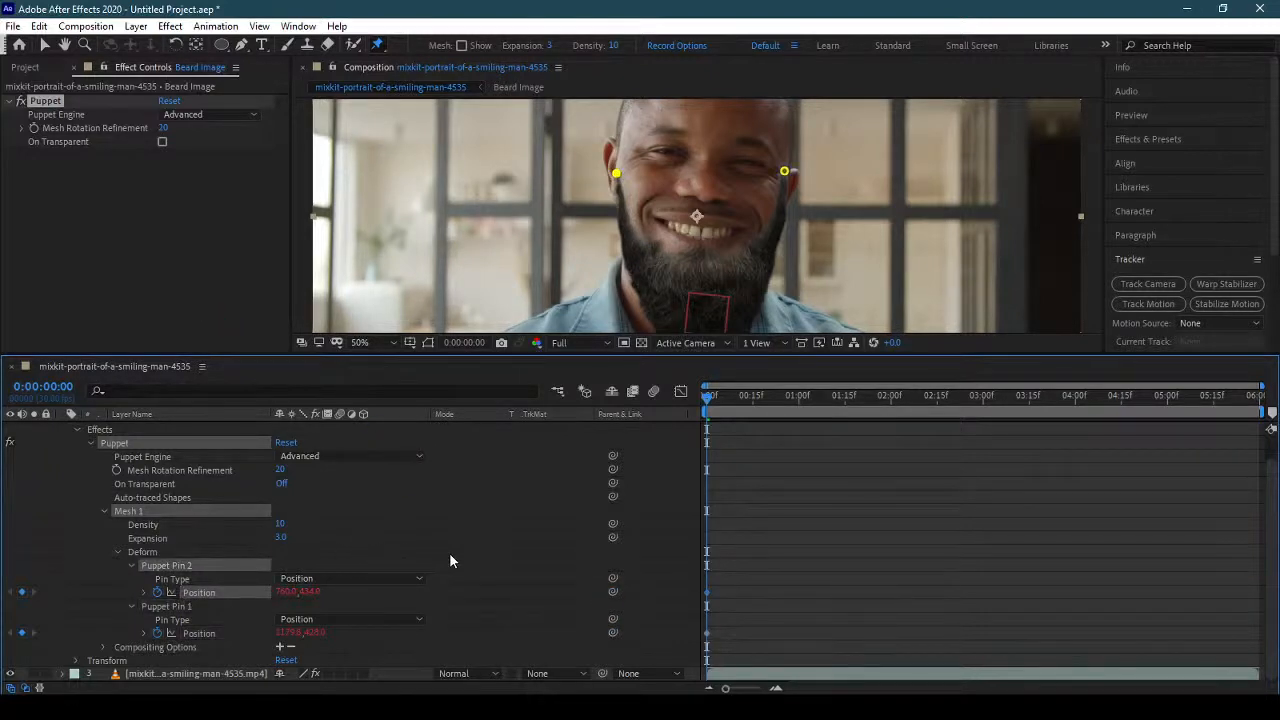
pyautogui.click(180, 675)
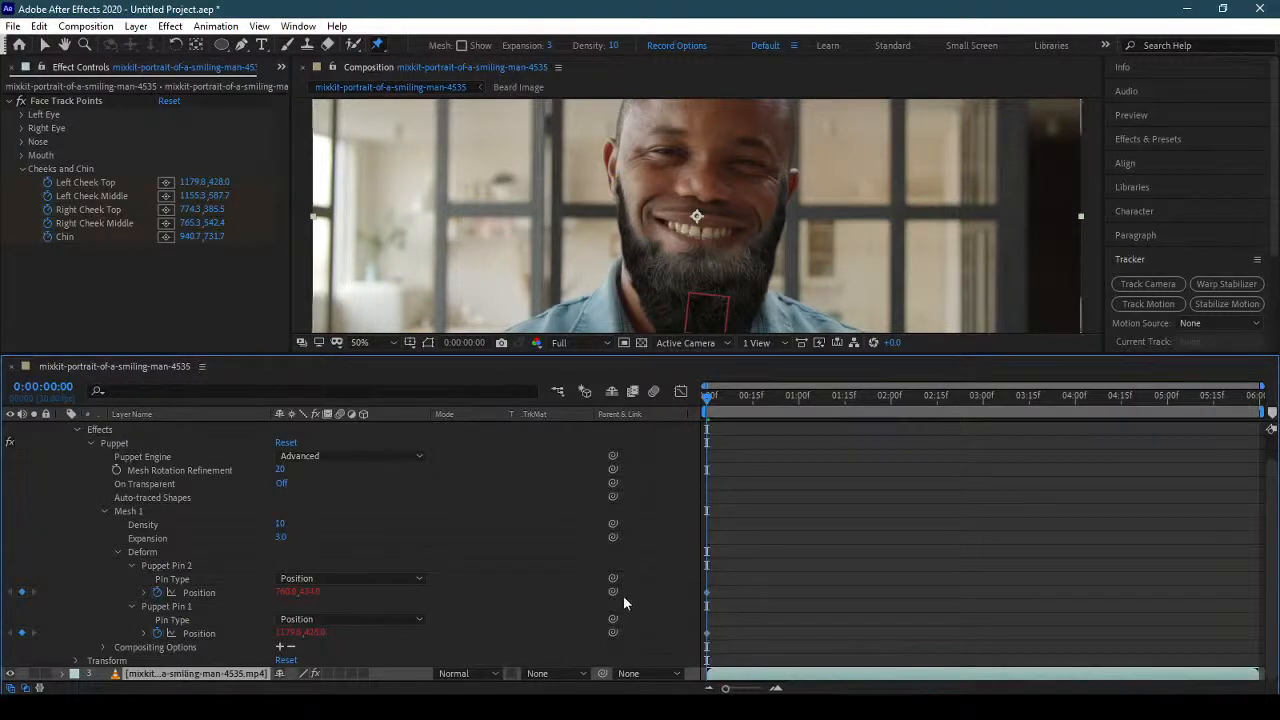
pyautogui.moveTo(612, 593); pyautogui.dragTo(113, 218)
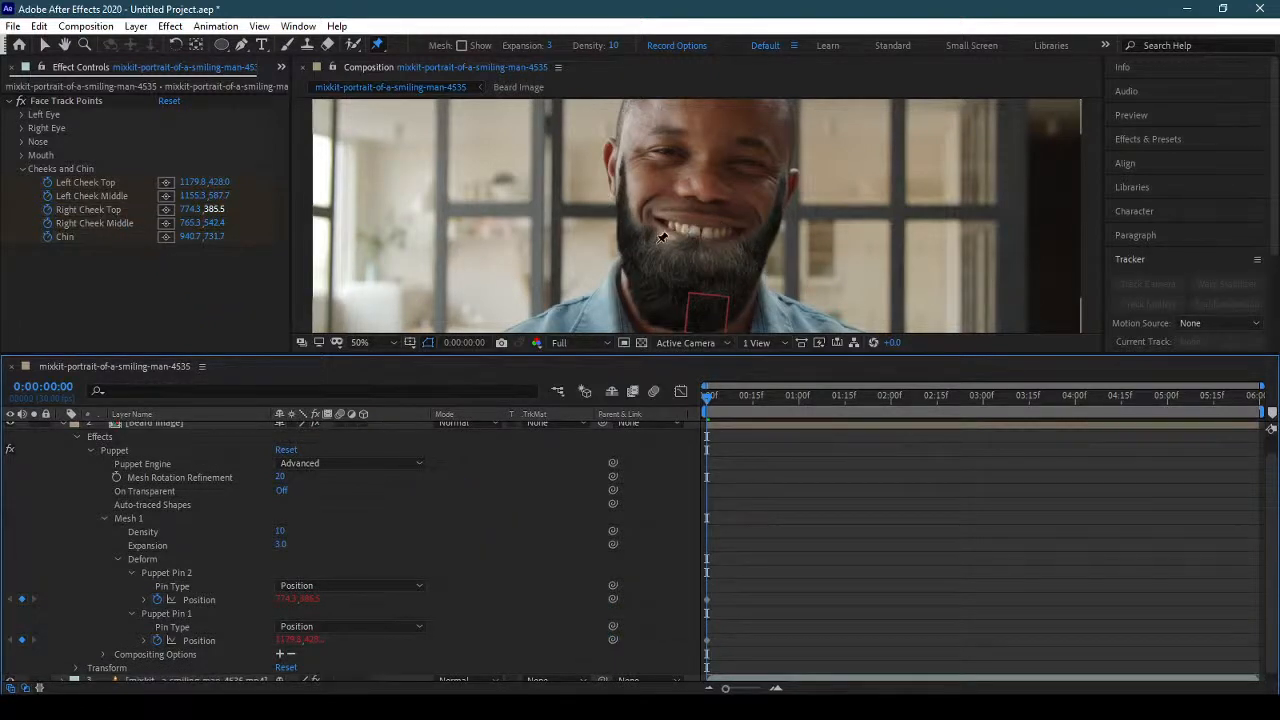
# Collapse the Beard Image layer and delete the Beard null layer.
pyautogui.click(62, 422)
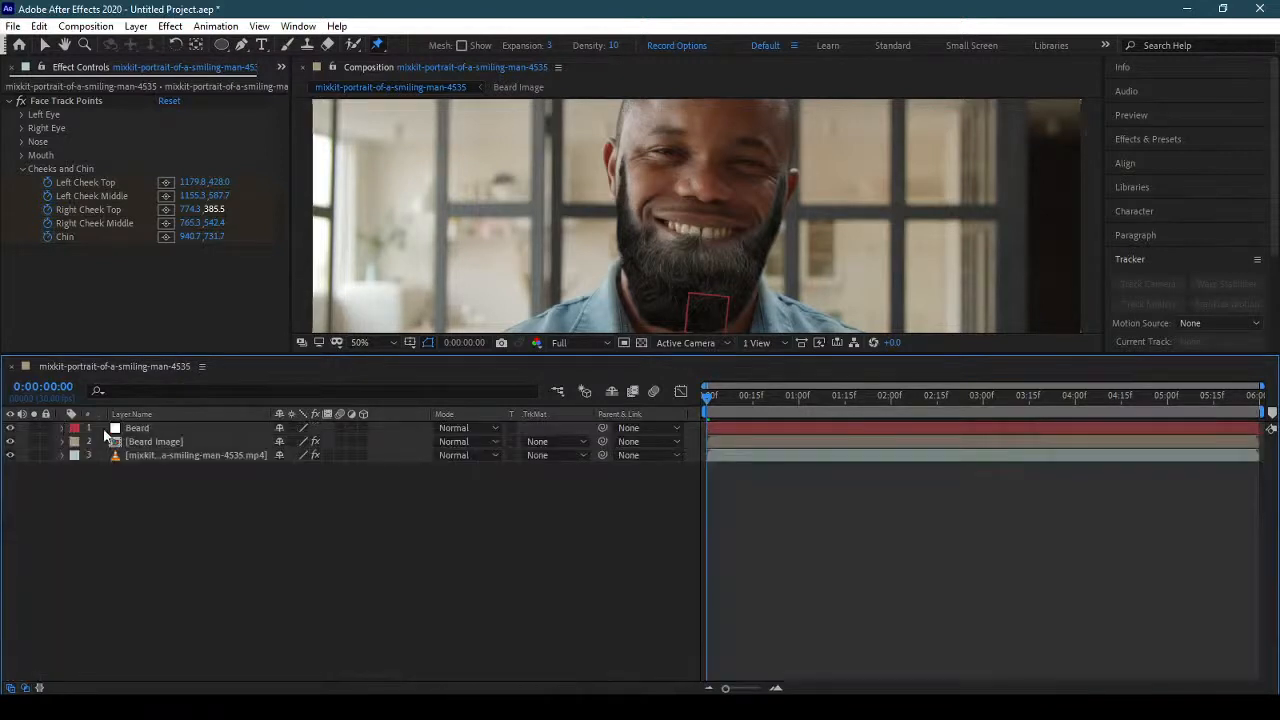
pyautogui.click(187, 431)
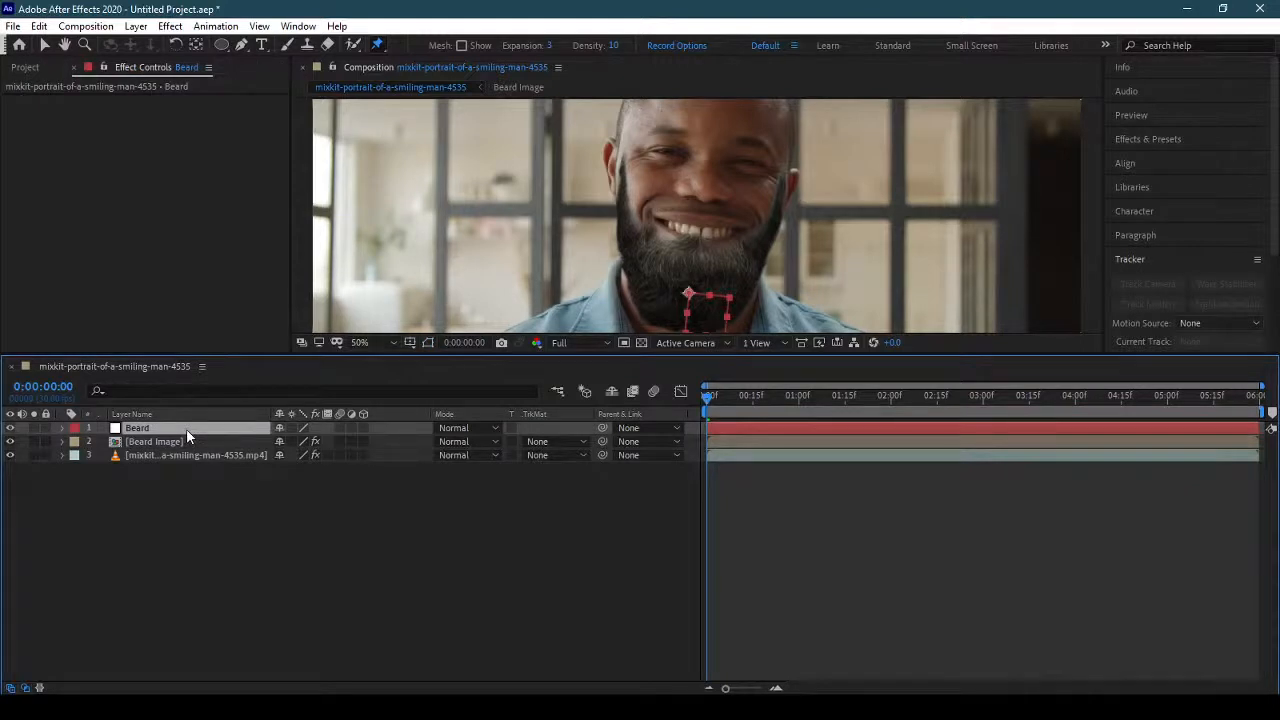
pyautogui.press('Delete')
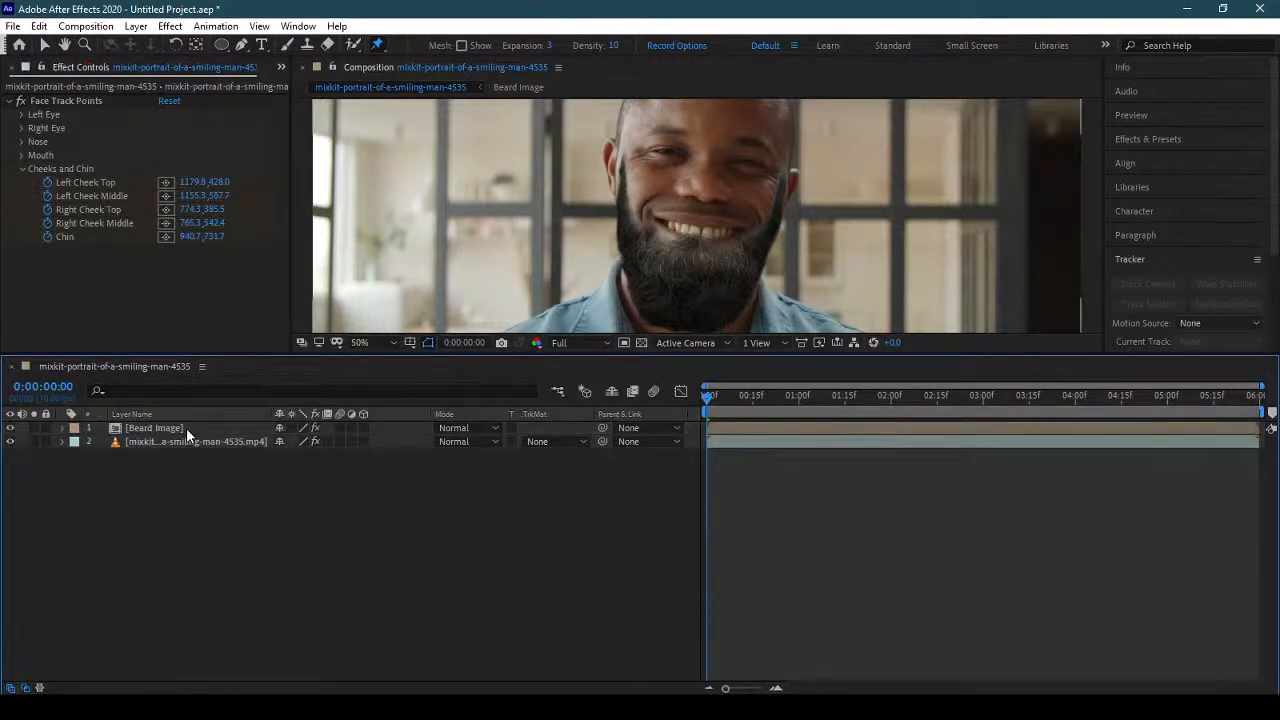
# Add a third Puppet pin to the Beard Image layer on the chin, at about 942, 690.
pyautogui.click(289, 427)
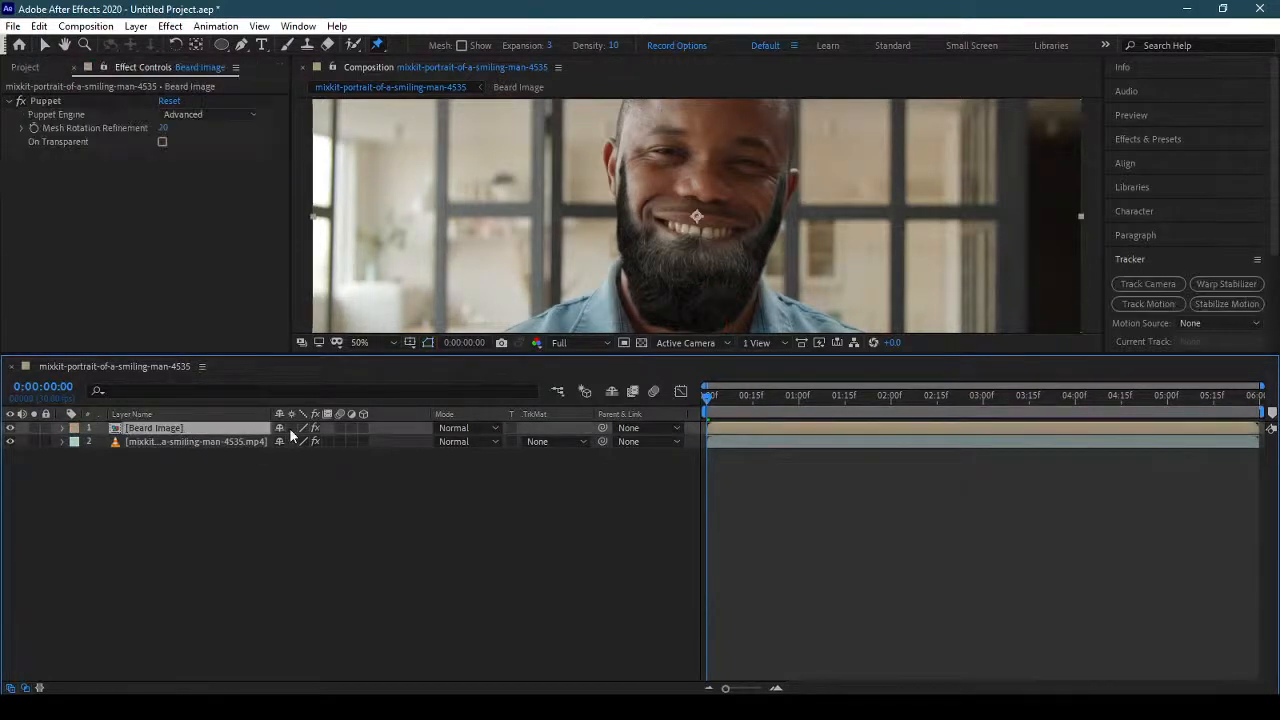
pyautogui.click(697, 237)
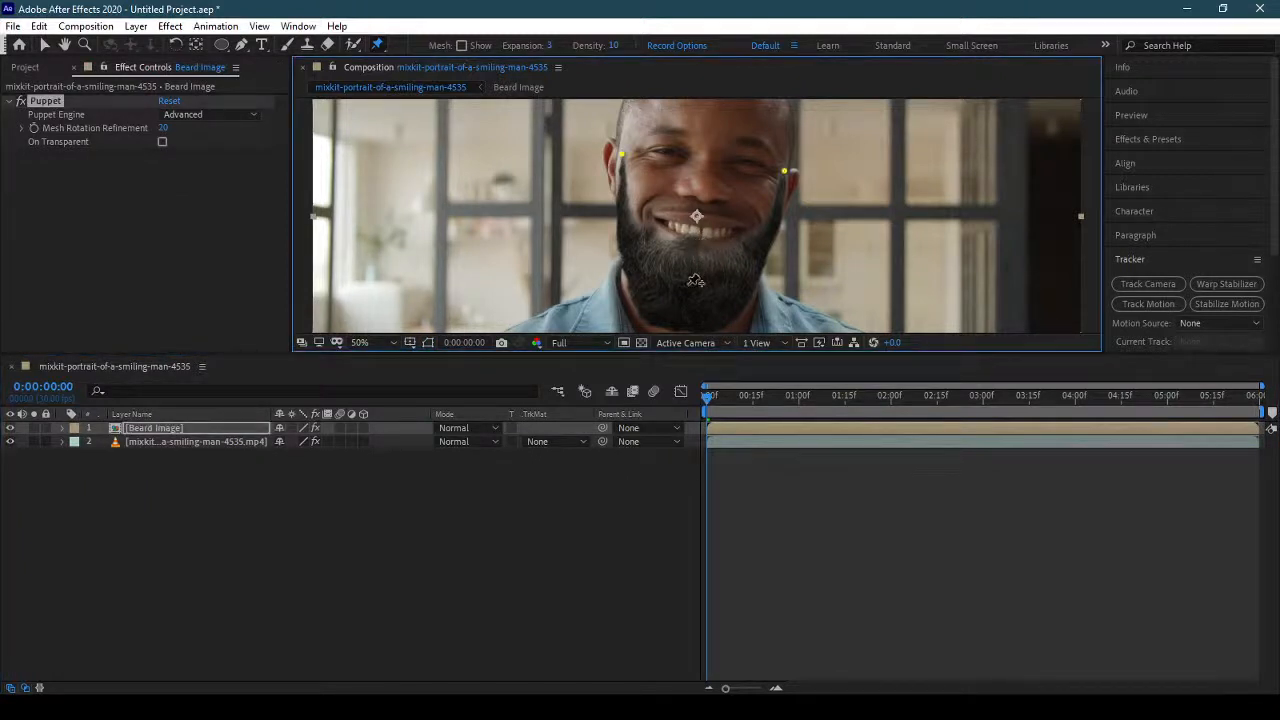
pyautogui.click(196, 427)
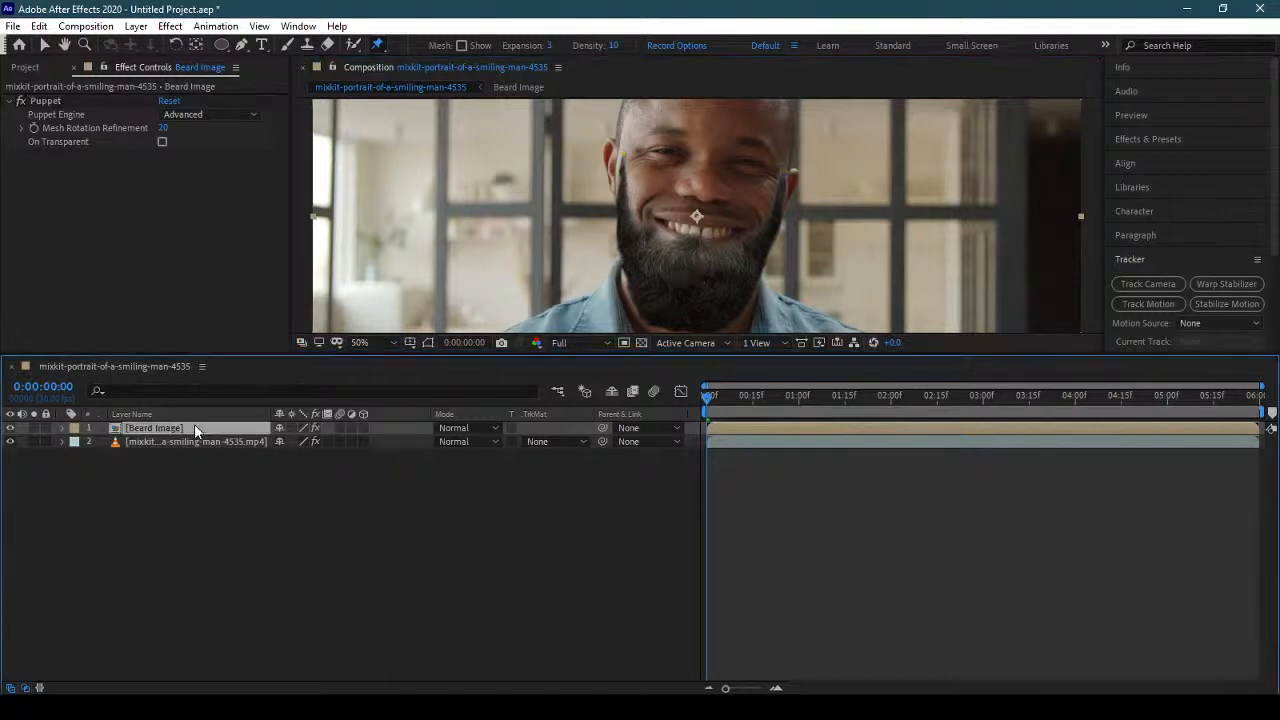
pyautogui.click(690, 274)
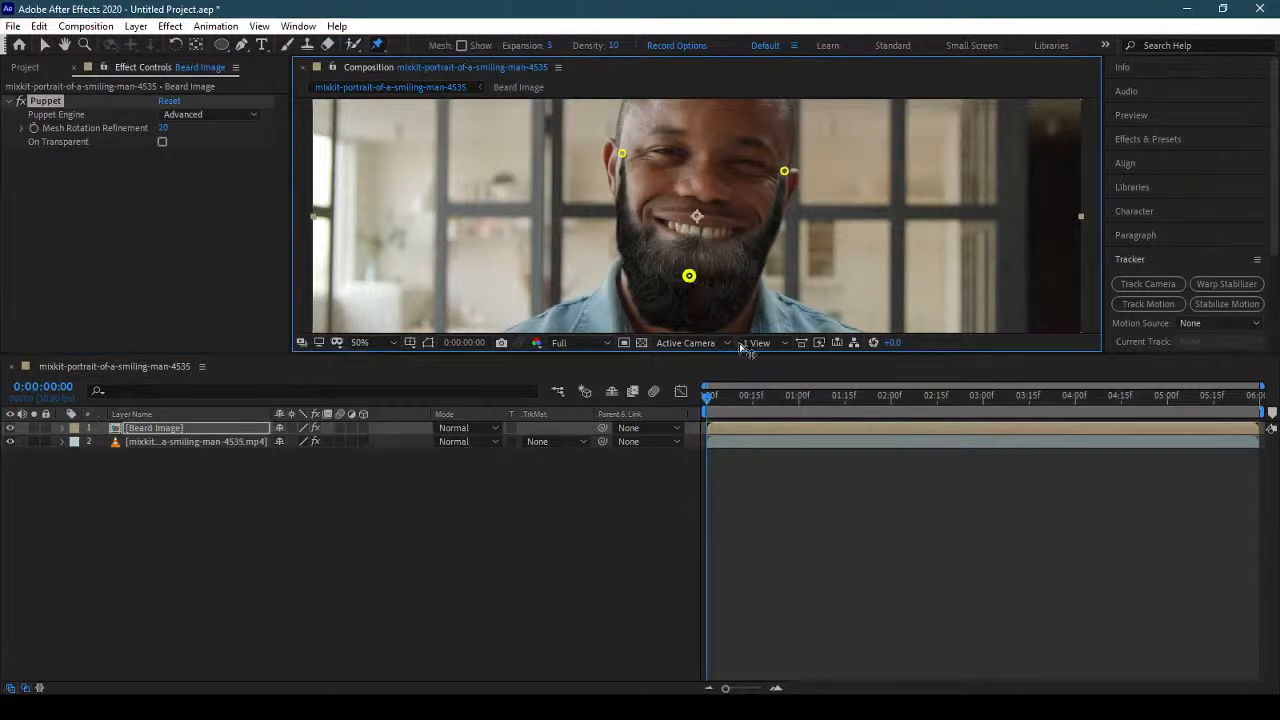
pyautogui.click(690, 276)
# Link the Beard Image layer's Puppet Pin 3 position to the Chin track point of the portrait clip.
pyautogui.click(61, 427)
pyautogui.scroll(-1, 238, 520)
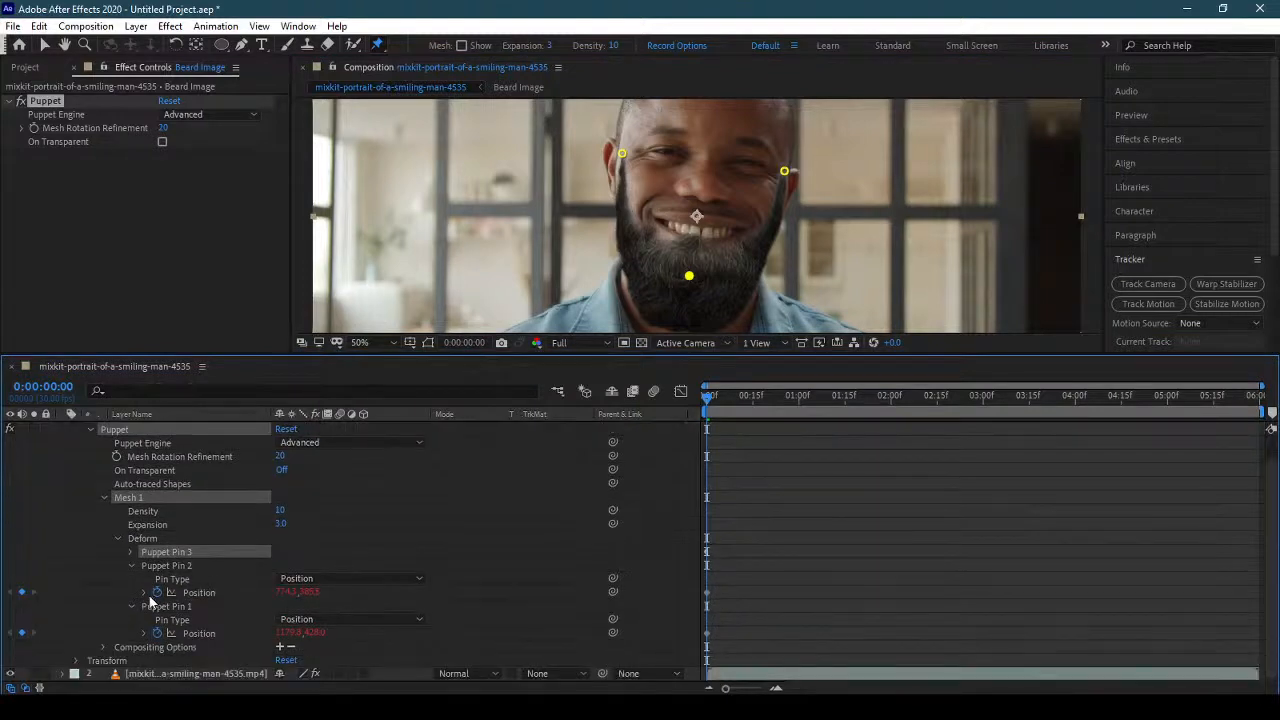
pyautogui.click(131, 565)
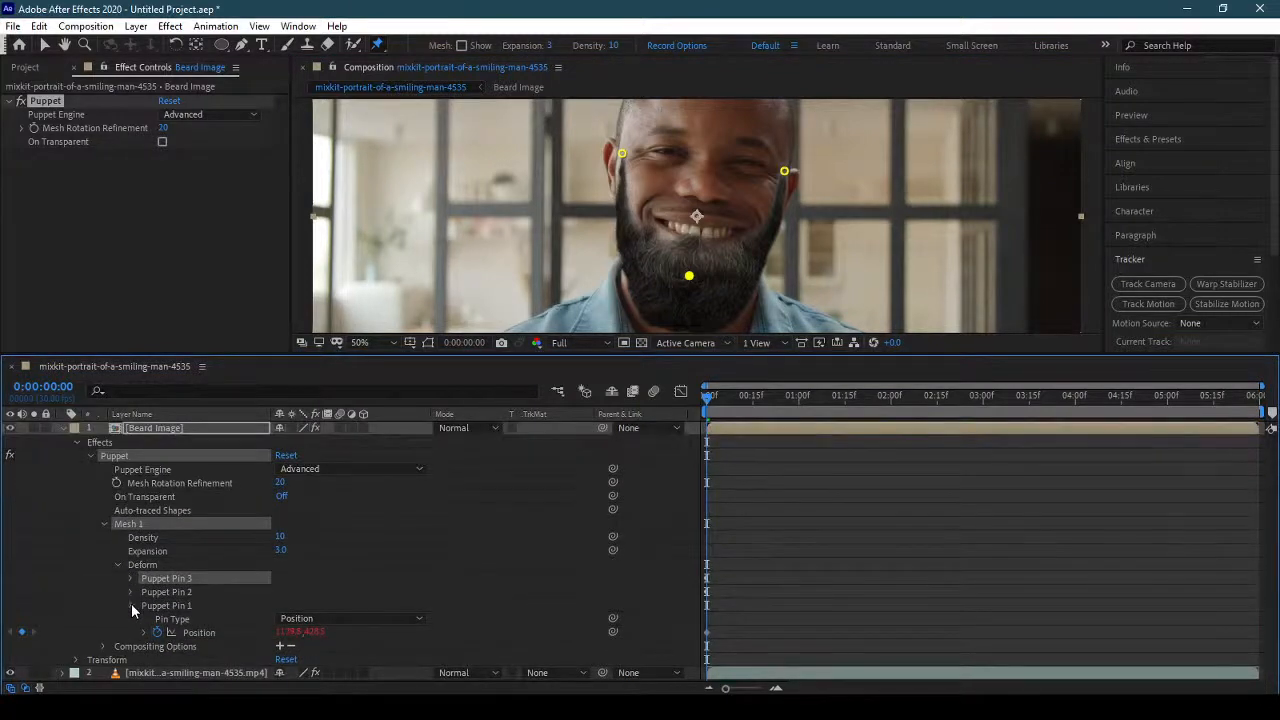
pyautogui.click(131, 603)
pyautogui.click(130, 579)
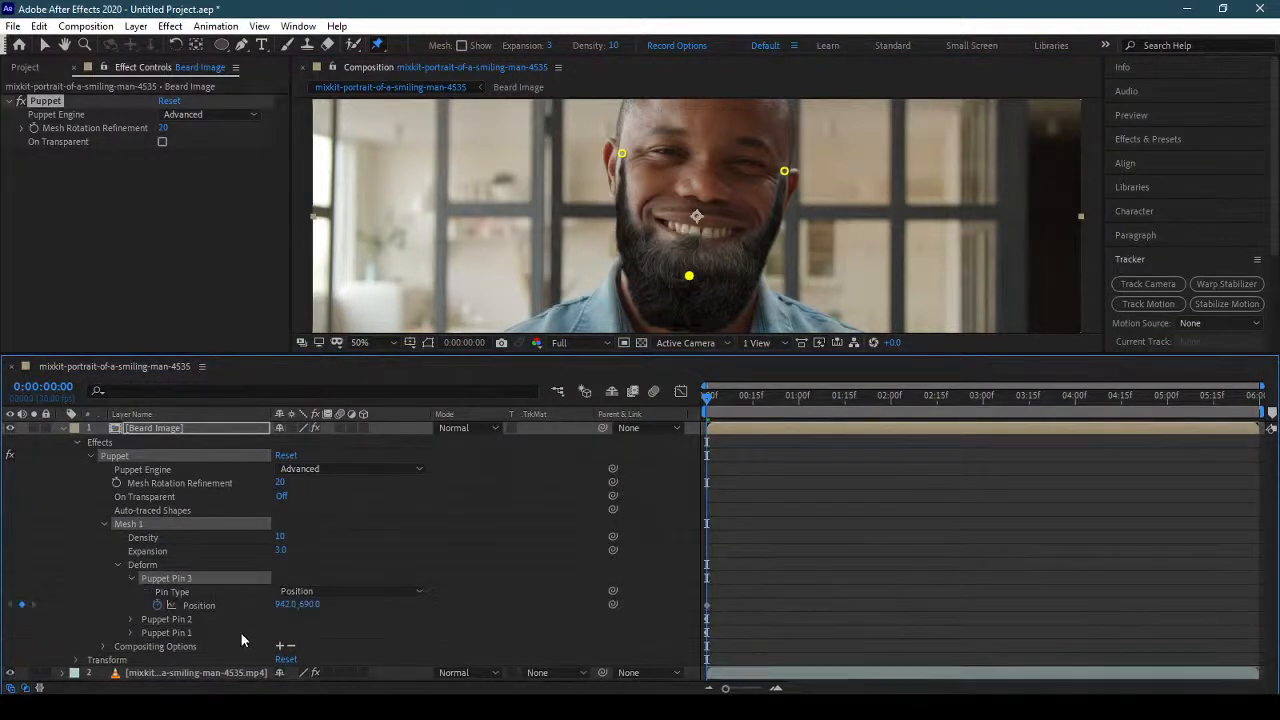
pyautogui.click(203, 673)
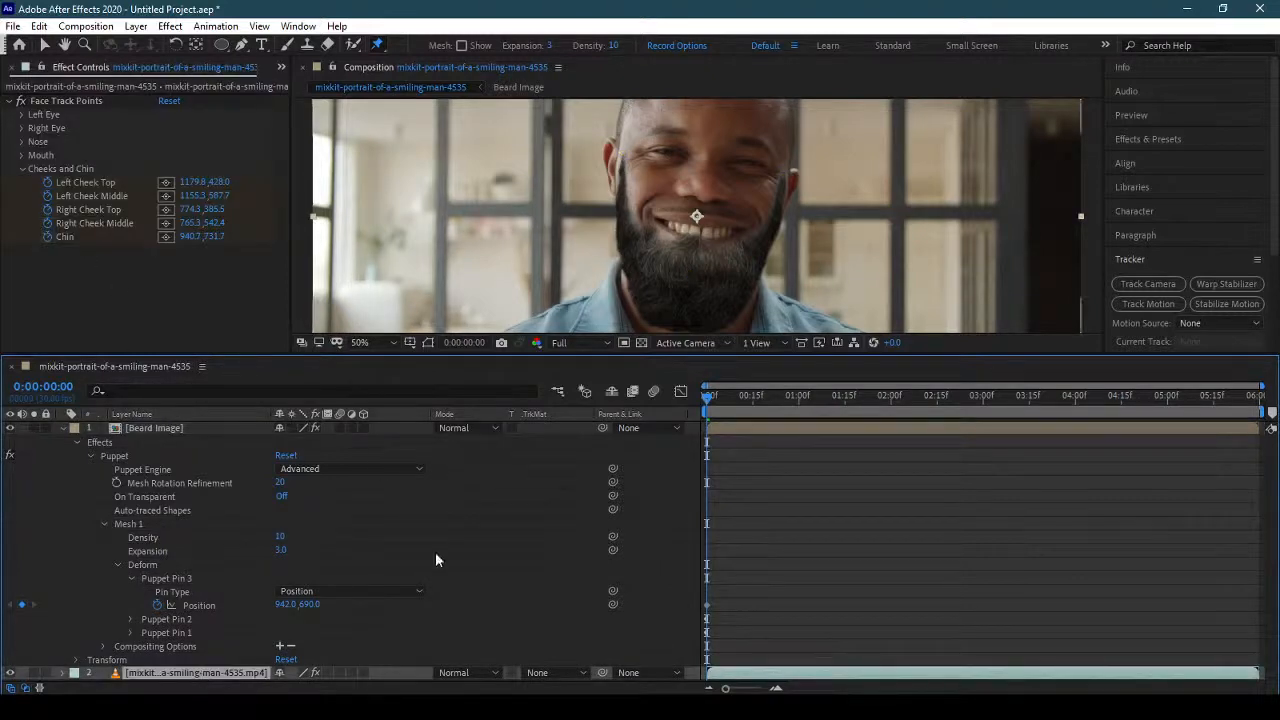
pyautogui.moveTo(612, 603); pyautogui.dragTo(95, 240)
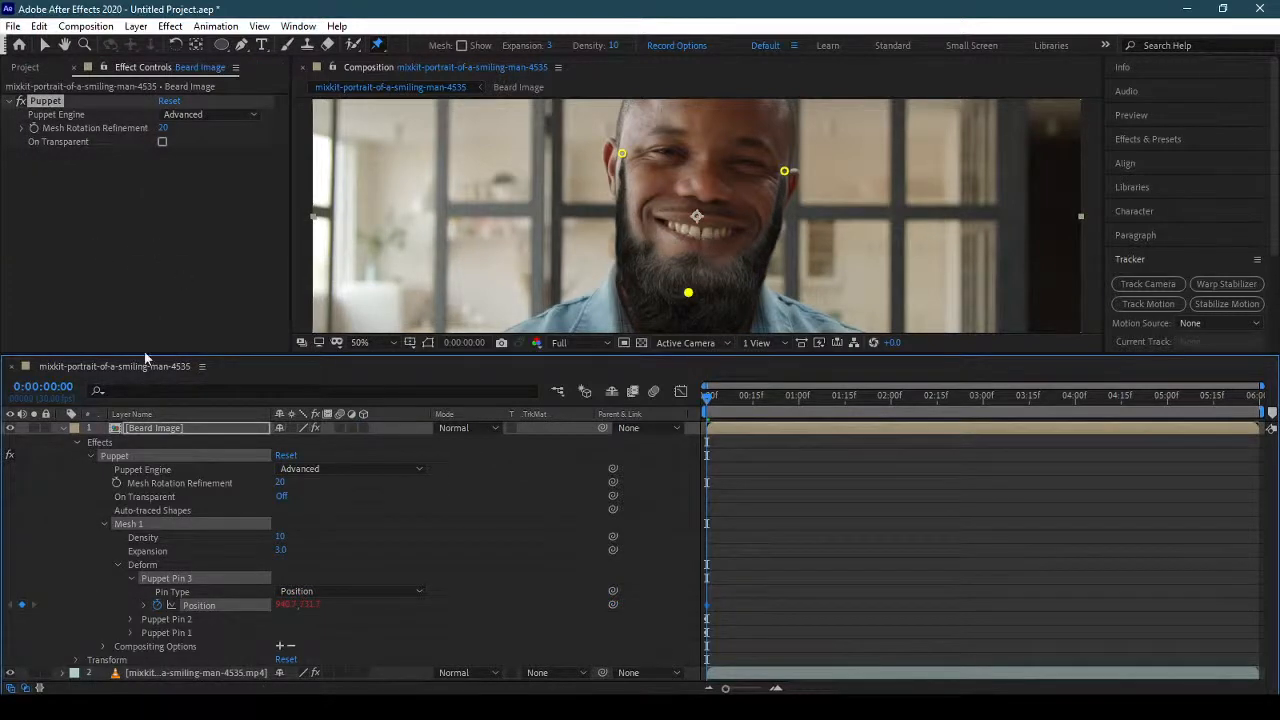
pyautogui.click(62, 427)
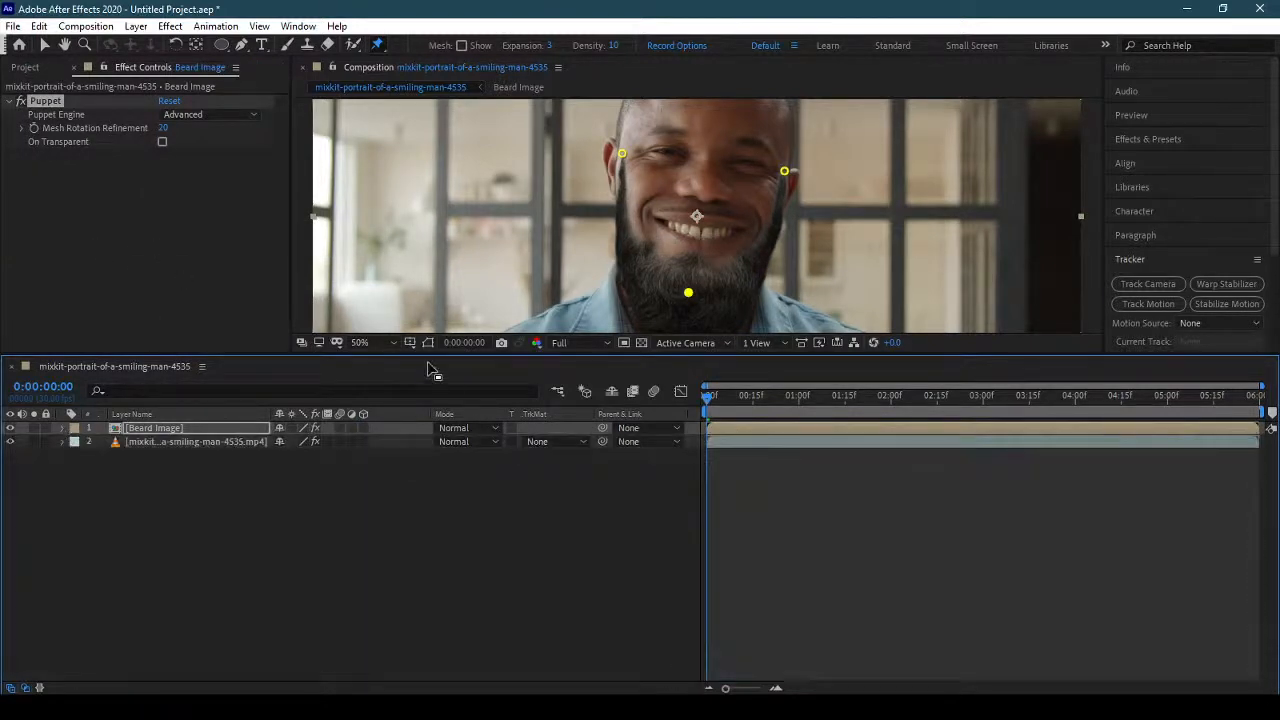
# Enlarge the composition view and play back the portrait to review the beard's tracking, stopping at 0:00:04:24.
pyautogui.moveTo(385, 357); pyautogui.dragTo(380, 532)
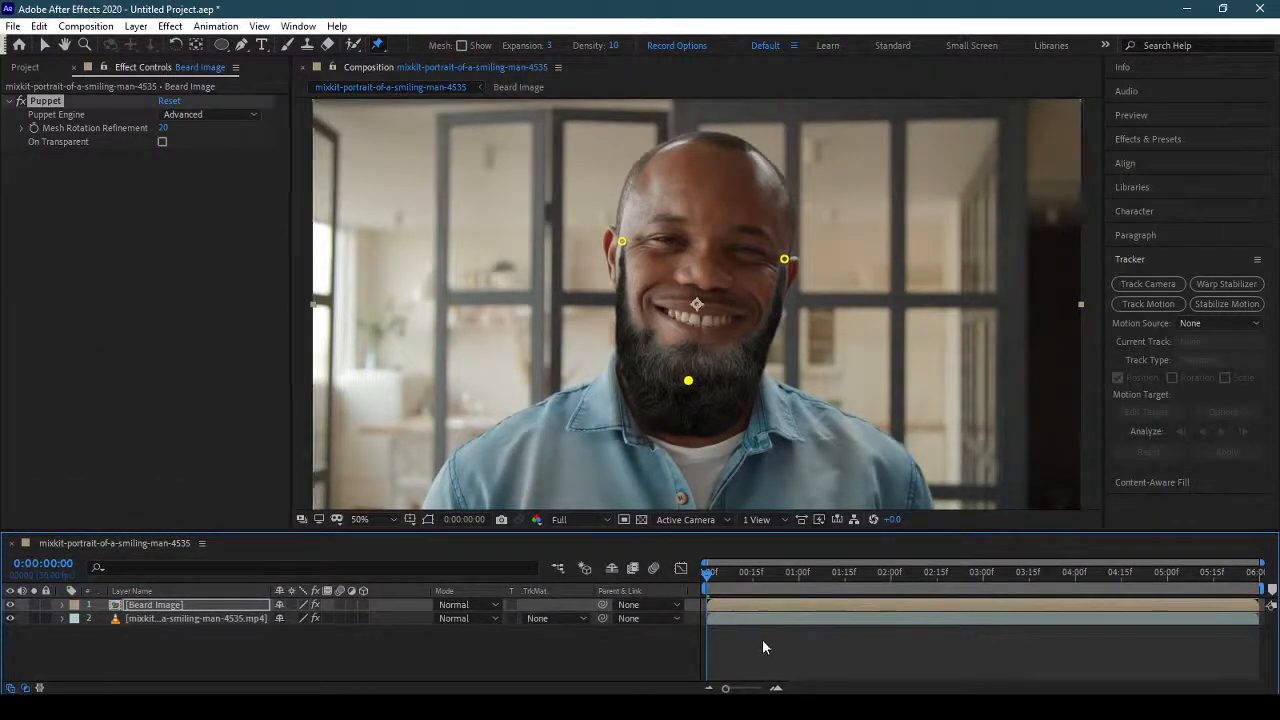
pyautogui.press('space')
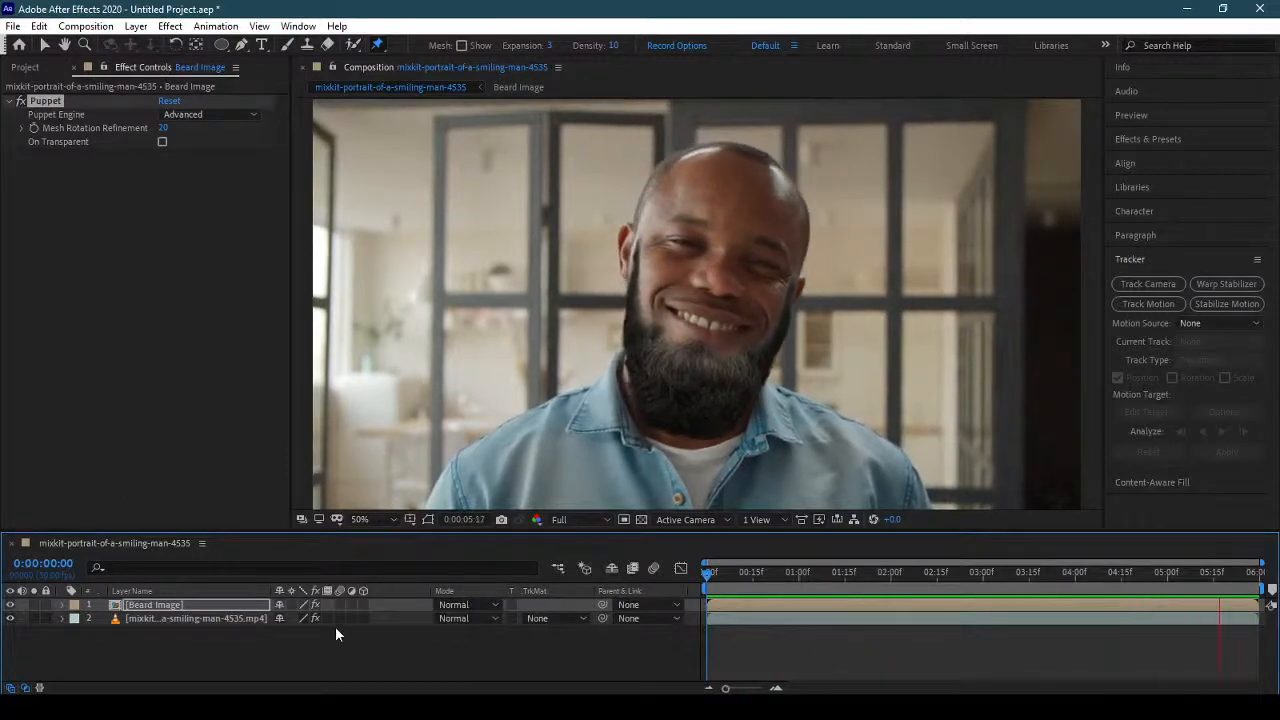
pyautogui.click(249, 606)
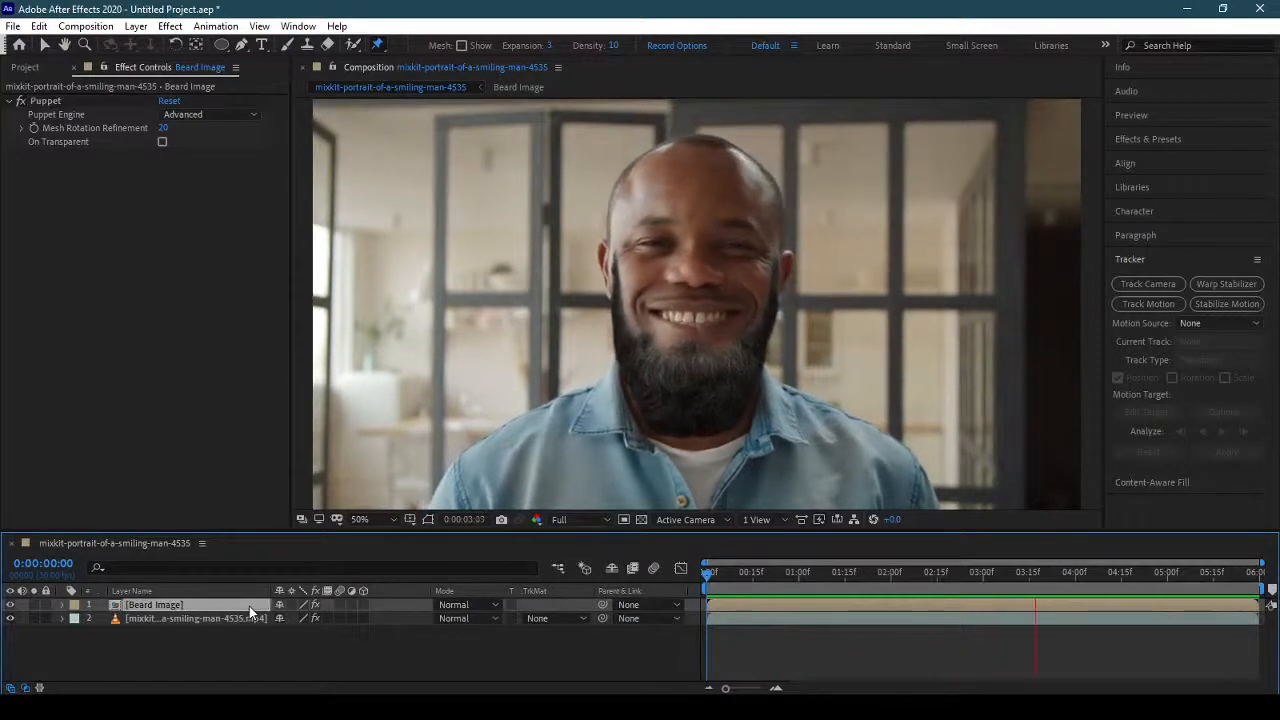
pyautogui.press('space')
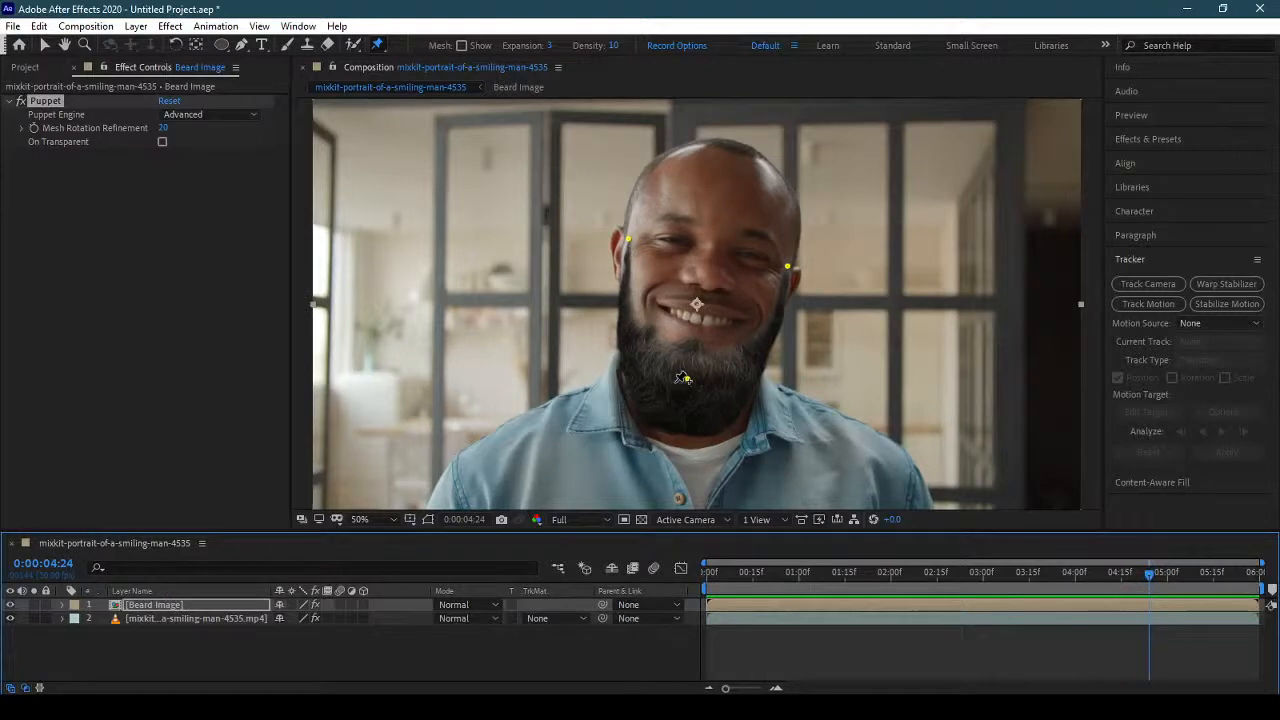
pyautogui.click(686, 378)
# Add Sunglasses.png as a layer above Beard Image and scale it down to 11%.
pyautogui.click(30, 68)
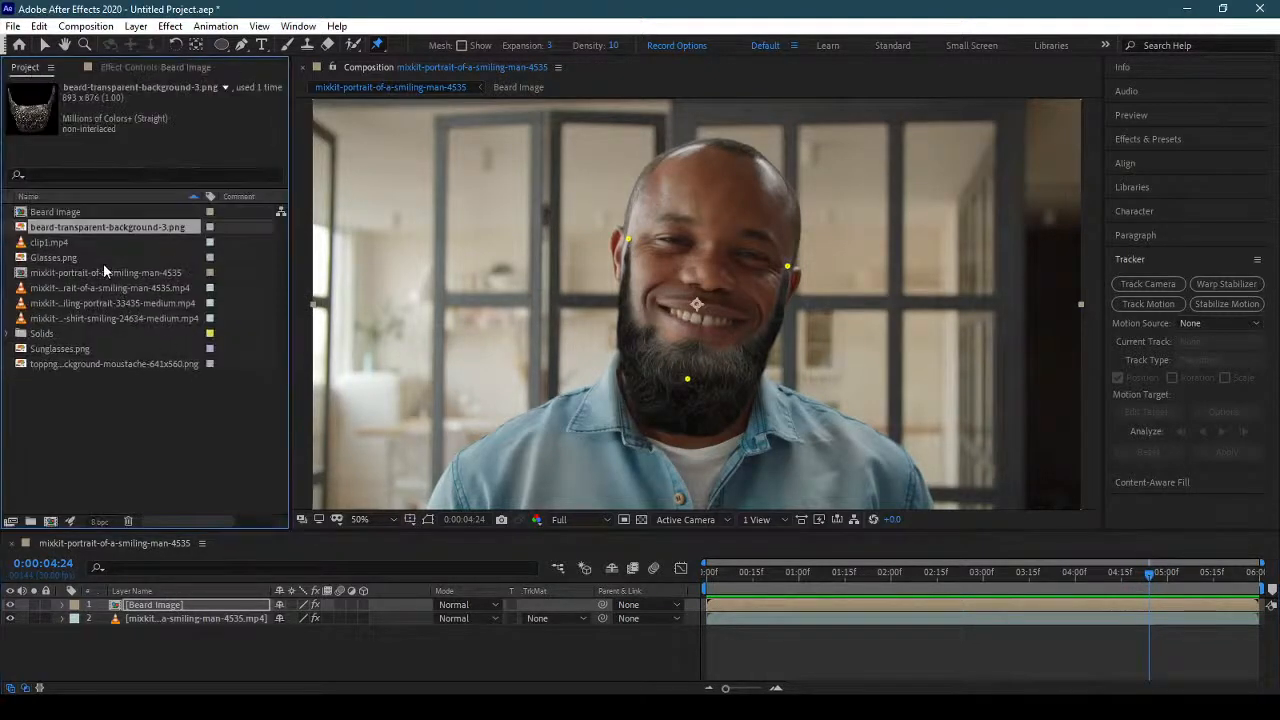
pyautogui.click(60, 258)
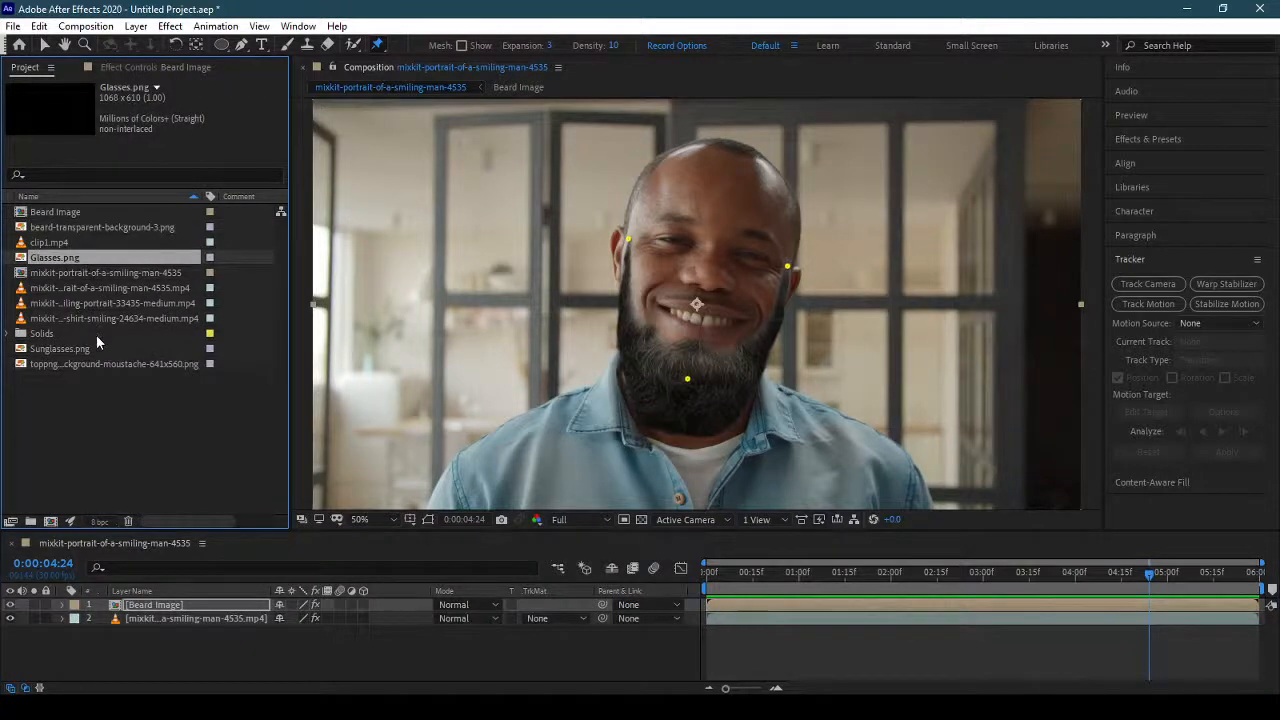
pyautogui.moveTo(98, 349); pyautogui.dragTo(217, 600)
pyautogui.press('s')
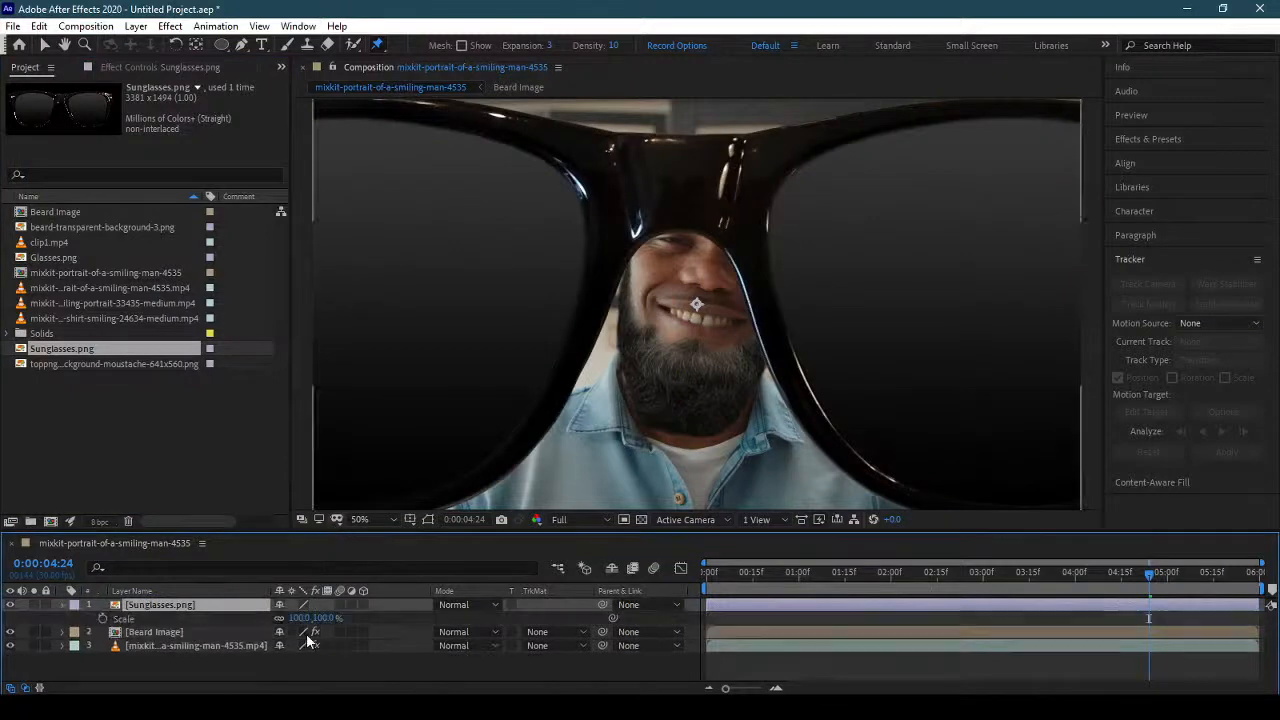
pyautogui.moveTo(310, 618); pyautogui.dragTo(265, 633)
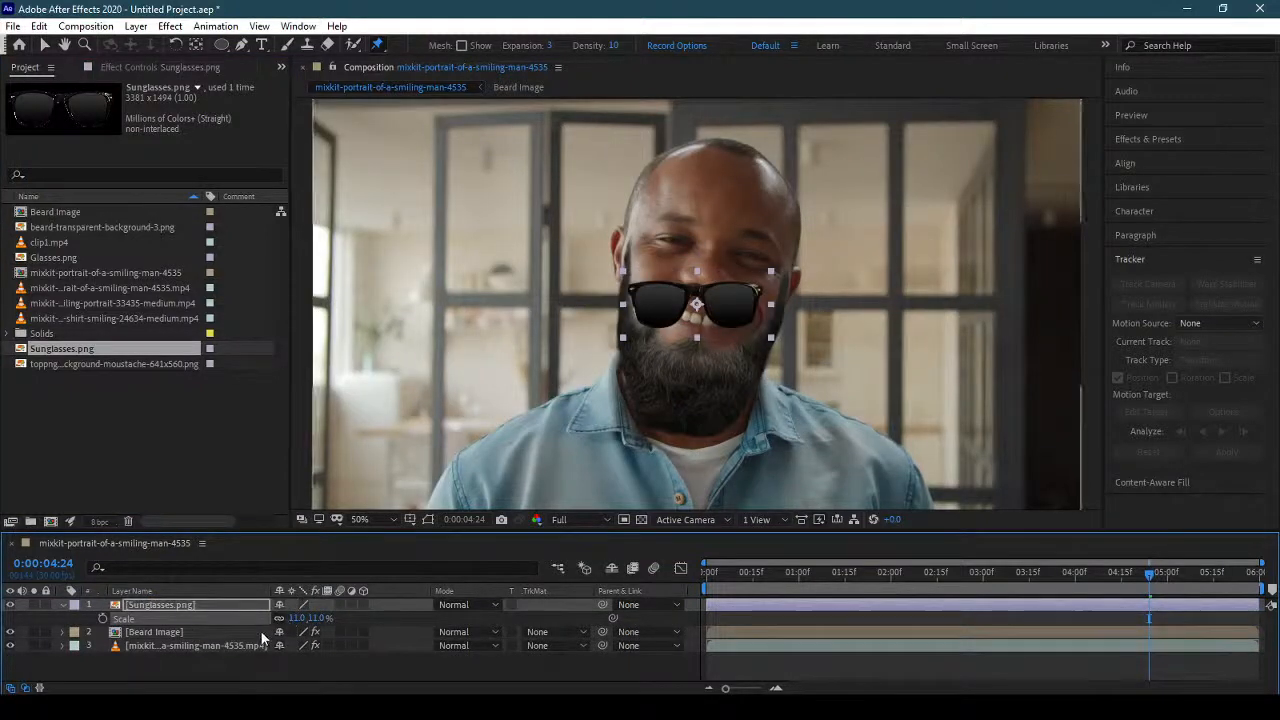
# Move the sunglasses up over the man's eyes and set their scale to 16%.
pyautogui.click(43, 45)
pyautogui.moveTo(730, 288); pyautogui.dragTo(741, 240)
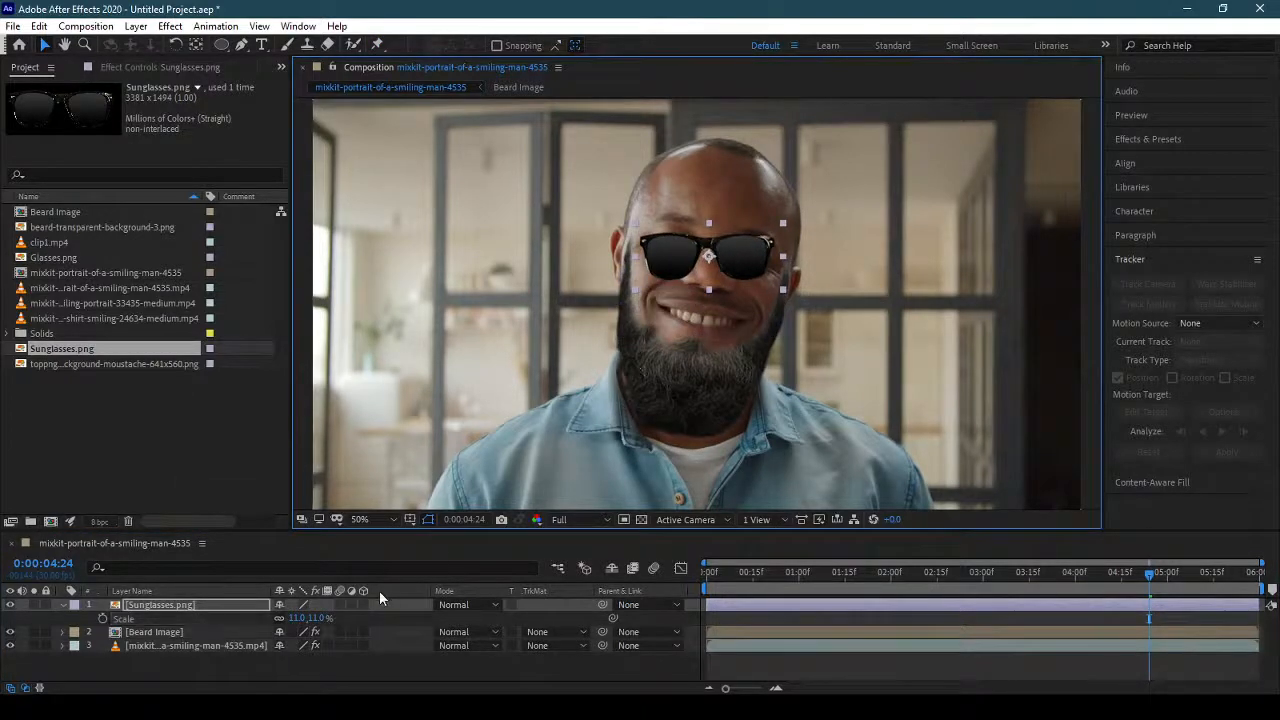
pyautogui.moveTo(316, 622)
pyautogui.mouseDown()
pyautogui.moveTo(345, 622)
pyautogui.moveTo(324, 620)
pyautogui.mouseUp()
# Rotate the sunglasses to 12°, reduce their scale to 15% and nudge them to fit the tilted face.
pyautogui.hotkey('shift', 'r')
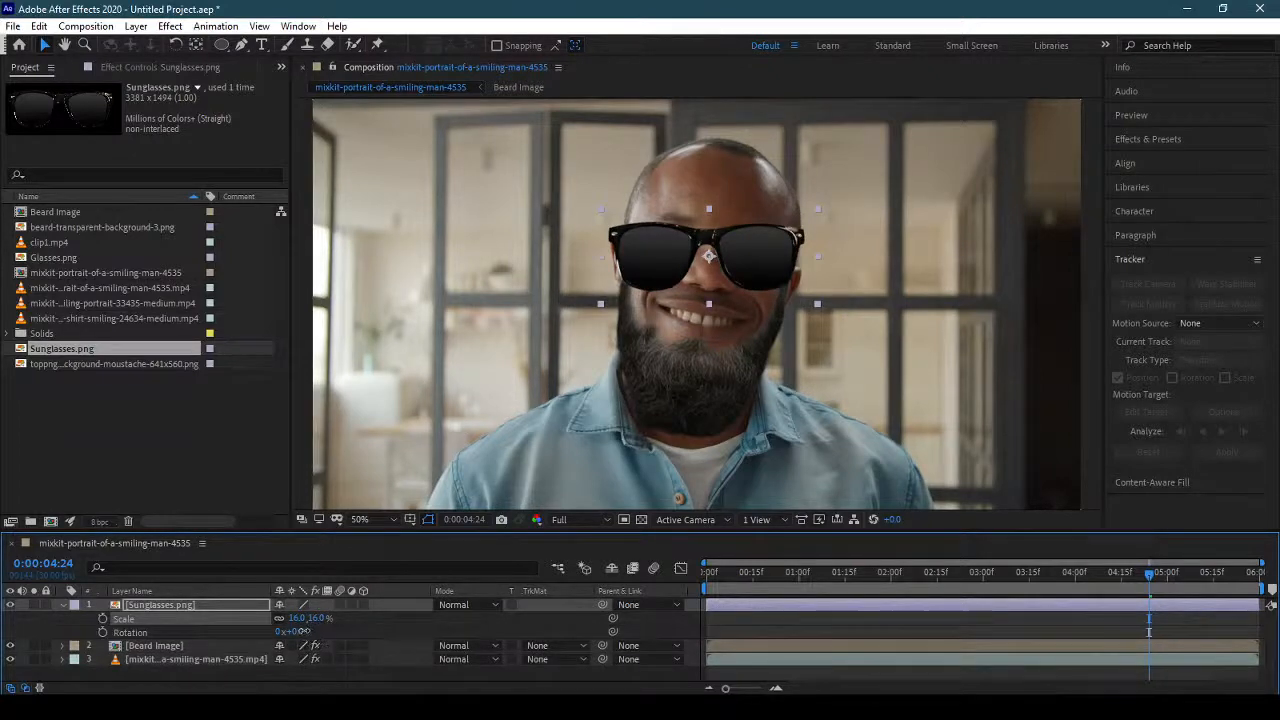
pyautogui.moveTo(298, 631); pyautogui.dragTo(314, 631)
pyautogui.moveTo(314, 632); pyautogui.dragTo(312, 632)
pyautogui.moveTo(743, 273); pyautogui.dragTo(748, 275)
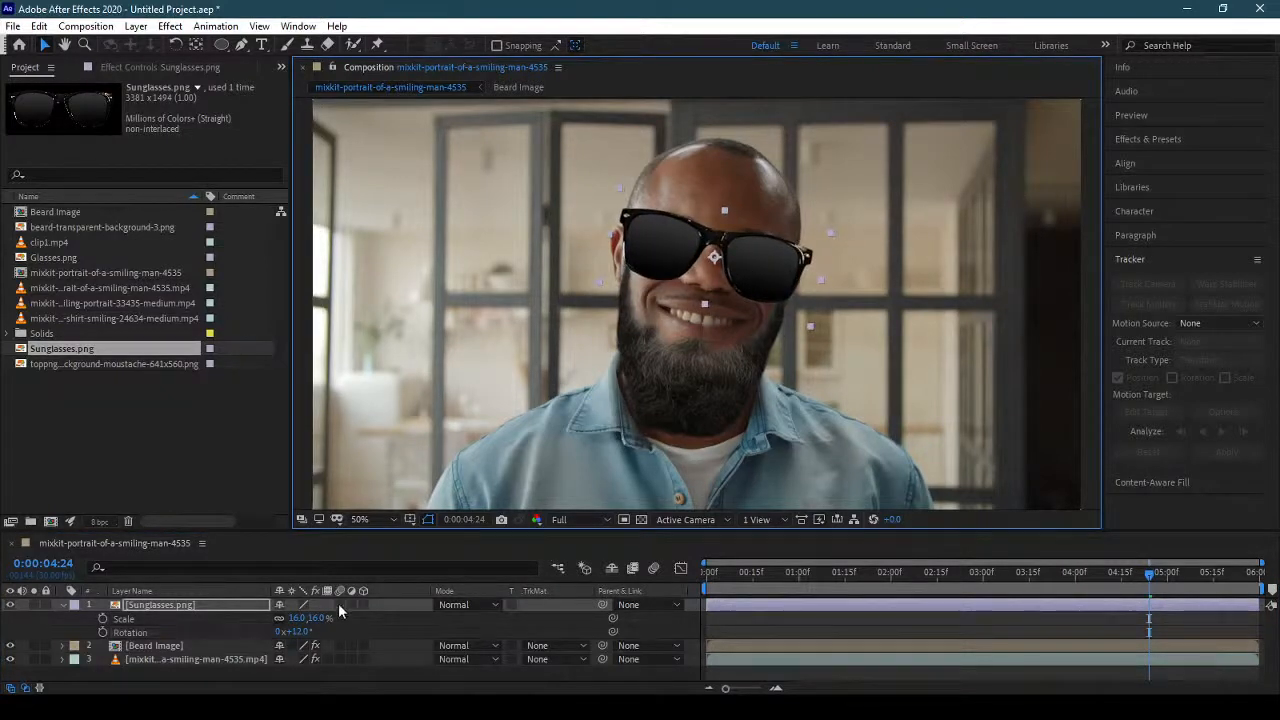
pyautogui.moveTo(326, 618)
pyautogui.mouseDown()
pyautogui.moveTo(305, 618)
pyautogui.moveTo(340, 618)
pyautogui.moveTo(322, 618)
pyautogui.mouseUp()
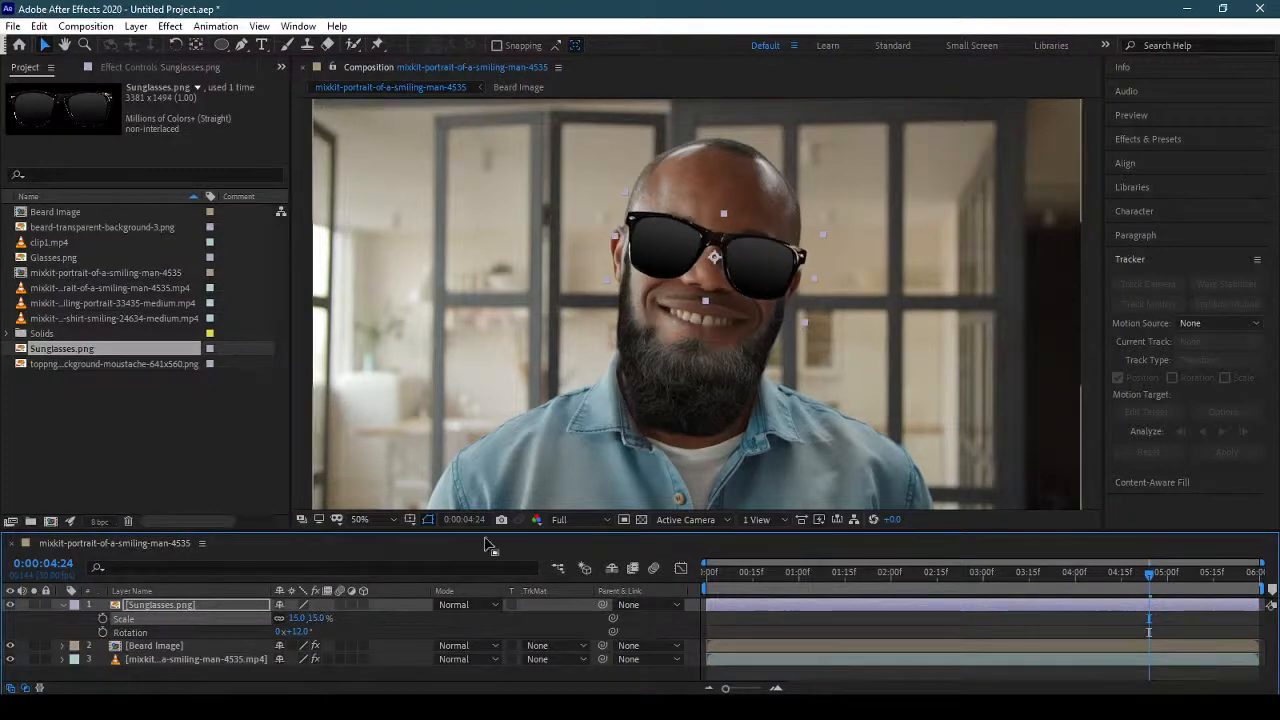
pyautogui.moveTo(320, 618); pyautogui.dragTo(340, 618)
pyautogui.moveTo(740, 278); pyautogui.dragTo(742, 283)
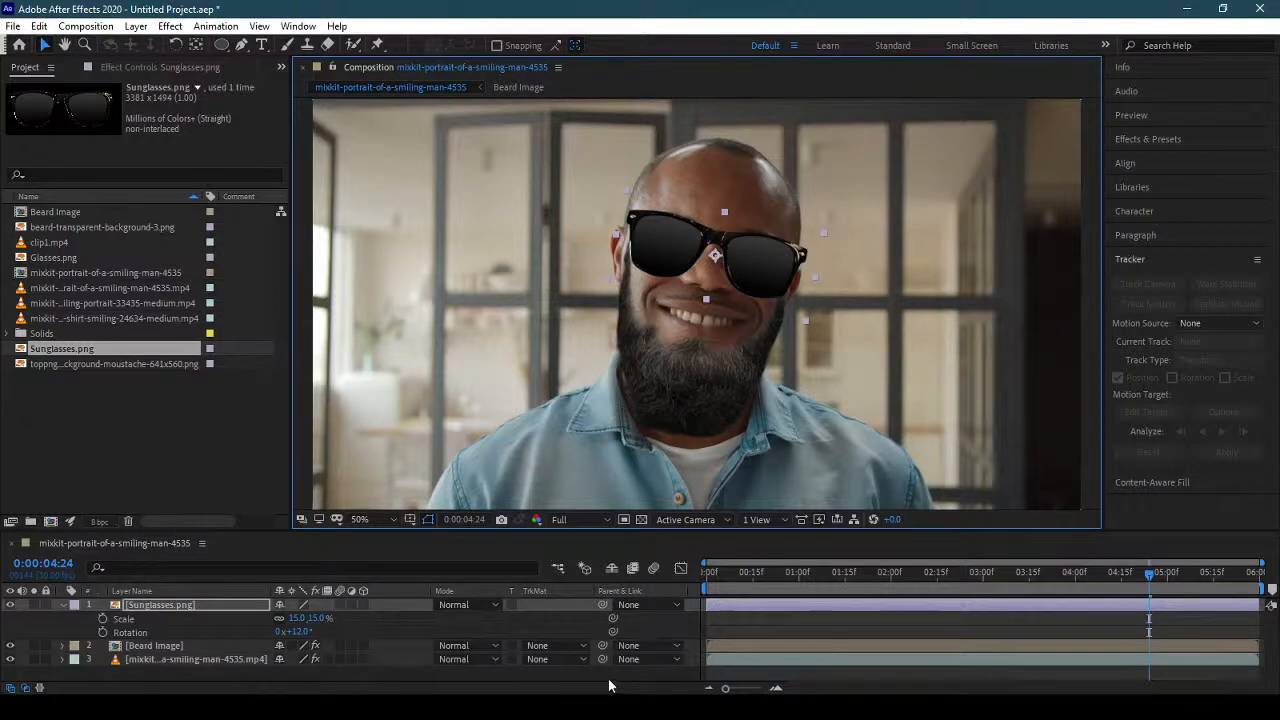
pyautogui.click(63, 604)
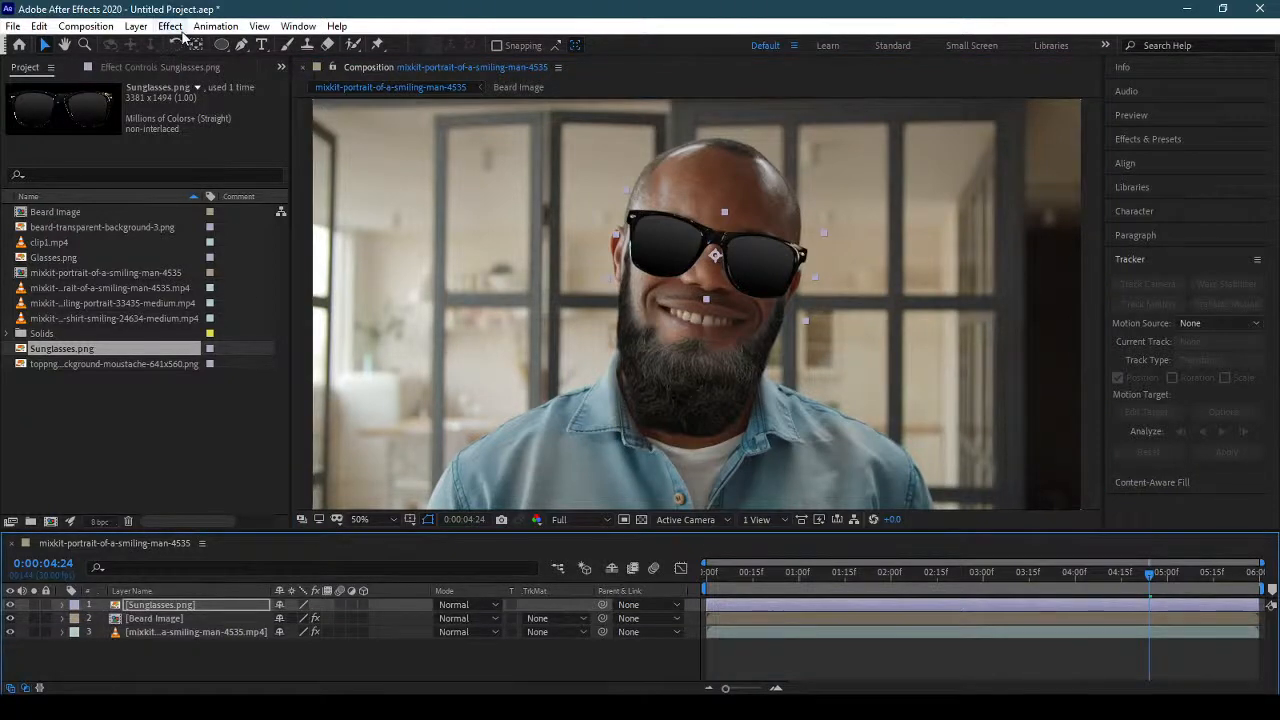
# Pre-compose the Sunglasses.png layer as "Sunglasses", moving all attributes into the new composition.
pyautogui.click(170, 26)
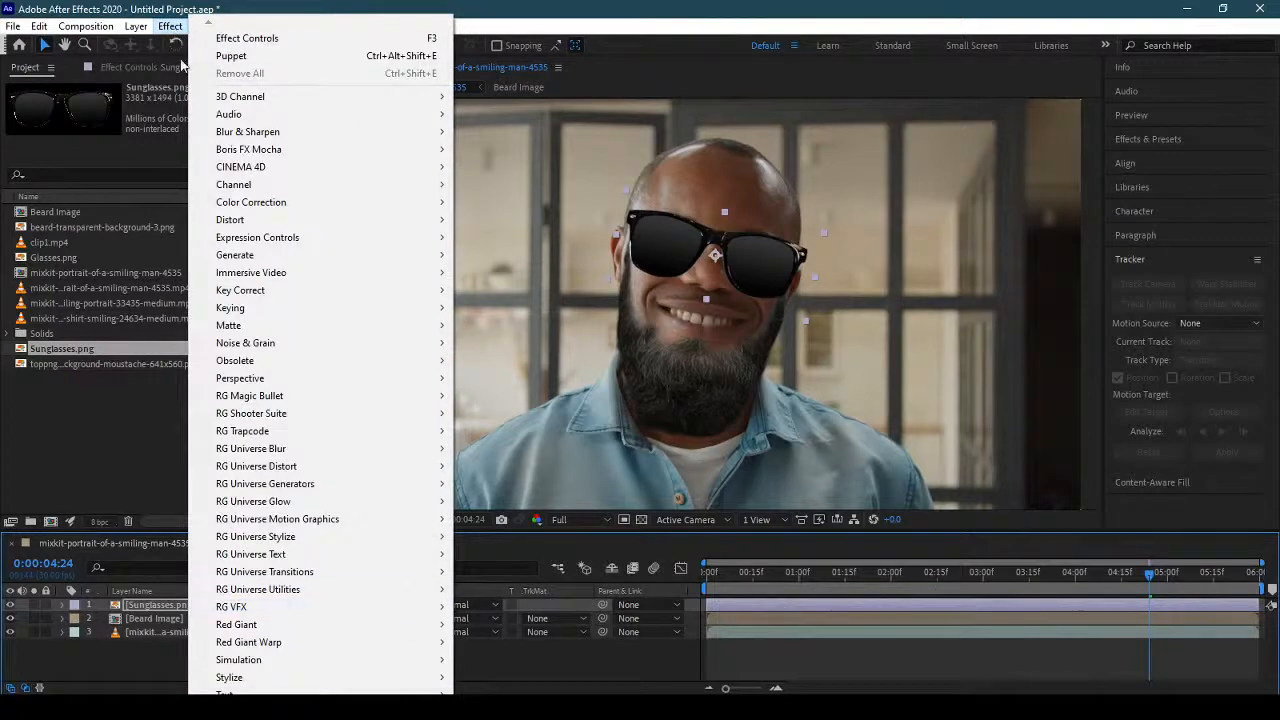
pyautogui.moveTo(140, 27)
pyautogui.click(220, 556)
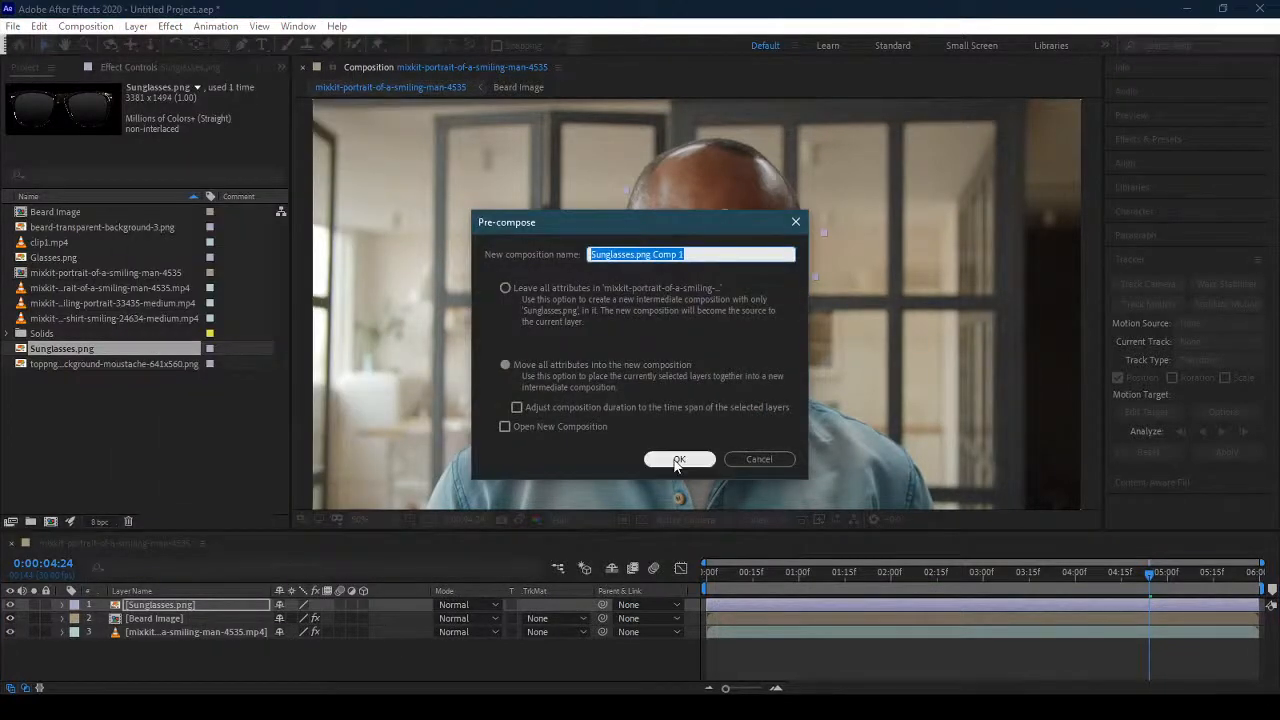
pyautogui.write('Sung')
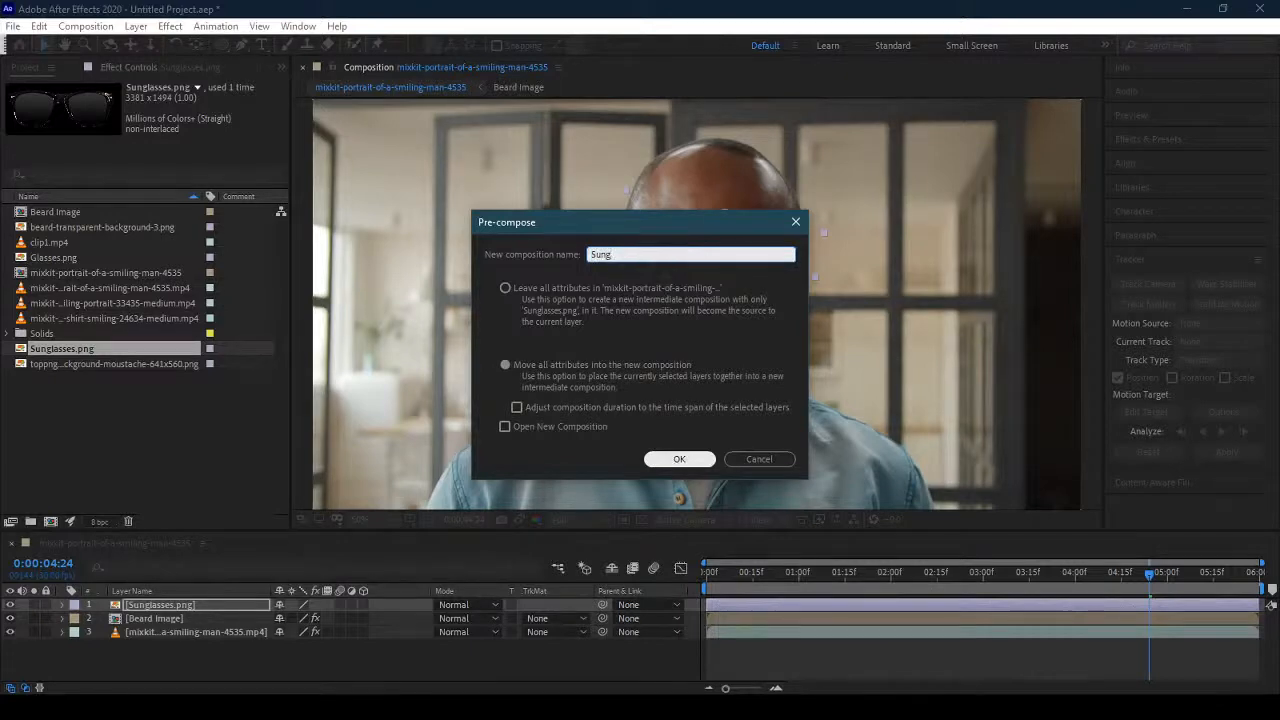
pyautogui.write('lasses')
pyautogui.click(673, 458)
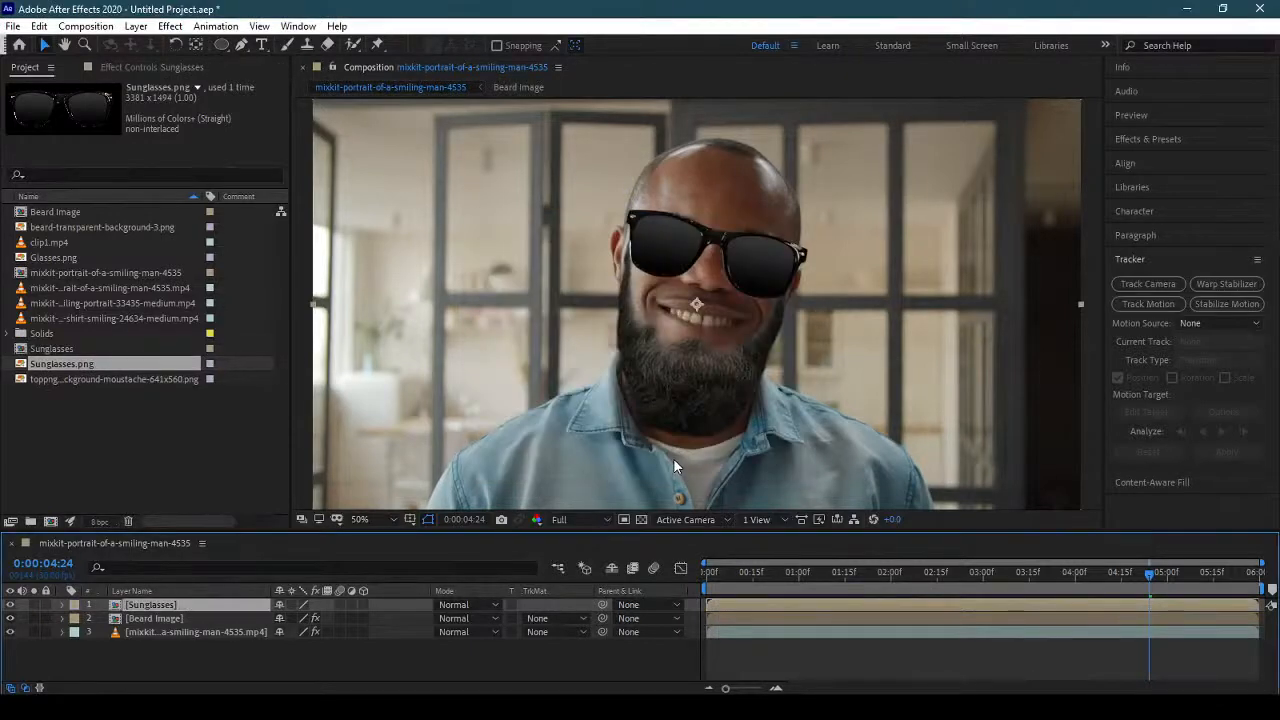
# Add Puppet pins to the Sunglasses layer on the bridge (about 1014, 372) and the two outer corners (about 1224, 414 and 798, 322).
pyautogui.click(377, 44)
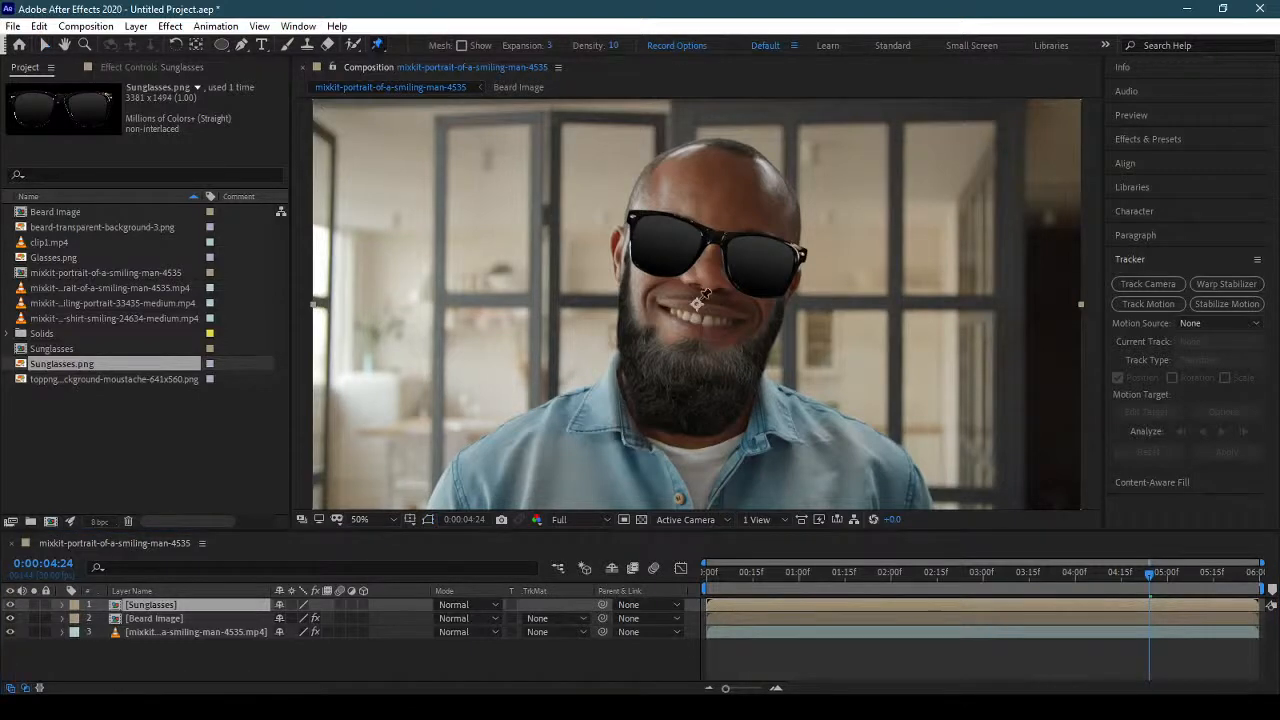
pyautogui.click(718, 237)
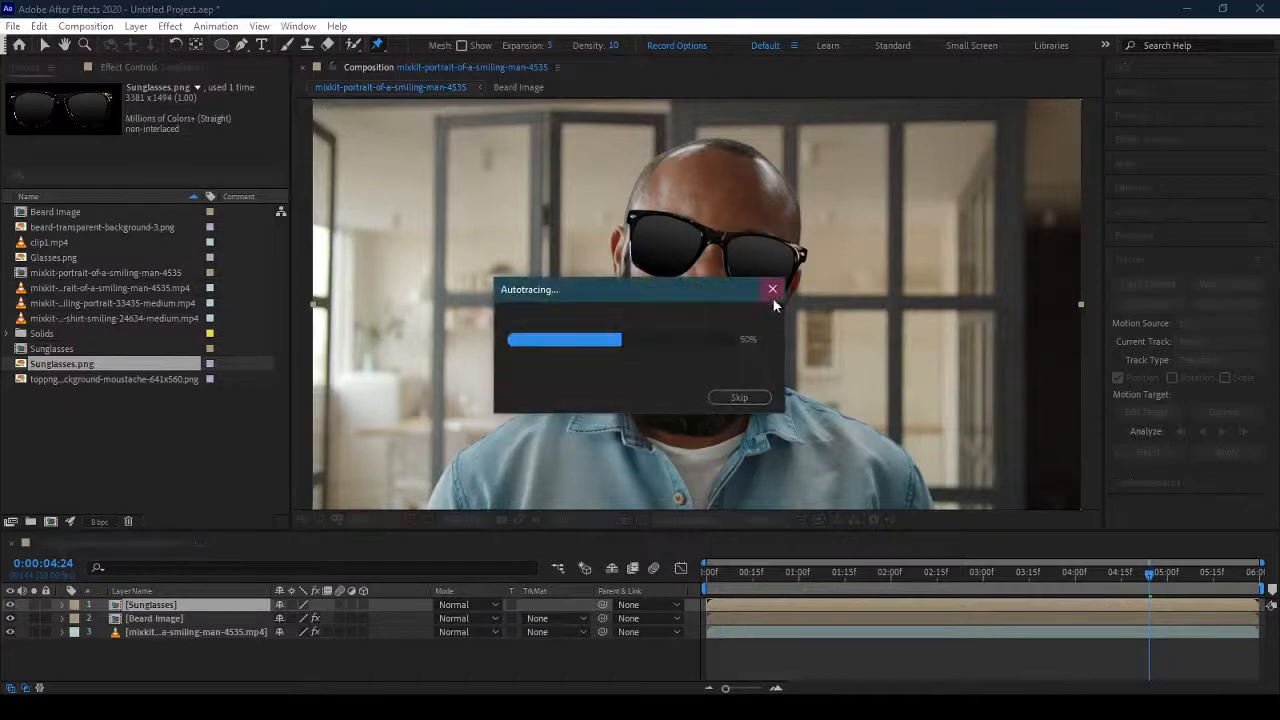
pyautogui.click(802, 253)
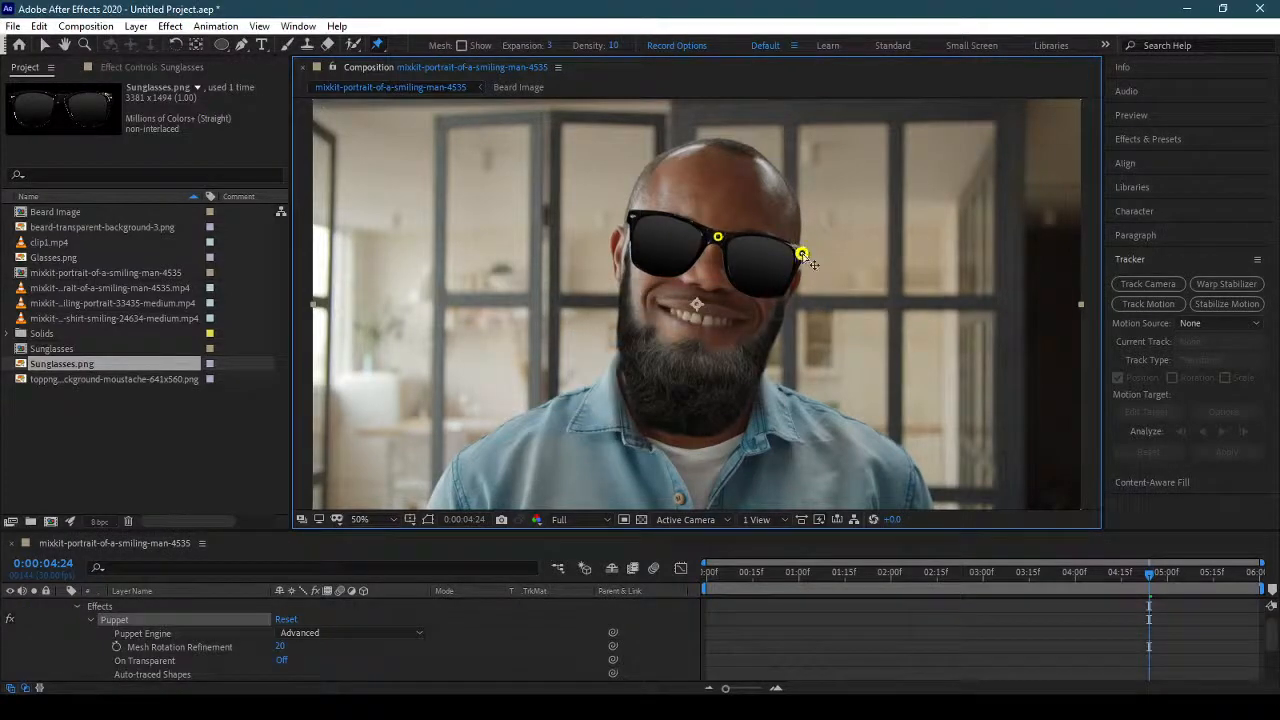
pyautogui.click(631, 217)
# Enlarge the timeline and expand the Sunglasses layer's Puppet mesh to the position properties of all three pins.
pyautogui.scroll(1, 76, 643)
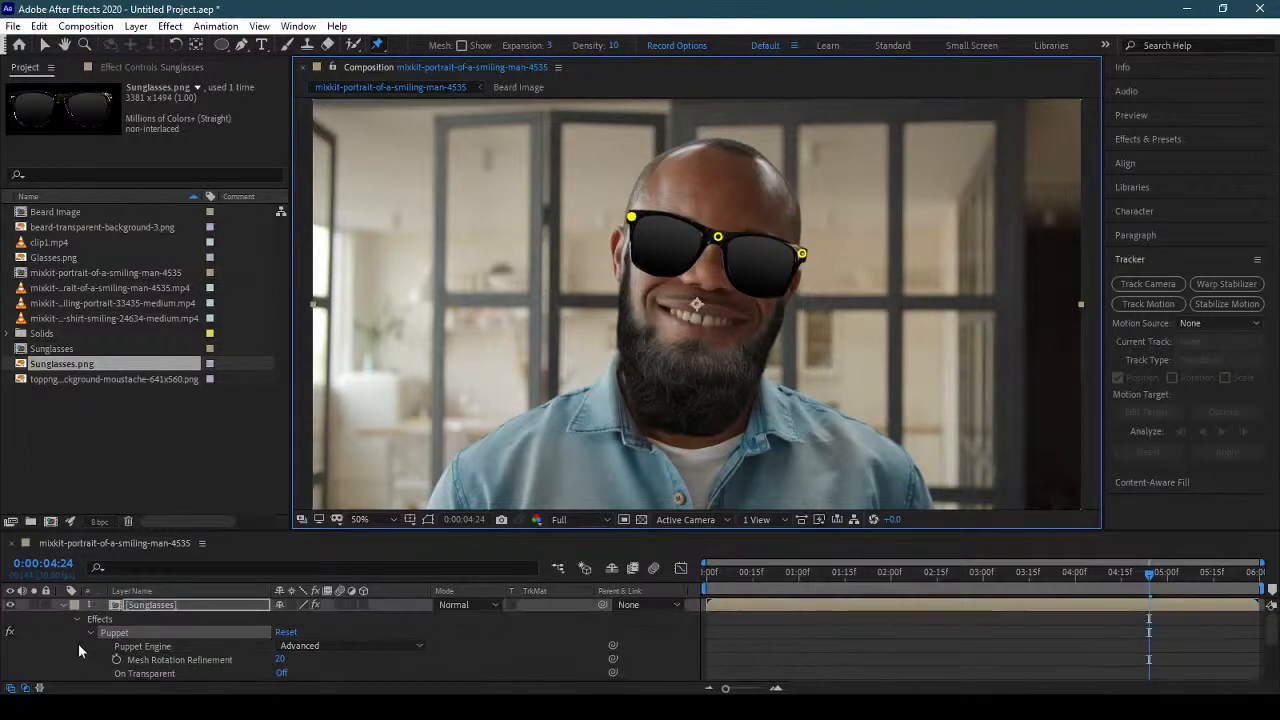
pyautogui.click(124, 68)
pyautogui.moveTo(281, 531); pyautogui.dragTo(277, 392)
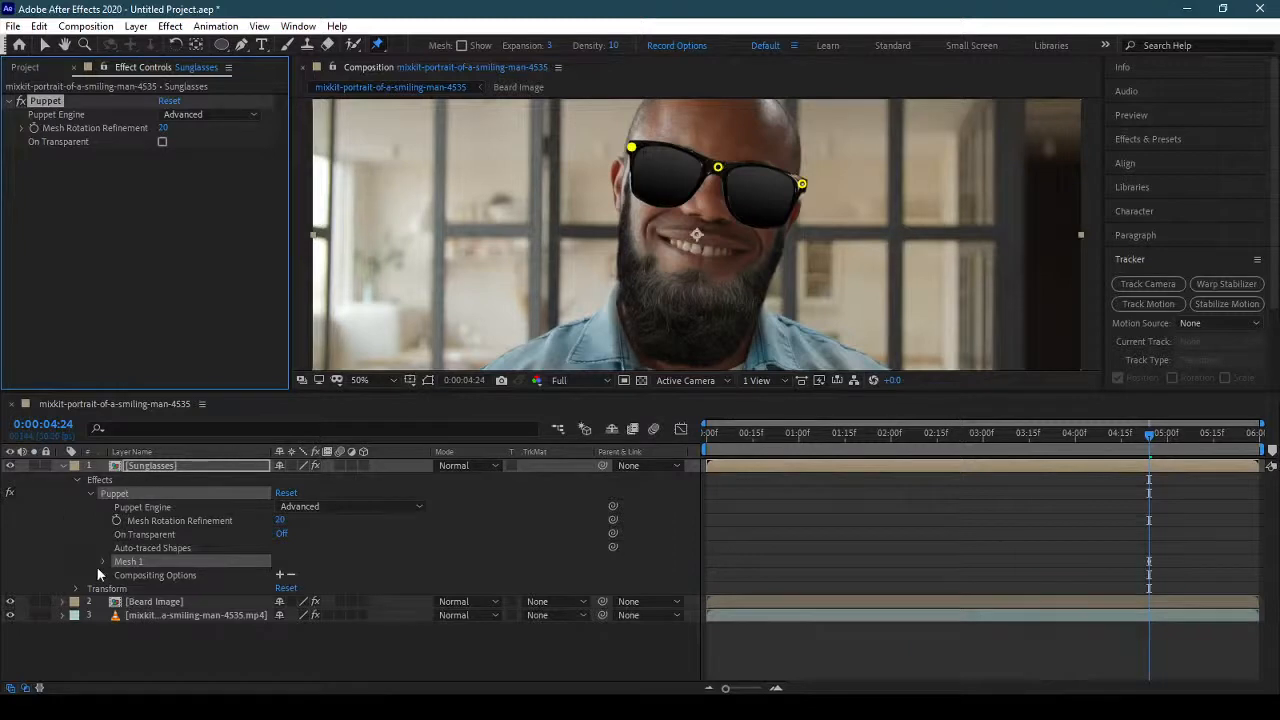
pyautogui.click(101, 562)
pyautogui.click(117, 602)
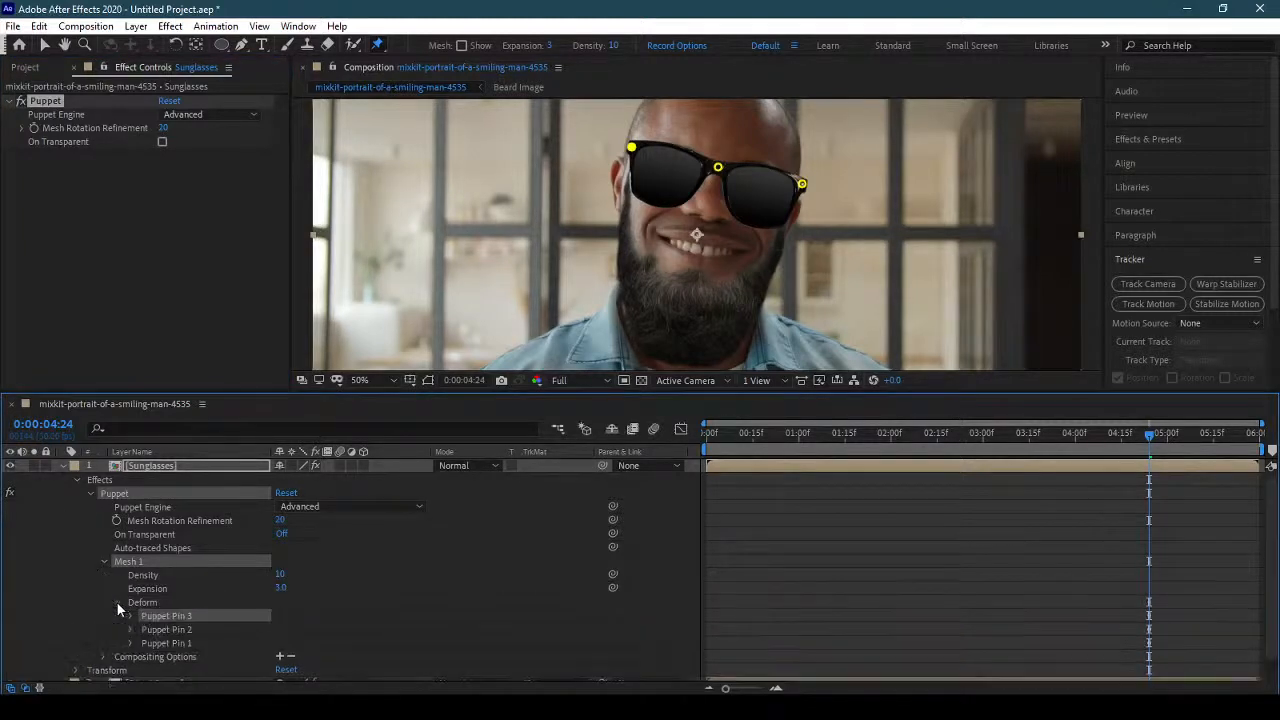
pyautogui.click(130, 629)
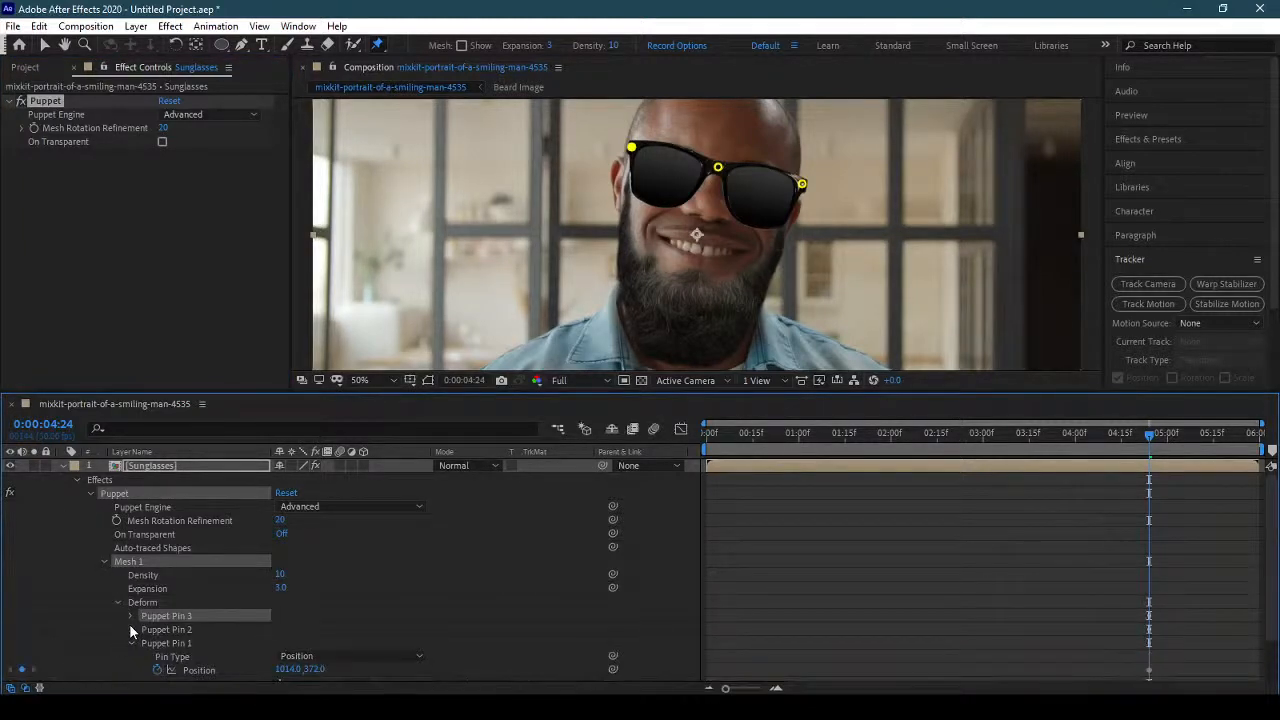
pyautogui.click(130, 615)
pyautogui.scroll(-5, 413, 571)
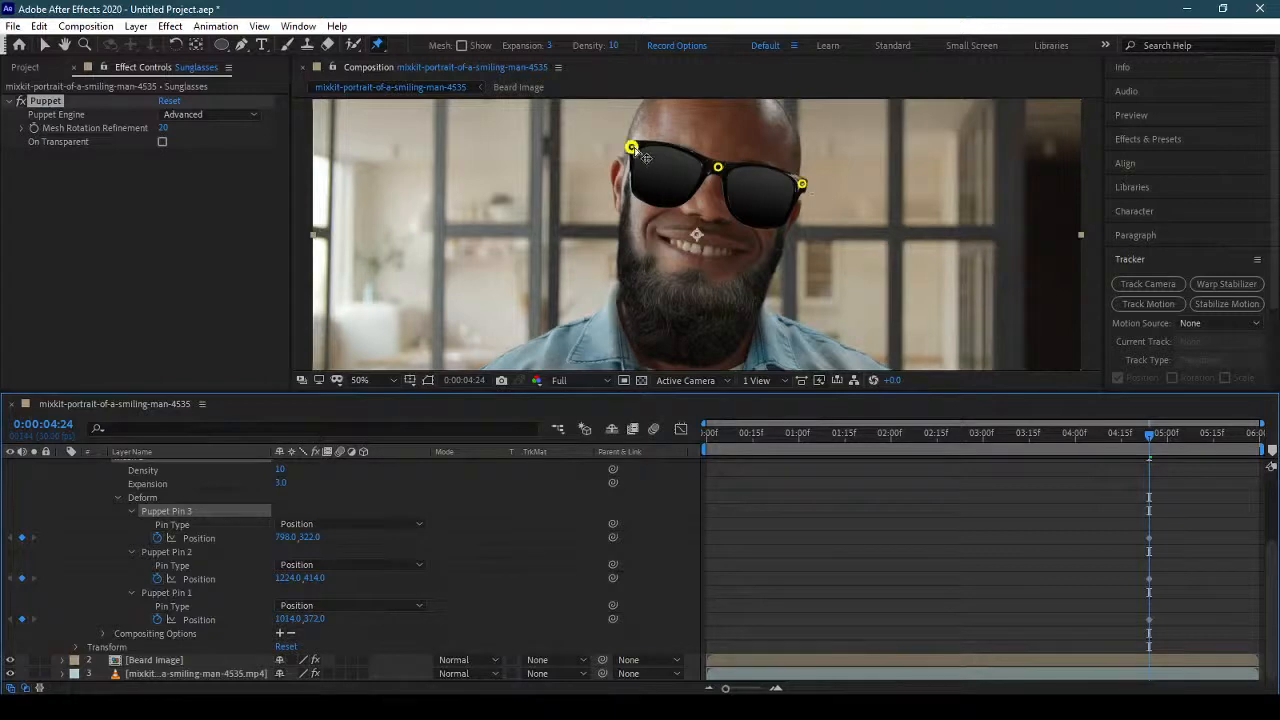
# Link the Sunglasses layer's Puppet Pin 1 position to the Nose Bridge track point of the portrait clip.
pyautogui.click(194, 675)
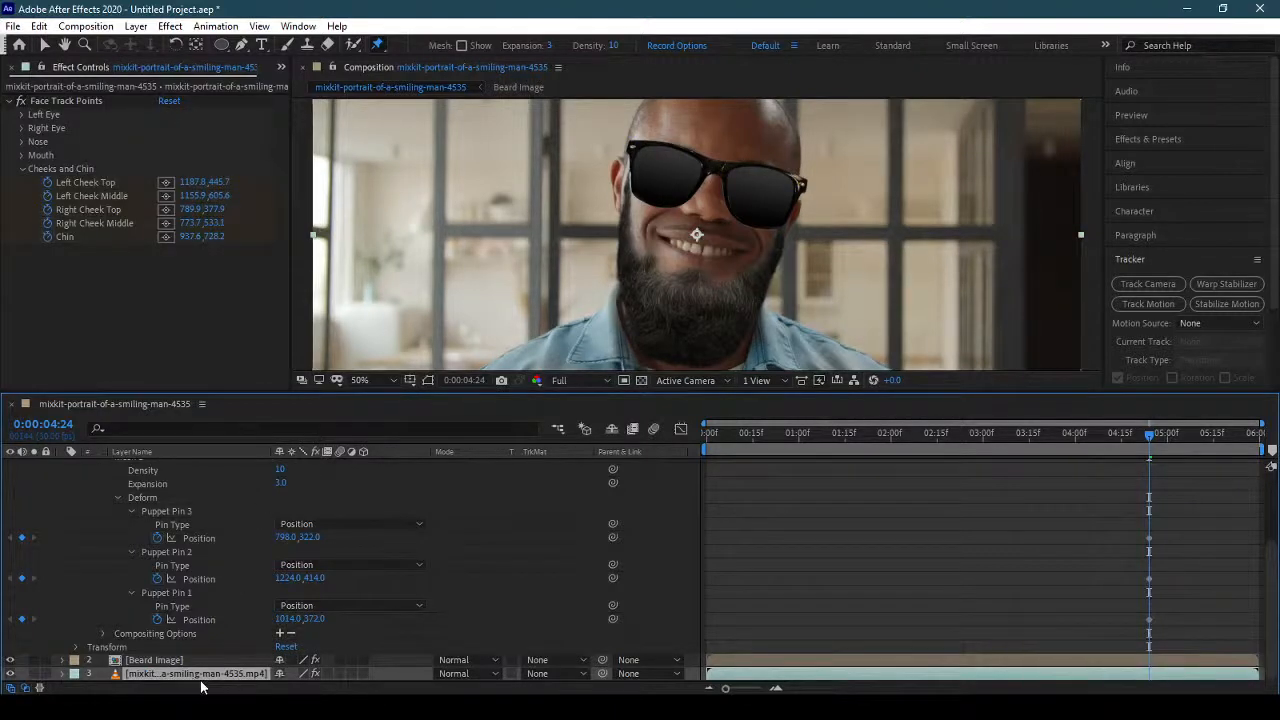
pyautogui.click(24, 170)
pyautogui.click(22, 142)
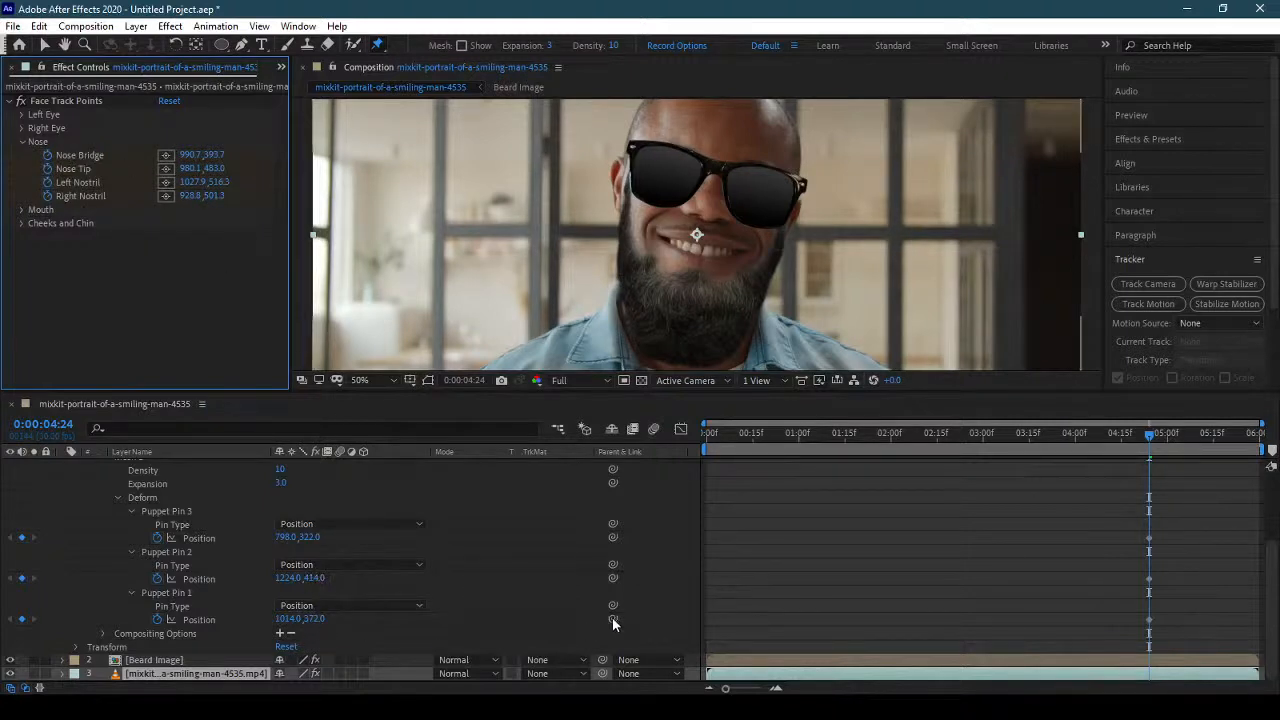
pyautogui.moveTo(612, 617); pyautogui.dragTo(98, 158)
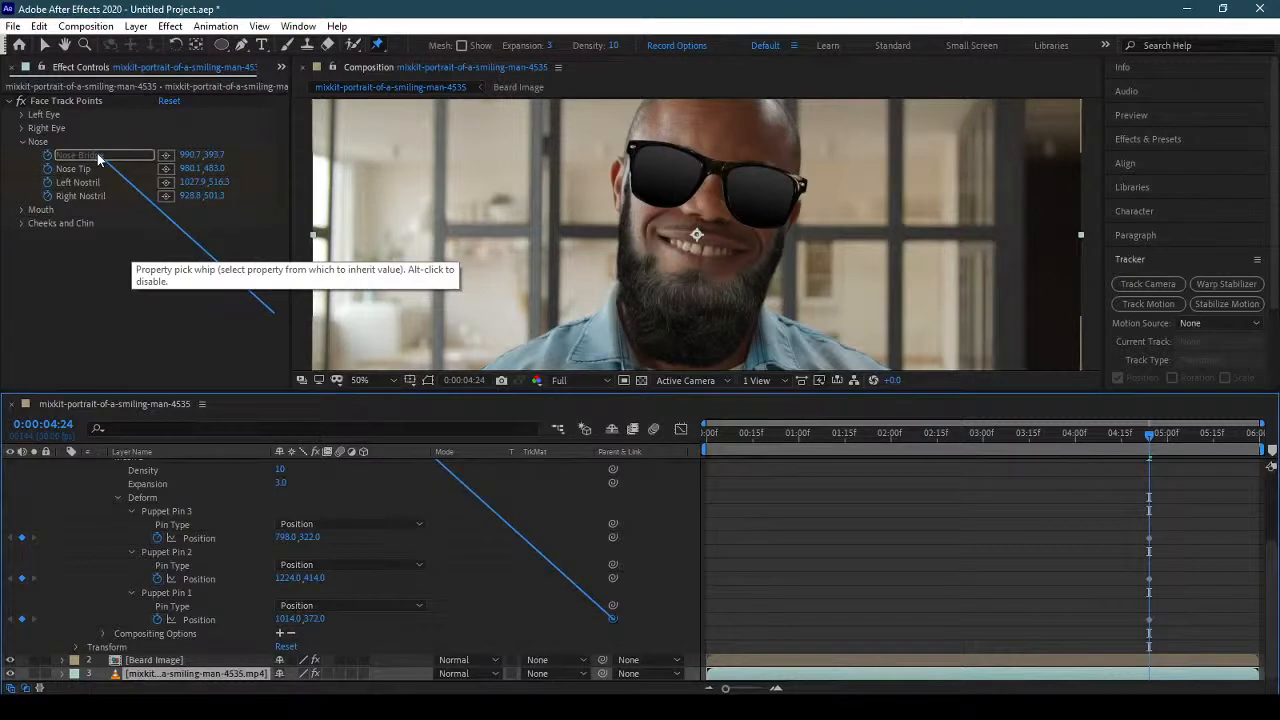
# Link the Sunglasses layer's Puppet Pin 2 position to the portrait clip's Left Cheek Top track point.
pyautogui.moveTo(98, 158); pyautogui.dragTo(98, 158)
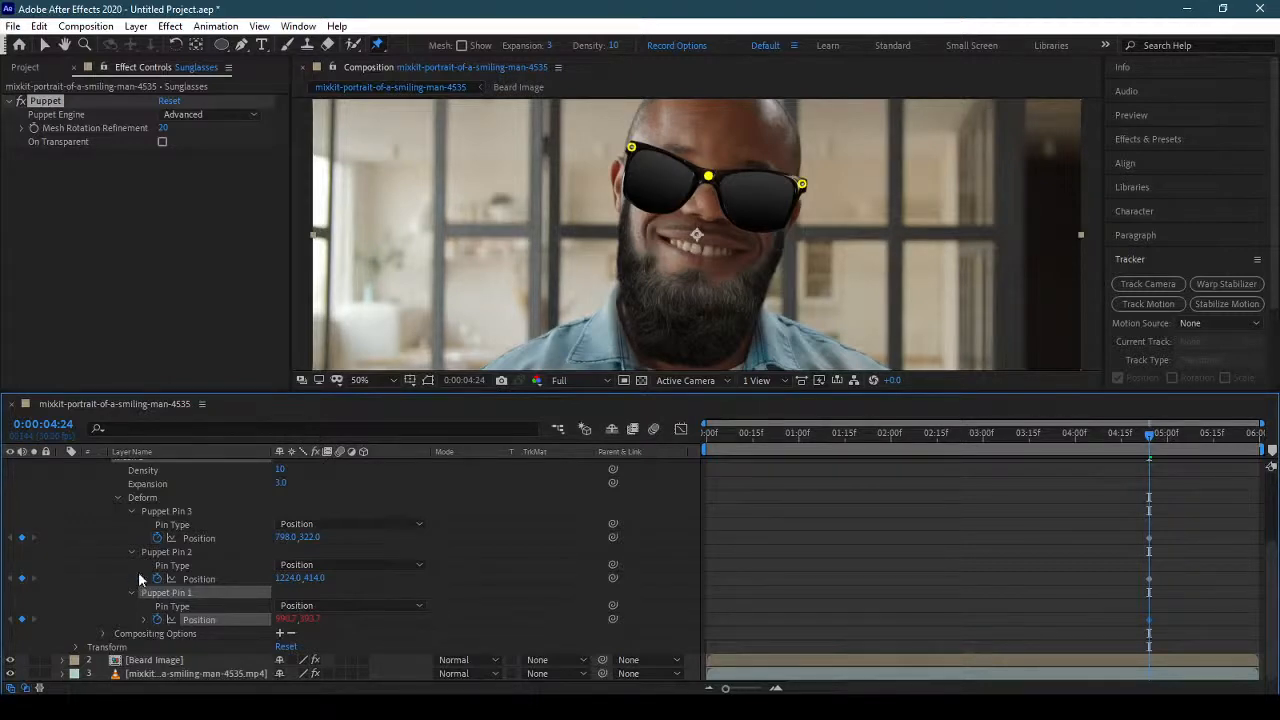
pyautogui.click(146, 673)
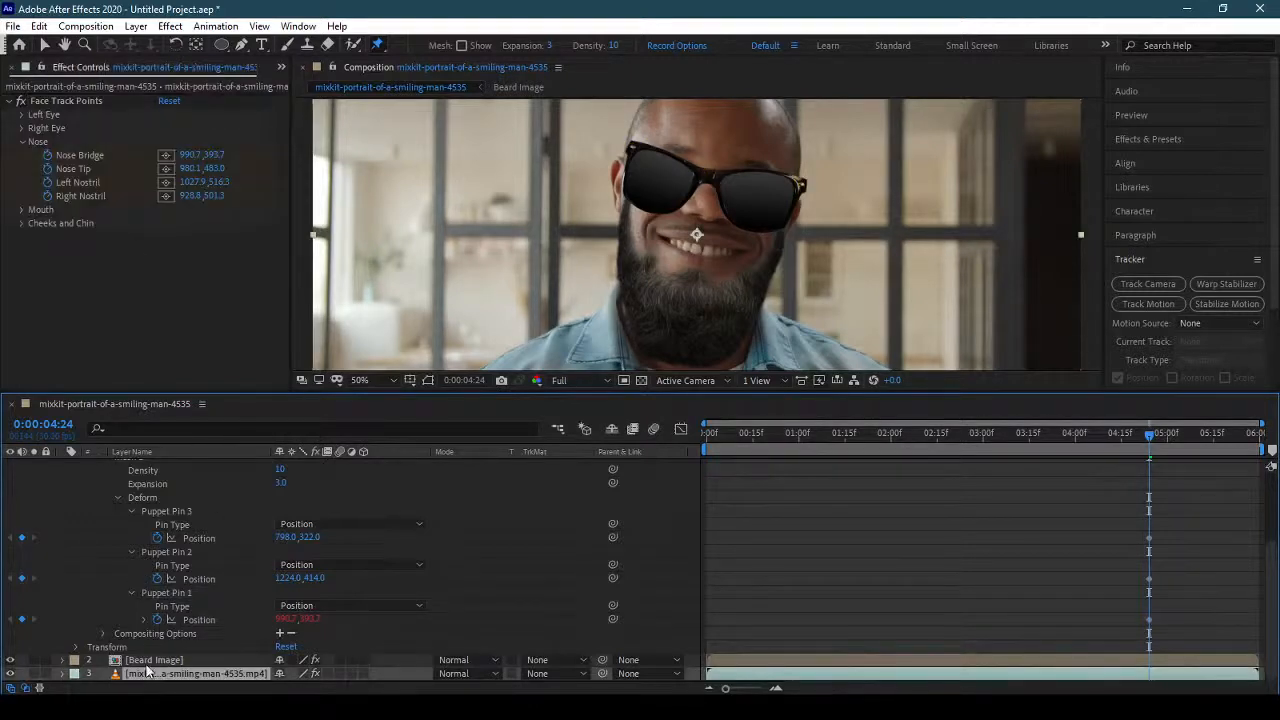
pyautogui.click(22, 142)
pyautogui.click(22, 156)
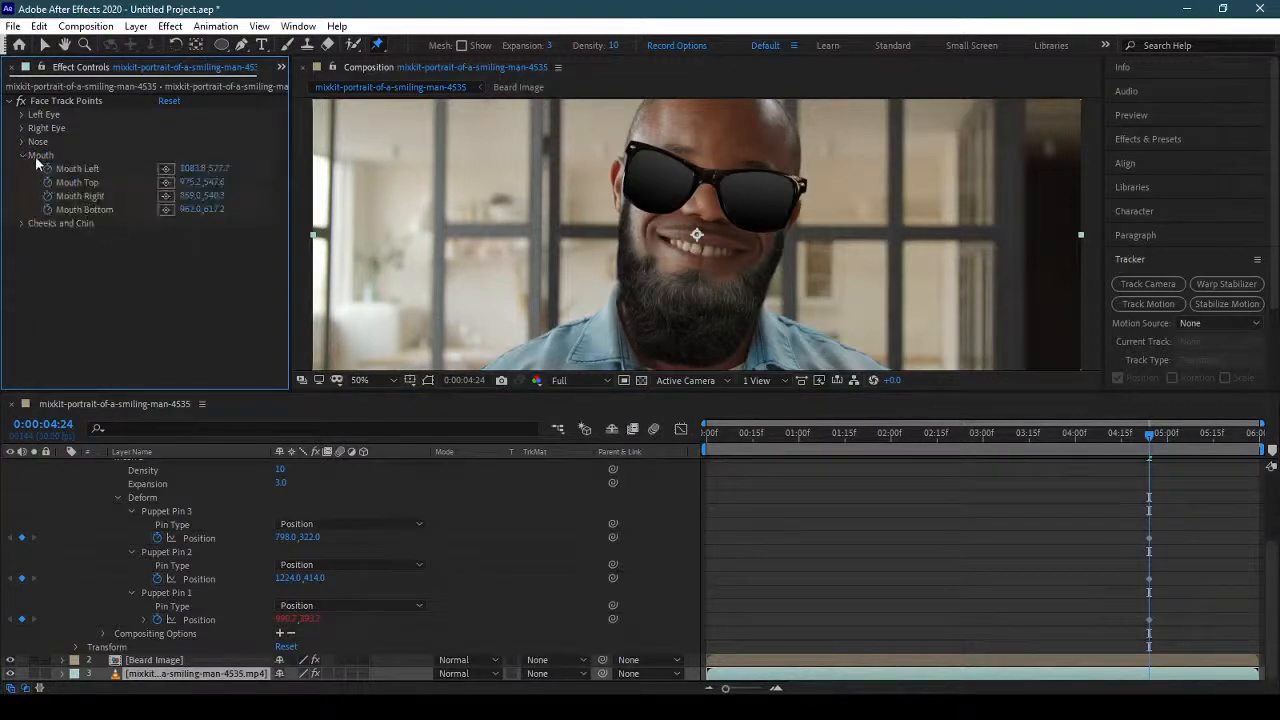
pyautogui.click(22, 156)
pyautogui.click(23, 169)
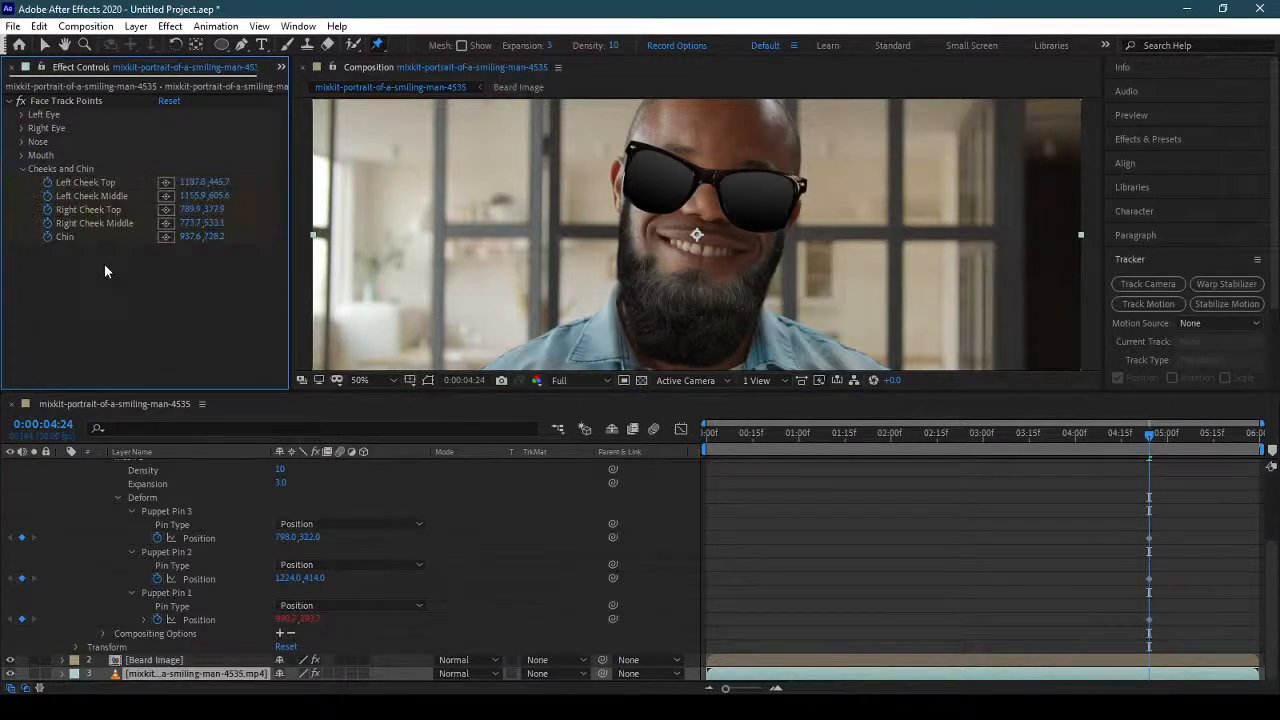
pyautogui.click(168, 184)
pyautogui.moveTo(612, 578); pyautogui.dragTo(110, 185)
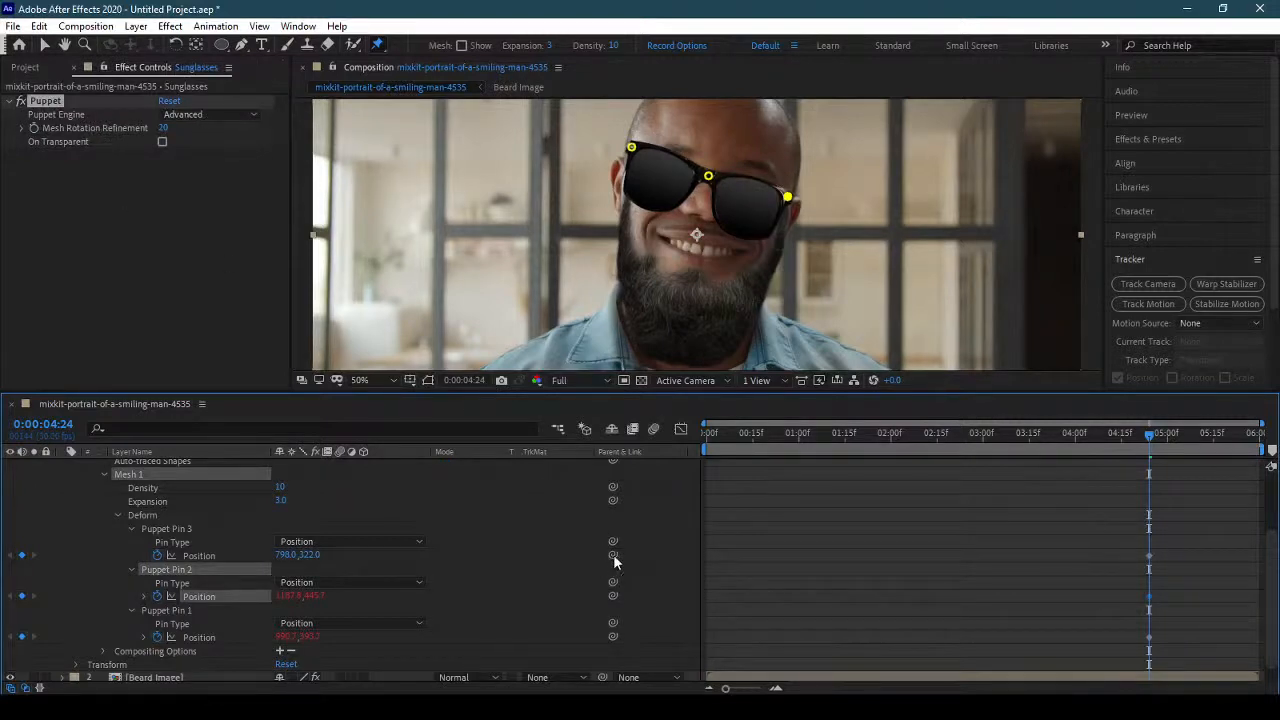
# Link the Sunglasses layer's Puppet Pin 3 position to the portrait clip's Right Cheek Top track point.
pyautogui.moveTo(613, 554); pyautogui.dragTo(121, 269)
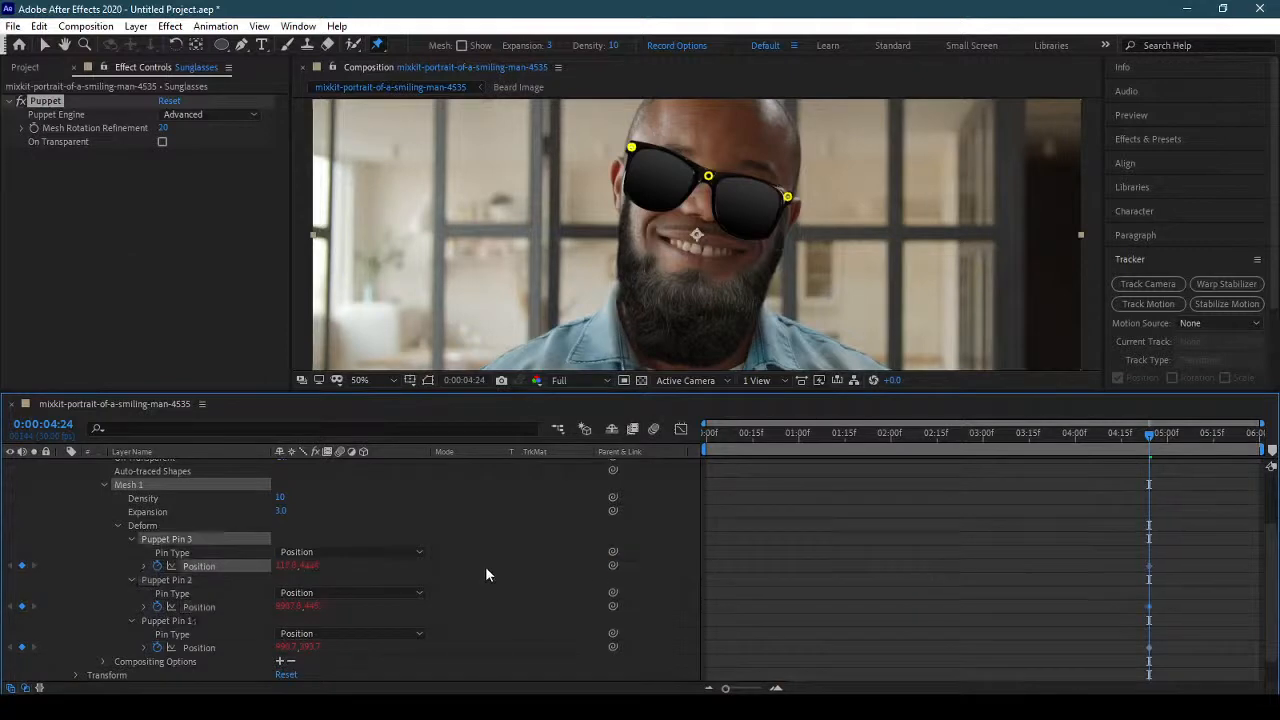
pyautogui.scroll(-2, 485, 566)
pyautogui.click(230, 673)
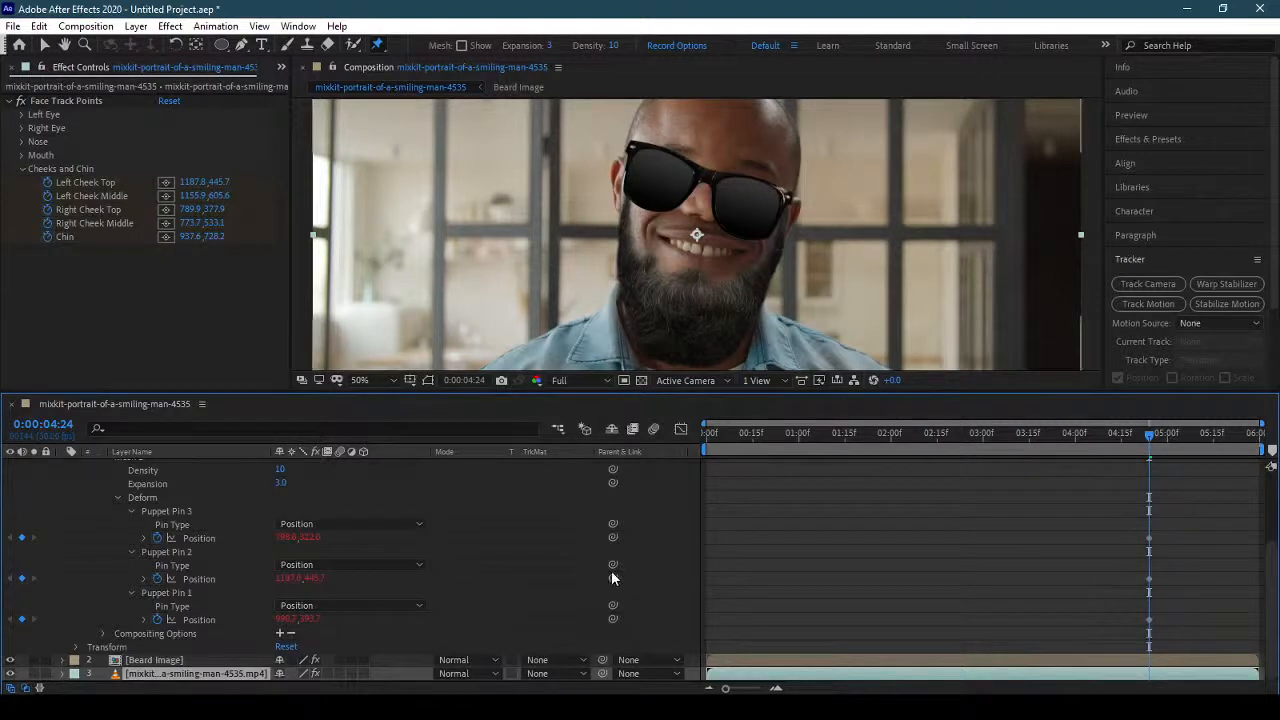
pyautogui.moveTo(613, 537); pyautogui.dragTo(106, 223)
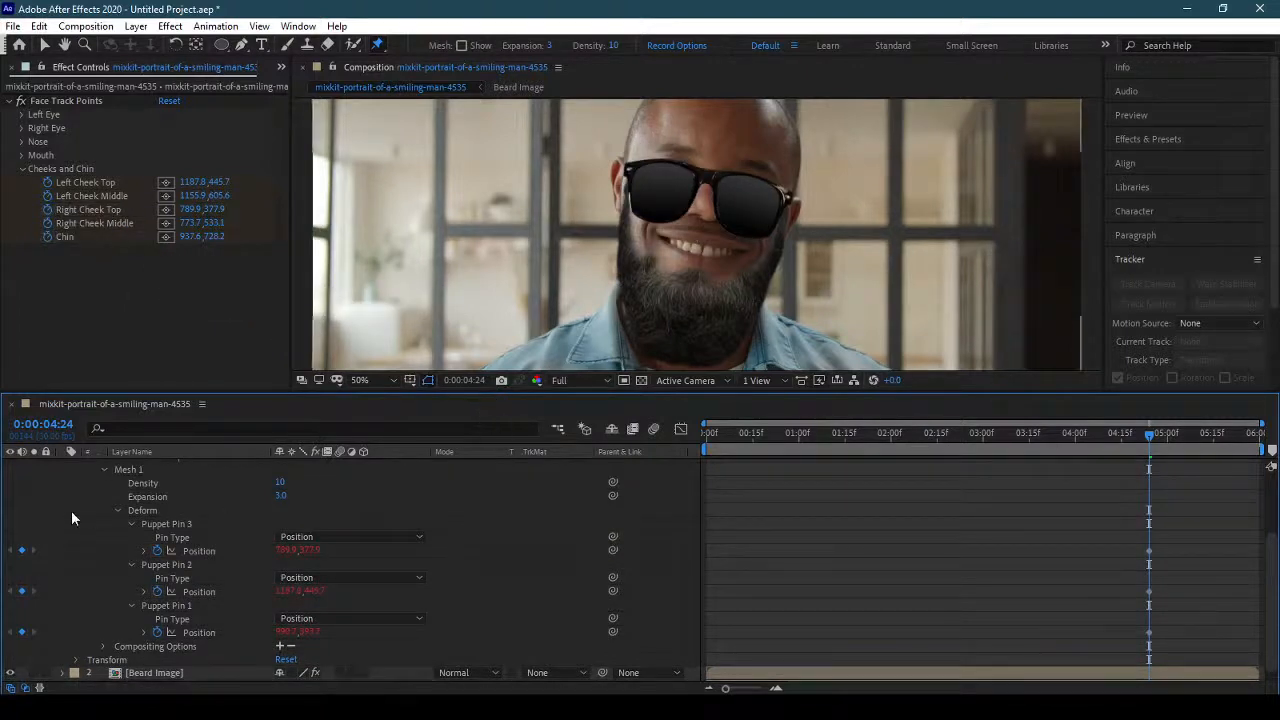
# Collapse the Sunglasses layer's properties and return the playhead to the first frame.
pyautogui.scroll(3, 60, 500)
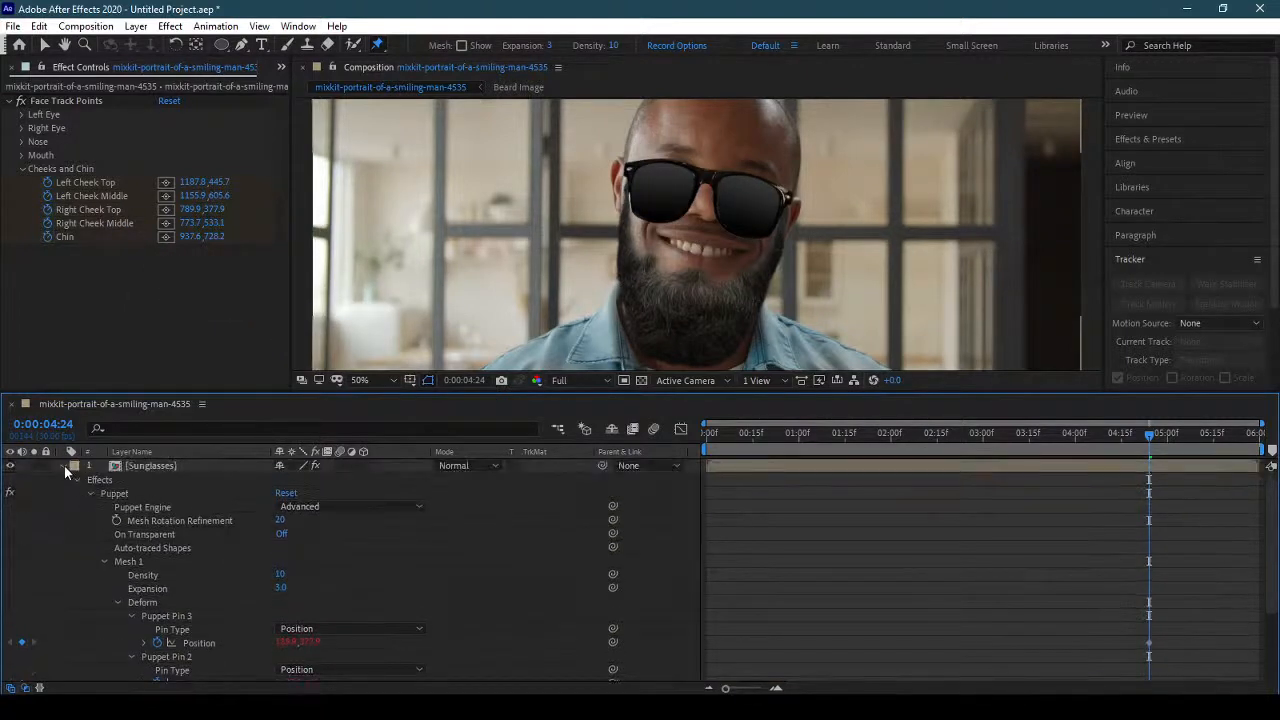
pyautogui.click(64, 465)
pyautogui.press('Home')
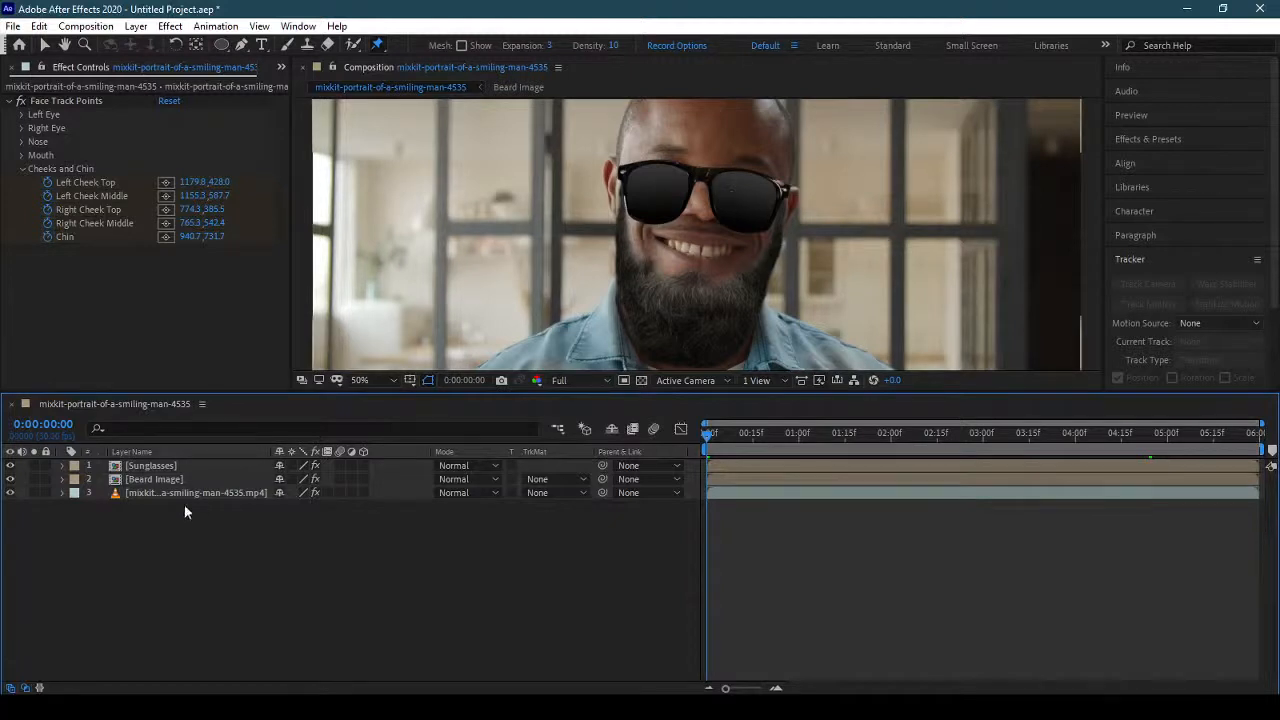
# Try four extra Puppet pins on the Sunglasses layer, at the inner lower part and upper rim of each lens, adjusting their positions.
pyautogui.click(187, 468)
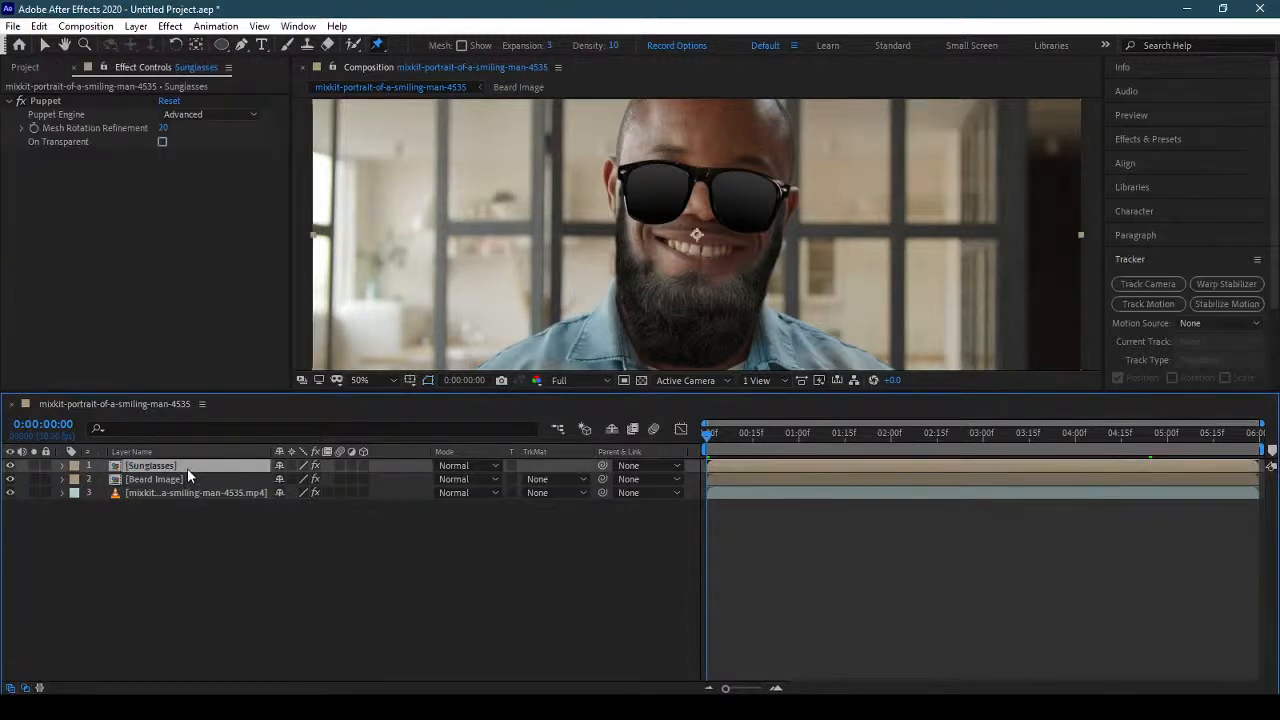
pyautogui.click(723, 204)
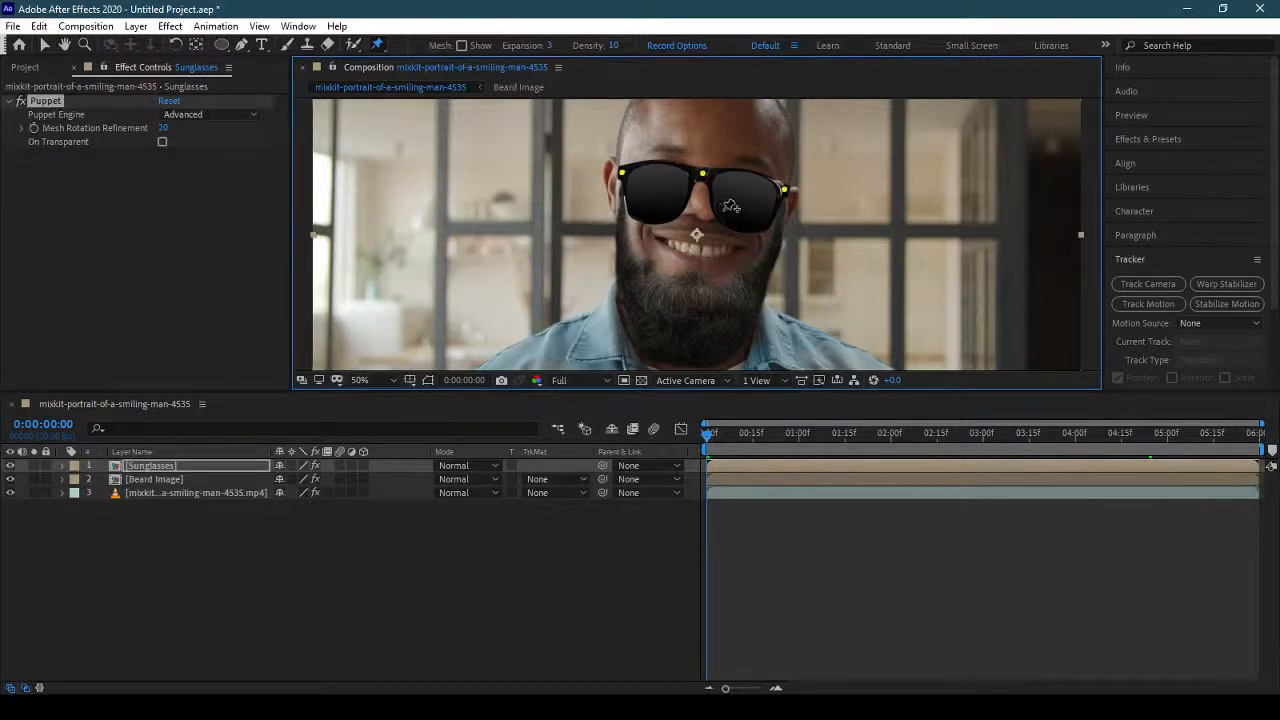
pyautogui.click(722, 210)
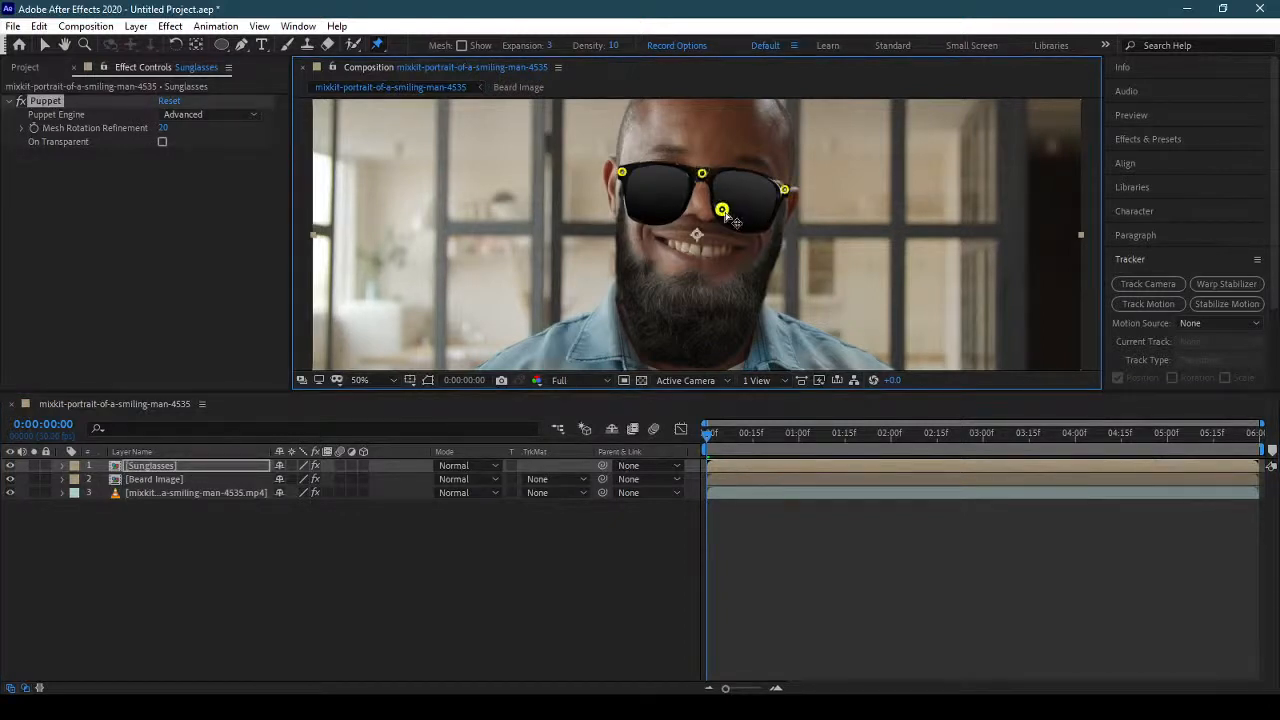
pyautogui.moveTo(725, 213); pyautogui.dragTo(742, 217)
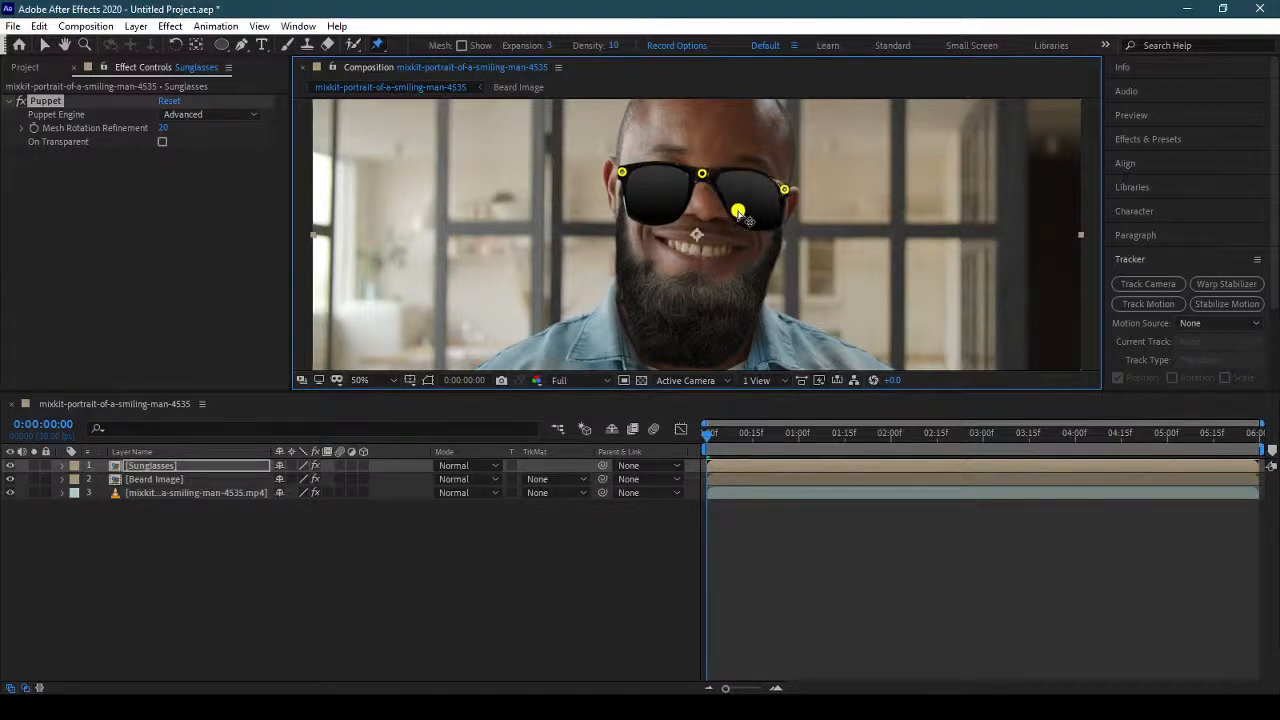
pyautogui.click(675, 207)
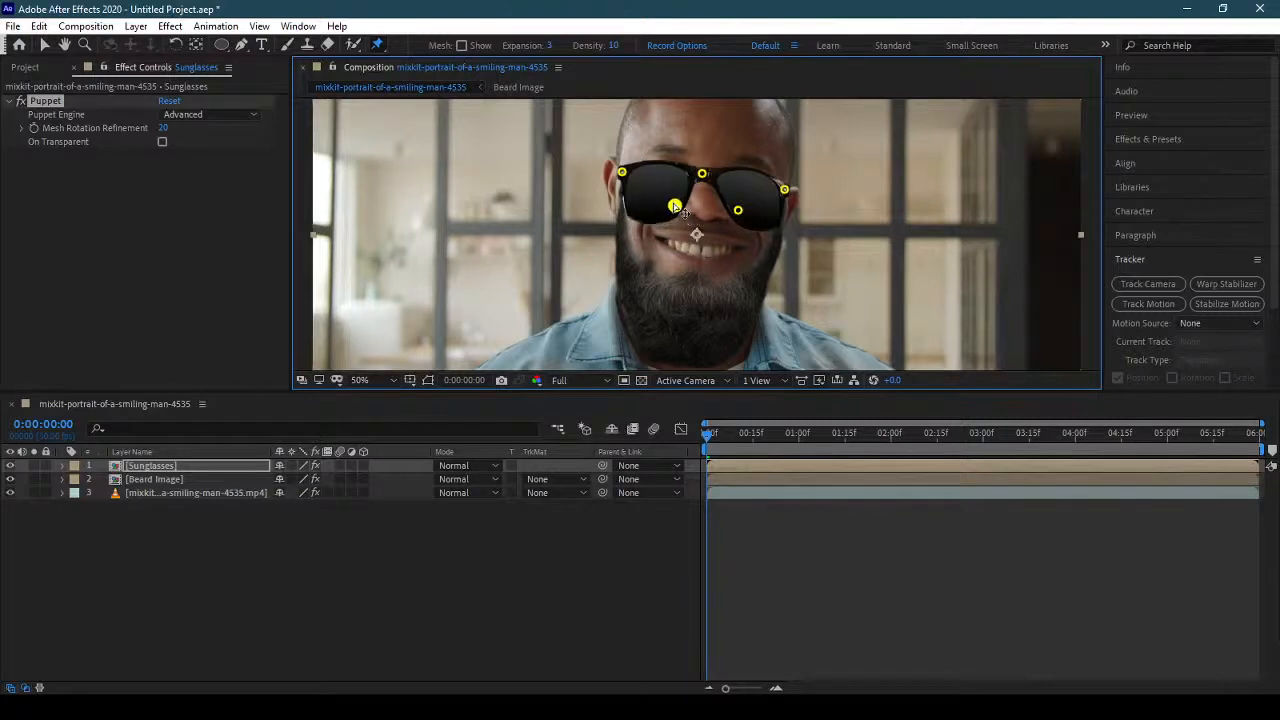
pyautogui.moveTo(678, 210); pyautogui.dragTo(655, 168)
pyautogui.click(657, 163)
pyautogui.click(760, 176)
pyautogui.moveTo(760, 176); pyautogui.dragTo(760, 181)
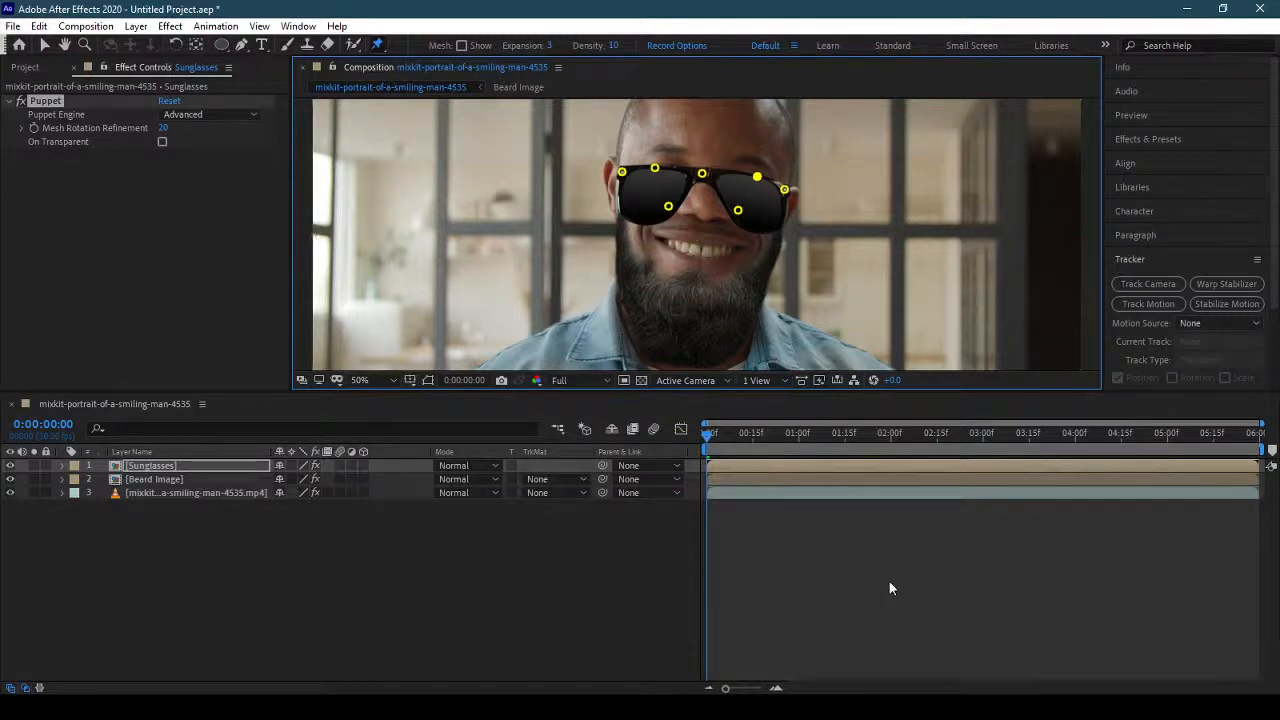
# Preview the sunglasses' movement over the tracked face, and go back to the first frame.
pyautogui.press('space')
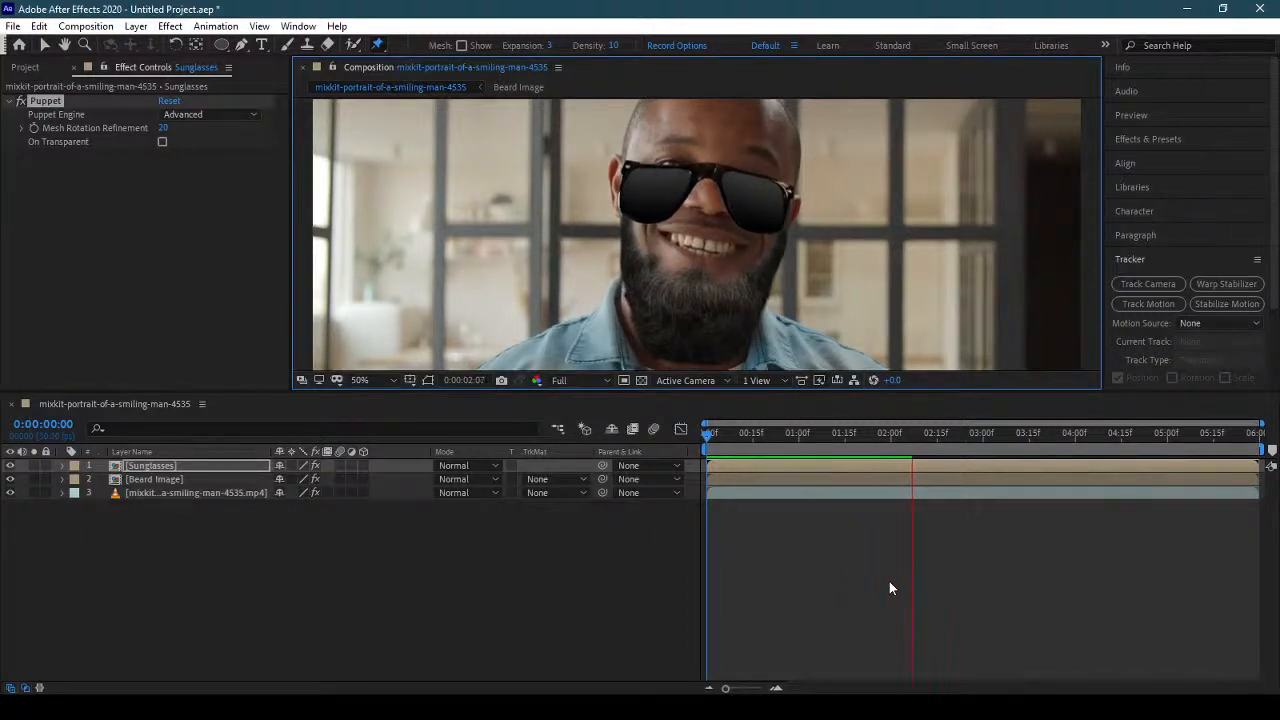
pyautogui.press('space')
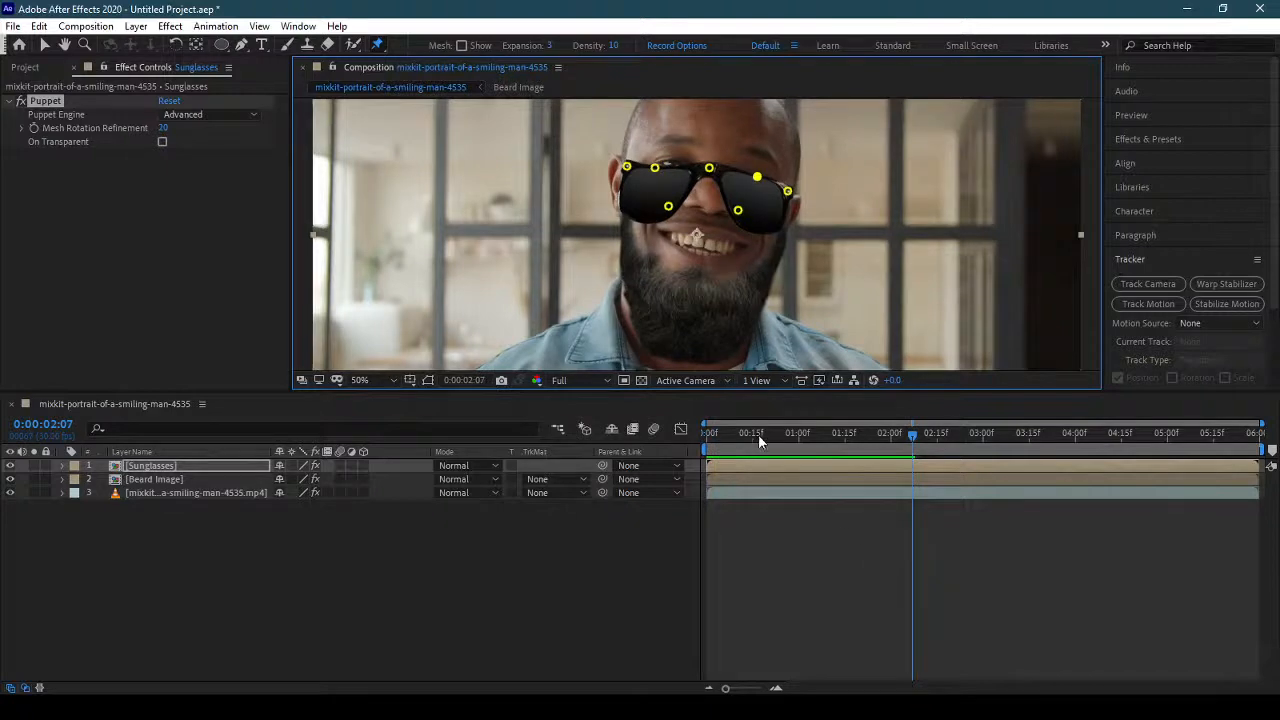
pyautogui.press('Home')
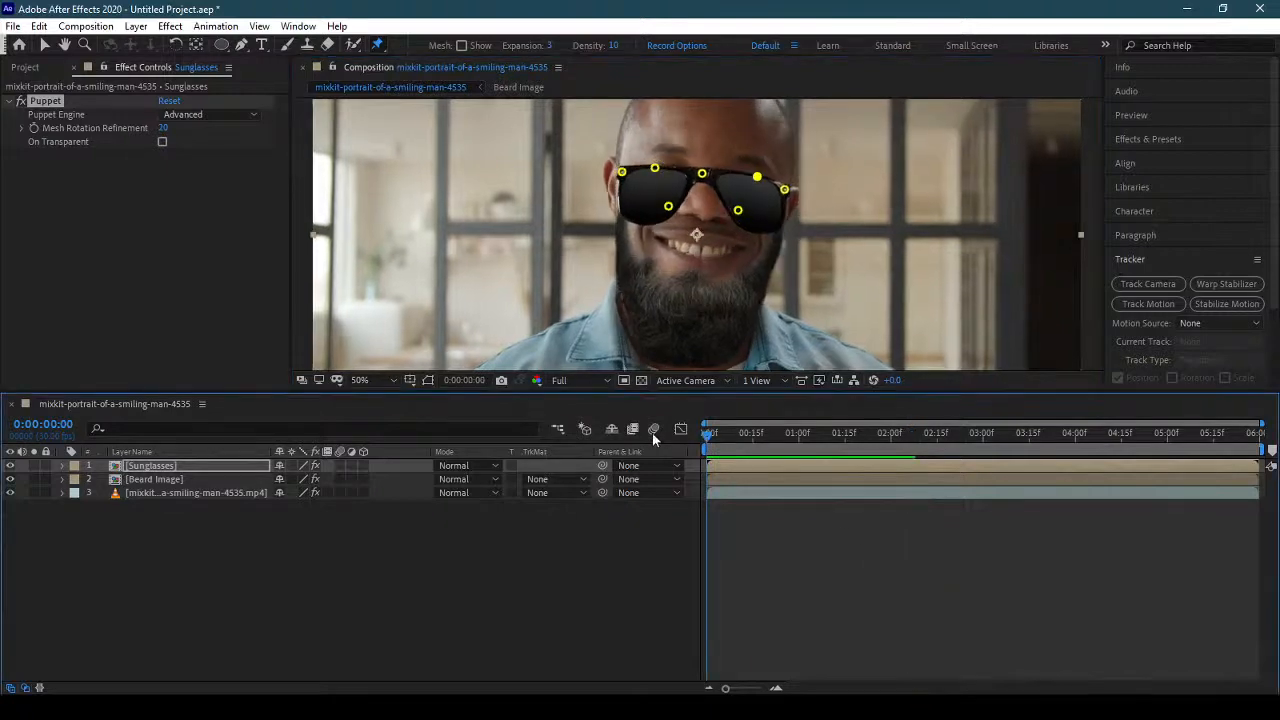
# Remove the four extra Puppet pins from the lenses, keeping only the bridge and outer-corner pins.
pyautogui.press('Delete')
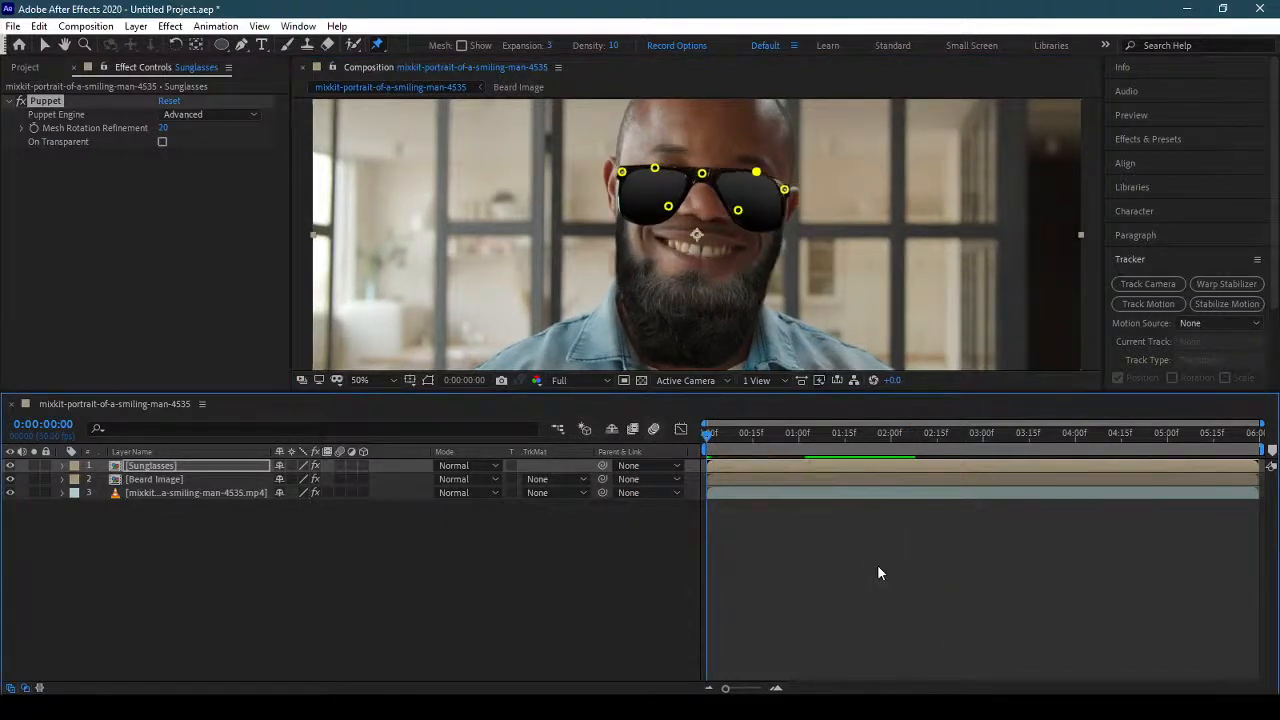
pyautogui.press('Delete')
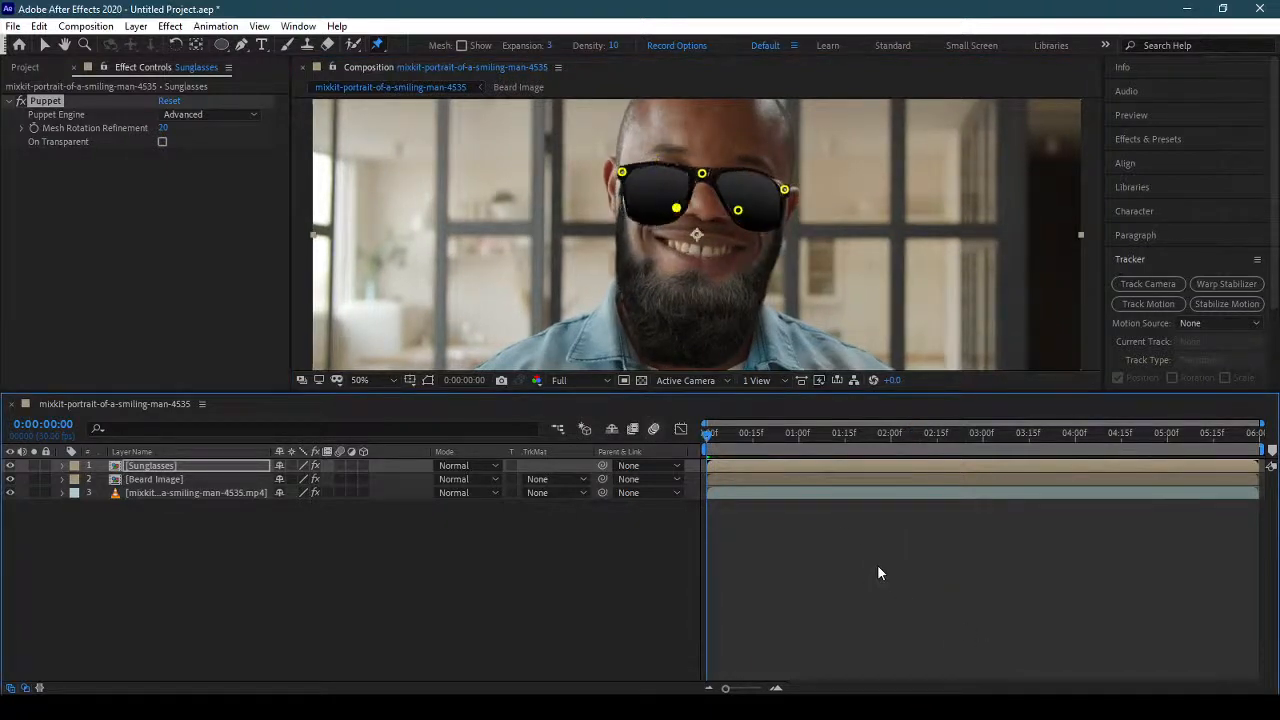
pyautogui.press('Delete')
pyautogui.press('Delete')
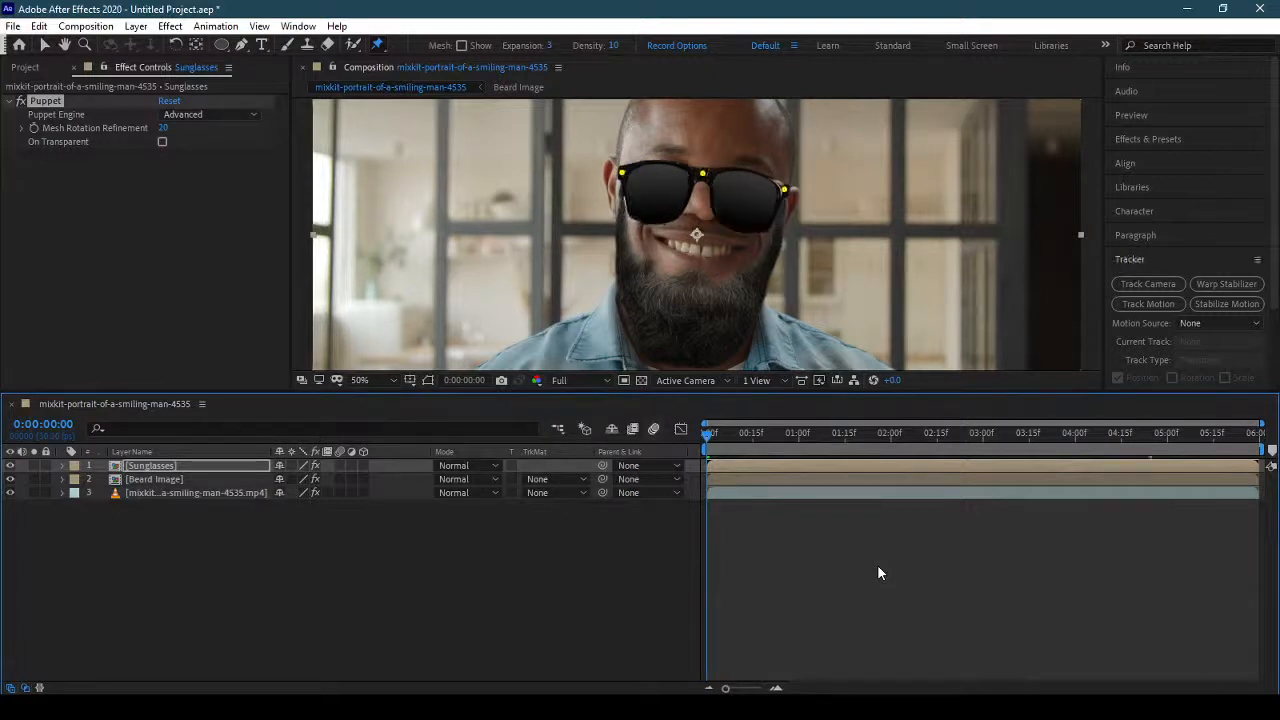
# Open the Sunglasses pre-composition's image layer and enlarge the viewer to fit the whole pair of glasses.
pyautogui.click(202, 465)
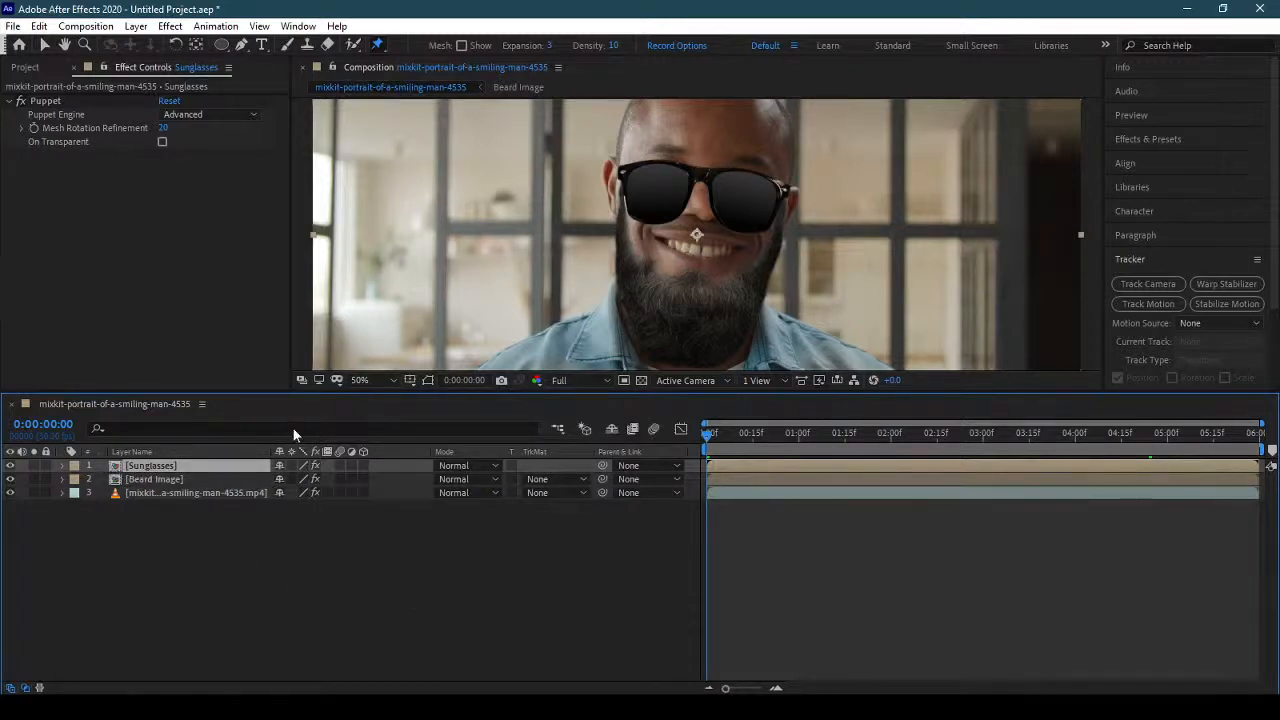
pyautogui.doubleClick(633, 204)
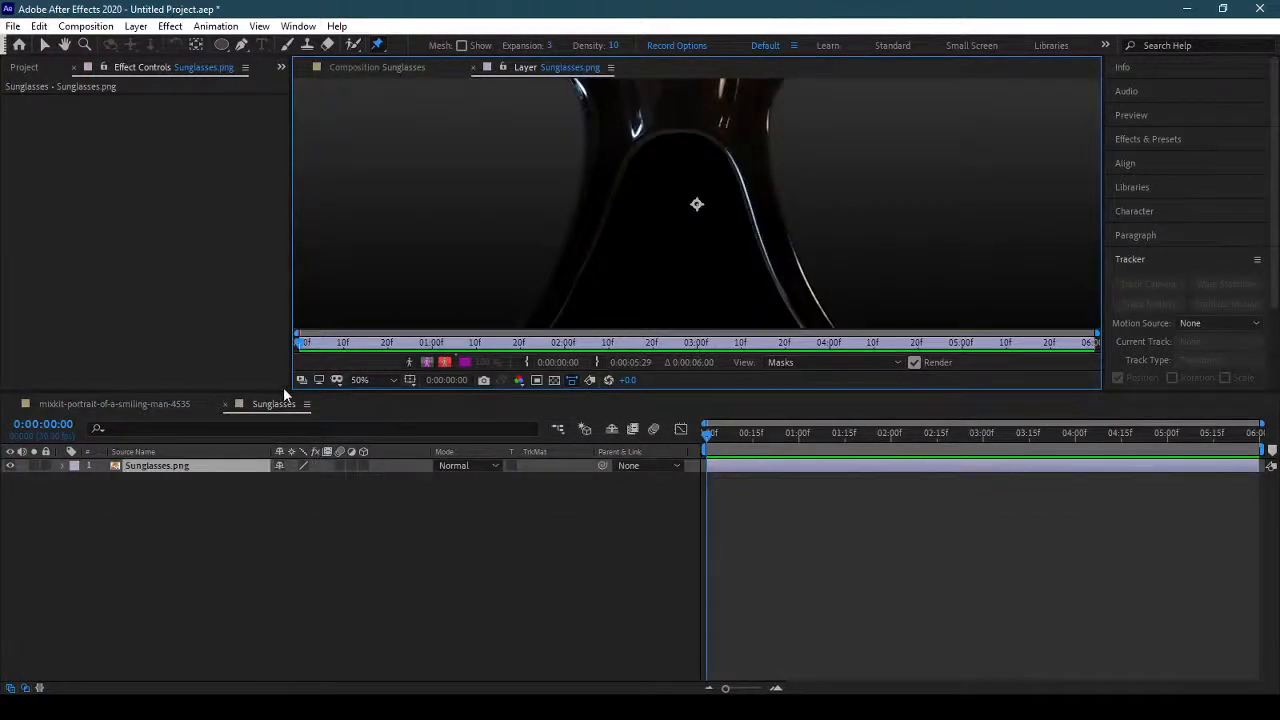
pyautogui.moveTo(284, 390); pyautogui.dragTo(295, 570)
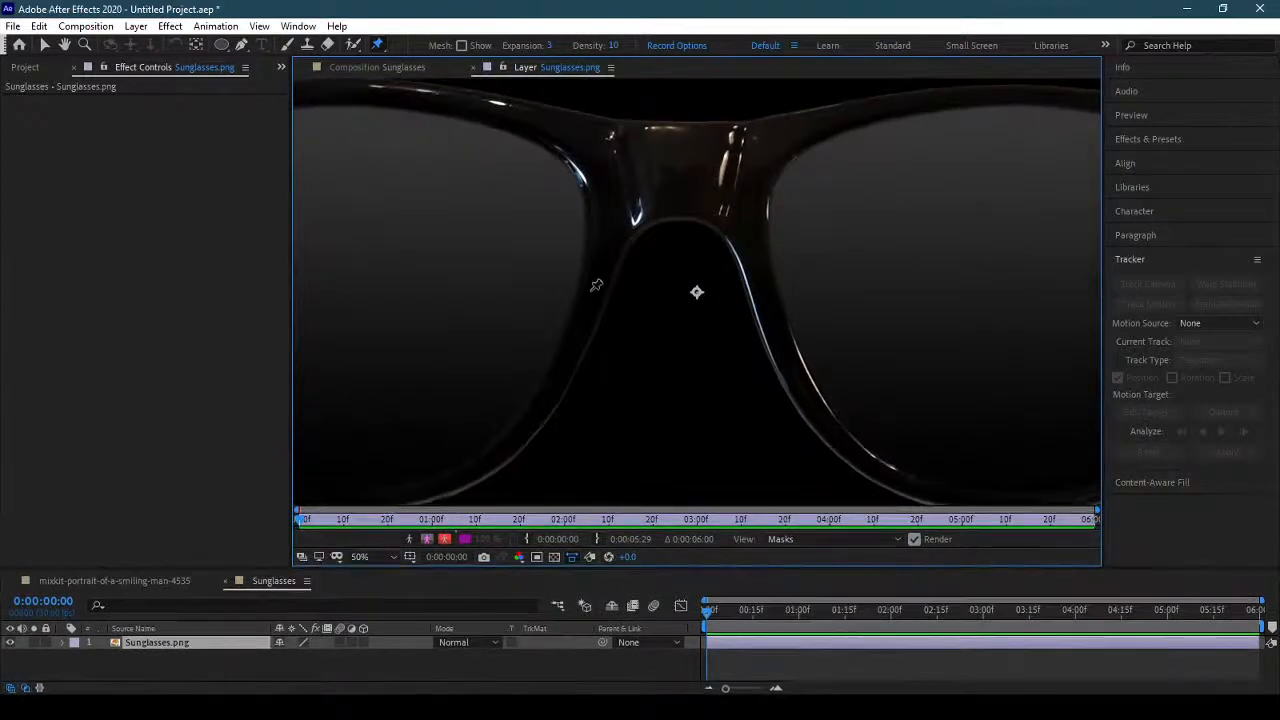
pyautogui.scroll(-2, 597, 280)
pyautogui.scroll(1, 597, 281)
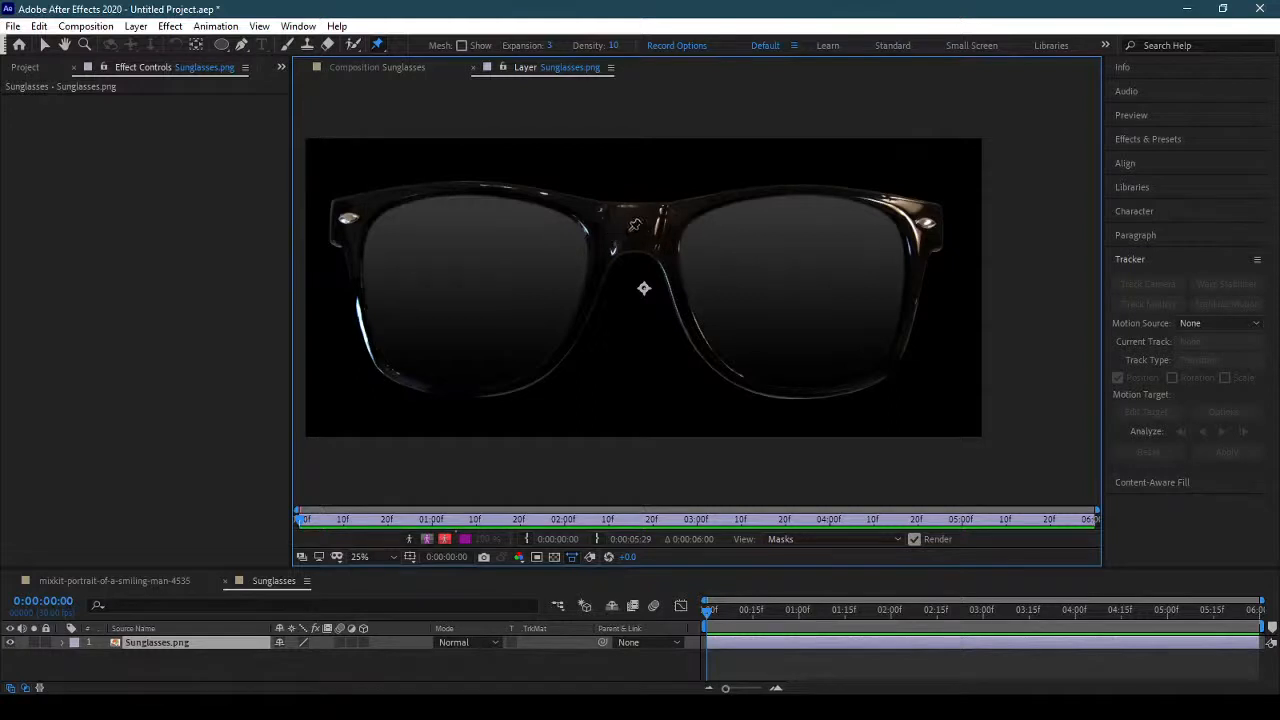
# Close the Sunglasses.png layer view, turn on the Sunglasses composition's transparency grid and return to the portrait composition.
pyautogui.click(385, 67)
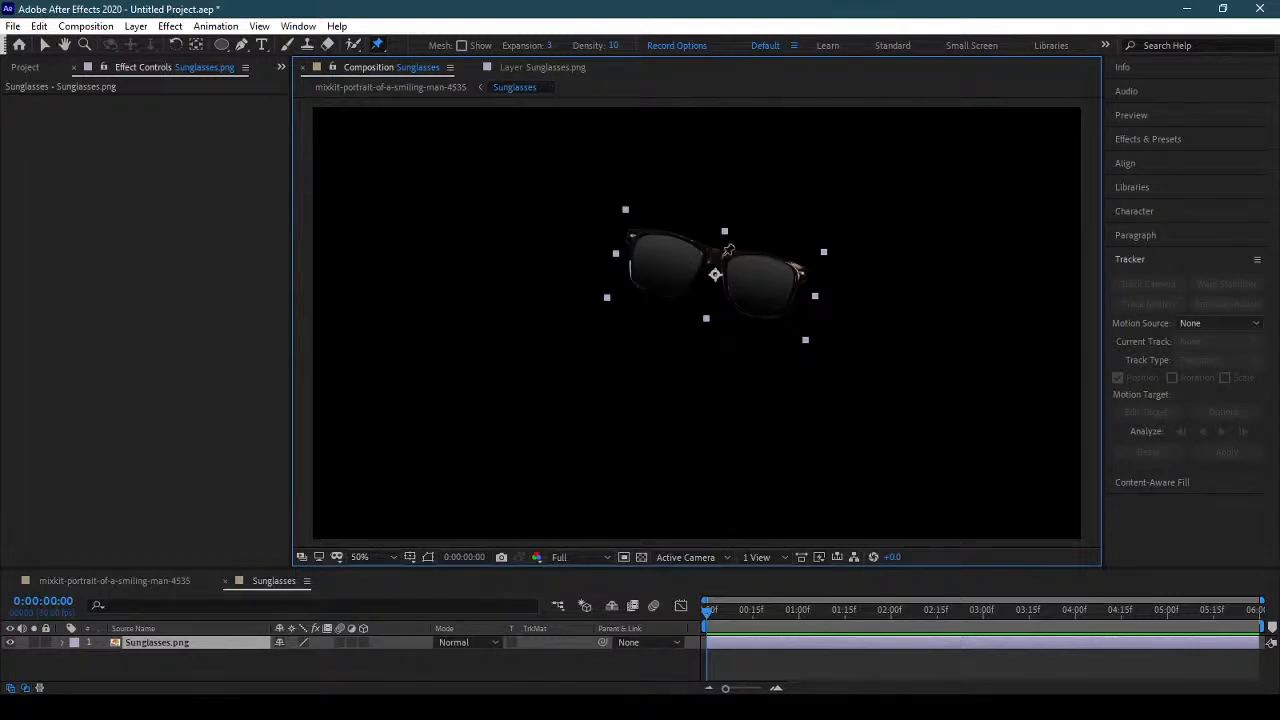
pyautogui.click(475, 67)
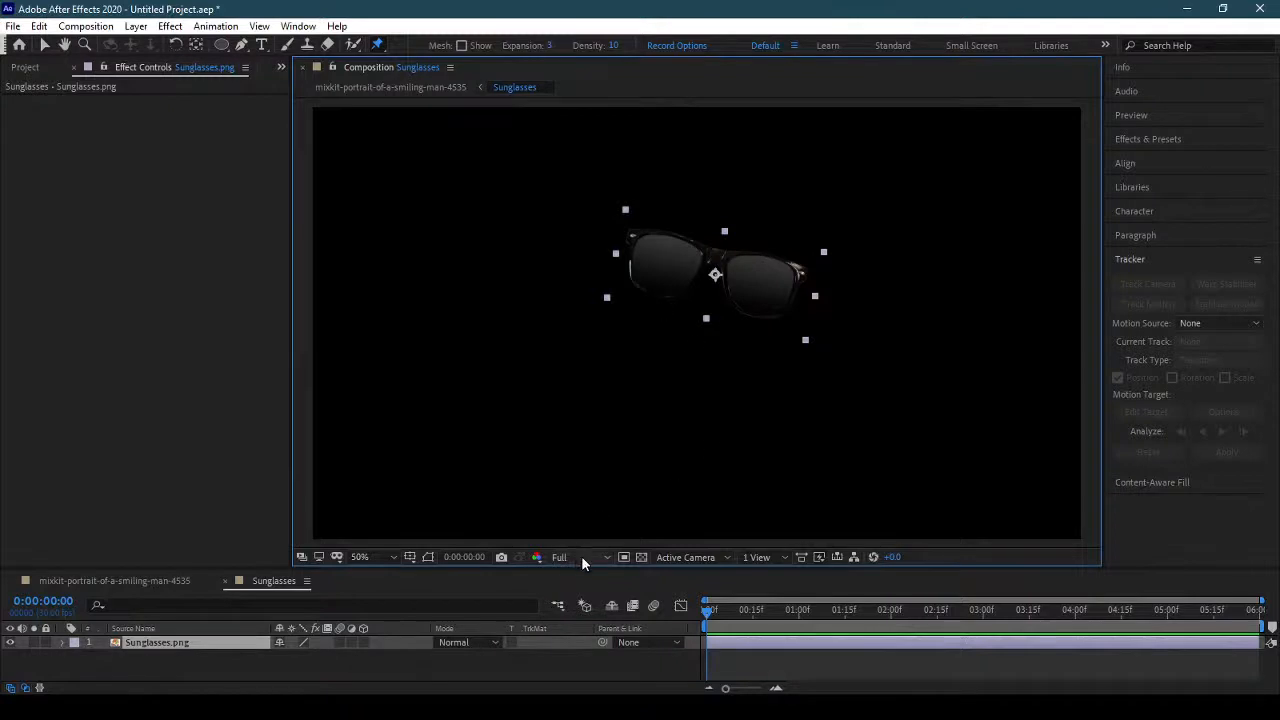
pyautogui.click(641, 557)
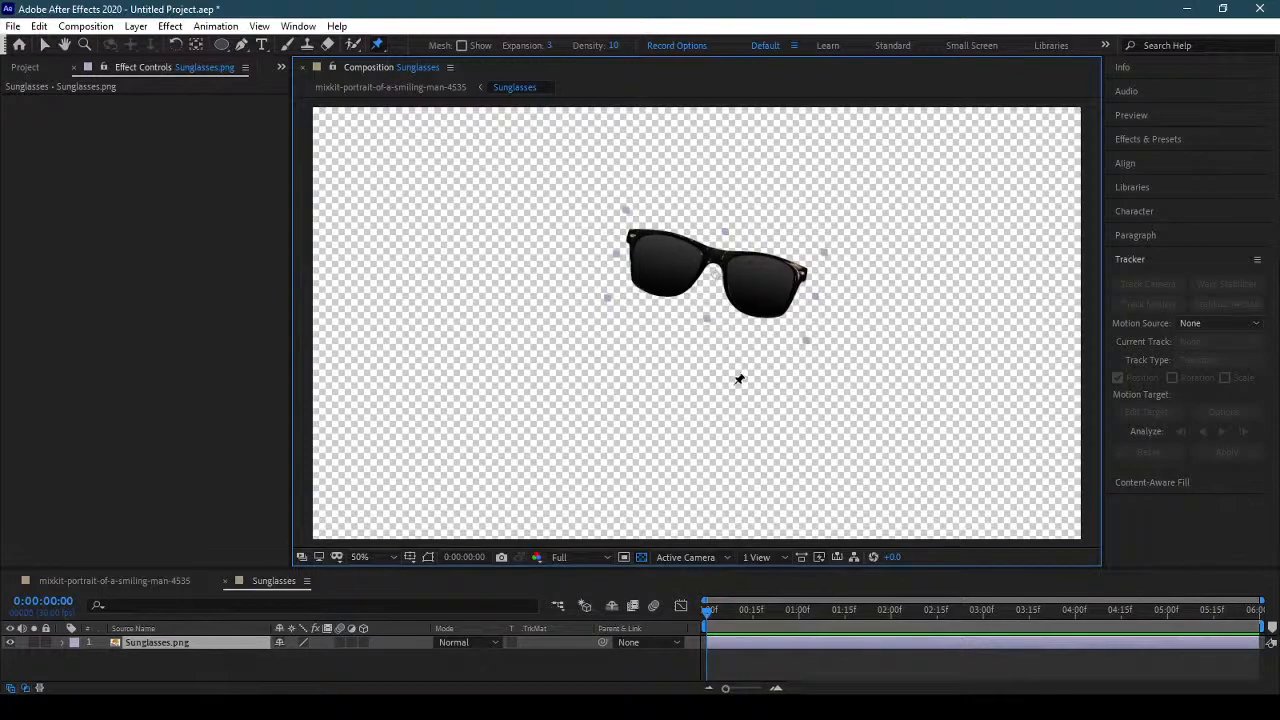
pyautogui.click(150, 580)
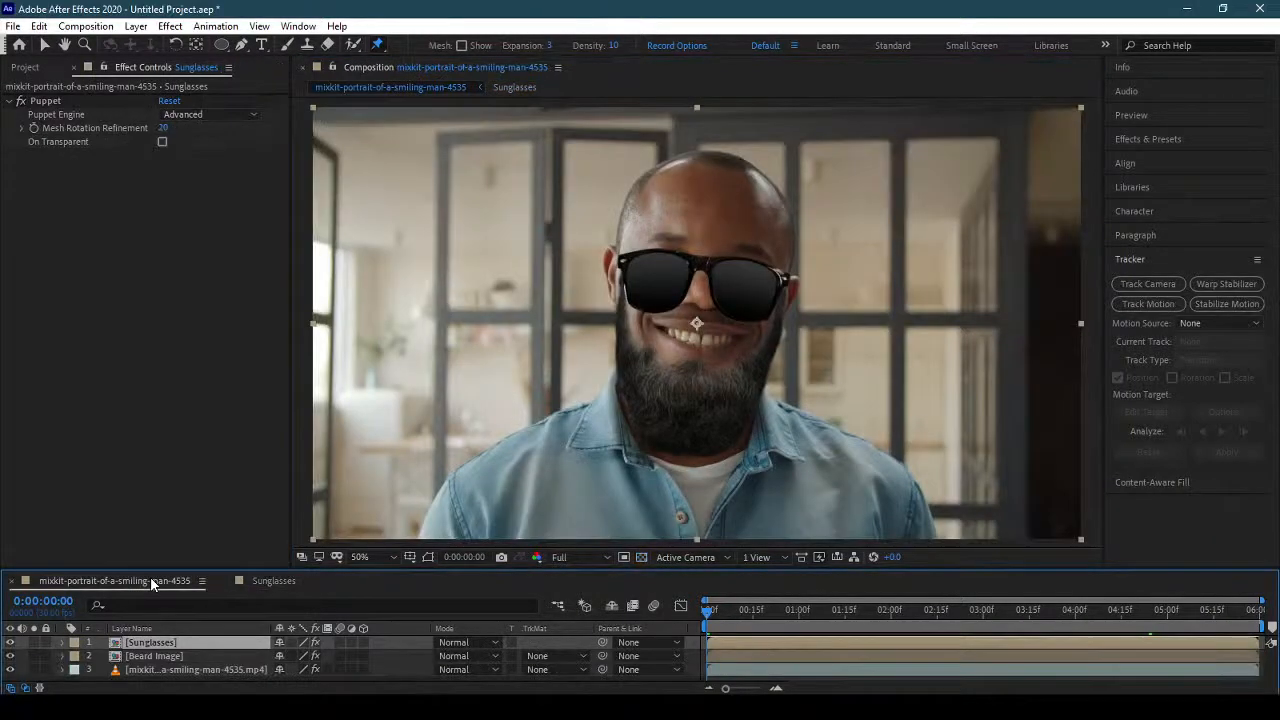
# Try an extra Puppet pin beside the sunglasses' bridge with the portrait composition's viewer locked and the Sunglasses timeline open.
pyautogui.click(333, 68)
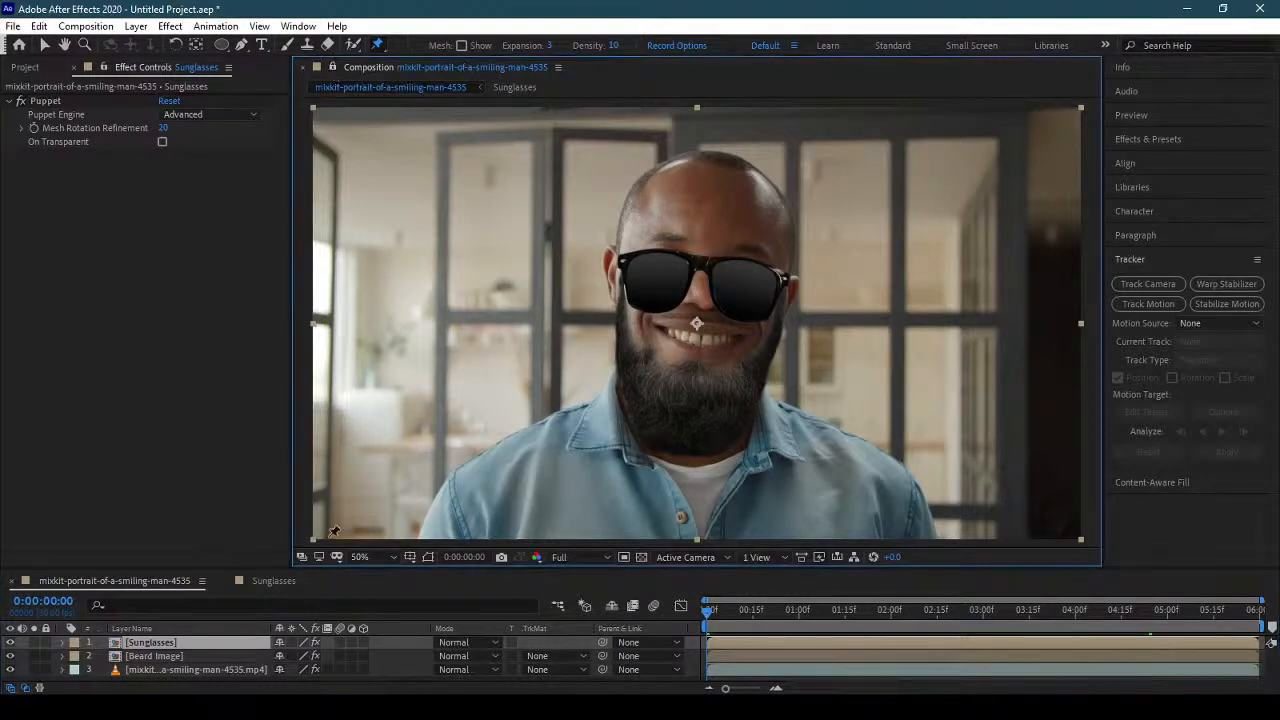
pyautogui.click(272, 582)
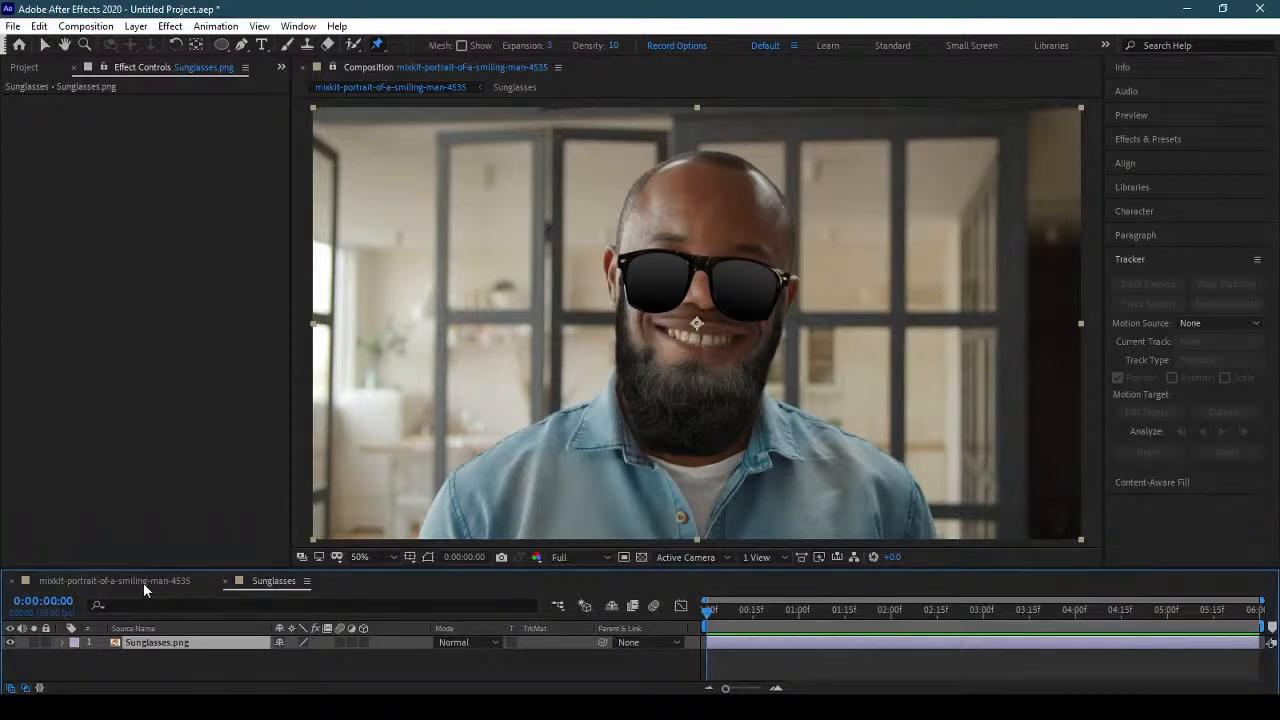
pyautogui.click(621, 261)
pyautogui.click(784, 278)
pyautogui.click(702, 263)
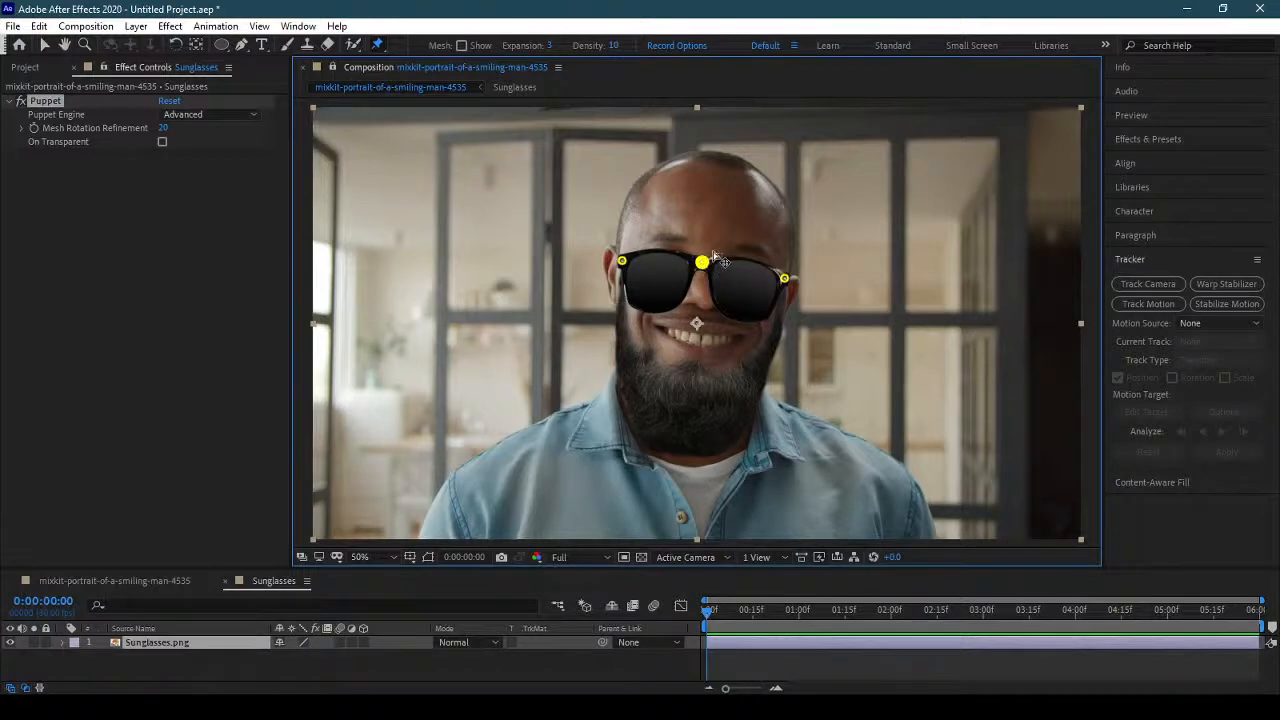
pyautogui.click(706, 261)
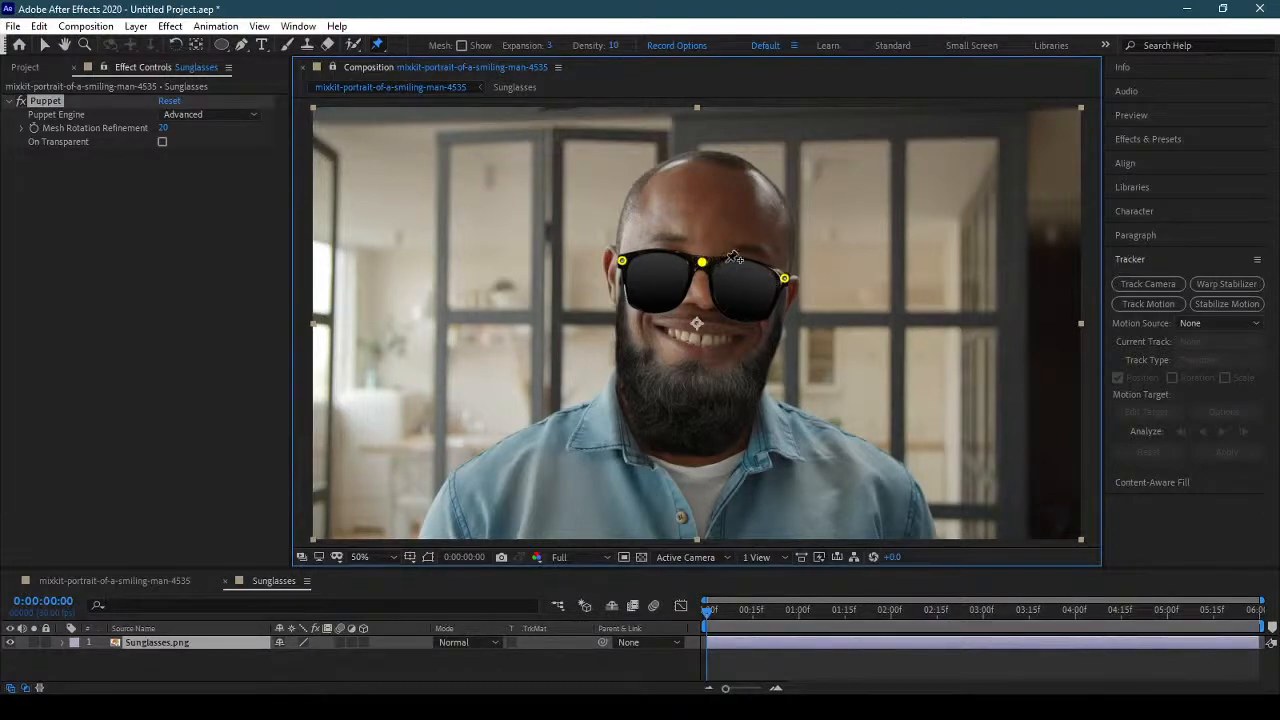
pyautogui.click(722, 262)
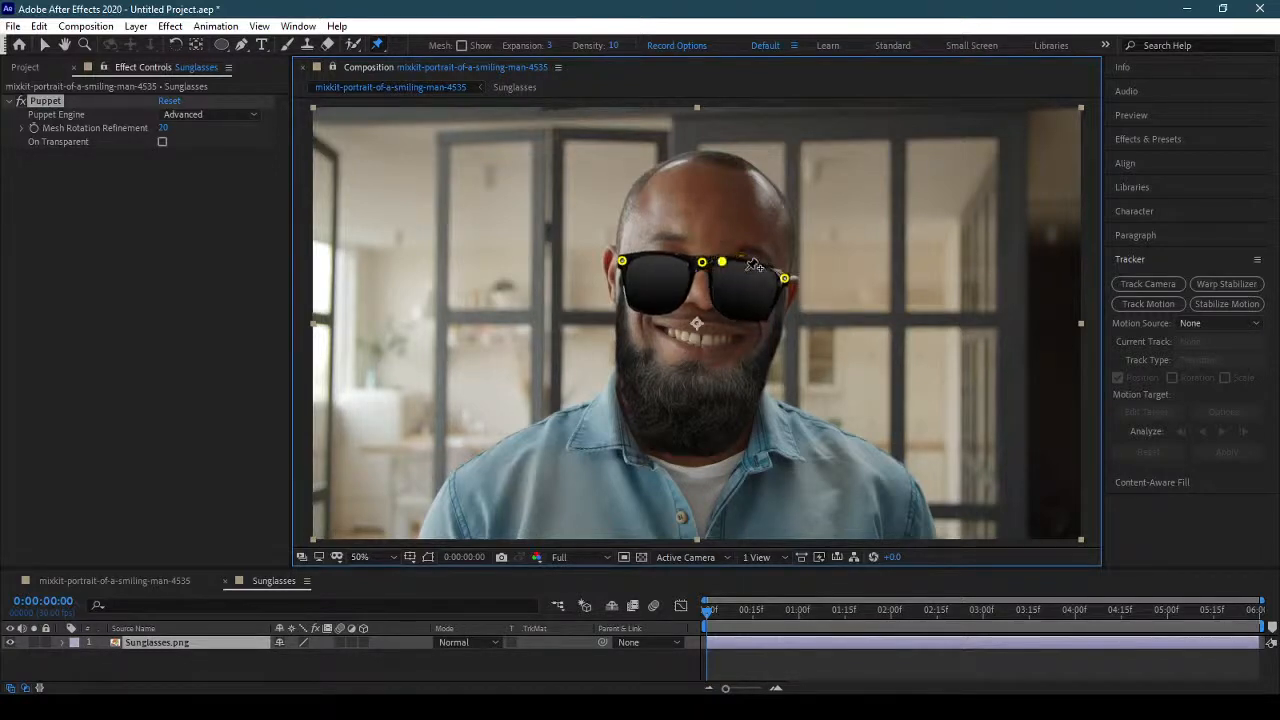
pyautogui.hotkey('ctrl', 'z')
pyautogui.click(332, 70)
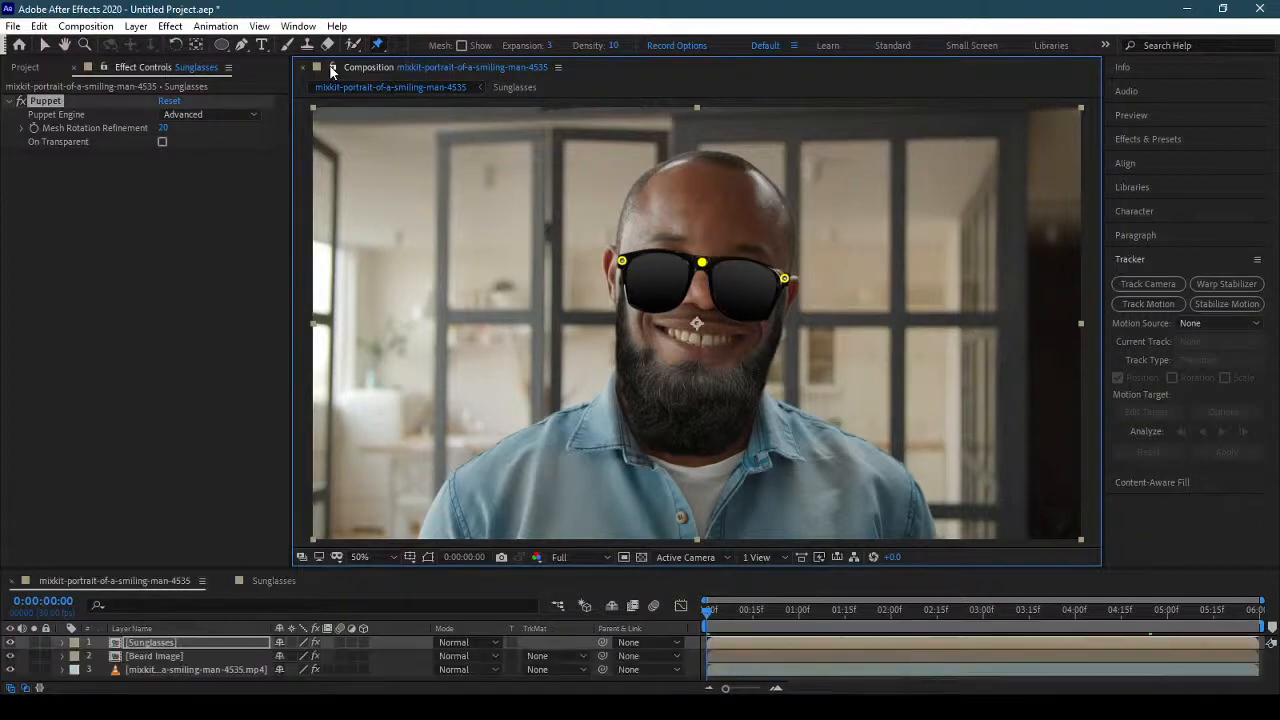
# Pin Sunglasses.png at the bridge and both outer corners with the Puppet Pin tool, inside the Sunglasses composition.
pyautogui.click(283, 585)
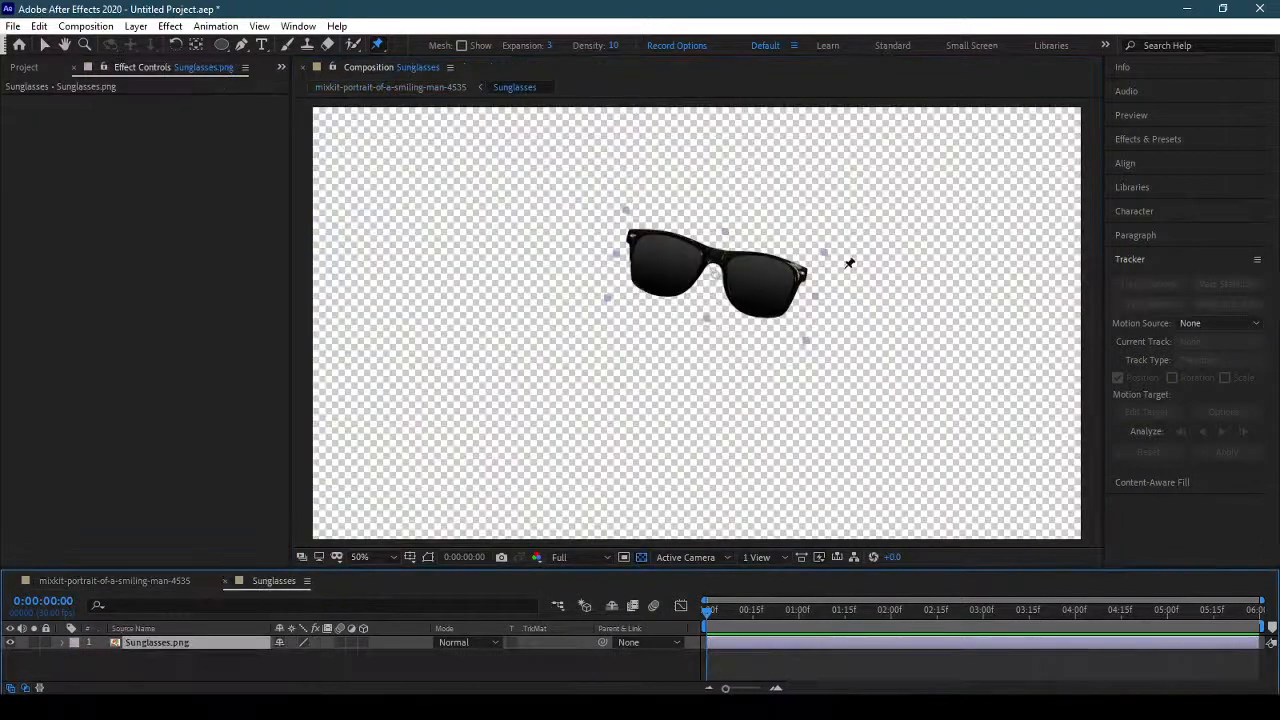
pyautogui.click(719, 254)
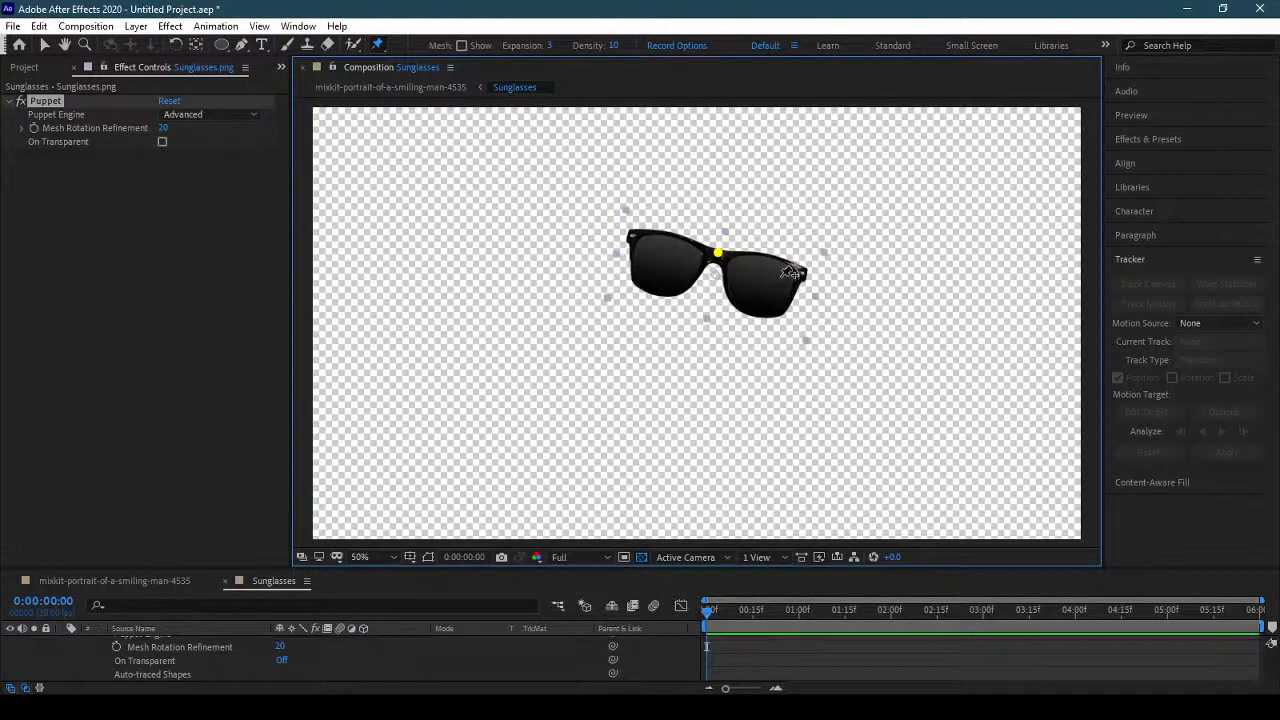
pyautogui.click(633, 237)
pyautogui.click(801, 270)
pyautogui.click(177, 580)
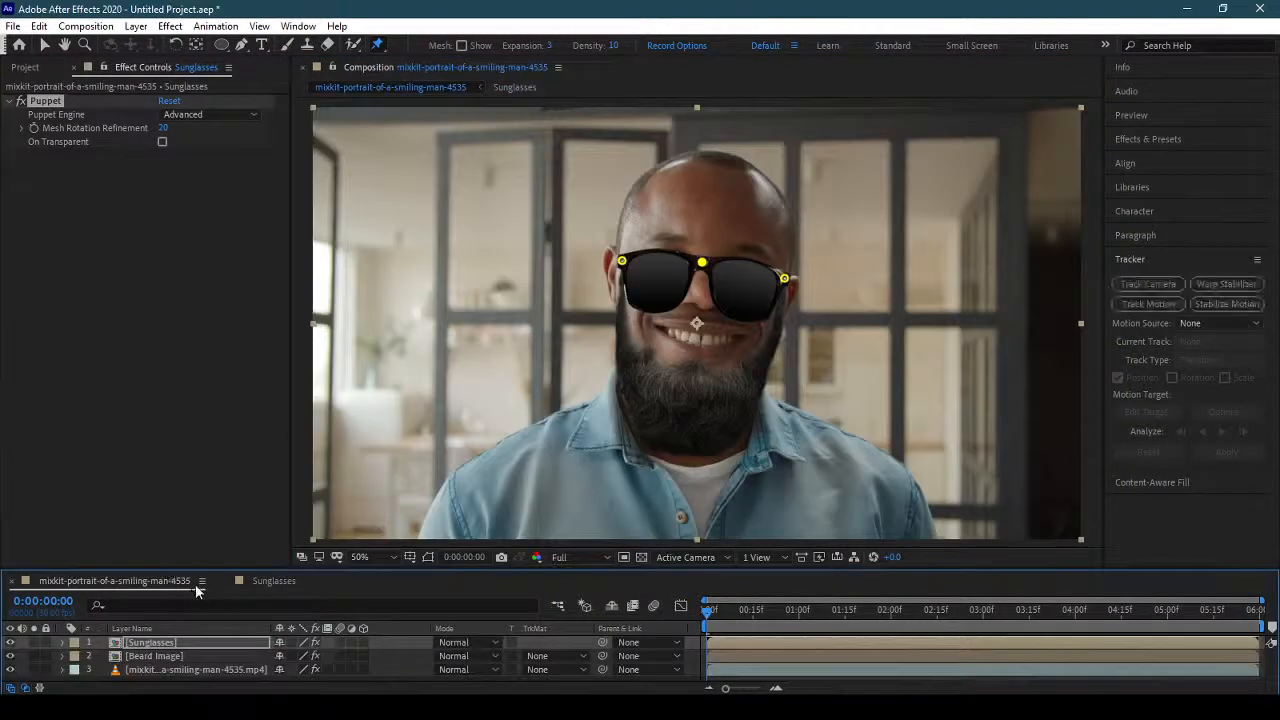
pyautogui.click(273, 580)
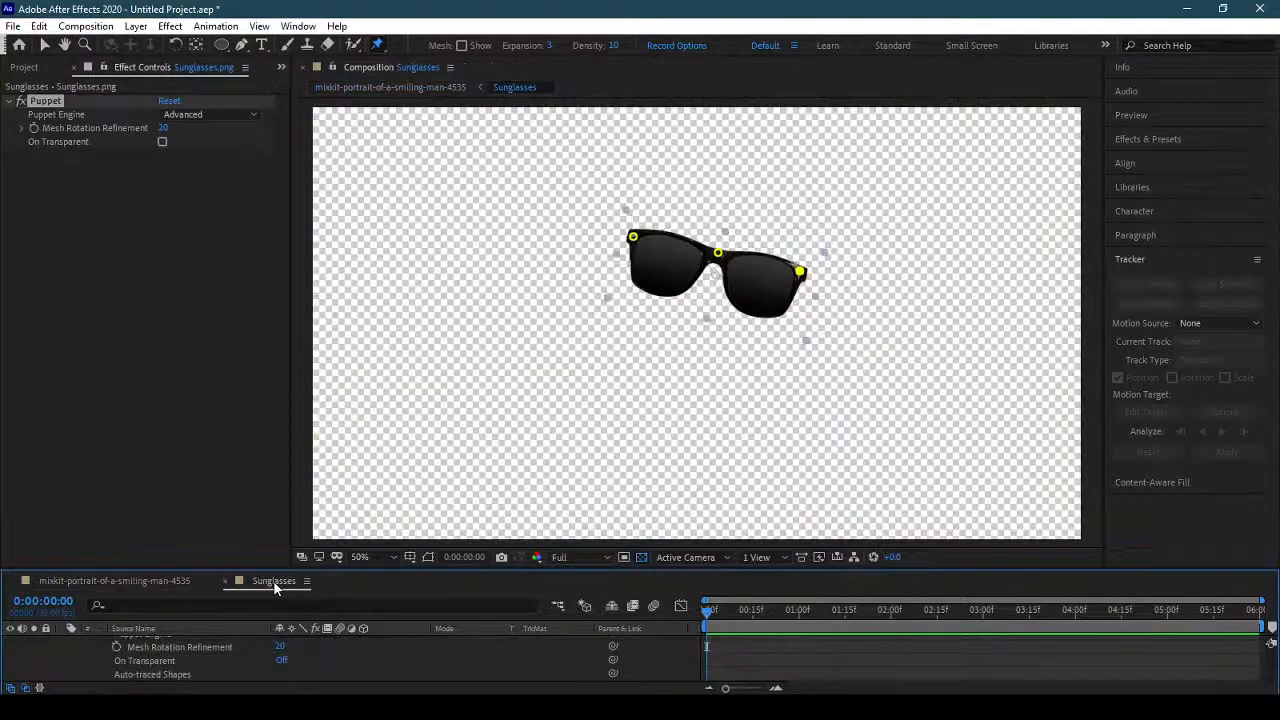
pyautogui.click(450, 68)
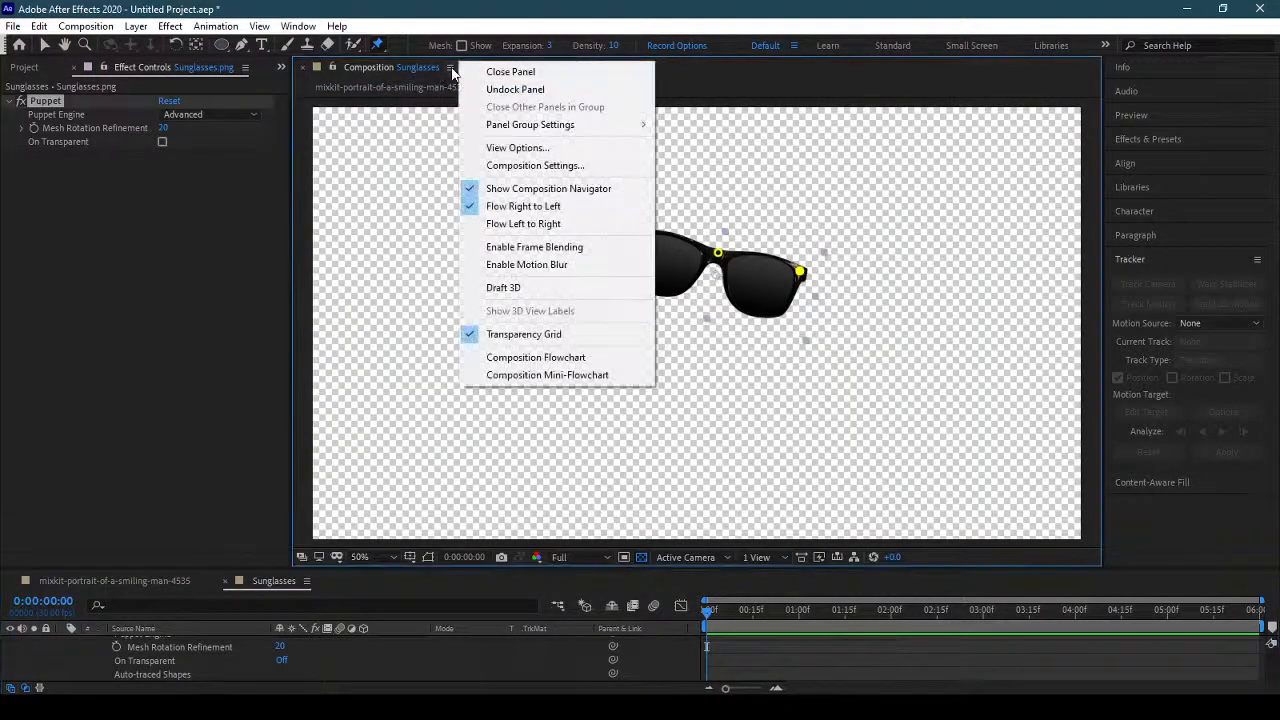
pyautogui.click(355, 72)
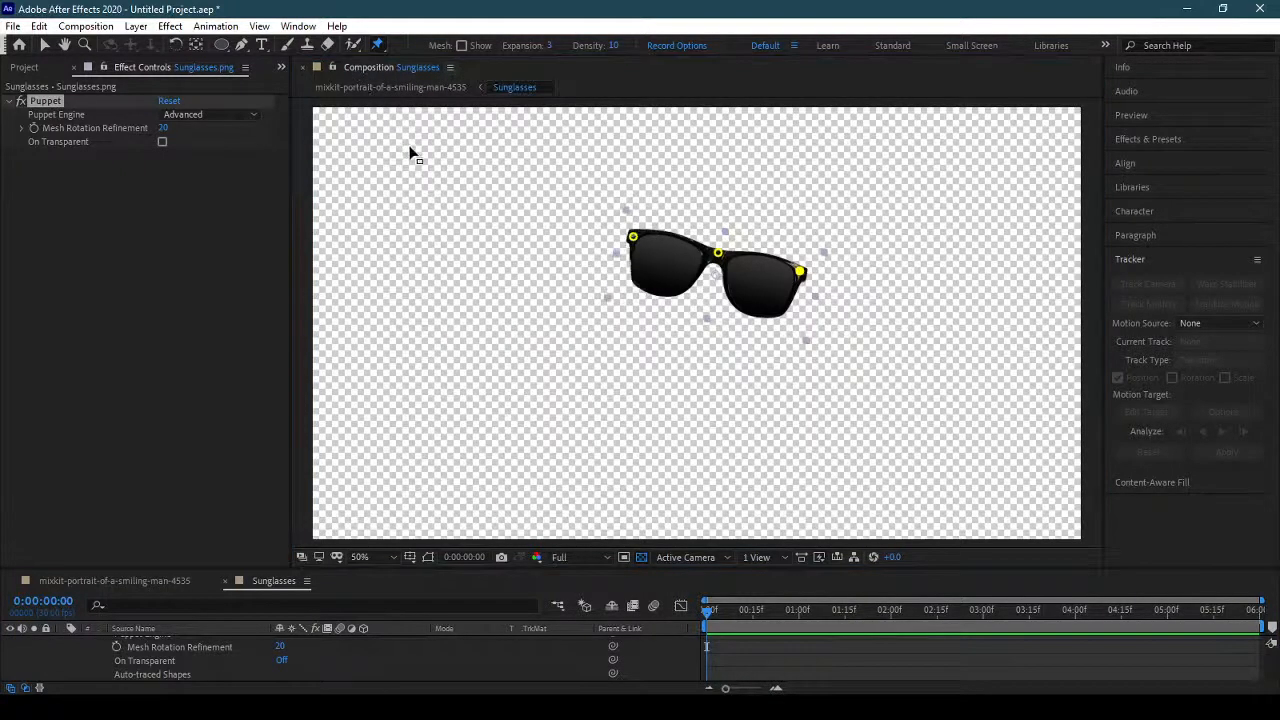
pyautogui.click(418, 67)
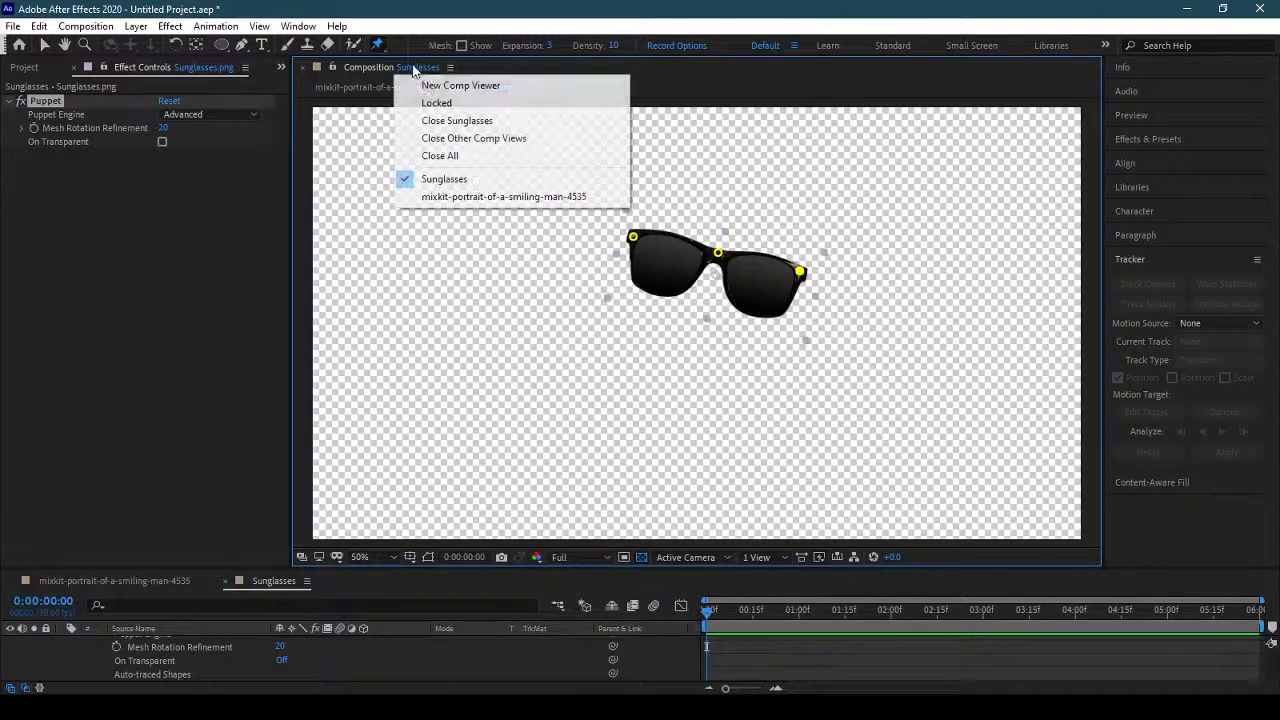
pyautogui.click(690, 80)
pyautogui.moveTo(593, 67); pyautogui.dragTo(1250, 195)
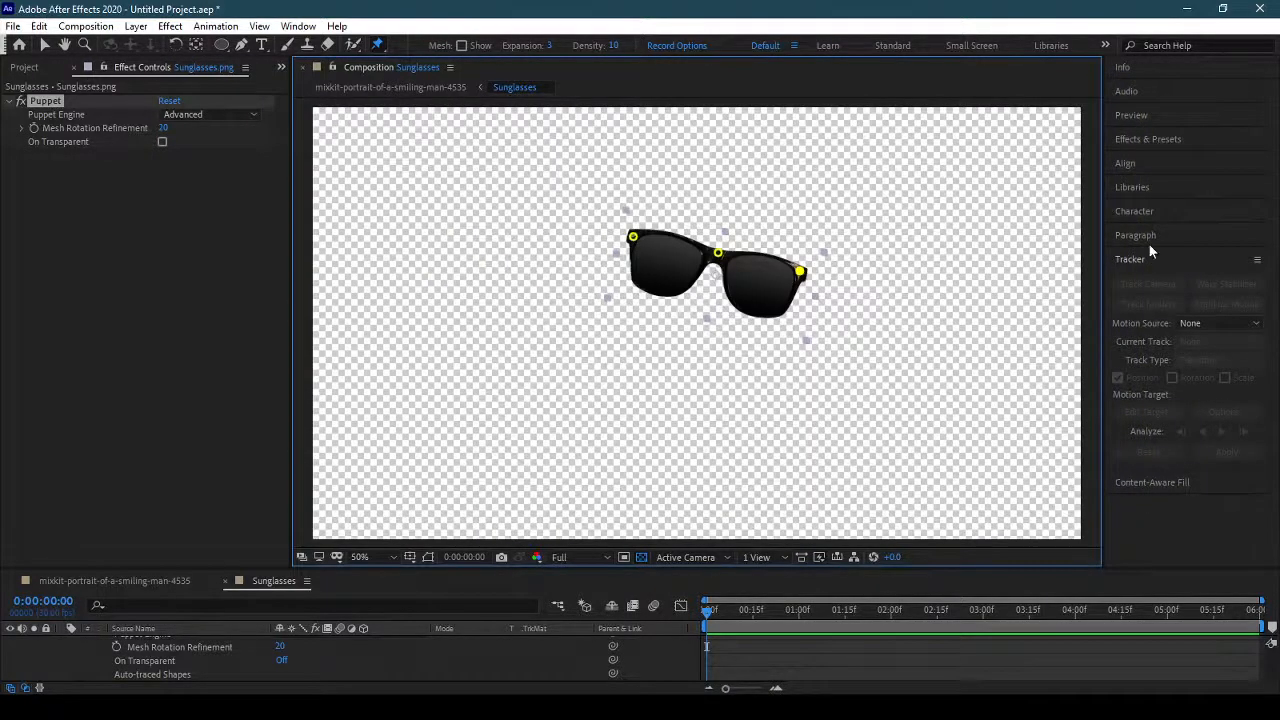
# Try the Composition viewer as an undocked panel while switching between the portrait and Sunglasses compositions, and dock it back in place.
pyautogui.click(451, 68)
pyautogui.click(514, 89)
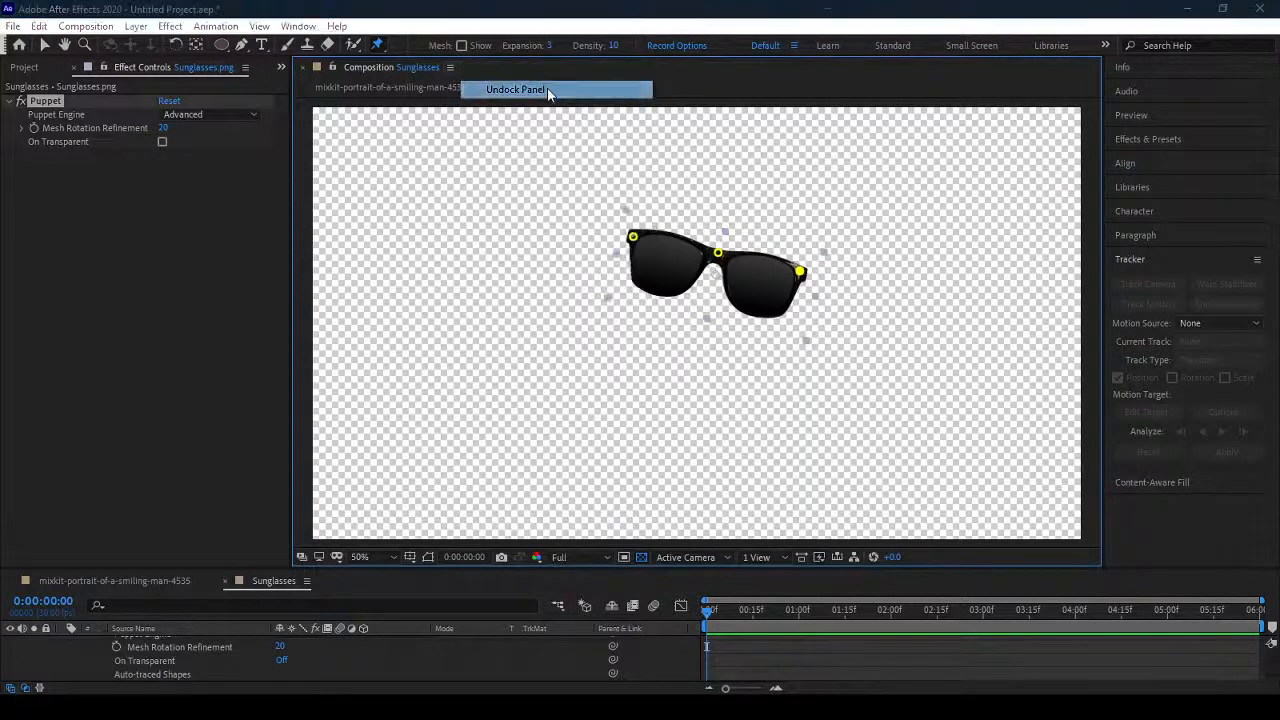
pyautogui.moveTo(506, 45); pyautogui.dragTo(579, 67)
pyautogui.click(118, 580)
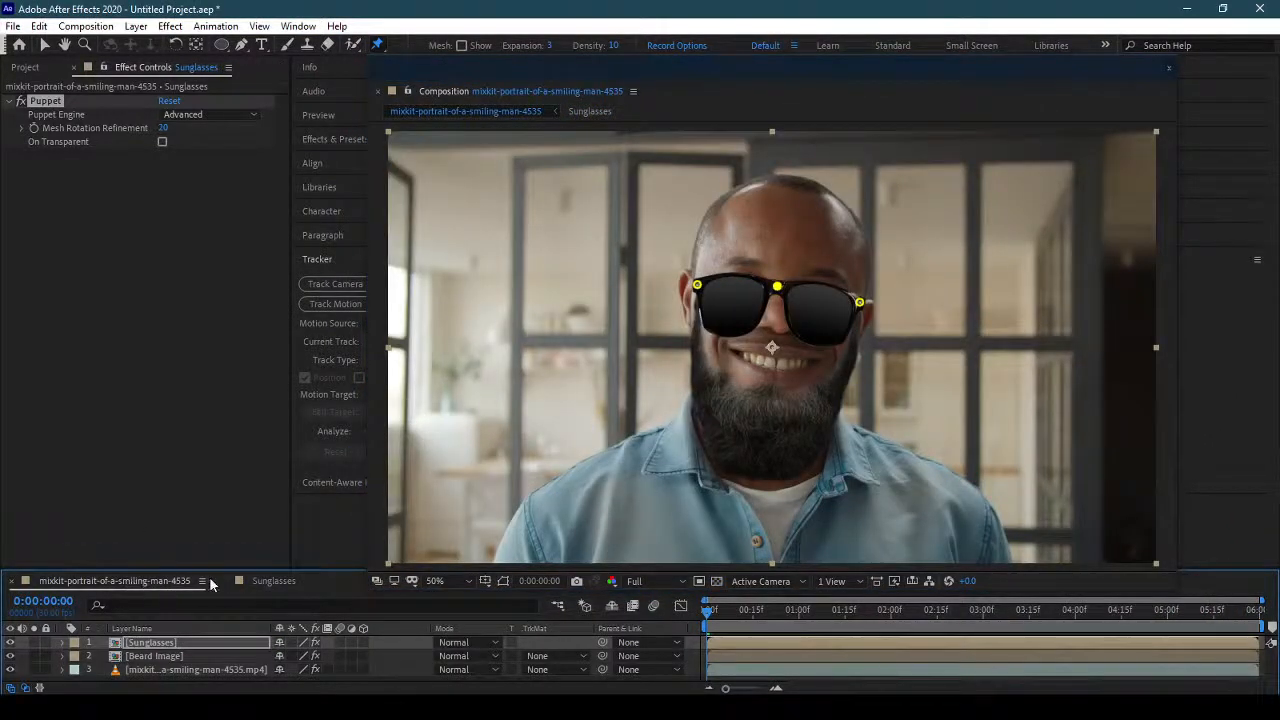
pyautogui.click(271, 581)
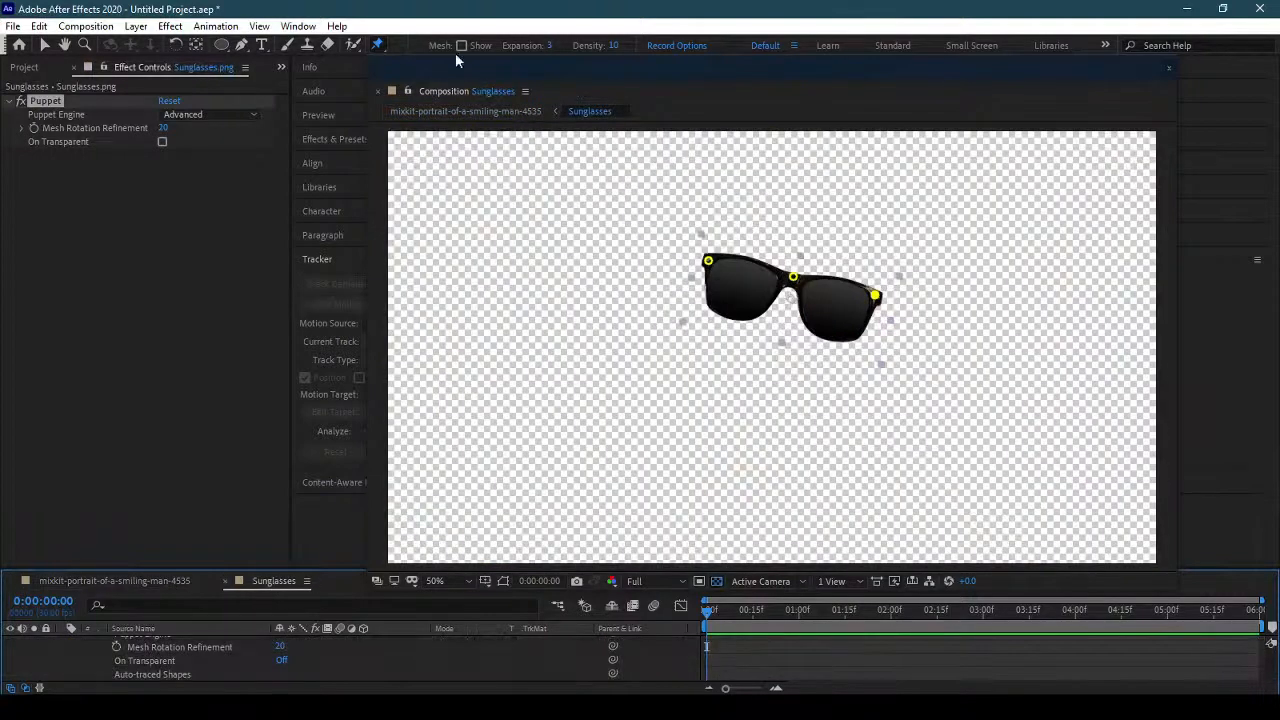
pyautogui.click(525, 91)
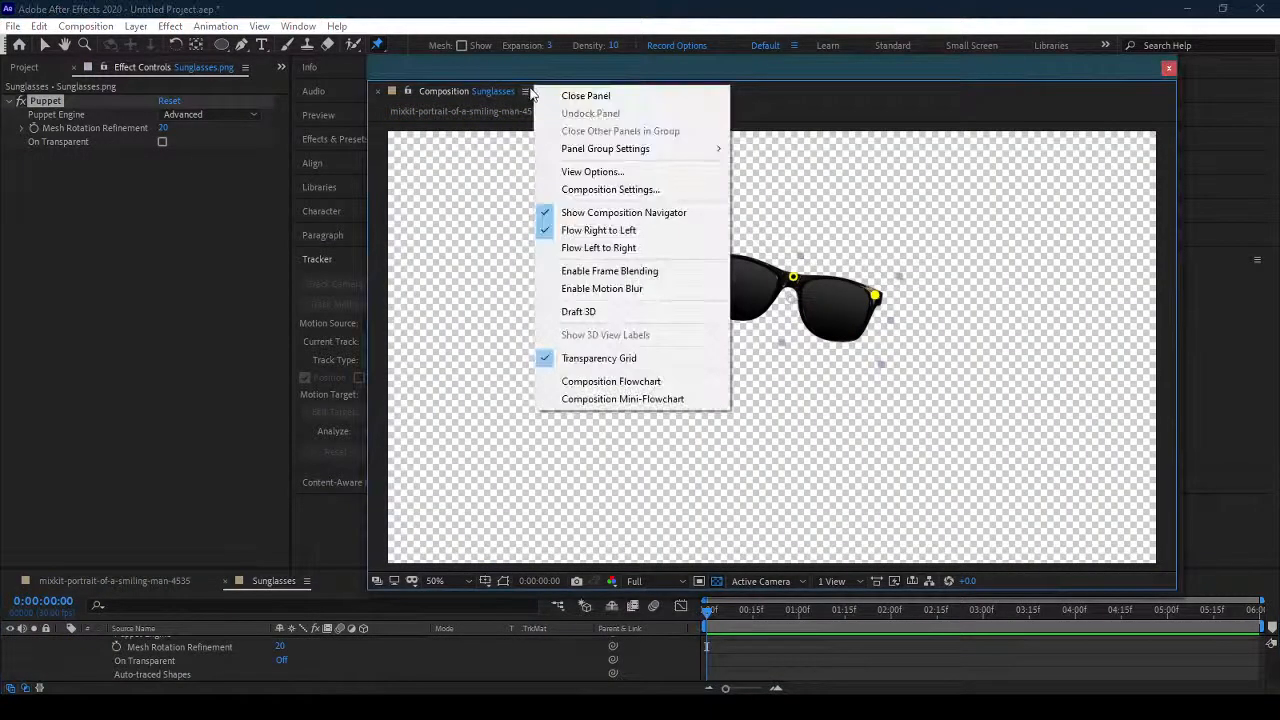
pyautogui.click(475, 74)
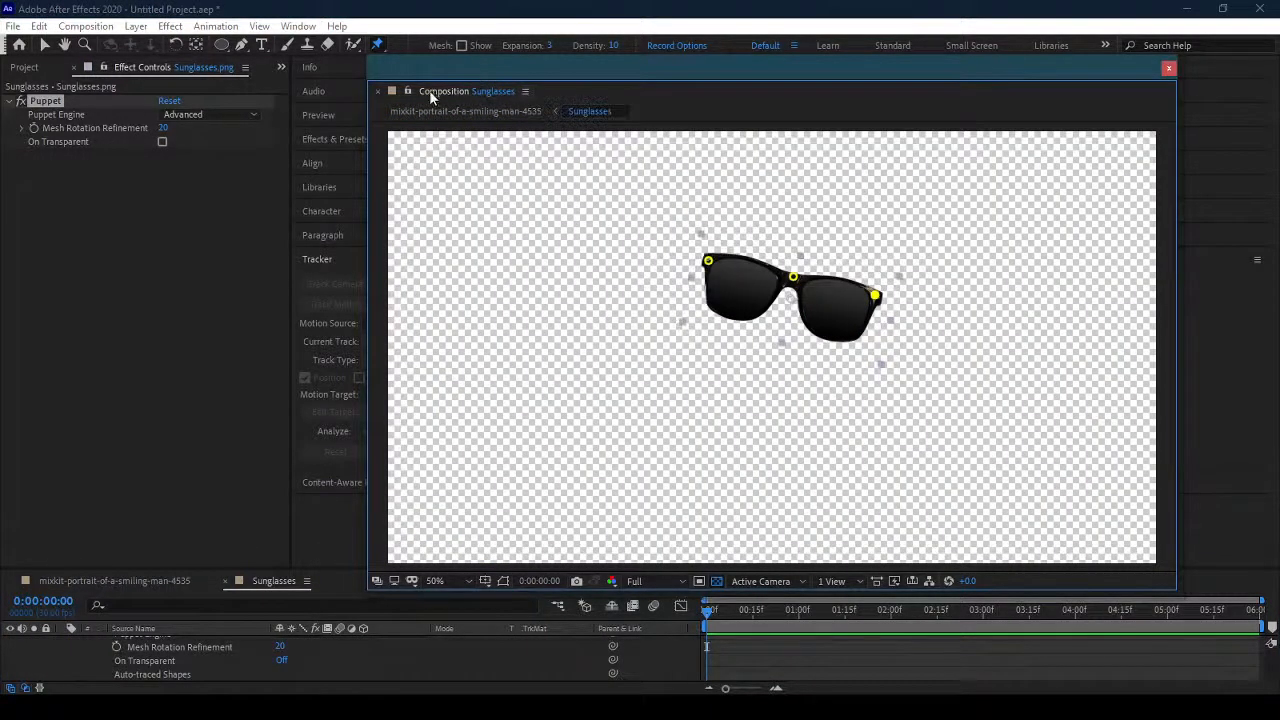
pyautogui.moveTo(552, 93); pyautogui.dragTo(298, 386)
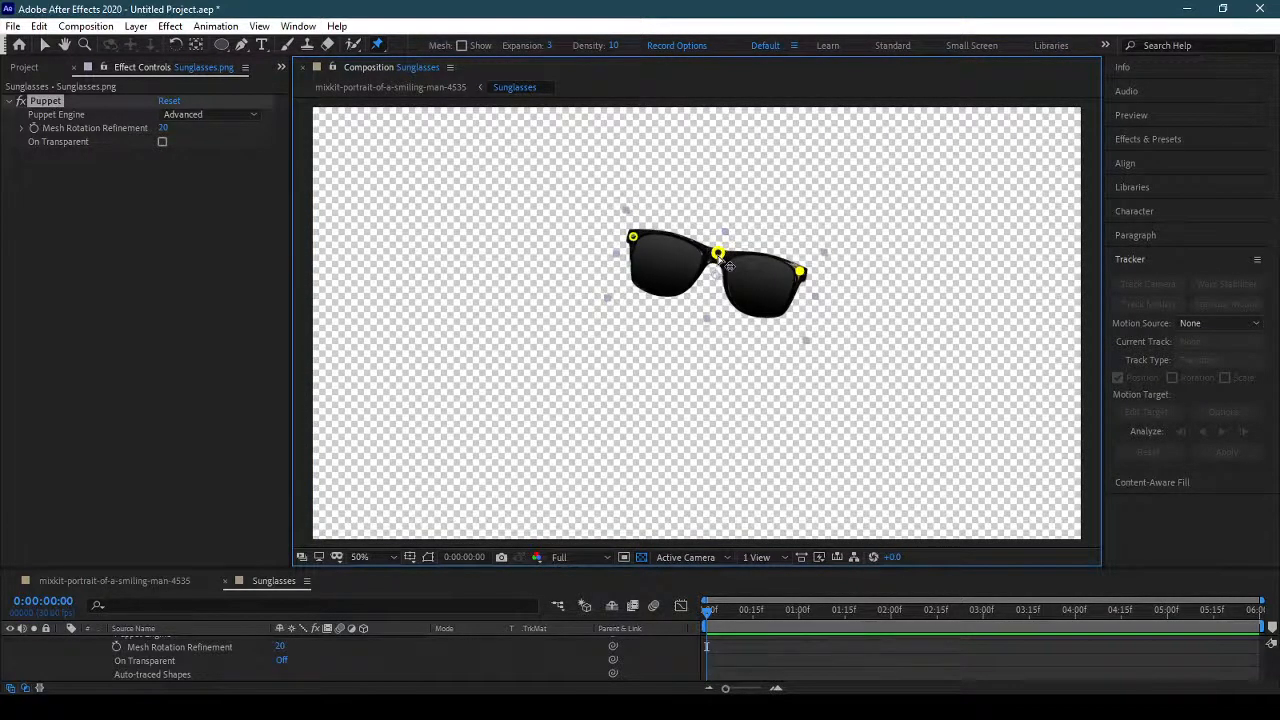
# Enlarge the Timeline panel upward and collapse the Sunglasses.png layer's properties.
pyautogui.scroll(3, 161, 653)
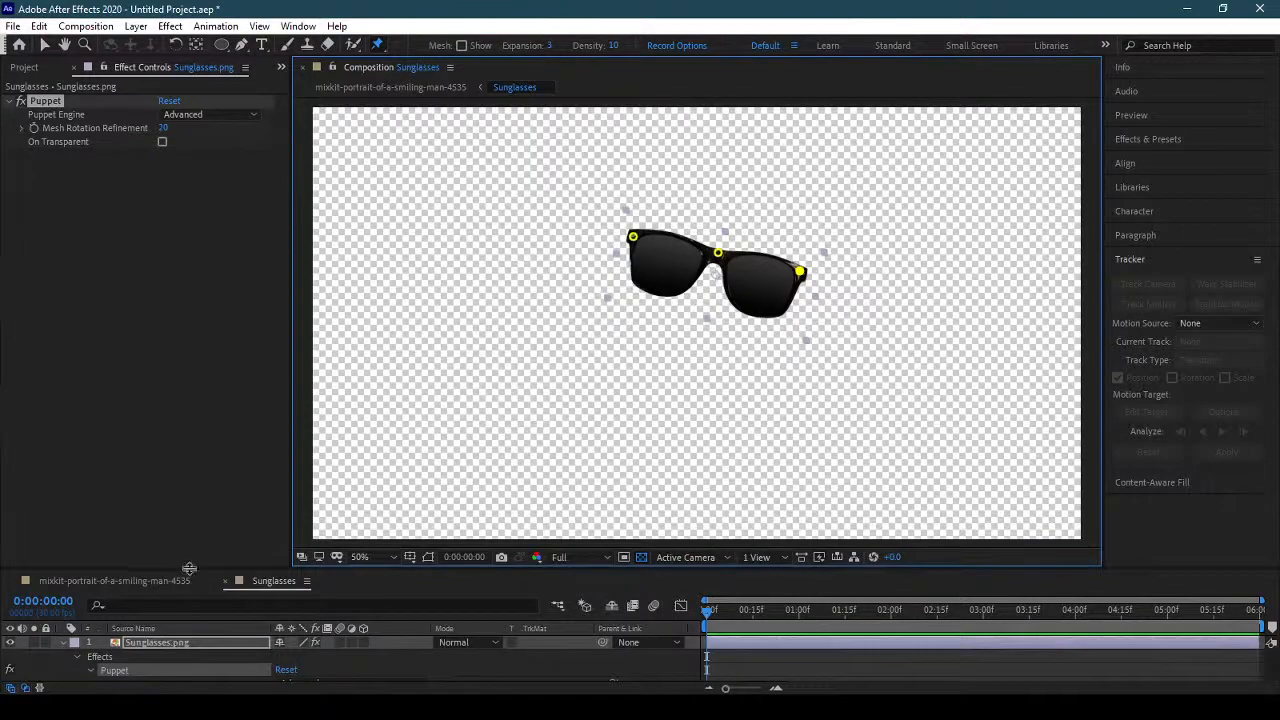
pyautogui.moveTo(187, 566); pyautogui.dragTo(191, 488)
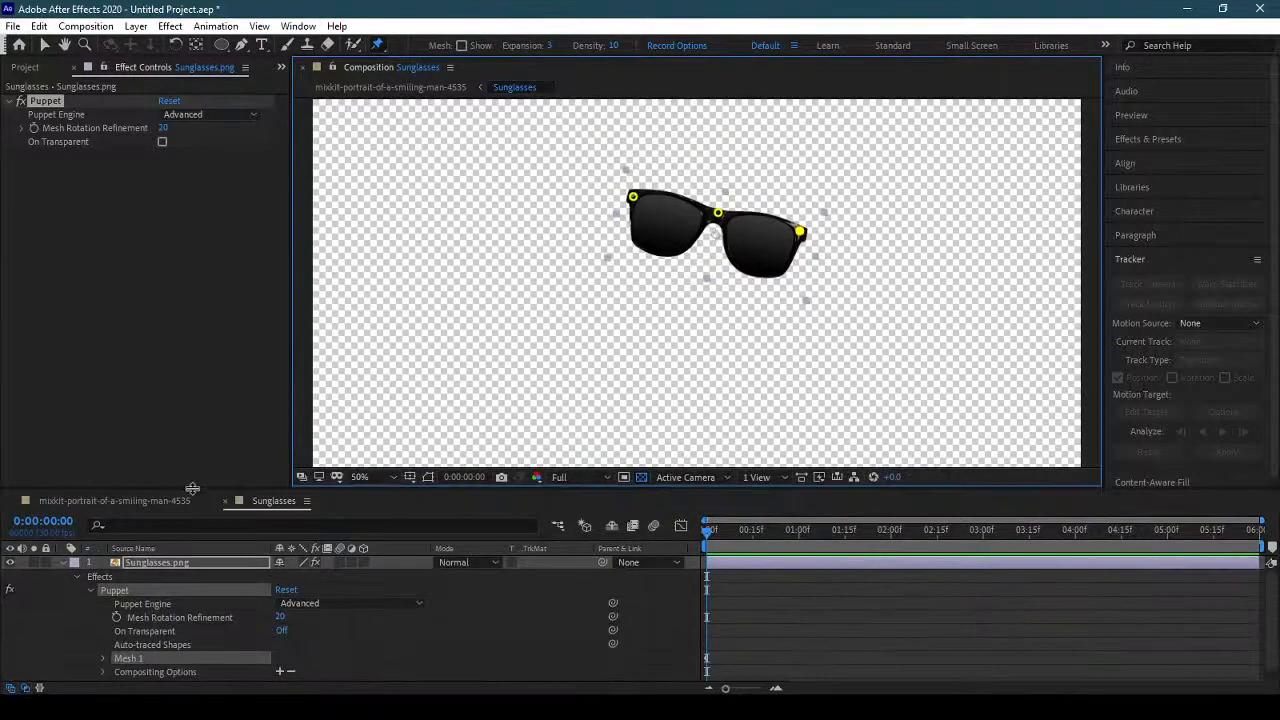
pyautogui.click(64, 563)
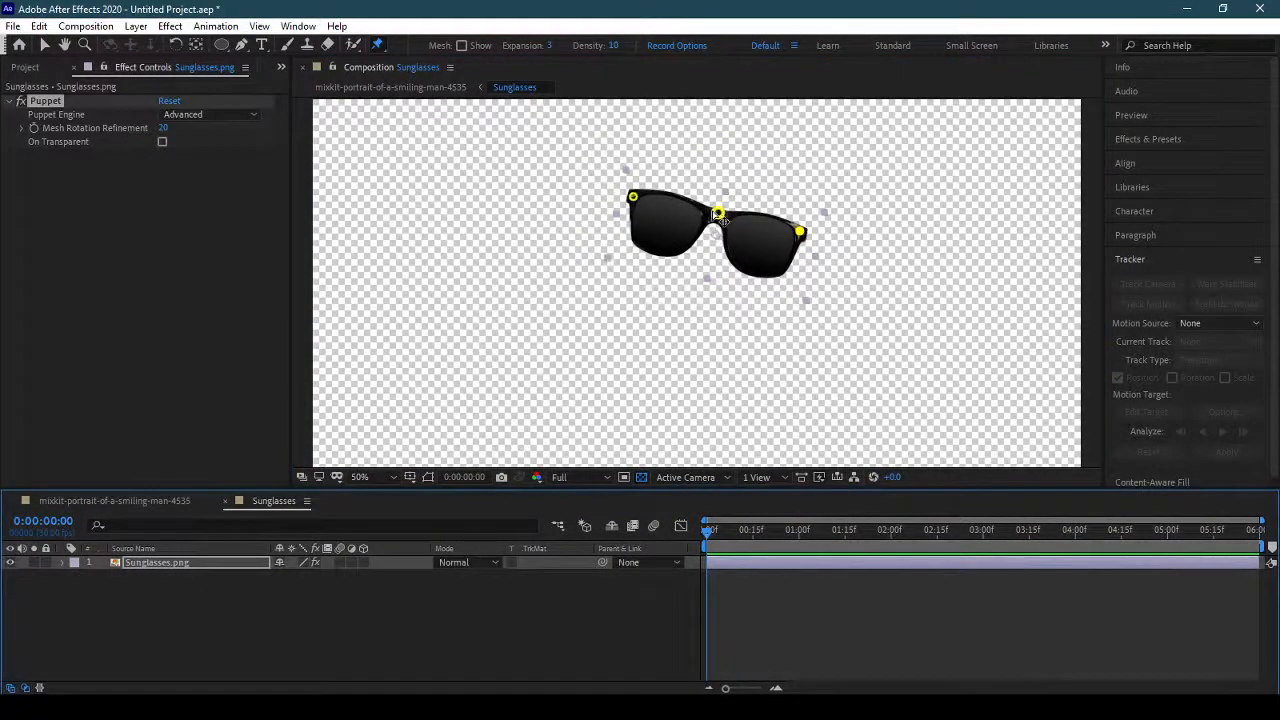
# Try moving the Sunglasses.png bridge pin down and then up, checking each deformation in the portrait composition.
pyautogui.moveTo(718, 213); pyautogui.dragTo(714, 231)
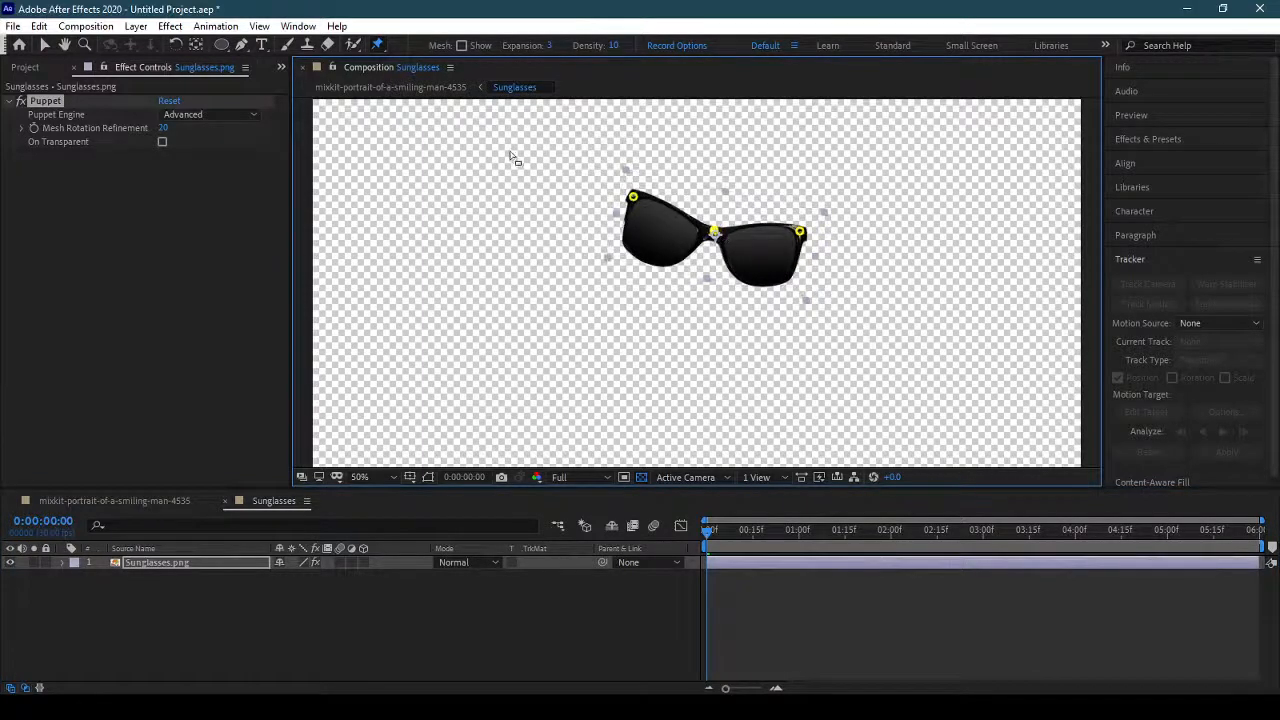
pyautogui.click(137, 503)
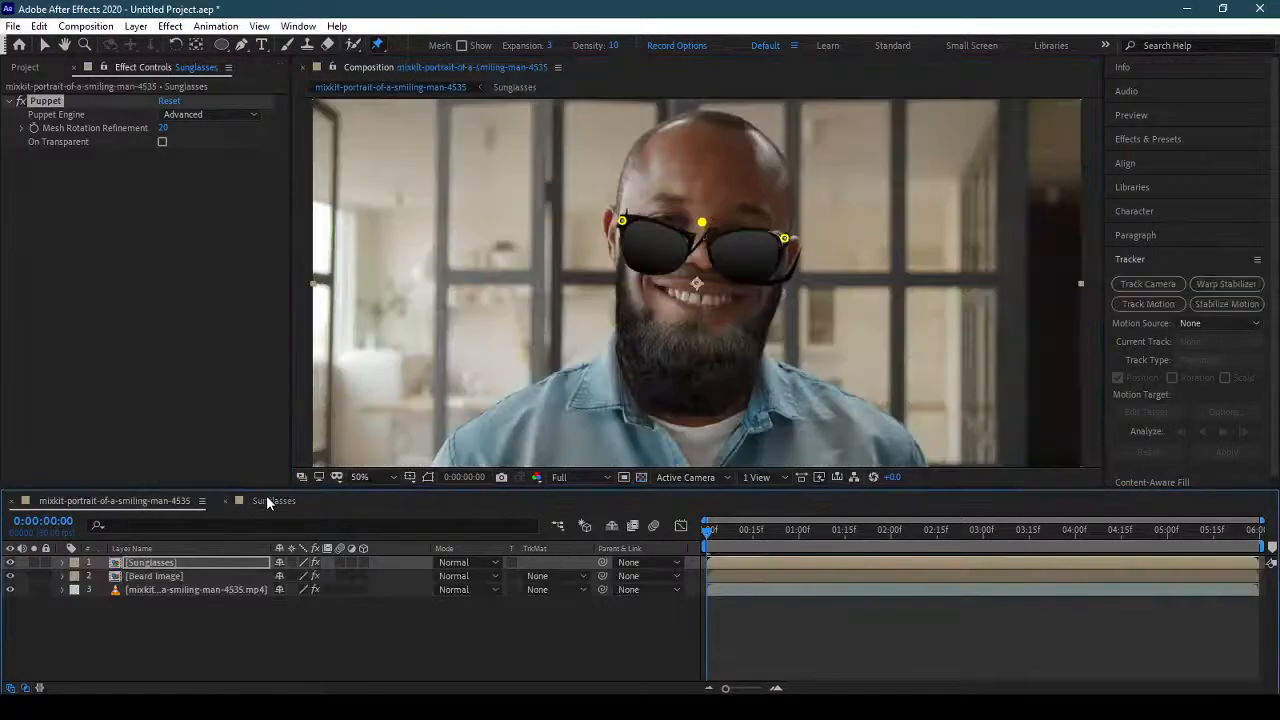
pyautogui.click(267, 501)
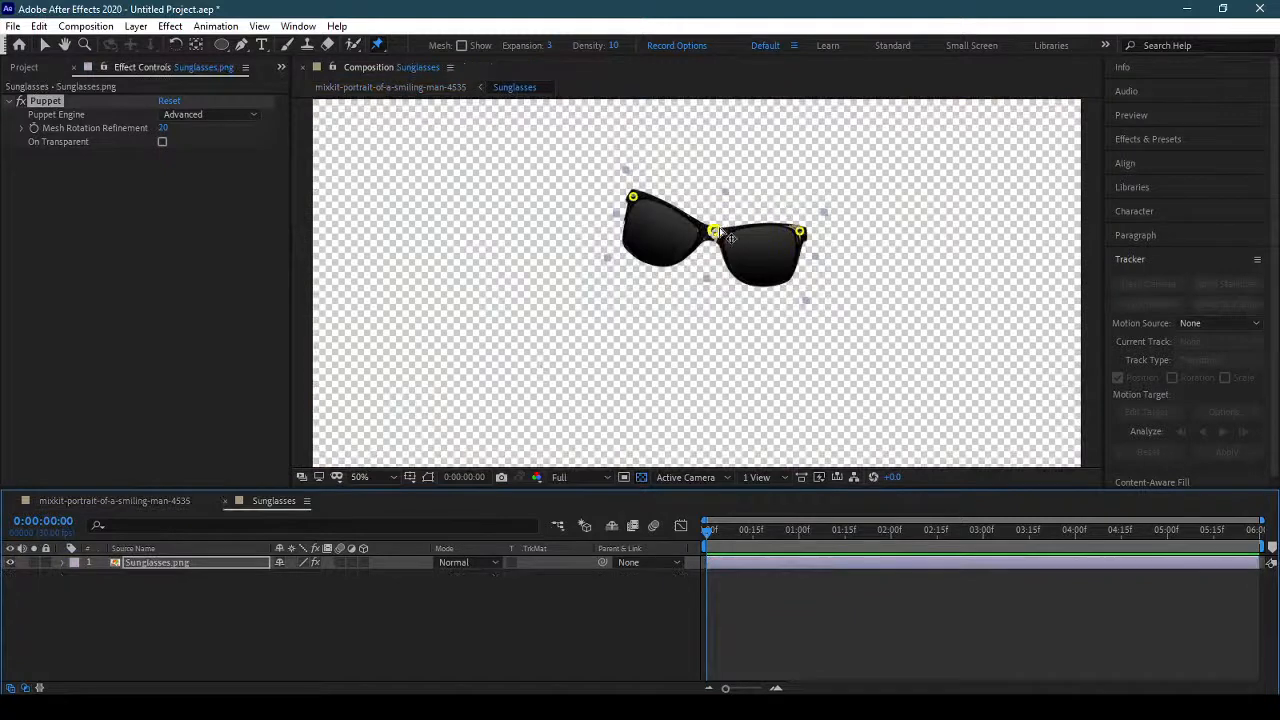
pyautogui.moveTo(718, 213); pyautogui.dragTo(719, 204)
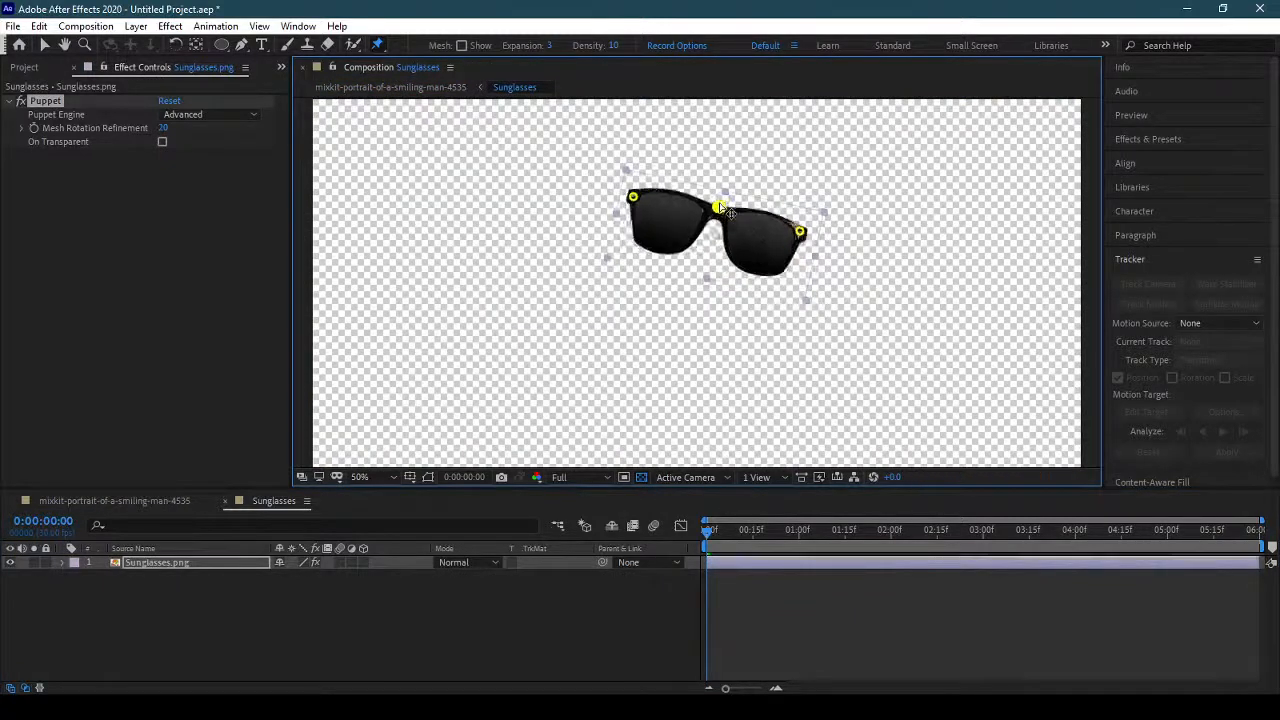
pyautogui.click(140, 503)
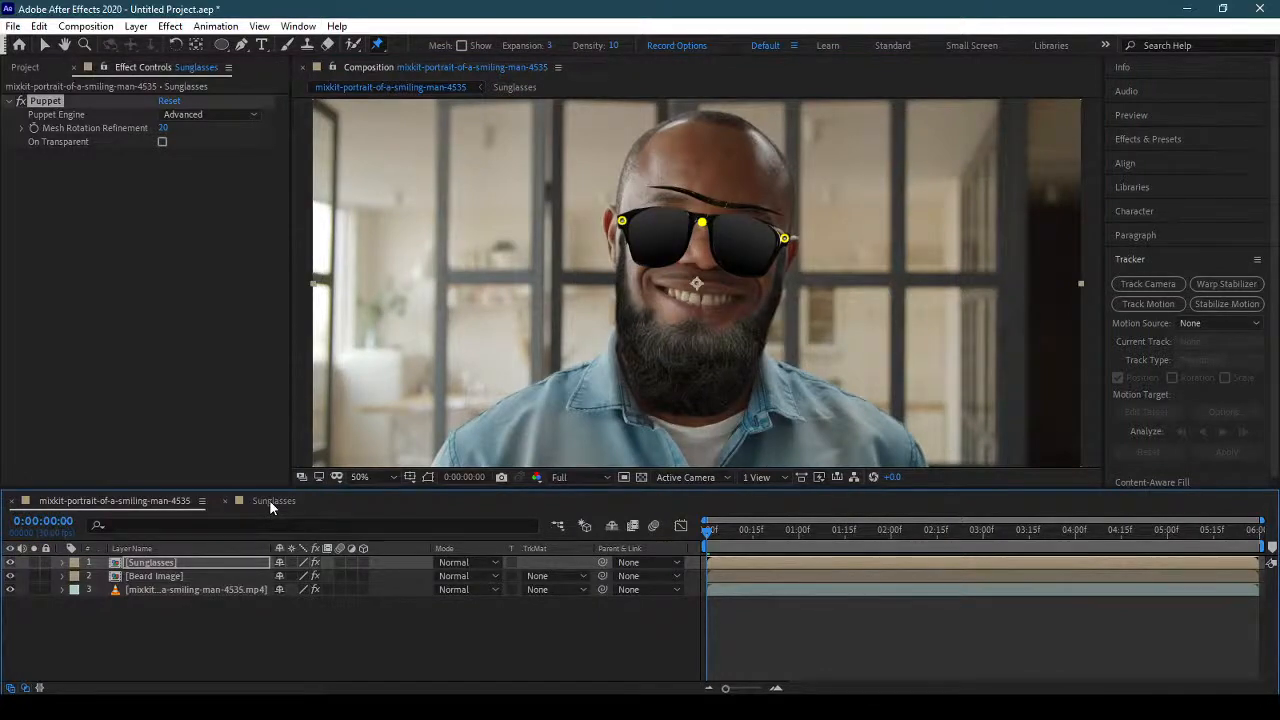
pyautogui.click(269, 500)
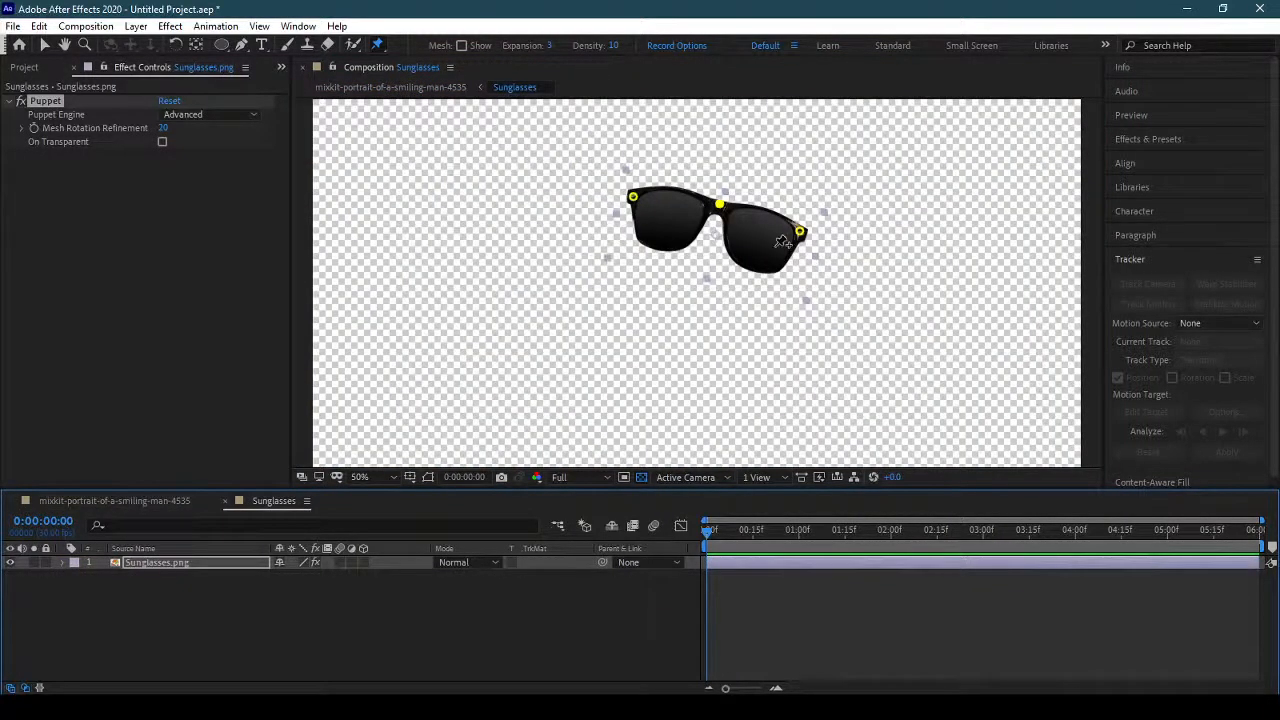
# Delete the bridge and both outer-corner Puppet pins from Sunglasses.png and return to the portrait composition.
pyautogui.press('Delete')
pyautogui.click(806, 235)
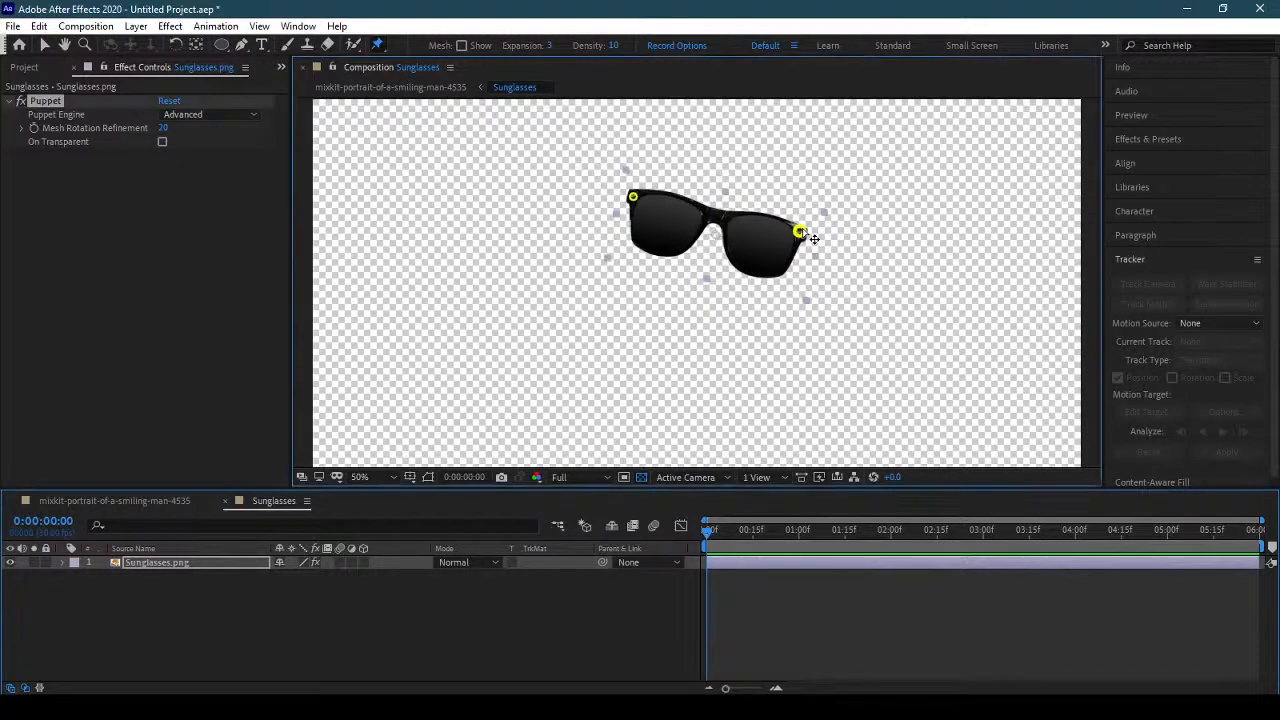
pyautogui.click(638, 201)
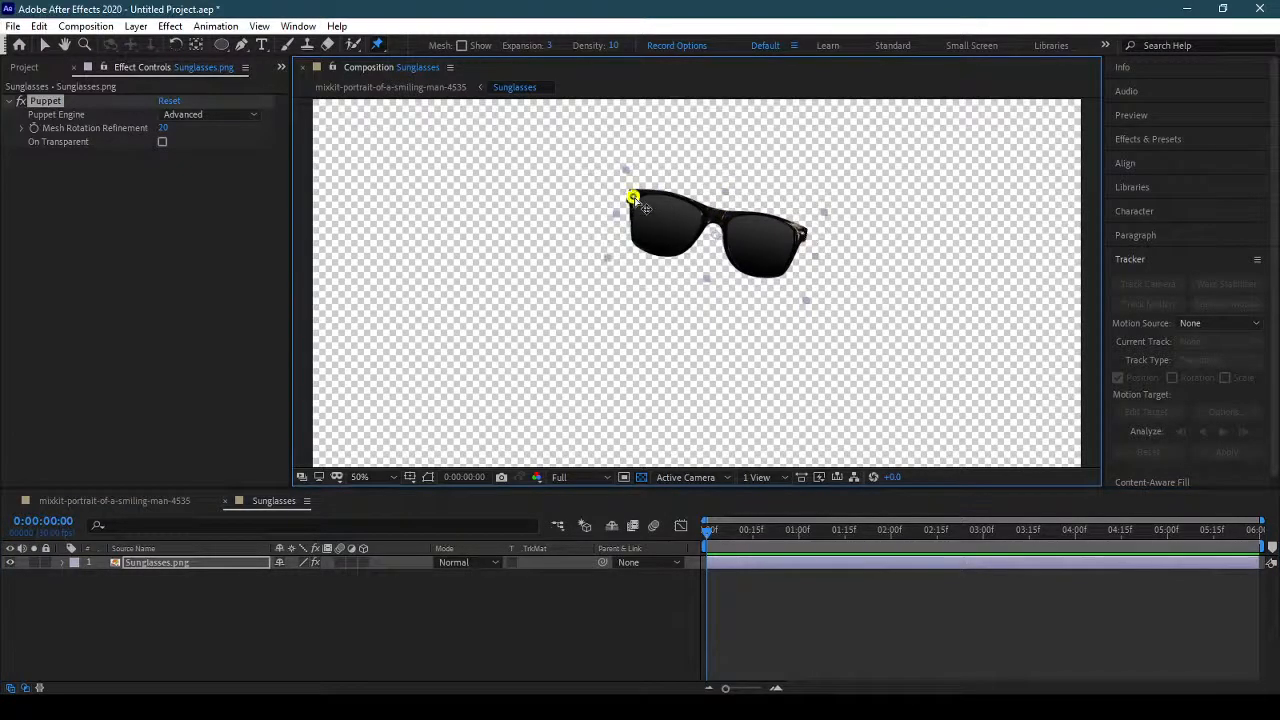
pyautogui.press('Delete')
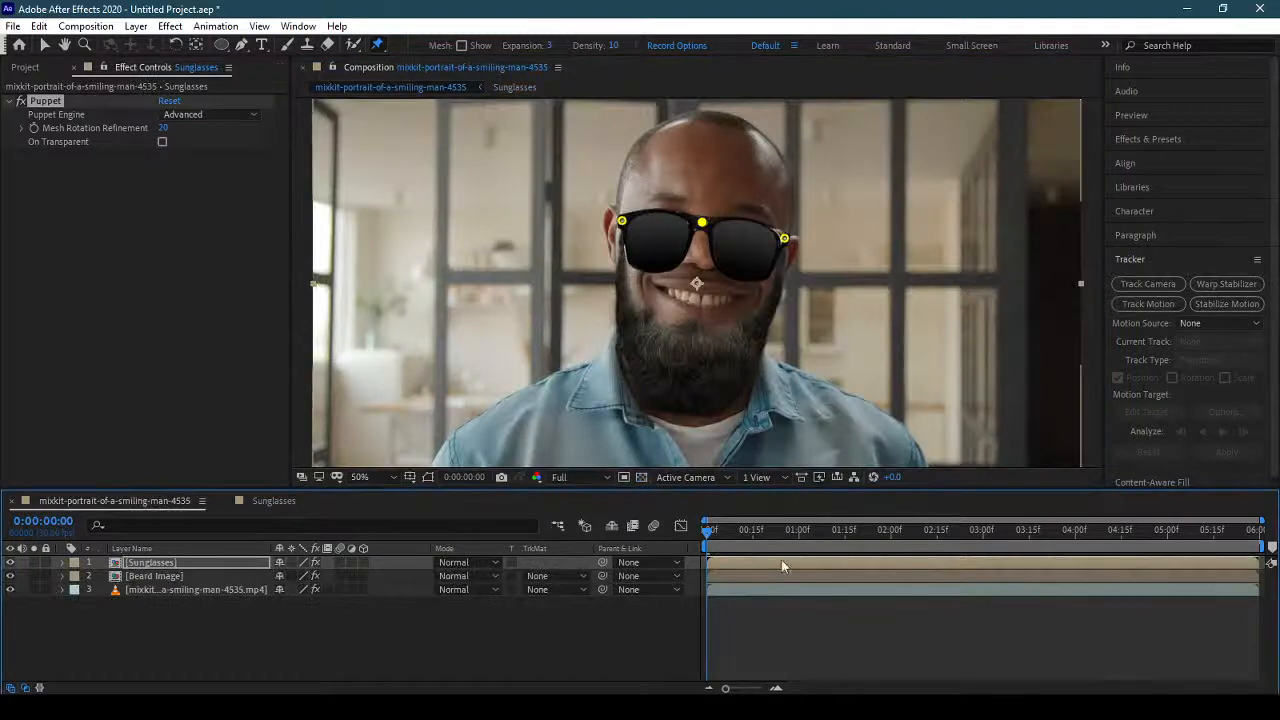
# Scrub through the portrait composition to check how the sunglasses follow the face, and select the Sunglasses layer.
pyautogui.moveTo(746, 531); pyautogui.dragTo(643, 545)
pyautogui.click(186, 565)
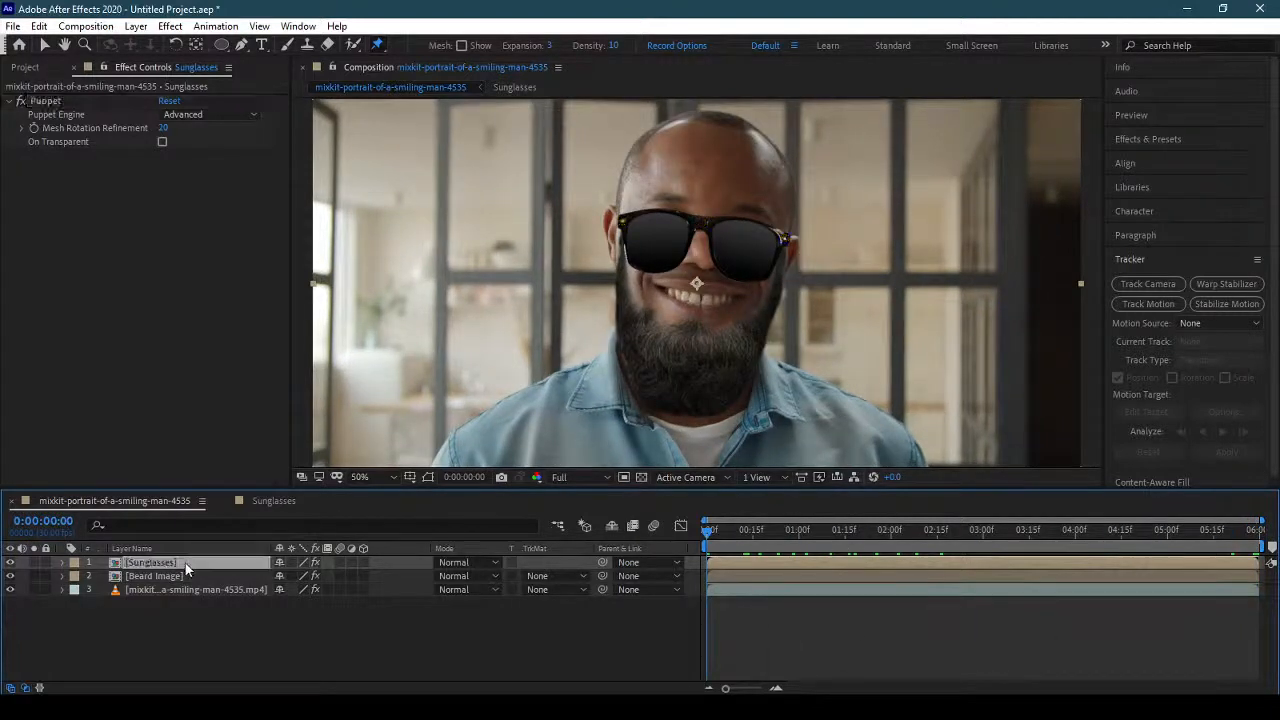